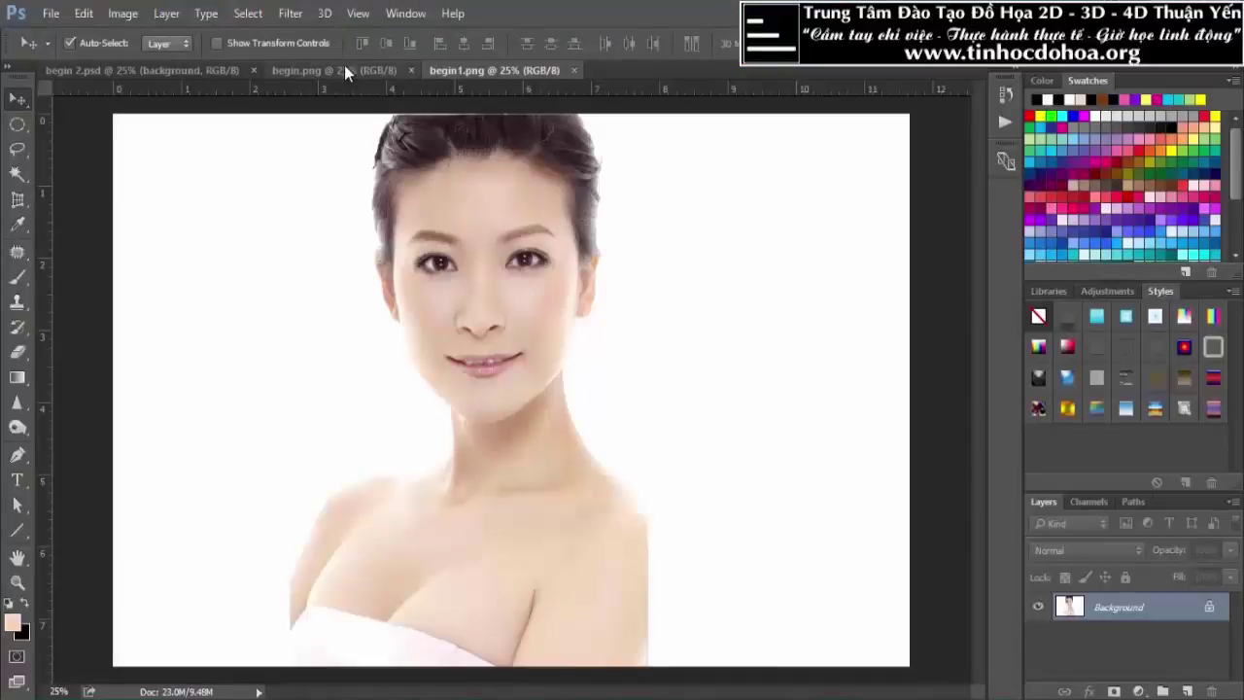
Float the portrait, flower and red background documents into separate windows
left_click(342, 70)
left_click(219, 70)
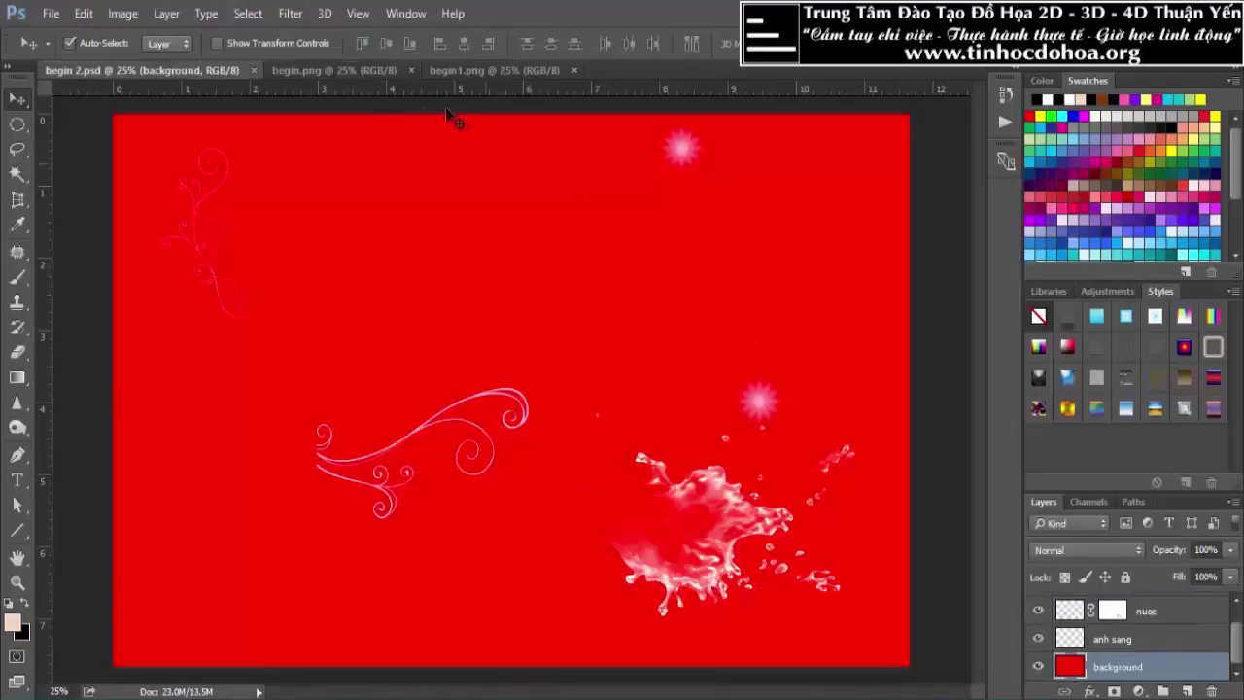
left_click(326, 72)
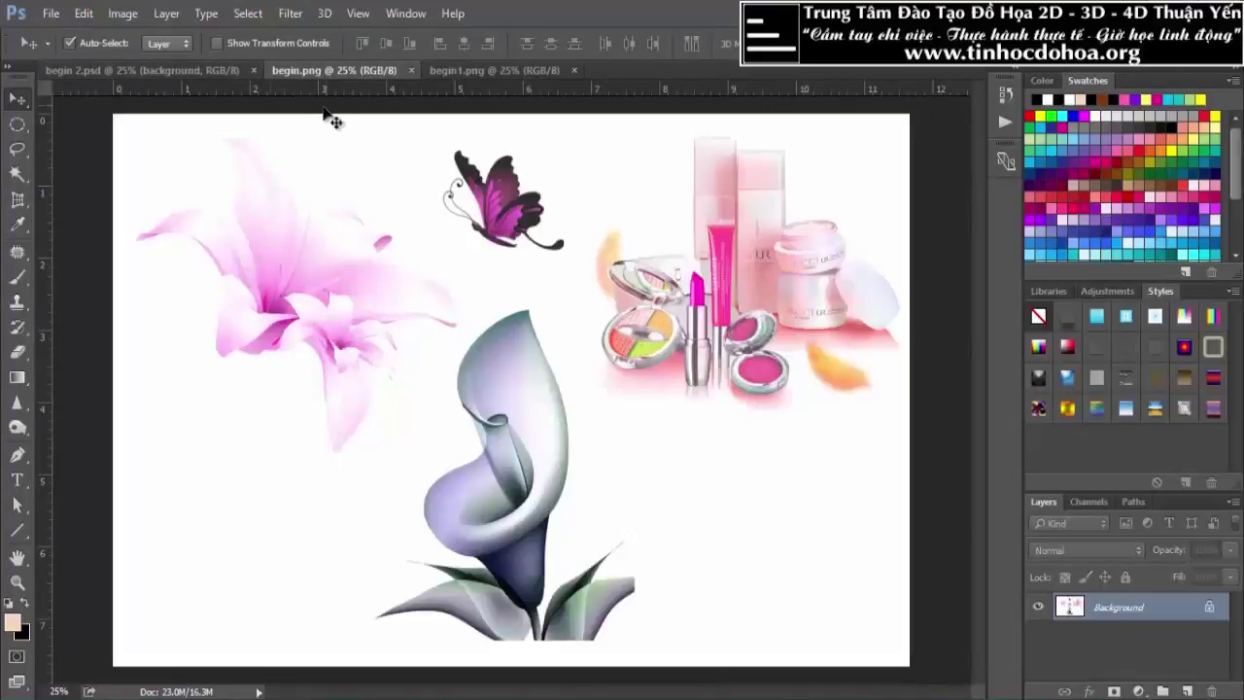
left_click_drag(477, 74, 474, 132)
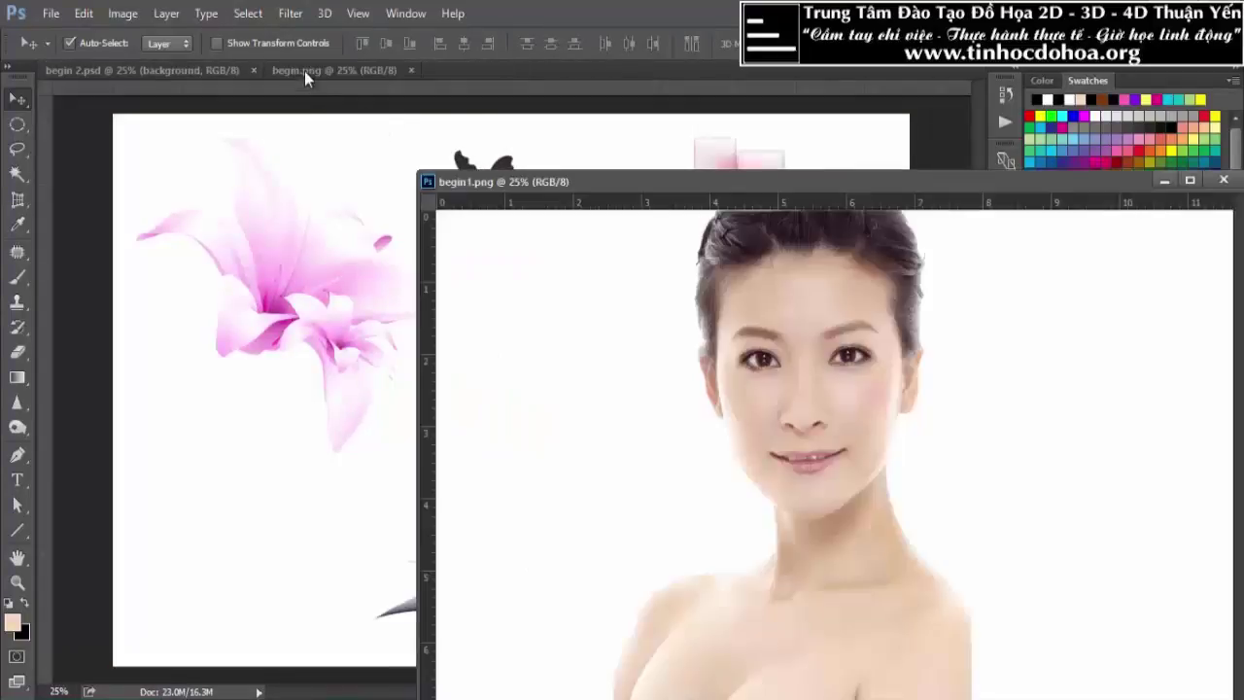
left_click_drag(304, 71, 291, 97)
left_click_drag(146, 70, 176, 116)
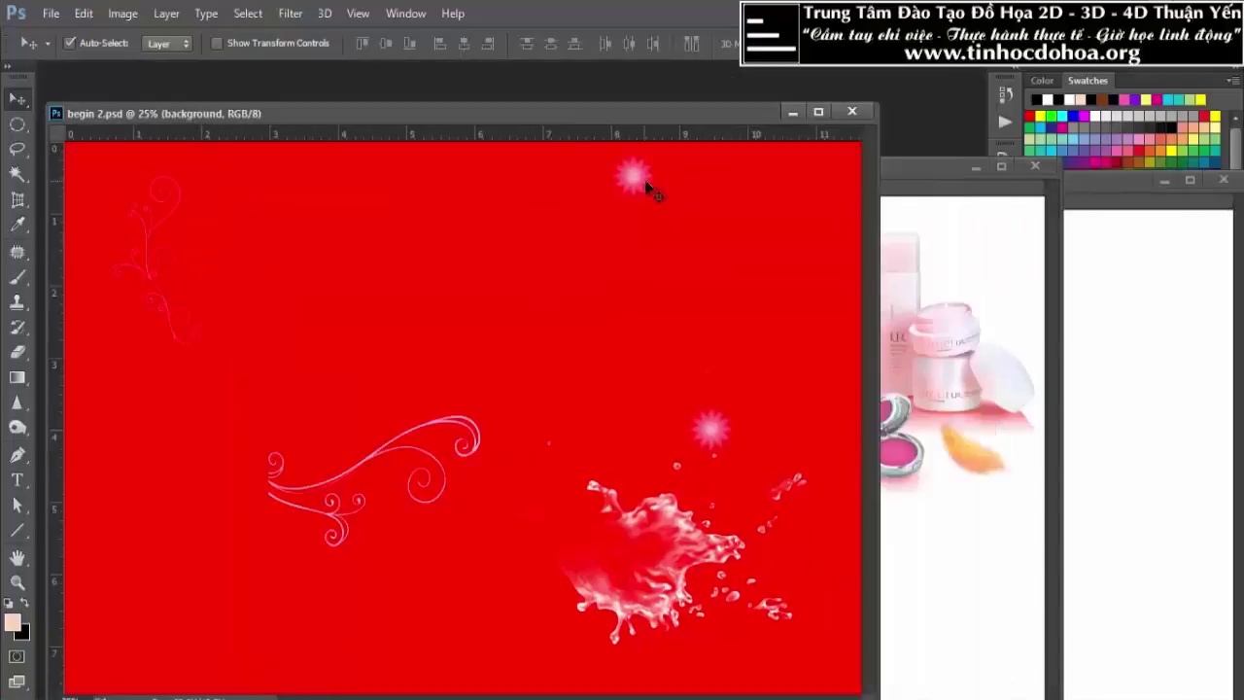
Arrange the three overlapping windows toward the upper left with the portrait in front
left_click_drag(640, 115, 591, 107)
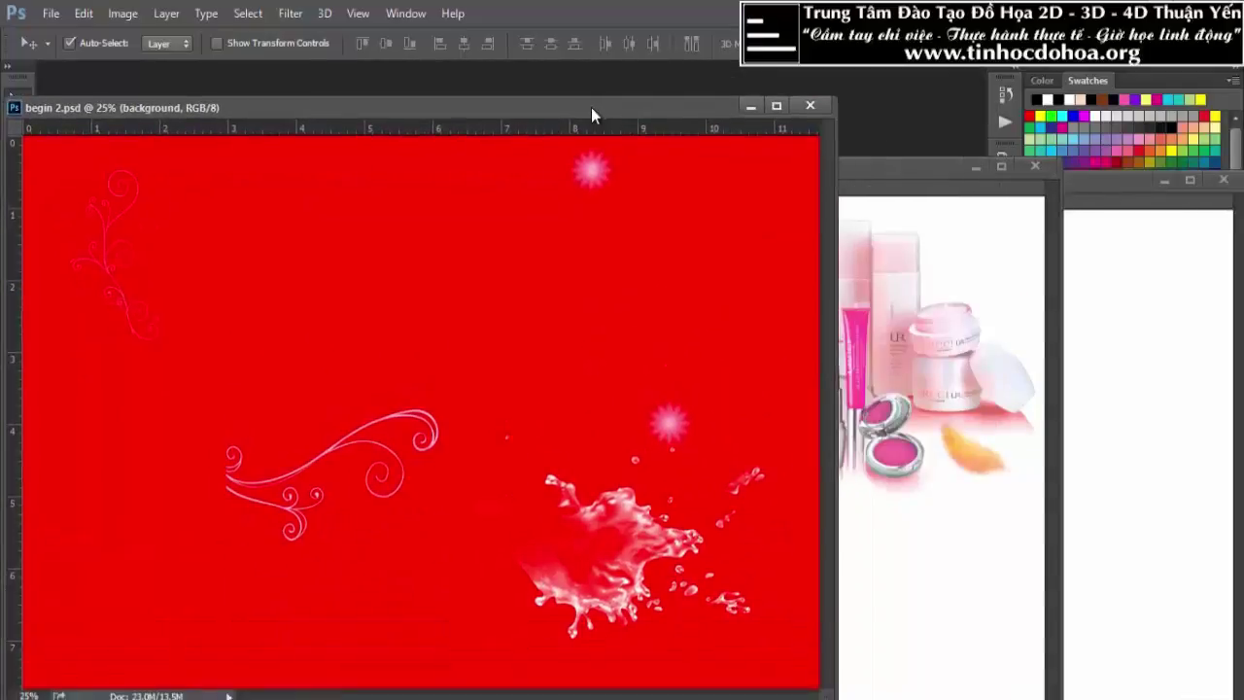
left_click_drag(909, 166, 692, 91)
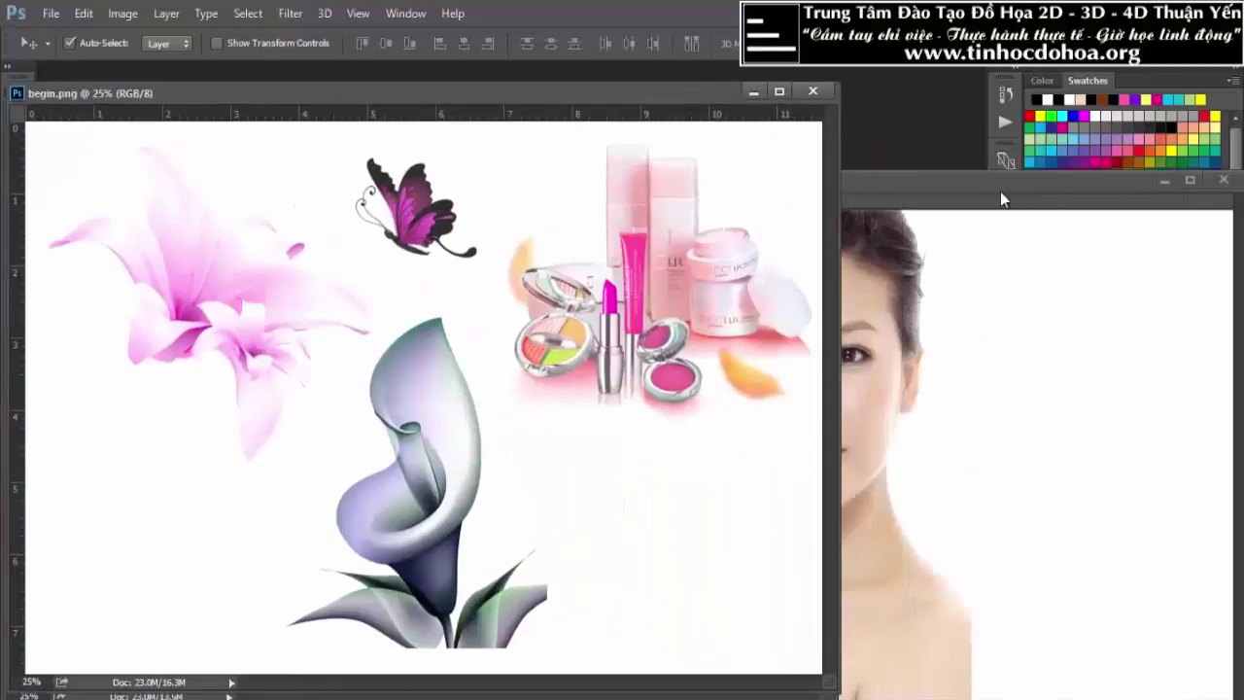
mouse_move(1000, 192)
left_mouse_down()
mouse_move(878, 166)
mouse_move(752, 118)
left_mouse_up()
mouse_move(631, 284)
left_mouse_down()
mouse_move(583, 298)
mouse_move(589, 256)
left_mouse_up()
Confirm the portrait measures 3500×2300 px at 300 ppi, then bring the flower document forward
left_click(619, 283)
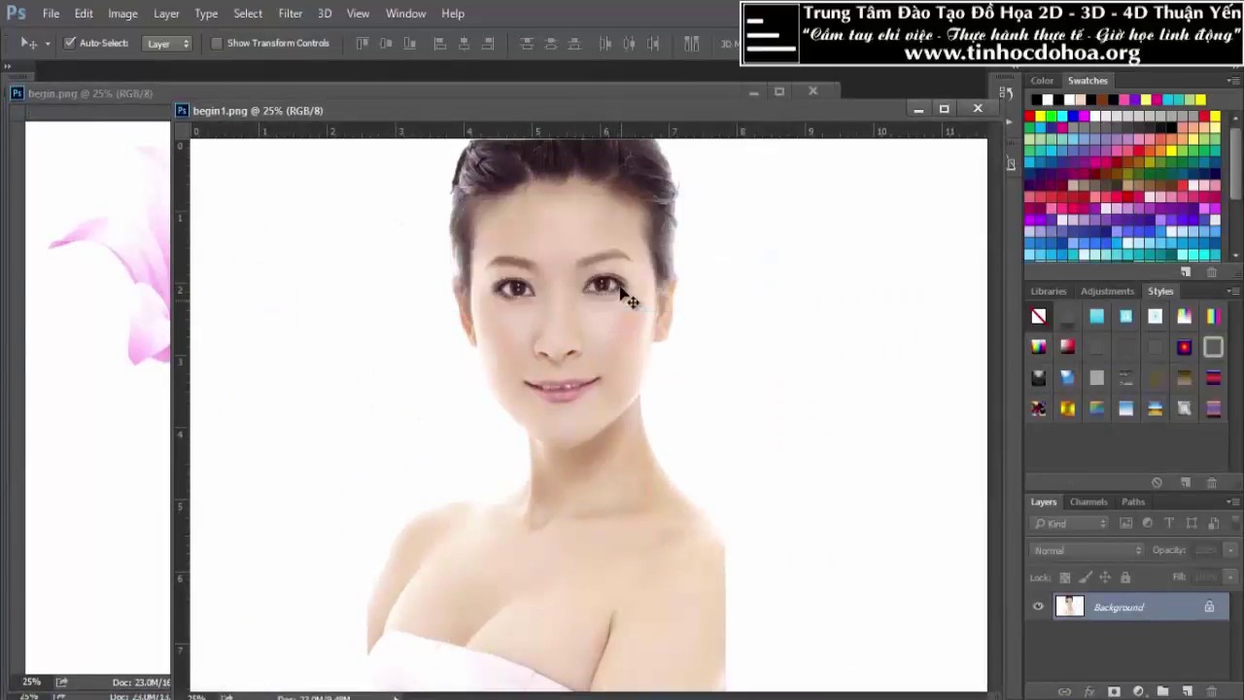
scroll(630, 311, "down", 2)
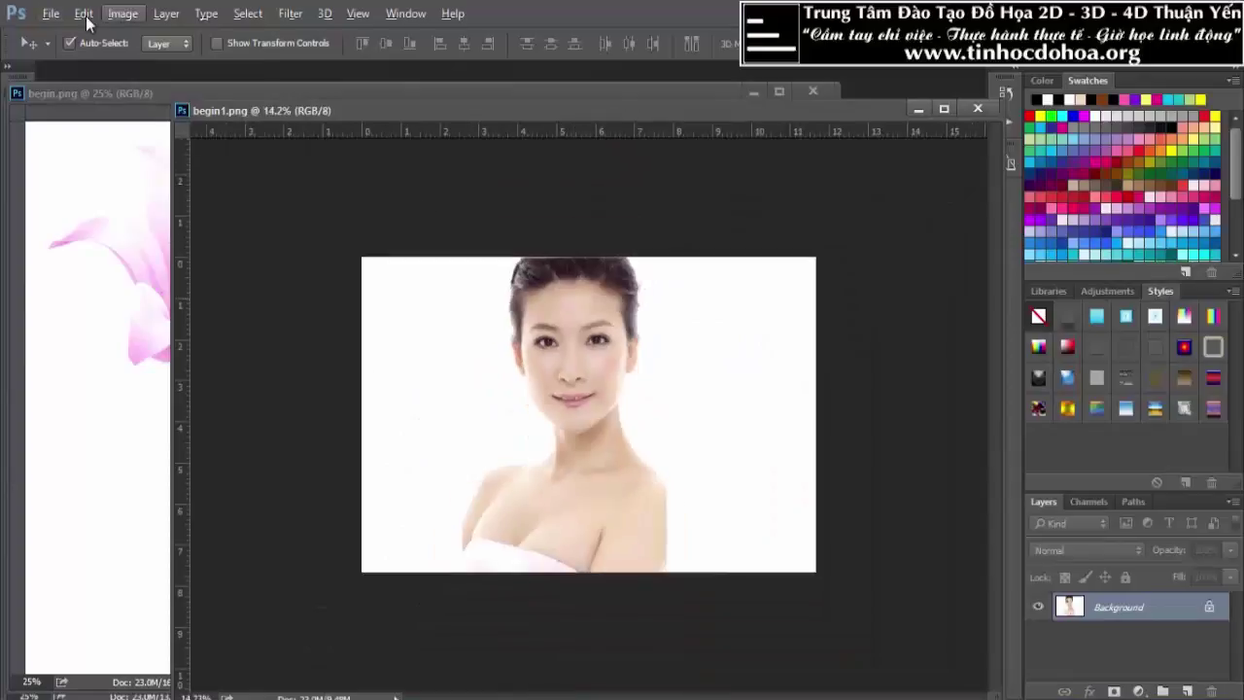
left_click(122, 13)
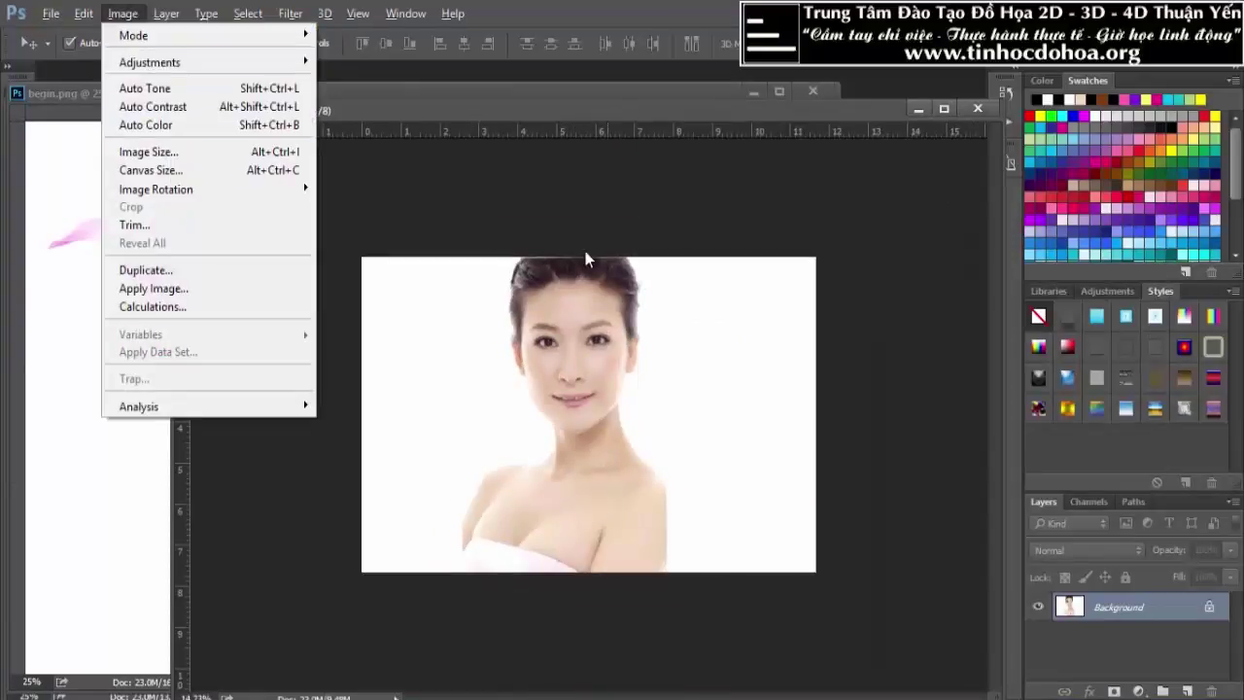
left_click(585, 251)
key("alt+ctrl+i")
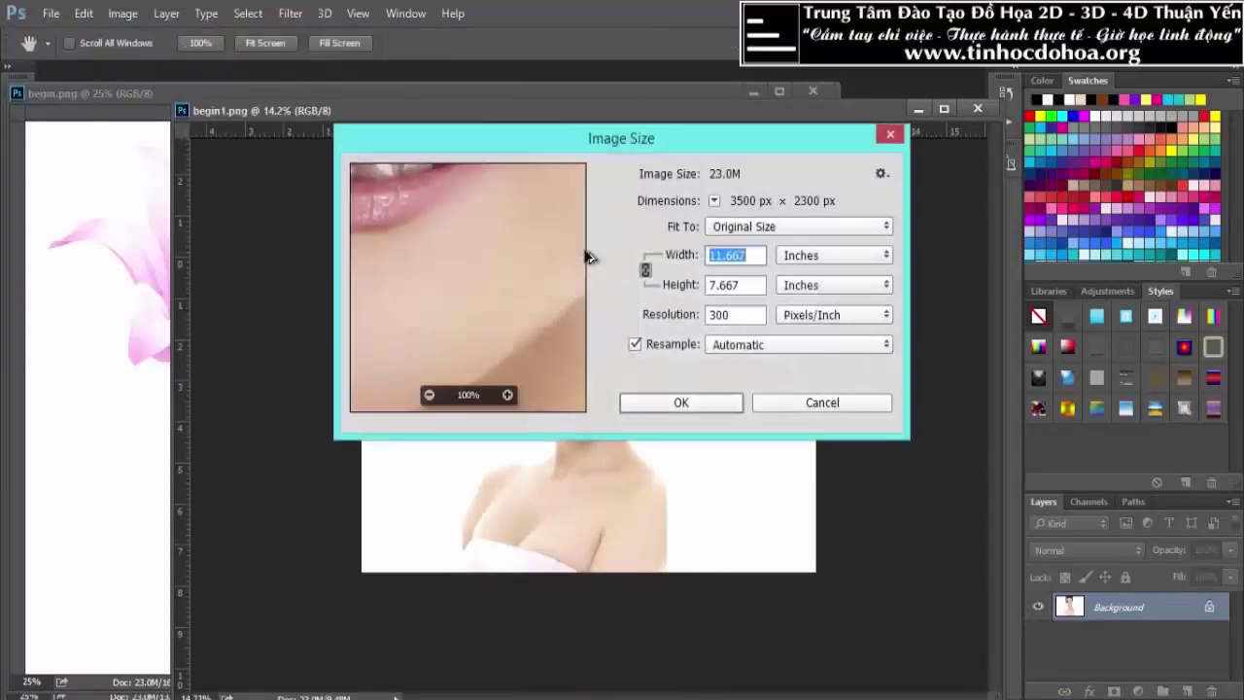
left_click(890, 138)
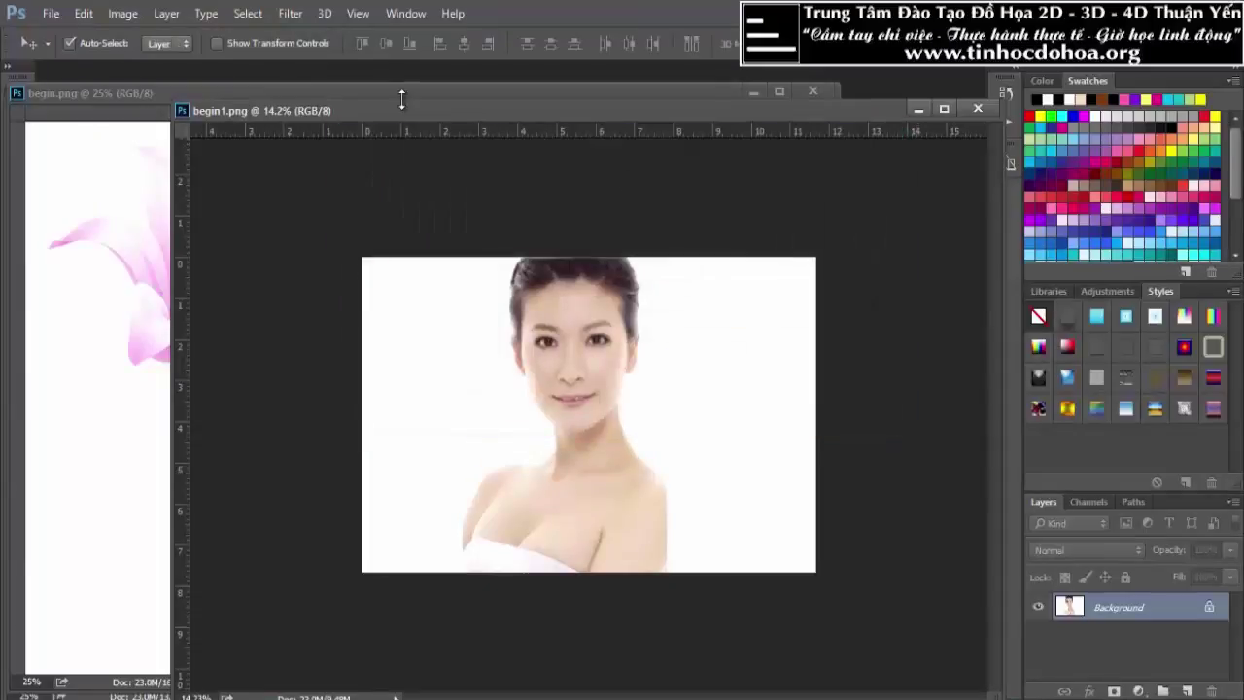
left_click_drag(402, 99, 435, 129)
left_click_drag(357, 98, 489, 121)
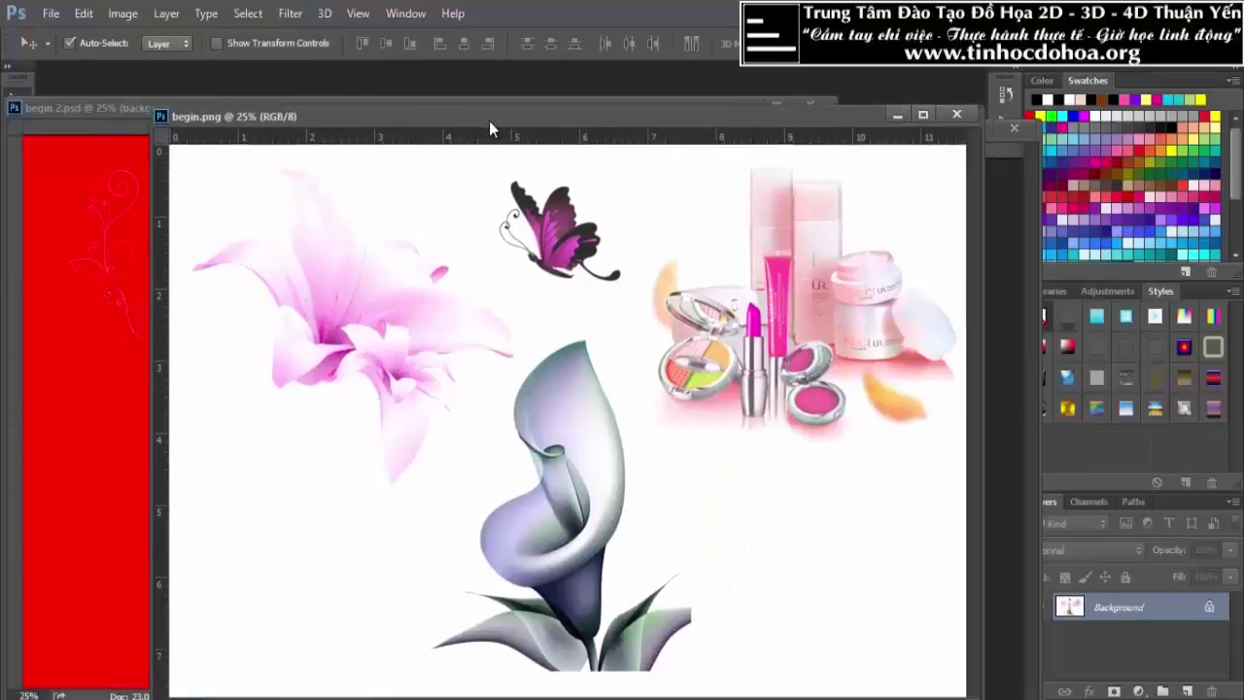
Create a new blank white 12 × 8 inch document at 300 ppi
left_click(299, 109)
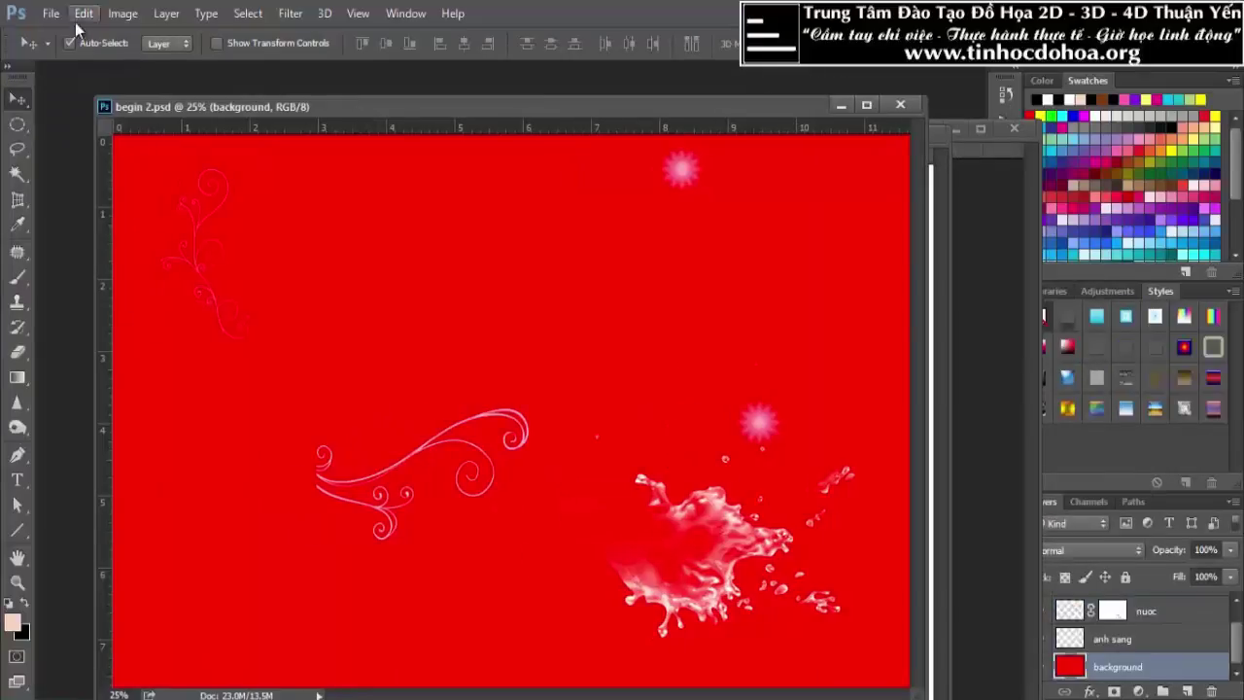
left_click(51, 14)
left_click(58, 36)
double_click(715, 251)
key("BackSpace")
type("12")
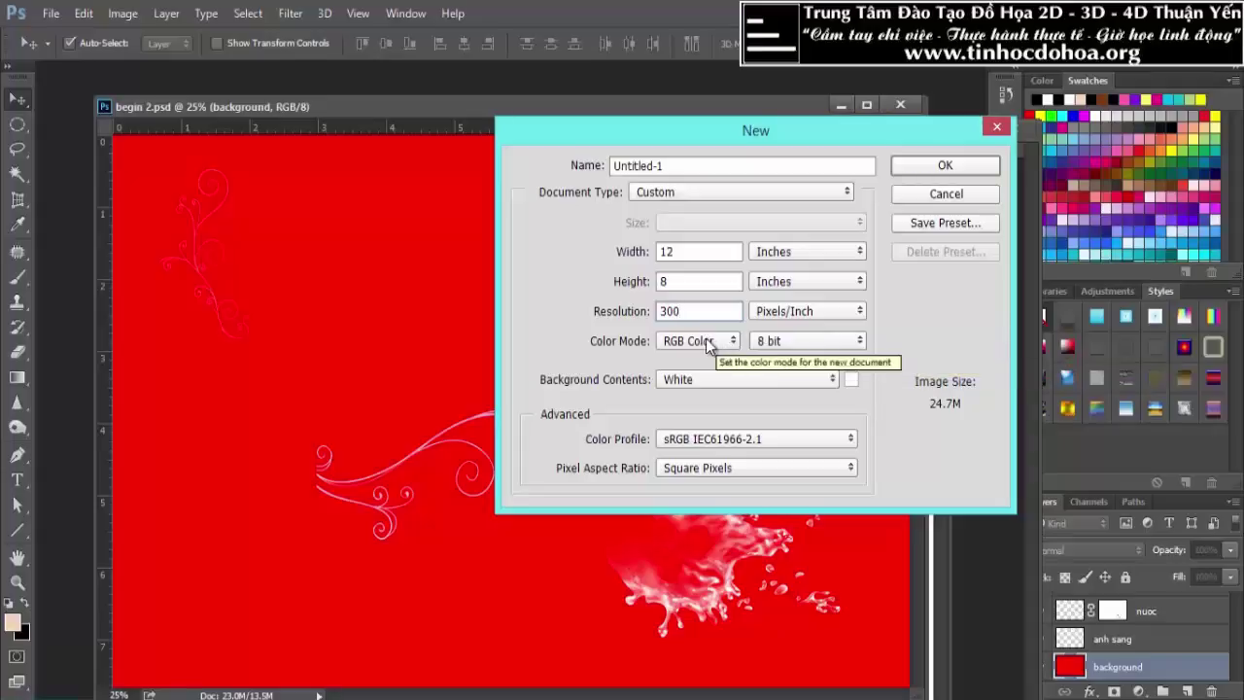
left_click(946, 165)
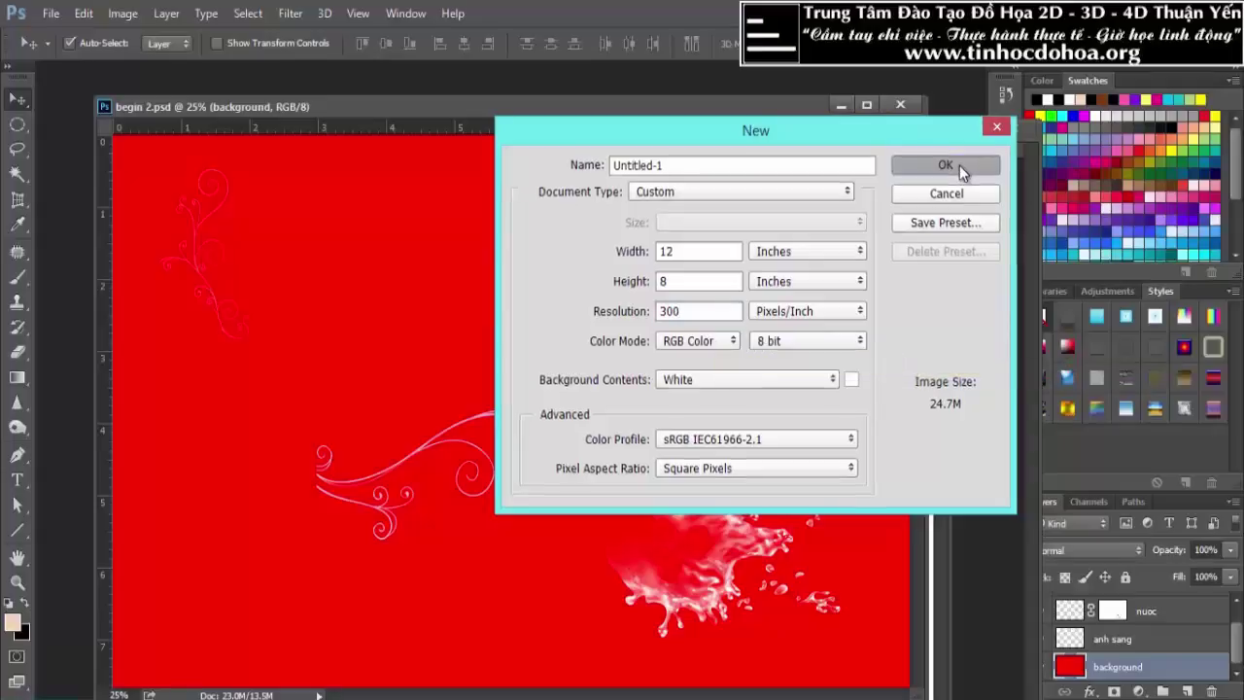
Float Untitled-1 in its own window and rearrange the document windows around the portrait
left_click_drag(415, 133, 473, 149)
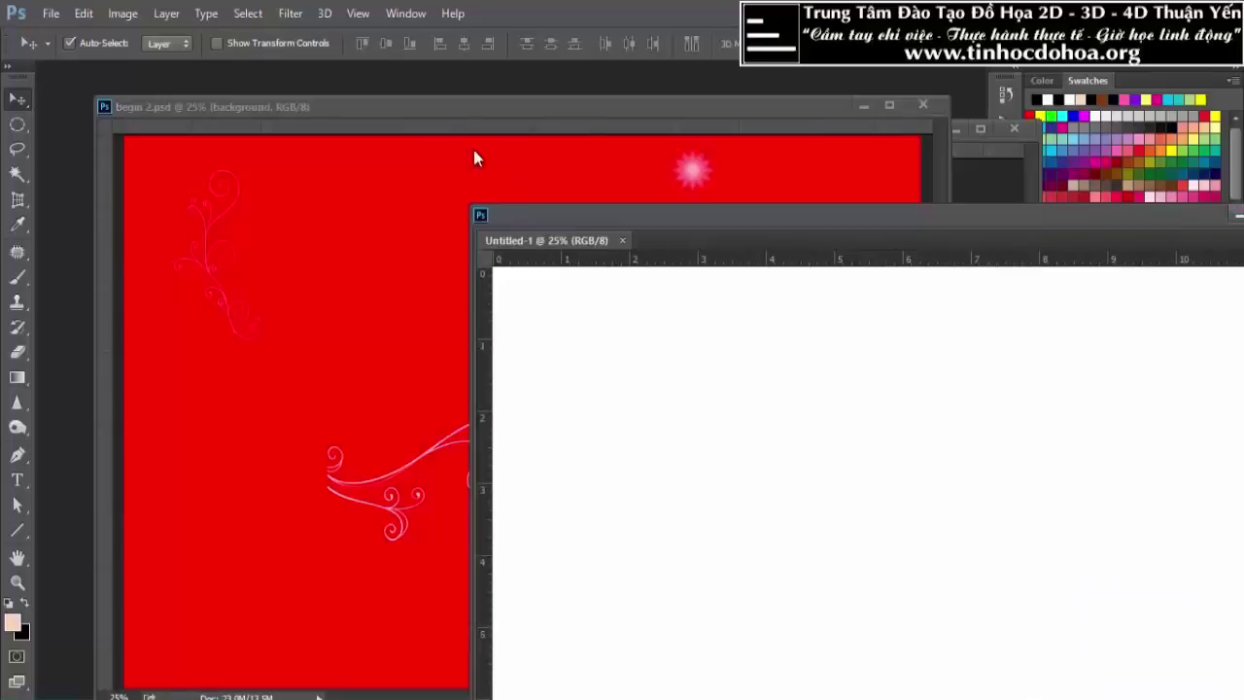
left_click_drag(476, 105, 414, 111)
left_click_drag(921, 222, 467, 177)
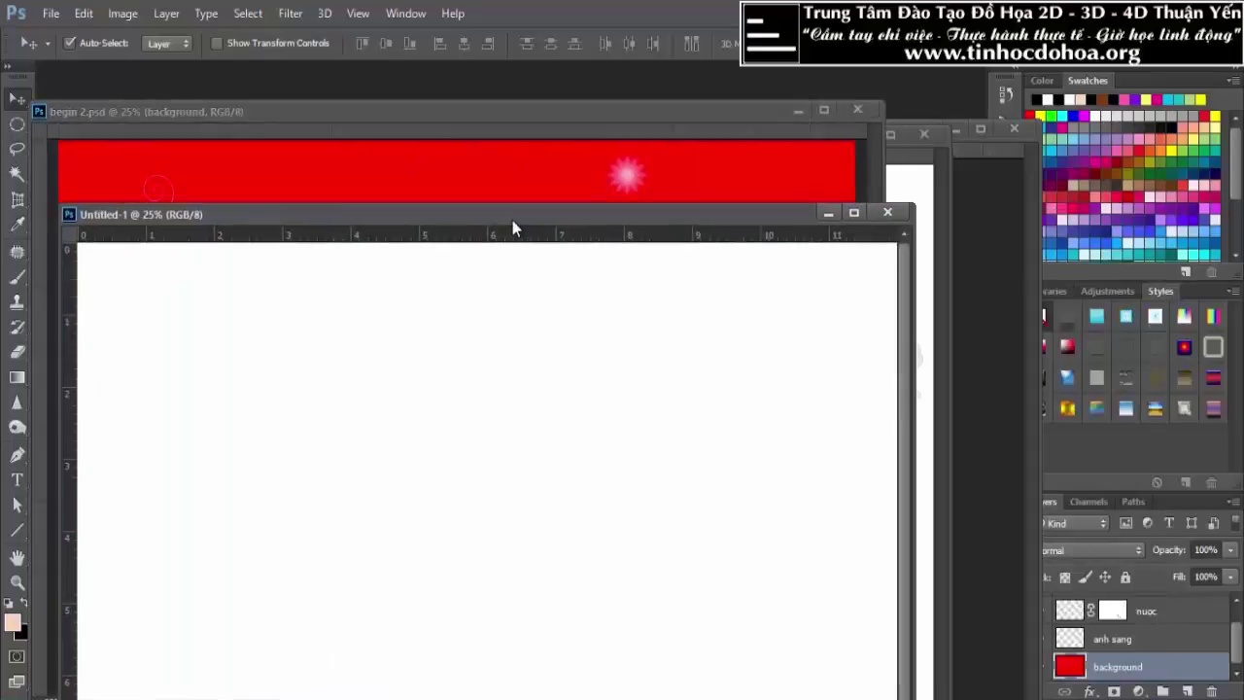
left_click(931, 264)
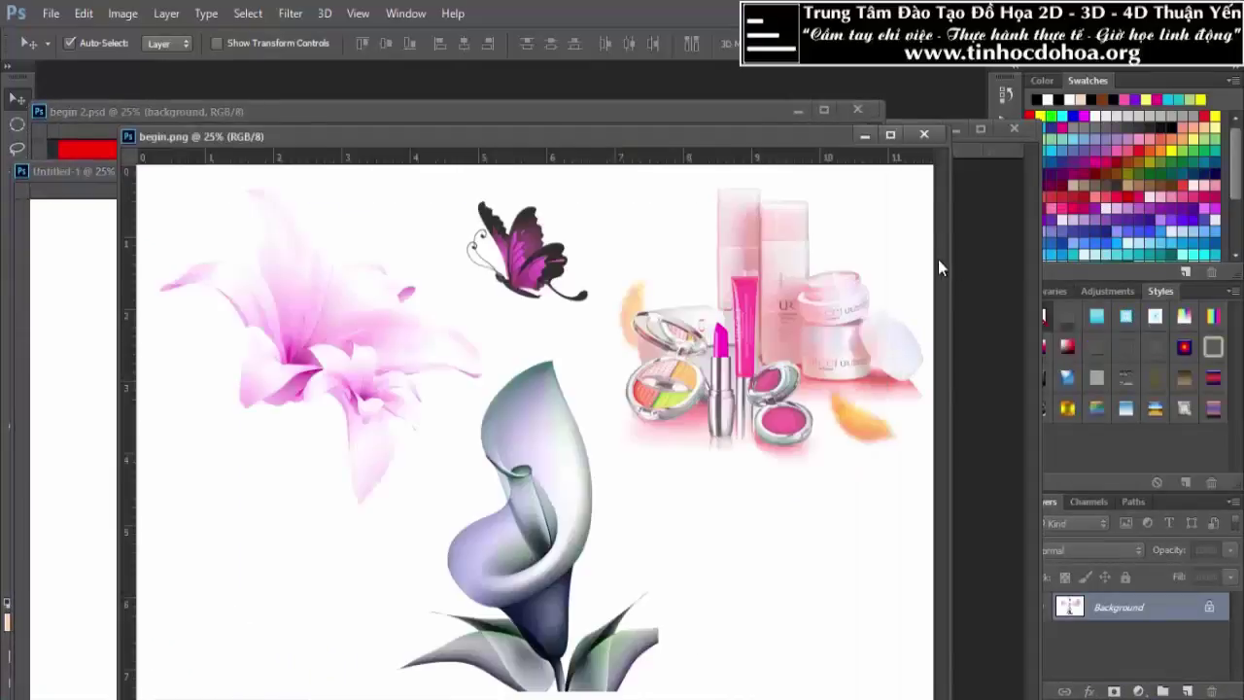
left_click(969, 271)
scroll(614, 333, "up", 3)
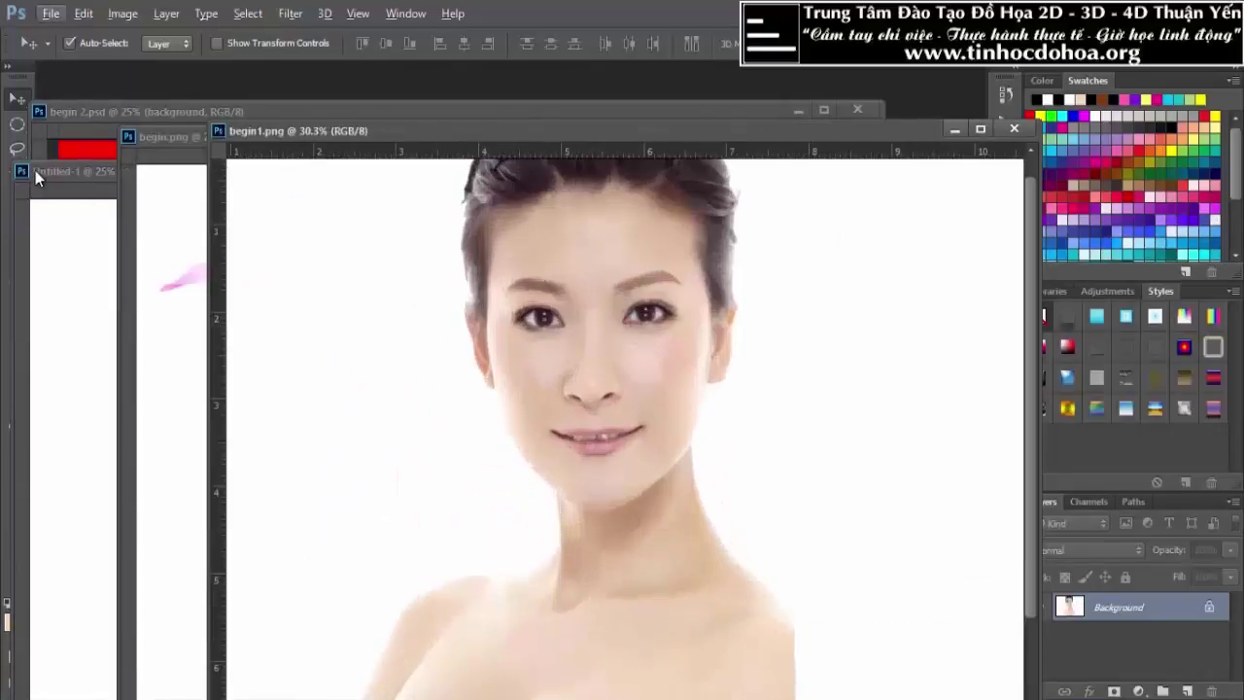
left_click_drag(35, 173, 129, 175)
Magic Wand-select the white background on both sides of the woman in the portrait
left_click(623, 135)
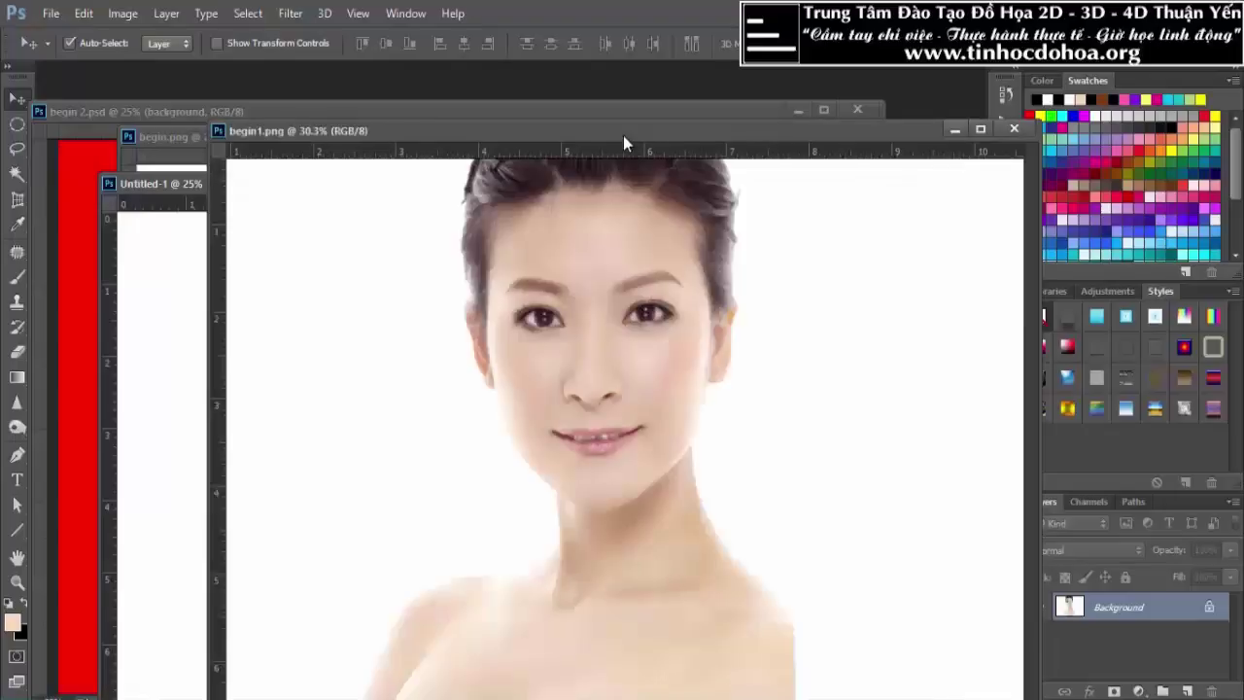
right_click(17, 173)
left_click(107, 185)
left_click(334, 282)
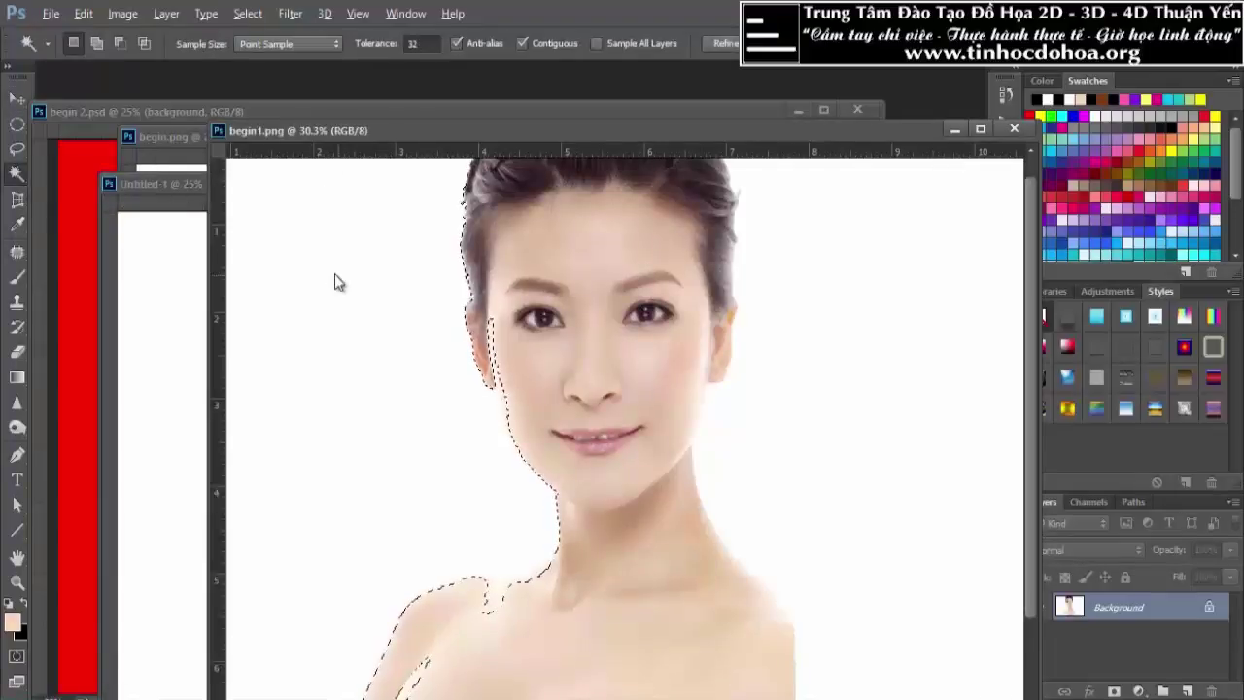
key("ctrl+minus")
left_click(842, 313, "shift")
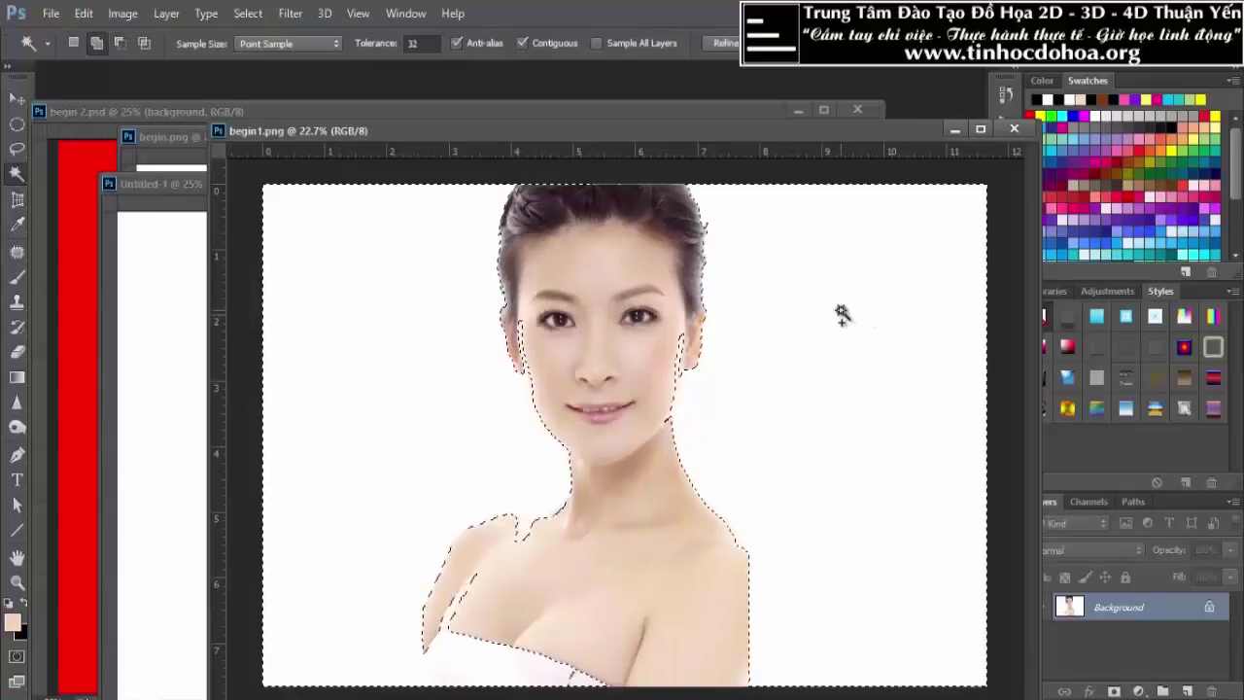
key("ctrl+minus")
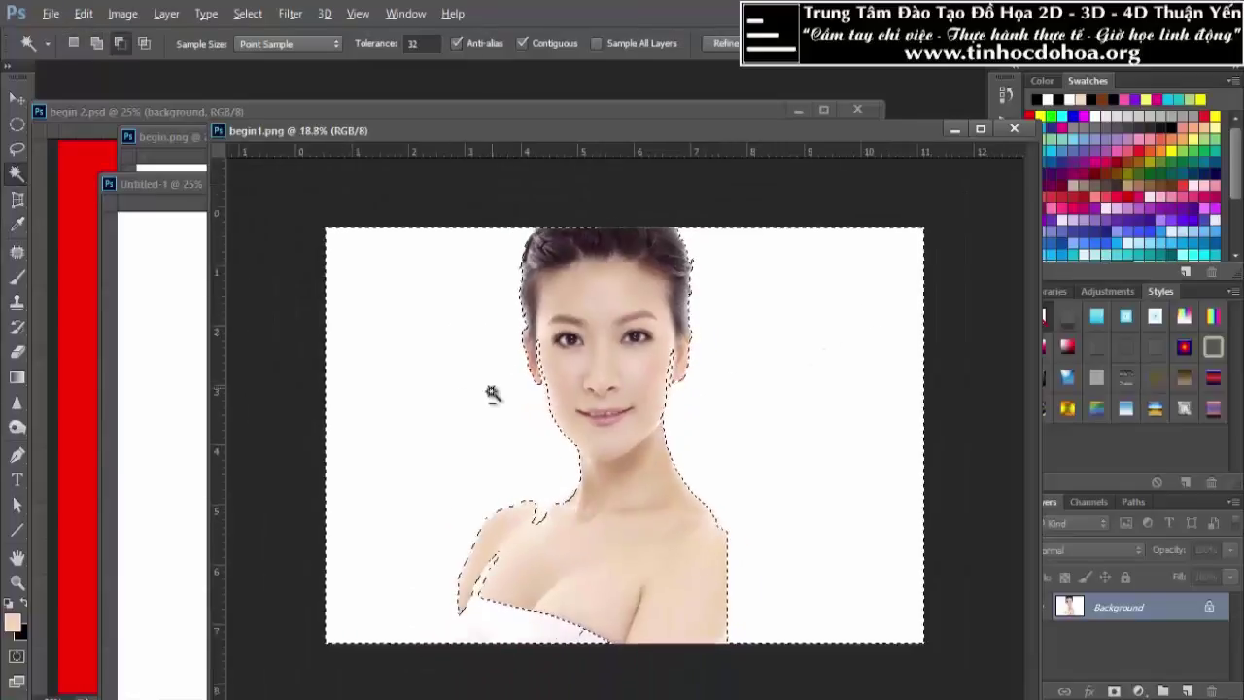
Inspect the selection up close, then deselect it
scroll(493, 392, "down", 2)
scroll(729, 370, "up", 4)
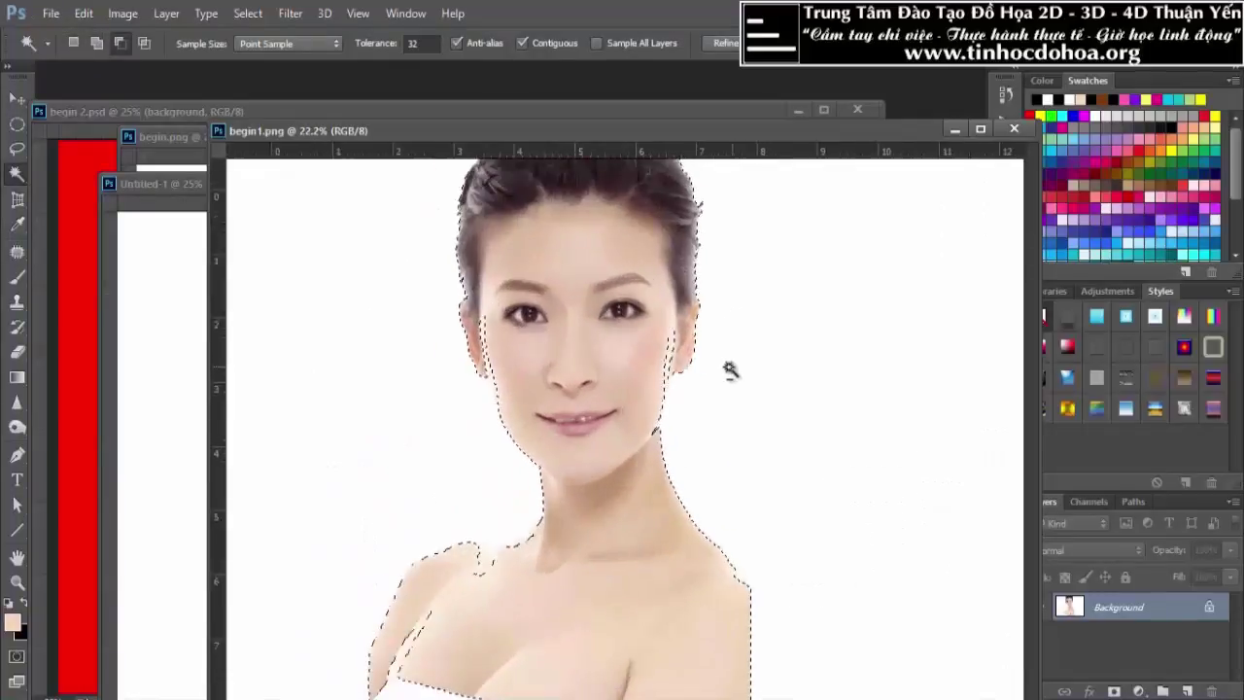
scroll(730, 370, "up", 2)
scroll(716, 223, "up", 2)
scroll(699, 234, "up", 1)
scroll(602, 305, "up", 1)
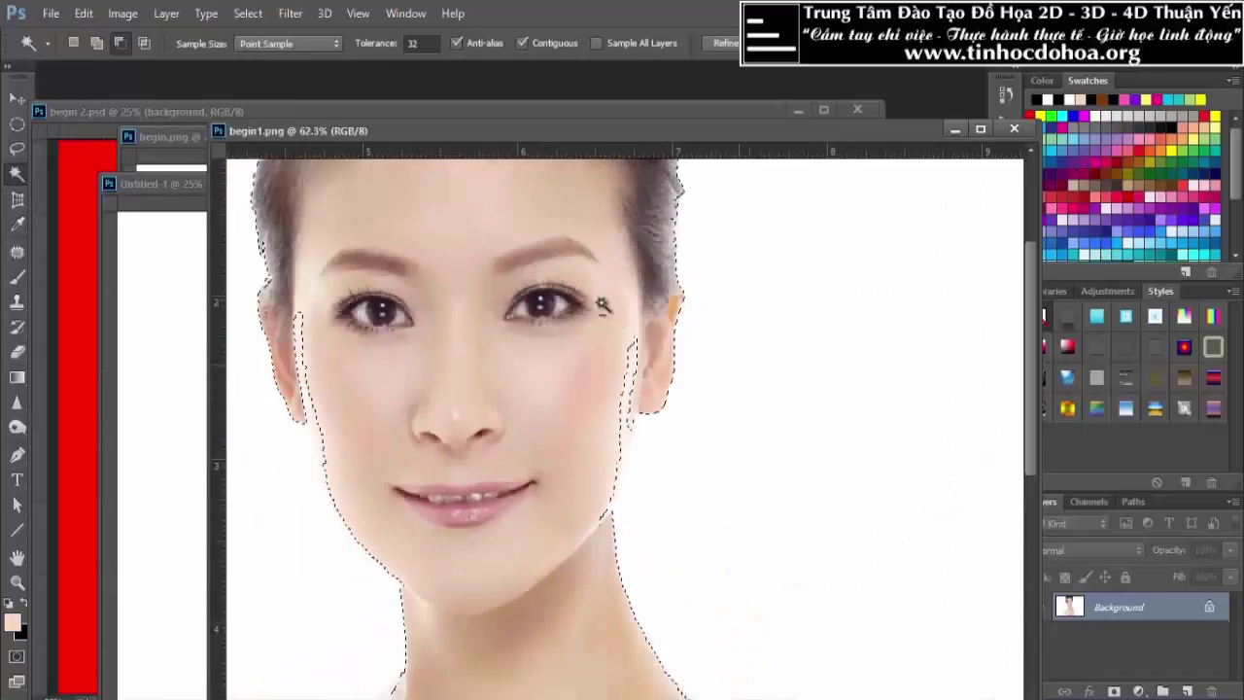
scroll(602, 305, "down", 2)
scroll(632, 330, "down", 2)
scroll(690, 382, "up", 3)
scroll(697, 359, "up", 1)
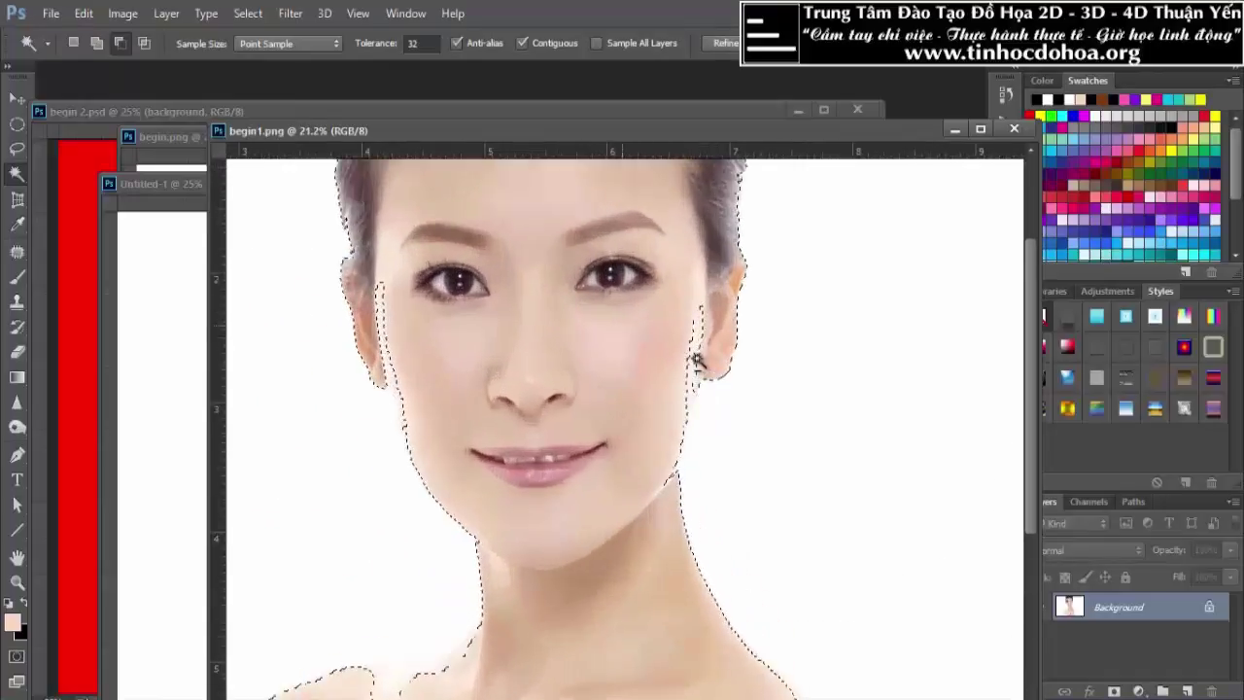
scroll(696, 360, "up", 1)
scroll(891, 333, "up", 1)
scroll(884, 336, "up", 1)
scroll(895, 397, "up", 5)
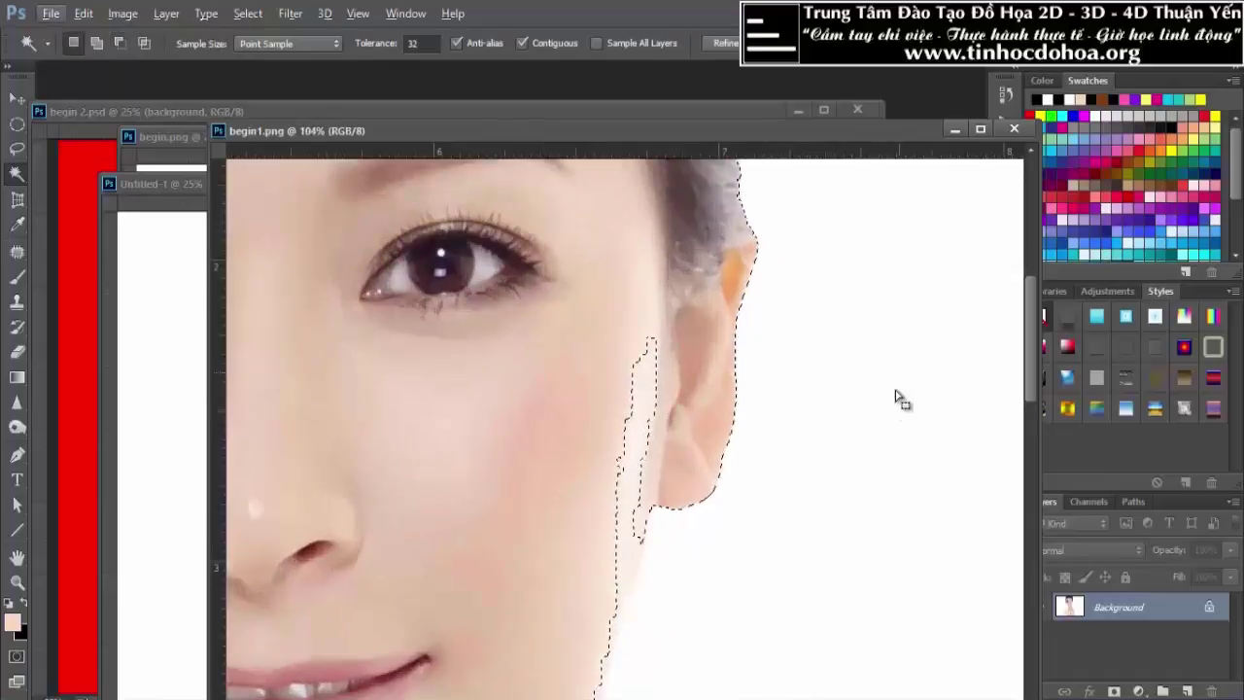
scroll(631, 341, "down", 1)
scroll(700, 333, "down", 1)
scroll(696, 412, "down", 1)
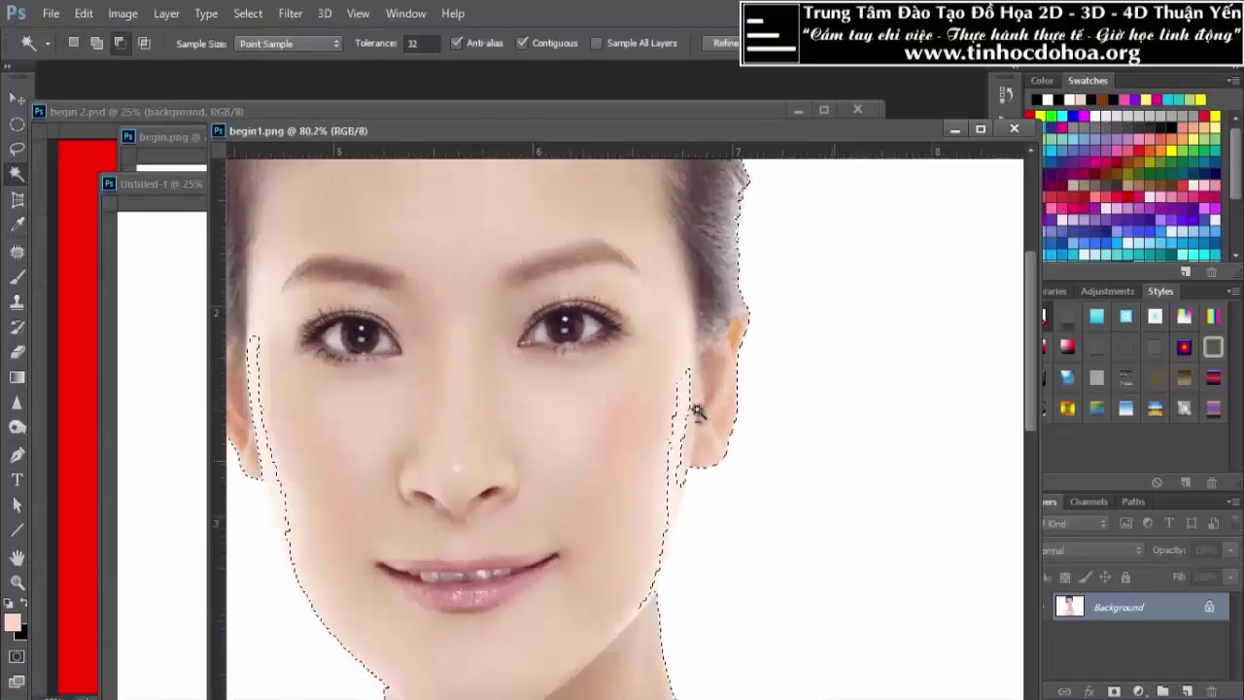
scroll(602, 370, "down", 1)
scroll(340, 359, "up", 1)
scroll(355, 427, "up", 3)
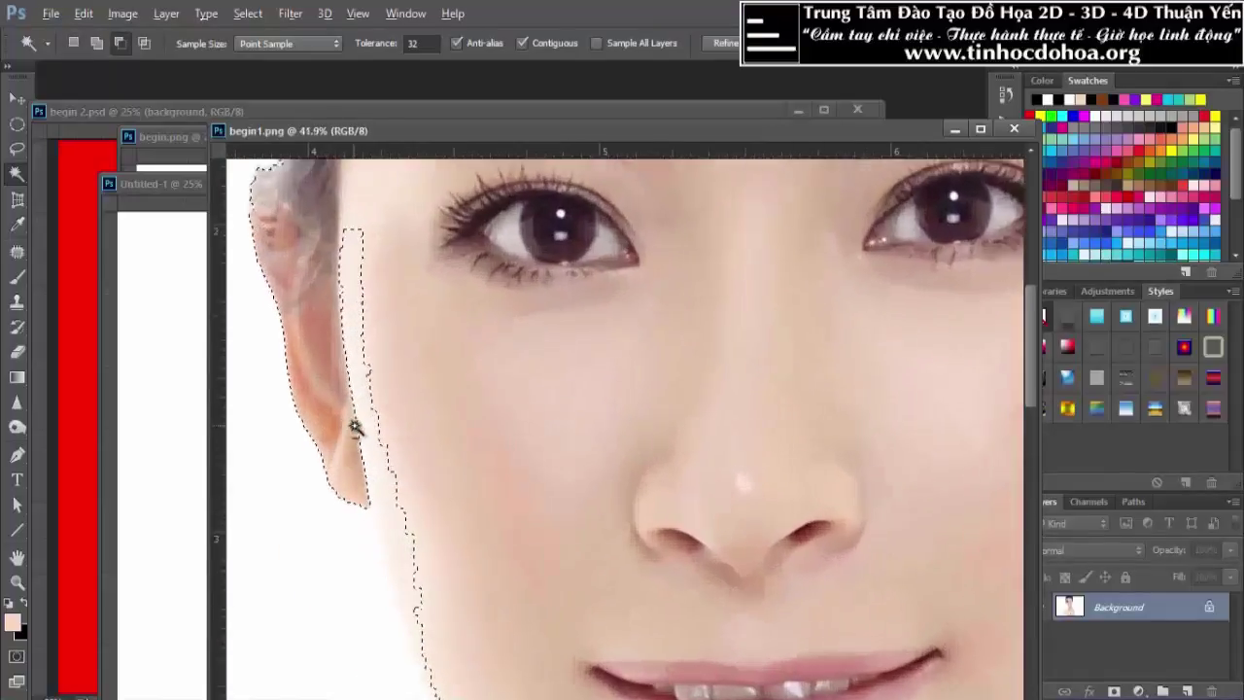
scroll(355, 428, "down", 1)
scroll(388, 409, "down", 1)
scroll(388, 408, "down", 1)
scroll(392, 406, "down", 1)
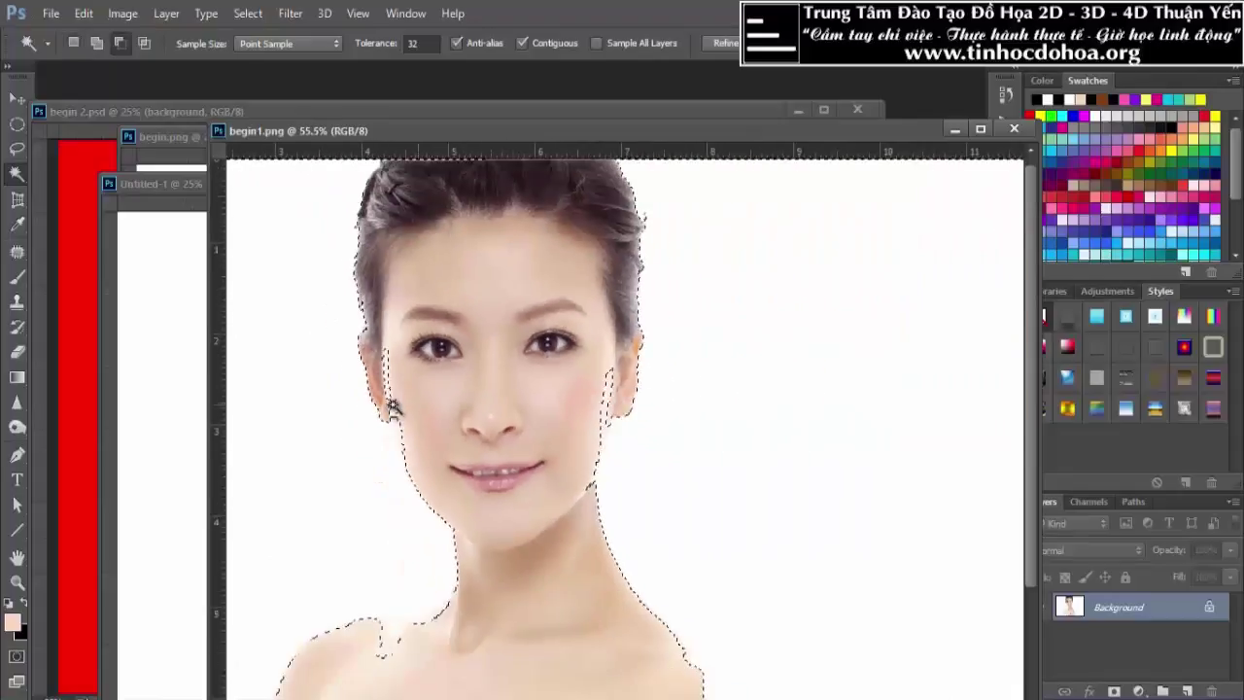
scroll(391, 406, "down", 2)
scroll(642, 360, "down", 1)
key("ctrl+d")
Reselect the white background left and right of the woman with the Magic Wand
key("v")
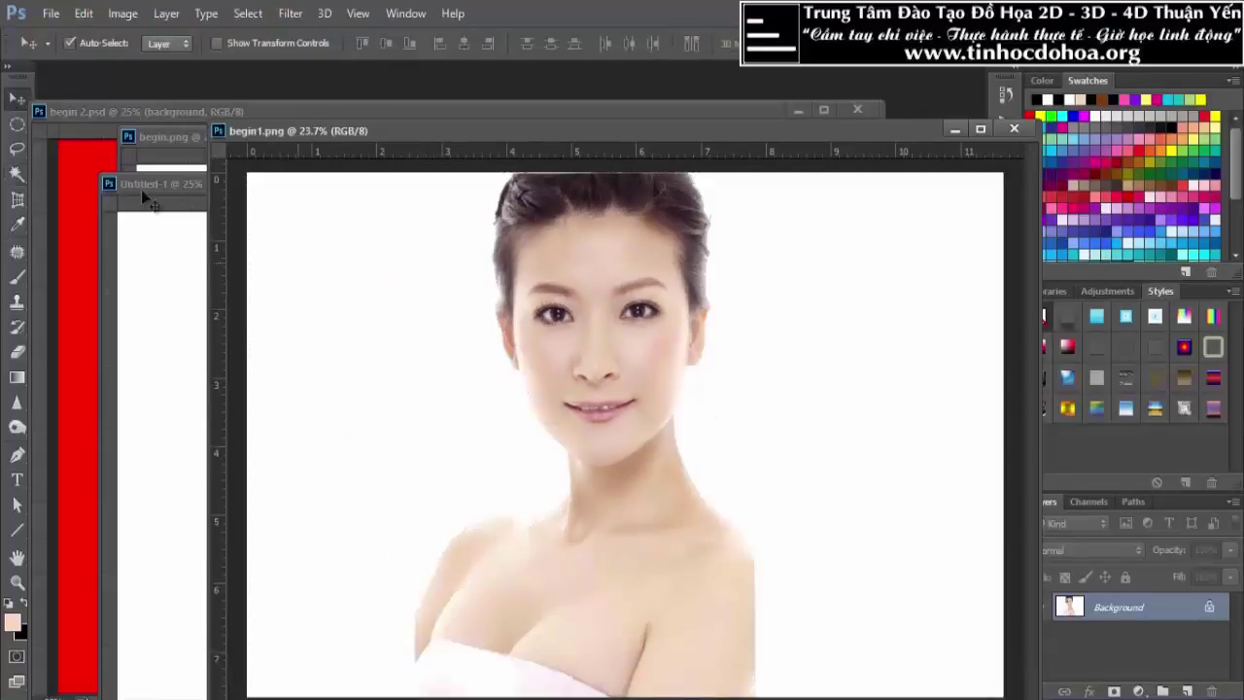
key("p")
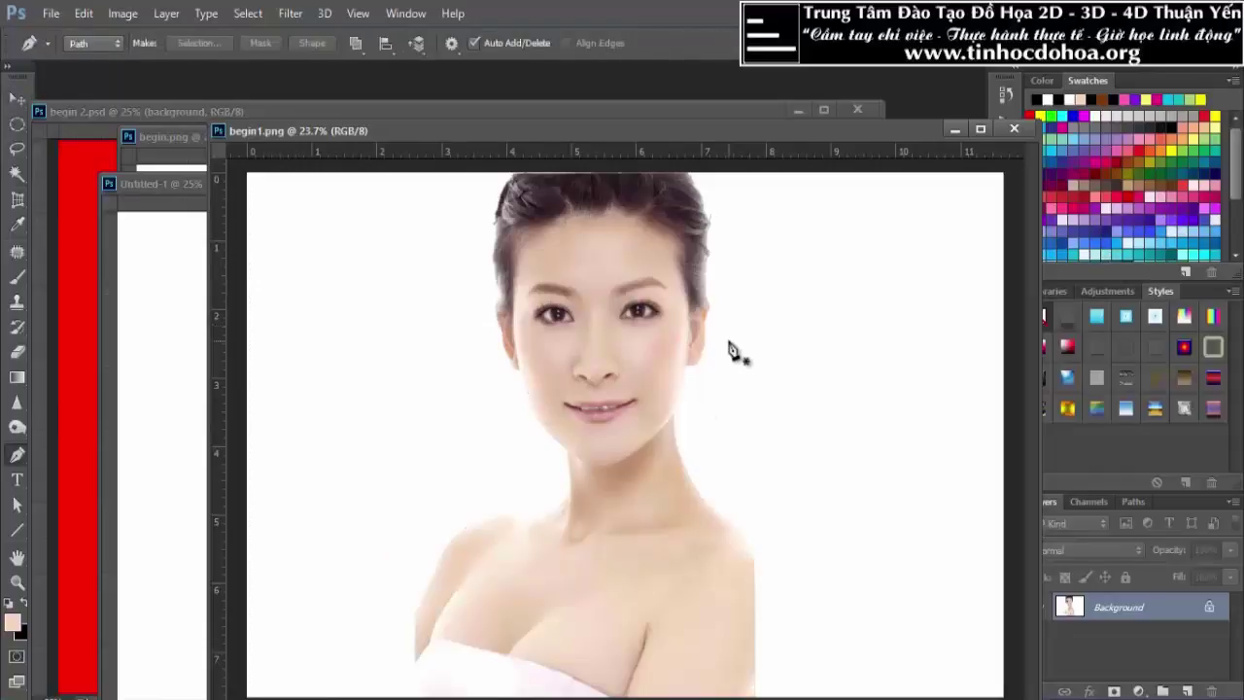
left_click(17, 173)
left_click(370, 310)
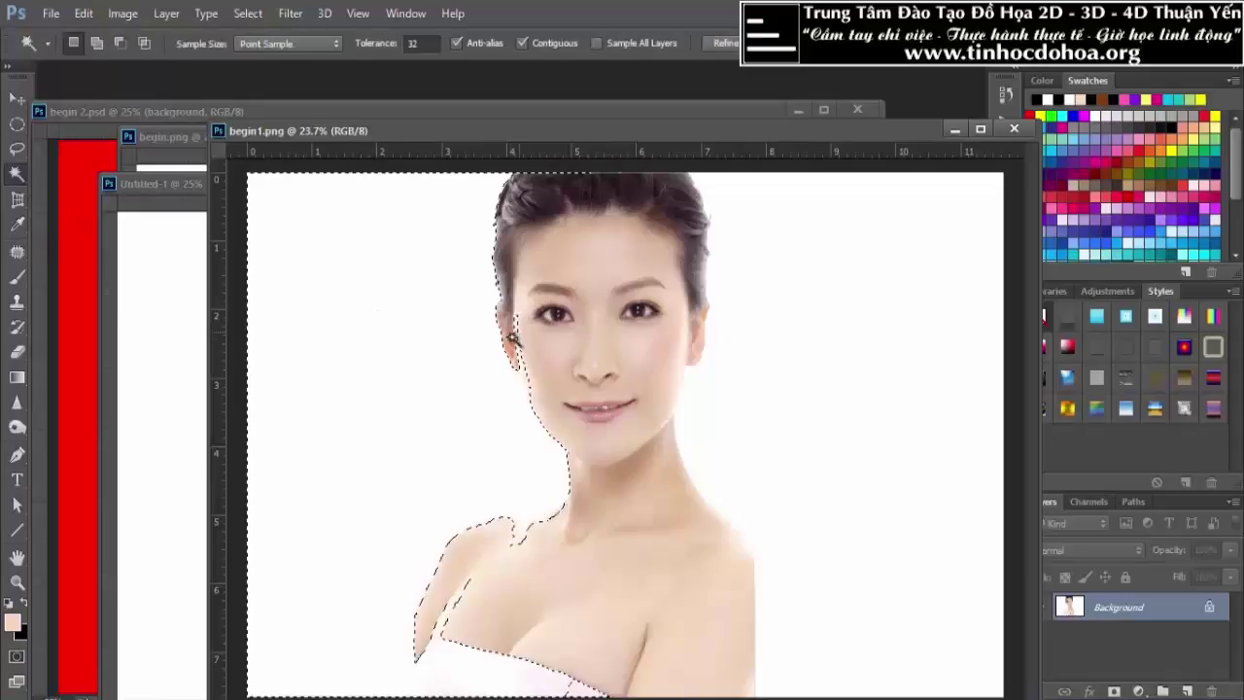
scroll(513, 340, "up", 1)
left_click(919, 355, "shift")
scroll(596, 272, "down", 2)
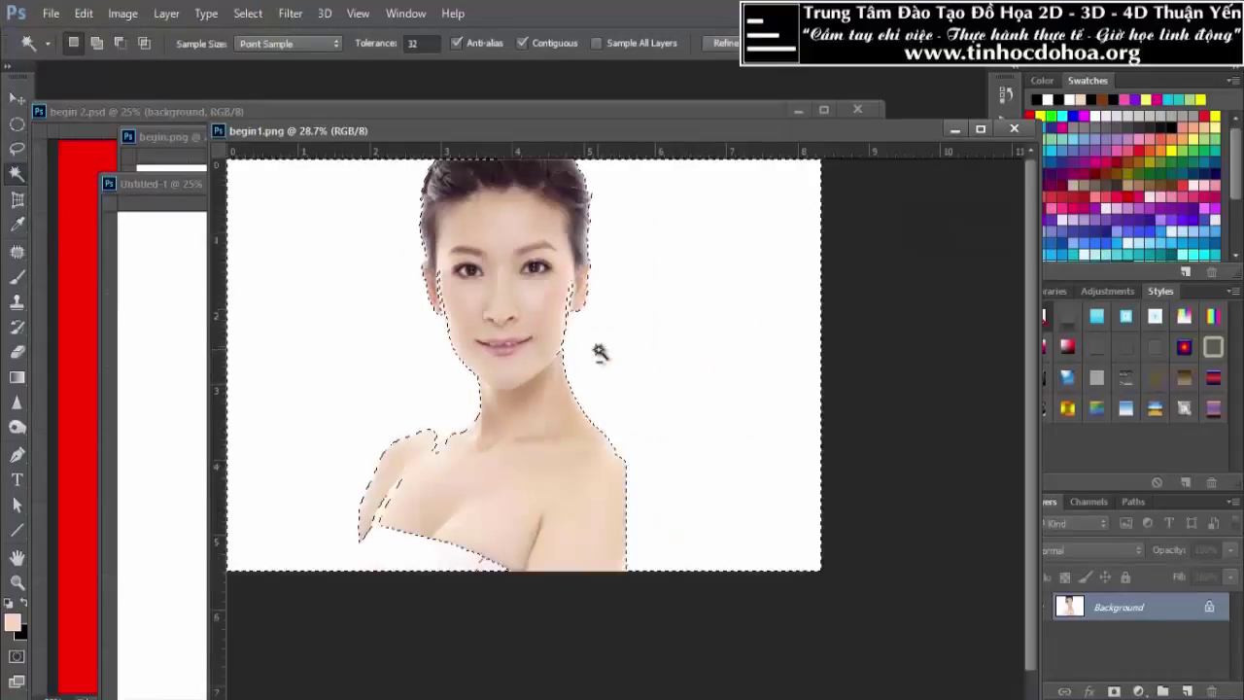
Switch to the Pen tool and zoom in on the woman's face
left_click(16, 453)
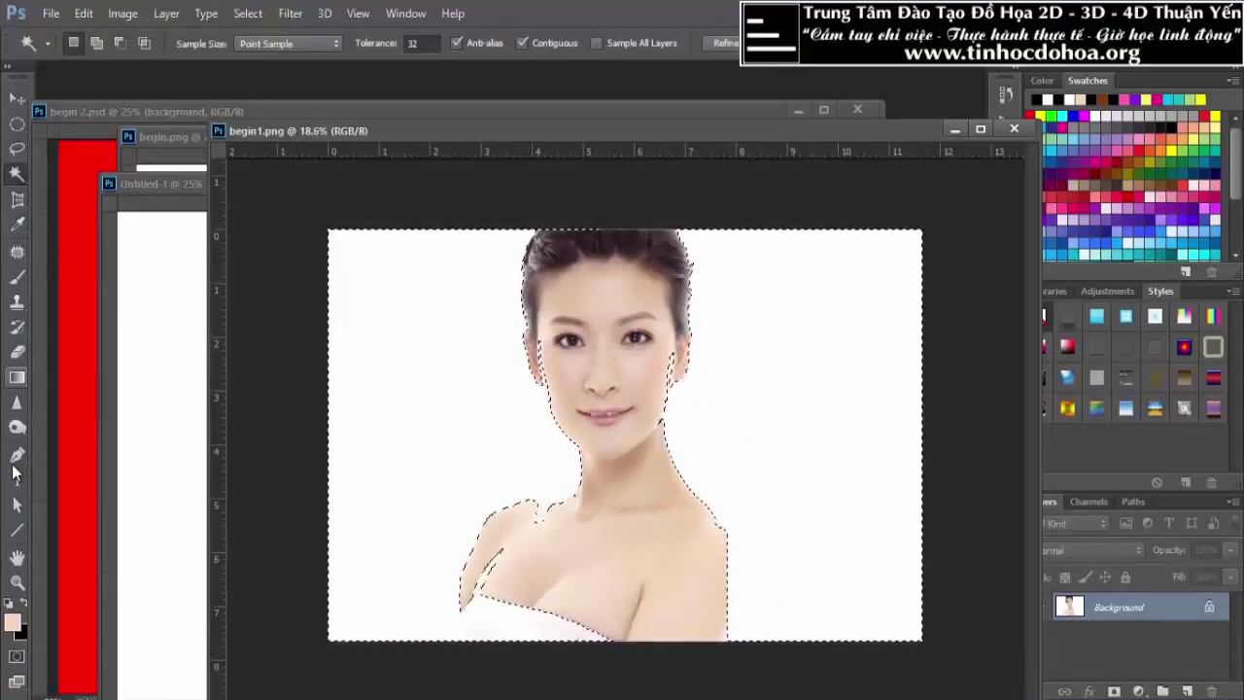
scroll(530, 331, "up", 2)
scroll(520, 311, "up", 4)
scroll(505, 262, "up", 3)
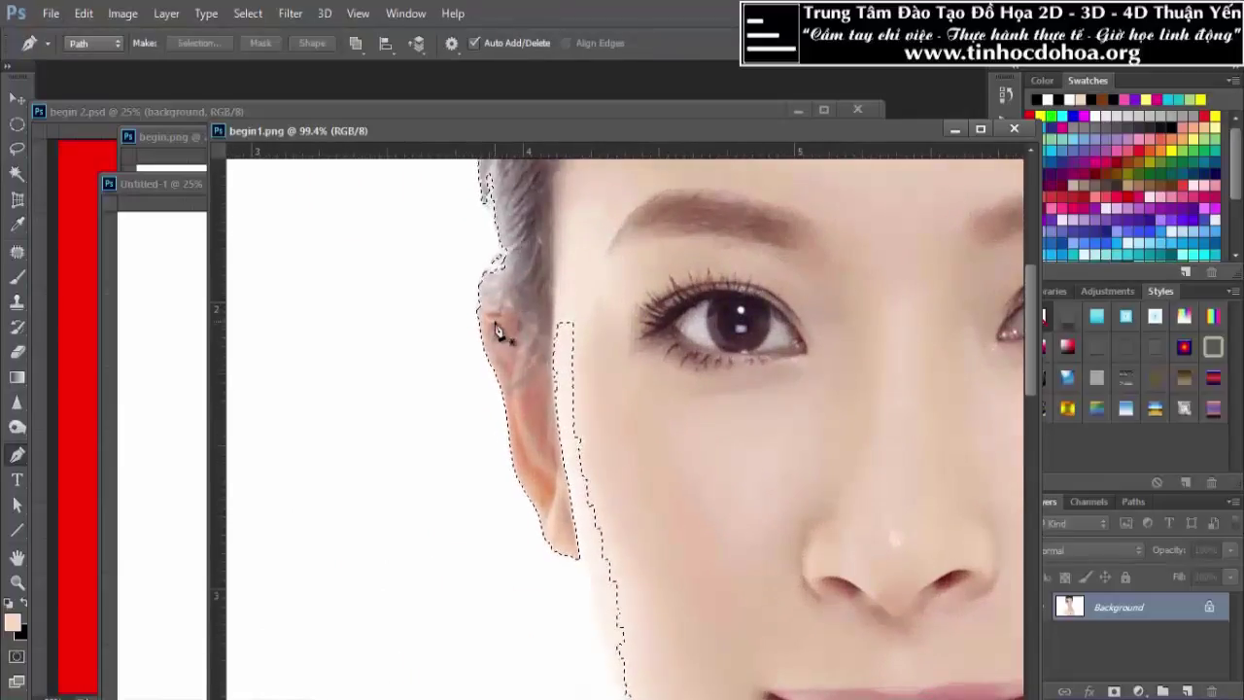
scroll(499, 336, "down", 4)
scroll(522, 364, "down", 1)
scroll(525, 365, "up", 2)
scroll(527, 320, "up", 1)
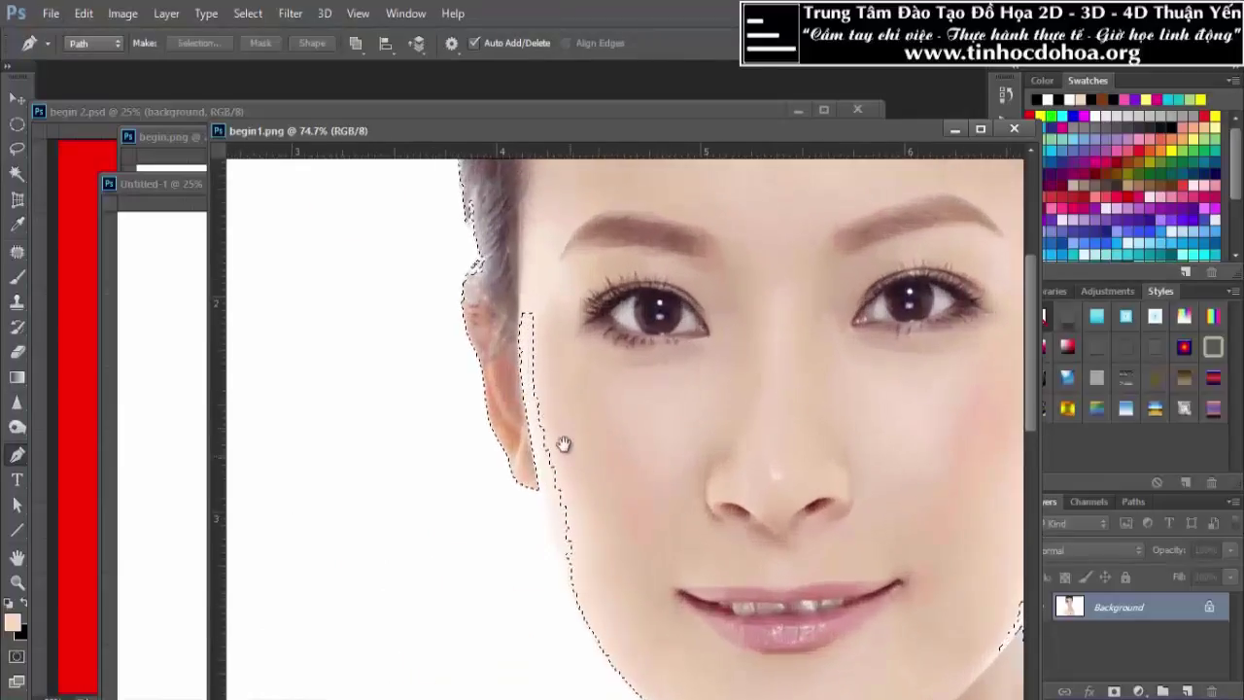
scroll(573, 289, "up", 1)
Start a Pen path beside the left ear, curving along the cheek to the chin
left_click(527, 379)
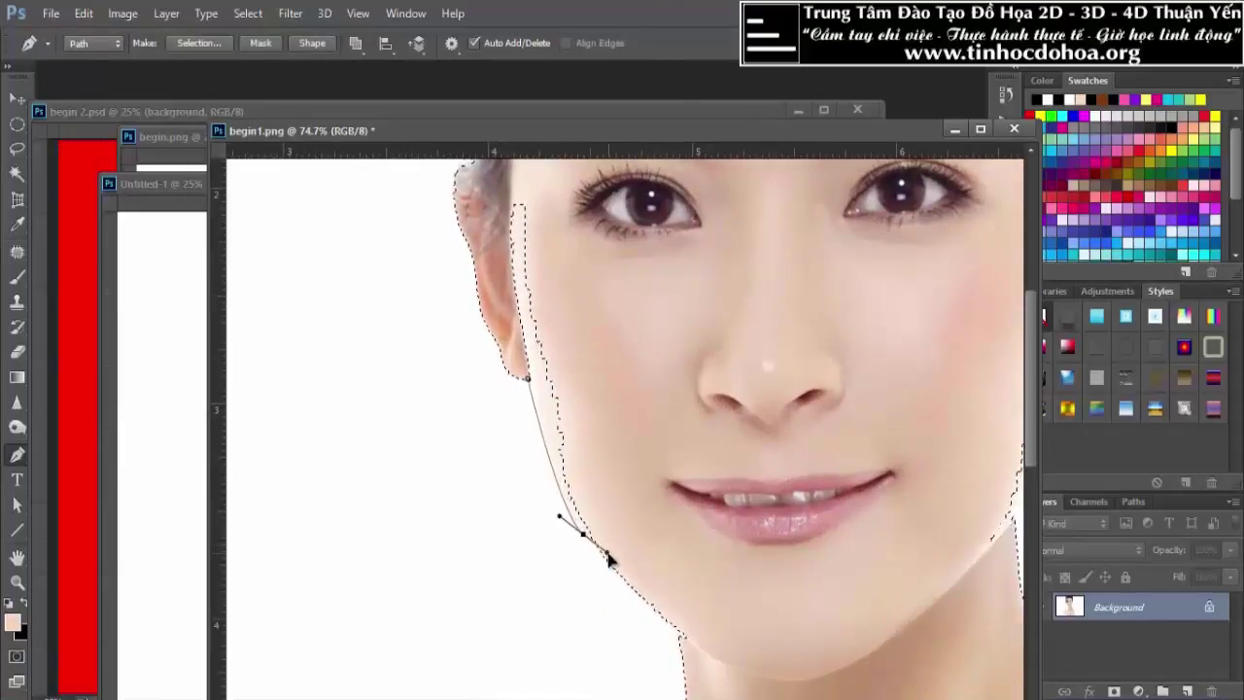
left_click_drag(631, 573, 607, 554)
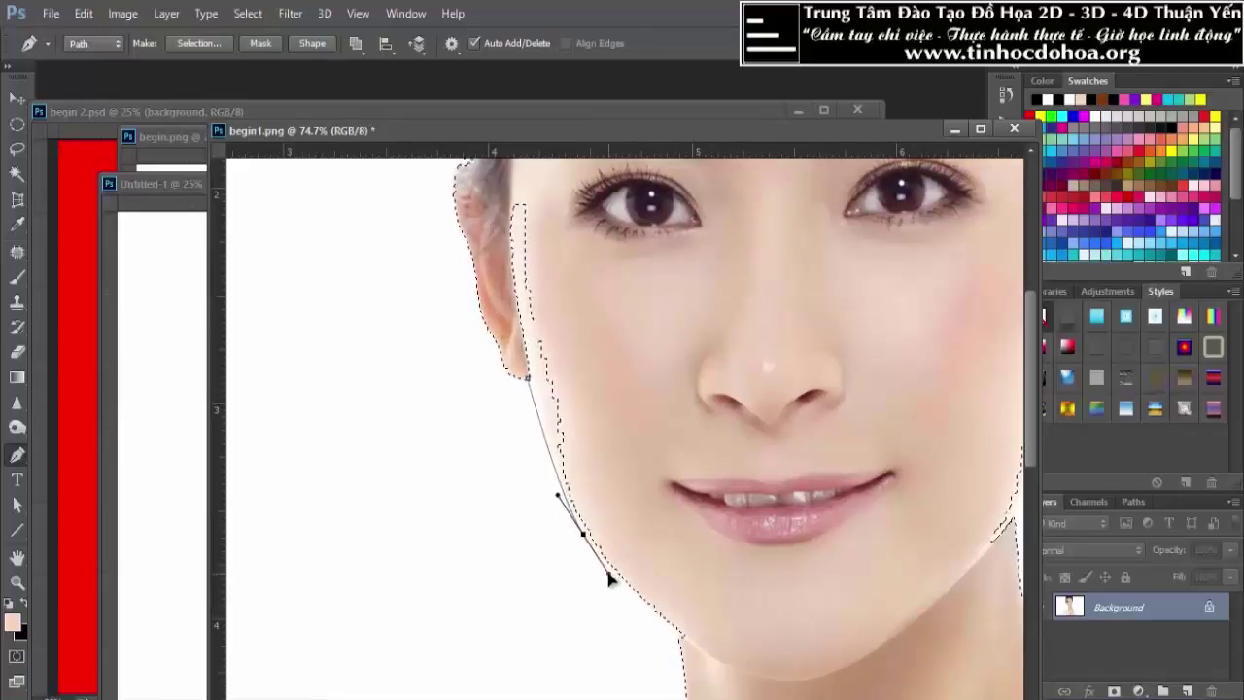
left_click_drag(611, 580, 613, 586)
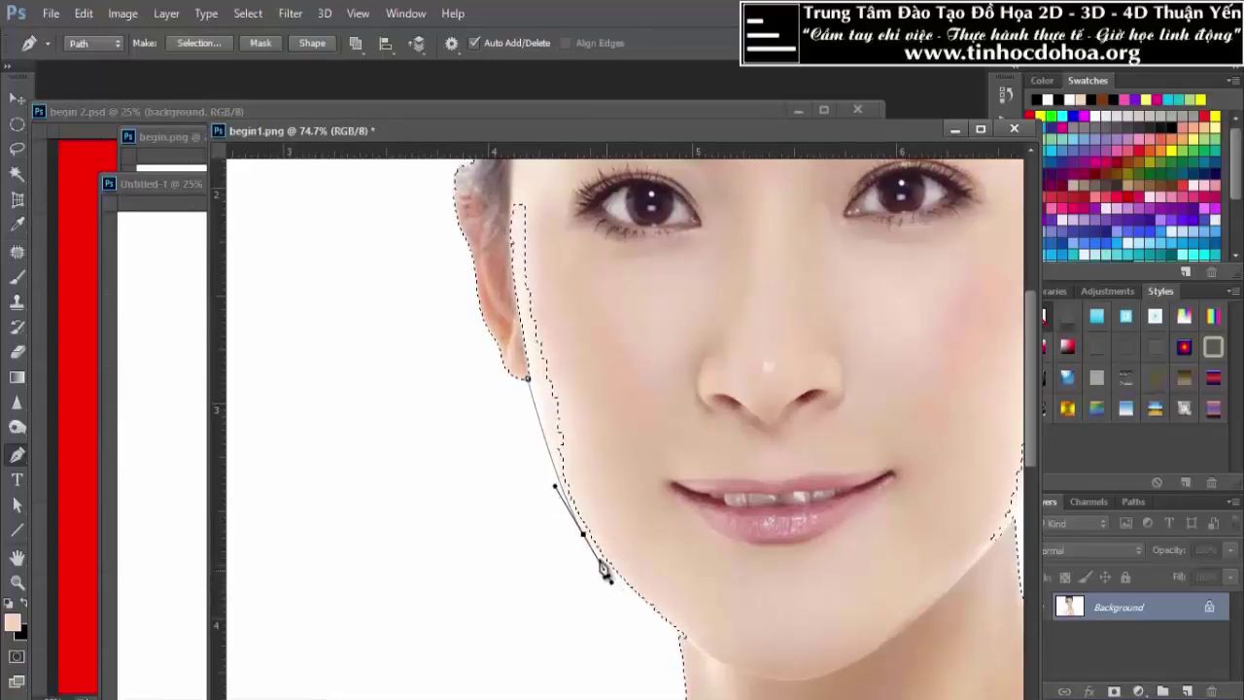
left_click_drag(717, 555, 651, 416)
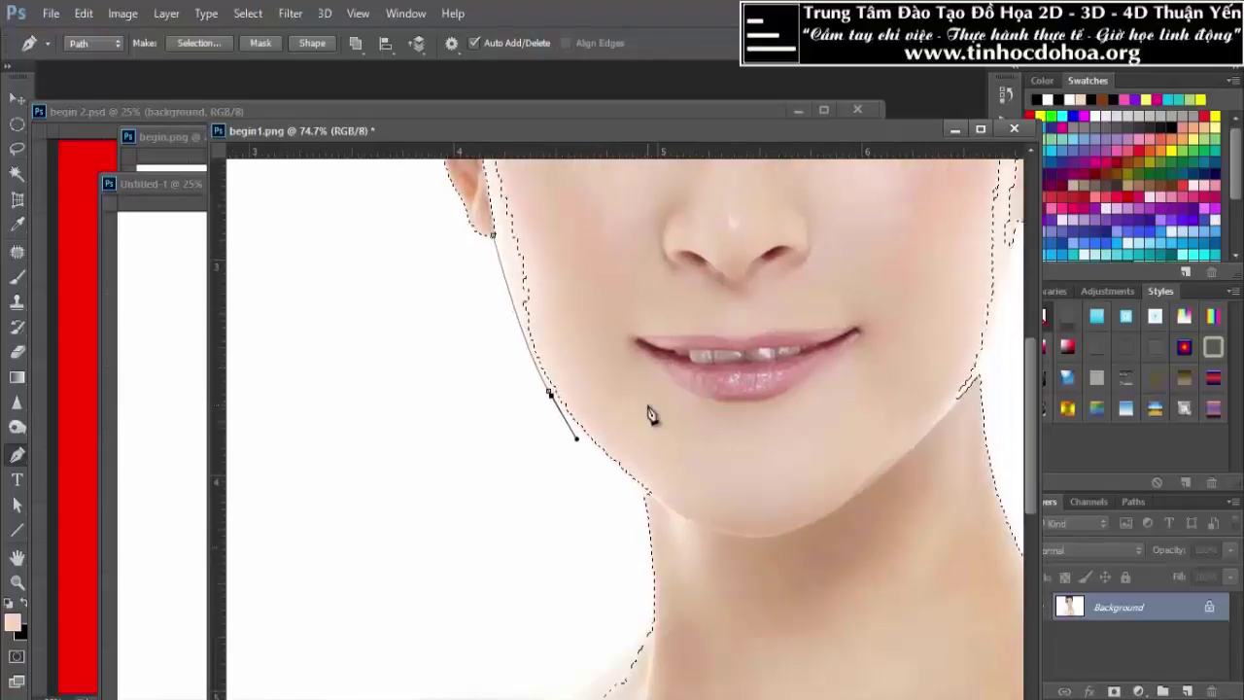
scroll(646, 498, "up", 2)
left_click_drag(651, 492, 673, 505)
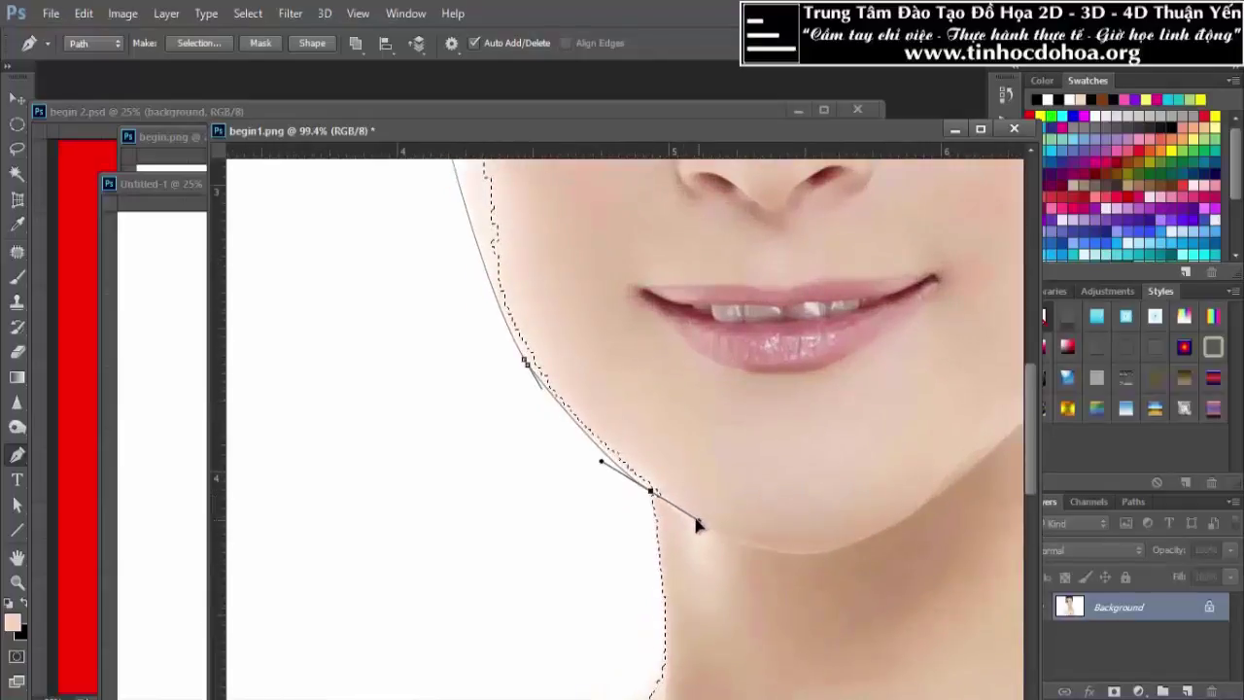
left_click_drag(651, 492, 749, 496)
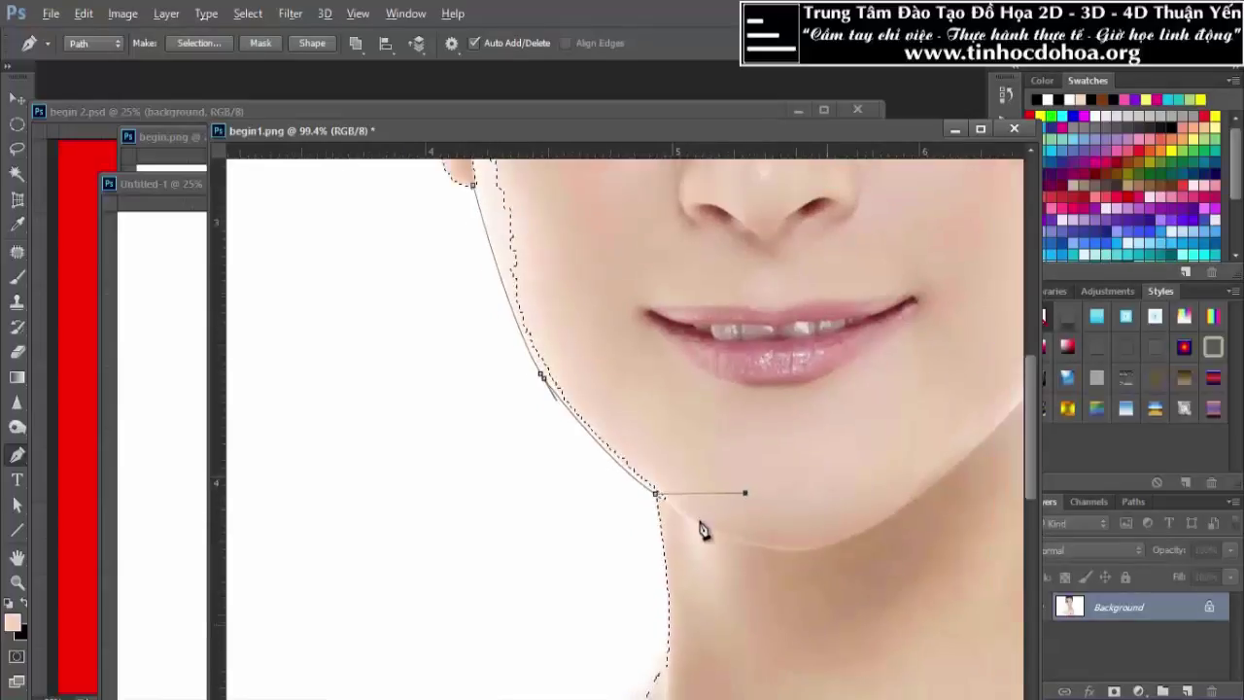
scroll(703, 533, "down", 4)
Continue the path through the upper lip, nose and temple, closing it at the cheek
left_click(741, 400)
scroll(661, 335, "up", 3)
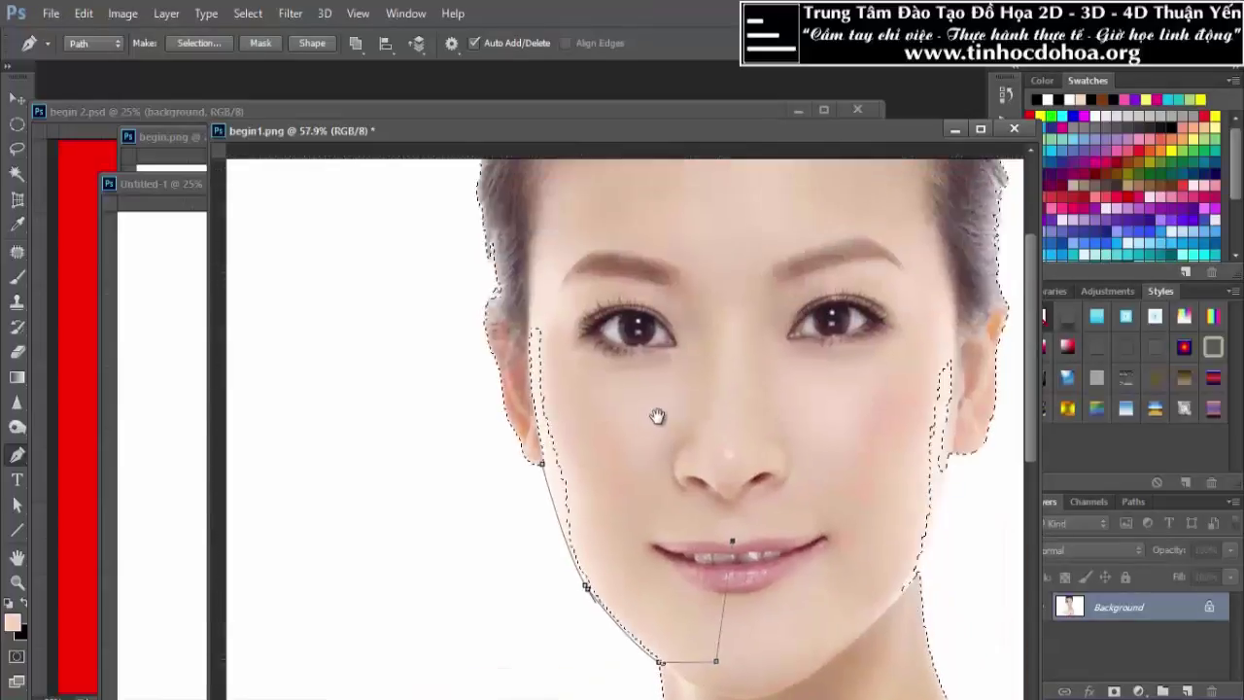
scroll(658, 425, "down", 5)
left_click(597, 344)
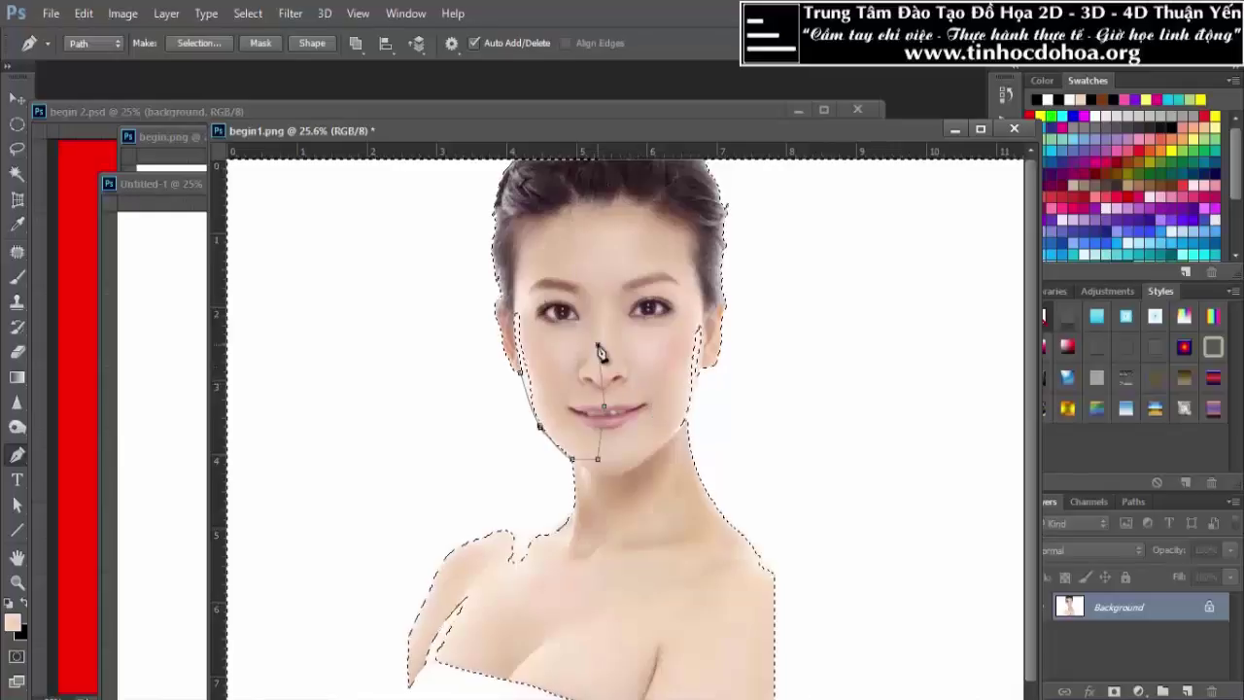
left_click(538, 295)
left_click(536, 391)
Load the cheek path as a selection, undo it, and set the path aside
key("ctrl+Return")
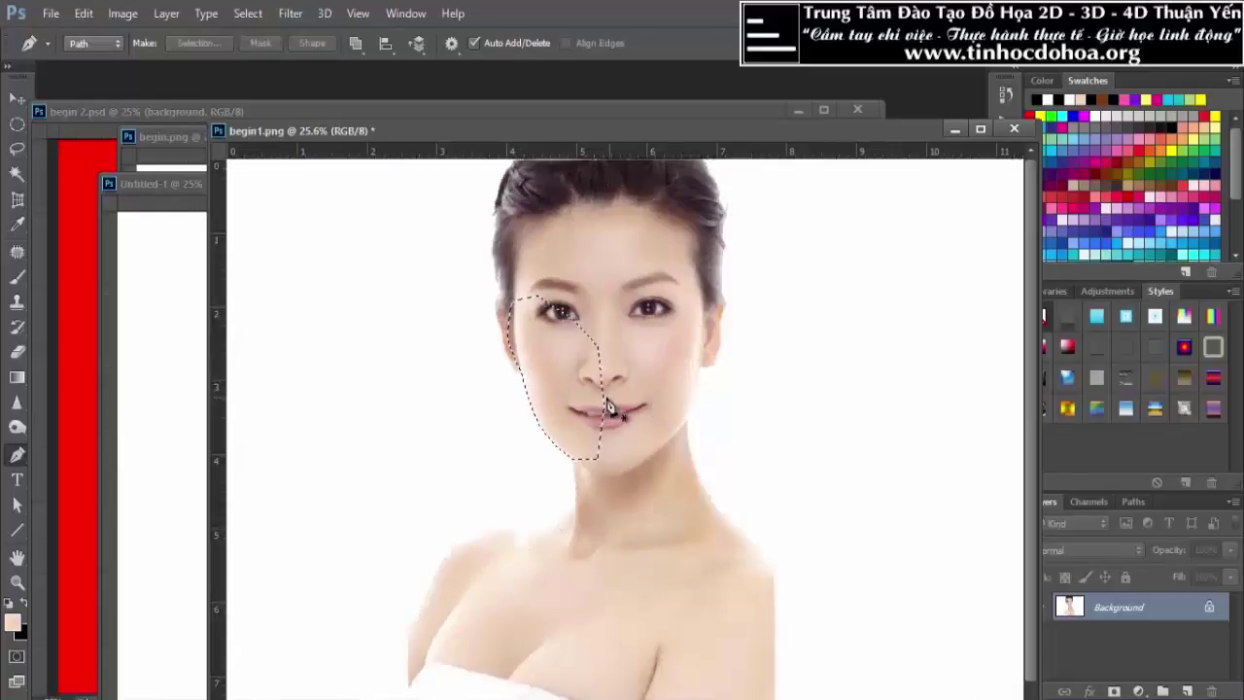
key("ctrl+z")
scroll(594, 272, "down", 3)
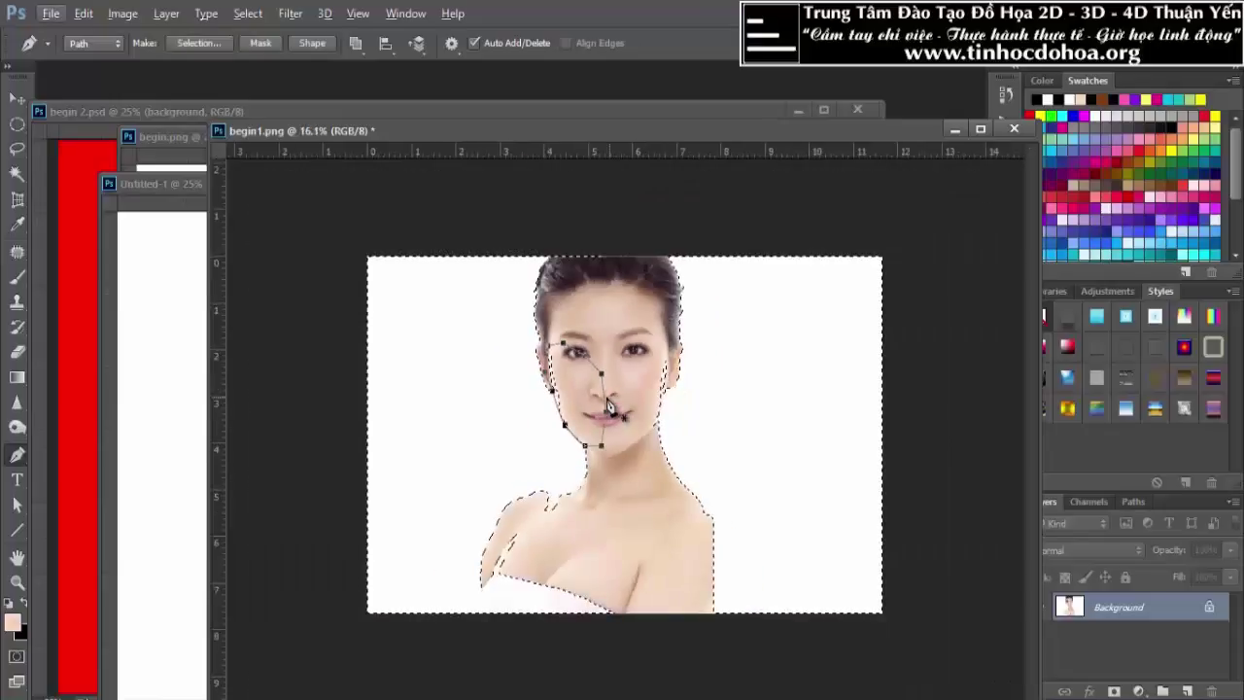
scroll(576, 339, "up", 1)
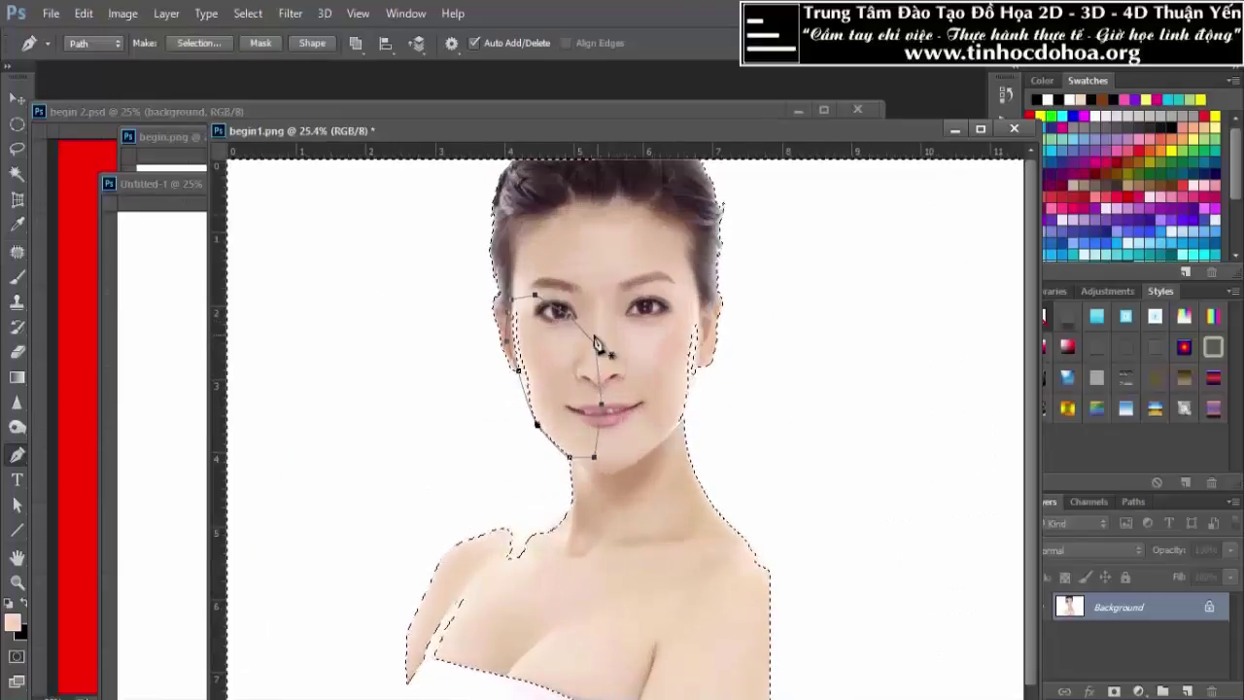
scroll(670, 292, "down", 1)
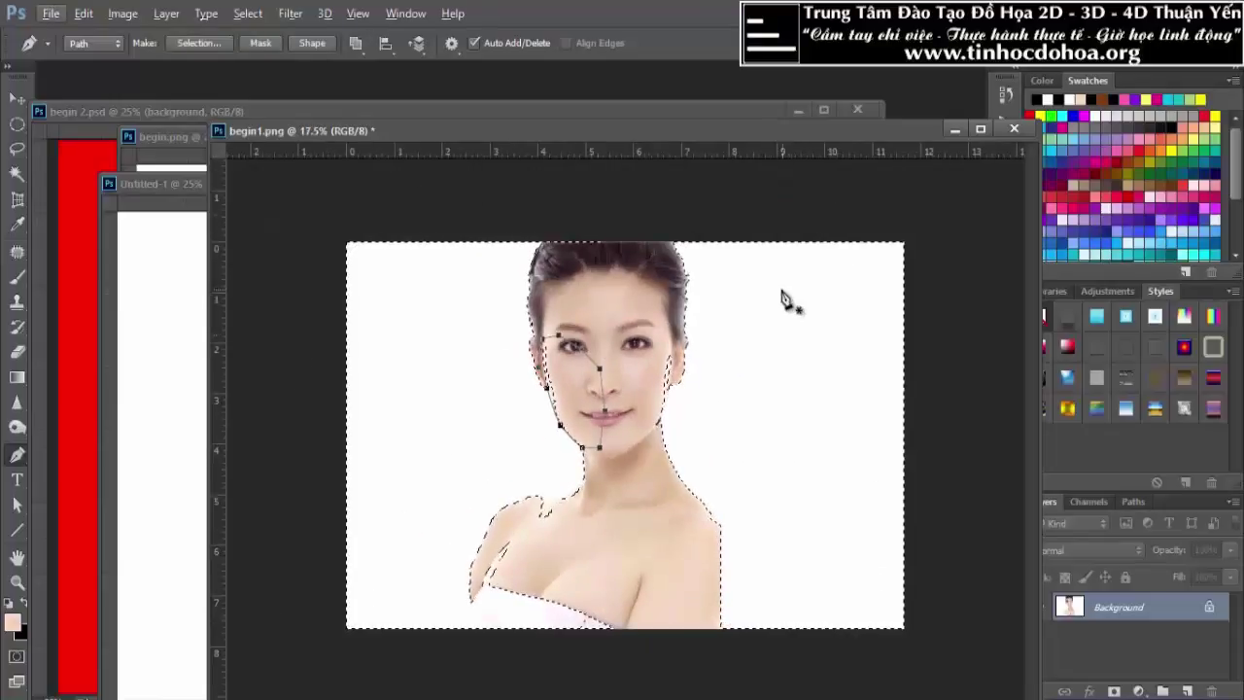
key("Escape")
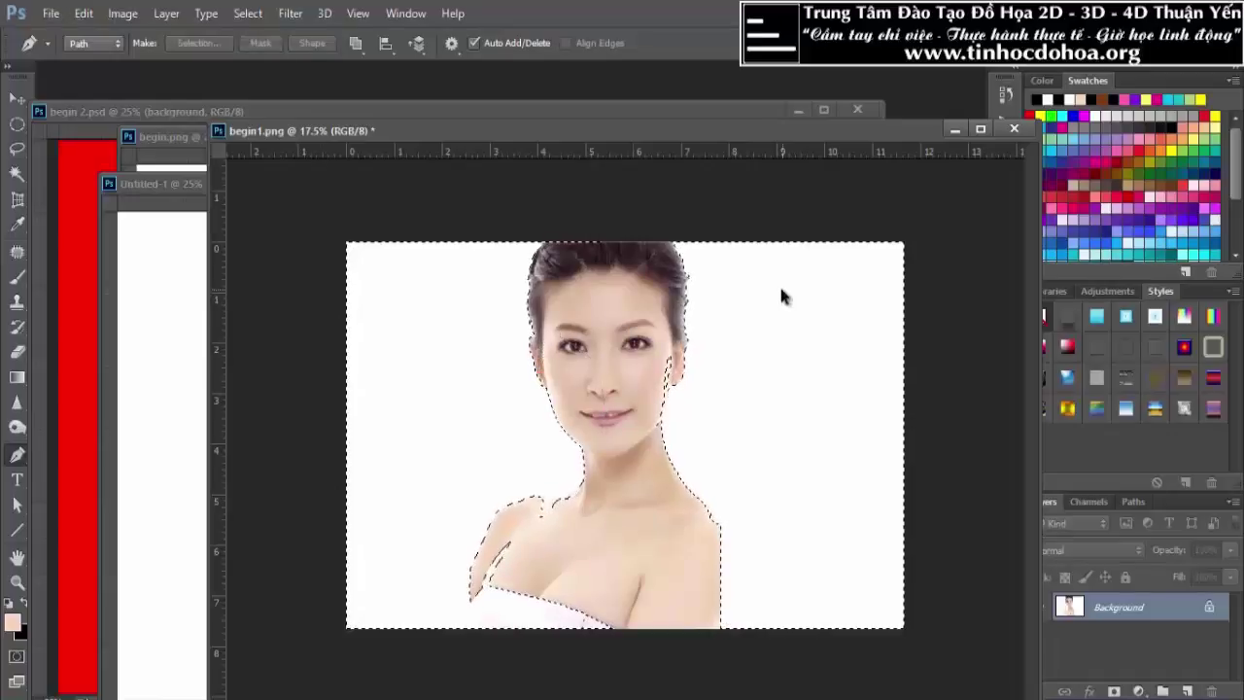
Zoom to the right-hand ear and start a Pen path at the earlobe, curving along the cheek
scroll(671, 314, "up", 1)
scroll(719, 283, "up", 1)
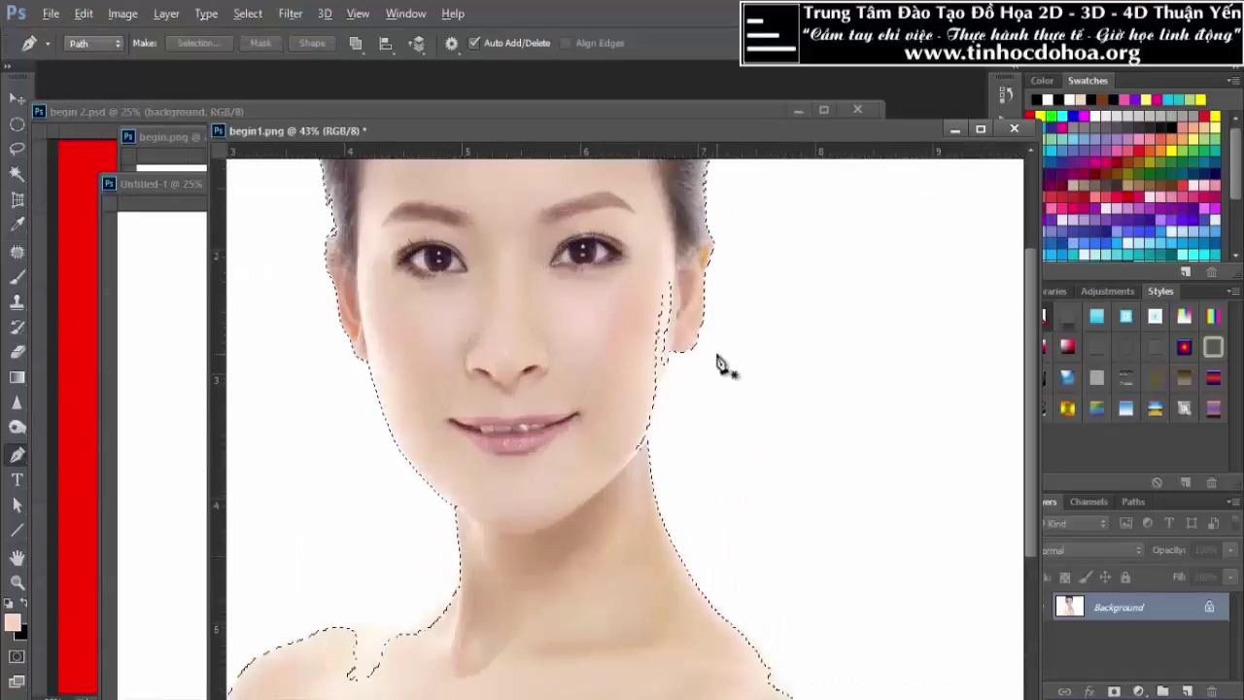
scroll(660, 369, "down", 1)
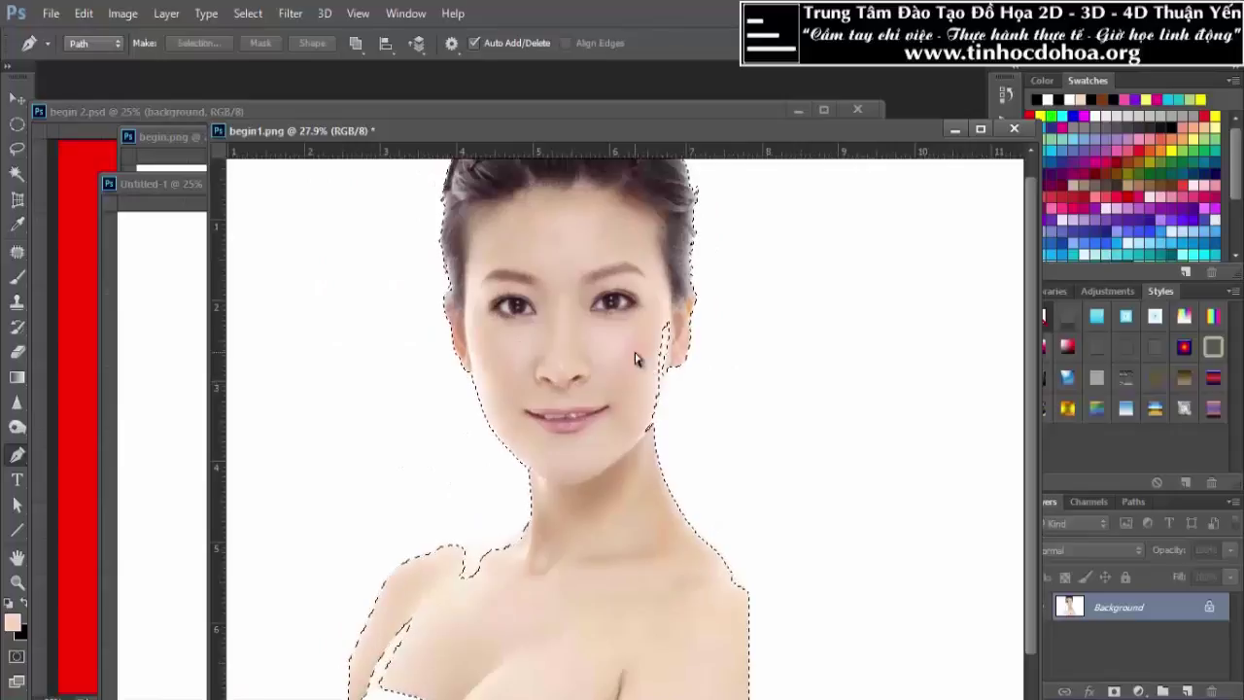
scroll(661, 356, "down", 1)
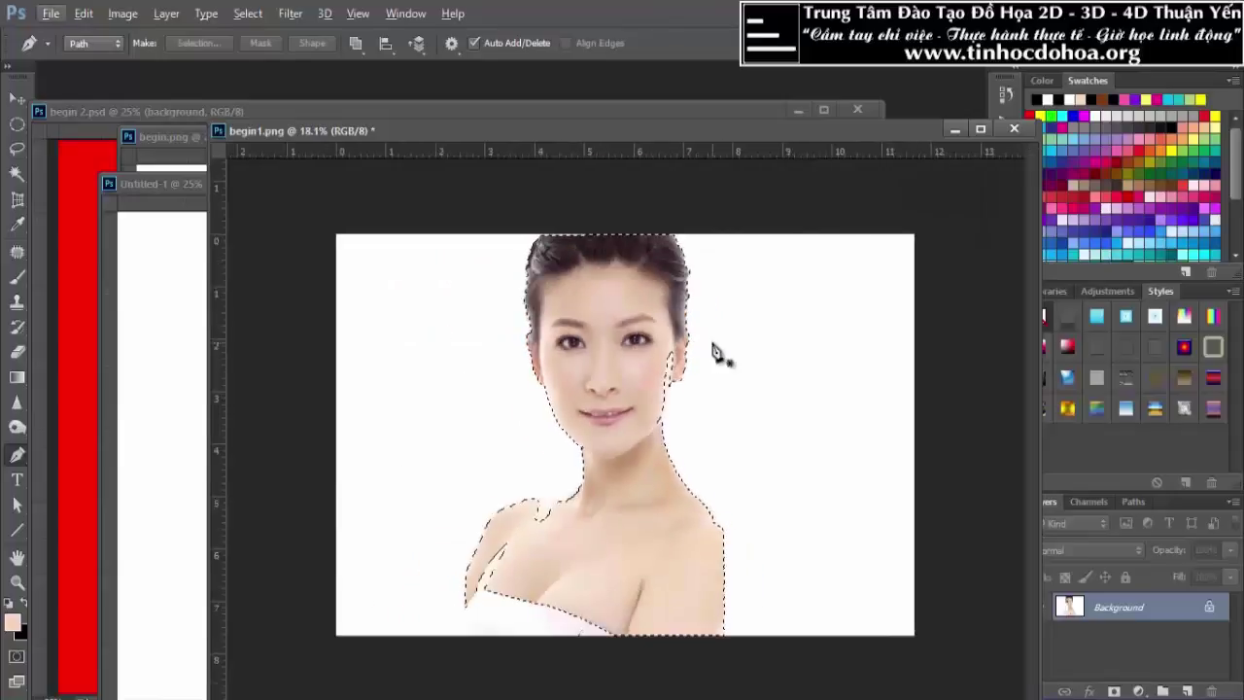
scroll(716, 356, "up", 1)
scroll(706, 375, "up", 1)
scroll(680, 399, "up", 2)
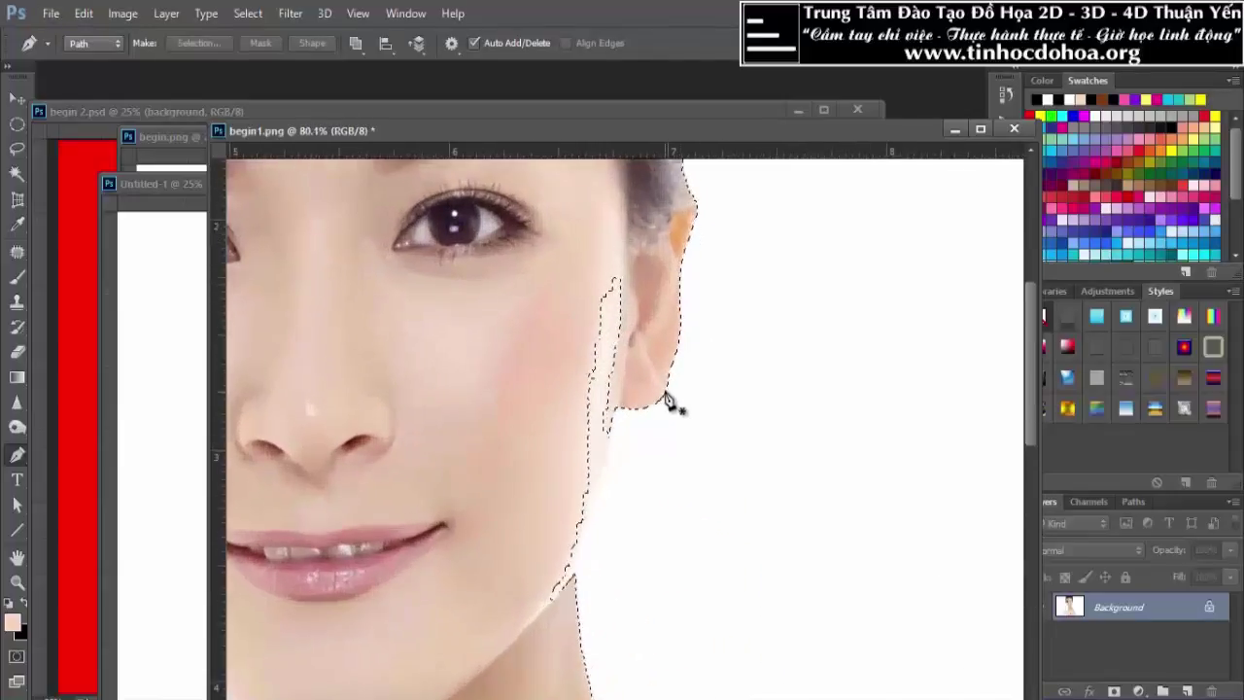
scroll(641, 369, "up", 2)
left_click_drag(617, 420, 586, 265)
left_click(571, 285)
mouse_move(508, 515)
left_mouse_down()
mouse_move(473, 550)
mouse_move(454, 598)
mouse_move(381, 532)
left_mouse_up()
left_click(415, 366)
left_click_drag(431, 255, 363, 508)
Continue the path around the eye and down the ear, finishing at the lower ear point
left_click(399, 377)
left_click_drag(445, 322, 510, 335)
left_click(538, 372)
left_click(530, 472)
left_click(505, 545)
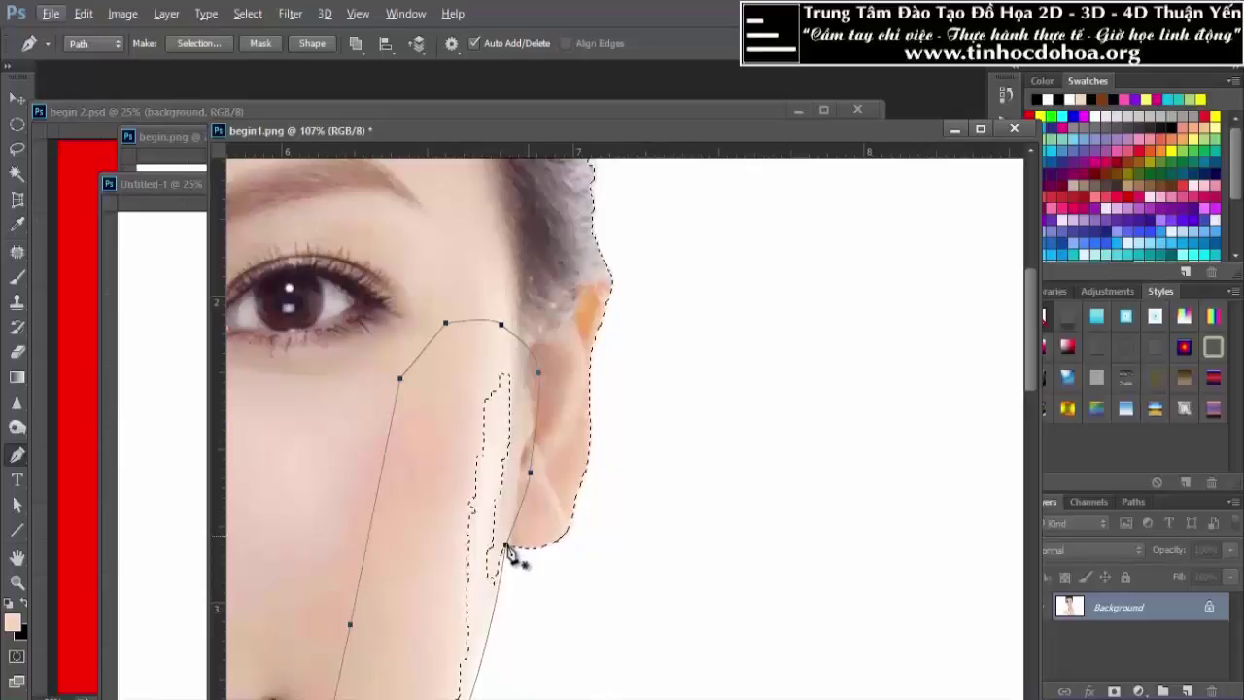
scroll(562, 508, "down", 2)
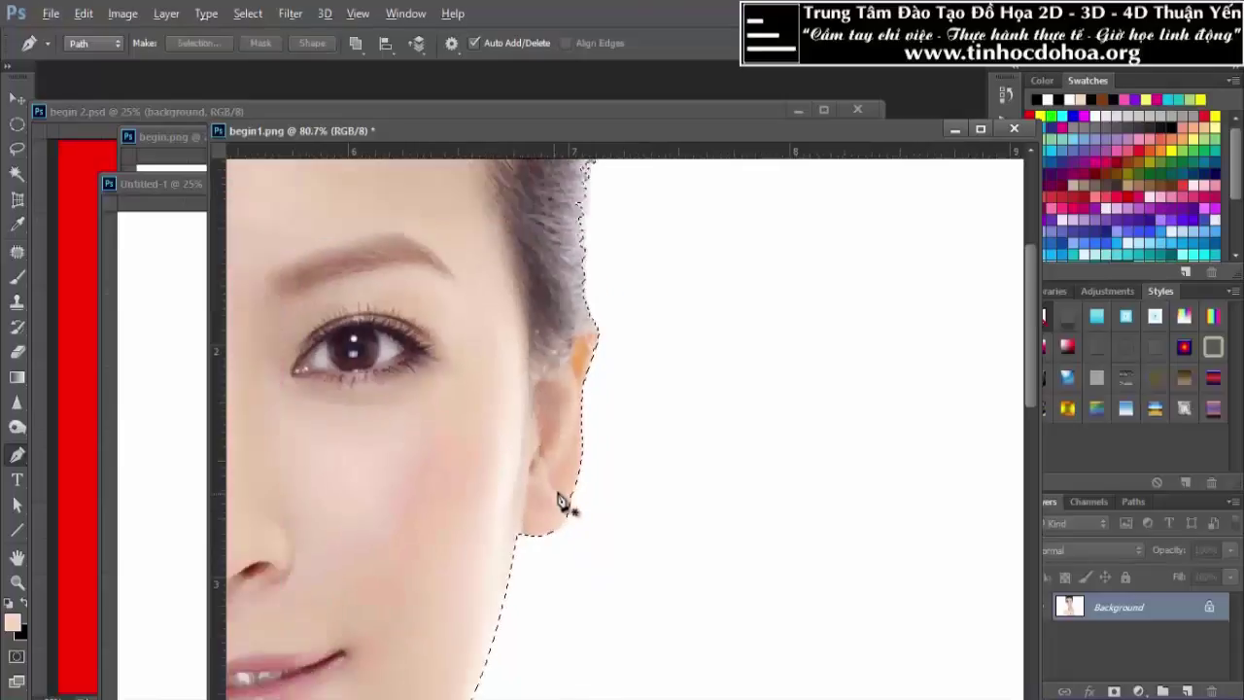
scroll(561, 508, "down", 3)
scroll(622, 428, "down", 2)
scroll(579, 355, "up", 2)
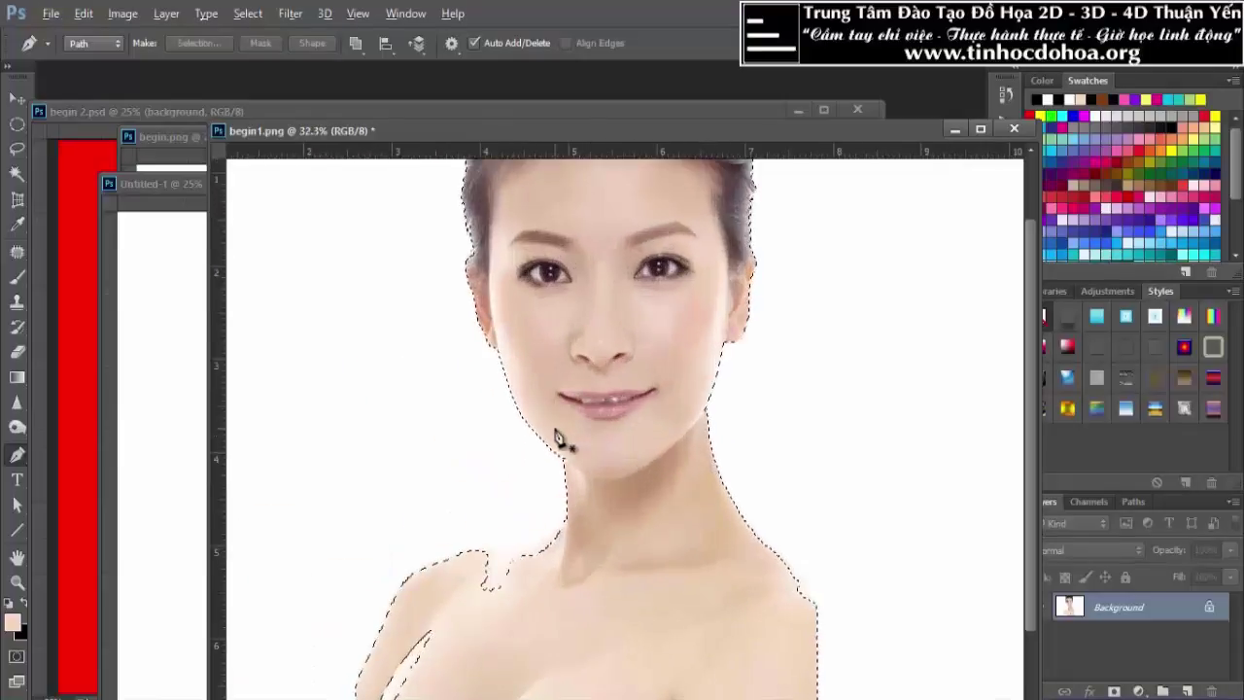
scroll(602, 536, "up", 2)
scroll(539, 496, "up", 4)
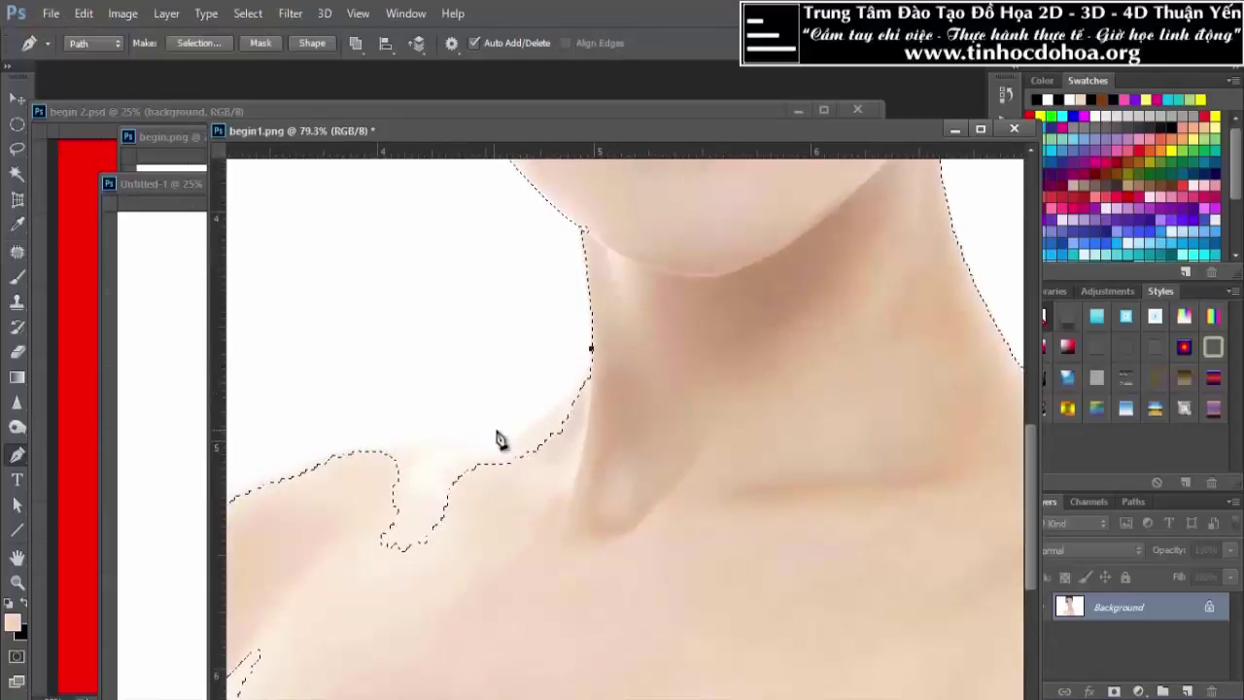
Trace a pen path along the neck, shoulder top and upper arm down to the dress
mouse_move(469, 438)
left_mouse_down()
mouse_move(356, 467)
mouse_move(469, 439)
left_mouse_up()
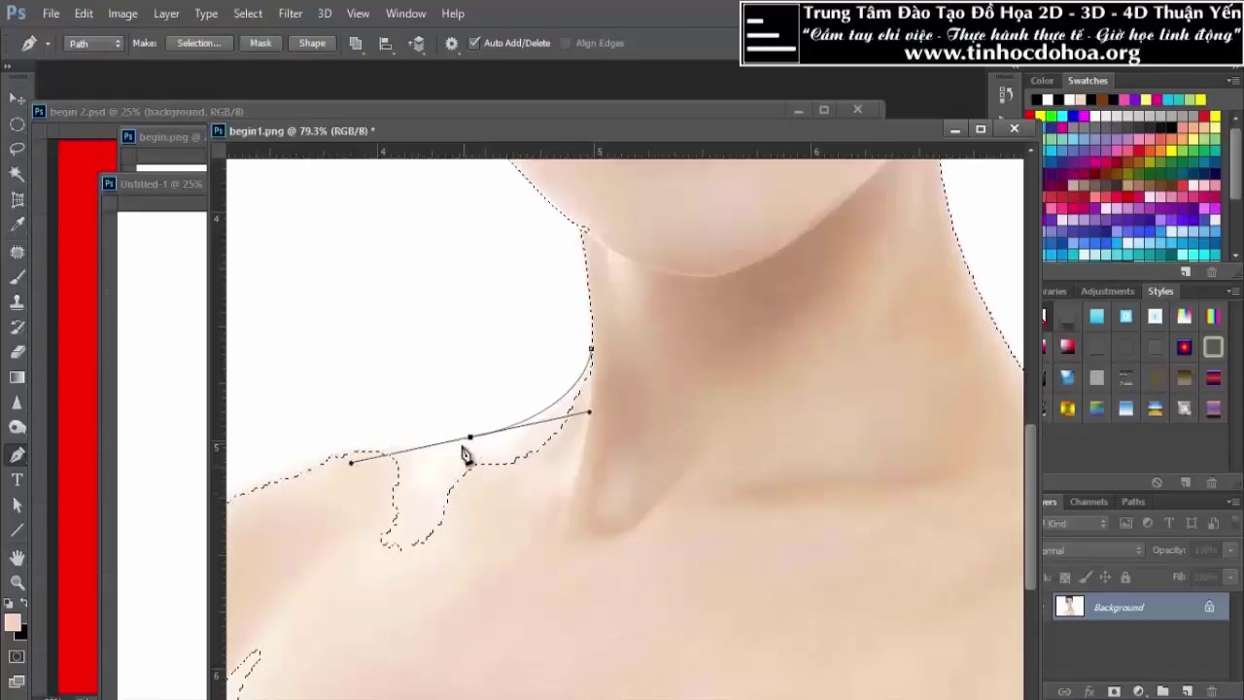
left_click_drag(351, 397, 474, 314)
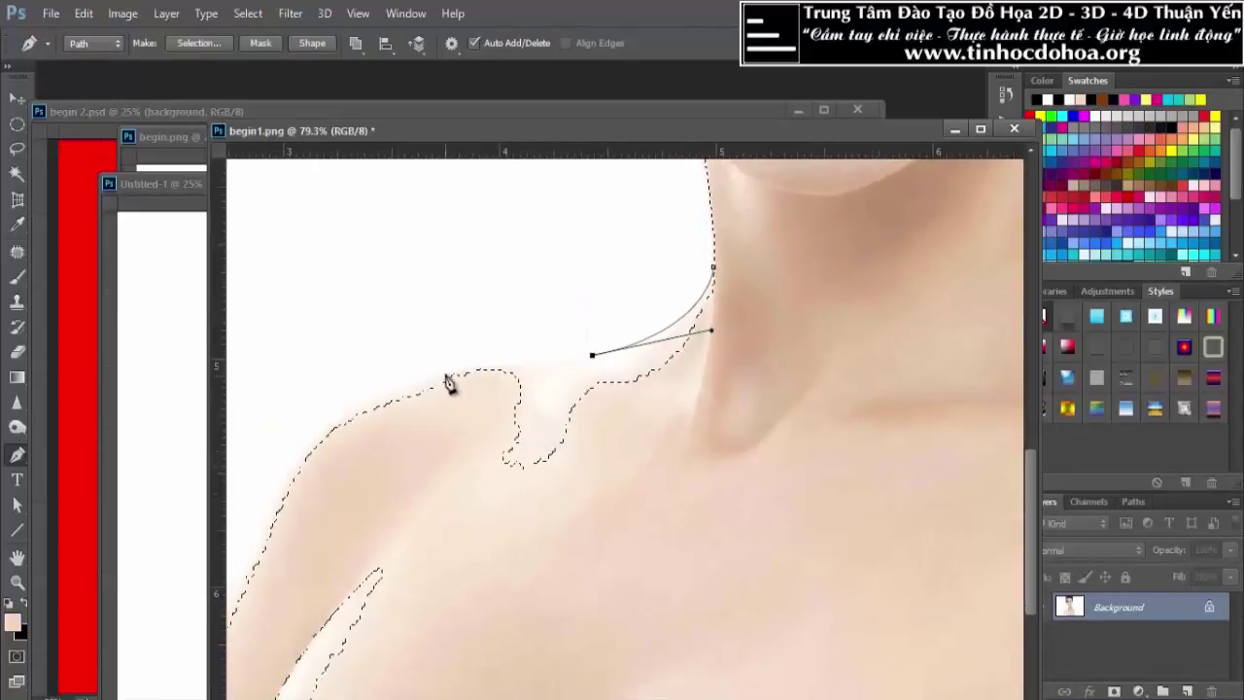
left_click_drag(401, 403, 380, 406)
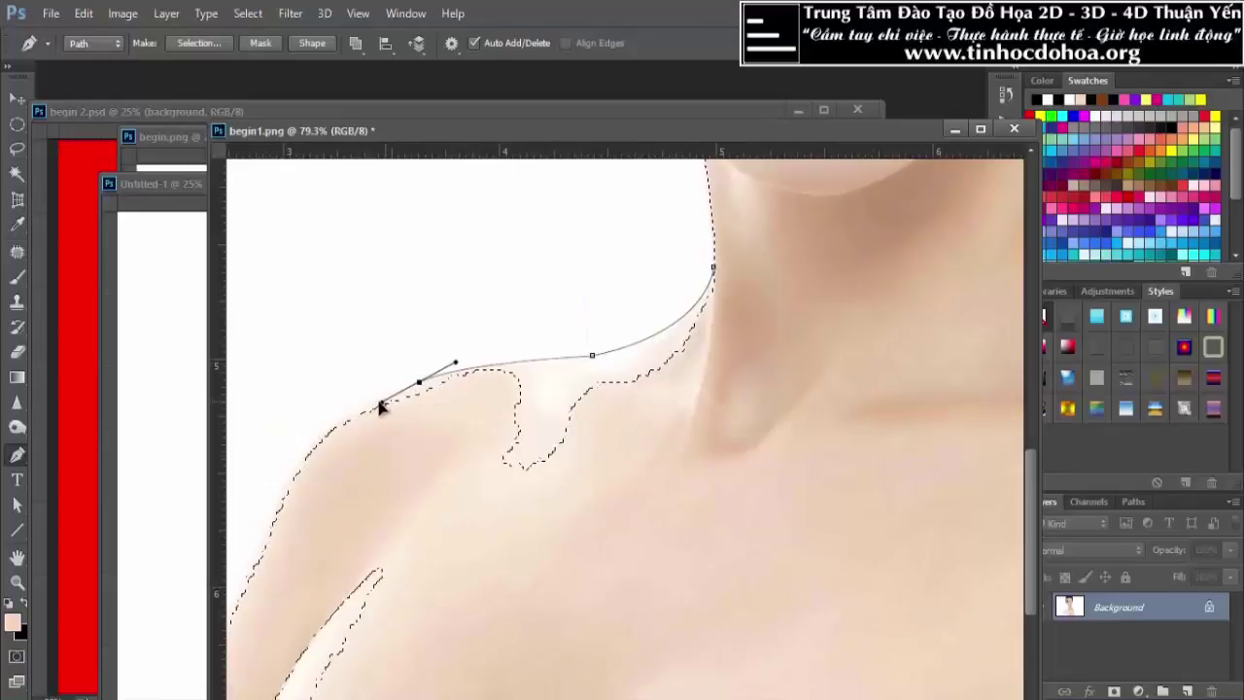
left_click(419, 382, "alt")
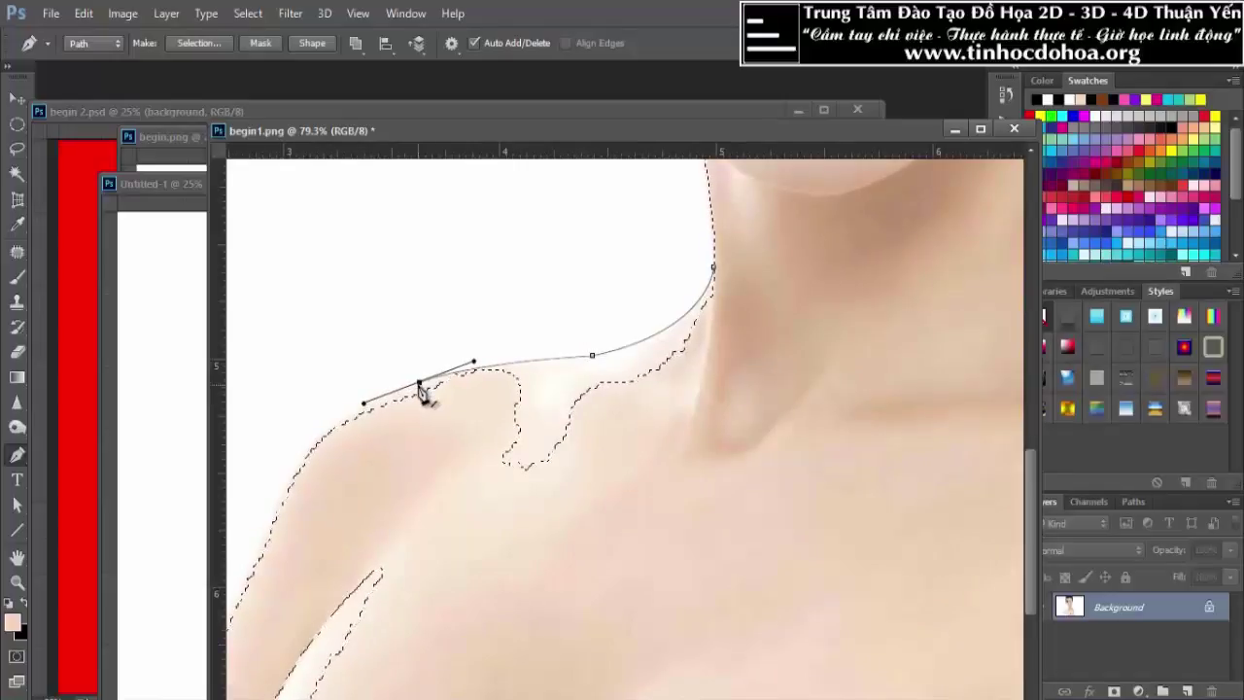
left_click_drag(331, 458, 468, 329)
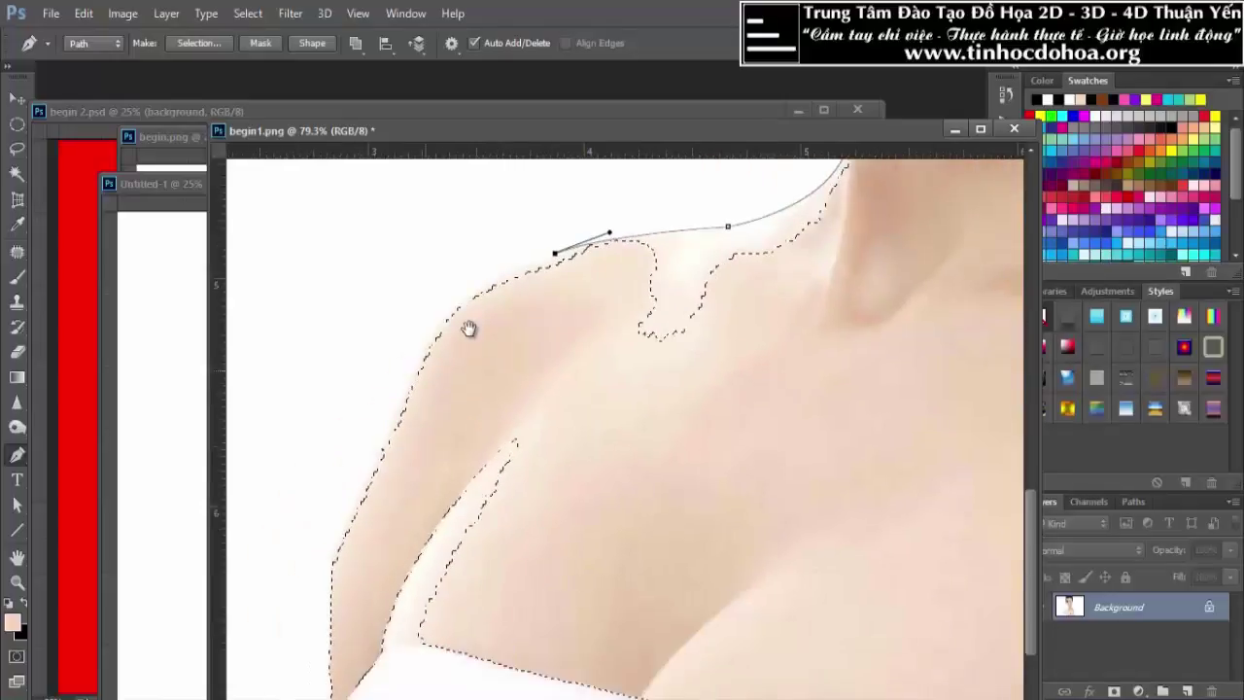
left_click_drag(402, 388, 394, 460)
left_click_drag(368, 515, 361, 513)
left_click(402, 389, "alt")
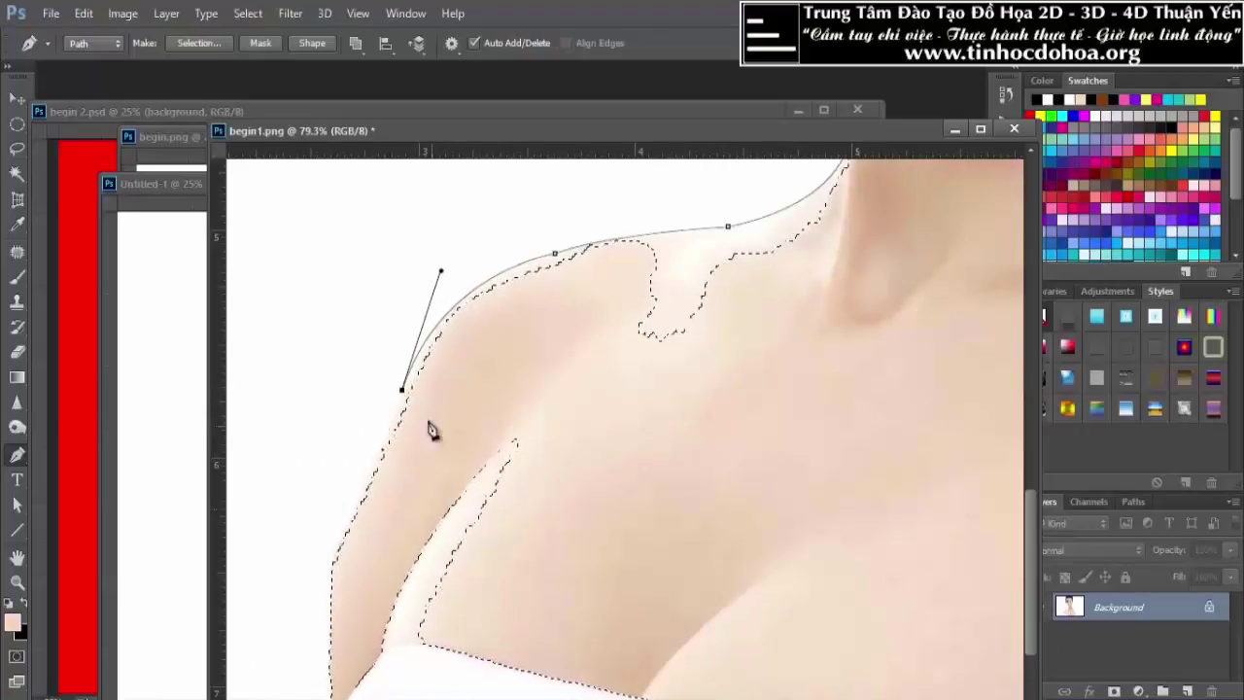
left_click_drag(432, 430, 476, 302)
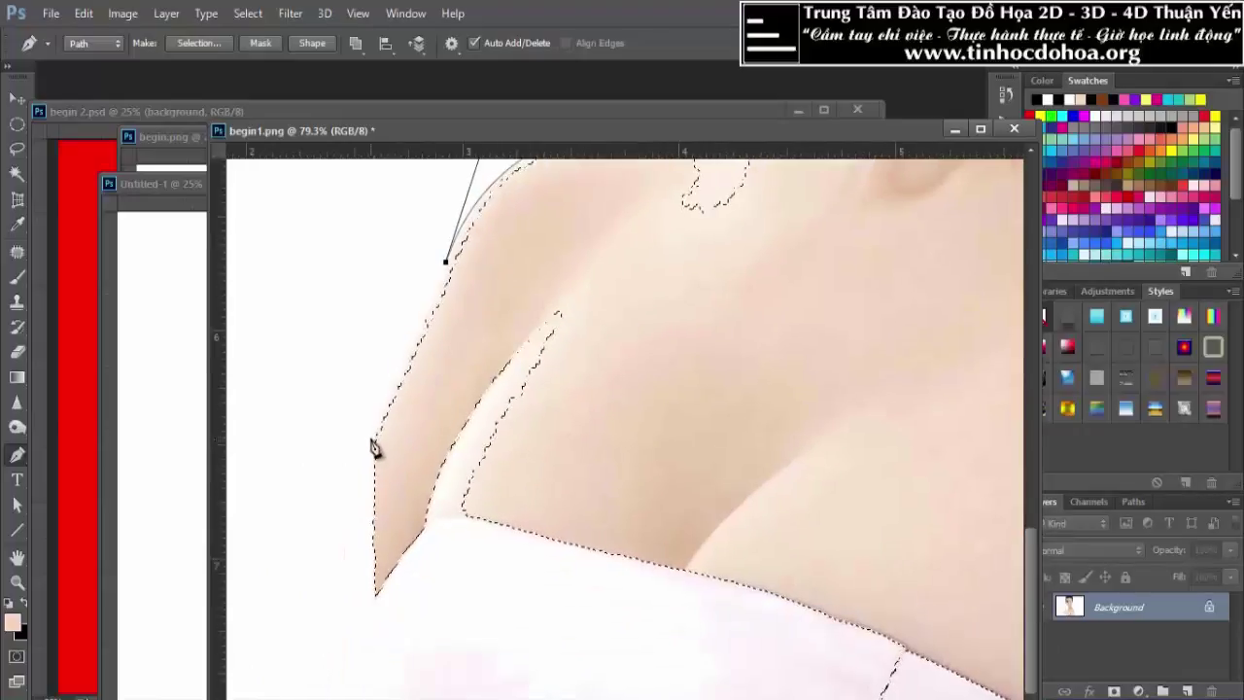
left_click_drag(374, 428, 370, 446)
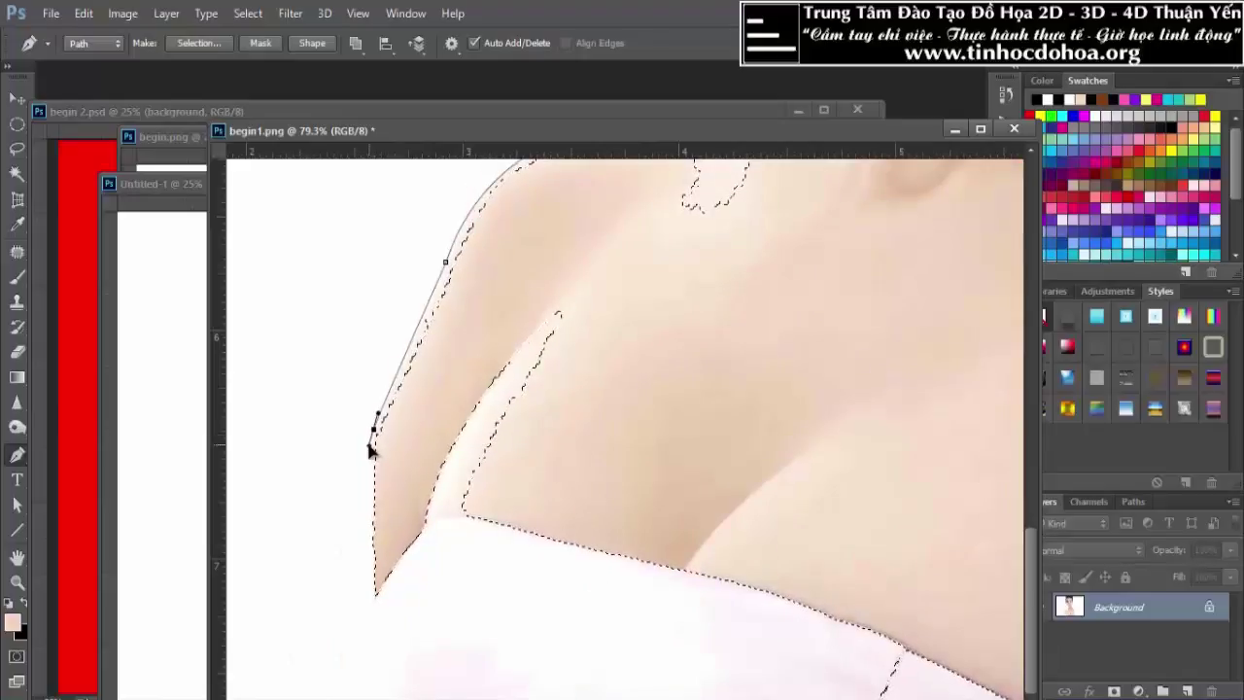
left_click(374, 429, "alt")
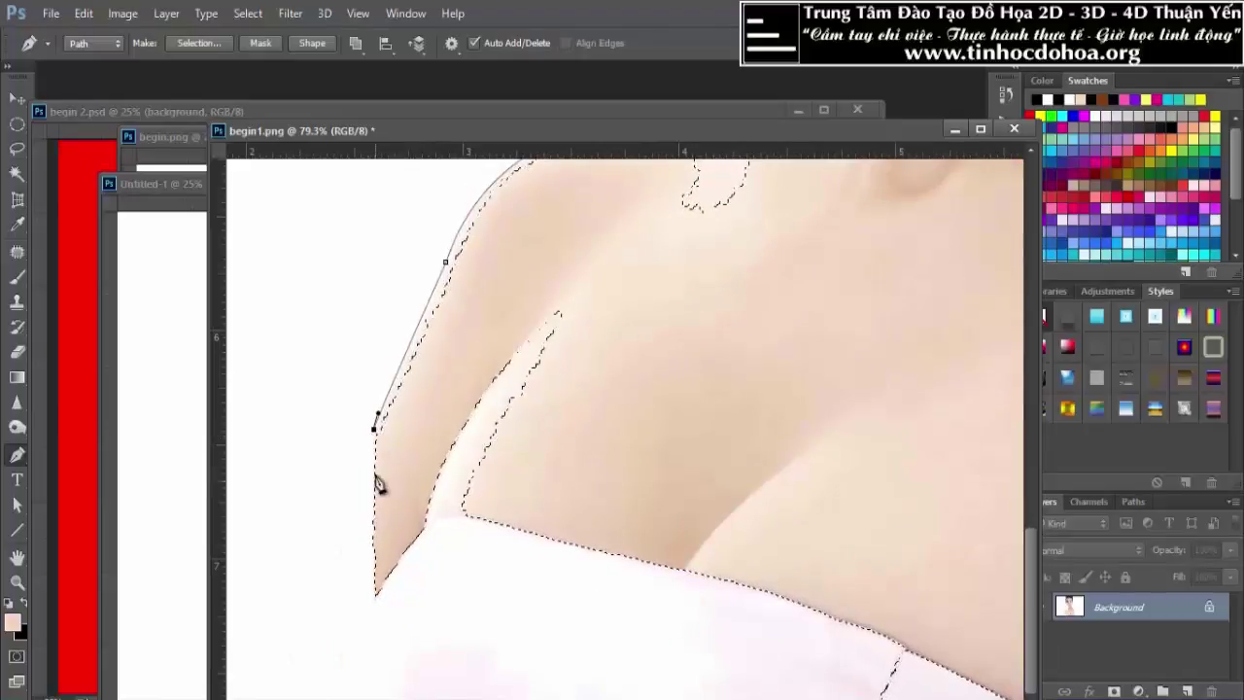
left_click(374, 577)
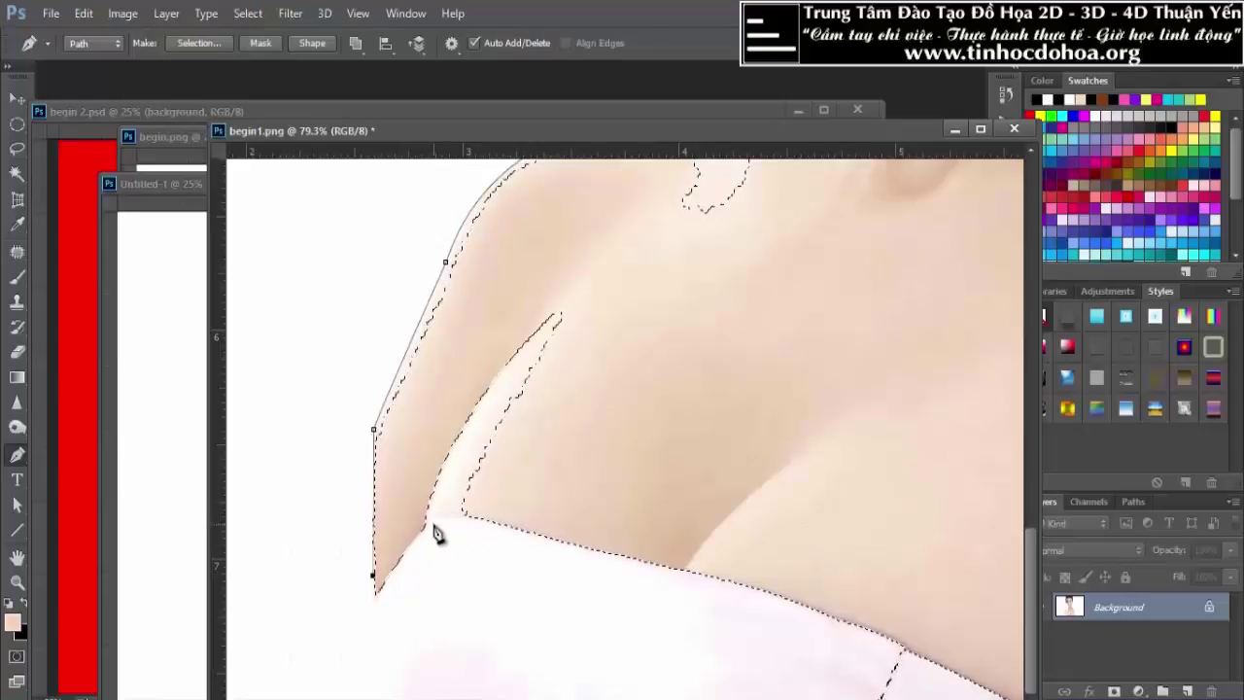
left_click_drag(426, 525, 440, 530)
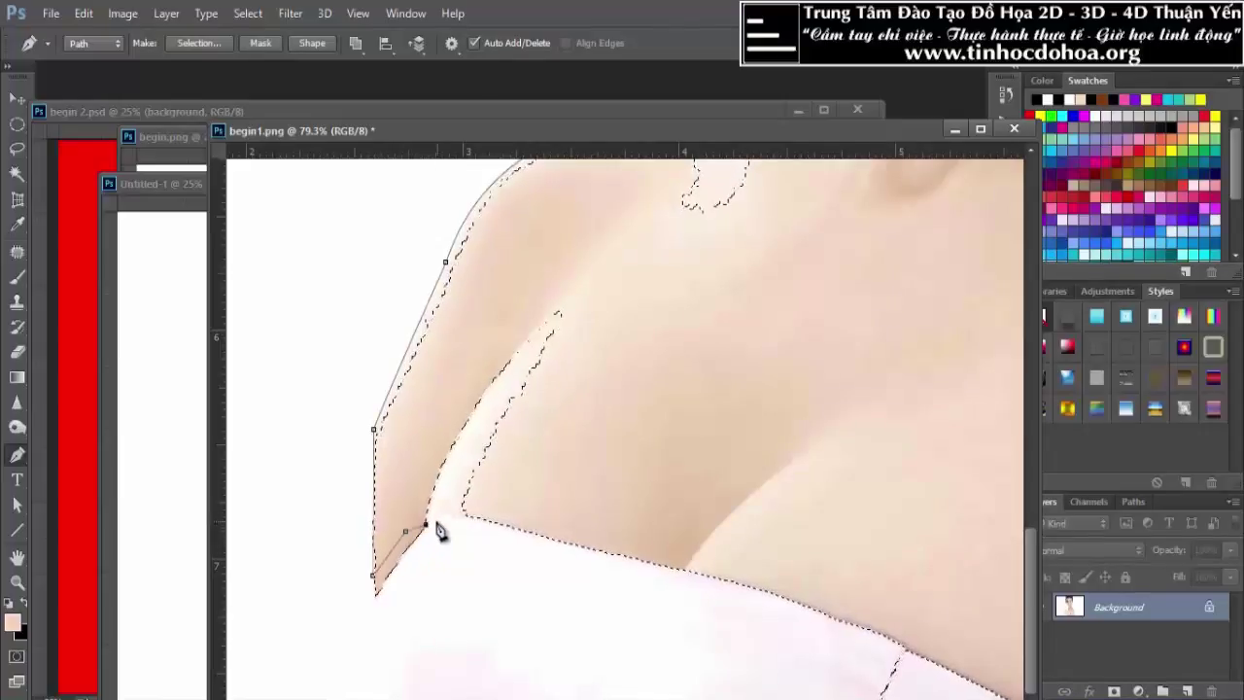
Close the shoulder outline up the chest and add it to the woman's selection
left_click(589, 491)
left_click(657, 360)
left_click(625, 267)
scroll(612, 353, "down", 3)
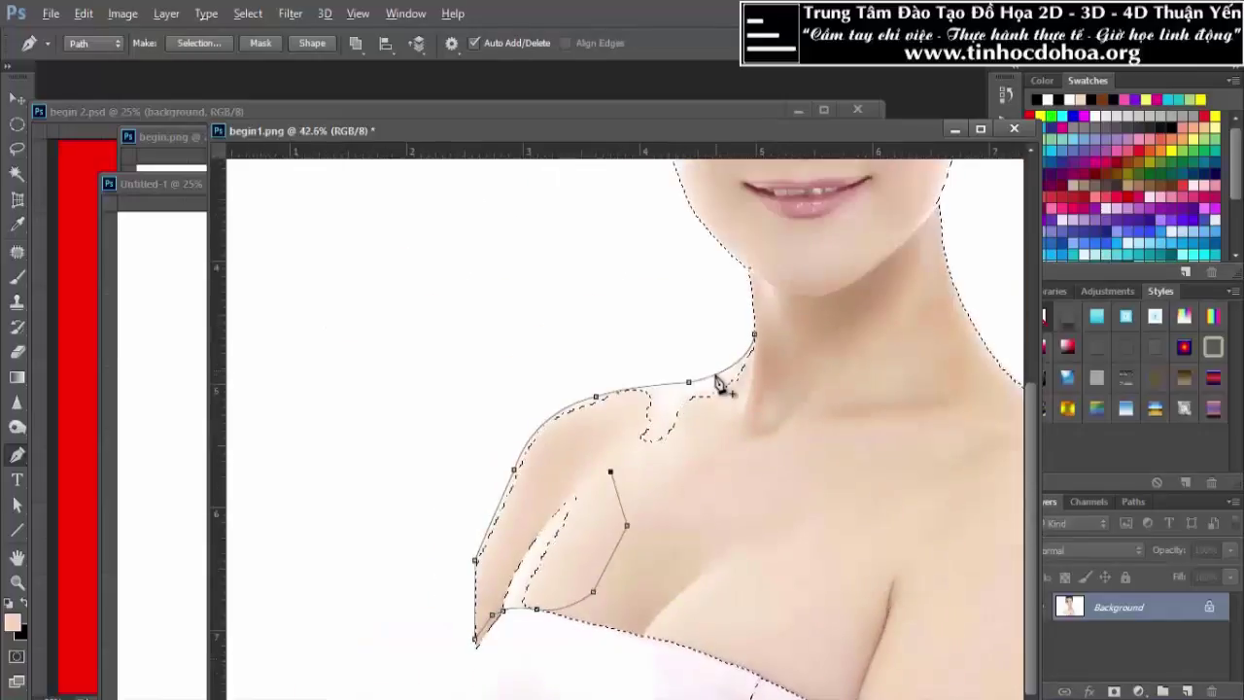
scroll(781, 376, "up", 2)
left_click(805, 435)
left_click(854, 343)
left_click(751, 327)
key("ctrl+Return")
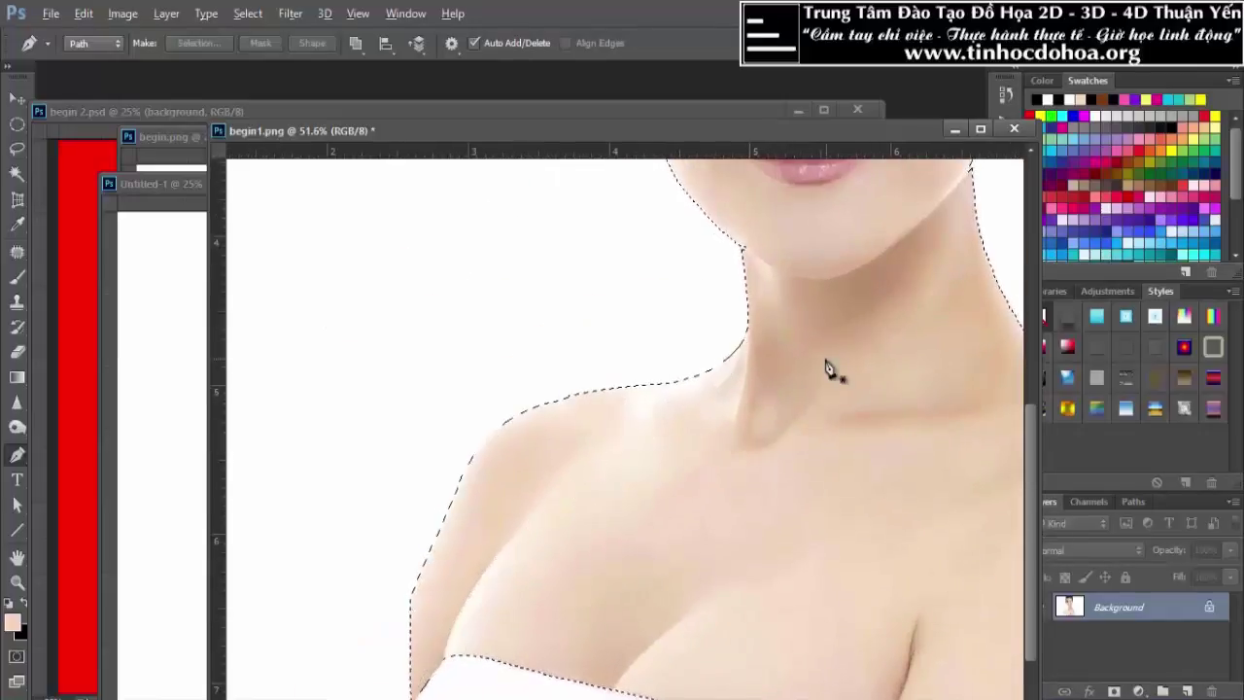
Outline the strip below the photo's bottom edge and add it to the selection
scroll(417, 291, "down", 2)
scroll(398, 352, "down", 1)
scroll(486, 311, "down", 2)
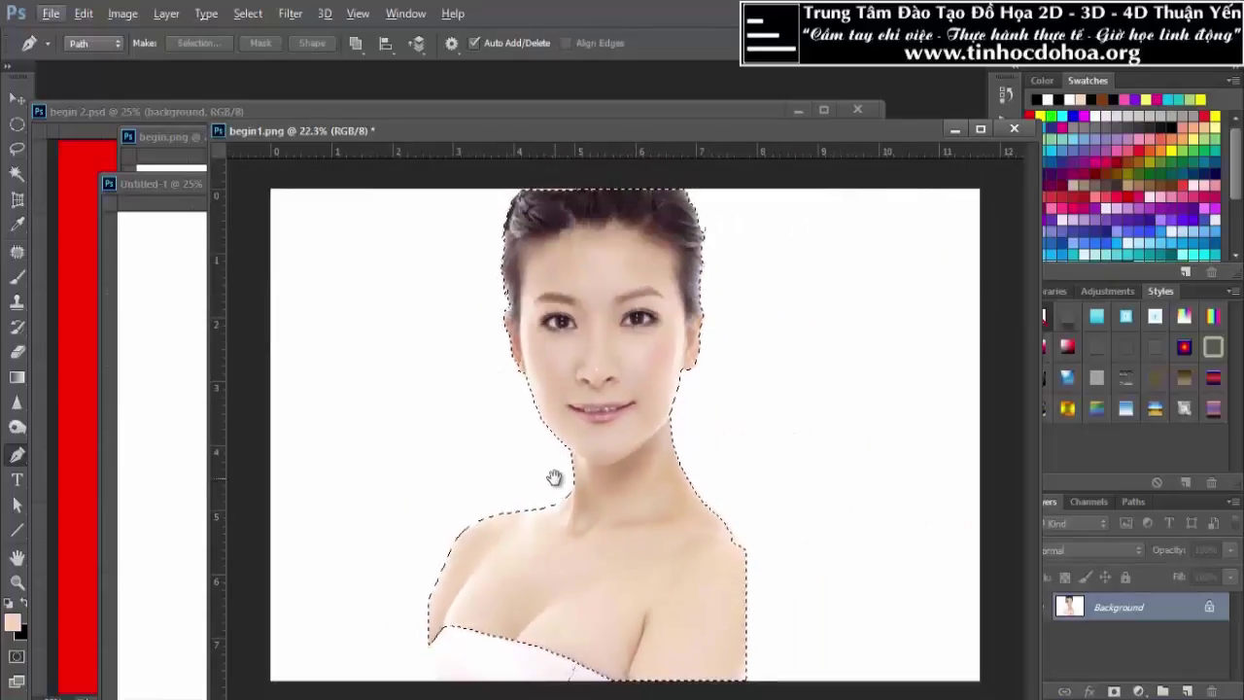
left_click(429, 641)
left_click(417, 682)
key("ctrl+minus")
left_click(664, 657)
left_click(678, 601)
left_click(594, 540)
left_click(514, 541)
left_click(478, 589)
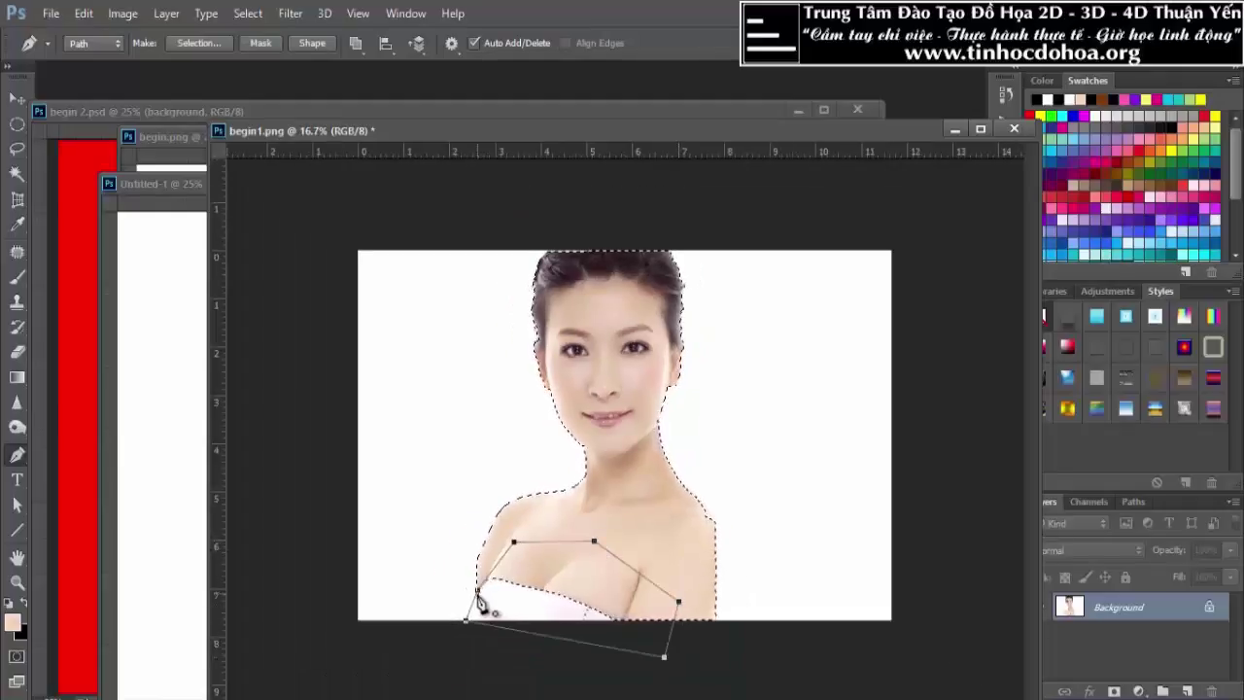
key("ctrl+Return")
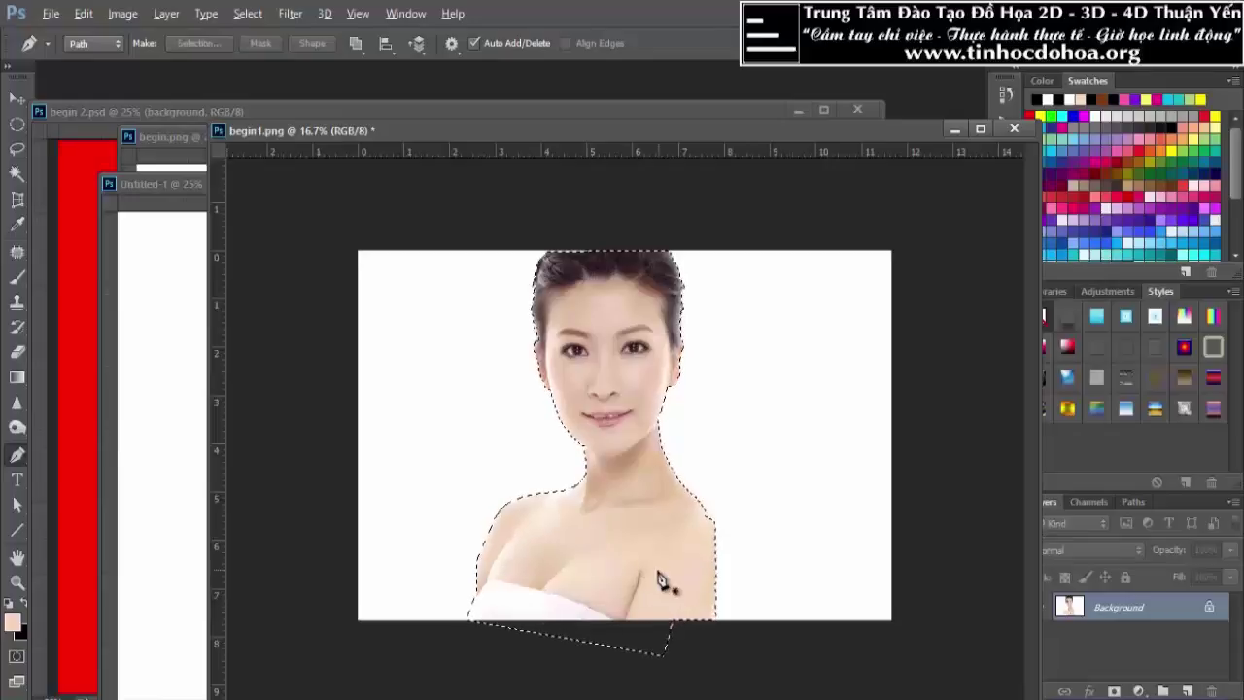
Zoom in on the left hairline and try a hair-edge pen path, then discard it
scroll(641, 216, "up", 2)
scroll(658, 197, "up", 2)
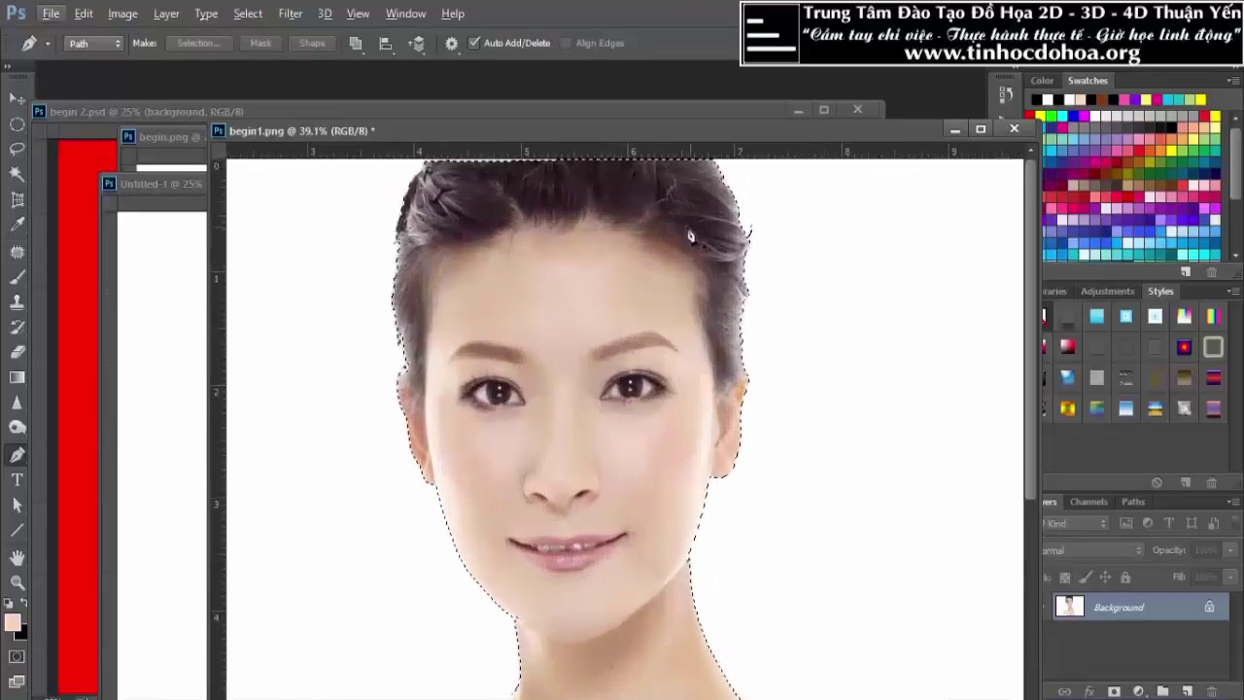
scroll(771, 233, "up", 1)
scroll(766, 240, "up", 1)
scroll(683, 389, "up", 1)
scroll(683, 389, "down", 3)
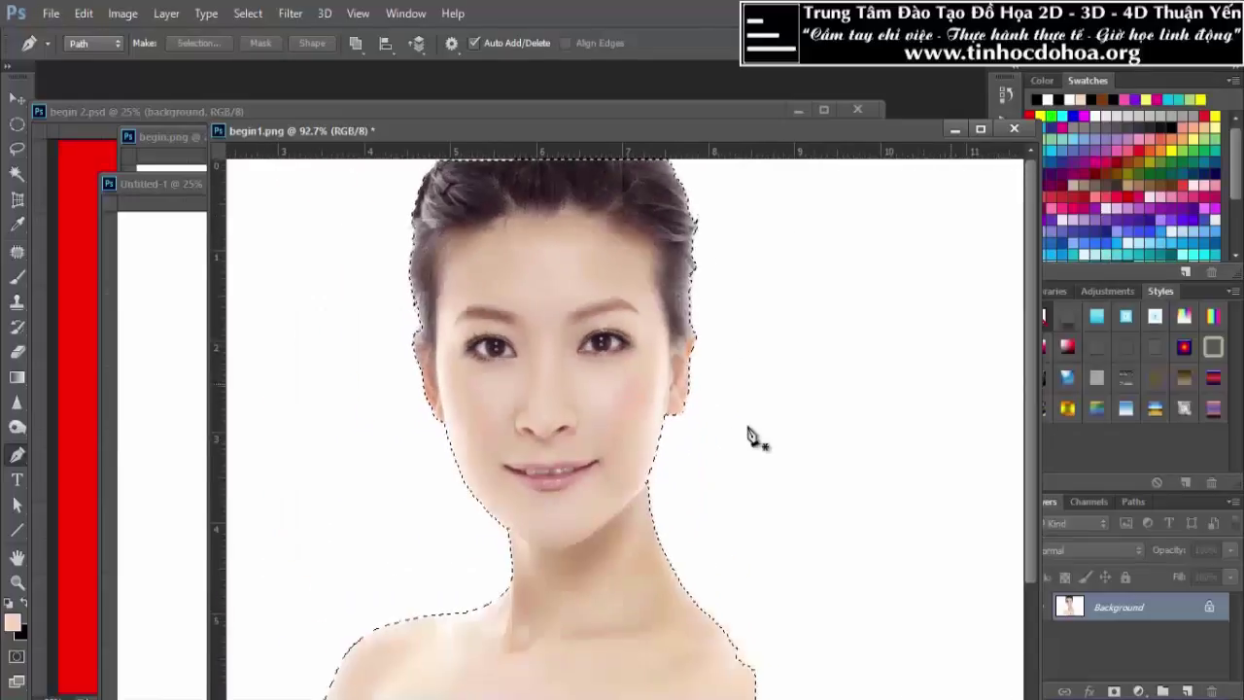
scroll(710, 263, "up", 1)
scroll(694, 217, "up", 1)
left_click_drag(626, 235, 544, 278)
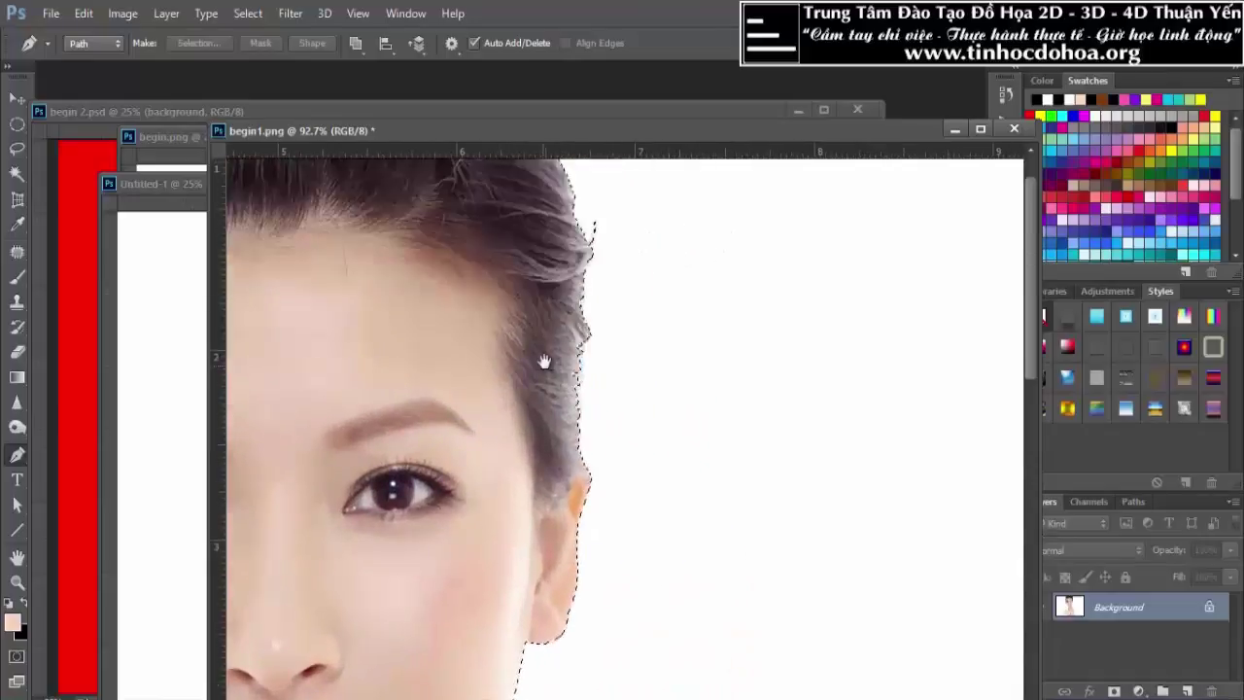
scroll(519, 398, "up", 1)
scroll(514, 419, "up", 1)
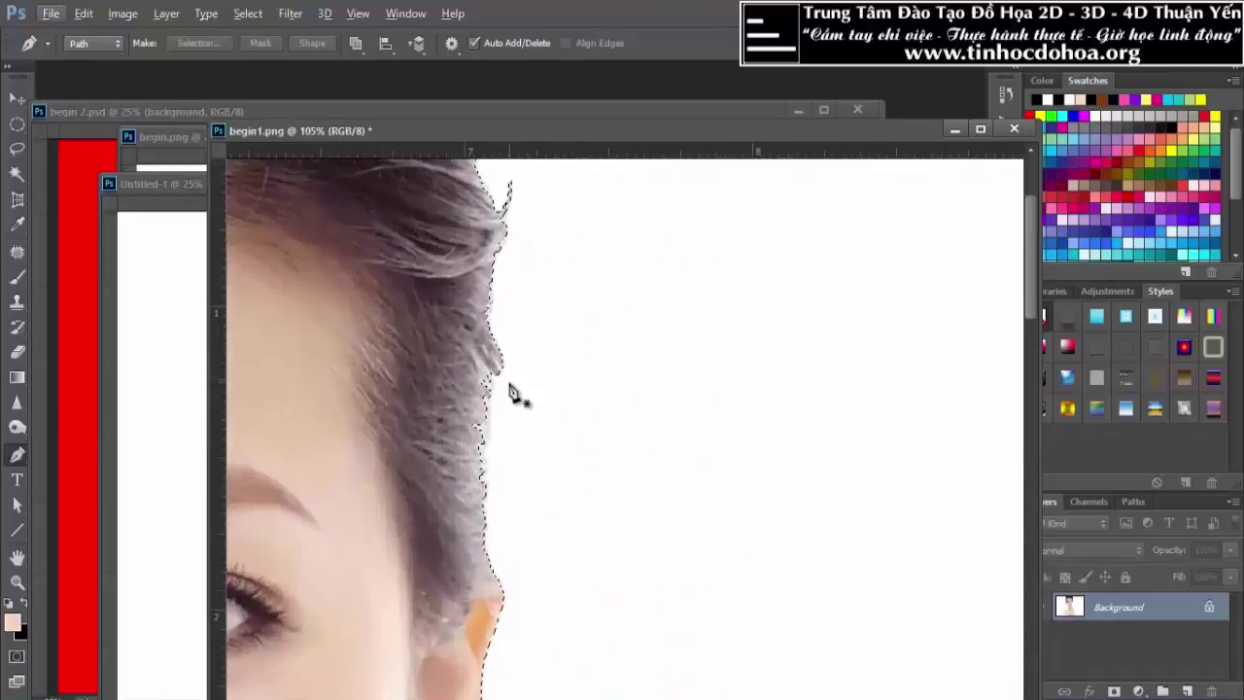
left_click(495, 378)
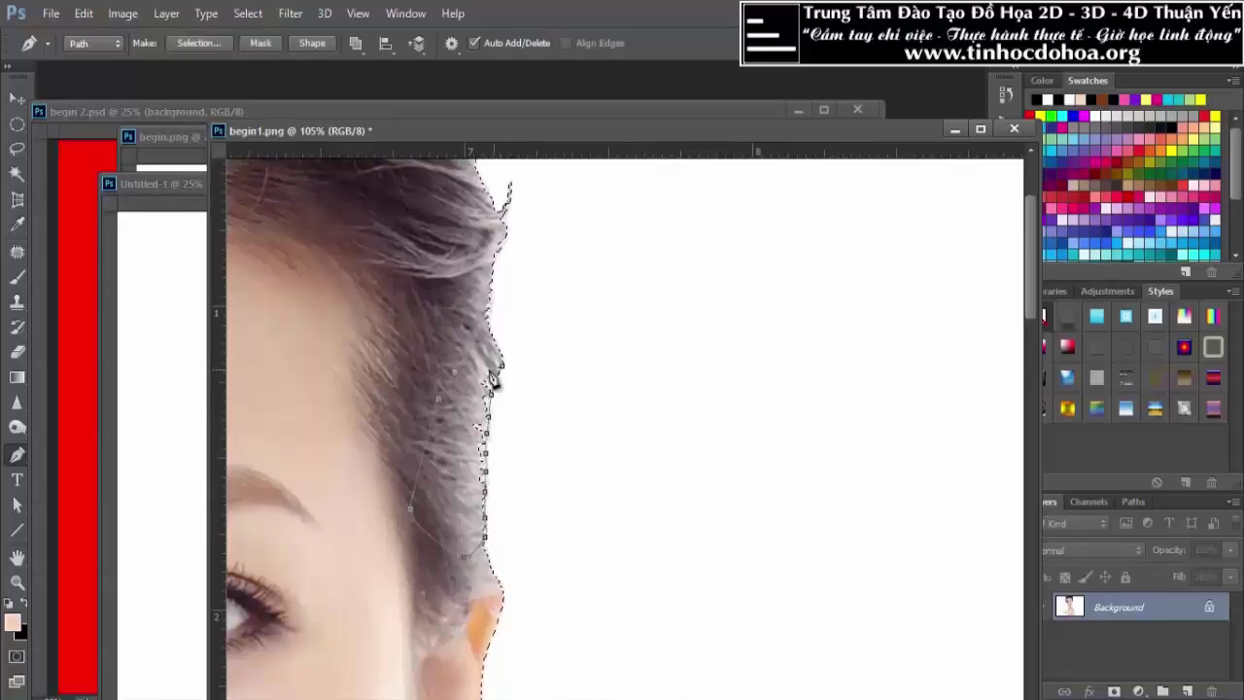
key("Delete")
key("Delete")
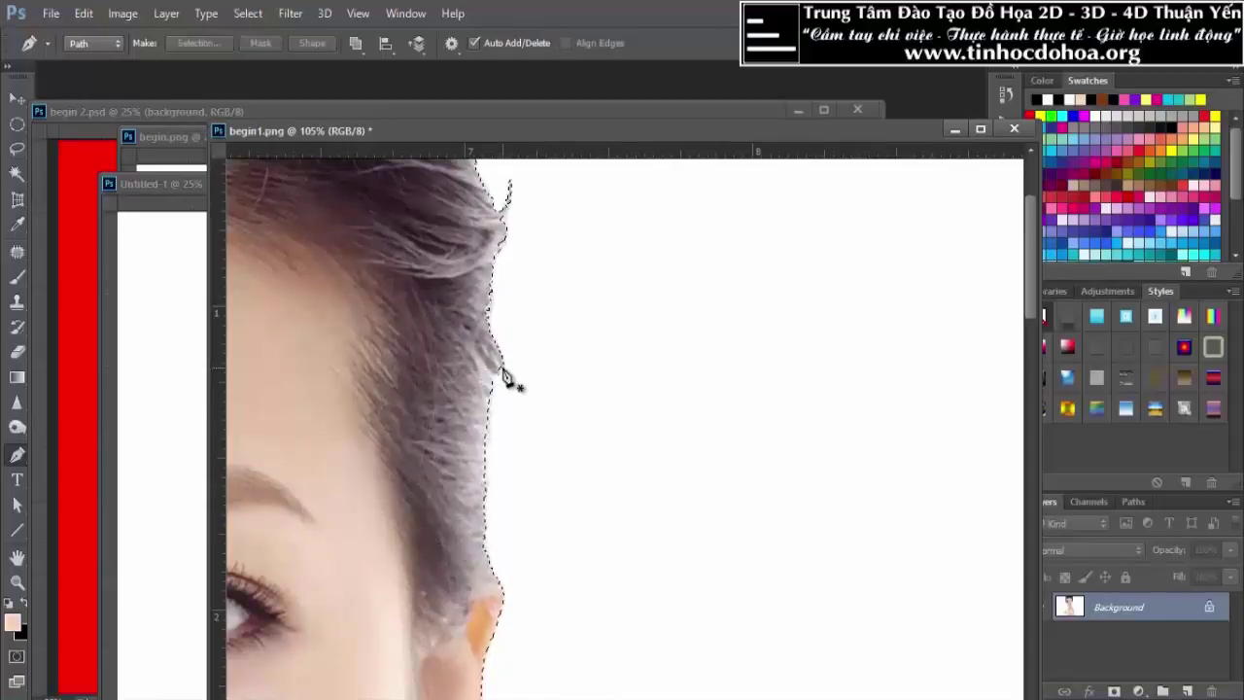
scroll(522, 286, "down", 3)
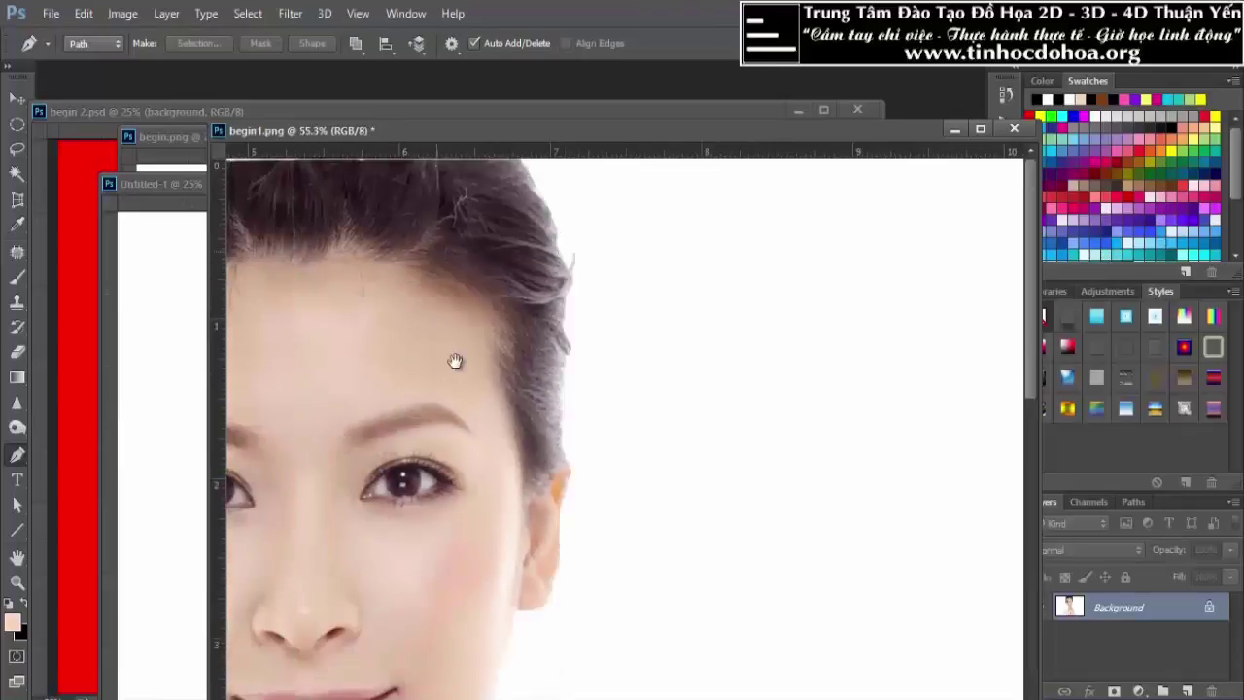
scroll(569, 248, "up", 3)
scroll(559, 204, "up", 2)
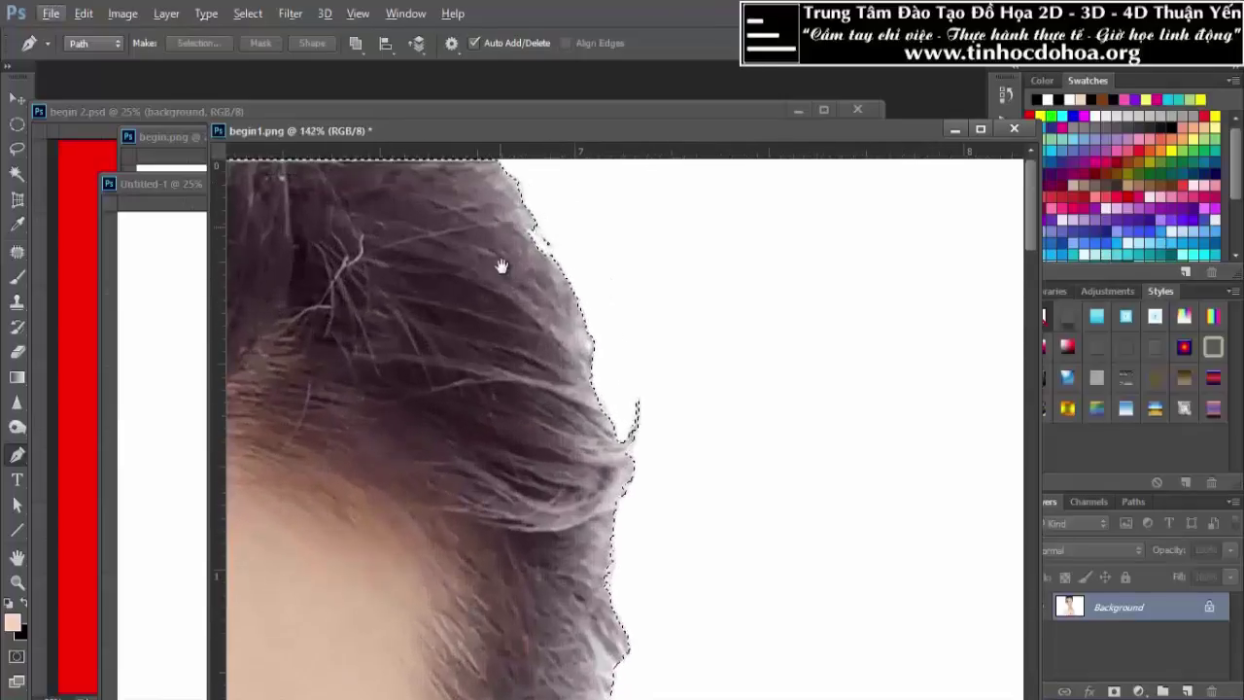
key("ctrl+alt+z")
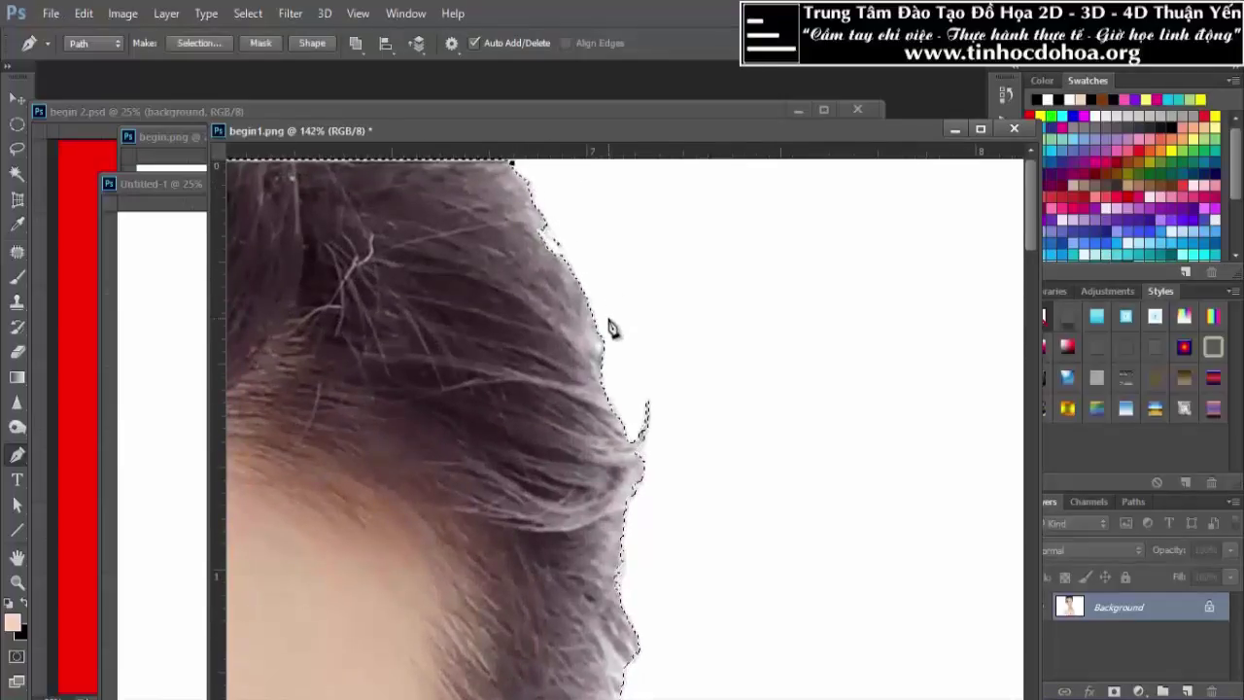
key("ctrl+alt+z")
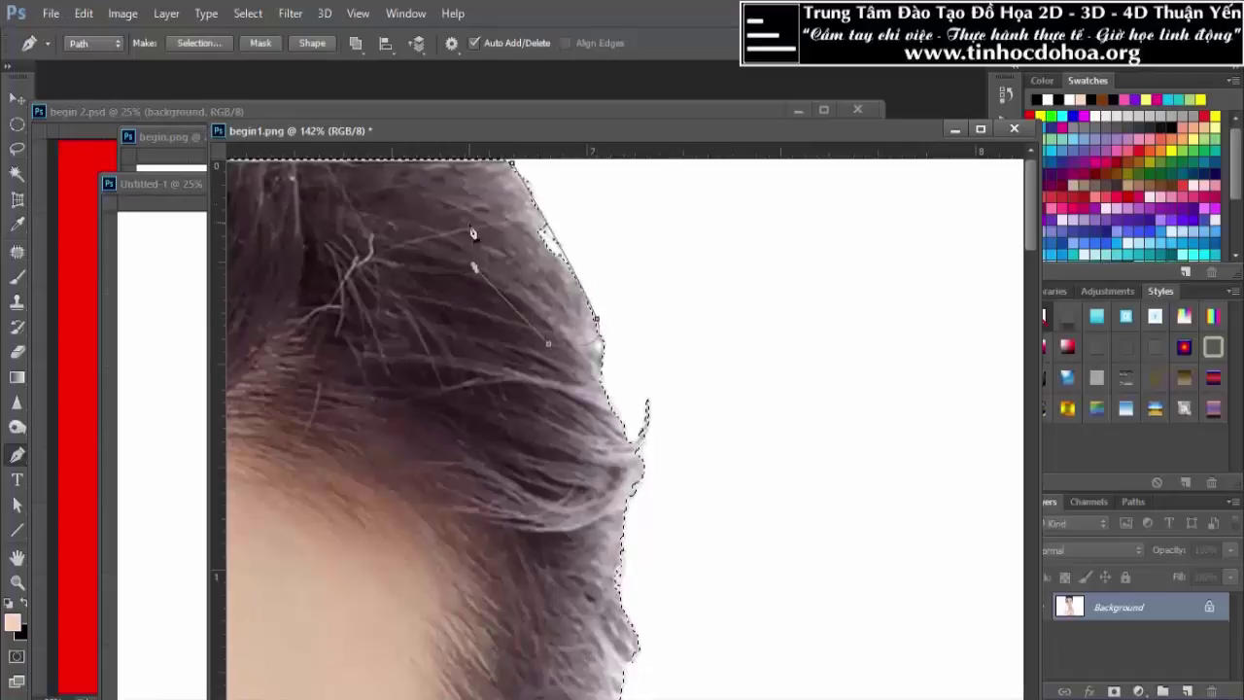
left_click(511, 167)
key("ctrl+alt+z")
Trace a new three-point path down the left hair edge and load it into the selection
scroll(520, 201, "down", 3)
scroll(822, 347, "down", 2)
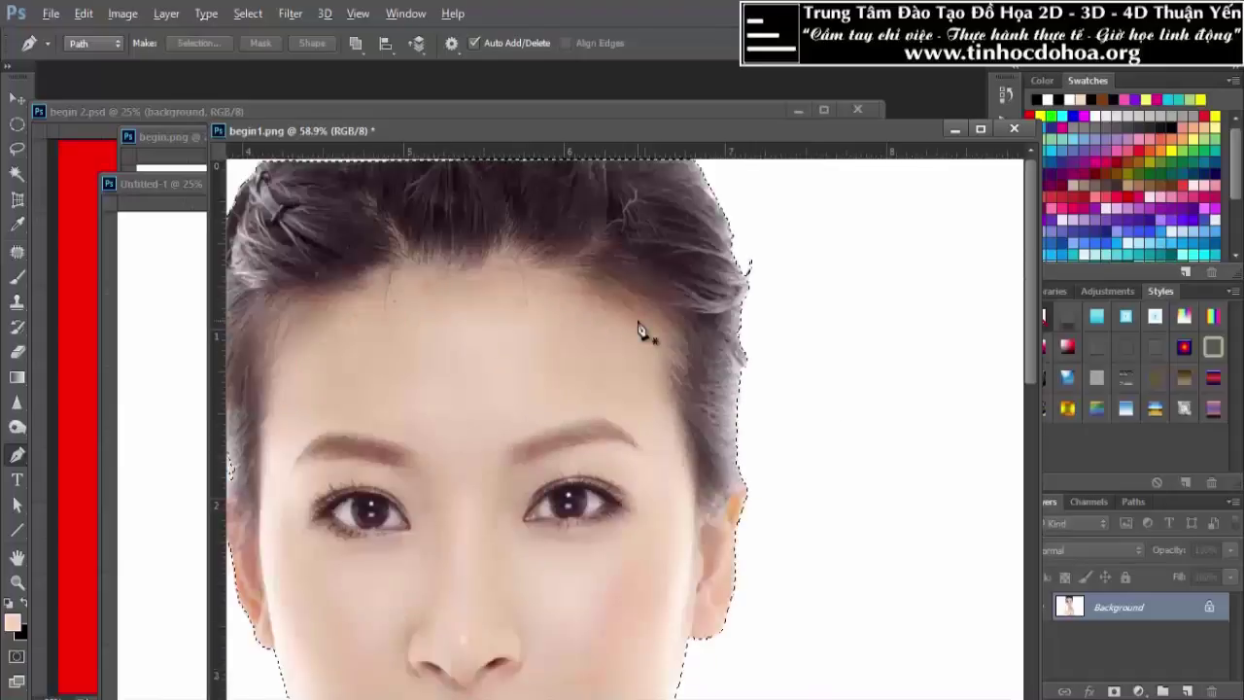
scroll(641, 327, "down", 2)
scroll(564, 278, "down", 1)
scroll(367, 212, "up", 2)
scroll(452, 361, "up", 2)
scroll(431, 444, "down", 2)
scroll(418, 471, "up", 1)
scroll(418, 471, "up", 1)
scroll(419, 452, "up", 1)
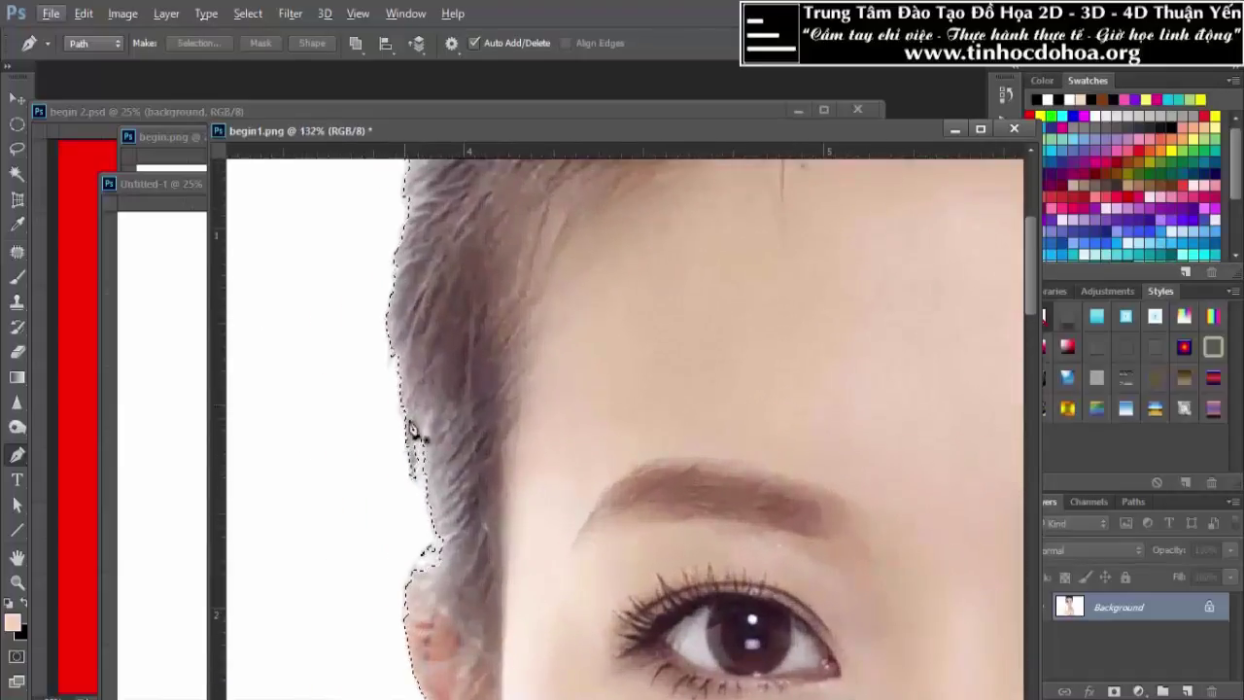
left_click(390, 342)
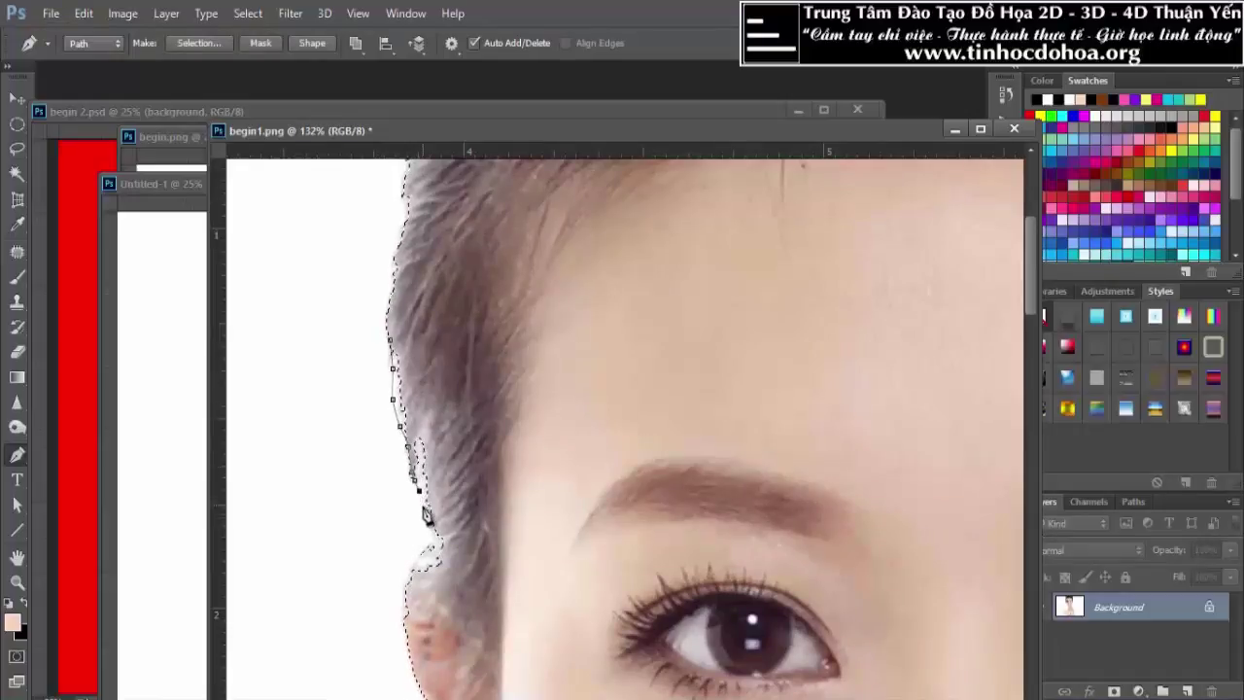
left_click(407, 575)
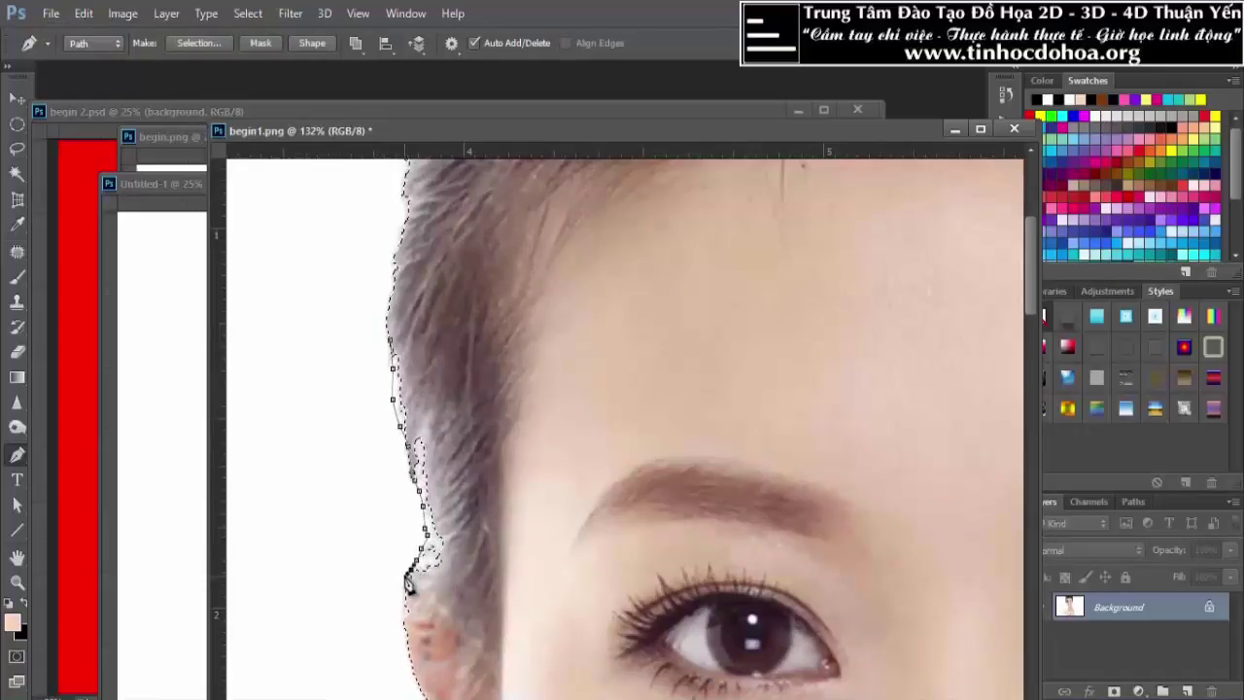
left_click(409, 631)
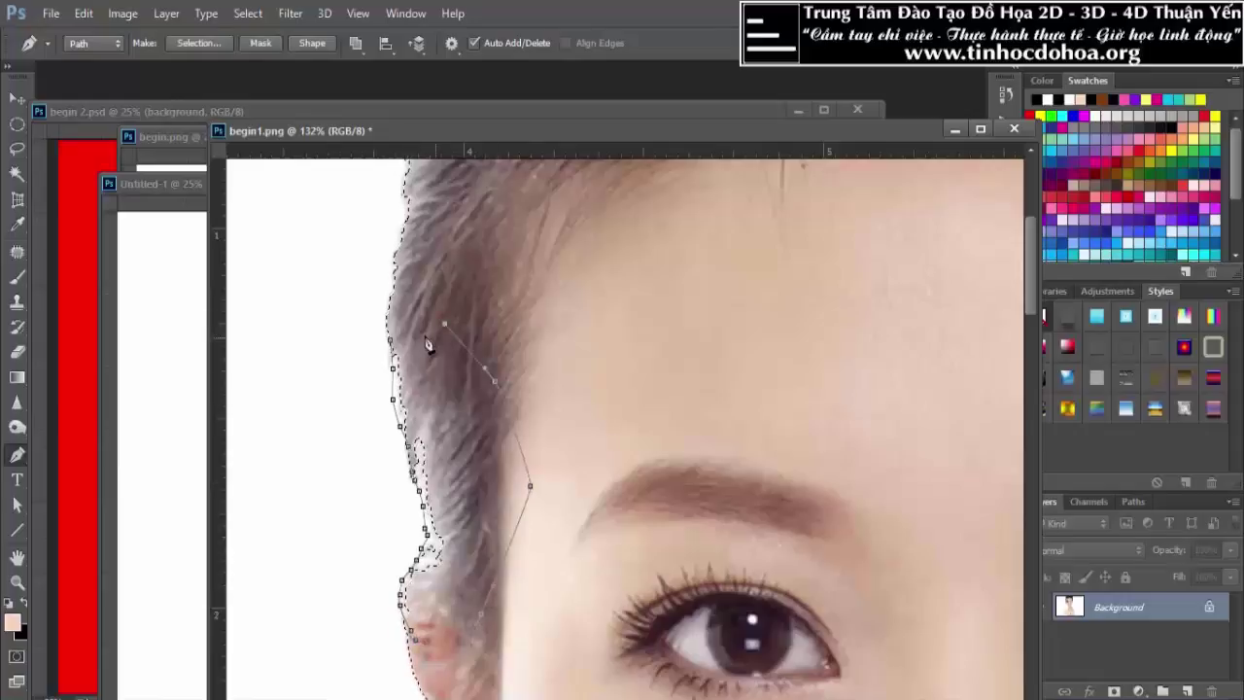
key("ctrl+Return")
scroll(427, 344, "down", 2, "alt")
scroll(408, 428, "down", 3, "alt")
scroll(409, 433, "down", 2, "alt")
scroll(399, 364, "down", 2, "alt")
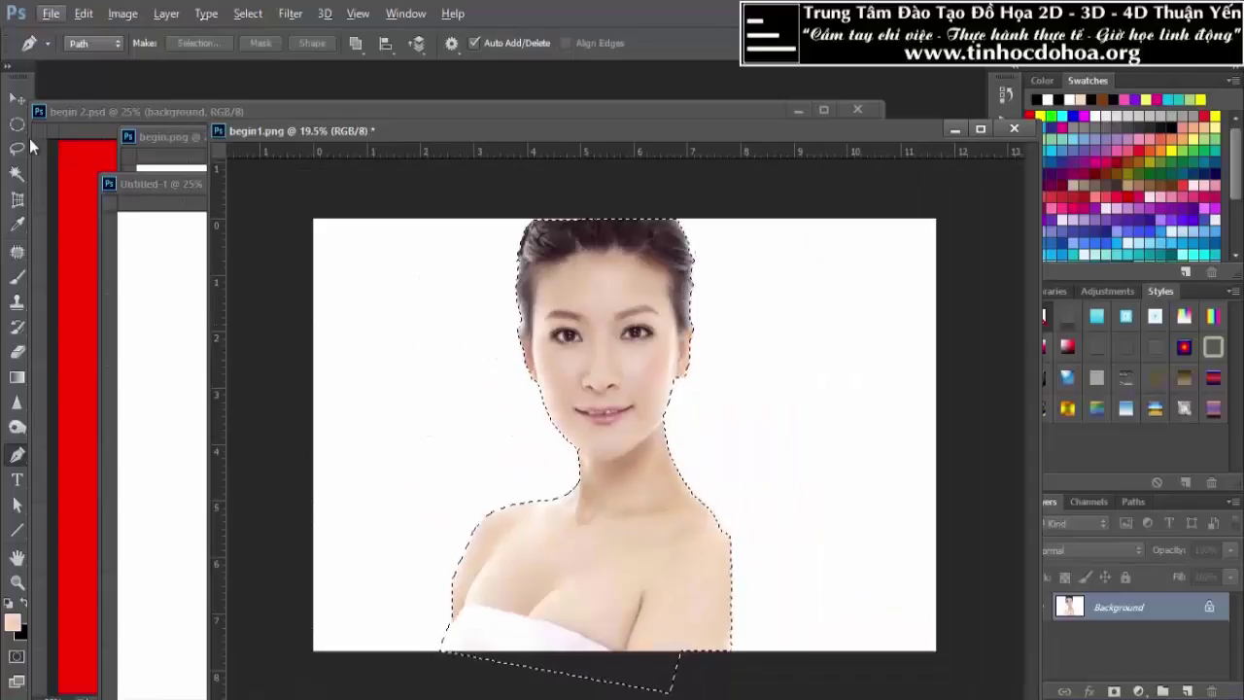
Drag the cut-out woman into Untitled-1 and close begin1.png without saving
left_click(16, 99)
left_click_drag(445, 127, 834, 146)
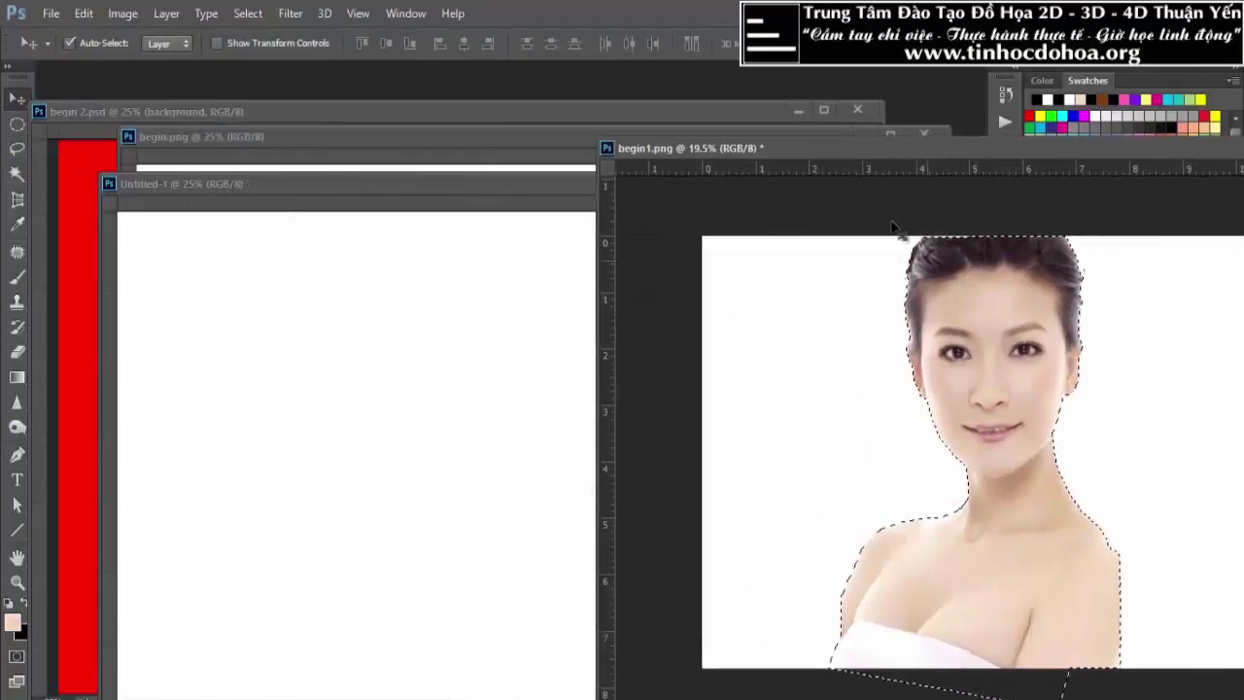
left_click_drag(990, 316, 597, 378)
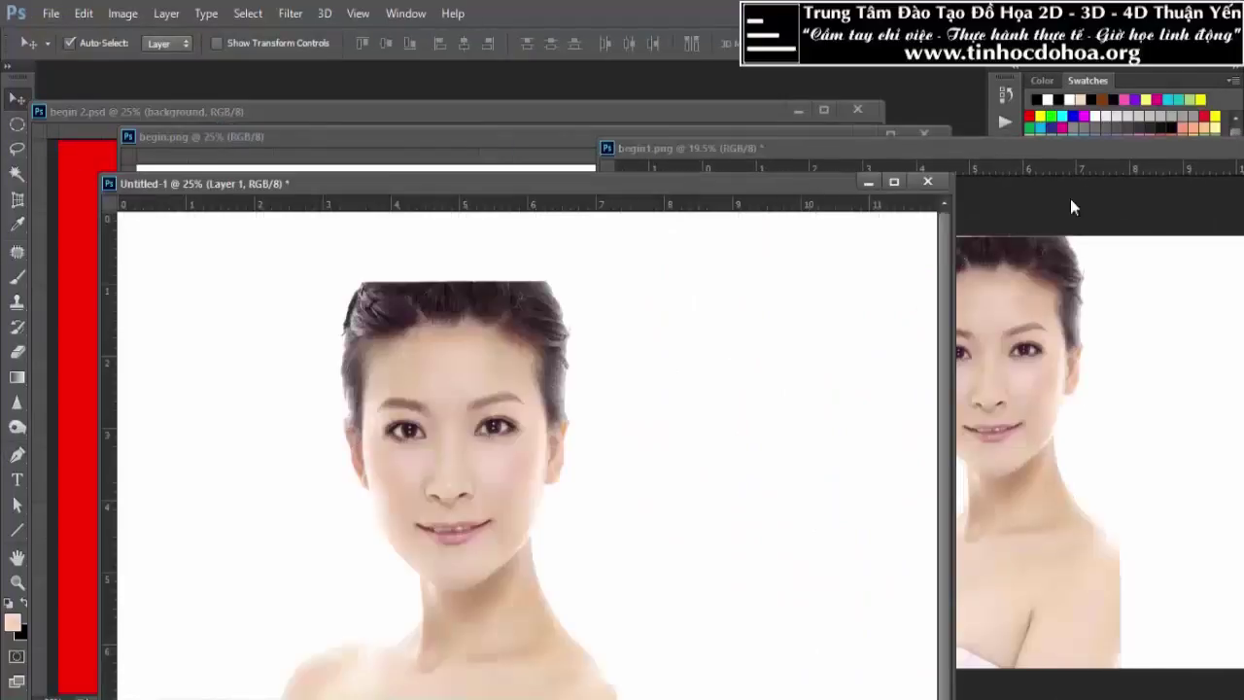
left_click(1070, 159)
double_click(1036, 155)
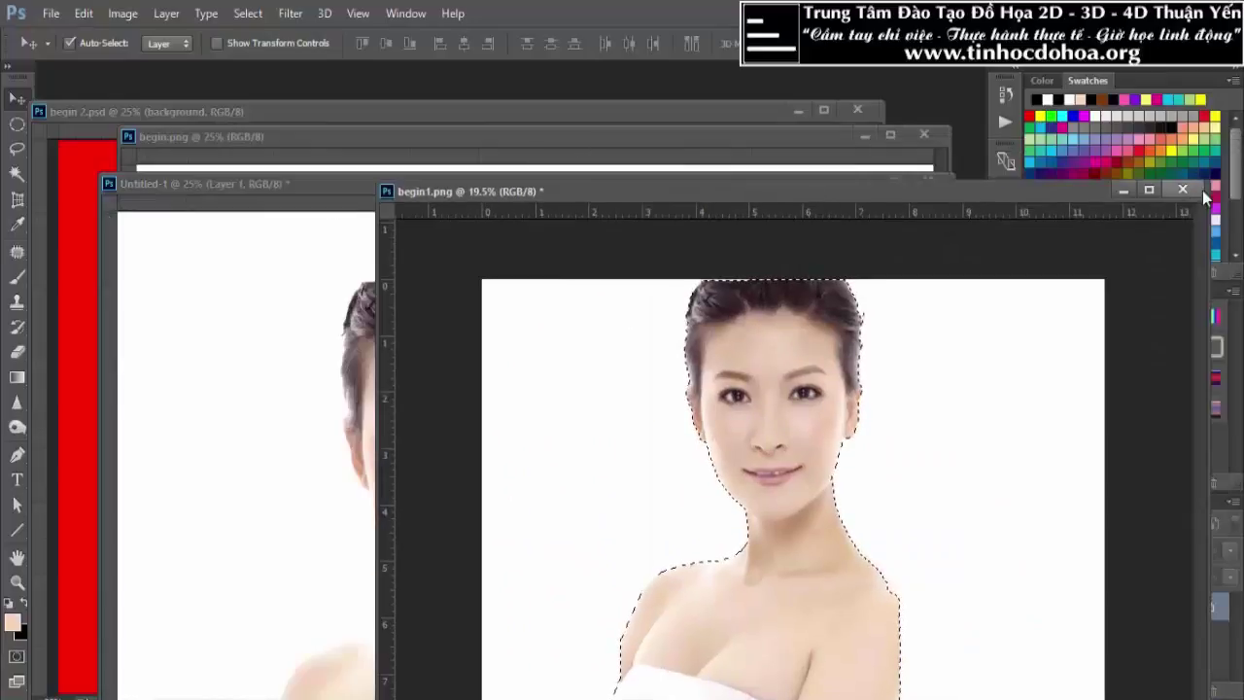
left_click(1182, 188)
left_click(638, 284)
Position the woman against the poster's top edge and scale her to about 109%
mouse_move(547, 269)
left_mouse_down()
mouse_move(533, 353)
mouse_move(557, 243)
mouse_move(522, 337)
mouse_move(527, 286)
left_mouse_up()
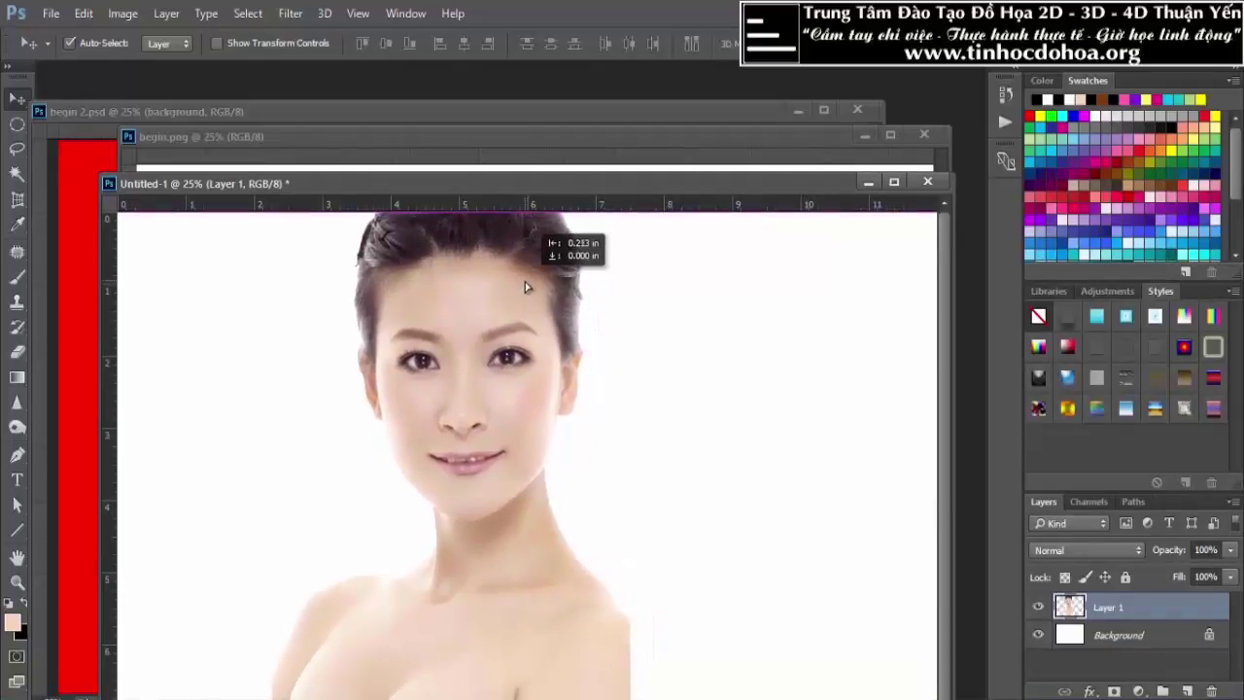
left_click_drag(528, 287, 499, 208)
scroll(605, 264, "down", 3)
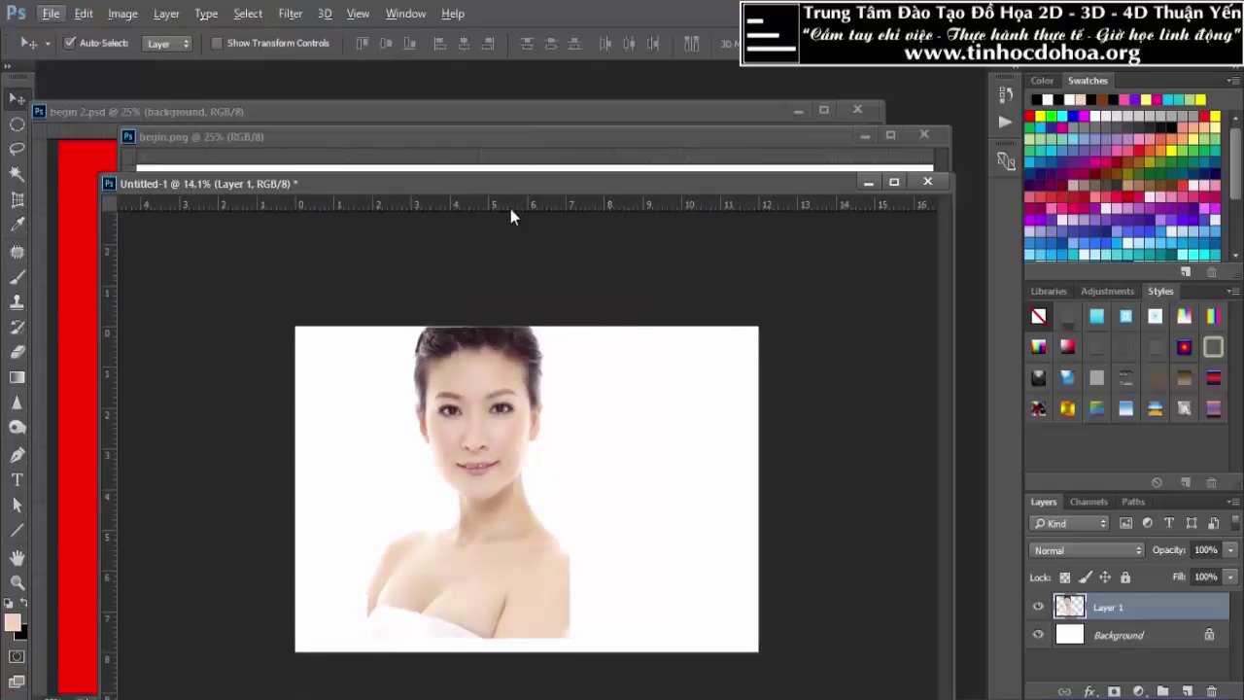
left_click_drag(501, 384, 498, 398)
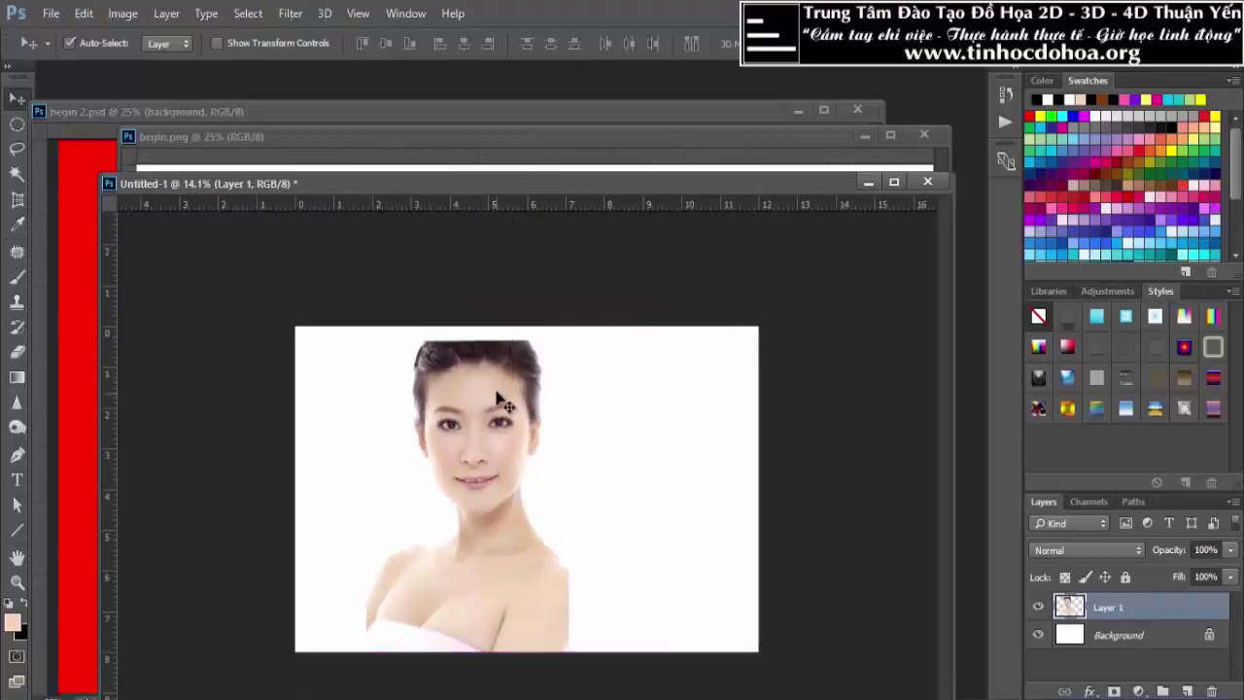
key("ctrl+t")
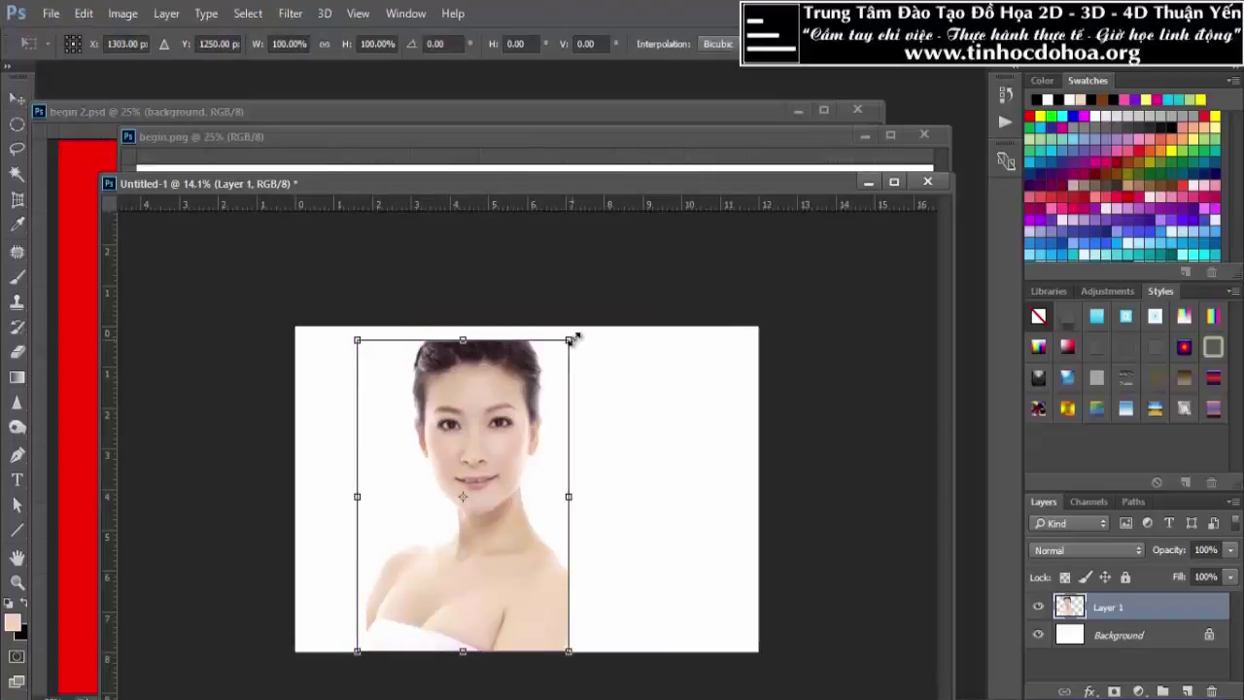
left_click_drag(571, 339, 580, 328)
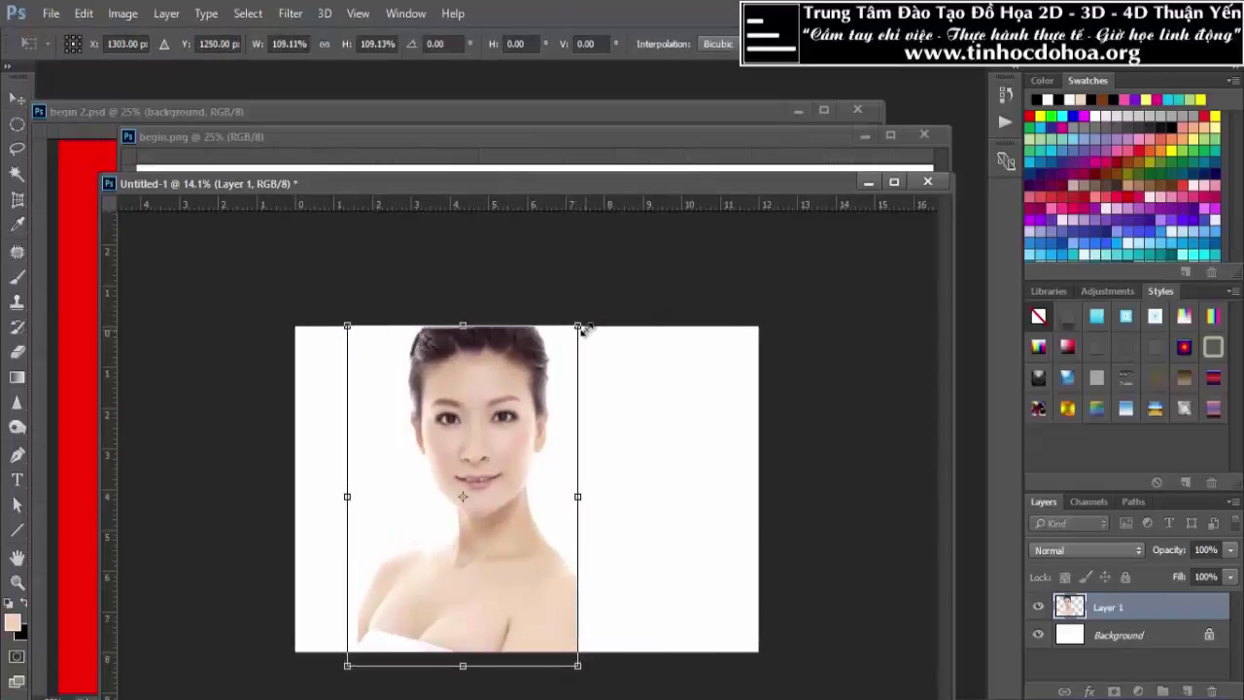
key("Return")
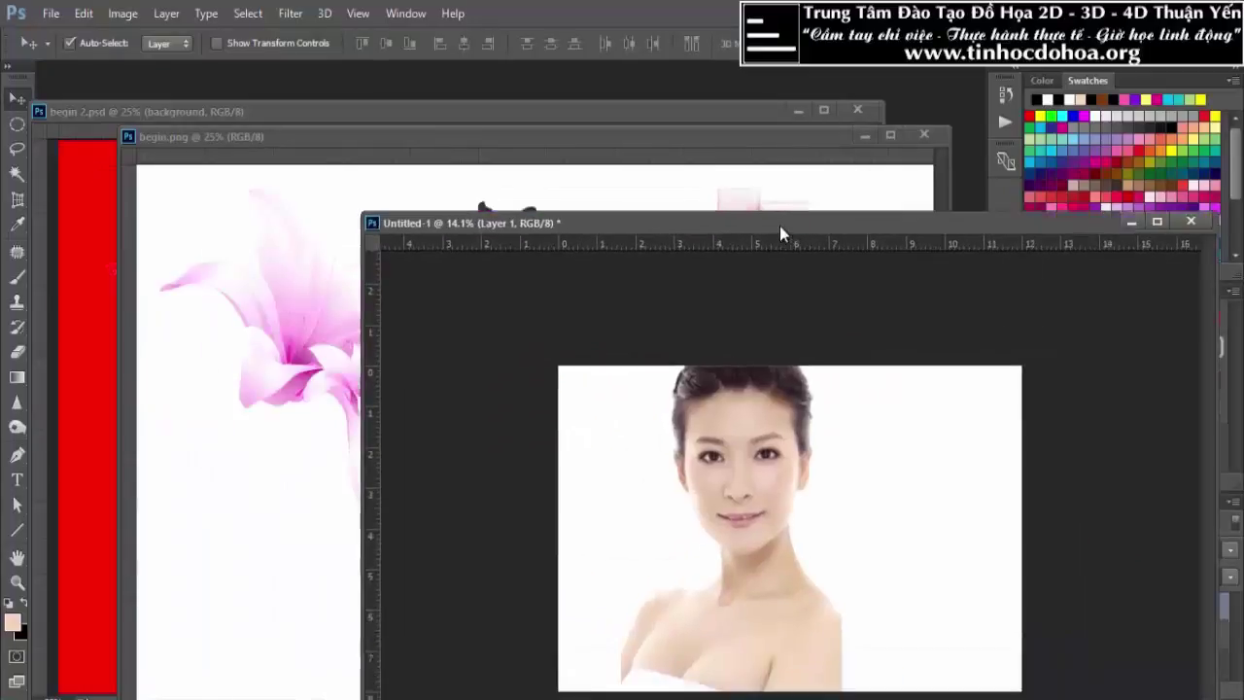
In begin.png, Magic Wand the white background and invert it to select the objects
left_click_drag(521, 188, 780, 225)
left_click(501, 193)
scroll(532, 351, "down", 2, "alt")
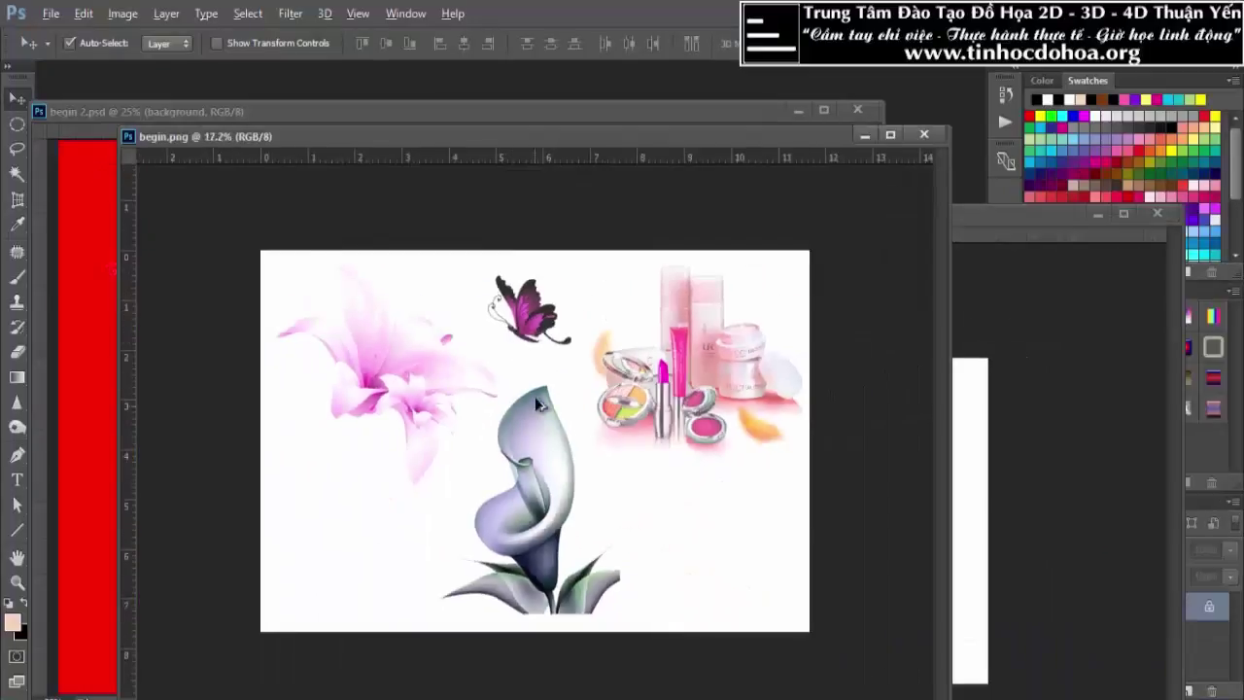
scroll(563, 474, "up", 3, "alt")
left_click(18, 175)
left_click(397, 507)
scroll(356, 390, "down", 2, "alt")
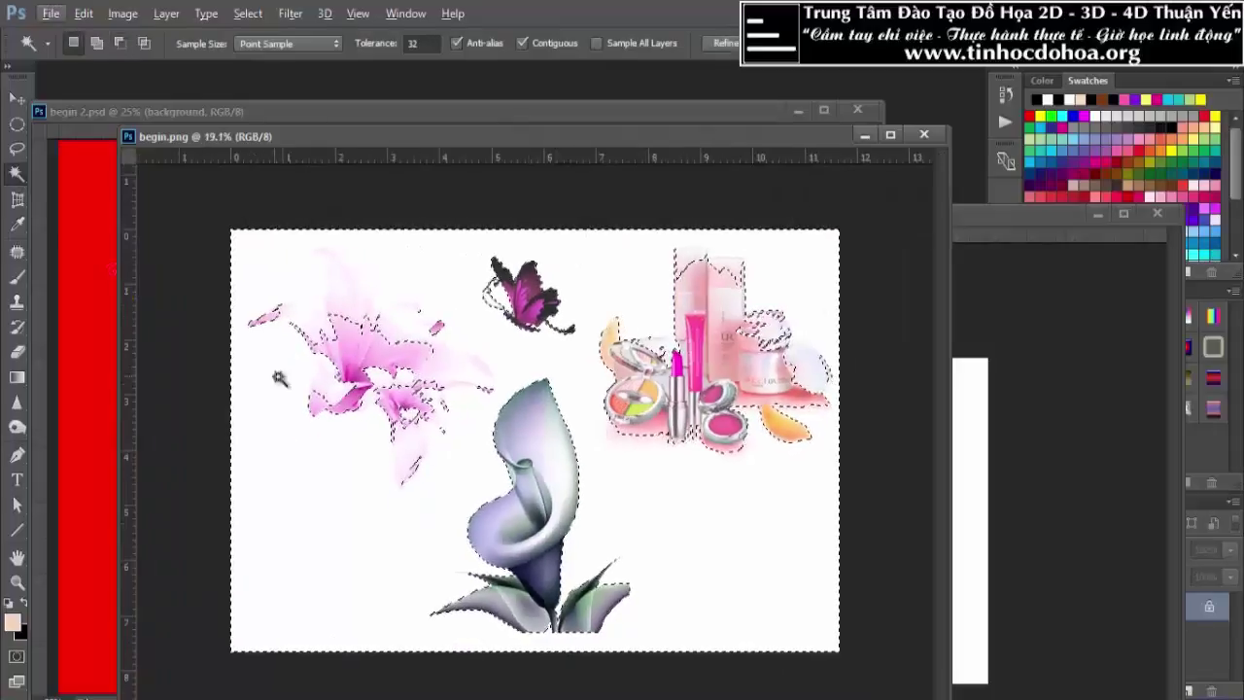
left_click(17, 148)
key("ctrl+shift+i")
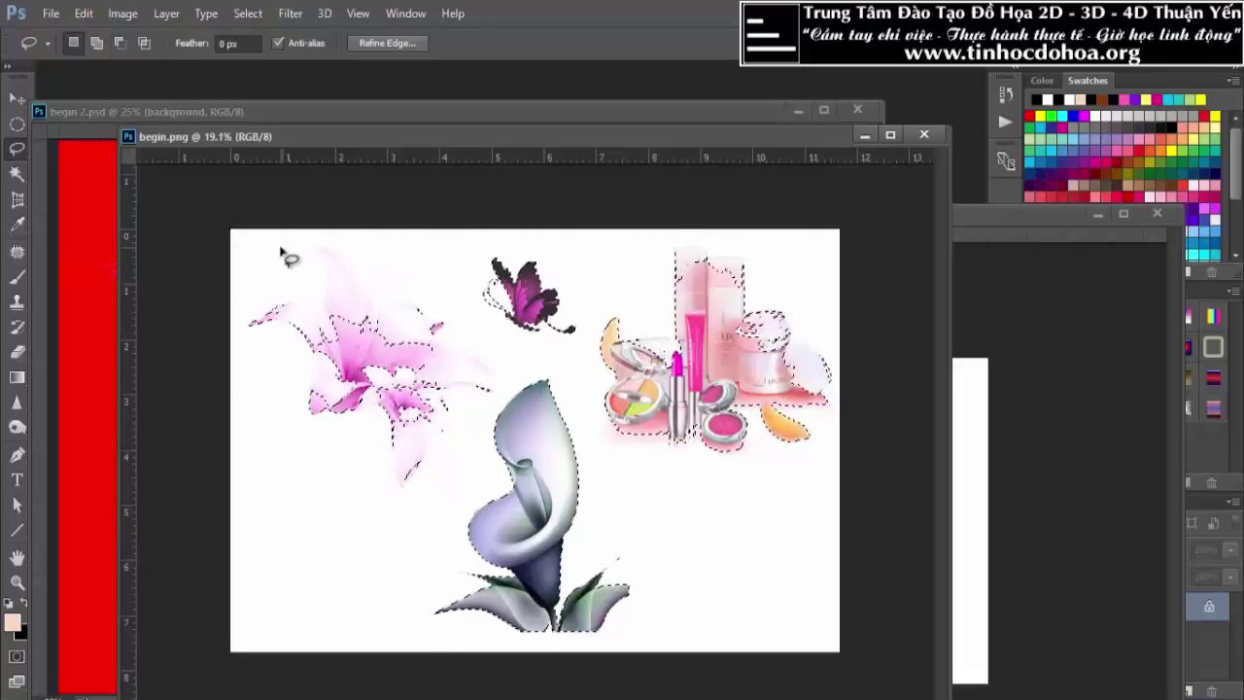
Lasso away everything except the calla lily and drag the lily into Untitled-1
left_click_drag(249, 229, 212, 291, "alt")
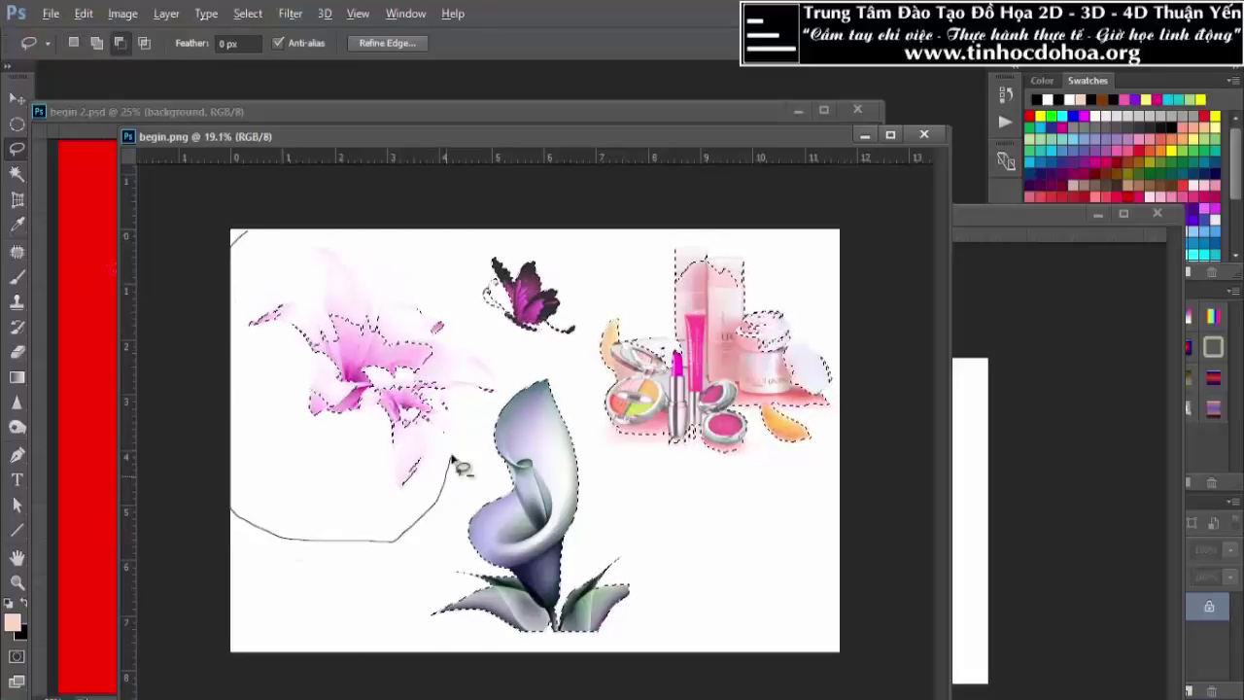
left_click_drag(658, 518, 944, 171)
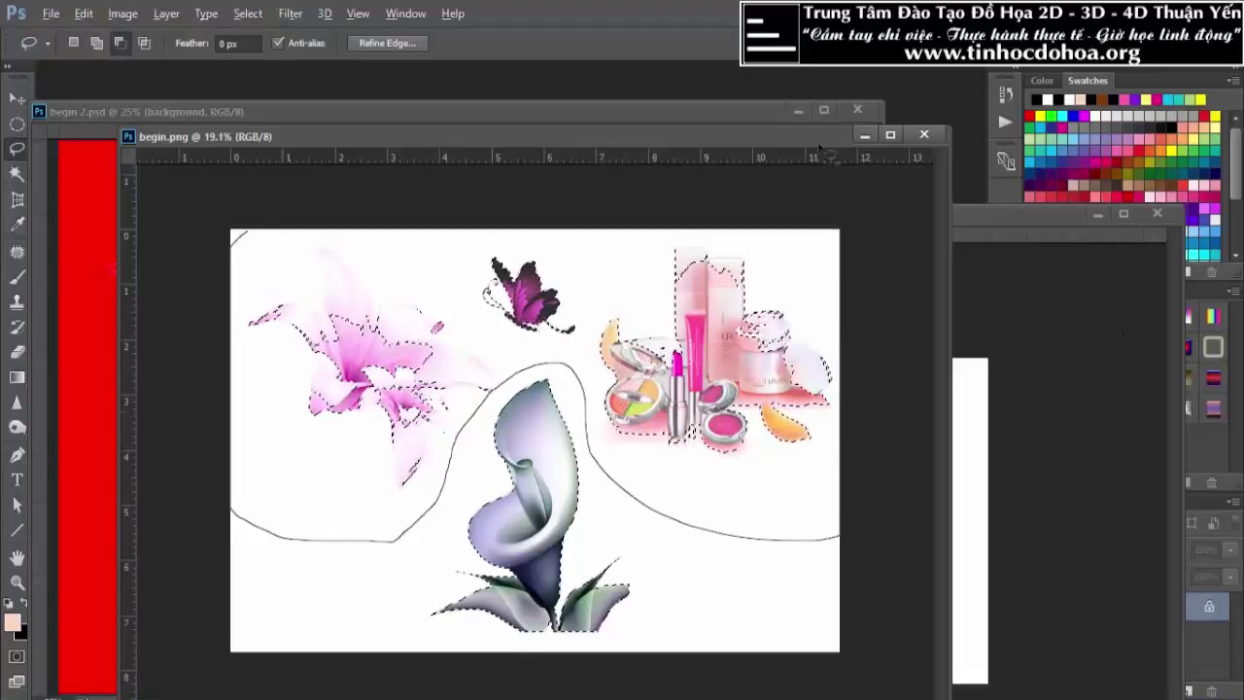
left_click_drag(335, 197, 241, 235)
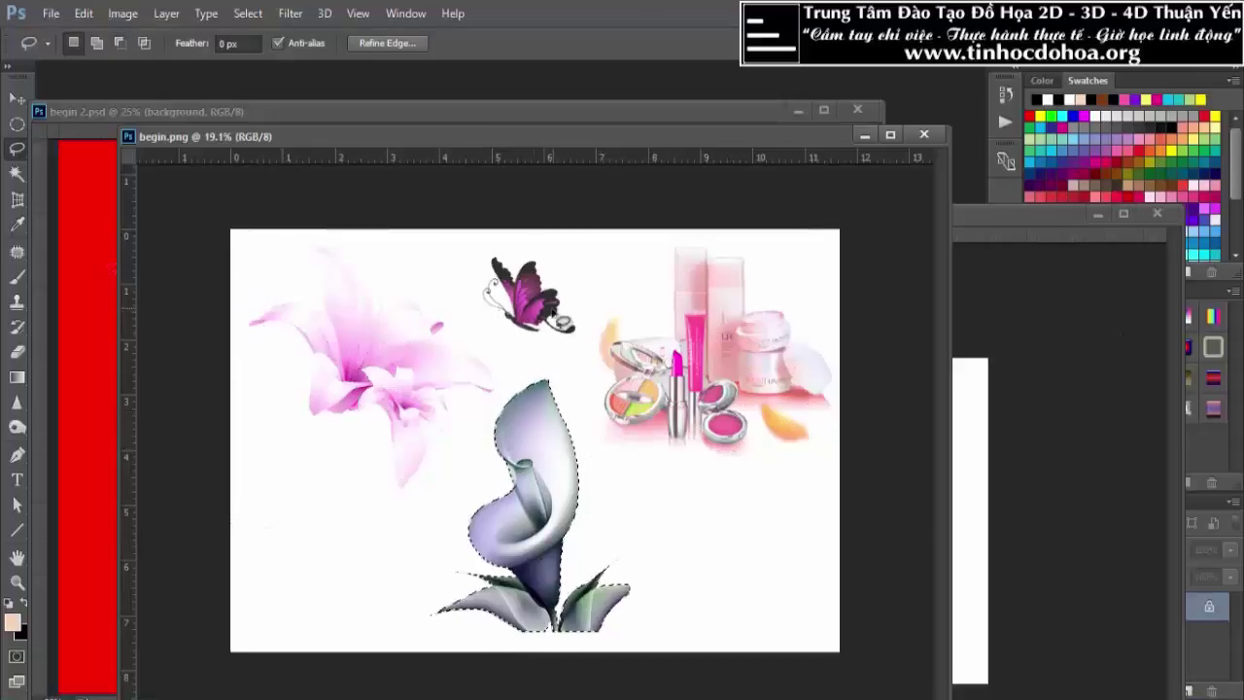
left_click(27, 96)
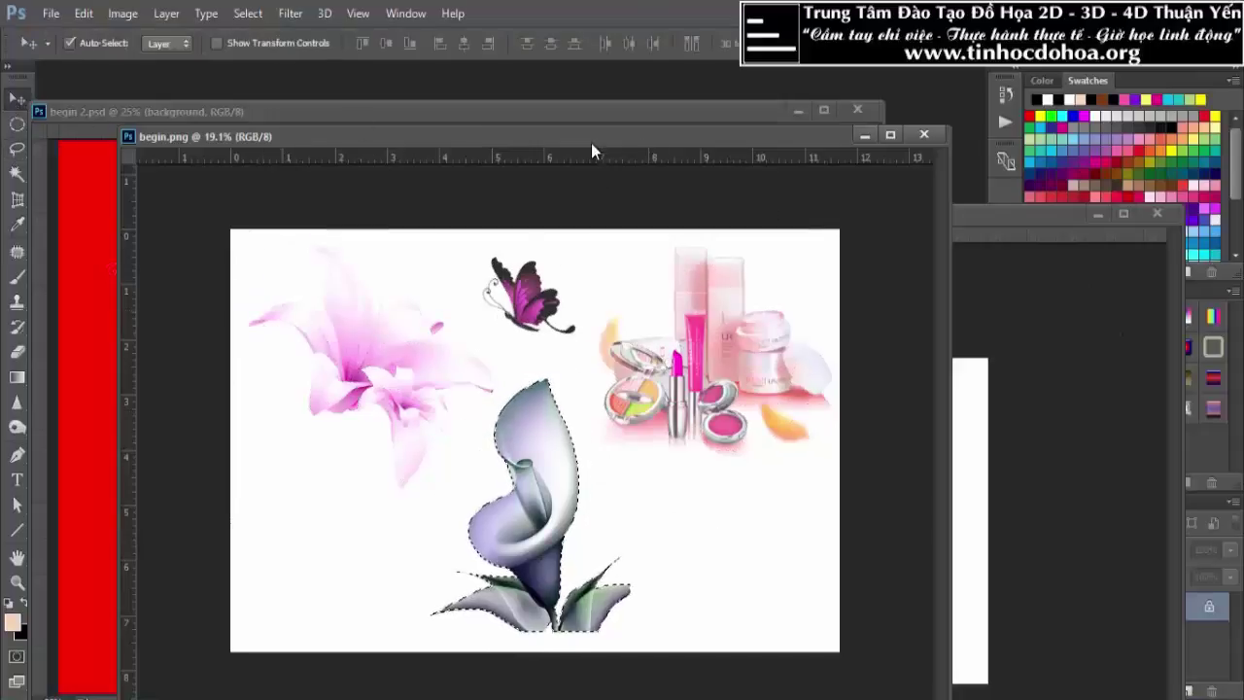
left_click_drag(589, 136, 321, 271)
mouse_move(272, 524)
left_mouse_down()
mouse_move(863, 508)
mouse_move(894, 485)
left_mouse_up()
Place the calla lily, then isolate the butterfly in begin.png with Magic Wand and Lasso
left_click(284, 464)
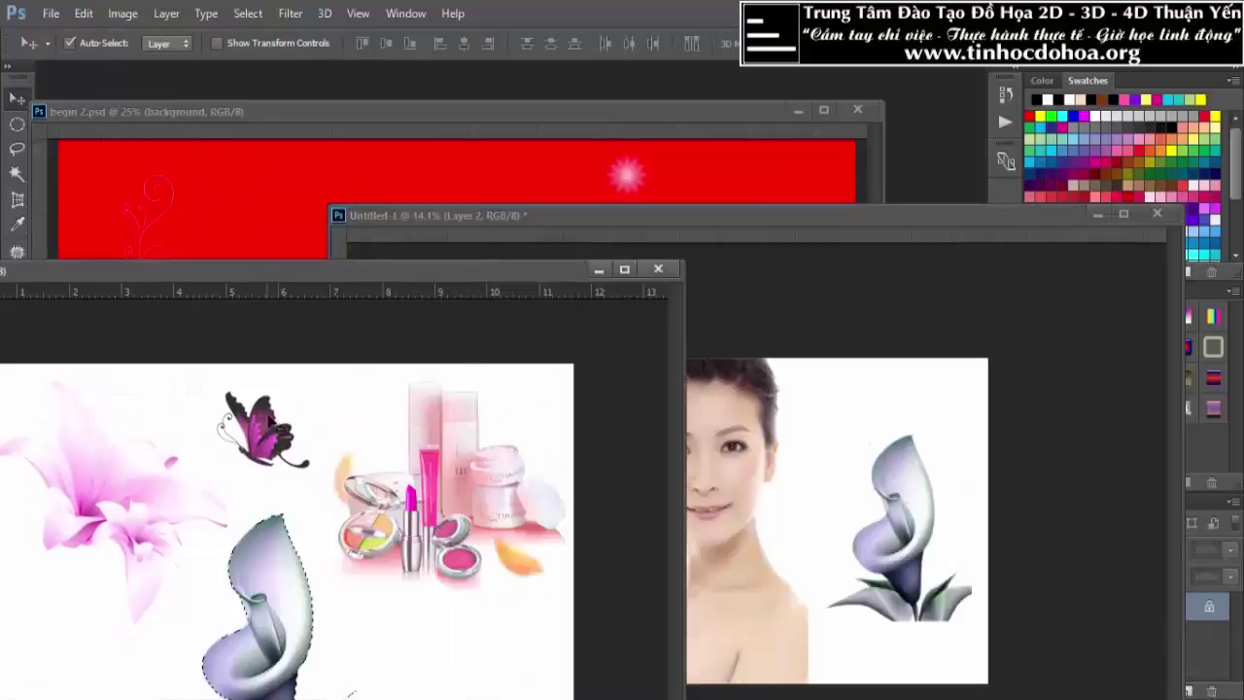
scroll(271, 421, "up", 1, "alt")
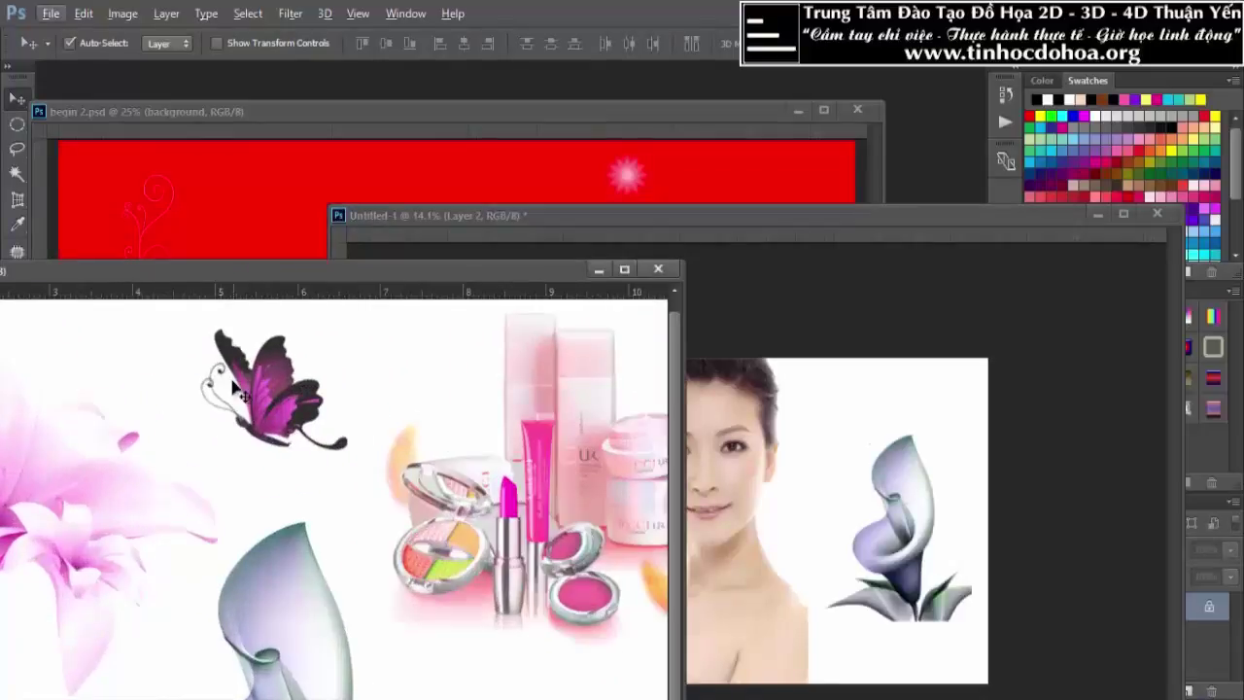
left_click(18, 175)
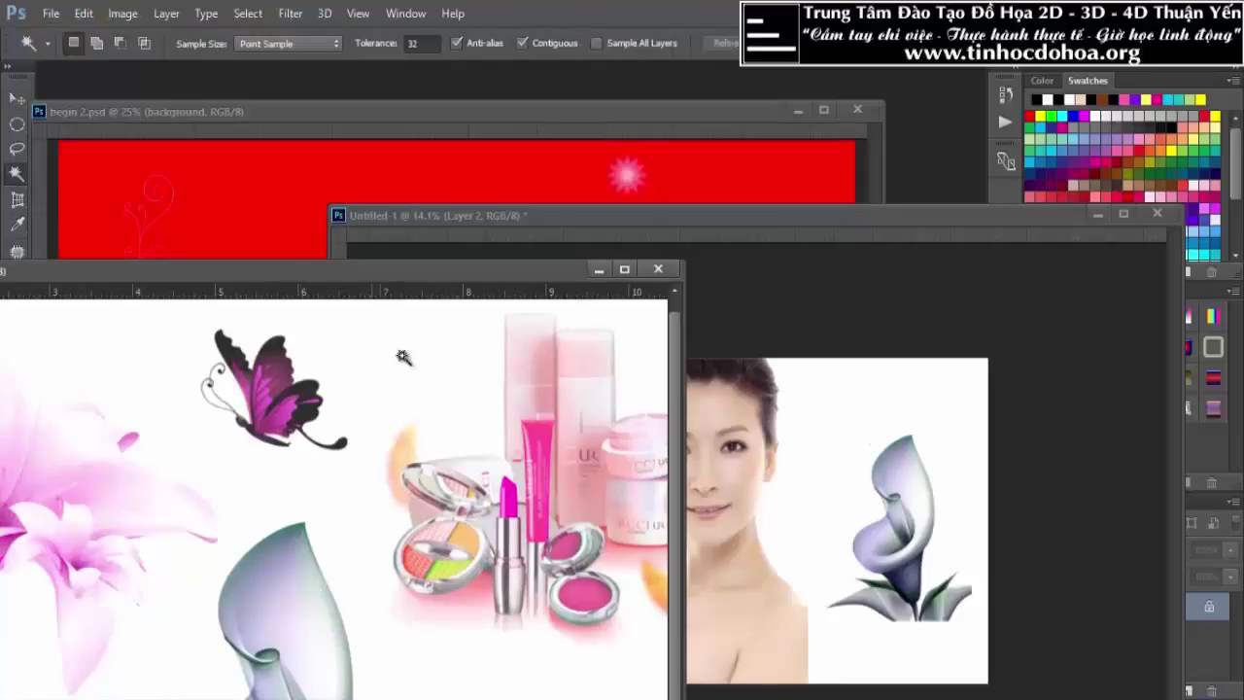
left_click(433, 374)
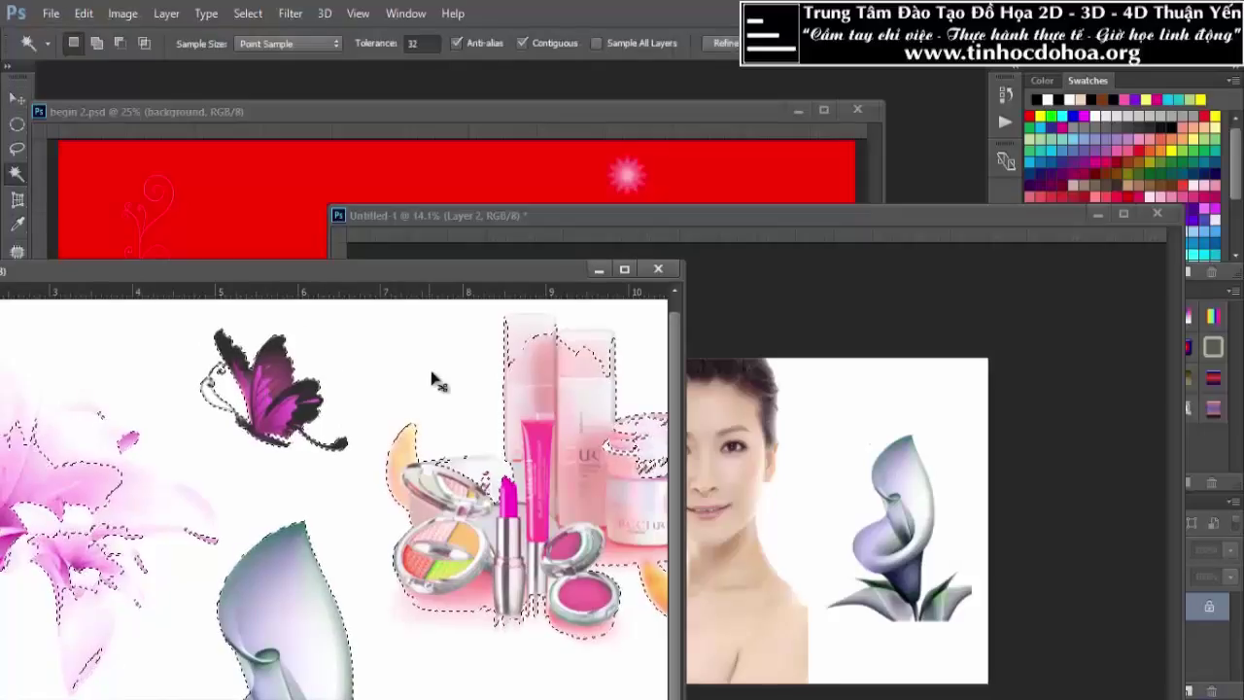
scroll(114, 364, "down", 2, "alt")
left_click(16, 148)
scroll(268, 574, "down", 1, "alt")
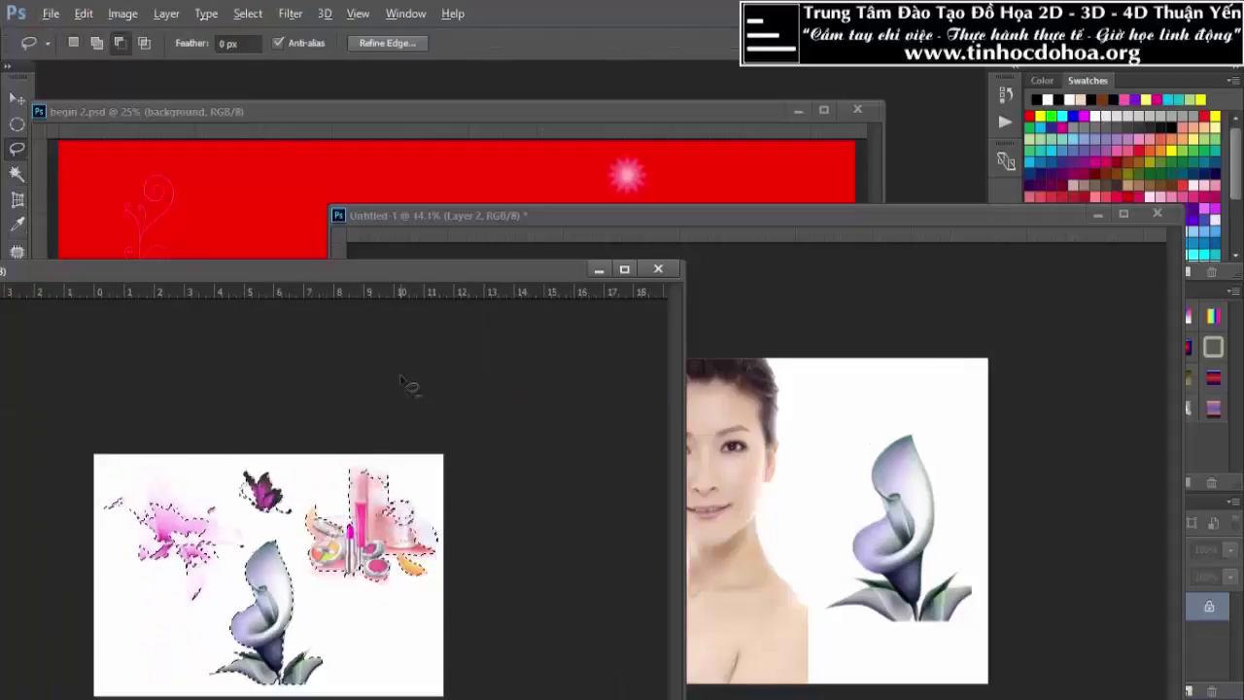
left_click_drag(165, 424, 171, 445)
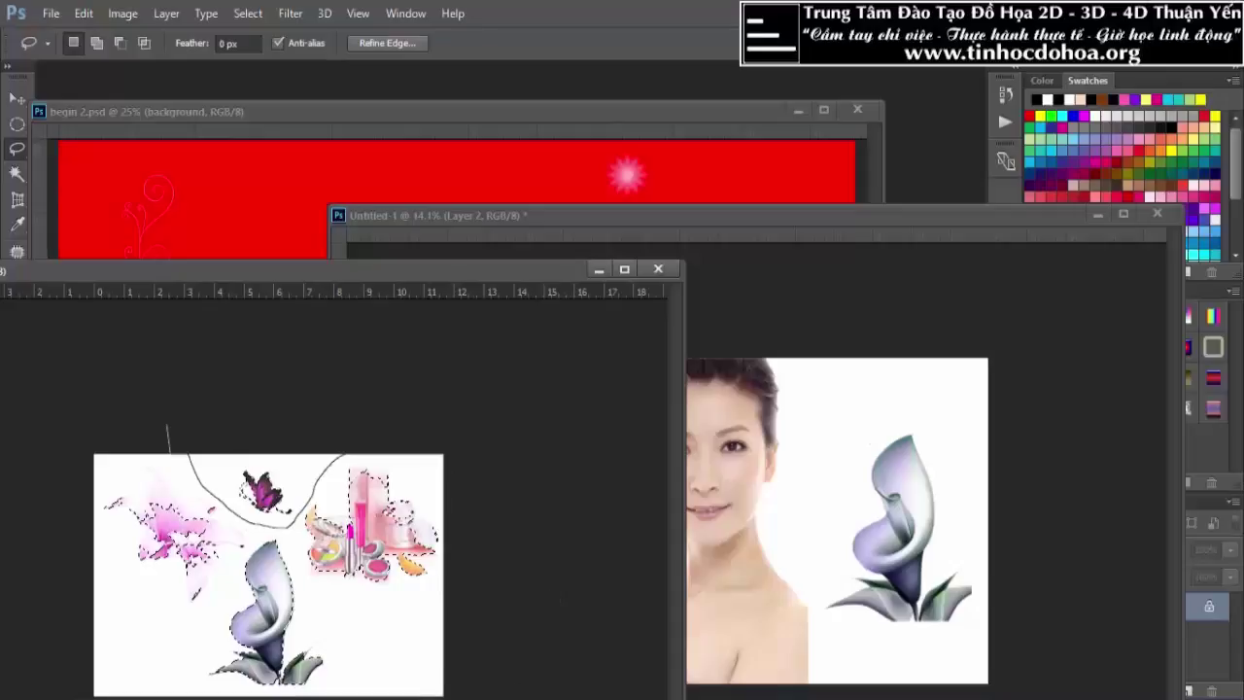
left_click_drag(230, 446, 233, 459)
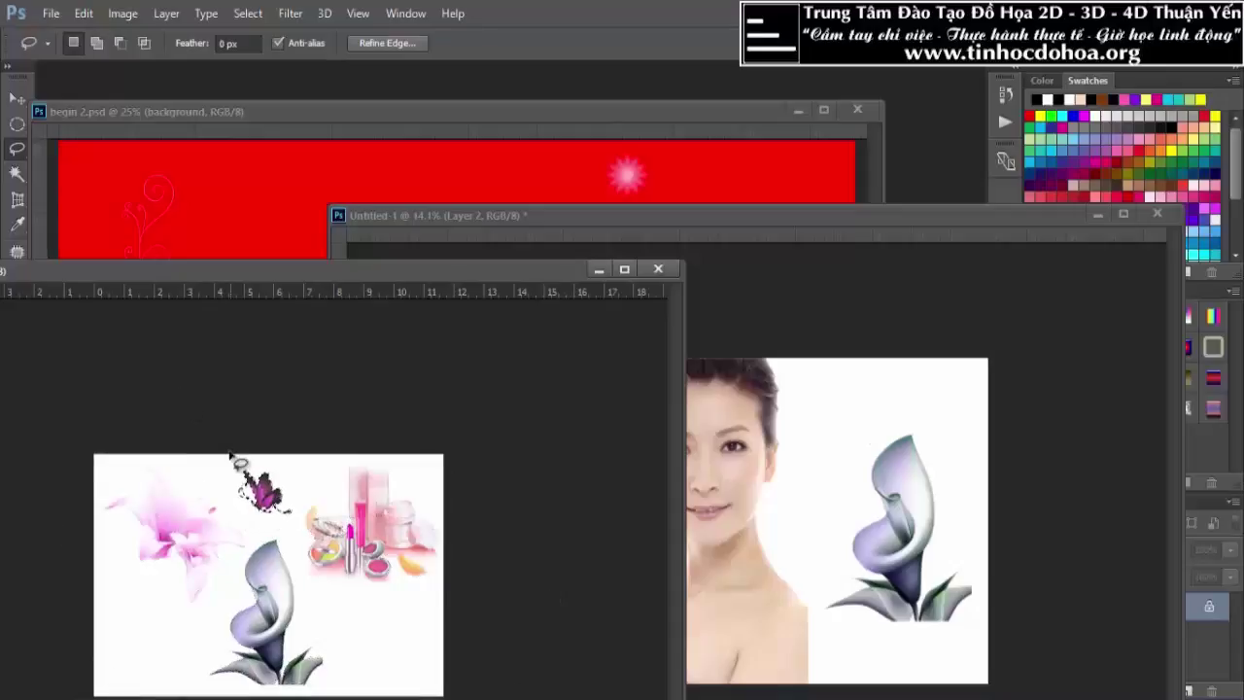
scroll(234, 457, "up", 1, "alt")
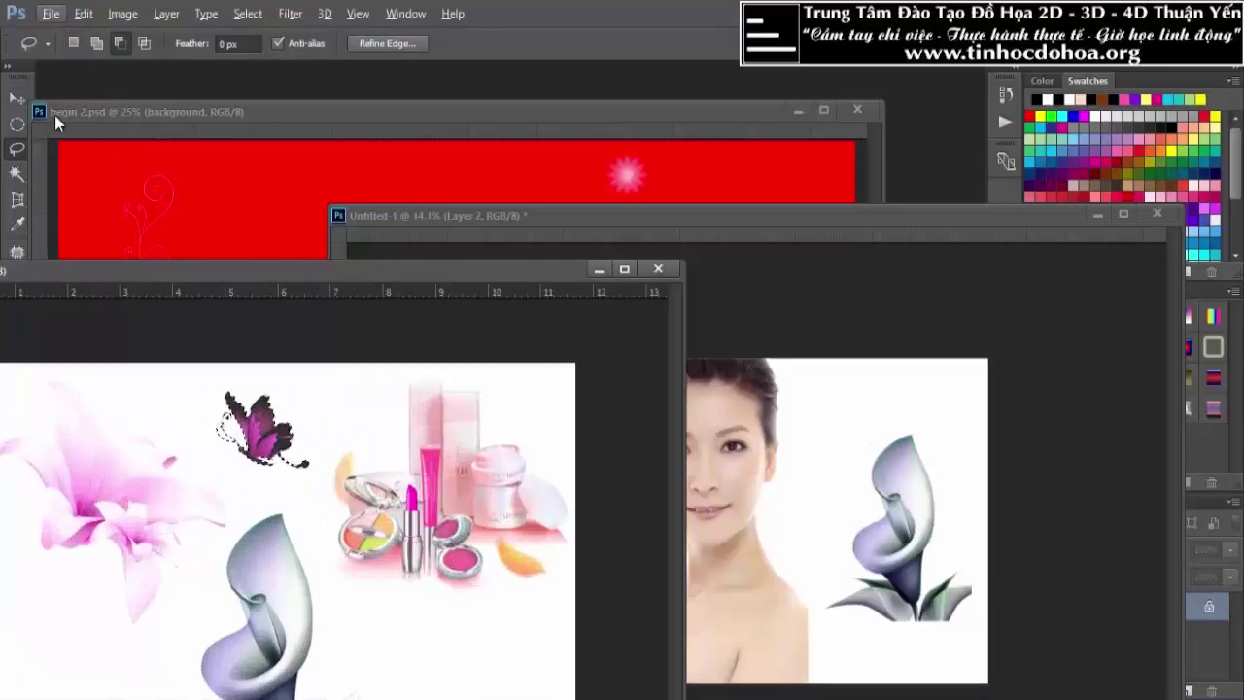
Drag the butterfly into Untitled-1 so it perches on the calla lily's upper edge
left_click(17, 98)
mouse_move(258, 427)
left_mouse_down()
mouse_move(874, 468)
mouse_move(899, 355)
left_mouse_up()
scroll(1006, 408, "up", 2)
scroll(1006, 408, "up", 2)
scroll(722, 450, "down", 2)
scroll(722, 450, "down", 1)
left_click(311, 439)
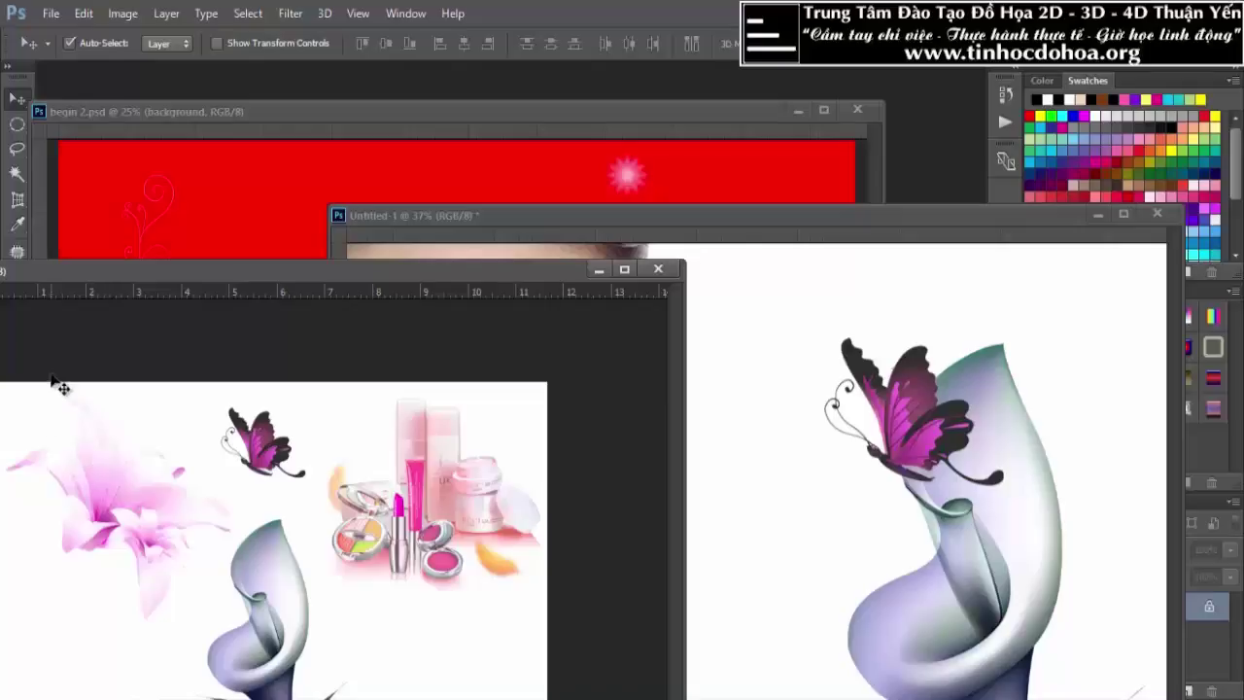
Select the white background of the flowers-and-cosmetics image with the Magic Wand
mouse_move(206, 284)
left_mouse_down()
mouse_move(439, 191)
mouse_move(452, 161)
left_mouse_up()
scroll(355, 332, "up", 2)
scroll(350, 332, "up", 2)
scroll(321, 331, "up", 2)
scroll(301, 323, "up", 2)
scroll(311, 348, "down", 4)
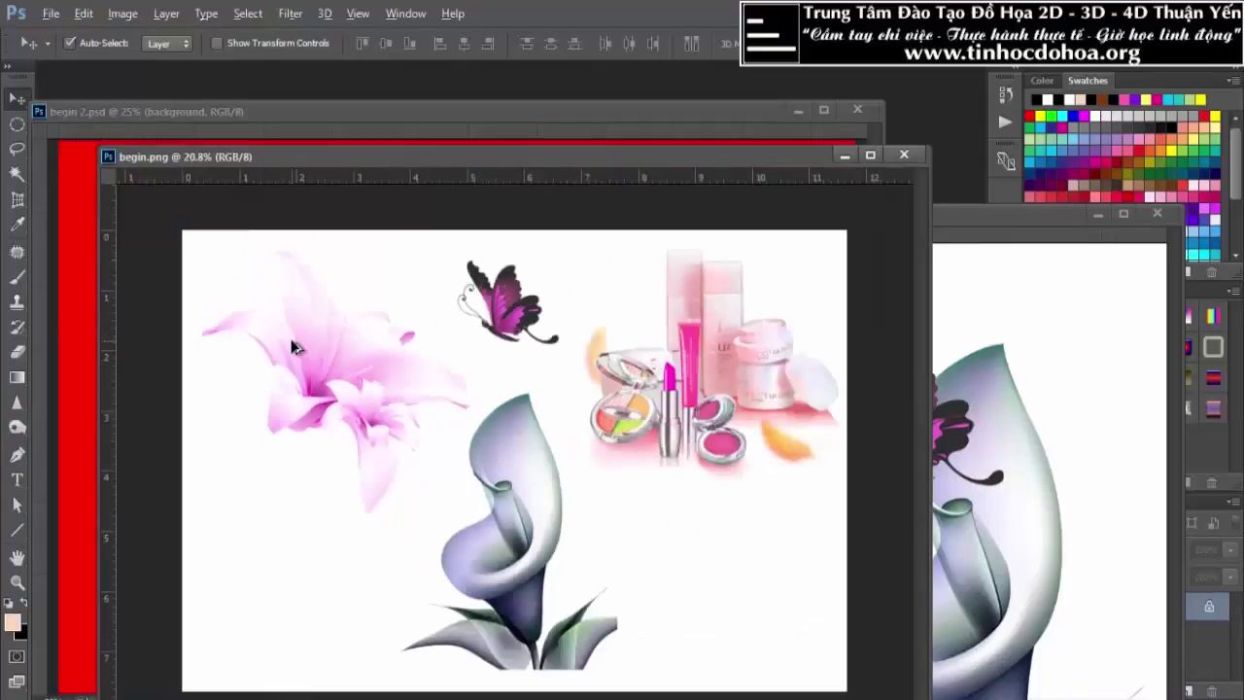
scroll(296, 294, "up", 2)
scroll(339, 314, "down", 1)
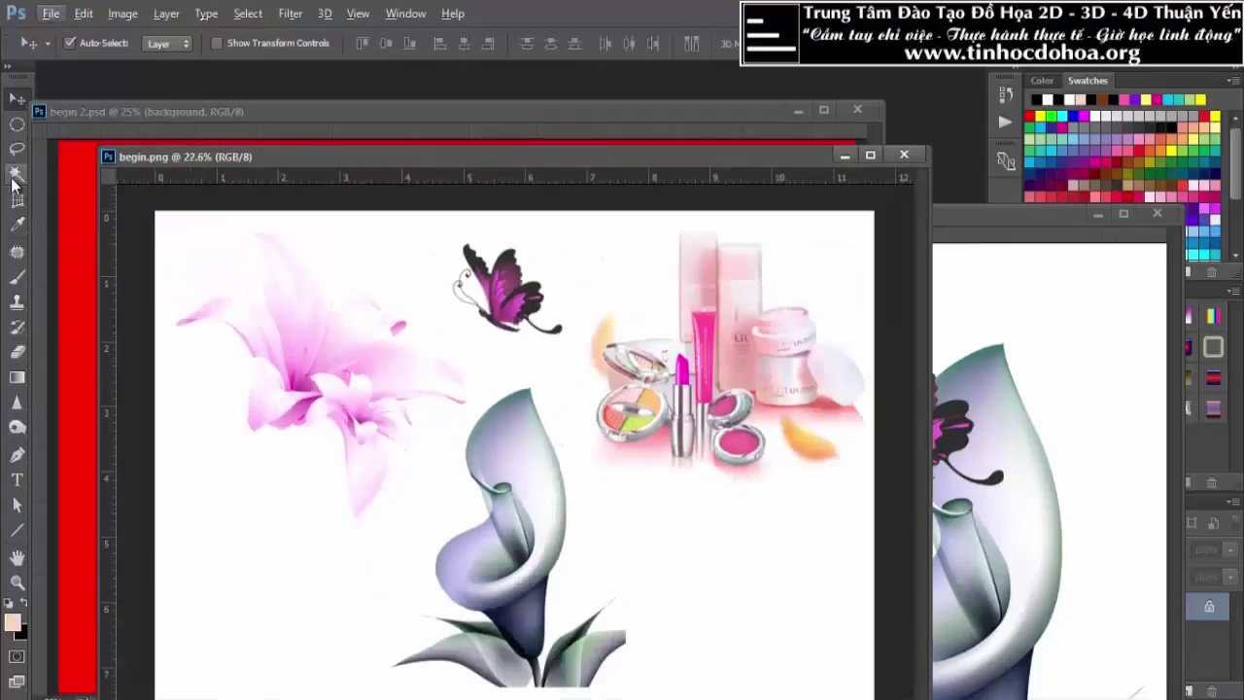
key("w")
left_click(323, 318)
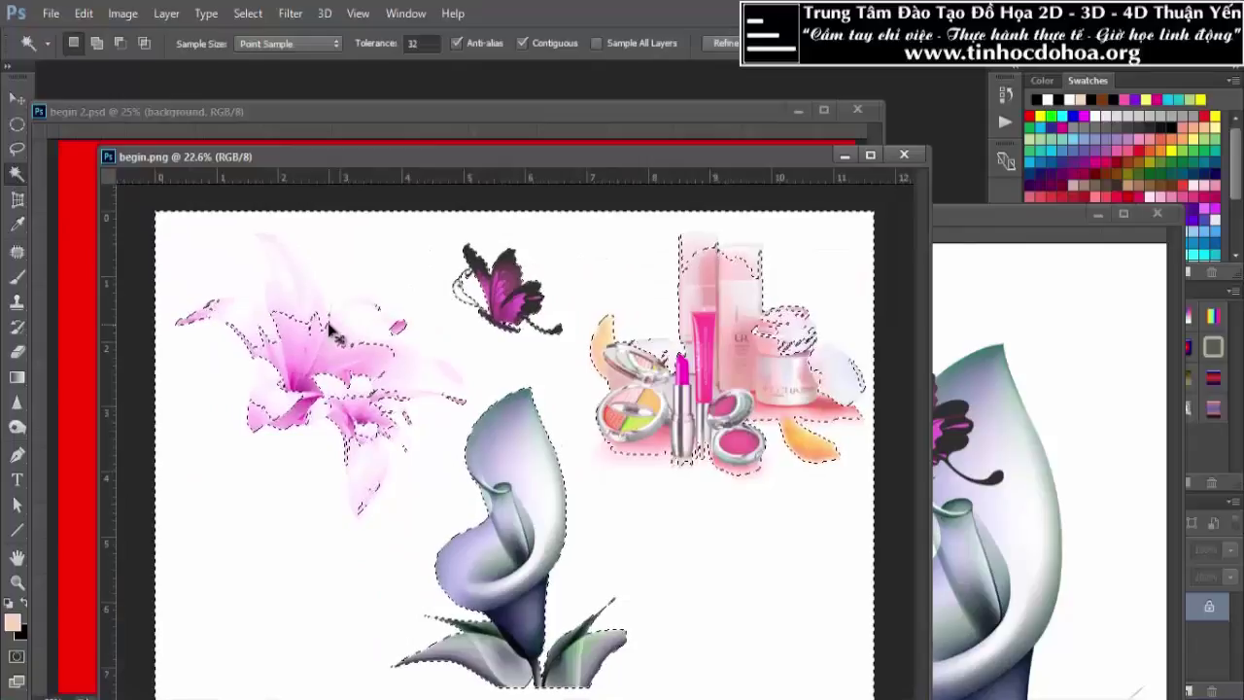
key("ctrl+d")
left_click(645, 251)
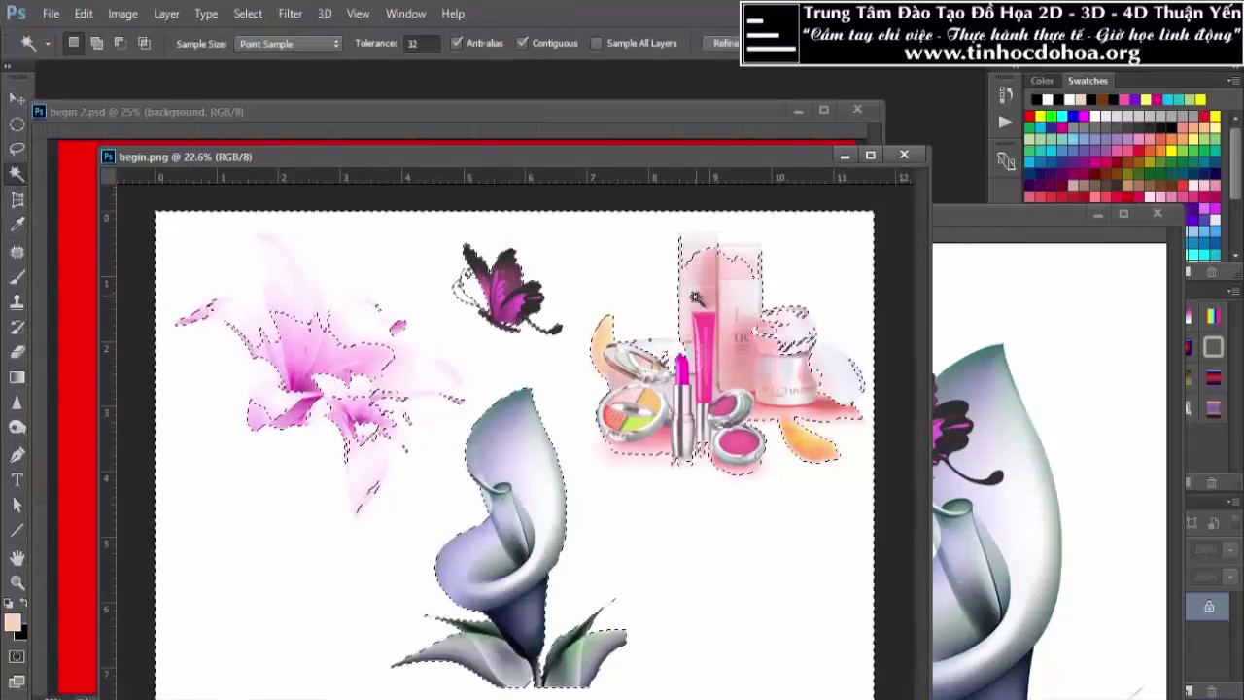
scroll(739, 233, "up", 1)
scroll(795, 199, "up", 1)
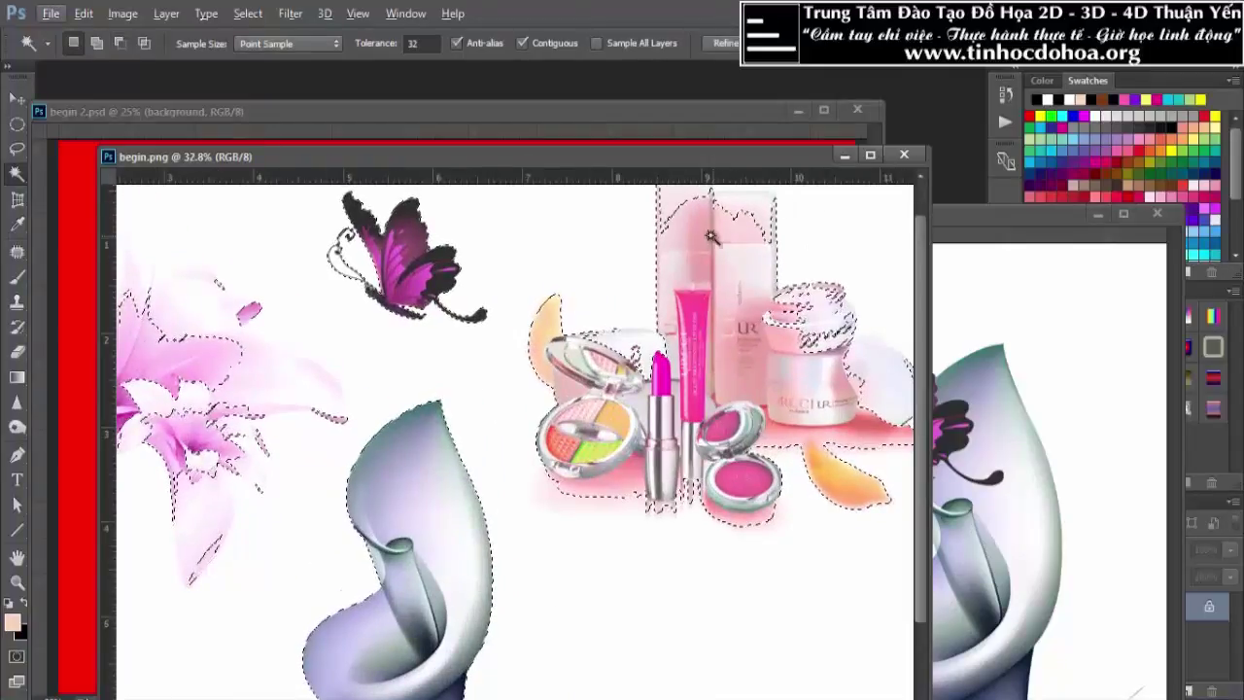
left_click_drag(785, 252, 758, 291)
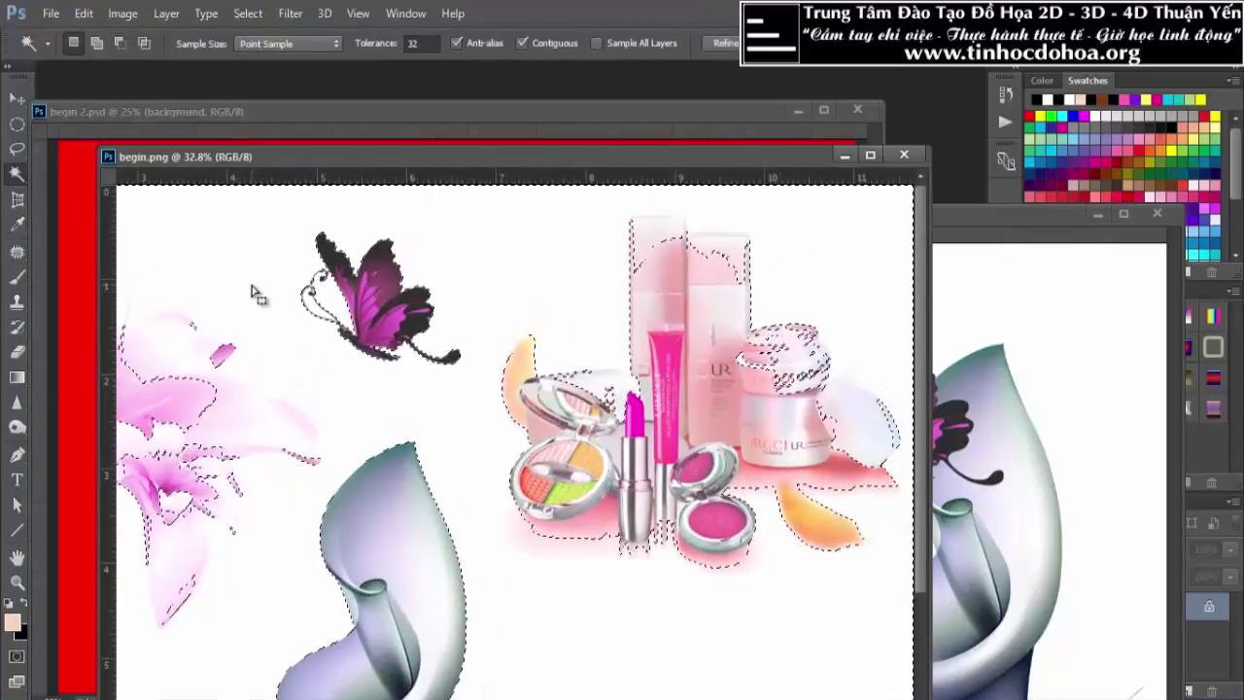
Lasso-add the area around the compact to the selection, then invert it to select the objects
left_click(17, 148)
scroll(562, 369, "up", 2)
scroll(562, 369, "up", 1)
scroll(554, 388, "up", 1)
key("shift")
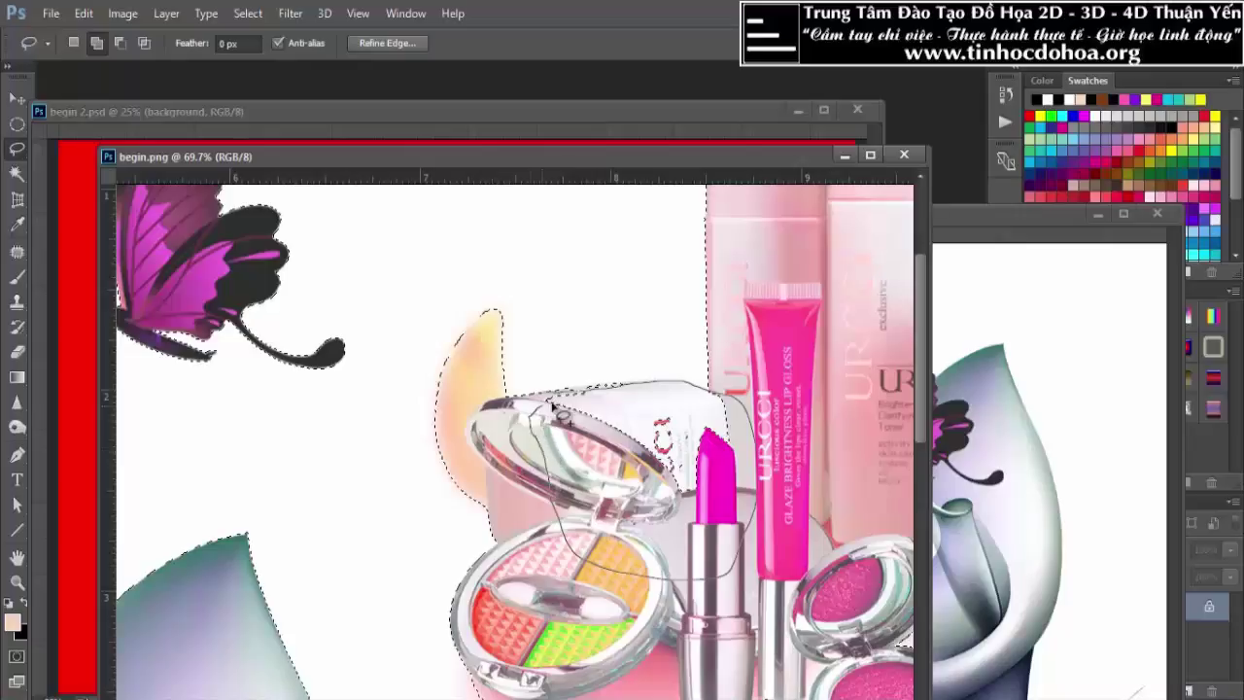
left_click_drag(614, 398, 603, 416)
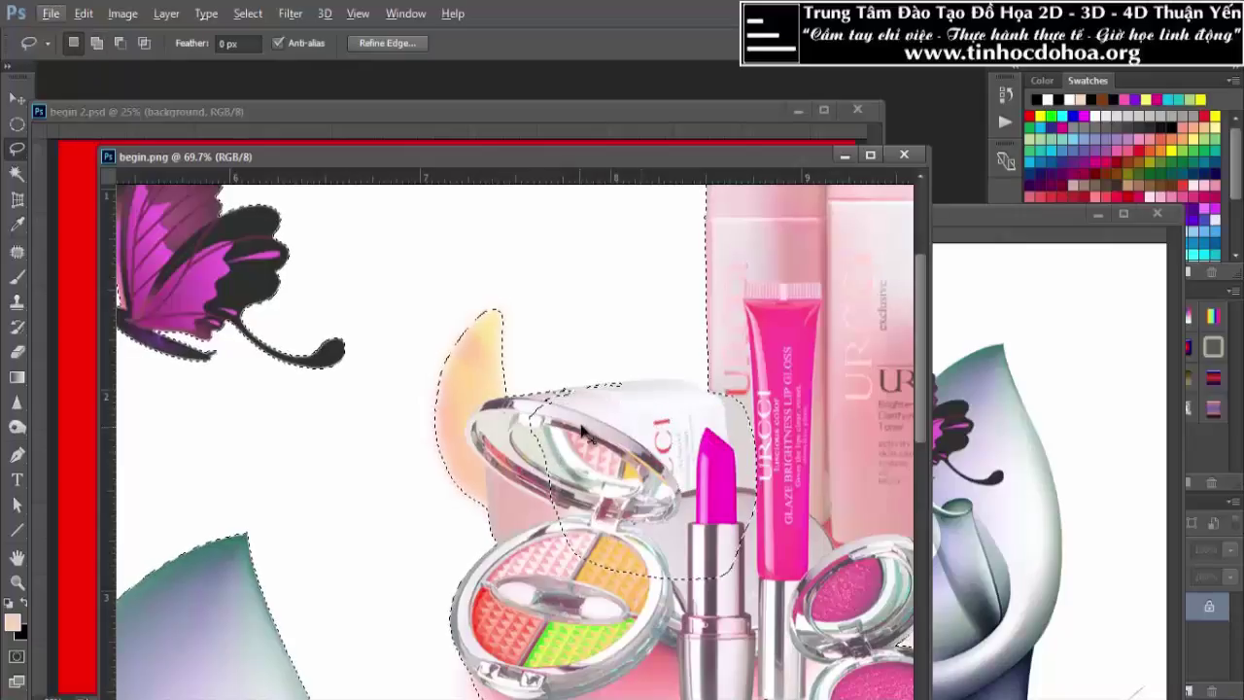
scroll(583, 432, "down", 2, "alt")
scroll(563, 457, "down", 2, "alt")
scroll(537, 493, "down", 1, "alt")
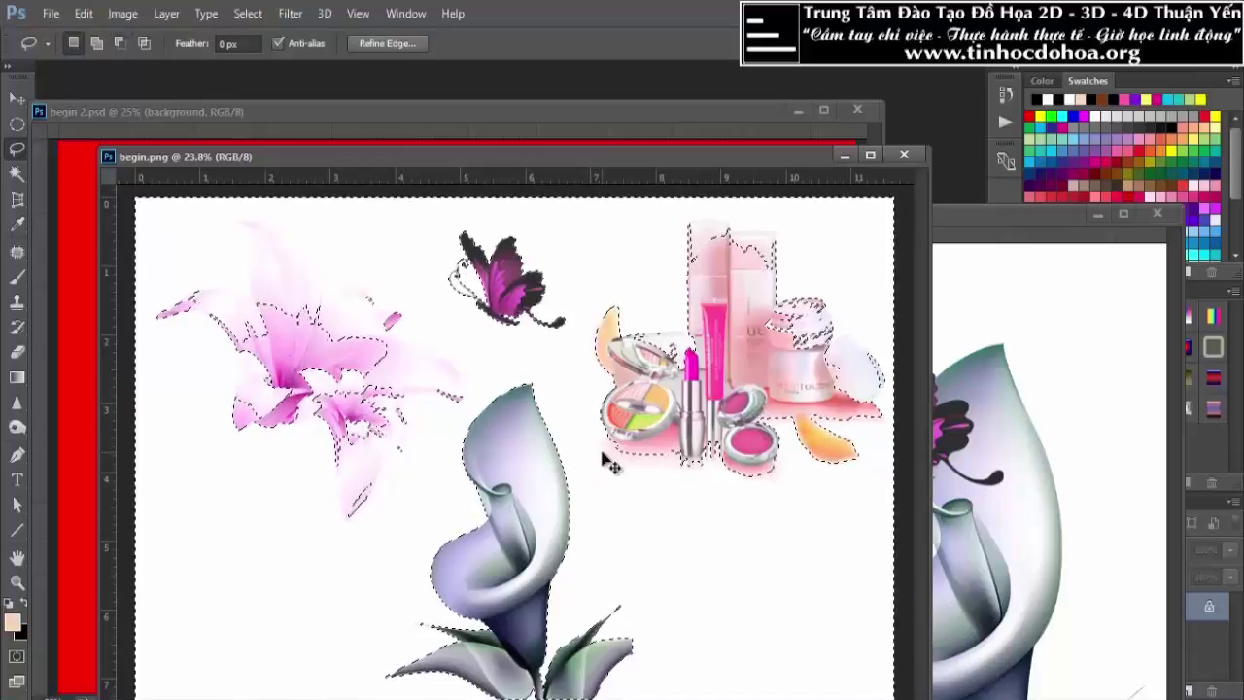
key("ctrl+shift+i")
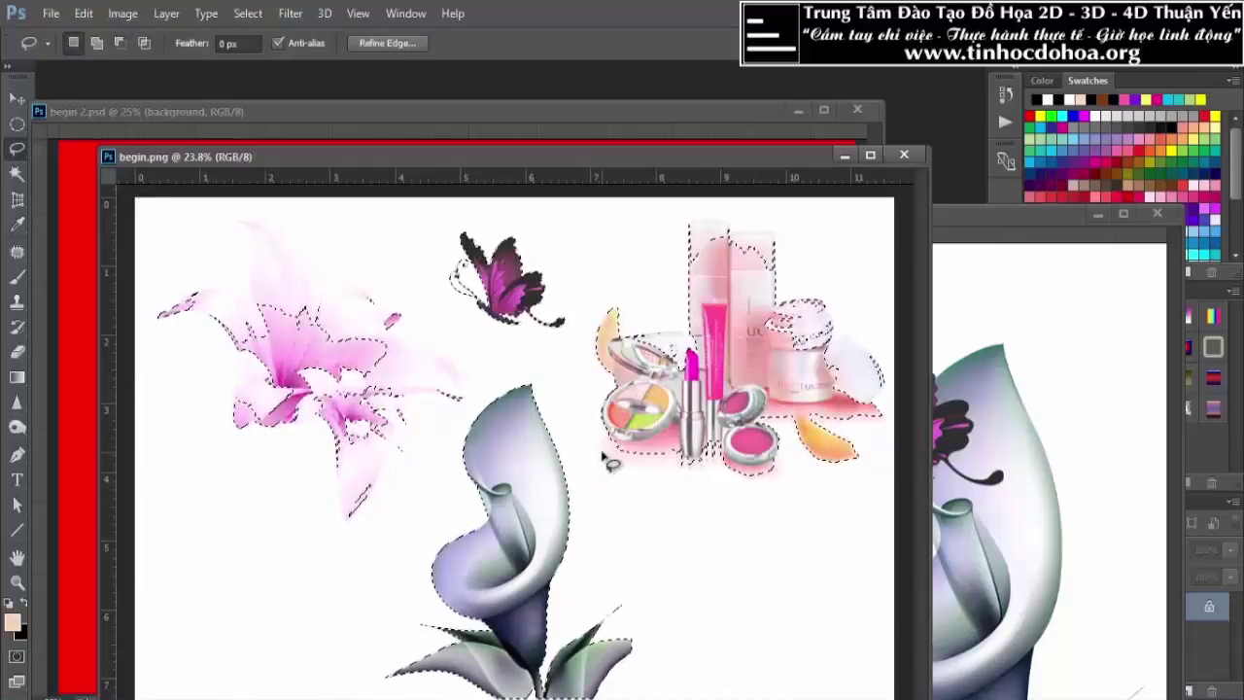
Subtract the lily, butterfly and calla from the selection with the Lasso
scroll(636, 345, "up", 2, "alt")
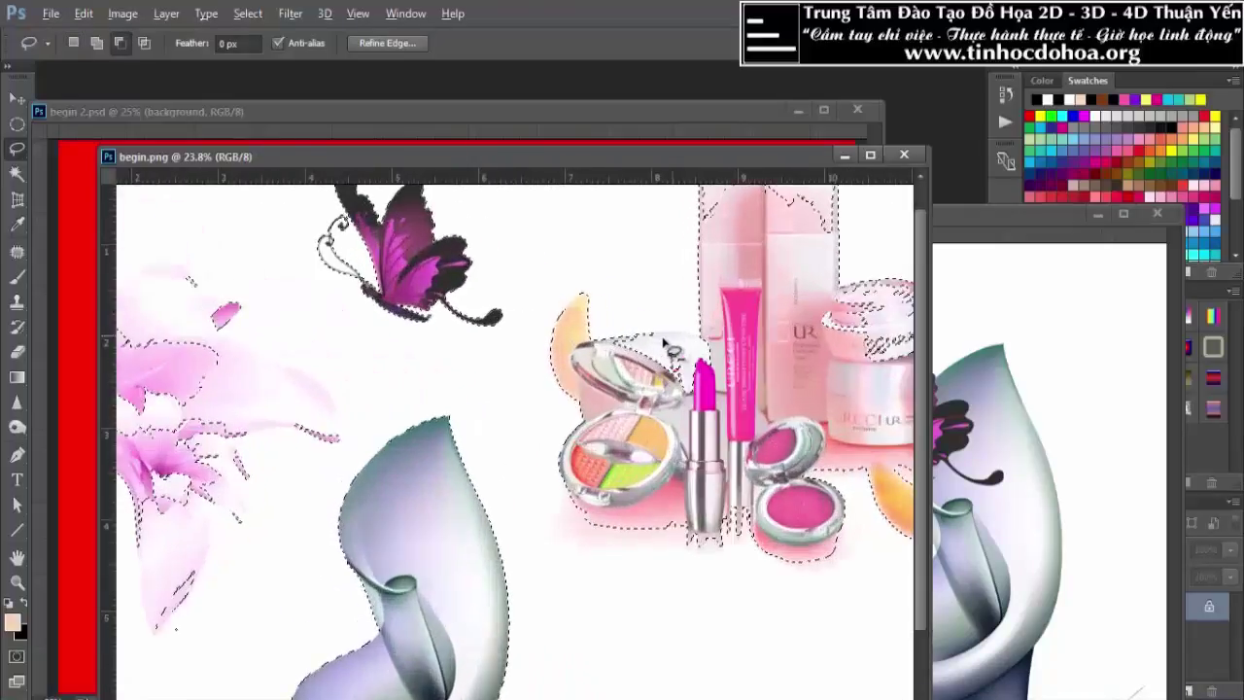
scroll(637, 340, "up", 2, "alt")
scroll(637, 338, "down", 2, "alt")
scroll(627, 359, "down", 2, "alt")
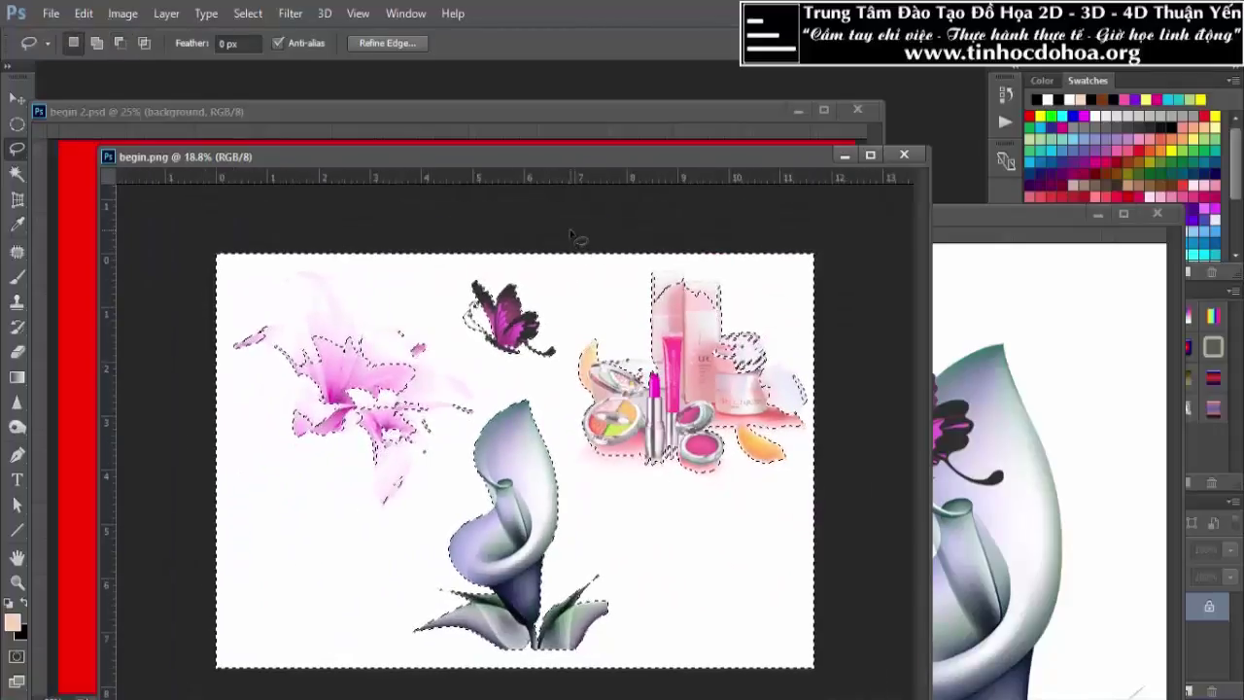
left_click_drag(579, 243, 573, 319)
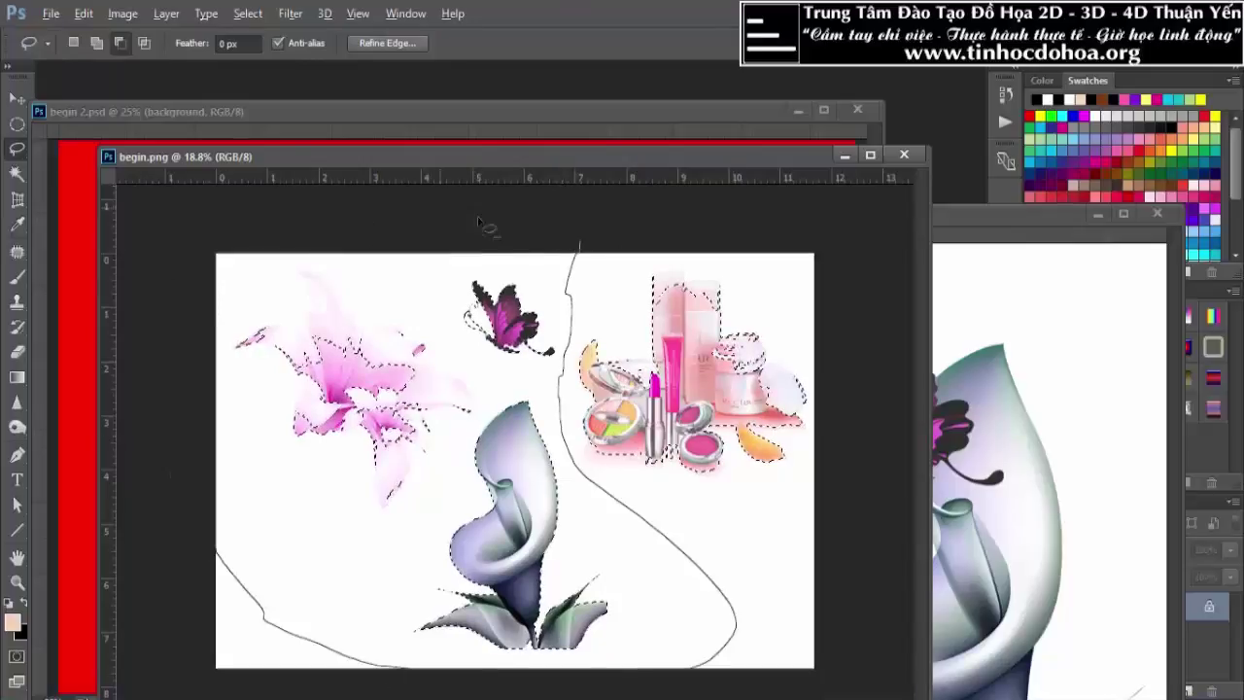
left_click_drag(573, 277, 577, 273)
scroll(753, 368, "up", 3, "alt")
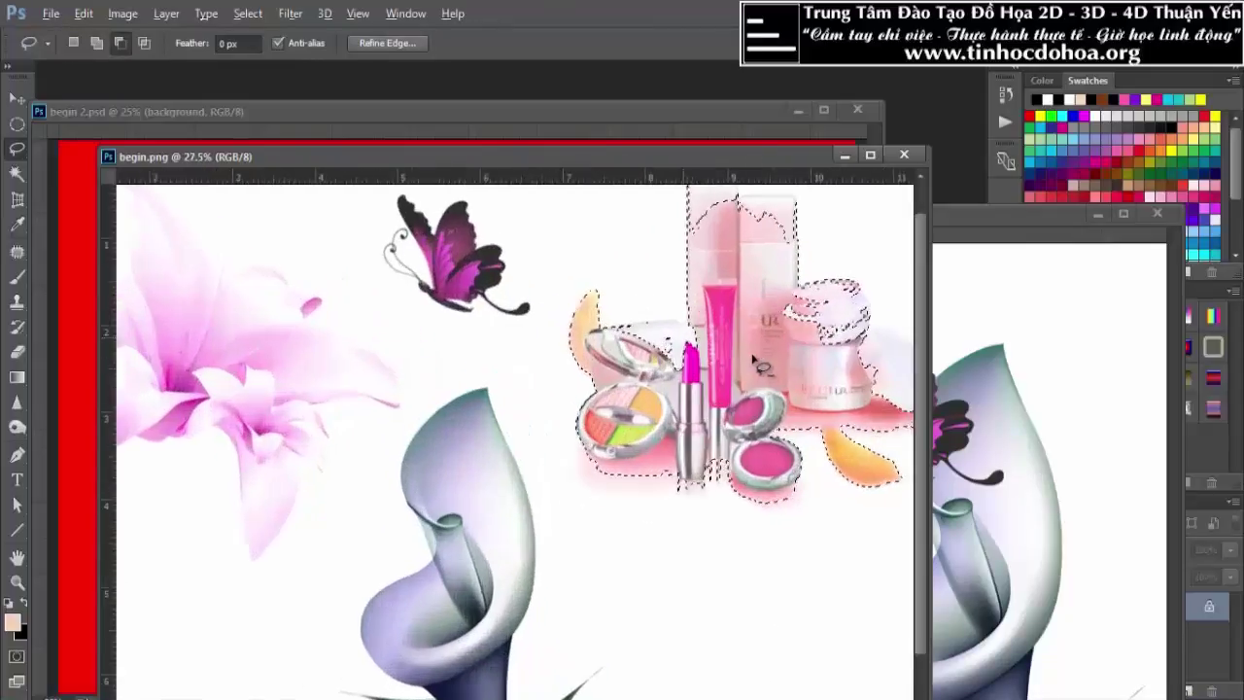
scroll(709, 345, "up", 3, "alt")
Trace the compact box and its lid with a curved Pen path and convert it to a selection
key("p")
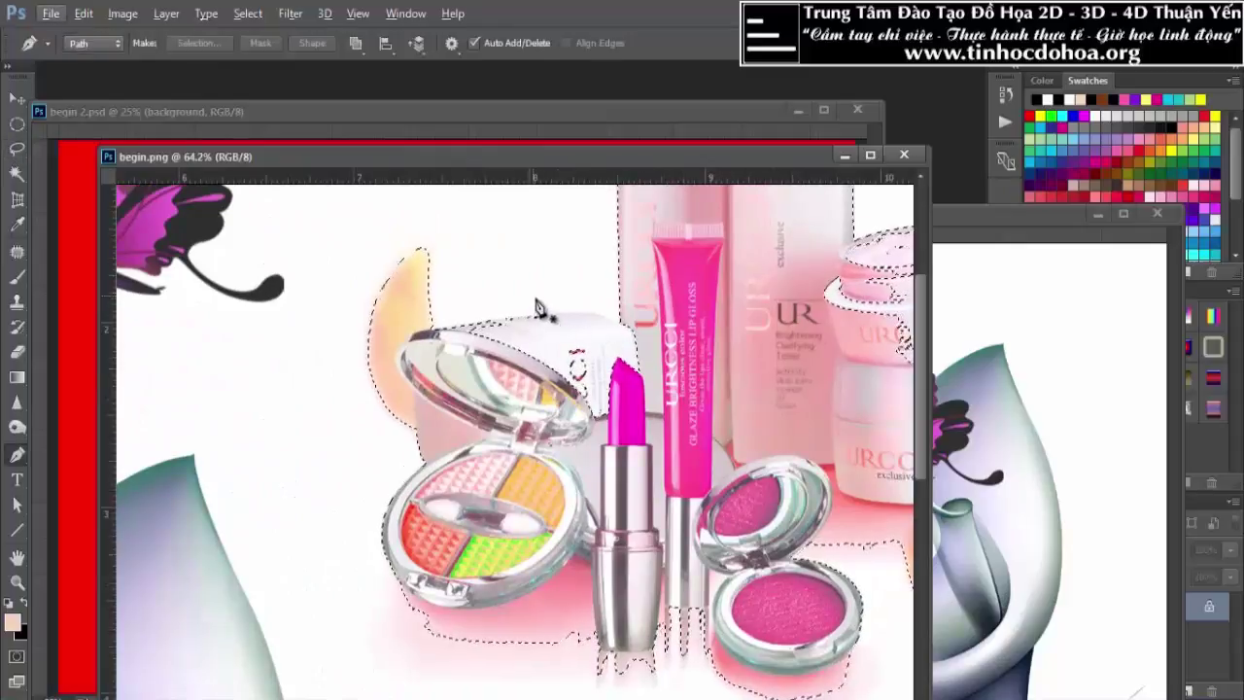
scroll(525, 319, "up", 2, "alt")
scroll(525, 321, "up", 3)
left_click(331, 372)
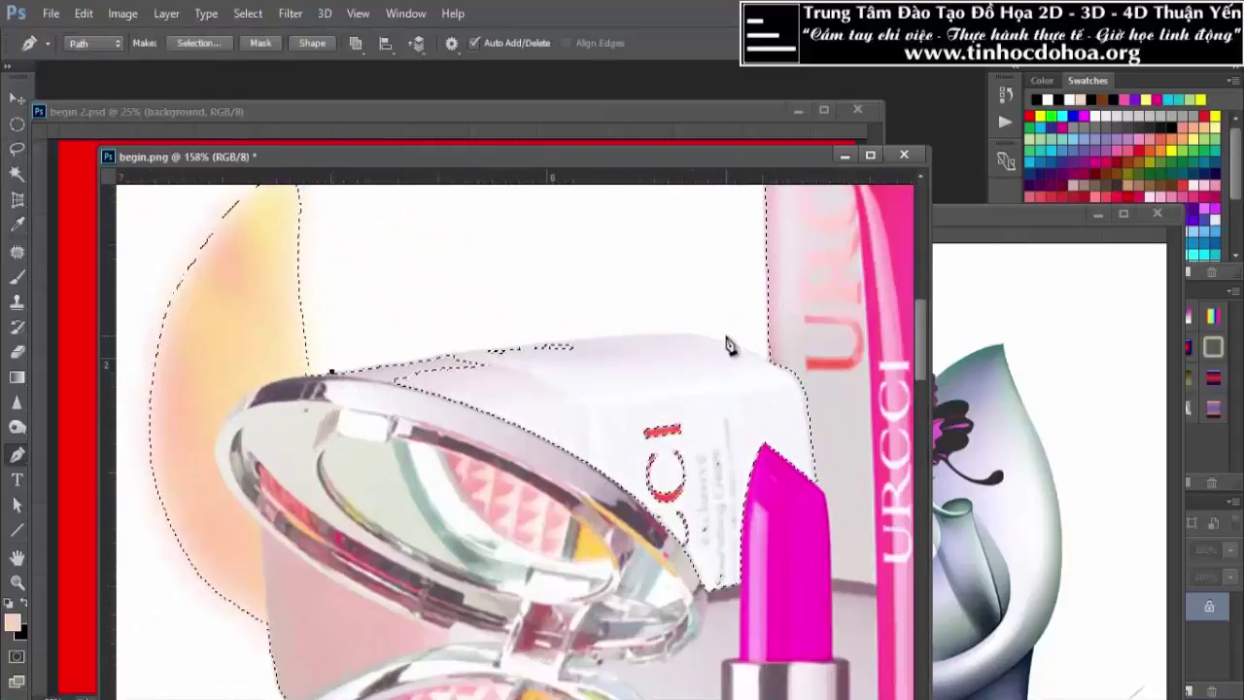
left_click_drag(693, 333, 734, 337)
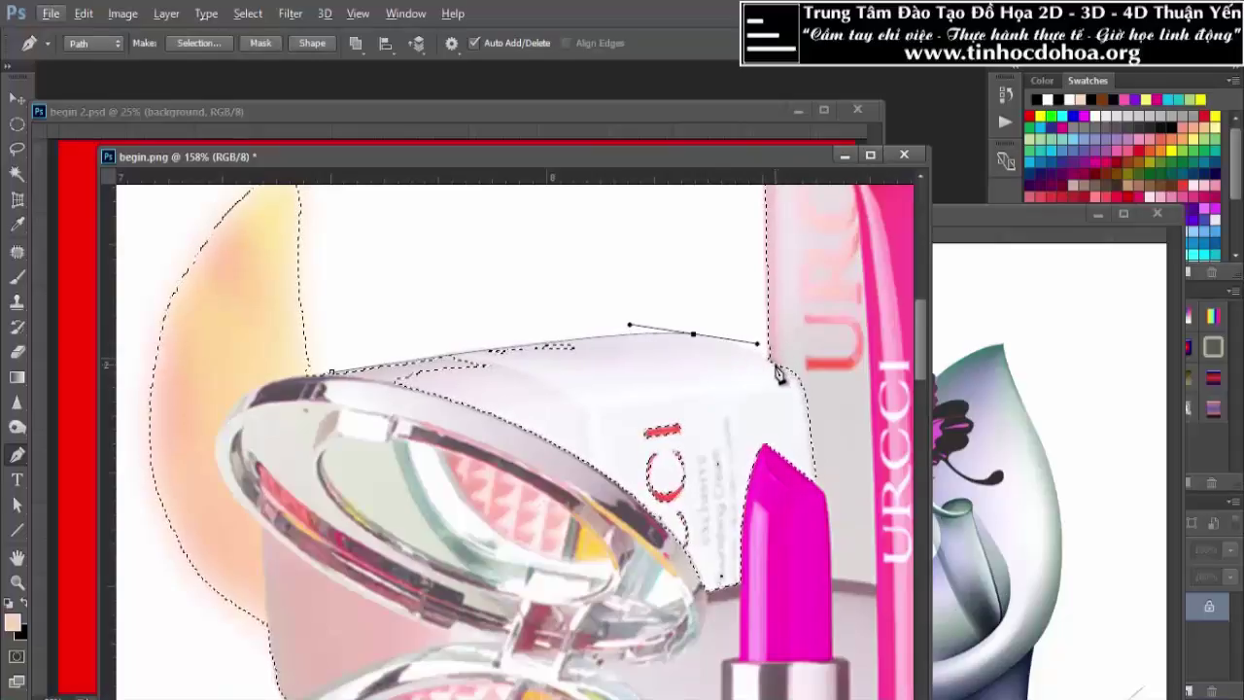
left_click_drag(775, 359, 845, 398)
scroll(700, 402, "down", 1)
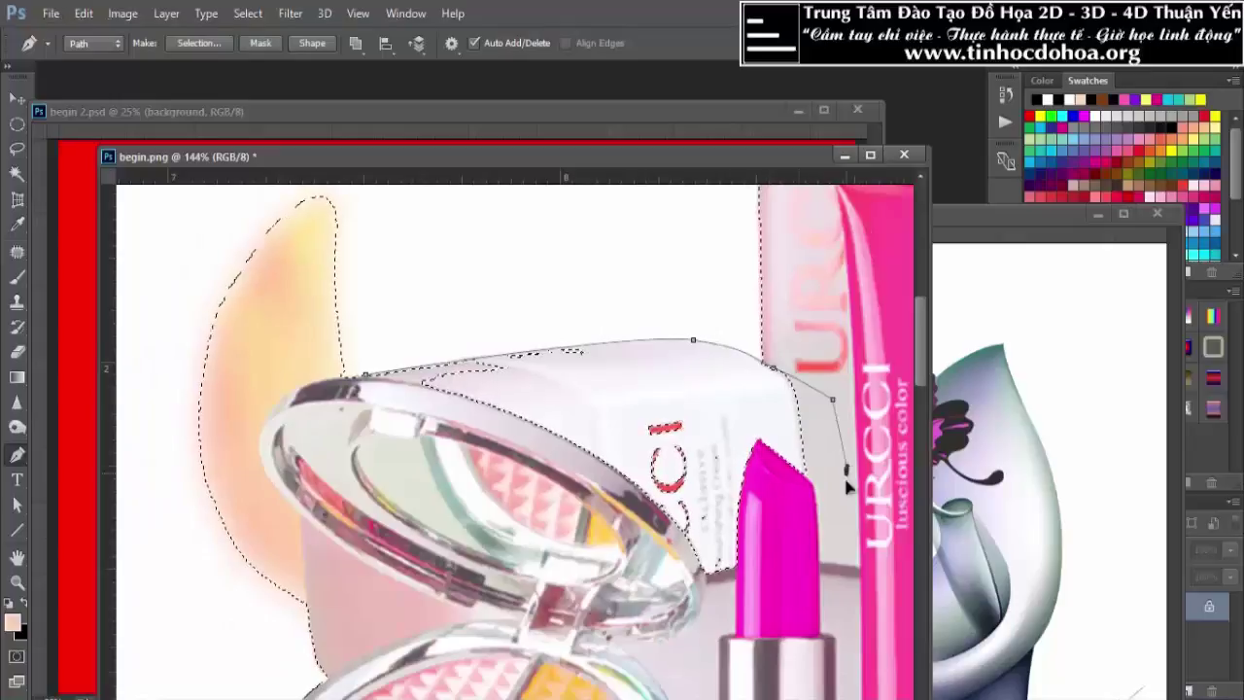
left_click_drag(526, 549, 369, 380)
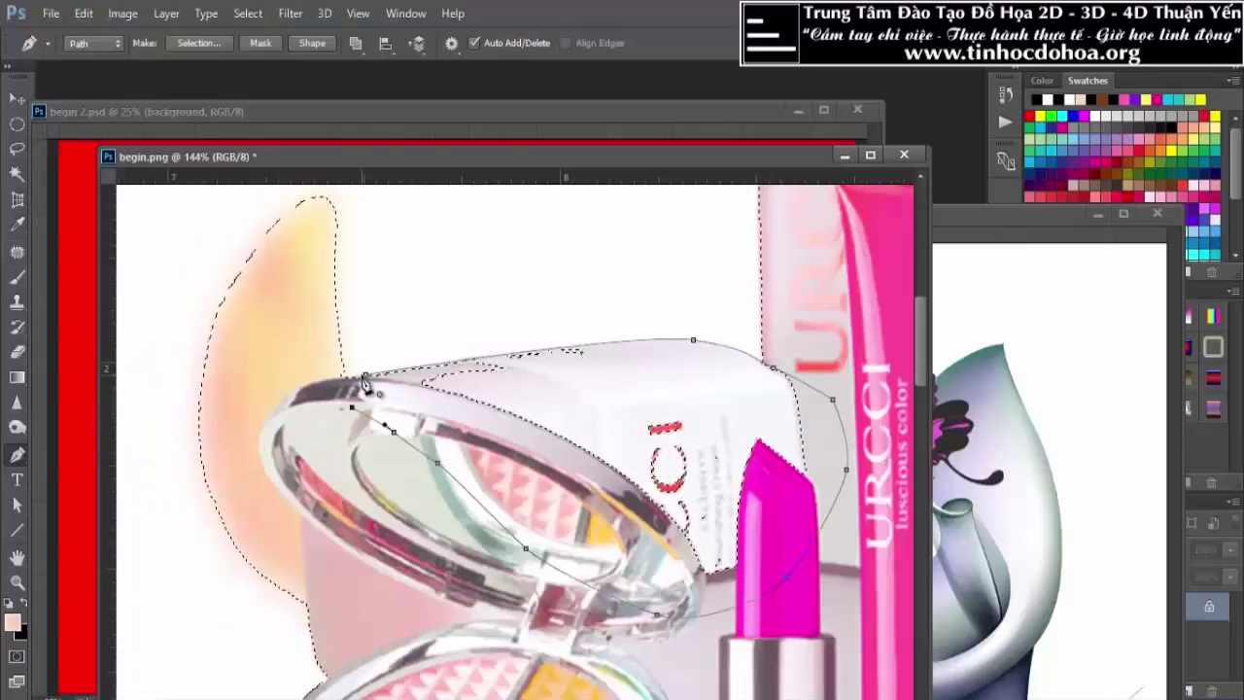
left_click(367, 377)
key("ctrl+Return")
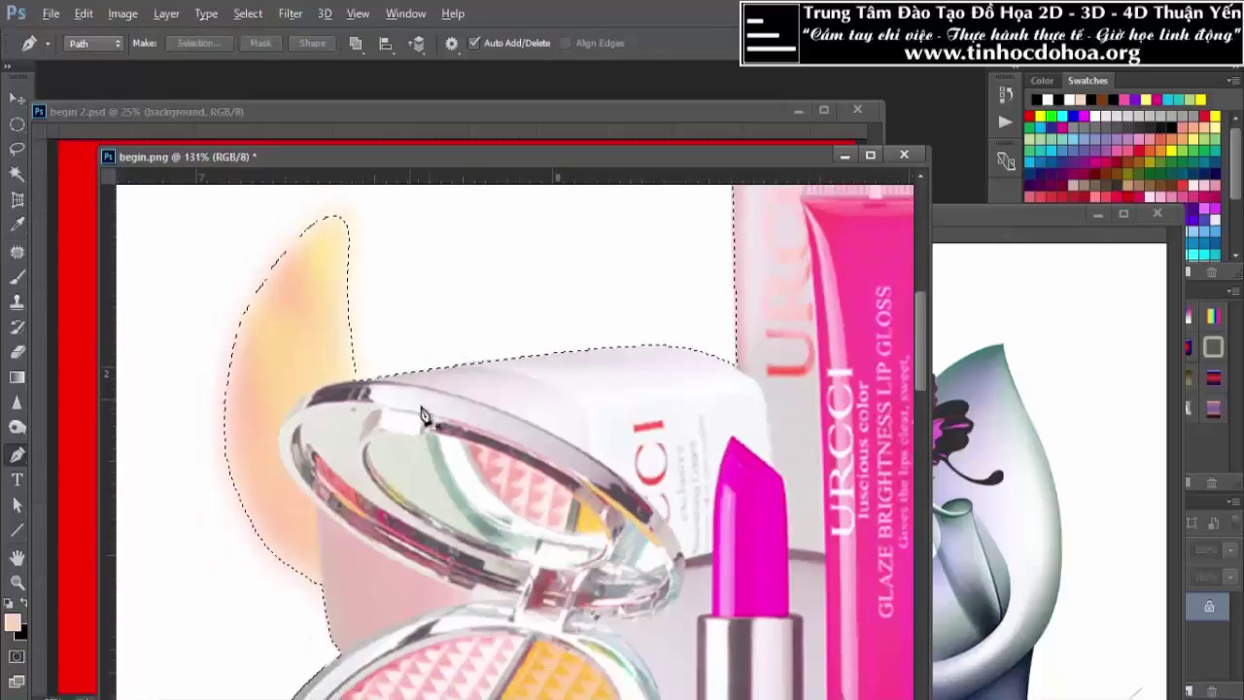
scroll(424, 416, "down", 3)
scroll(424, 416, "down", 3)
scroll(423, 416, "down", 1)
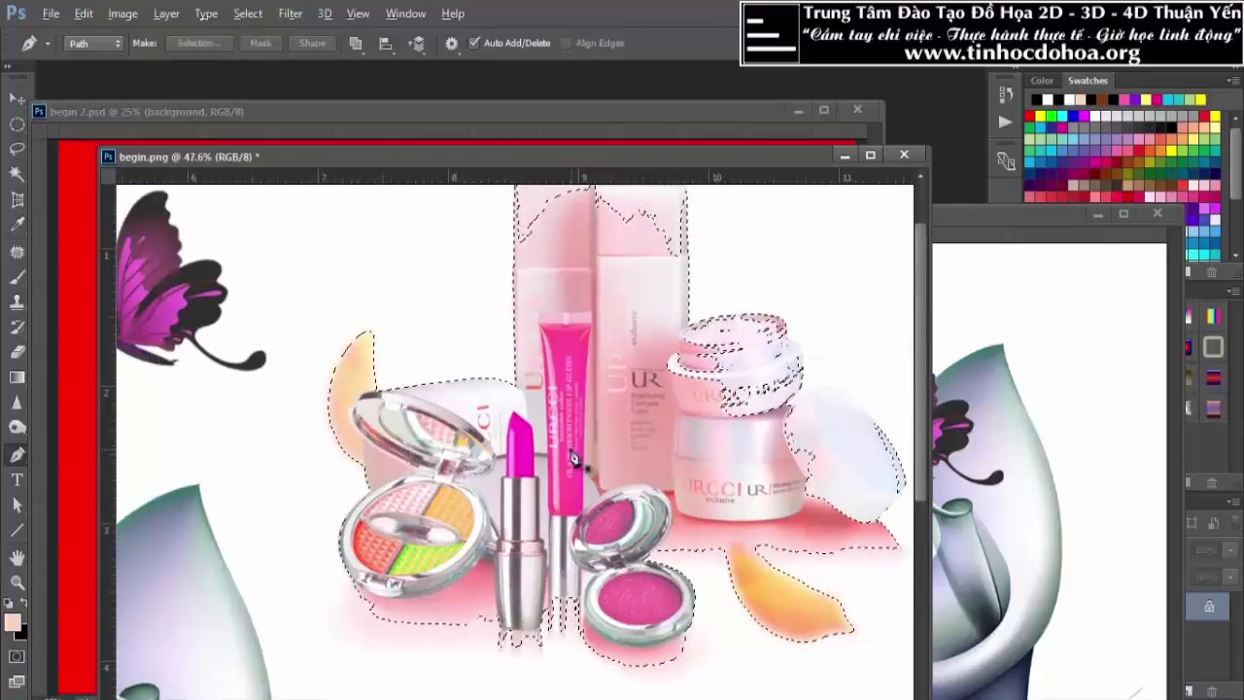
scroll(614, 464, "up", 1)
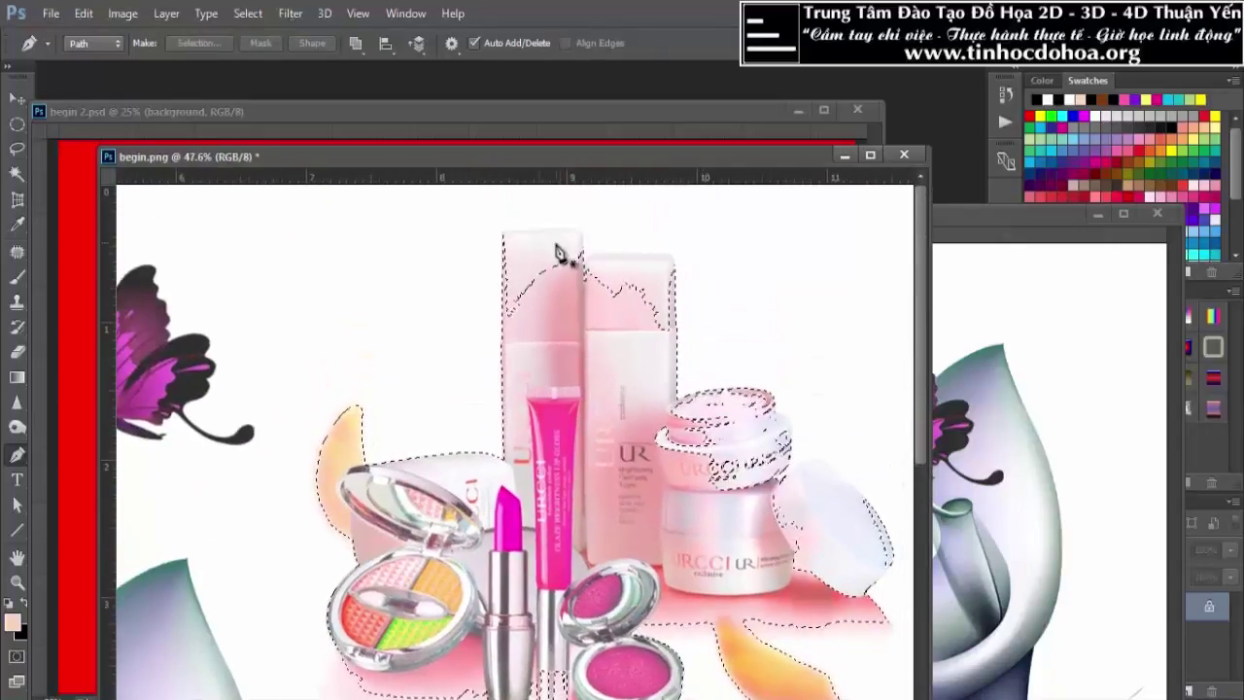
scroll(515, 209, "up", 1)
scroll(515, 209, "up", 2)
scroll(507, 141, "up", 3)
Trace the tall bottle with a Pen path curving along its top, then convert it to a selection
scroll(495, 272, "up", 1)
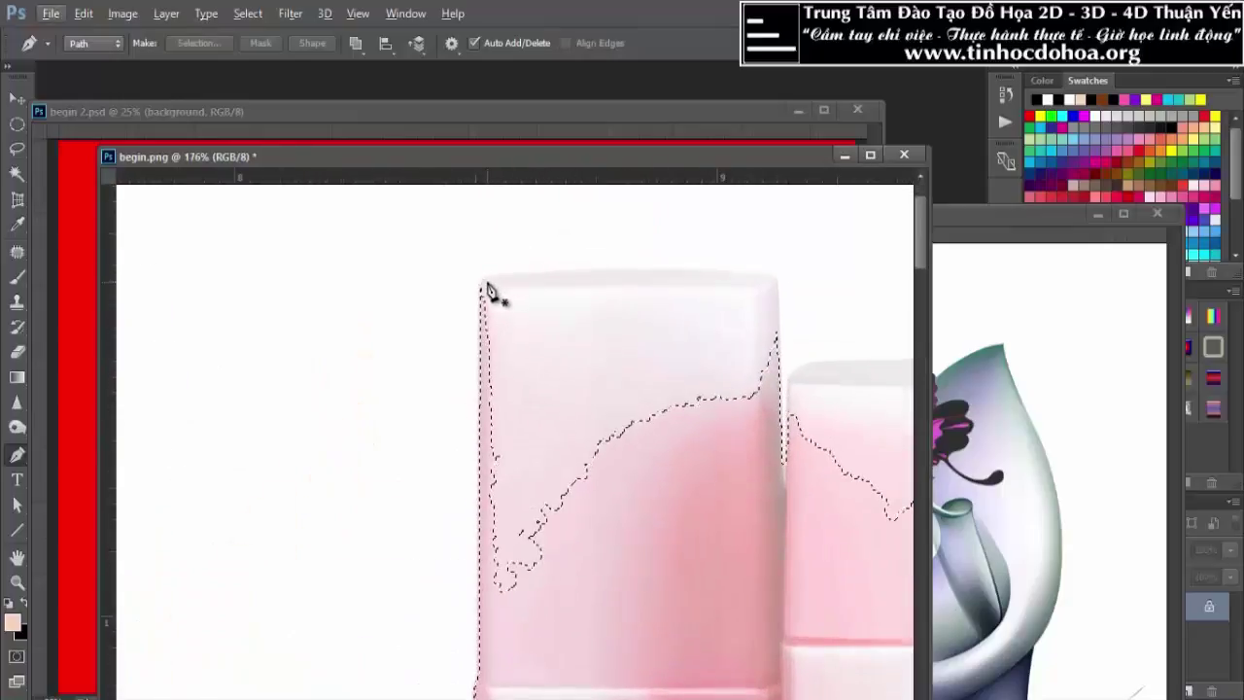
left_click(481, 296)
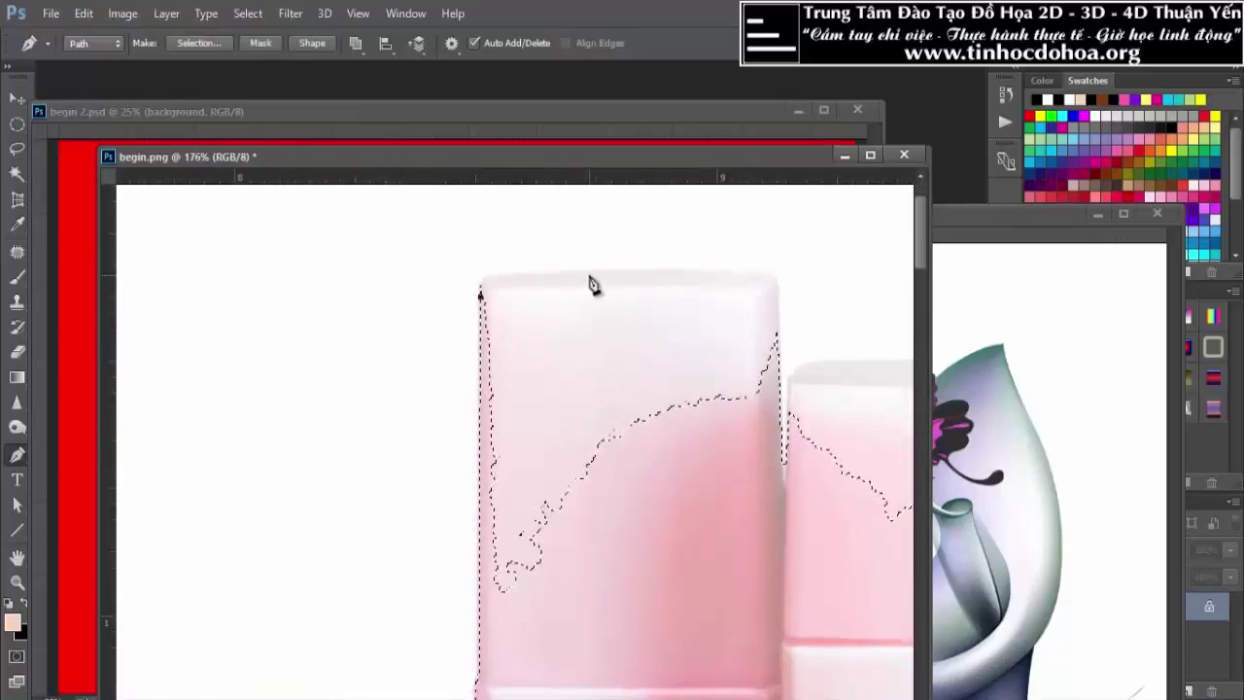
left_click_drag(724, 266, 739, 269)
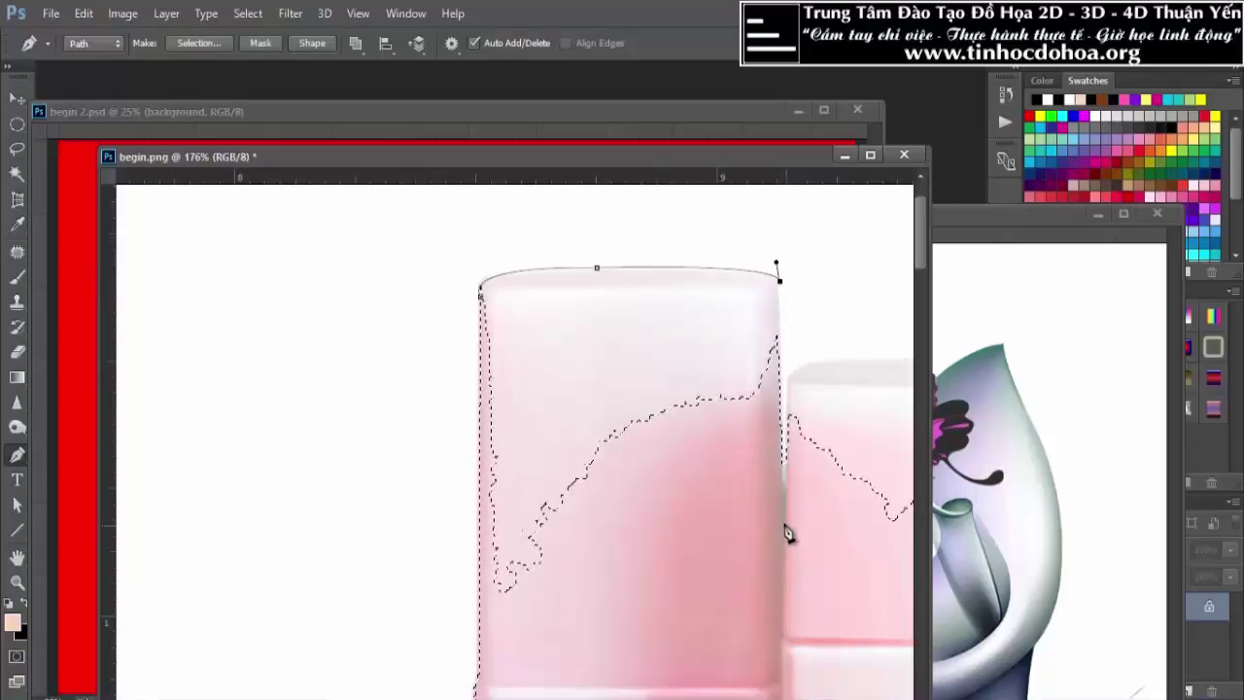
left_click(490, 601)
left_click(482, 413)
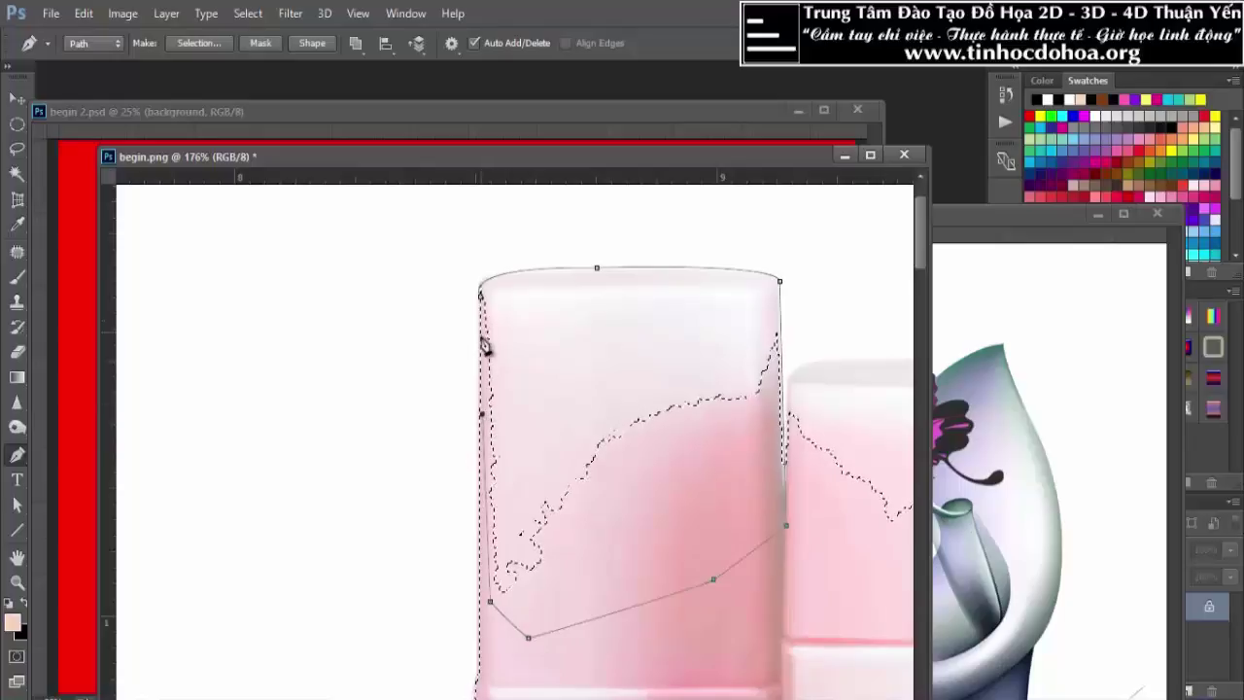
left_click(483, 303)
key("ctrl+Return")
Trace the shorter bottle's right edge and curved top, rounding its top-left corner
scroll(397, 350, "down", 1)
scroll(508, 361, "down", 1)
scroll(749, 327, "up", 1)
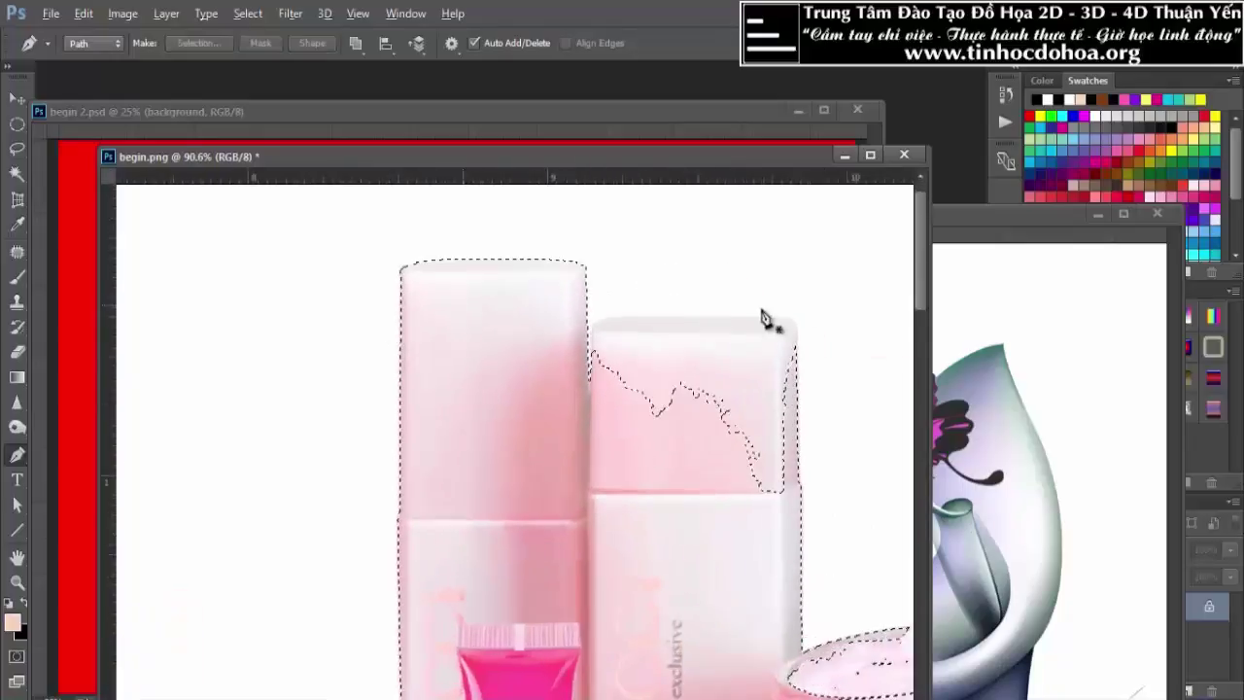
scroll(827, 356, "up", 1)
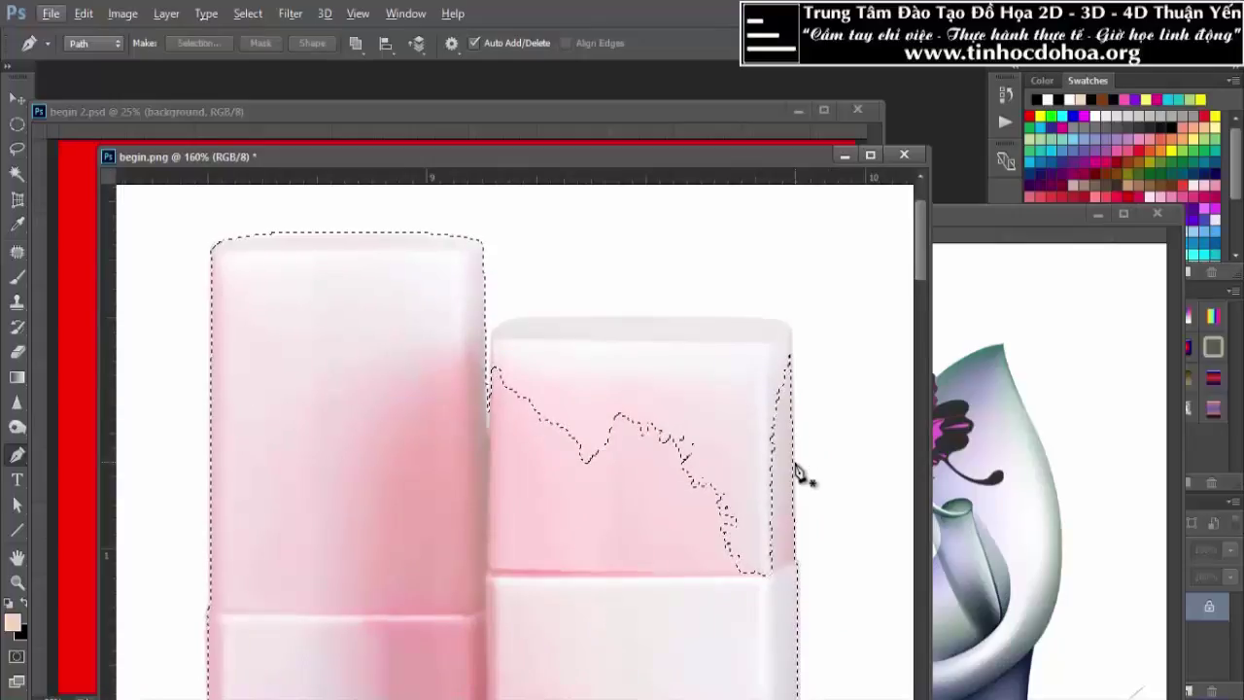
left_click(792, 470)
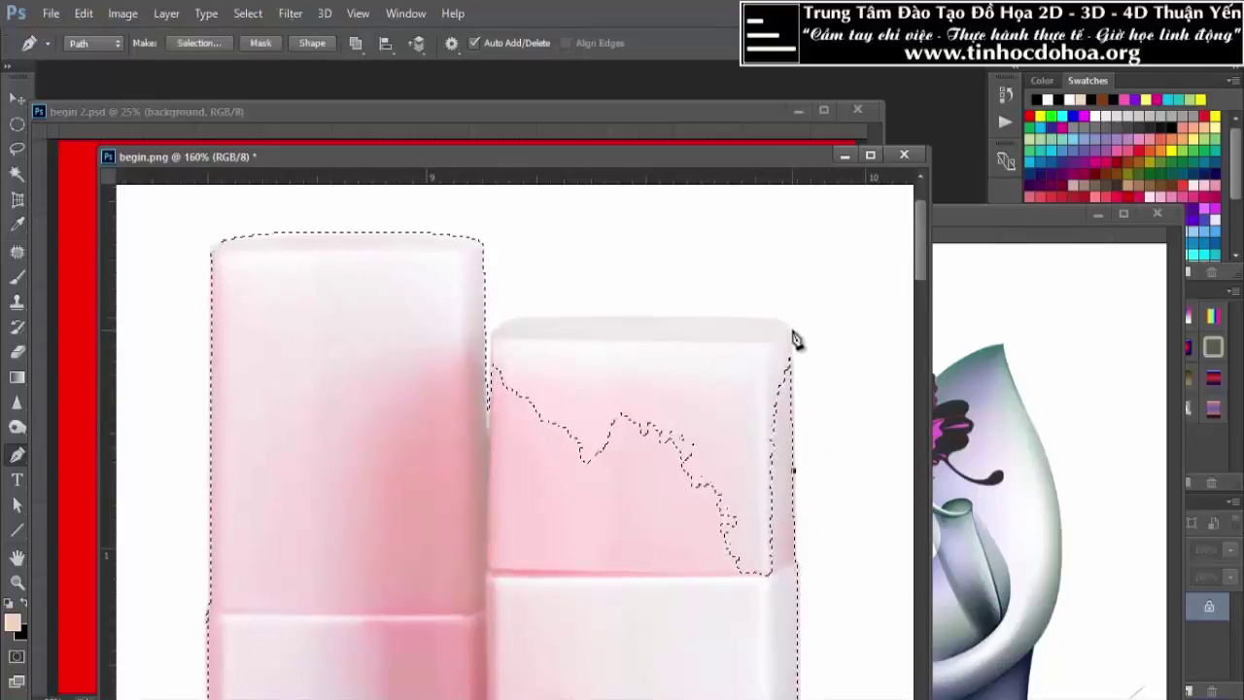
left_click(790, 334)
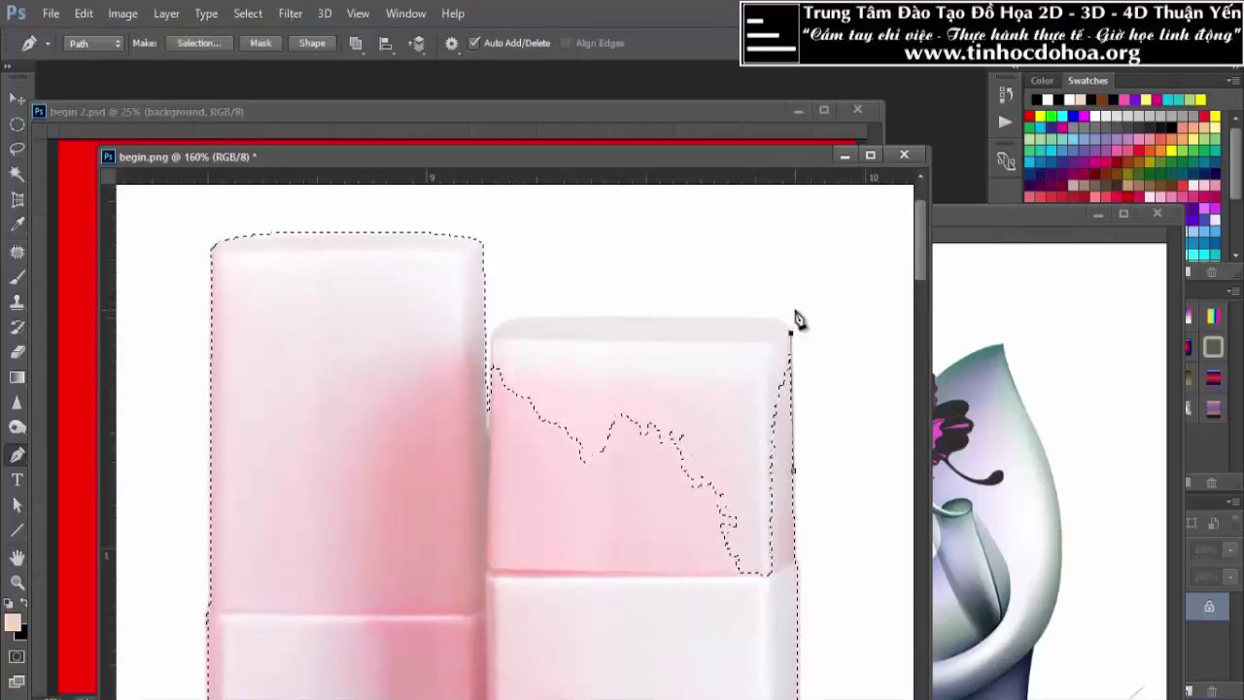
scroll(791, 335, "up", 2)
mouse_move(669, 319)
left_mouse_down()
mouse_move(515, 326)
mouse_move(529, 330)
left_mouse_up()
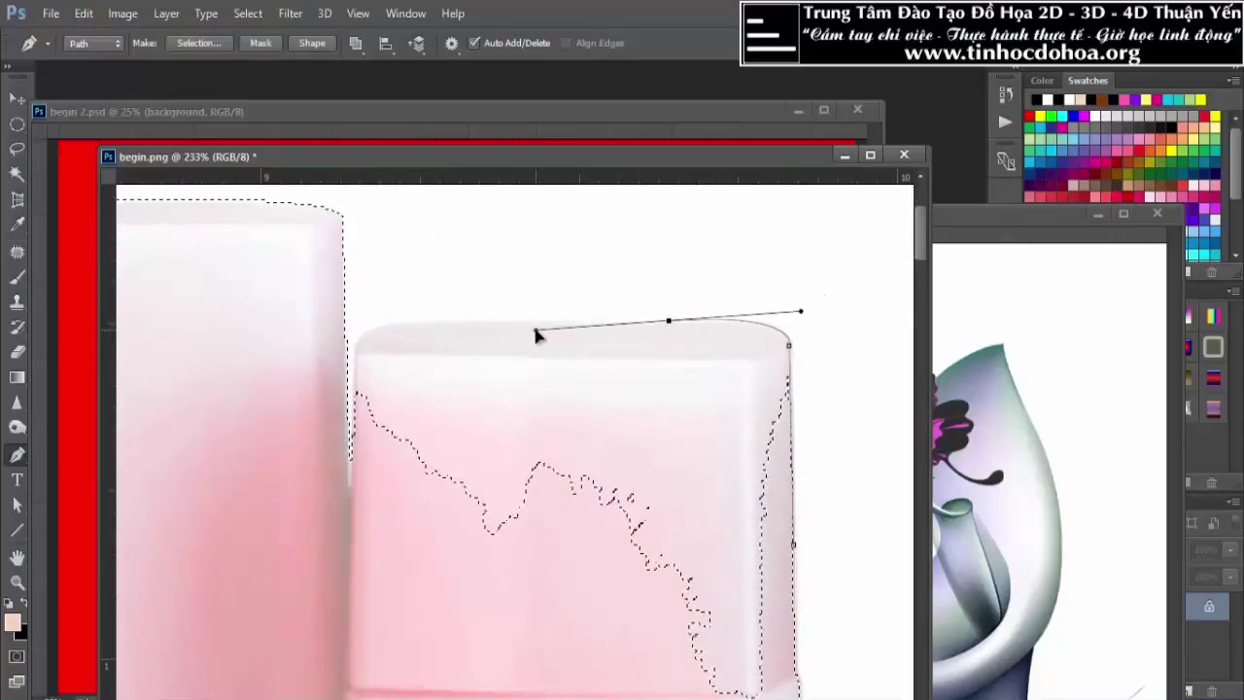
left_click(668, 320, "alt")
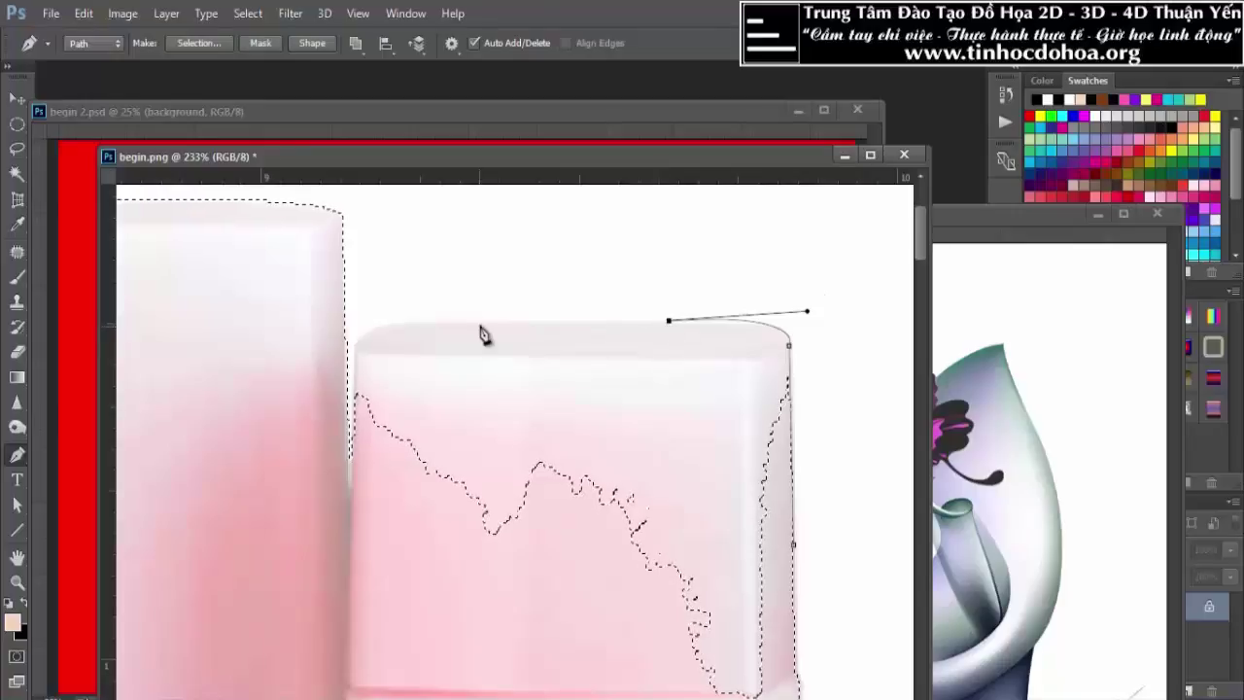
left_click(393, 323)
left_click_drag(388, 325, 380, 328)
left_click(393, 324, "alt")
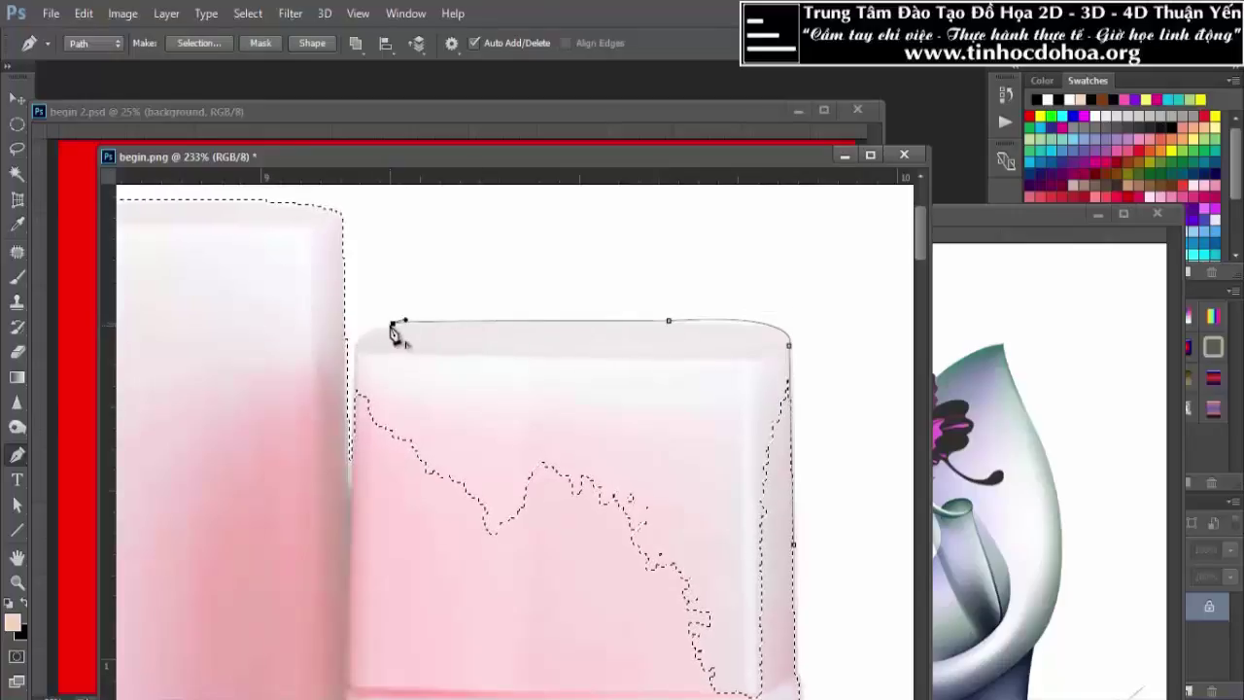
Continue the path down the bottle's left side and bottom corner, then add it to the selection
left_click(352, 485)
left_click_drag(345, 587, 356, 677)
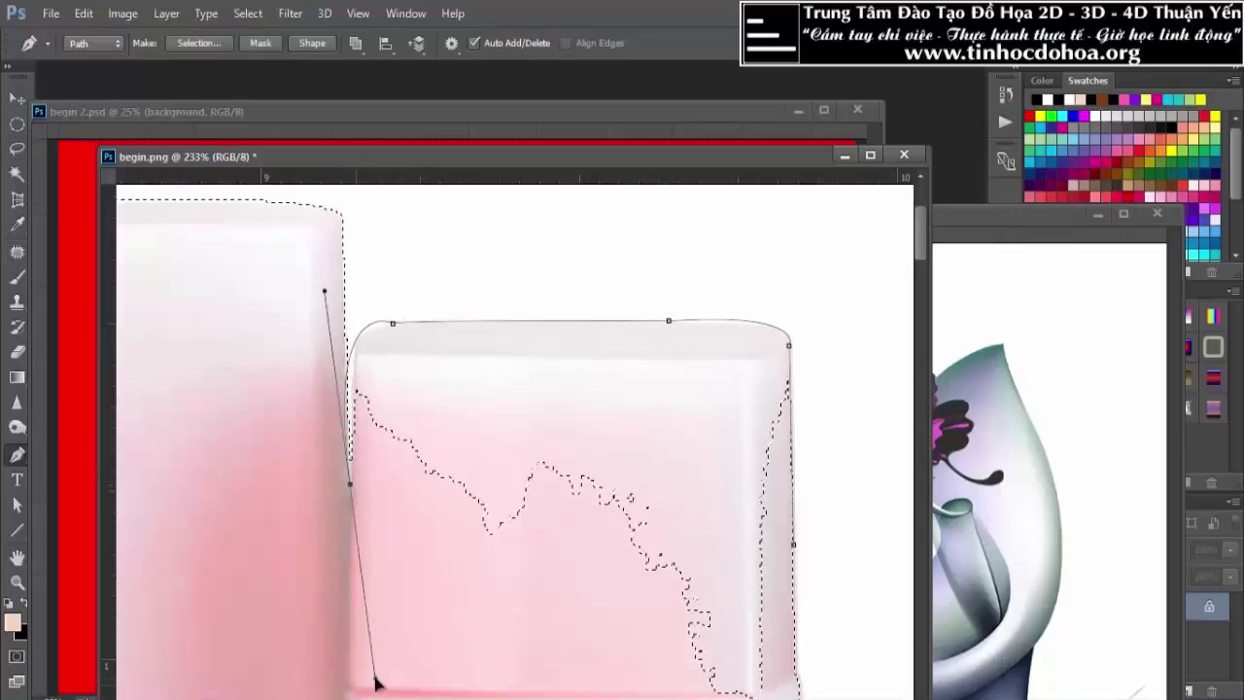
scroll(367, 377, "up", 2)
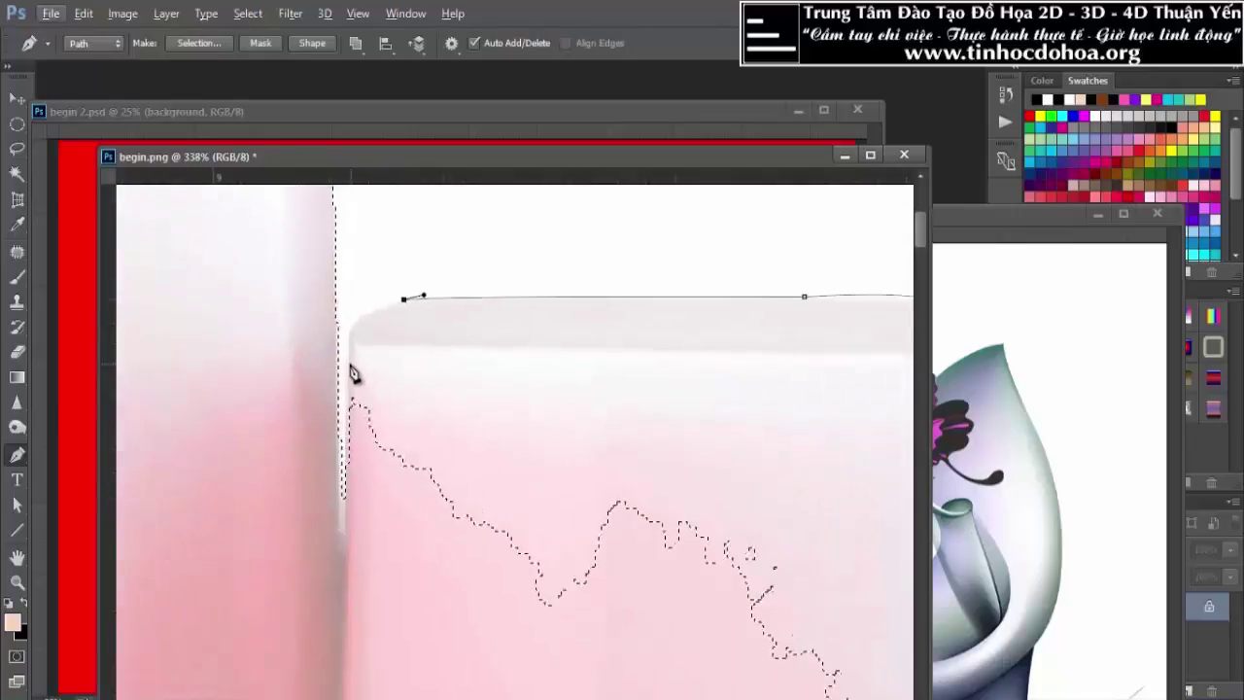
left_click_drag(349, 369, 350, 420)
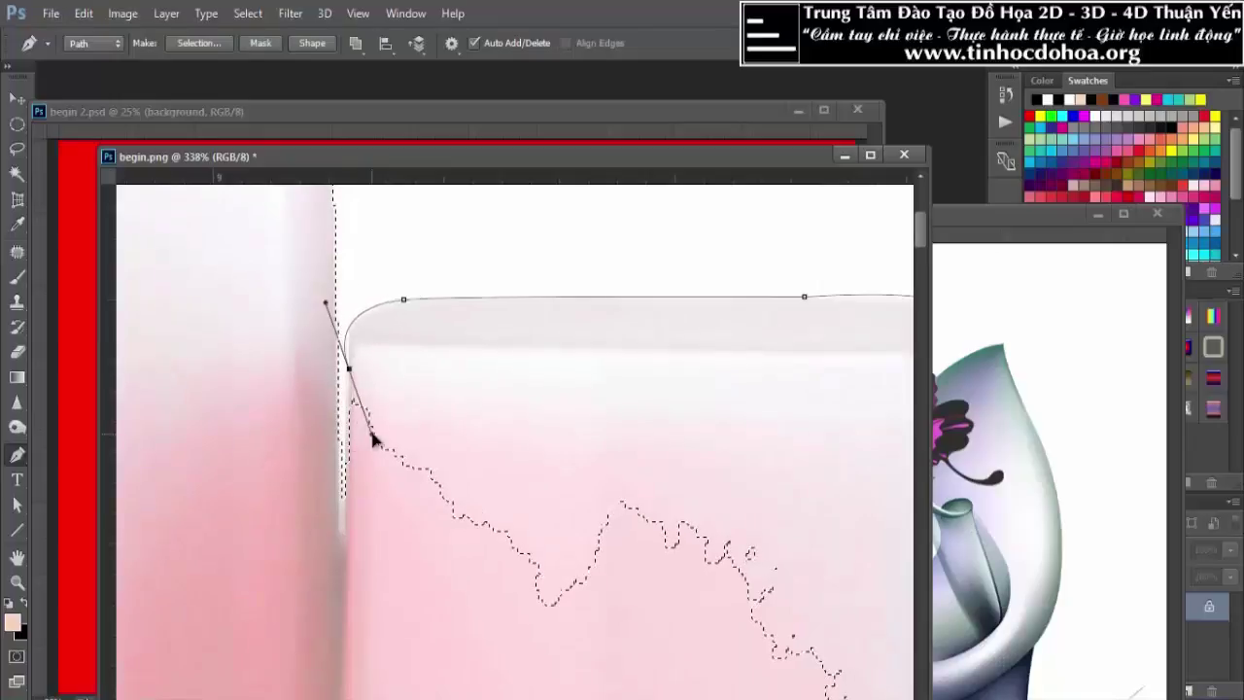
left_click(349, 369, "alt")
left_click(343, 531)
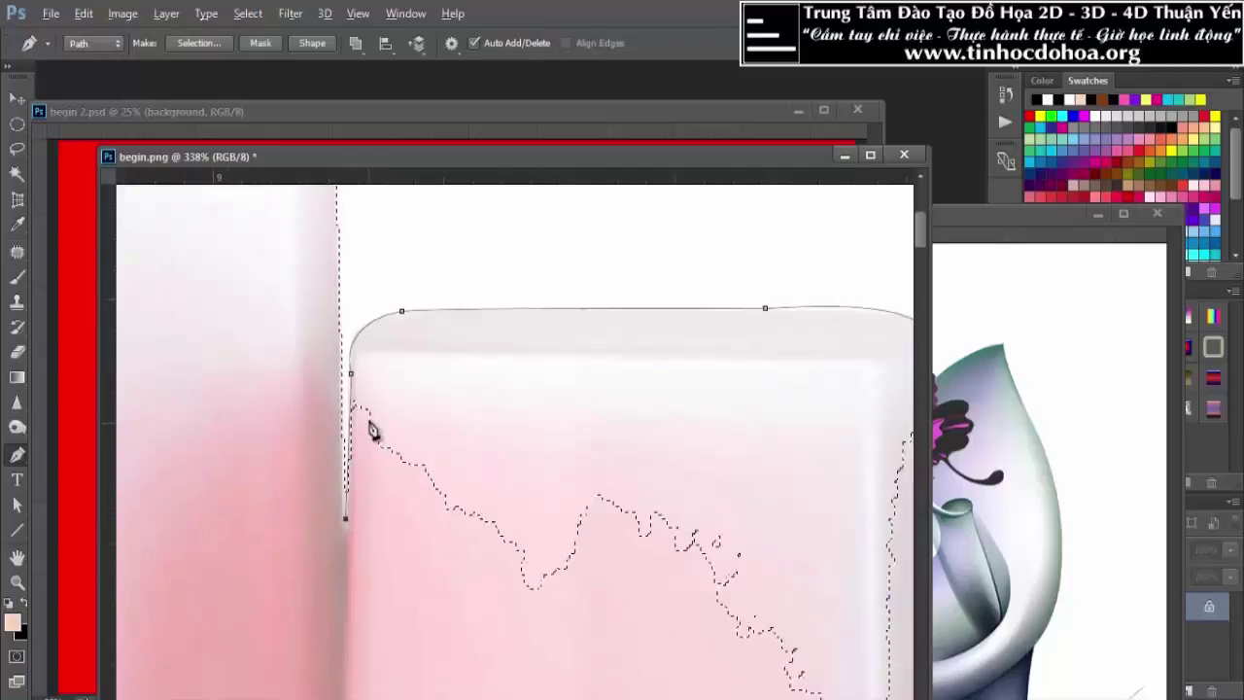
scroll(377, 387, "down", 3)
left_click(466, 589)
left_click_drag(524, 637, 541, 638)
left_click(632, 620)
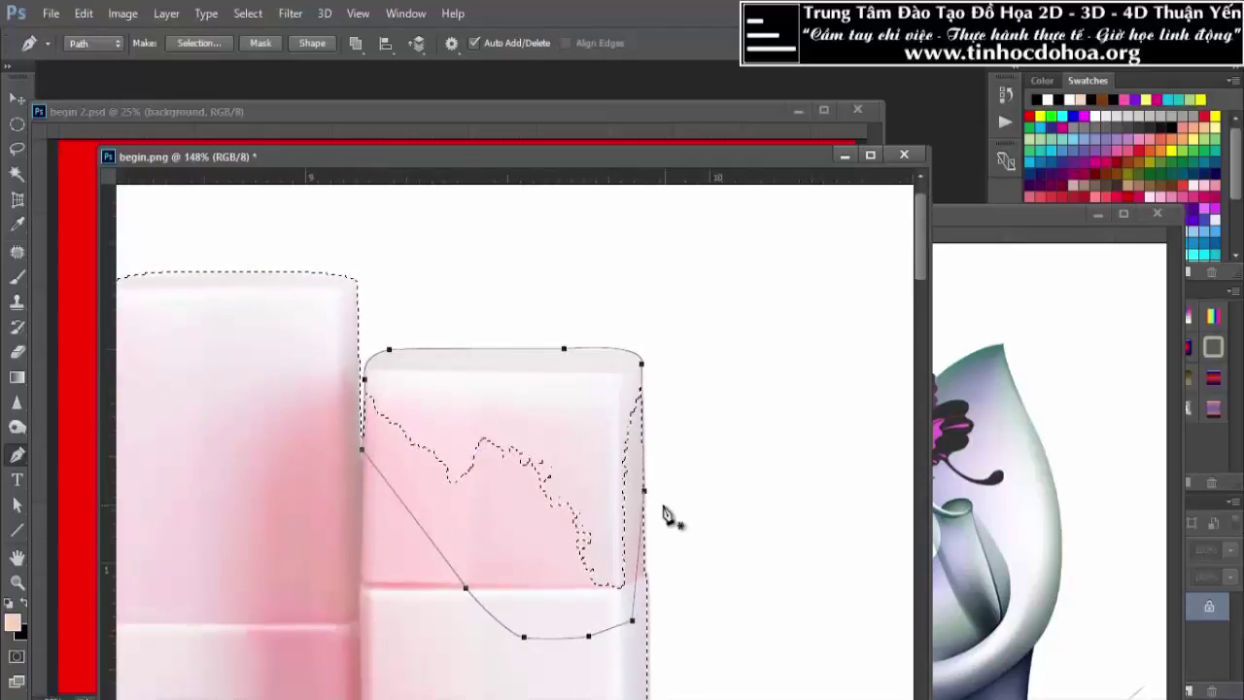
key("ctrl+shift+Return")
scroll(665, 467, "down", 2)
scroll(709, 457, "down", 2)
scroll(778, 456, "down", 2)
scroll(846, 457, "down", 2)
scroll(835, 408, "up", 2)
scroll(825, 339, "up", 2)
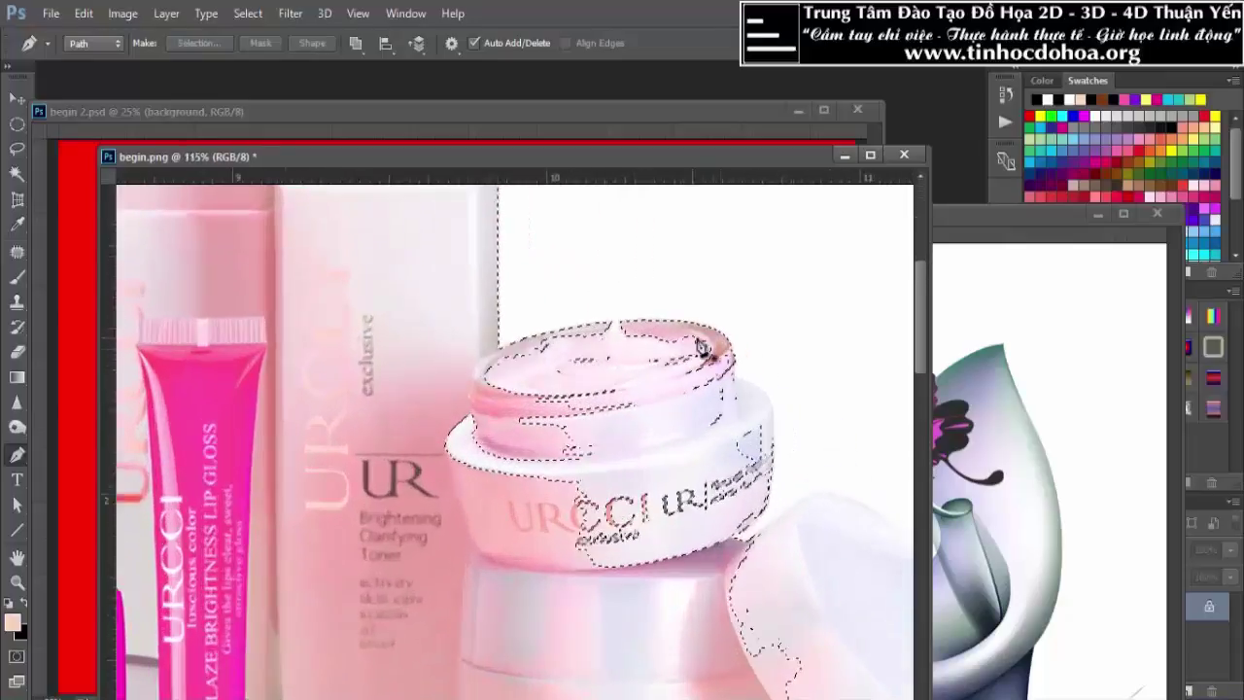
Lasso out the jagged inner area, then add the whole cream jar and its rim sliver
left_click(17, 148)
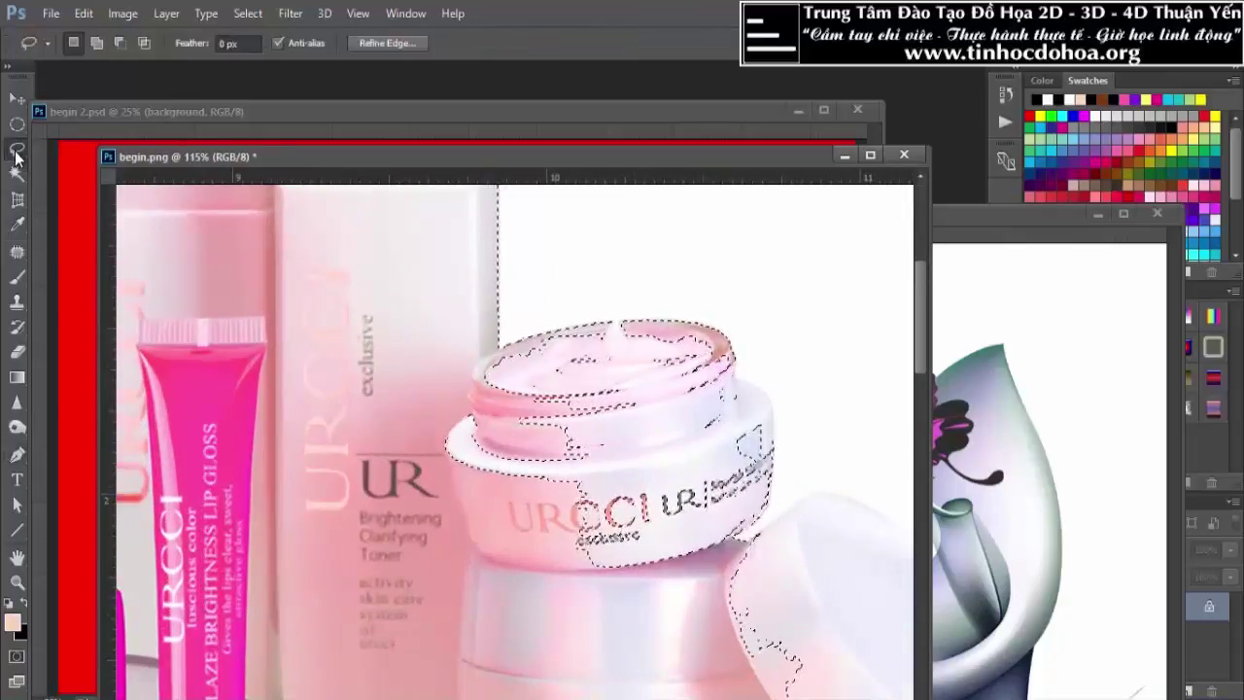
key("alt")
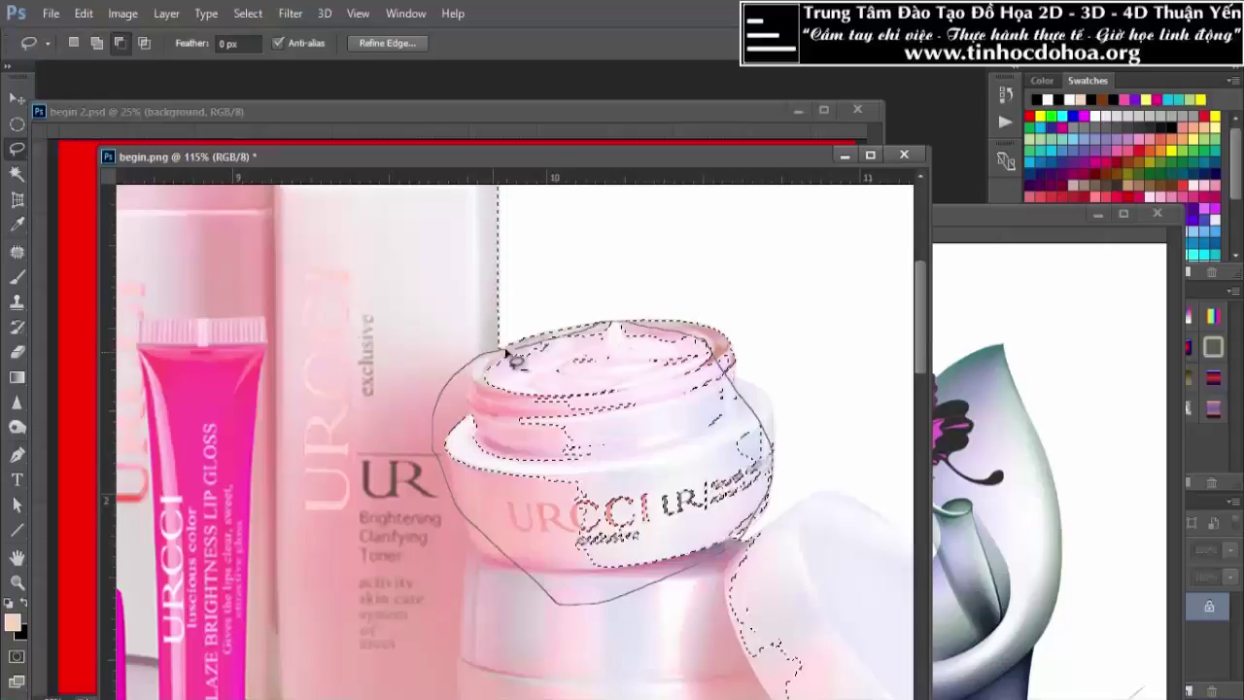
left_click_drag(507, 356, 506, 352)
key("shift")
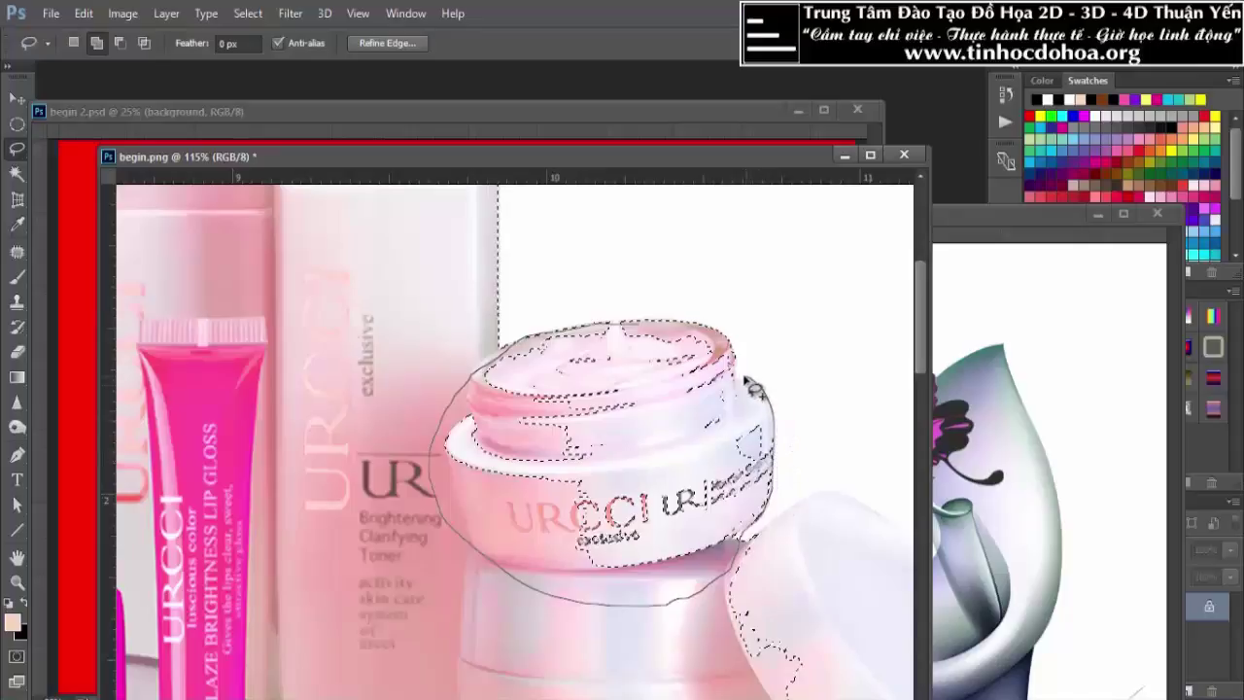
left_click_drag(698, 335, 575, 348)
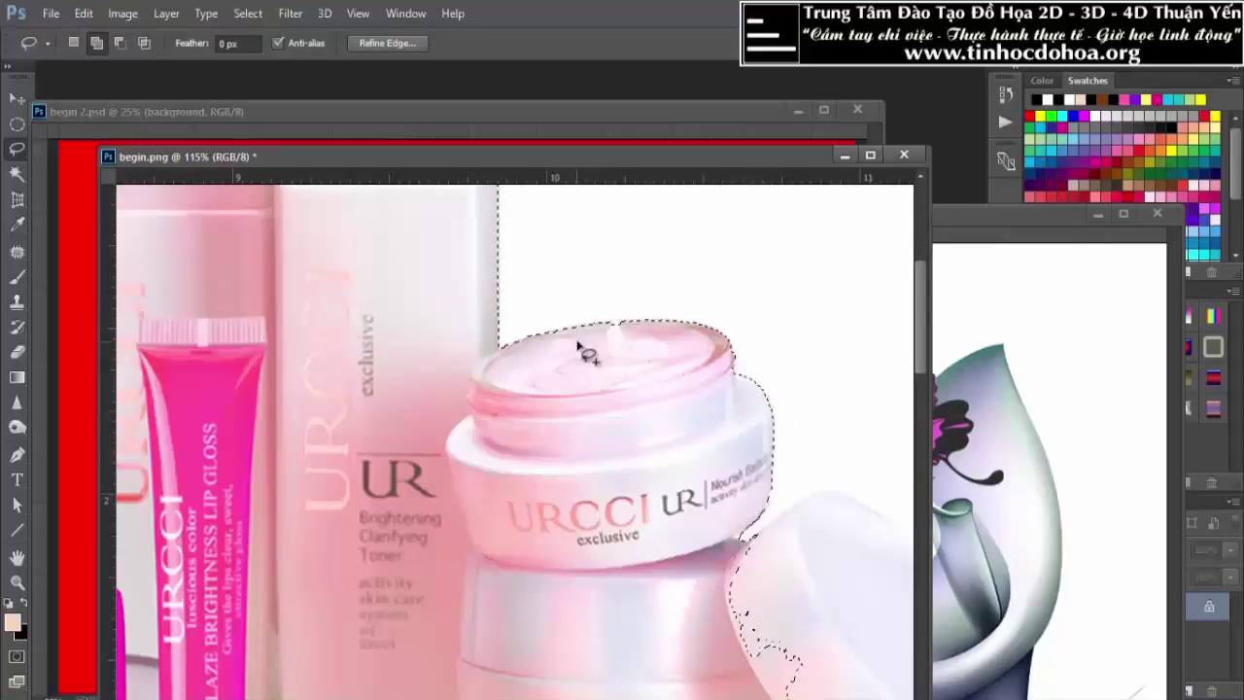
scroll(610, 350, "up", 2)
scroll(748, 374, "up", 2)
scroll(741, 369, "up", 5)
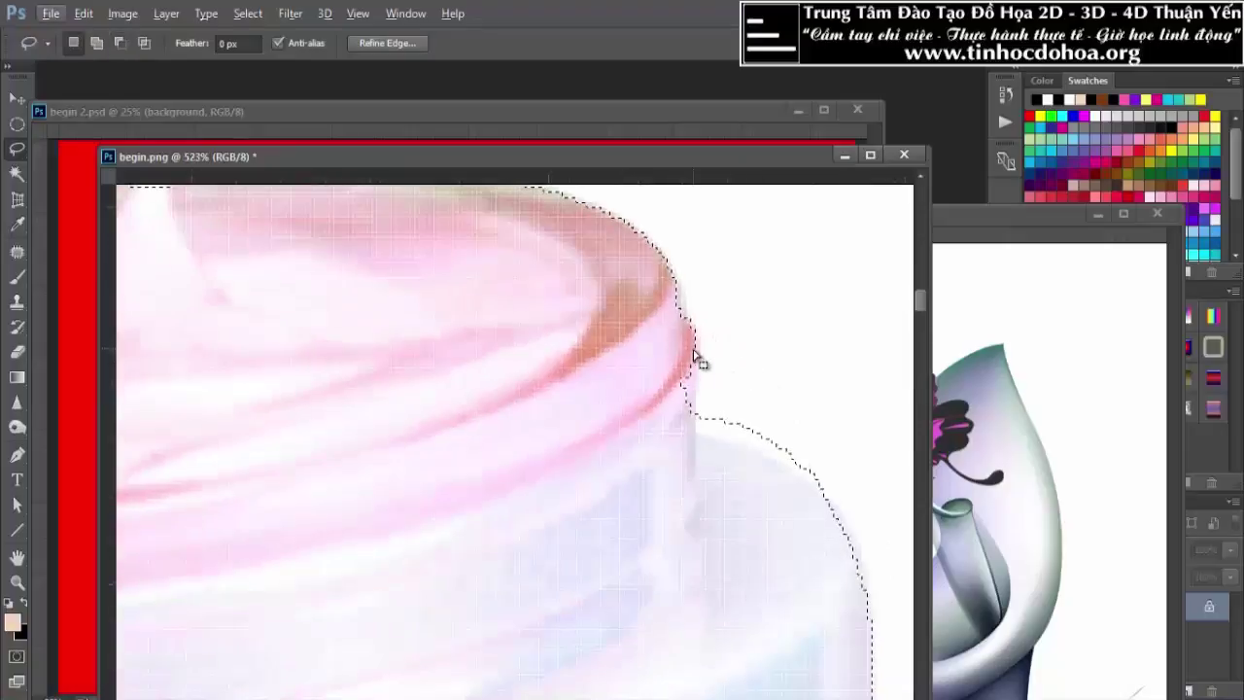
left_click_drag(681, 282, 695, 331)
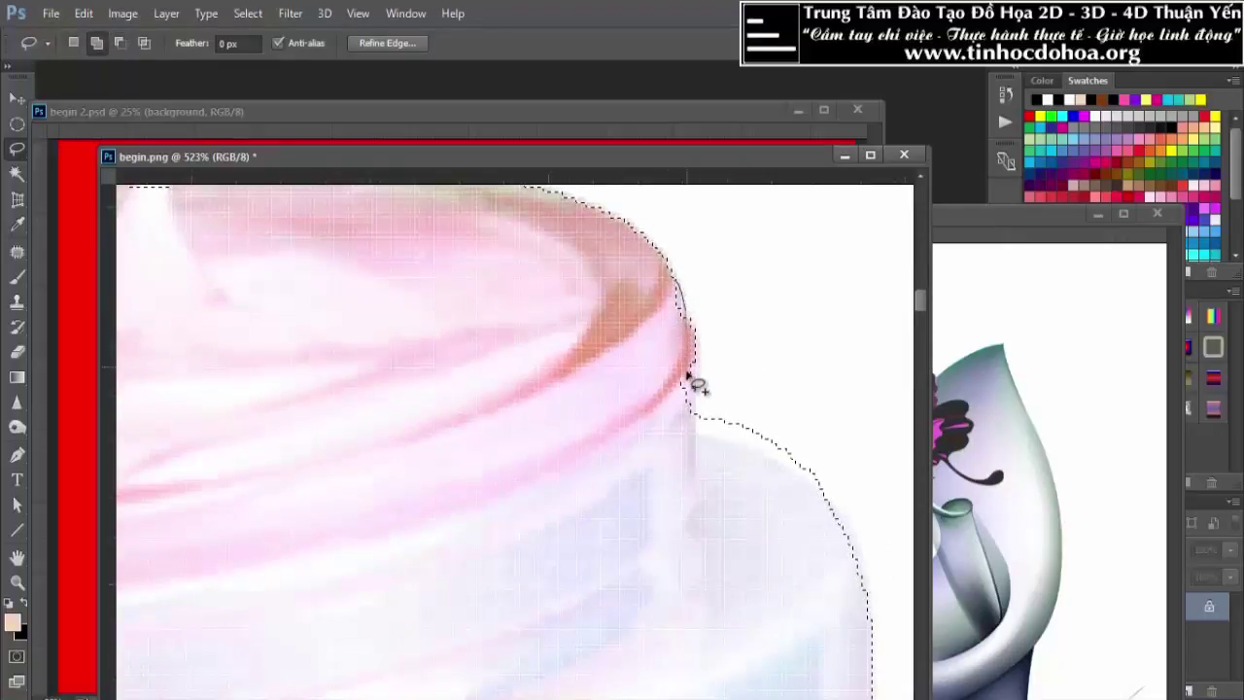
left_click_drag(705, 443, 707, 439)
Trim excess background off the jar edge and smooth the selection along its side
key("alt")
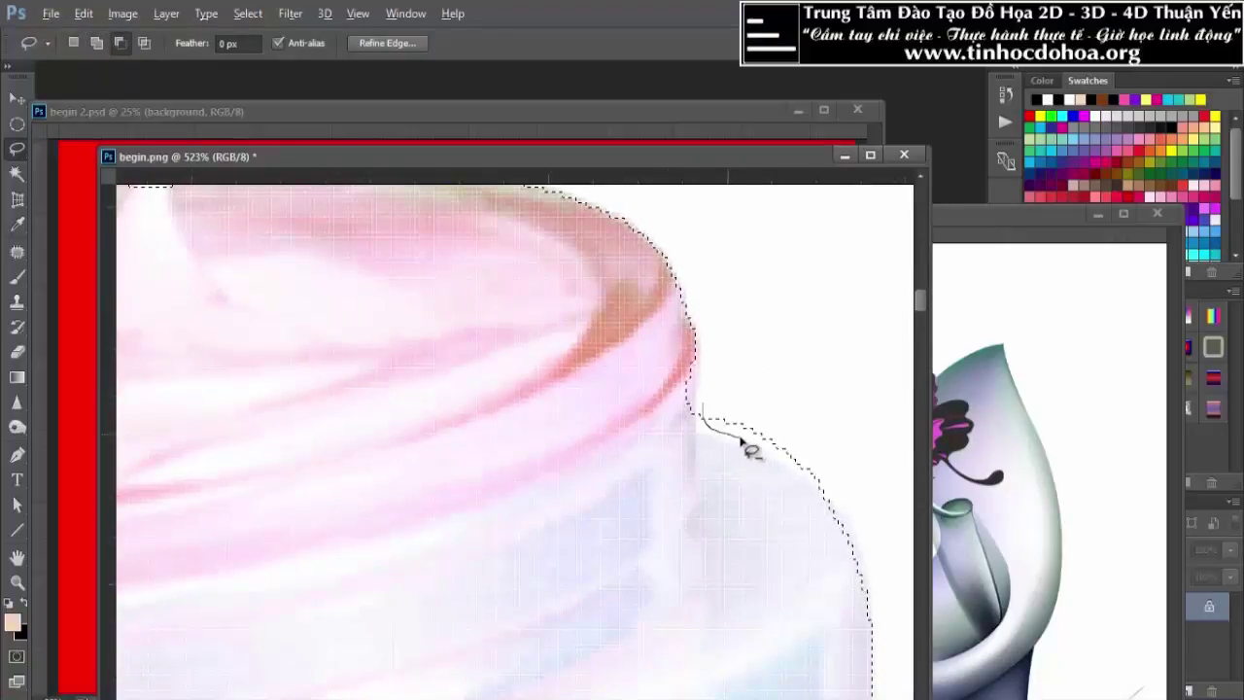
left_click_drag(853, 494, 856, 495)
key("shift")
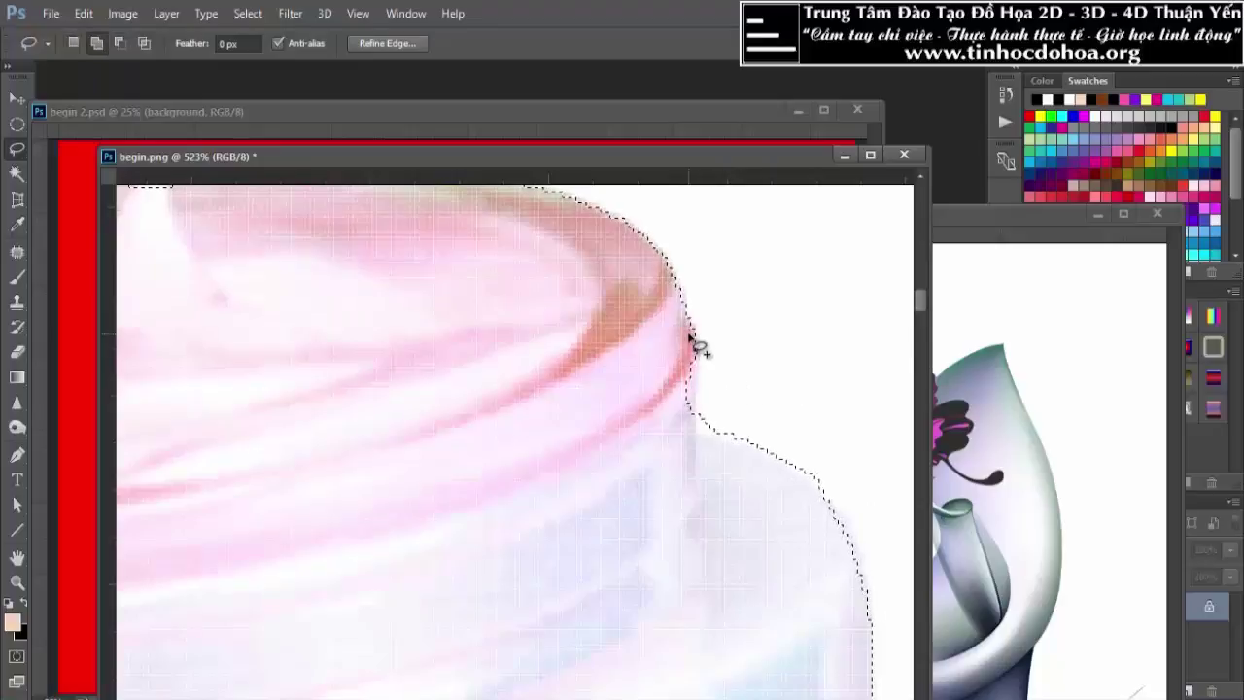
left_click_drag(646, 385, 646, 387)
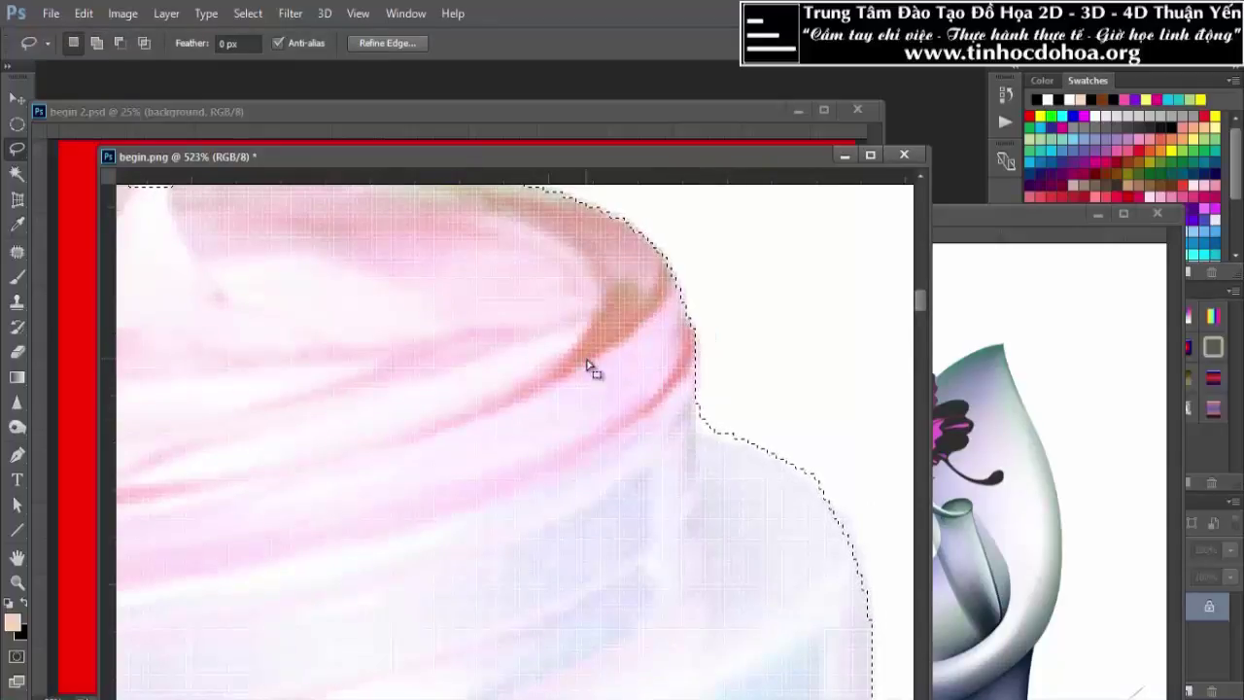
scroll(583, 282, "down", 3)
scroll(577, 331, "down", 3)
scroll(544, 467, "down", 2)
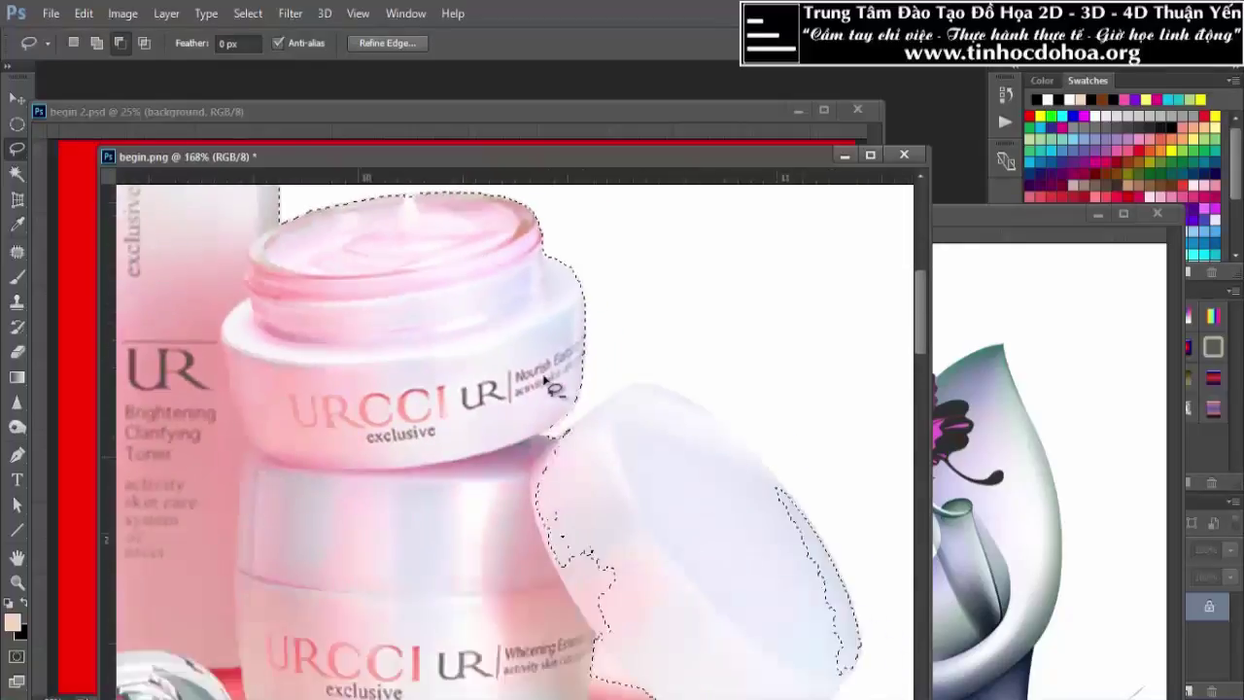
scroll(602, 418, "down", 2)
scroll(661, 379, "down", 1)
Trim the selection along the lid edge, then add the whole tilted lid
left_click_drag(680, 363, 658, 311)
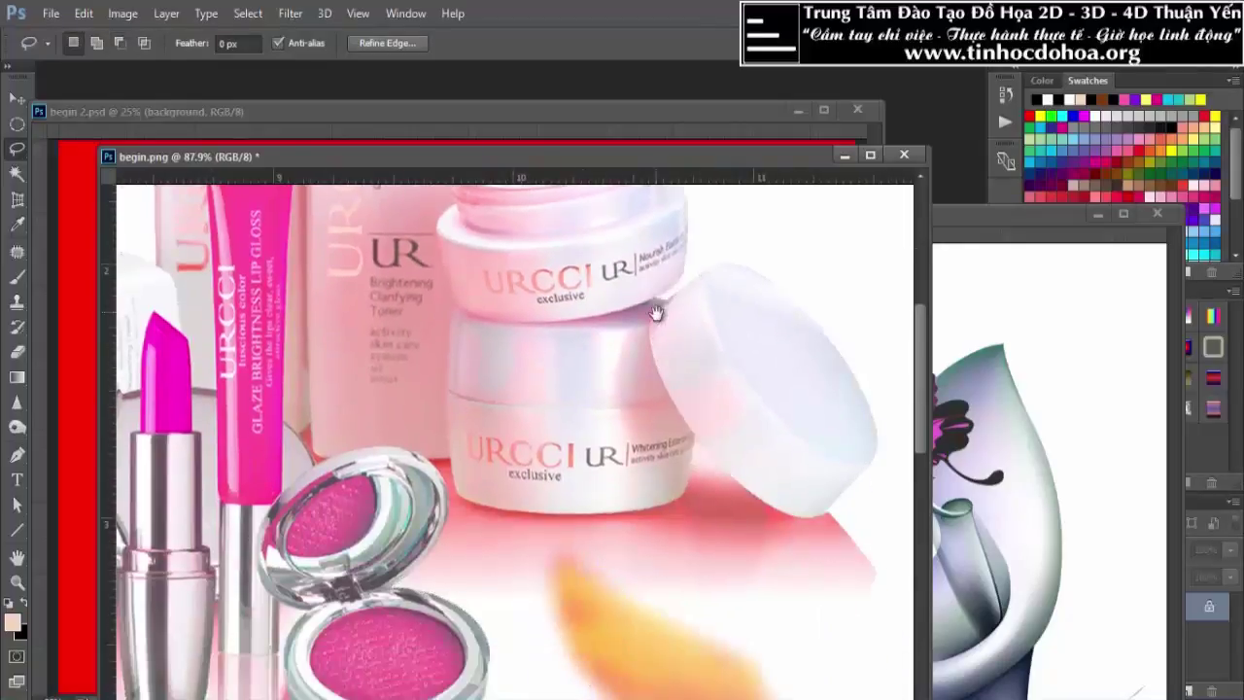
scroll(820, 294, "up", 2)
scroll(583, 301, "up", 2)
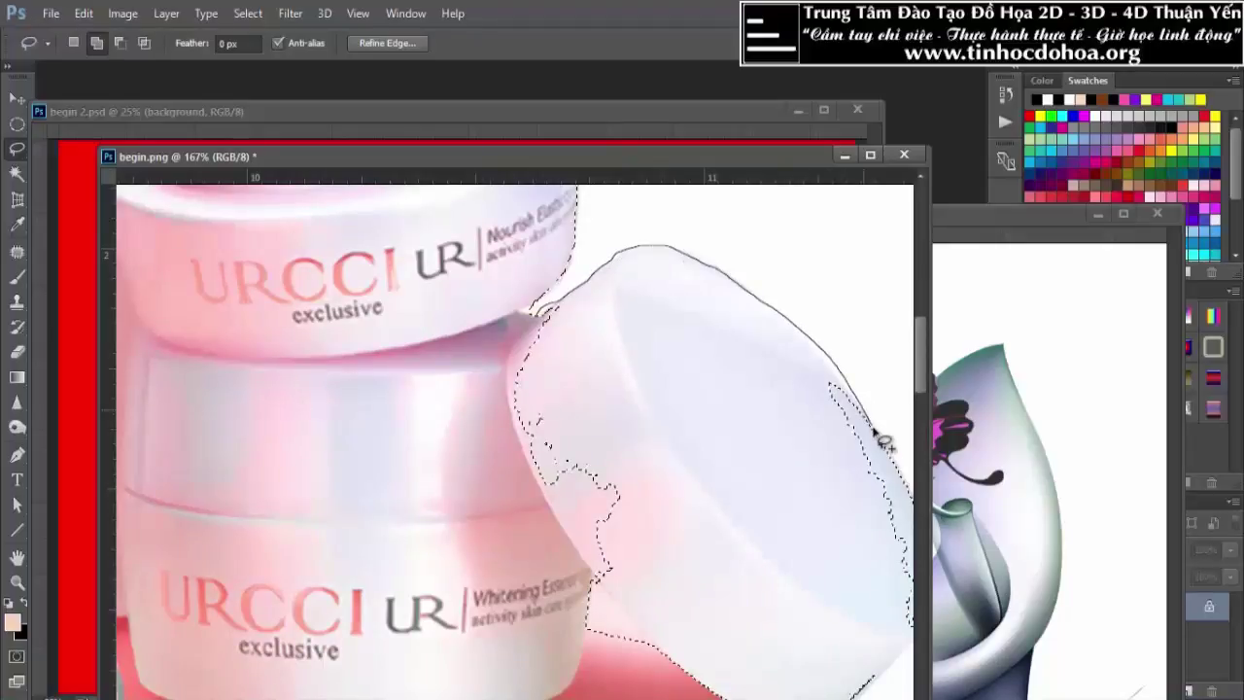
left_click_drag(901, 491, 896, 513)
scroll(485, 350, "down", 3)
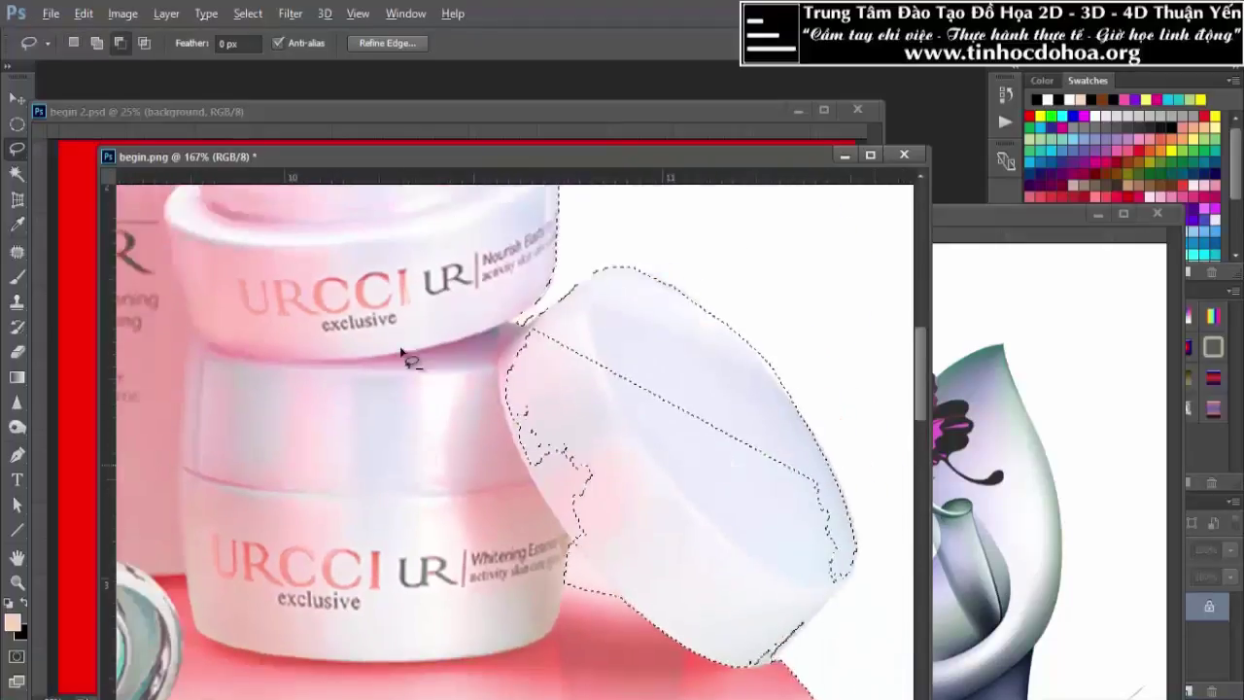
key("shift")
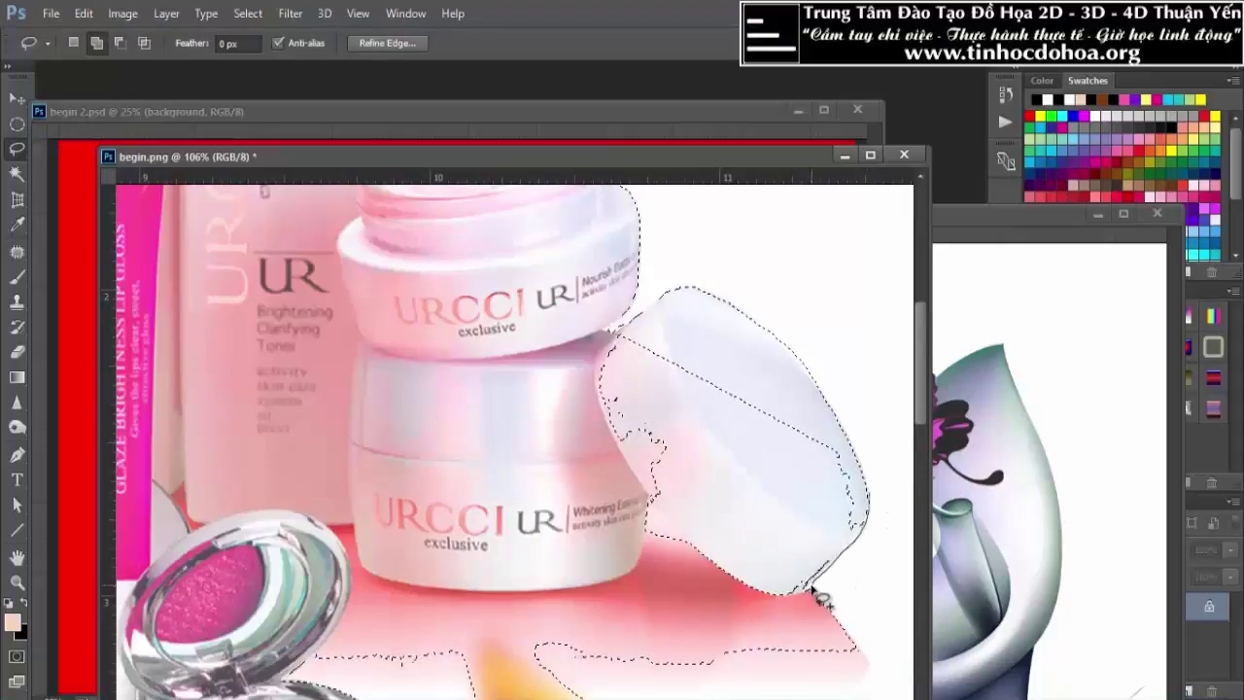
left_click_drag(630, 342, 636, 345)
left_click_drag(826, 442, 814, 464)
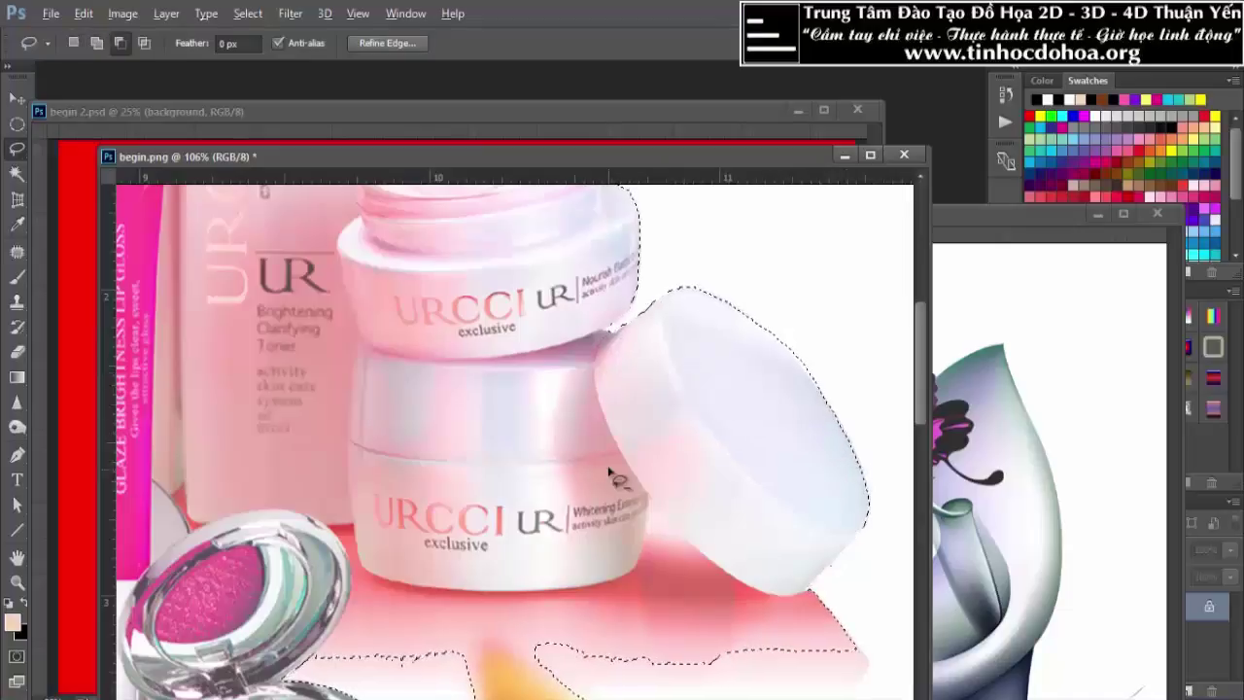
scroll(607, 476, "down", 3)
Lasso-add the lower-left products, compacts and lipstick to the selection
scroll(632, 462, "down", 2)
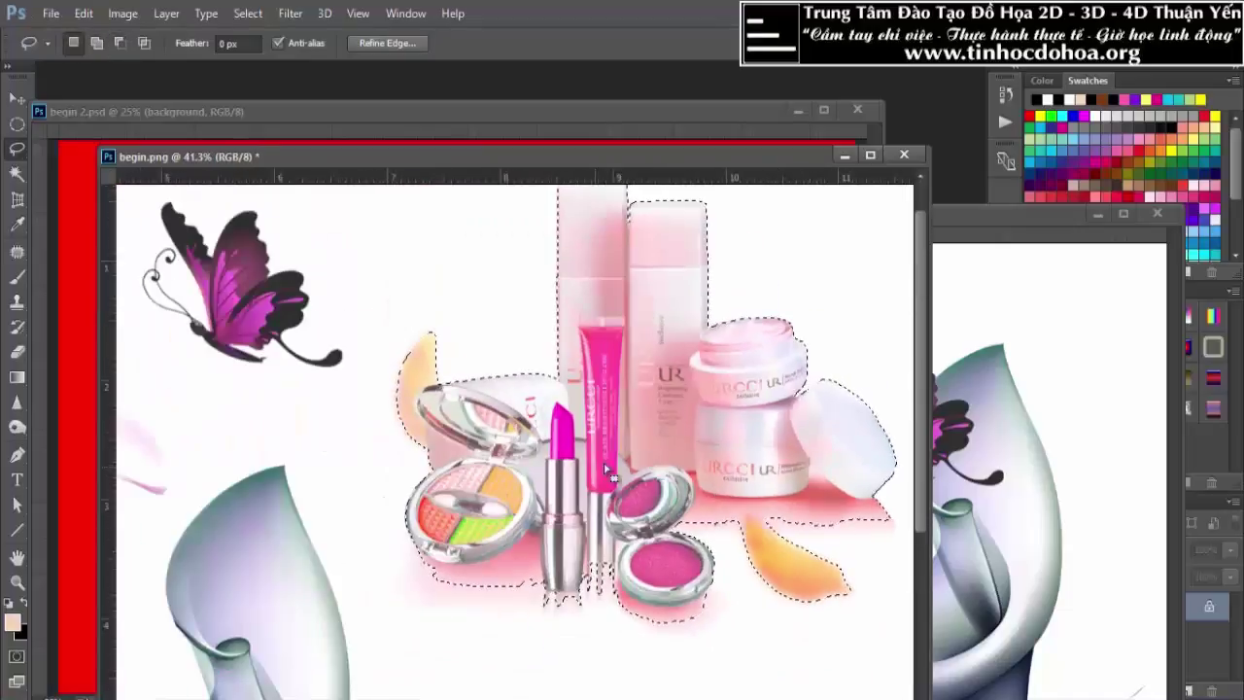
scroll(416, 625, "up", 2)
left_click_drag(436, 507, 404, 525)
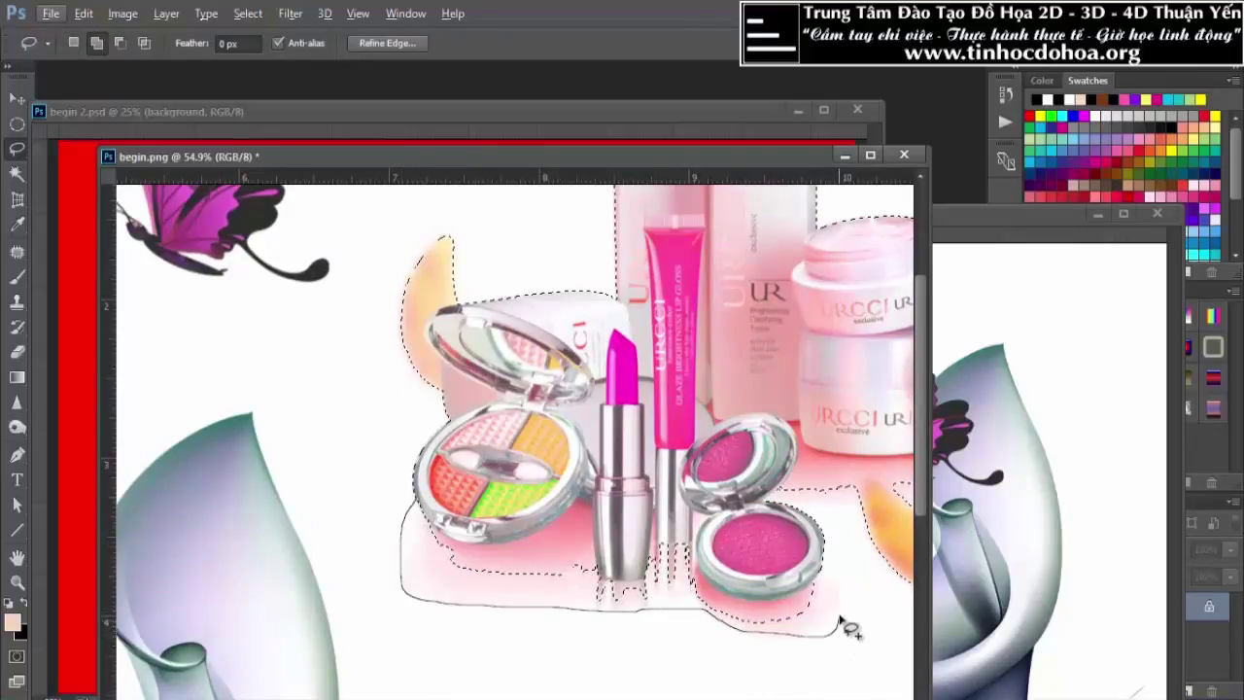
left_click_drag(789, 507, 789, 507)
scroll(496, 481, "down", 3)
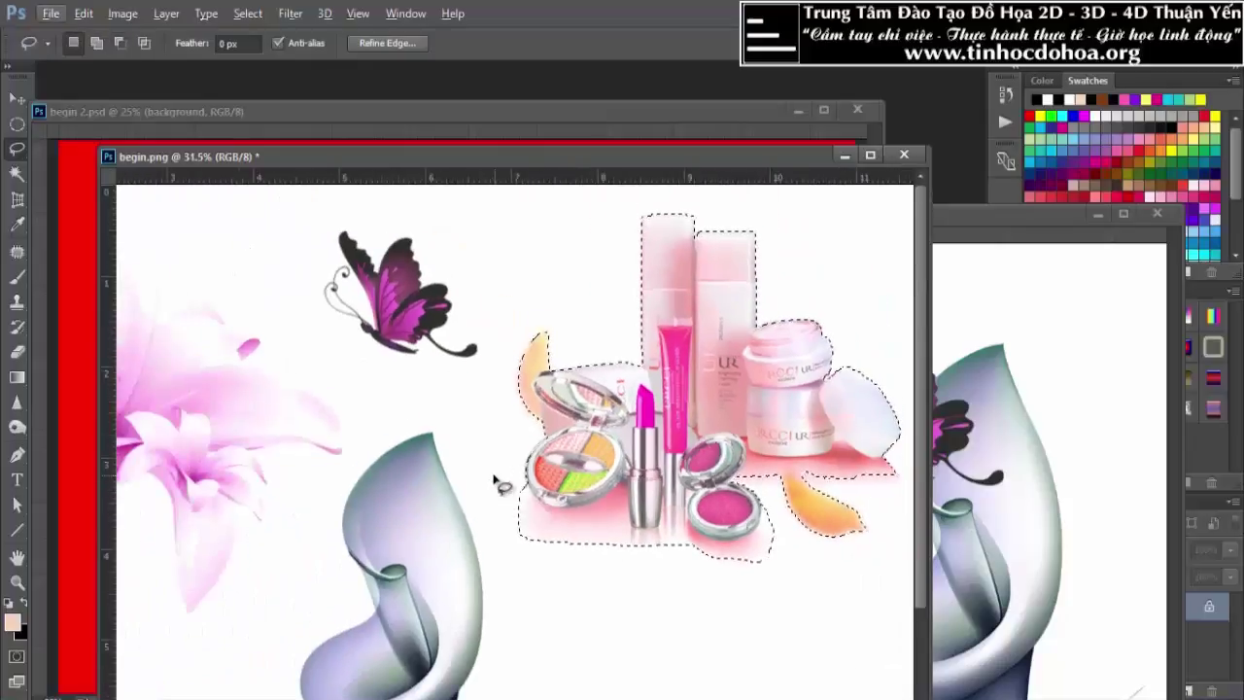
Drag the selected cosmetics into the Untitled-1 poster and deselect
left_click(17, 98)
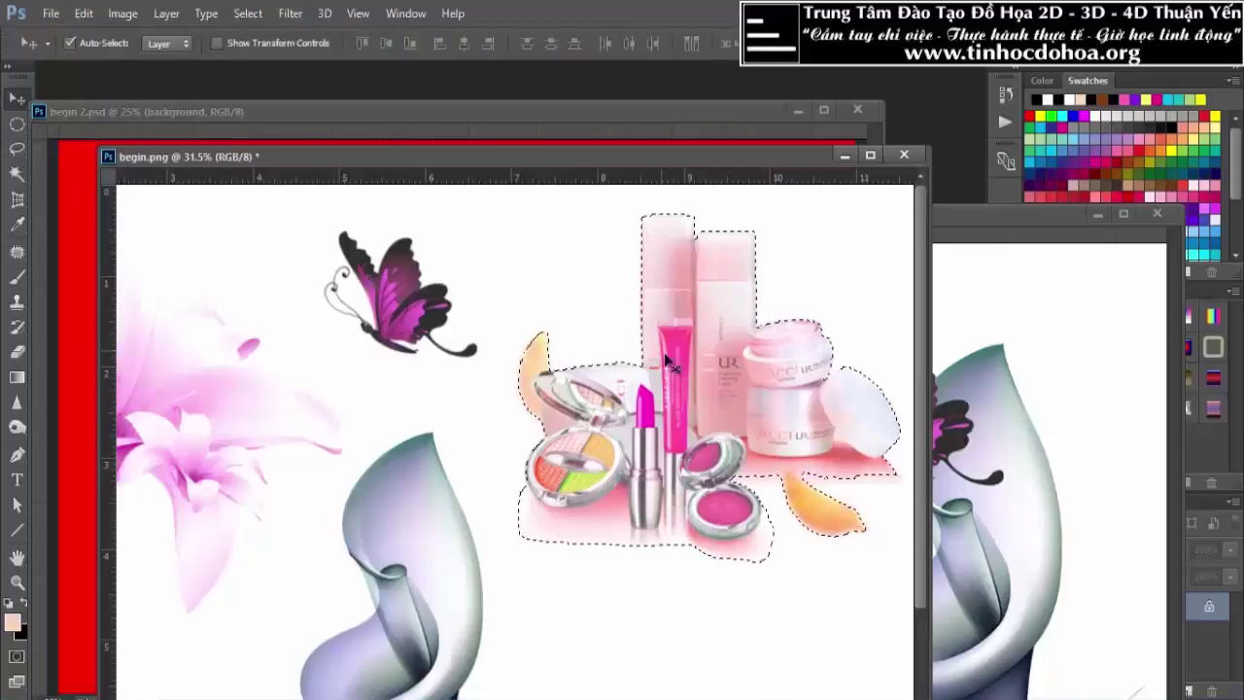
left_click_drag(669, 361, 999, 394)
left_click_drag(1072, 419, 1056, 424)
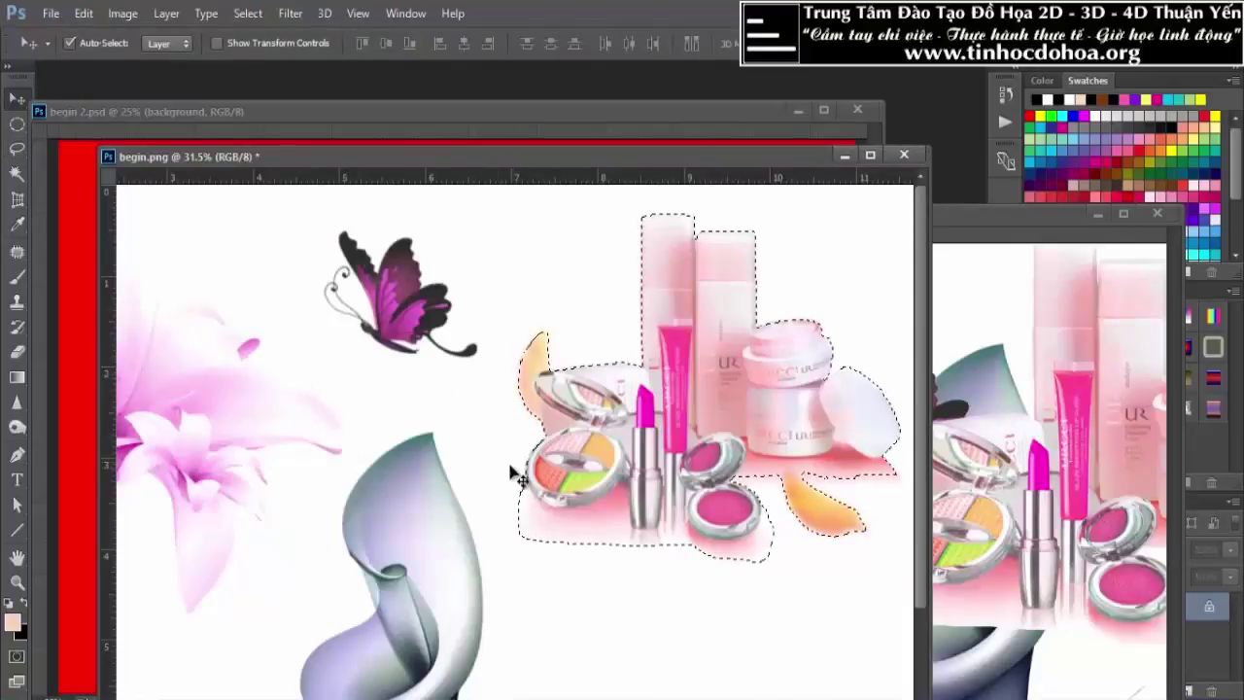
key("ctrl+d")
scroll(200, 352, "up", 2)
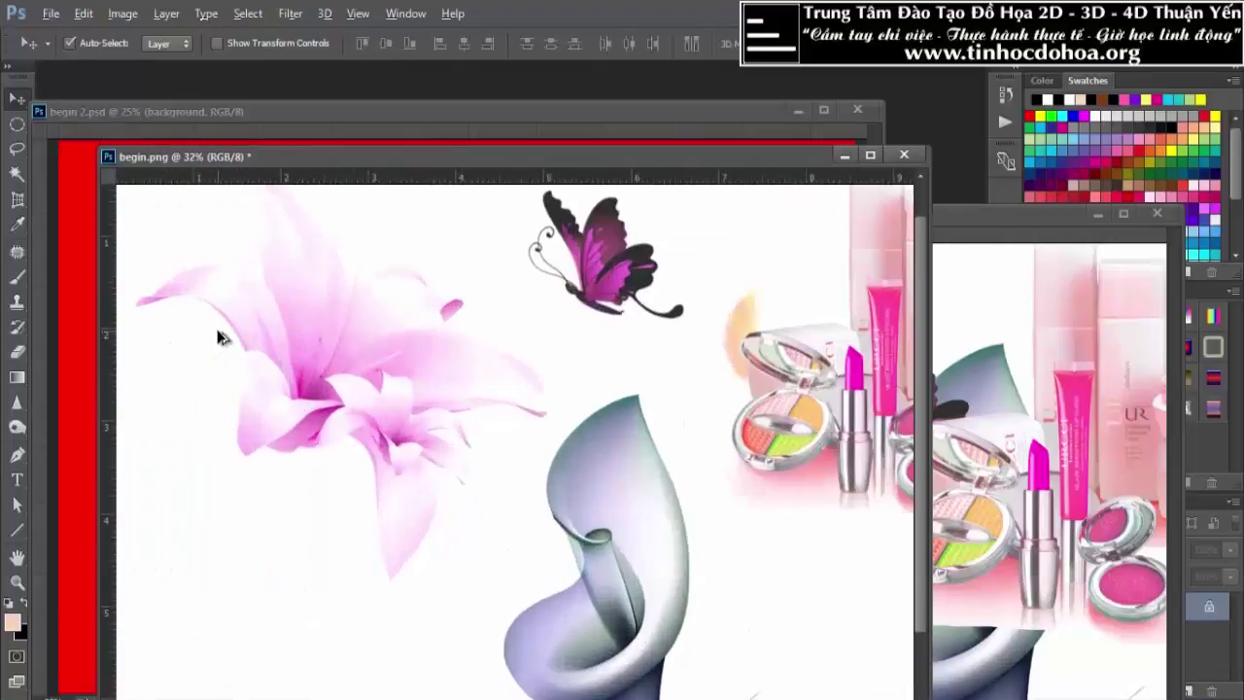
scroll(165, 365, "down", 1)
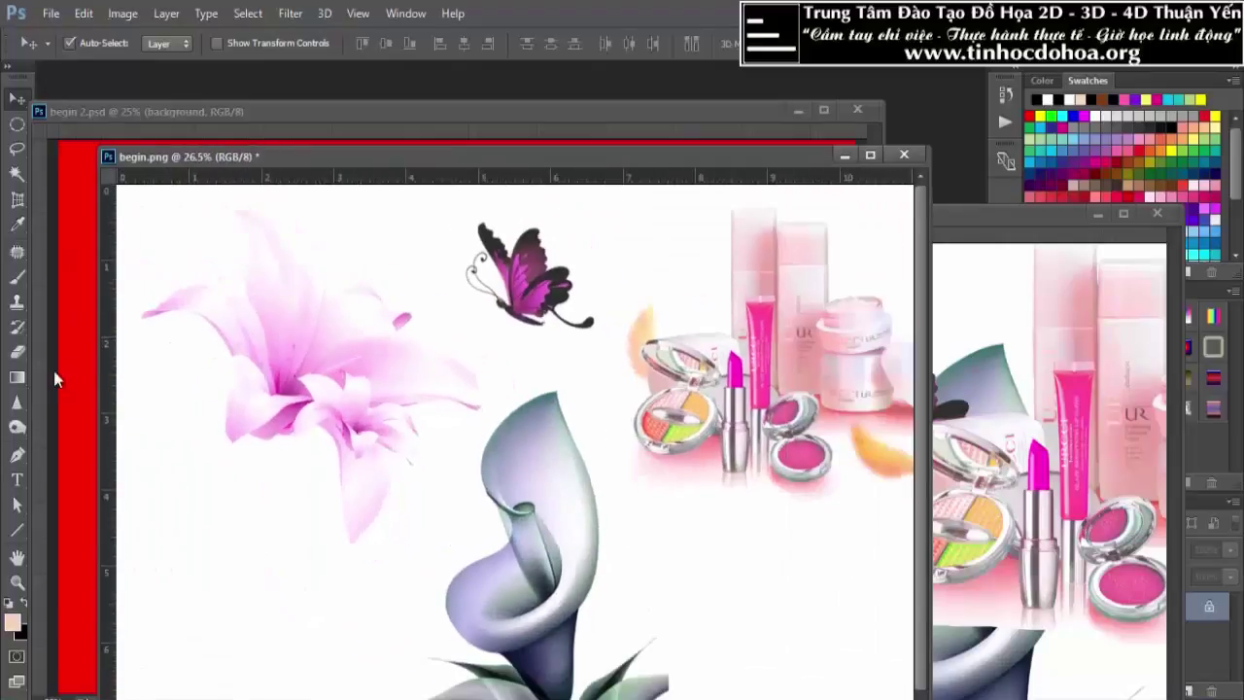
left_click(16, 457)
scroll(148, 309, "up", 2)
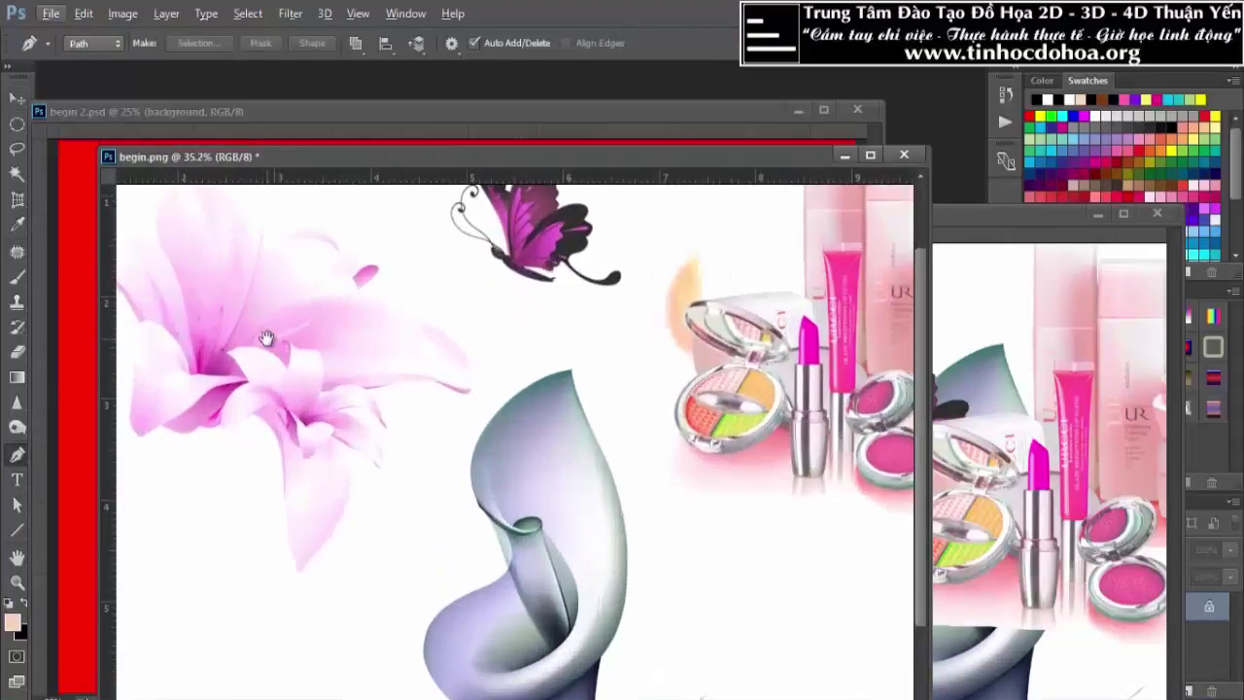
Trace the lower bloom's right petal edge with curved anchors, cornering at the sharp turn
scroll(361, 286, "up", 1)
scroll(380, 378, "up", 1)
scroll(366, 361, "up", 2)
scroll(341, 342, "up", 1)
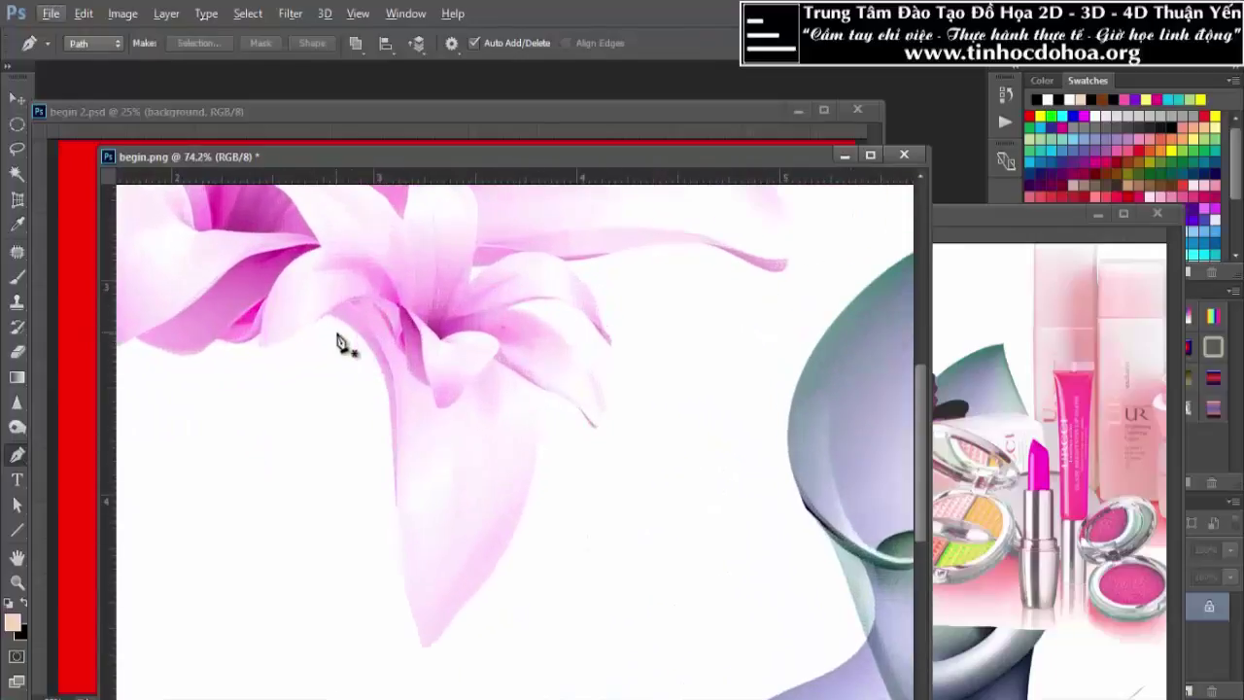
left_click(325, 316)
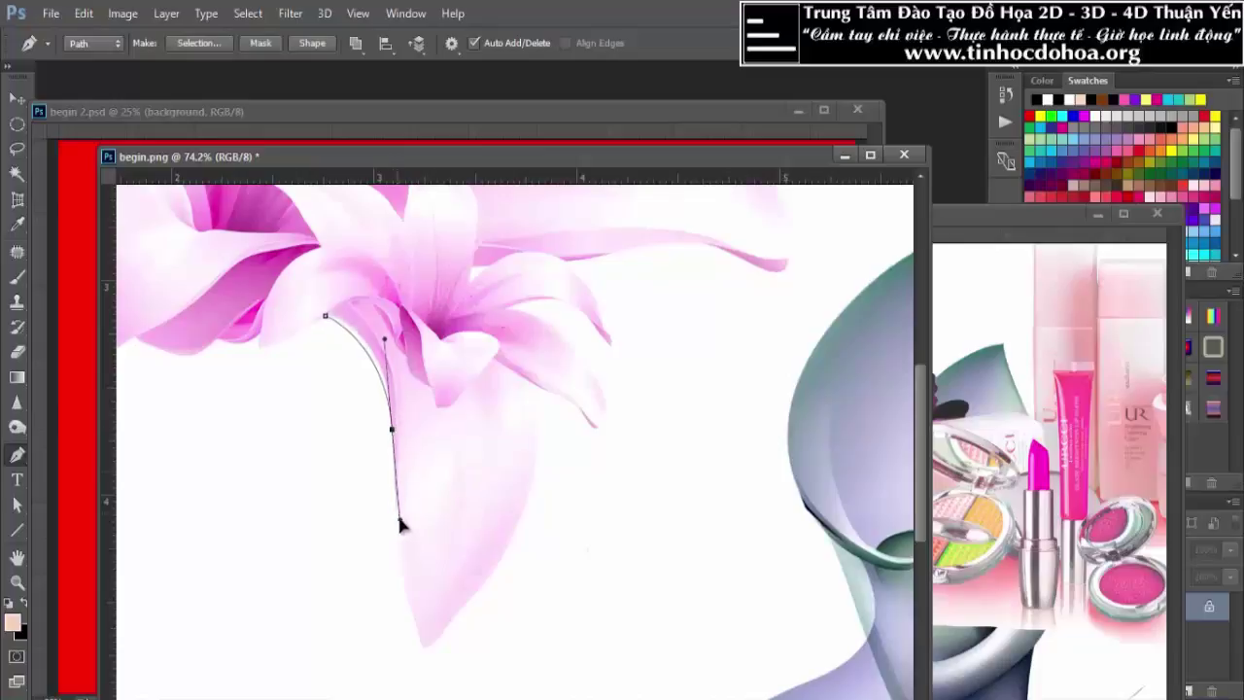
left_click_drag(404, 536, 394, 527)
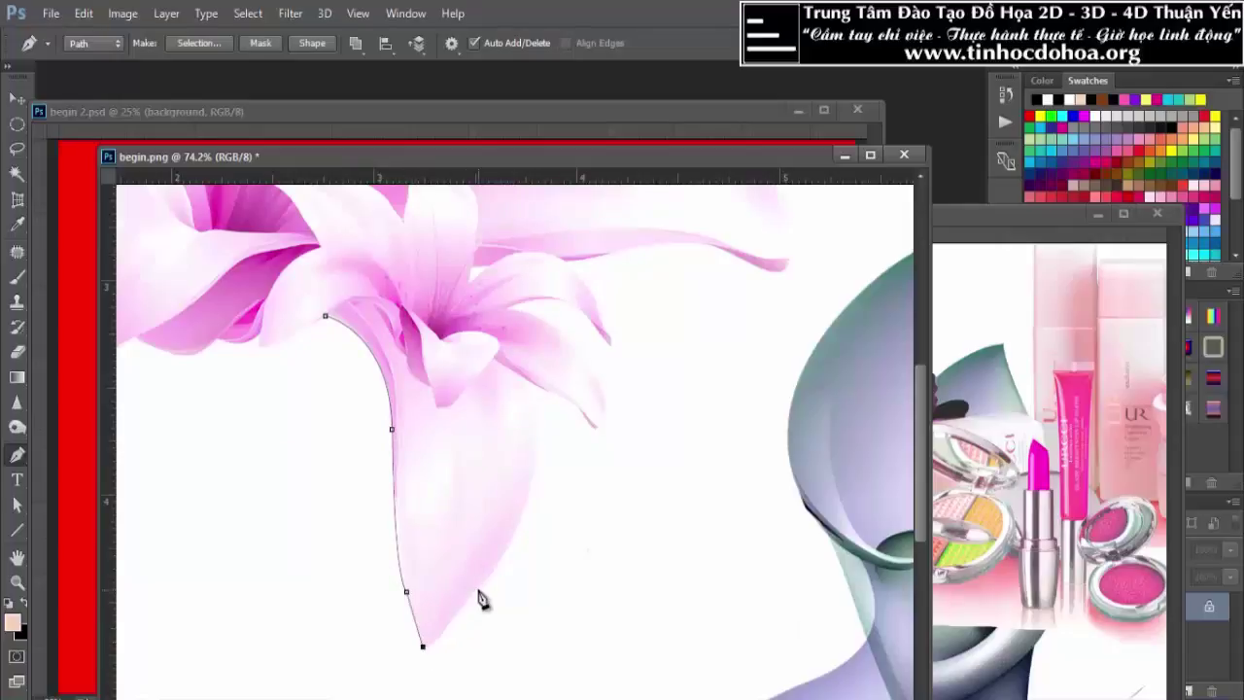
left_click_drag(476, 591, 487, 574)
mouse_move(534, 385)
left_mouse_down()
mouse_move(517, 271)
mouse_move(506, 275)
left_mouse_up()
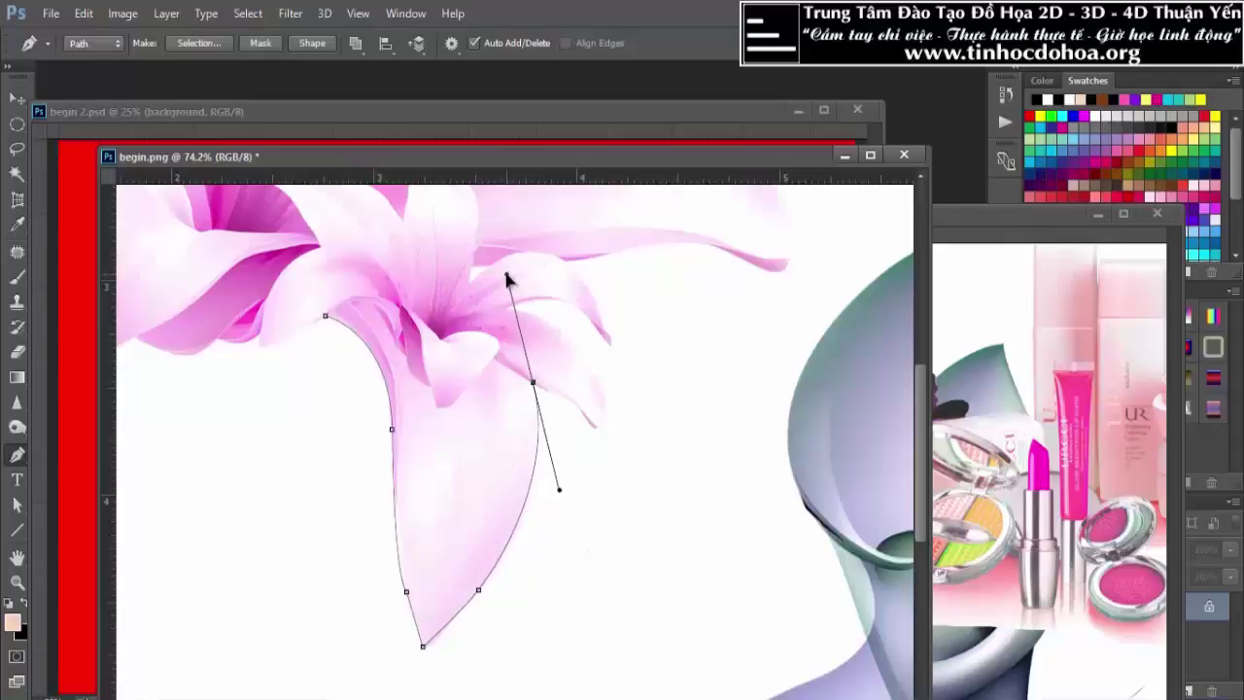
left_click(534, 383, "alt")
Continue the path around the curled right petal tips, breaking handles at the sharp tips
left_click_drag(592, 425, 609, 462)
left_click(593, 426, "alt")
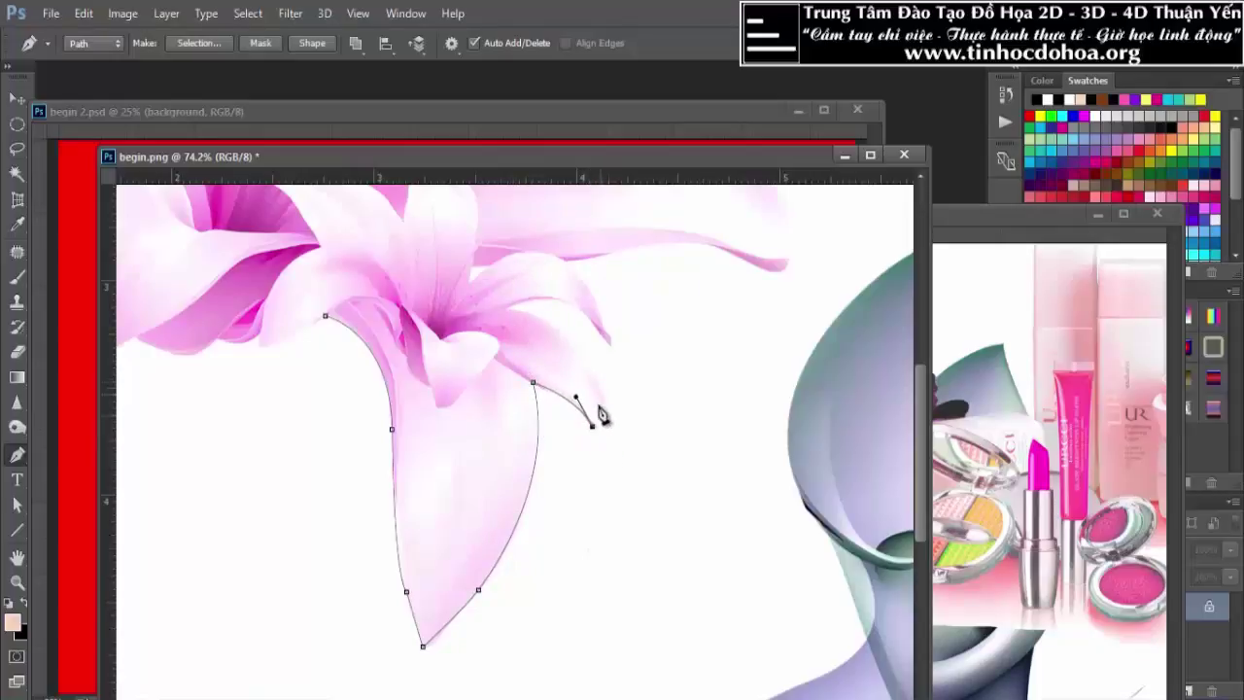
left_click_drag(599, 382, 577, 342)
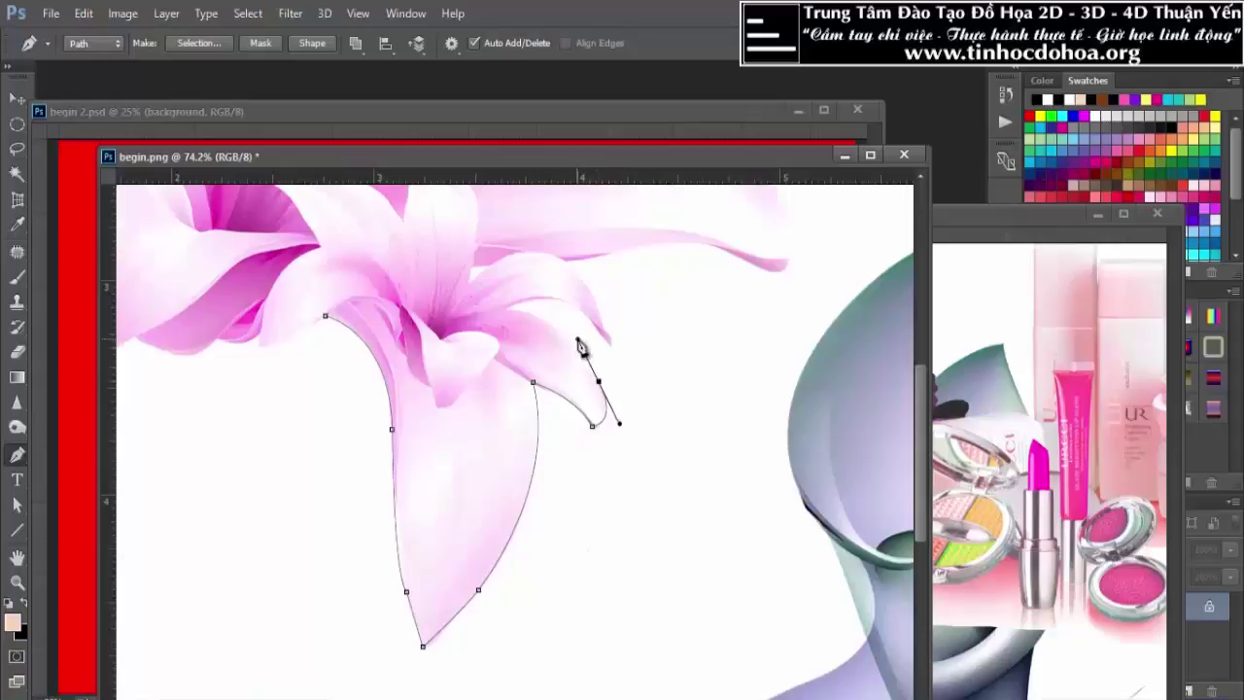
left_click(598, 381, "alt")
left_click_drag(506, 308, 442, 309)
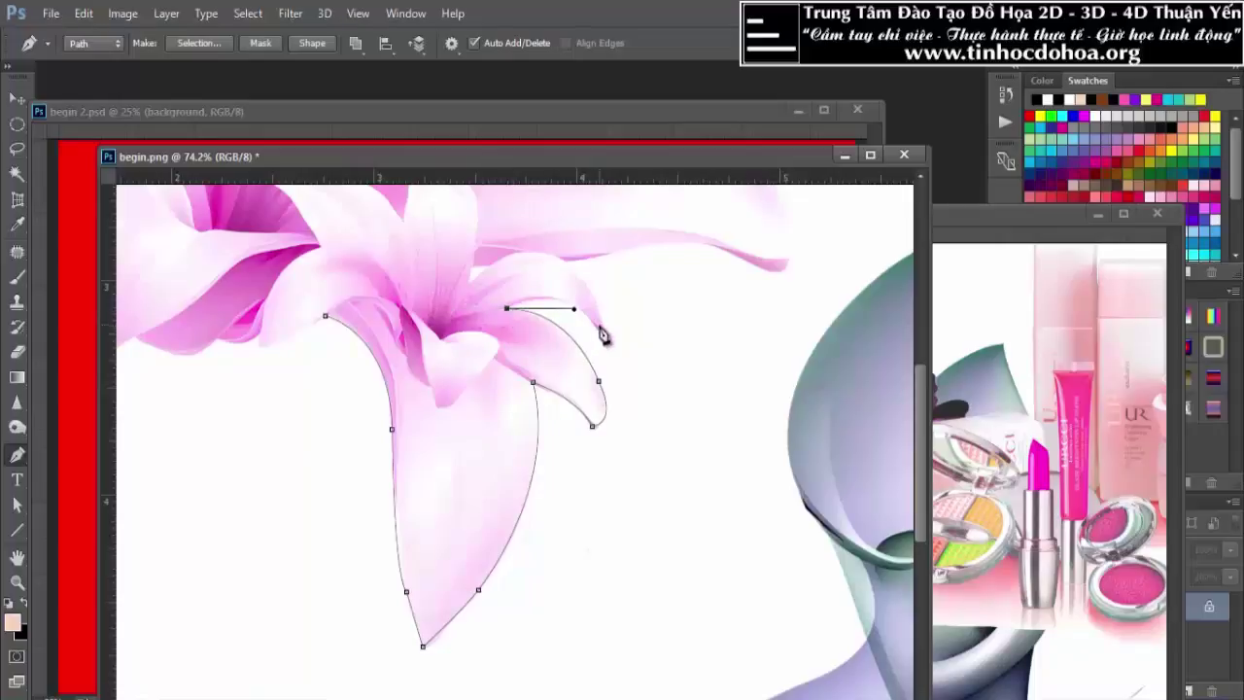
left_click_drag(594, 323, 630, 371)
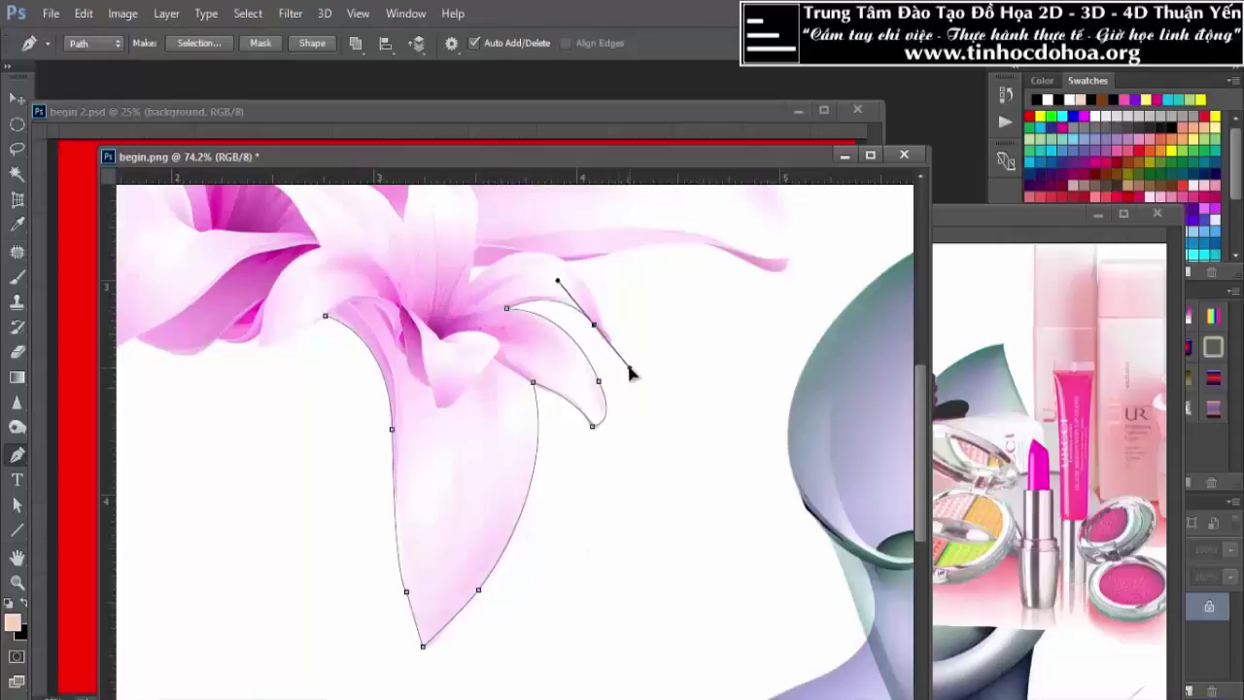
Extend the outline from the curled petal tip to the base of the long upper petal
scroll(617, 360, "up", 4)
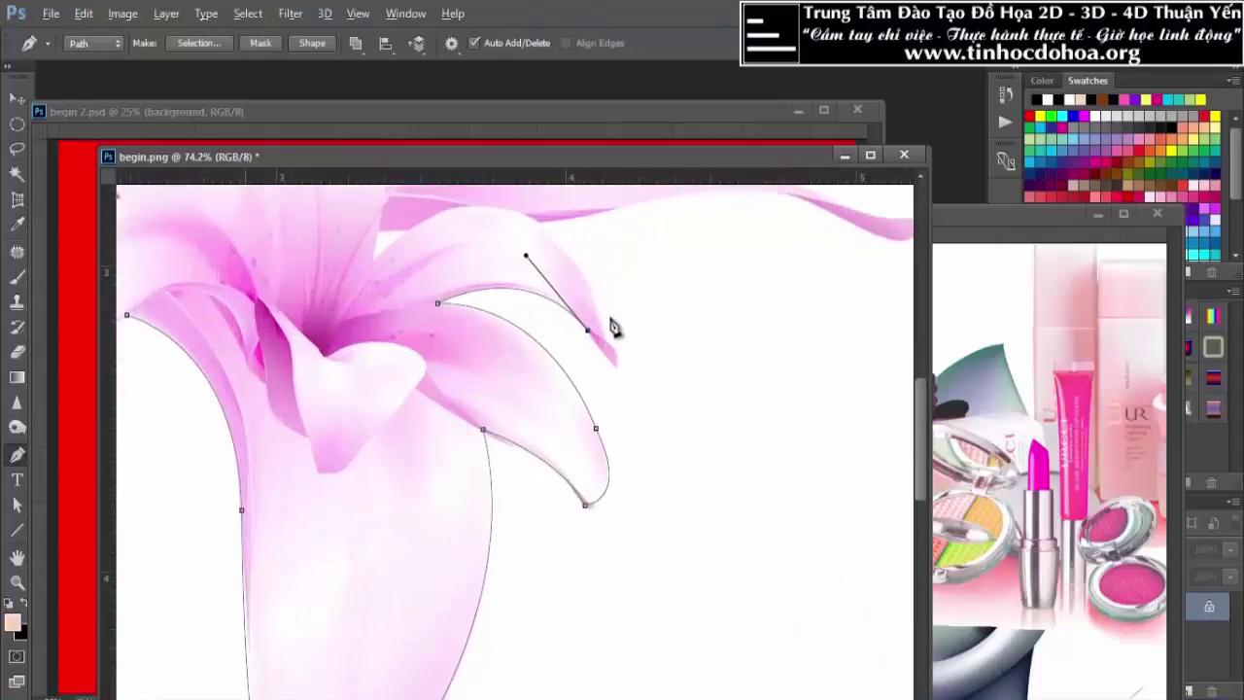
left_click(619, 386)
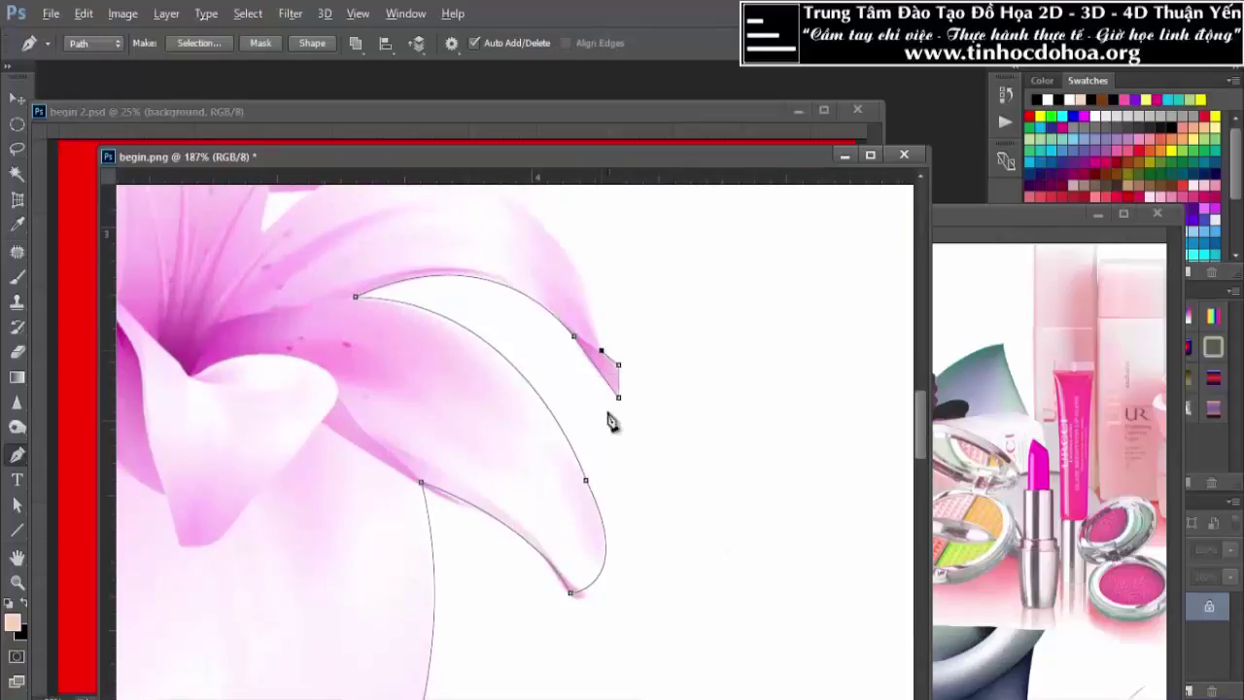
scroll(611, 421, "down", 3)
scroll(583, 340, "up", 2)
left_click_drag(544, 297, 483, 248)
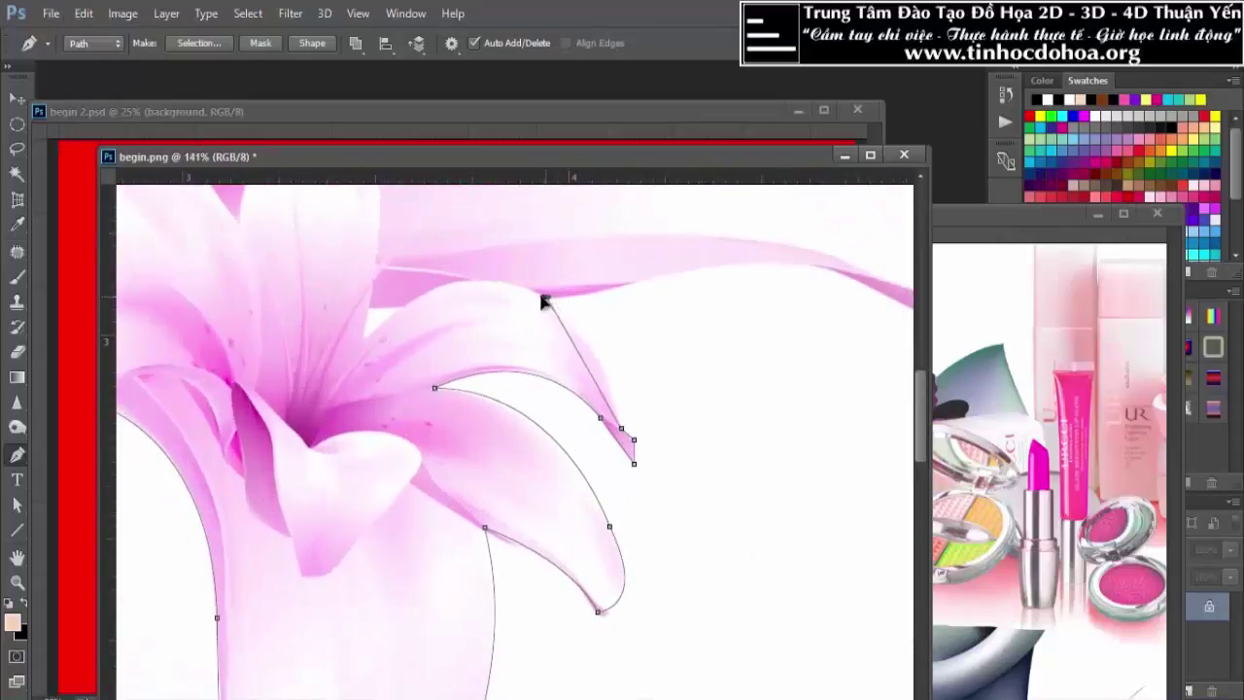
left_click(545, 297, "alt")
left_click_drag(683, 271, 713, 260)
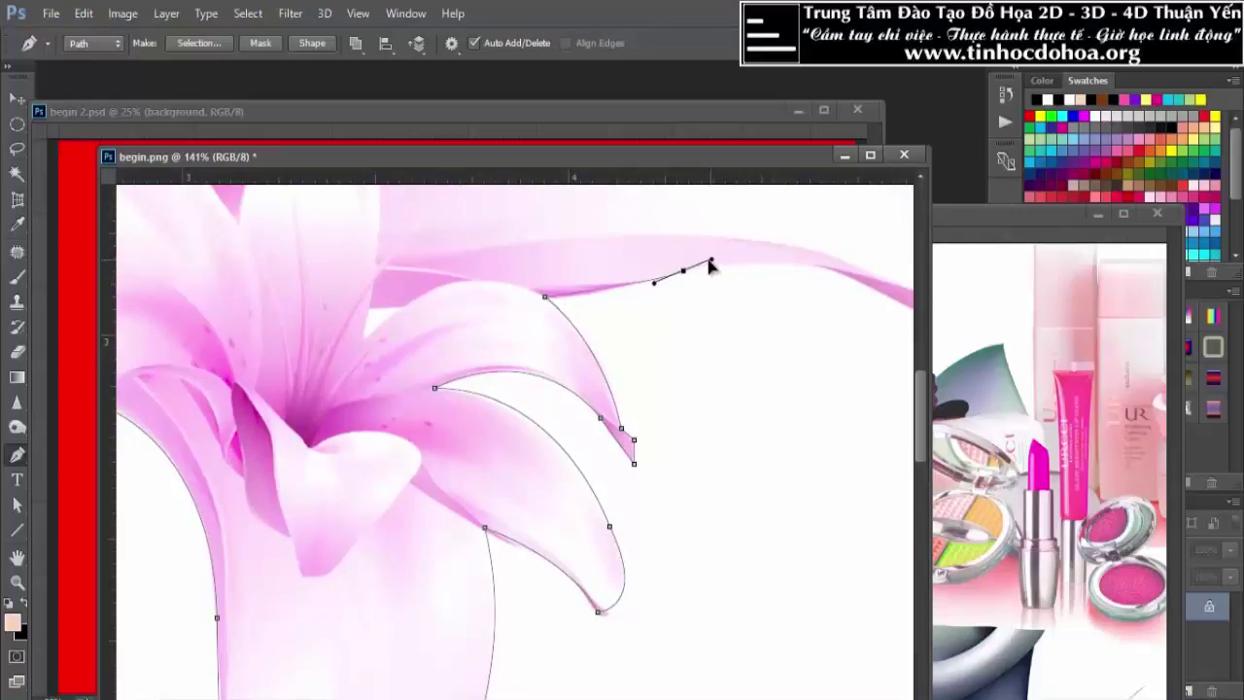
left_click(683, 271, "alt")
Trace the long petal's lower edge out to its tip, making the tip a sharp corner
left_click_drag(486, 311, 311, 330)
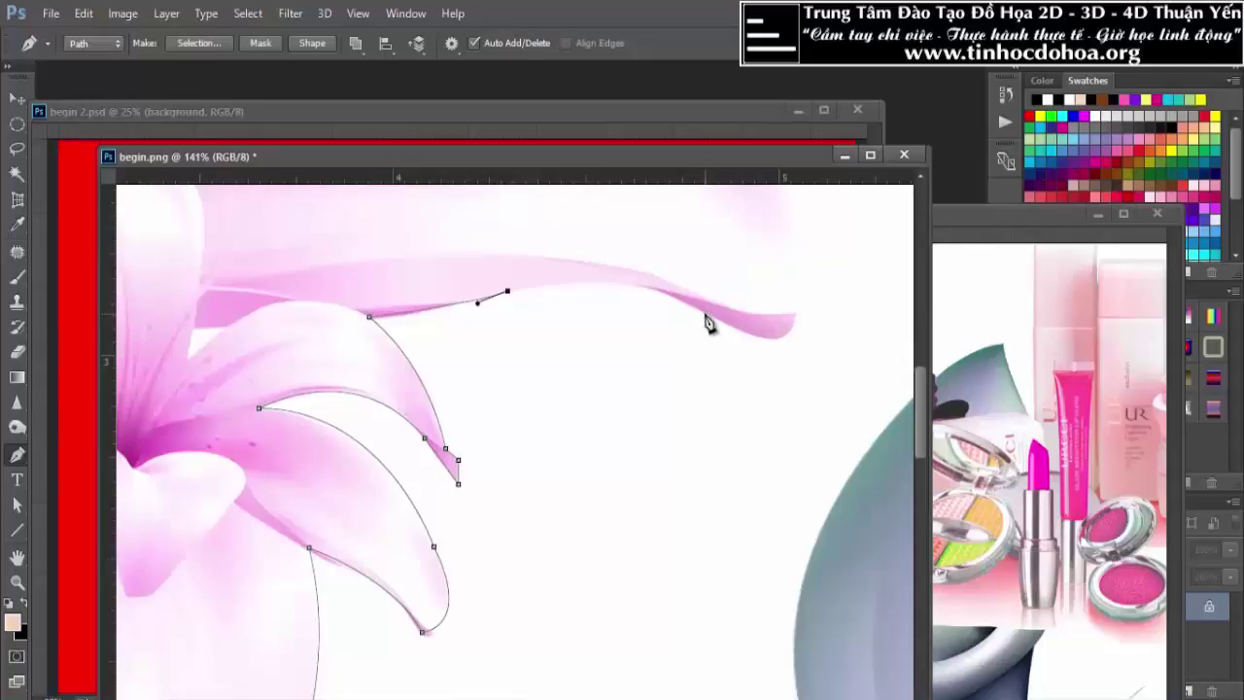
left_click_drag(706, 315, 774, 368)
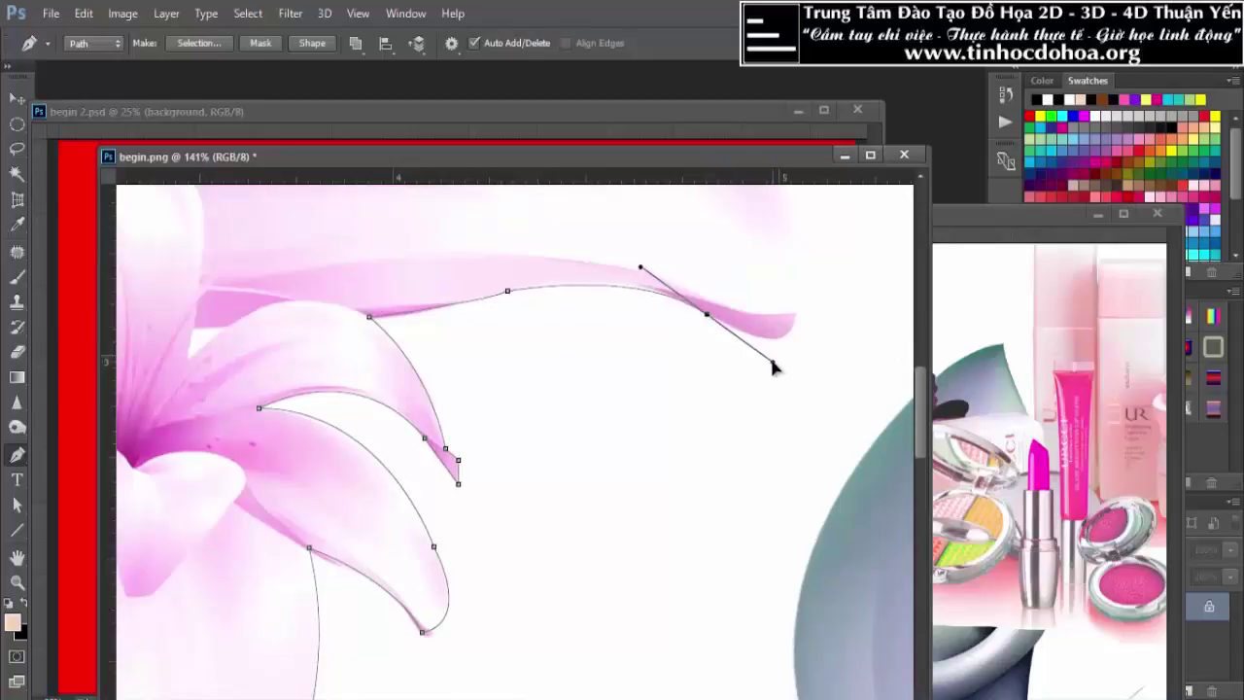
left_click(707, 316)
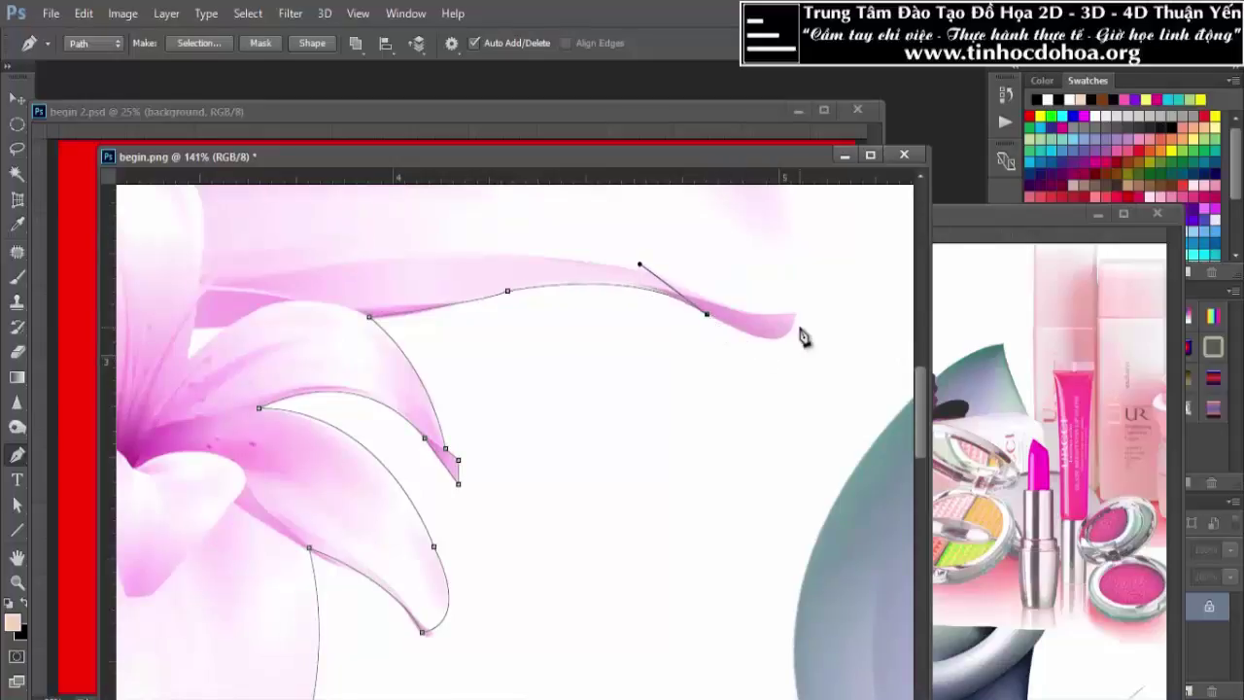
left_click_drag(795, 314, 793, 255)
scroll(666, 450, "down", 2)
scroll(808, 269, "down", 2)
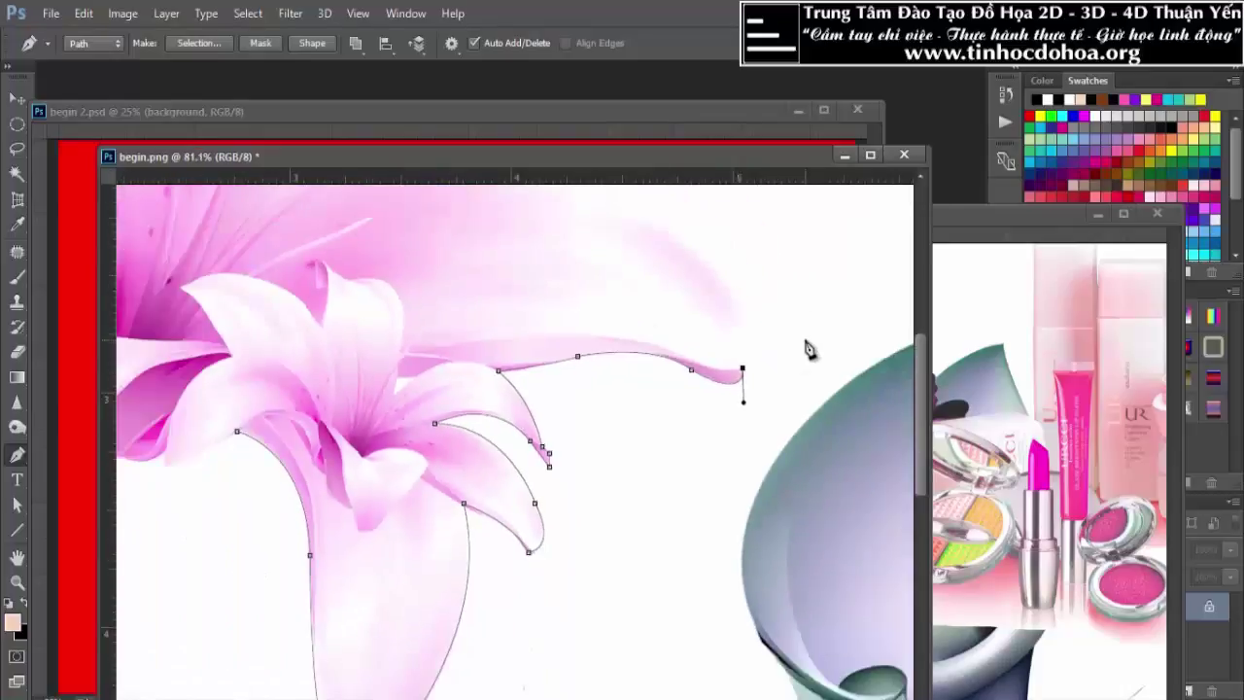
scroll(738, 358, "up", 3)
scroll(734, 352, "up", 2)
scroll(716, 336, "down", 2)
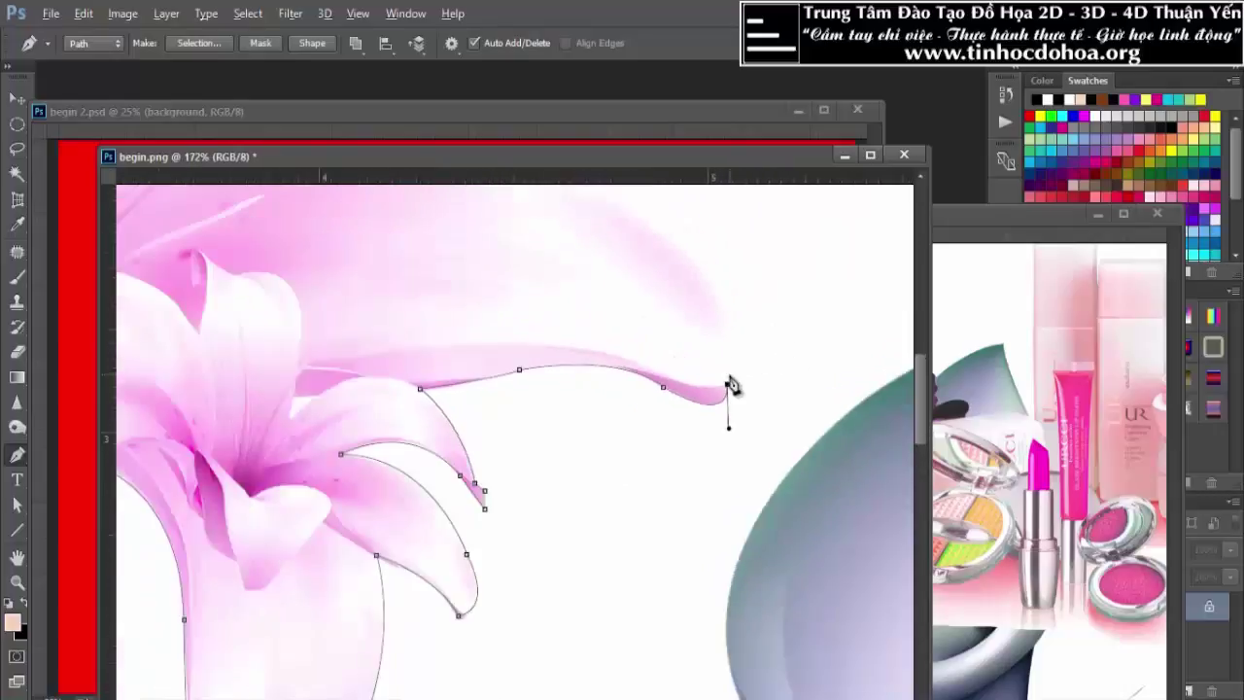
scroll(716, 336, "down", 1)
left_click(718, 311)
left_click_drag(719, 313, 696, 264)
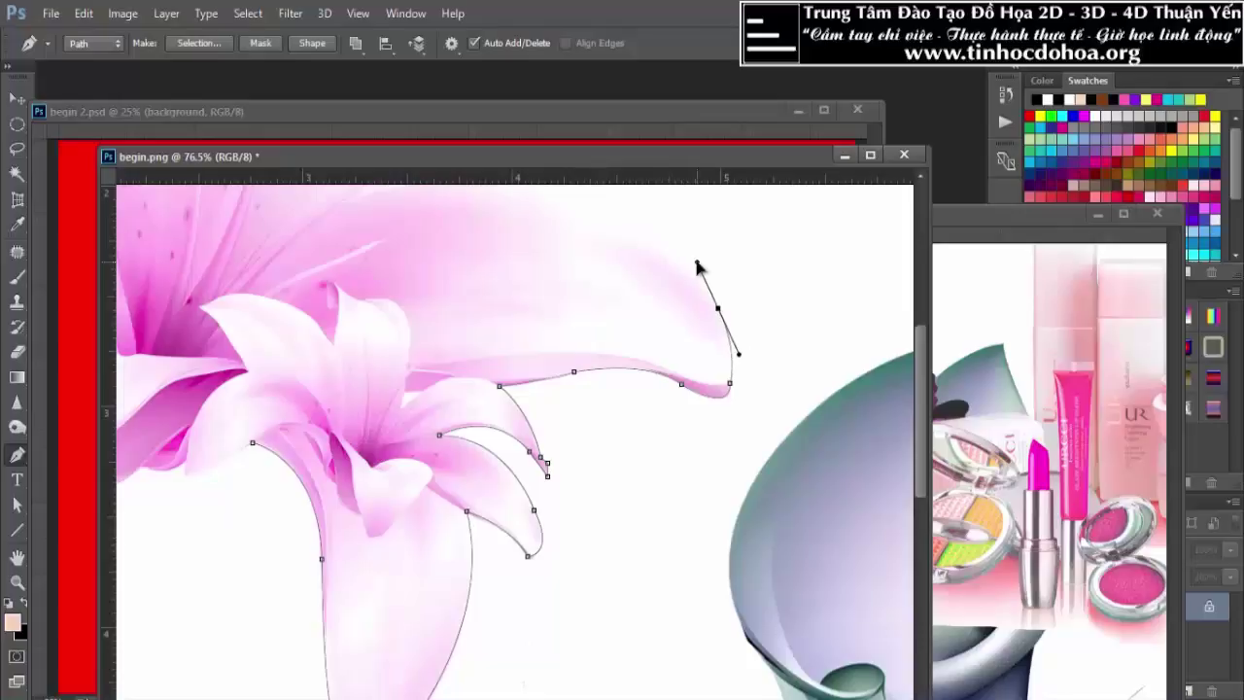
left_click(719, 313, "alt")
Curve the outline back along the long petal's top edge with a corner anchor
scroll(632, 305, "down", 3)
scroll(622, 320, "up", 3)
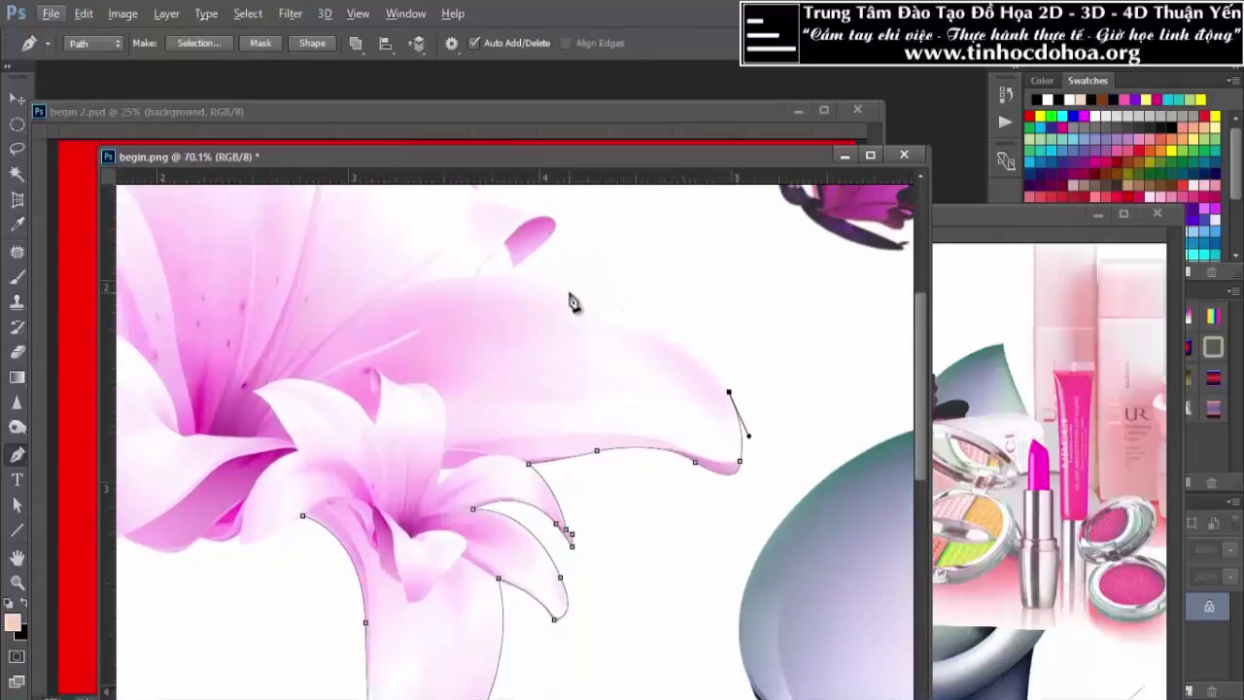
left_click_drag(566, 284, 437, 253)
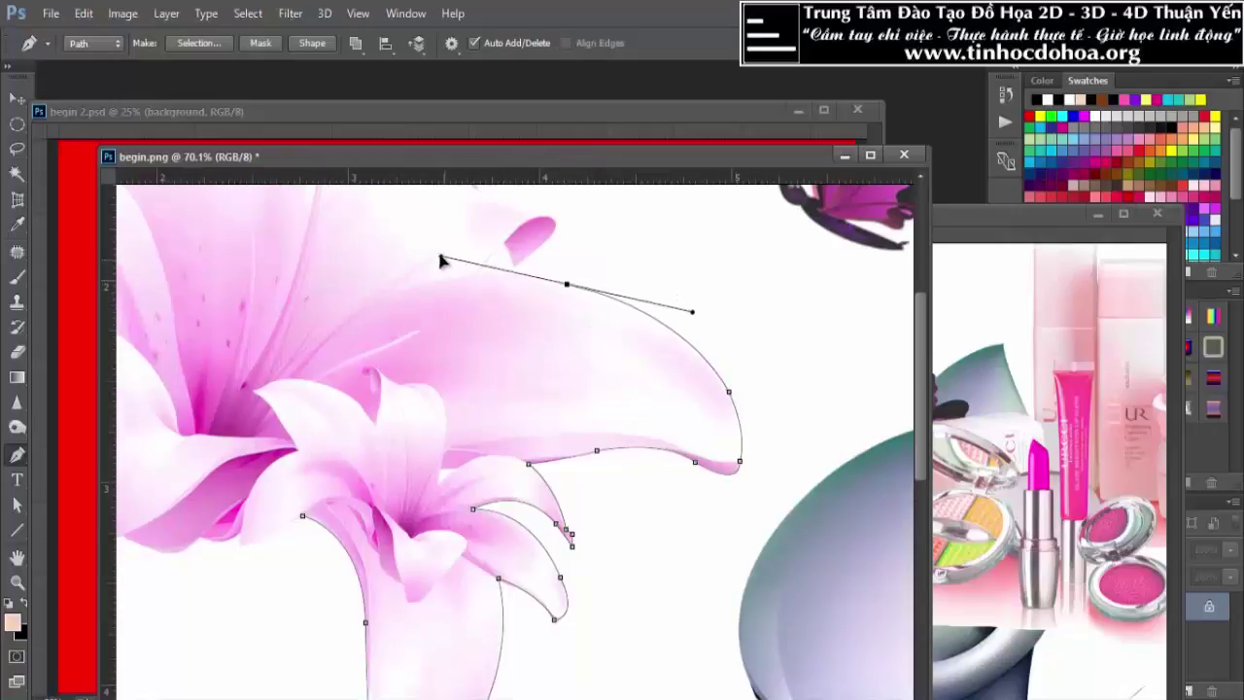
left_click(567, 285, "alt")
scroll(499, 277, "up", 2)
left_click_drag(483, 280, 416, 283)
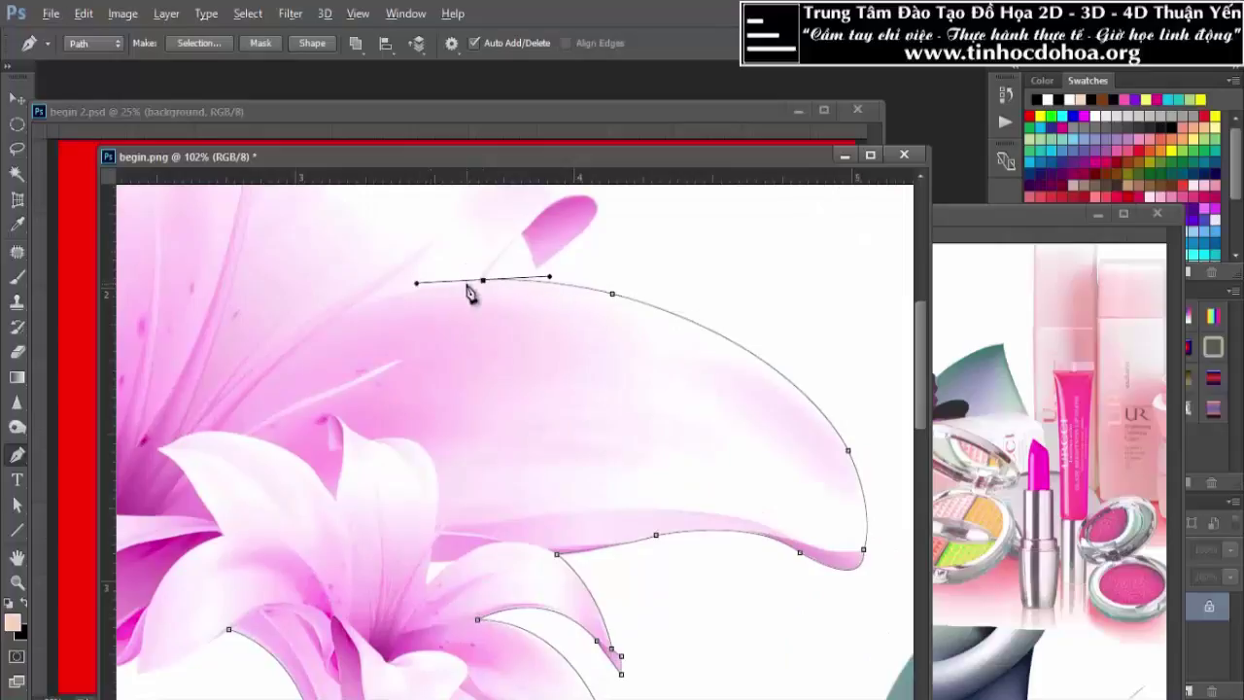
scroll(489, 294, "down", 1)
scroll(491, 291, "down", 2)
Wrap the path around the small petal piece and along the top of the upper petal
scroll(491, 282, "down", 1)
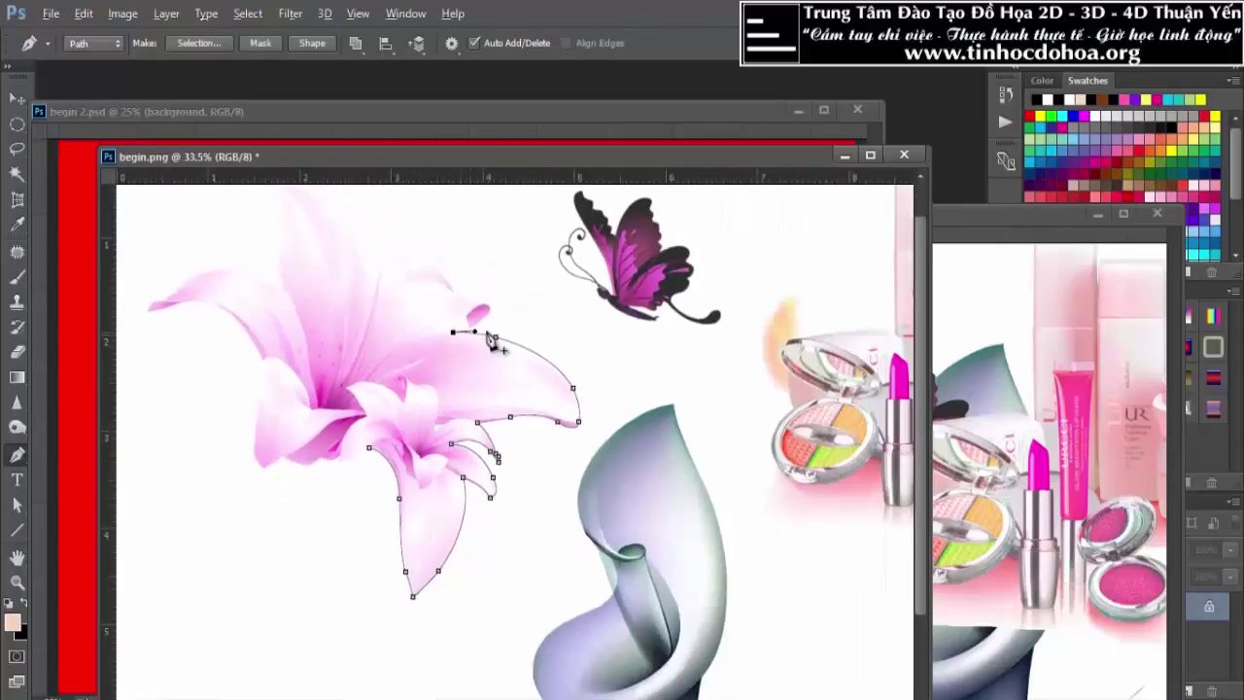
scroll(493, 311, "up", 2)
scroll(490, 327, "up", 3)
left_click(474, 300)
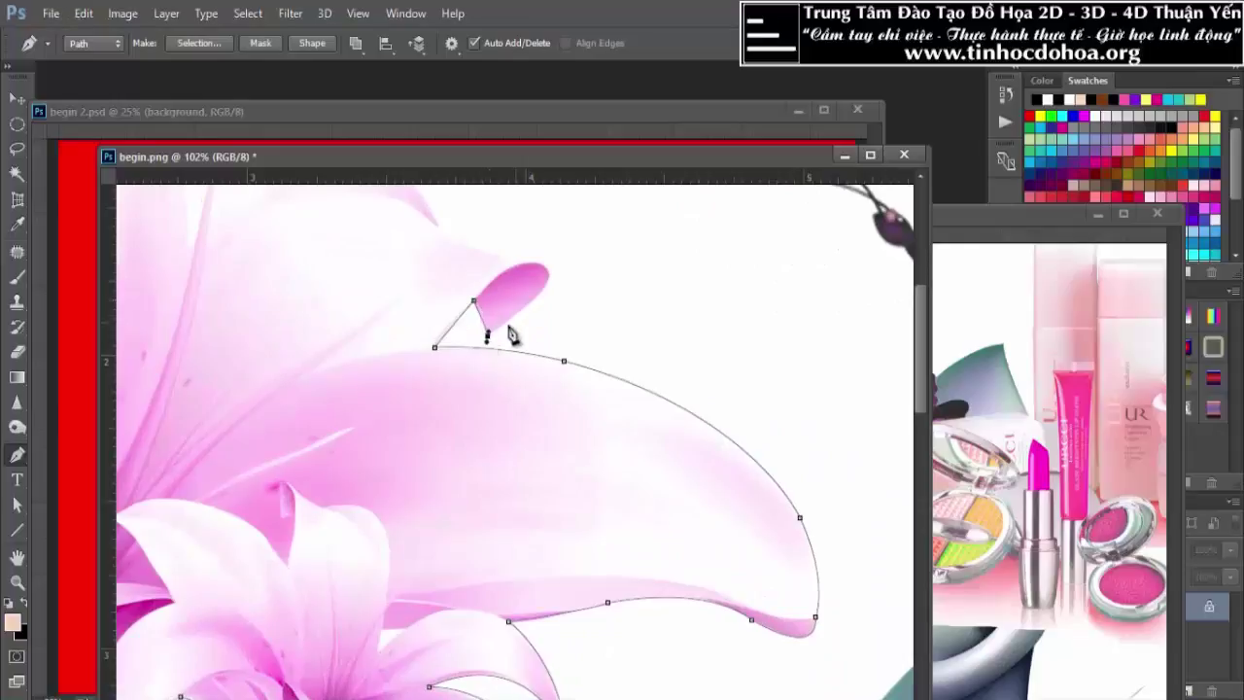
mouse_move(543, 288)
left_mouse_down()
mouse_move(560, 263)
mouse_move(448, 263)
left_mouse_up()
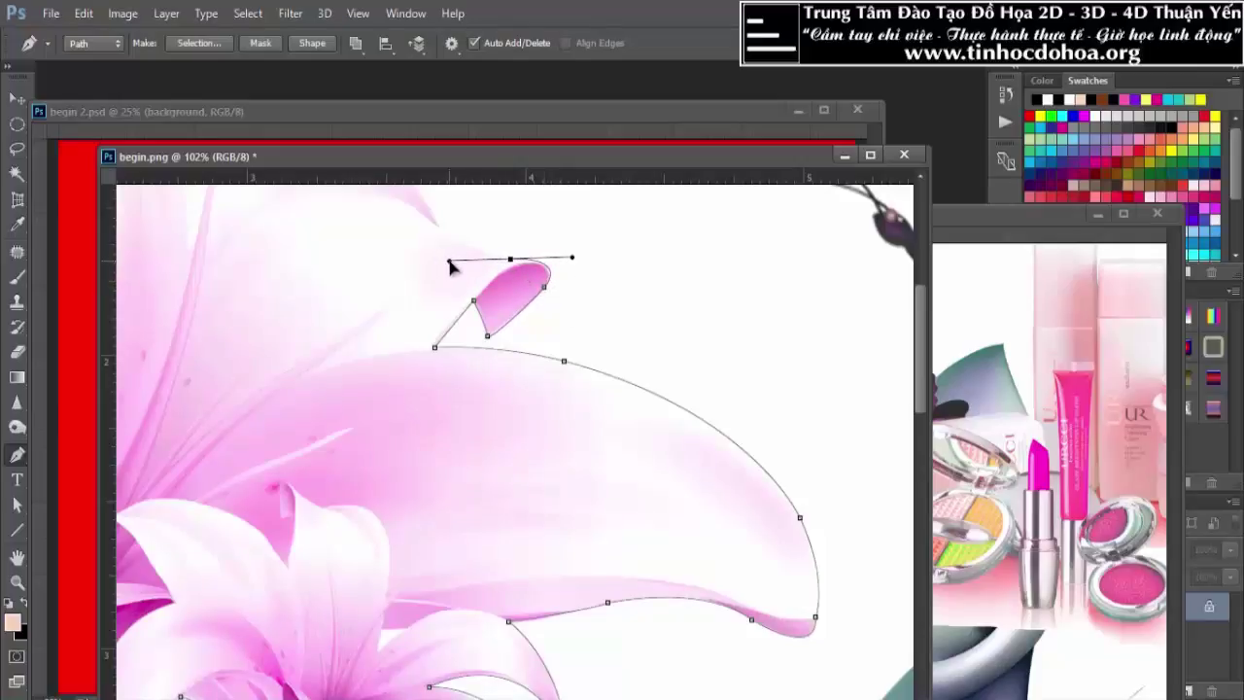
scroll(512, 269, "down", 3)
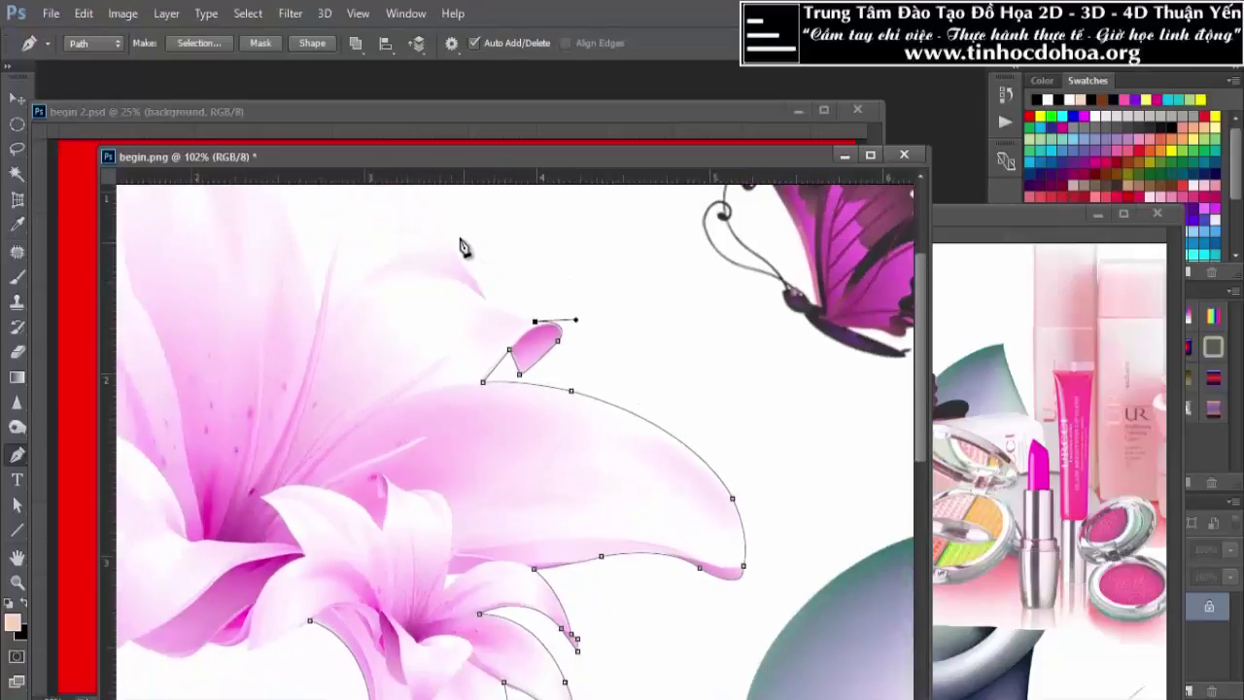
scroll(500, 285, "up", 4)
left_click_drag(499, 328, 470, 281)
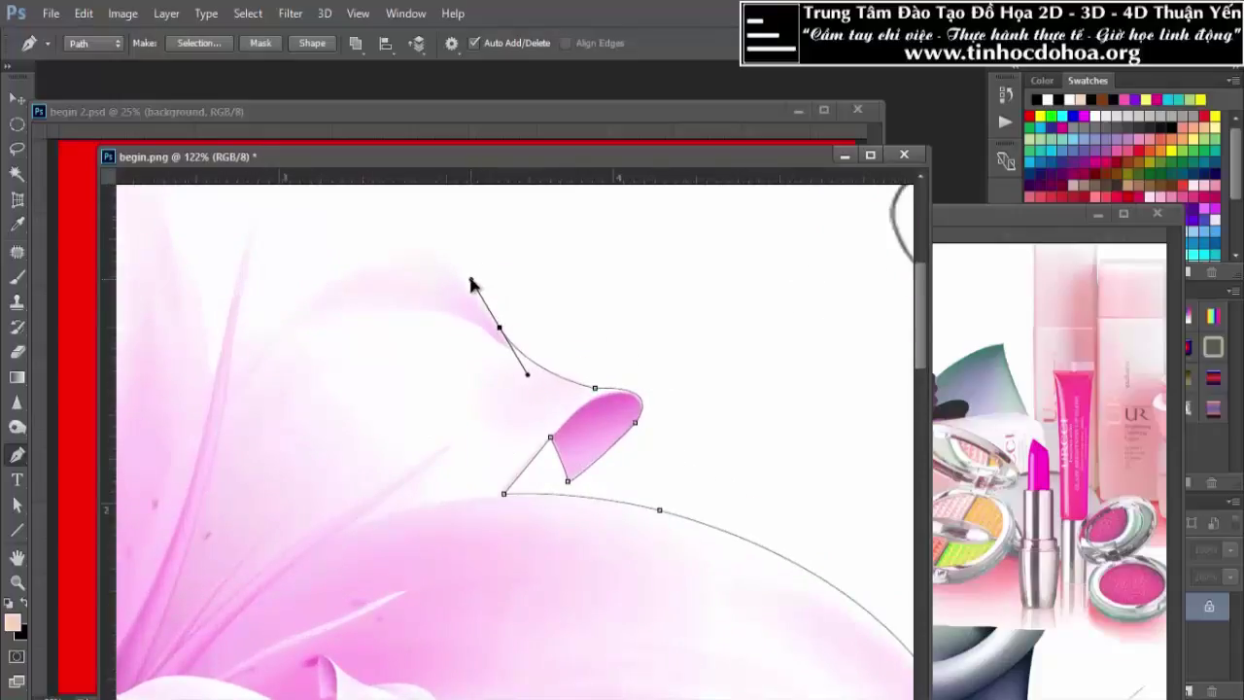
left_click(499, 330, "alt")
left_click_drag(410, 239, 361, 243)
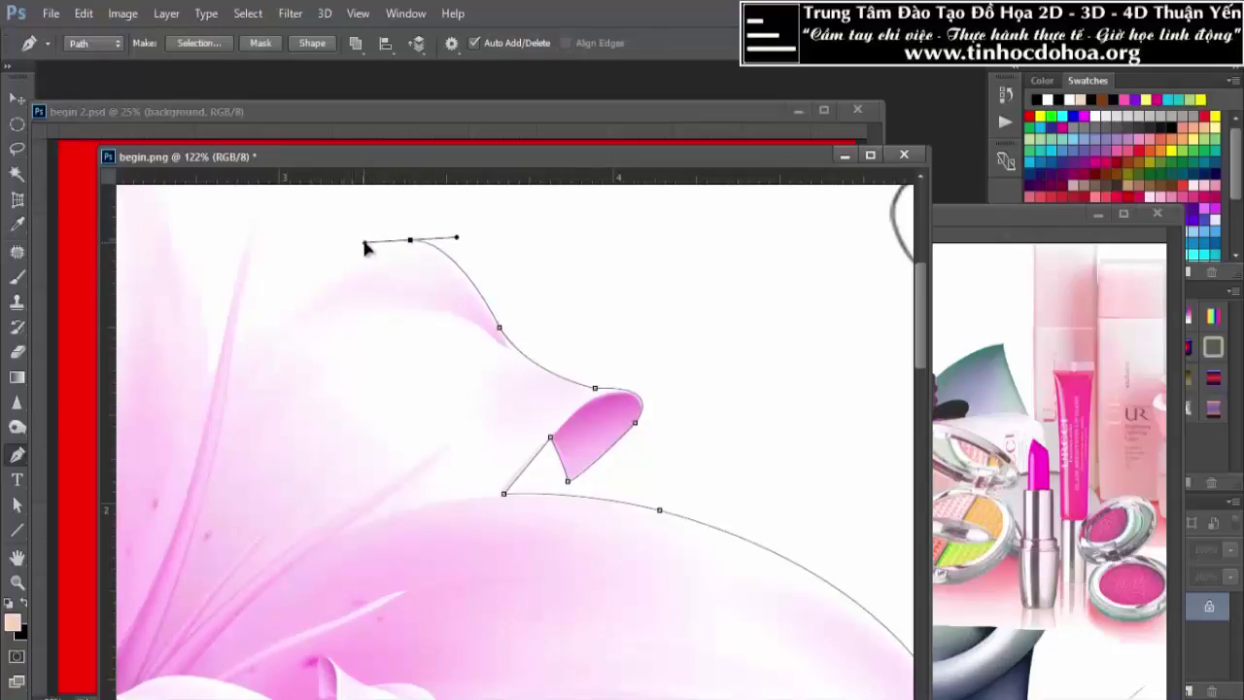
Extend the outline down the upper petal's left edge, adjusting curves and breaking handles
scroll(412, 251, "down", 5)
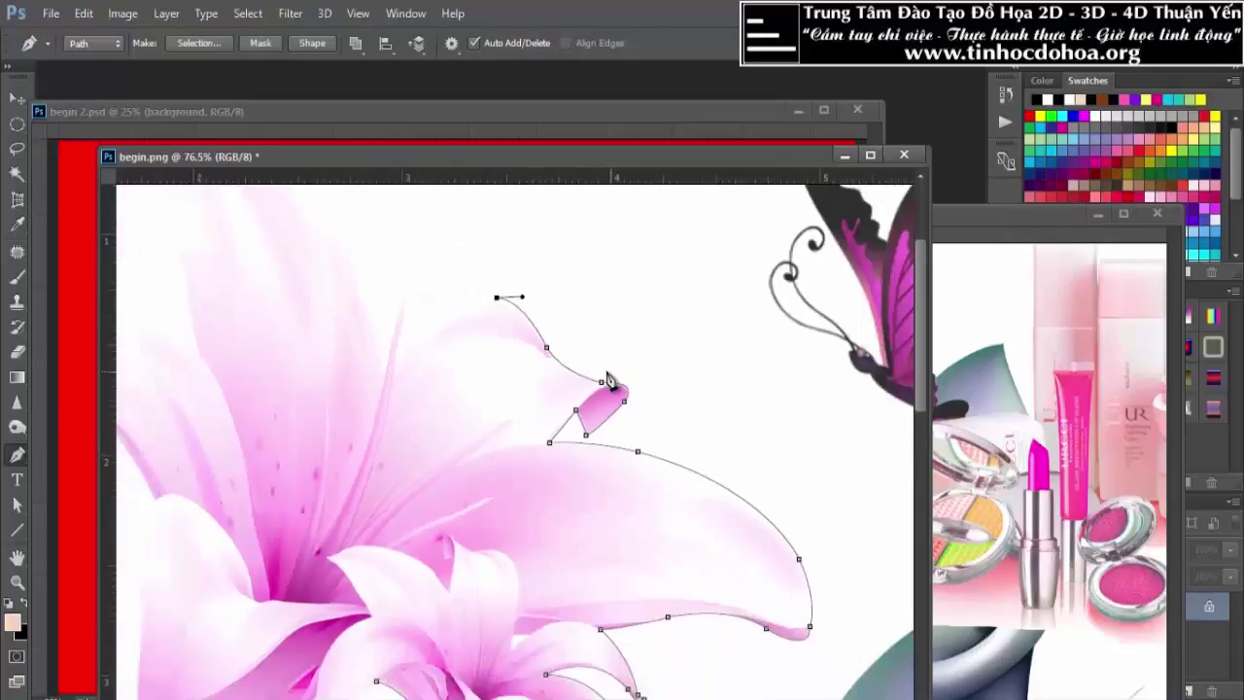
scroll(558, 362, "down", 2)
scroll(422, 227, "up", 3)
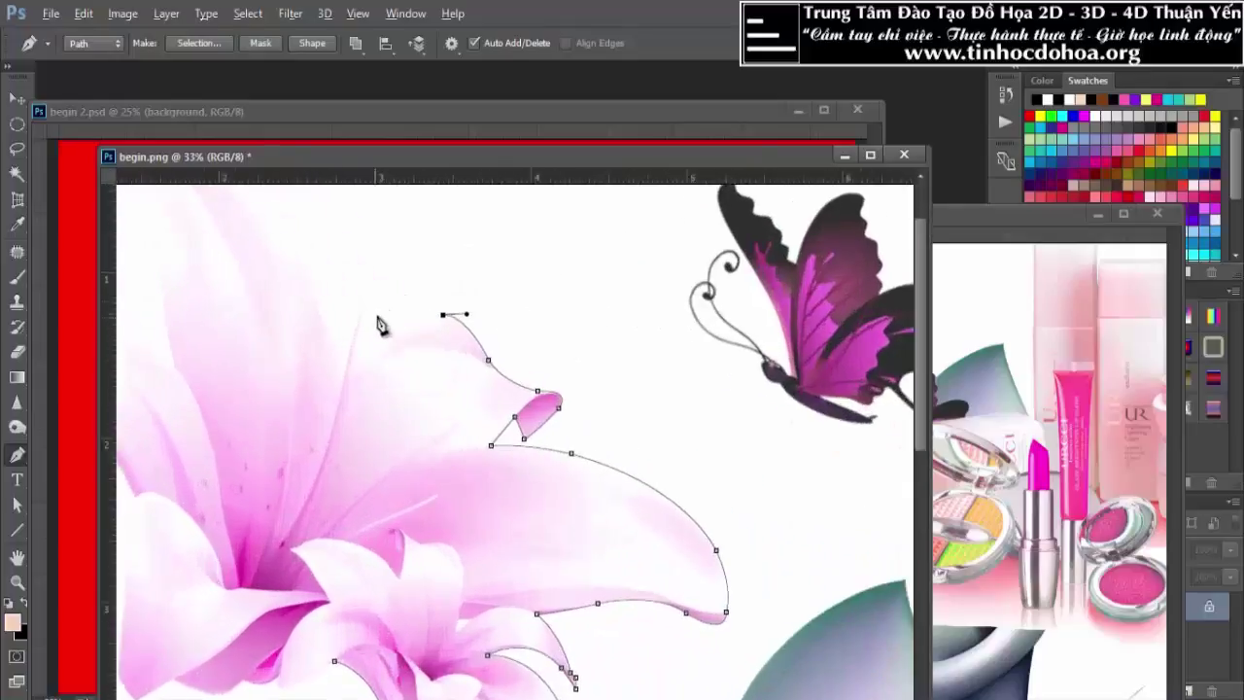
scroll(383, 244, "up", 3)
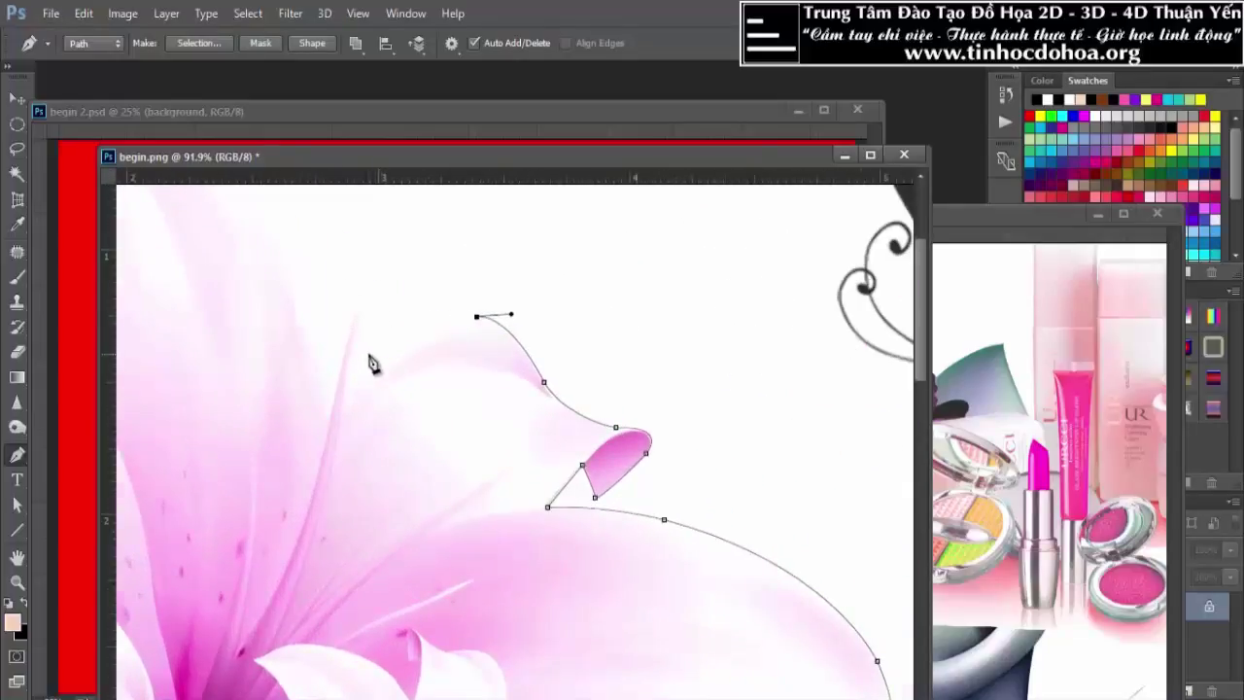
scroll(362, 351, "up", 2)
left_click_drag(338, 407, 271, 531)
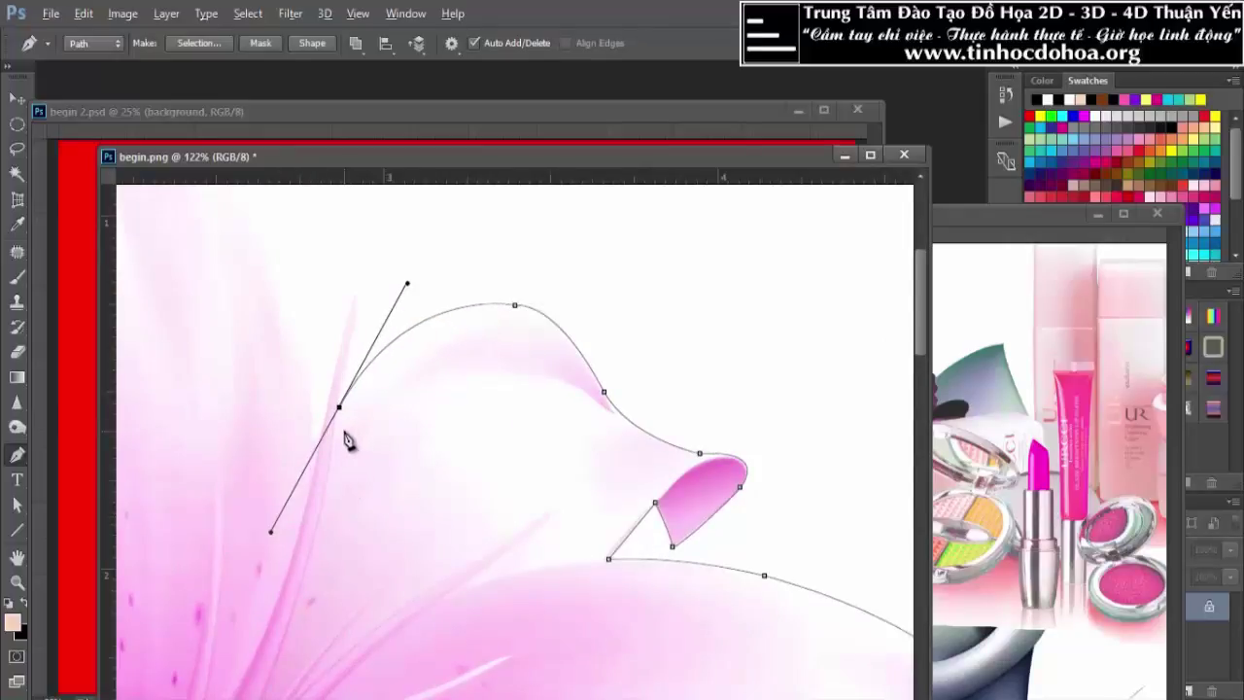
left_click(338, 406, "alt")
scroll(459, 449, "down", 3)
scroll(460, 450, "down", 2)
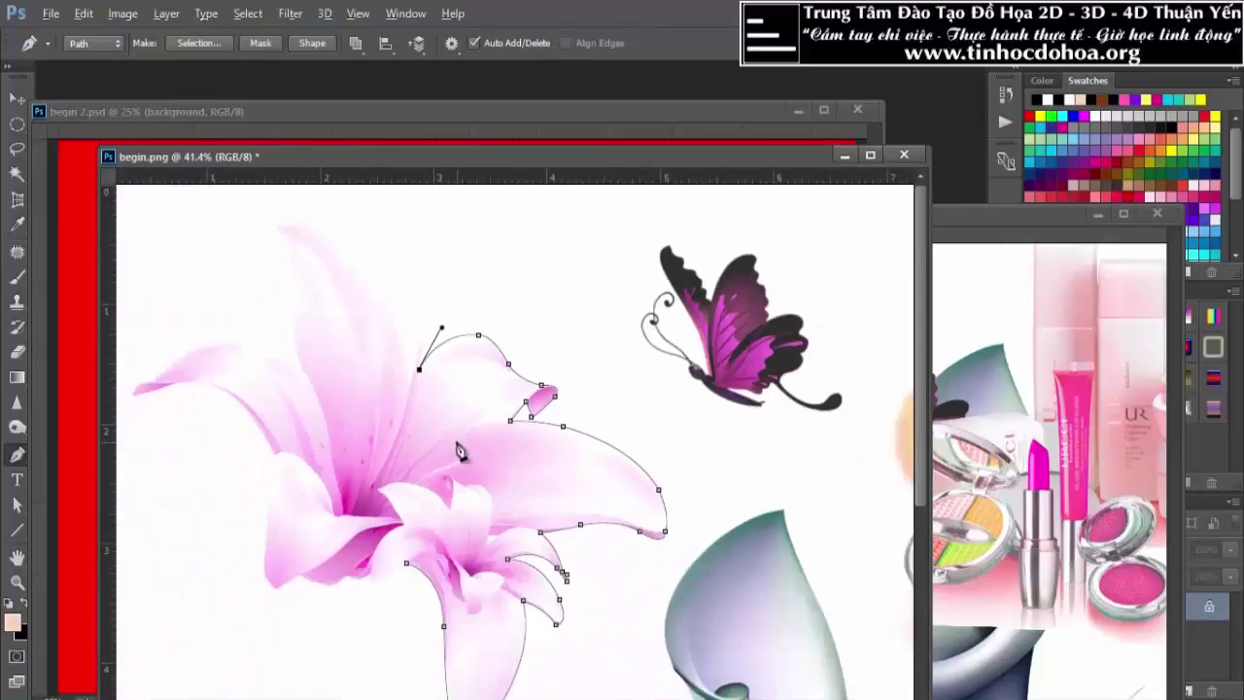
scroll(417, 341, "up", 1)
scroll(450, 327, "up", 2)
scroll(445, 352, "up", 1)
left_click_drag(442, 360, 438, 355)
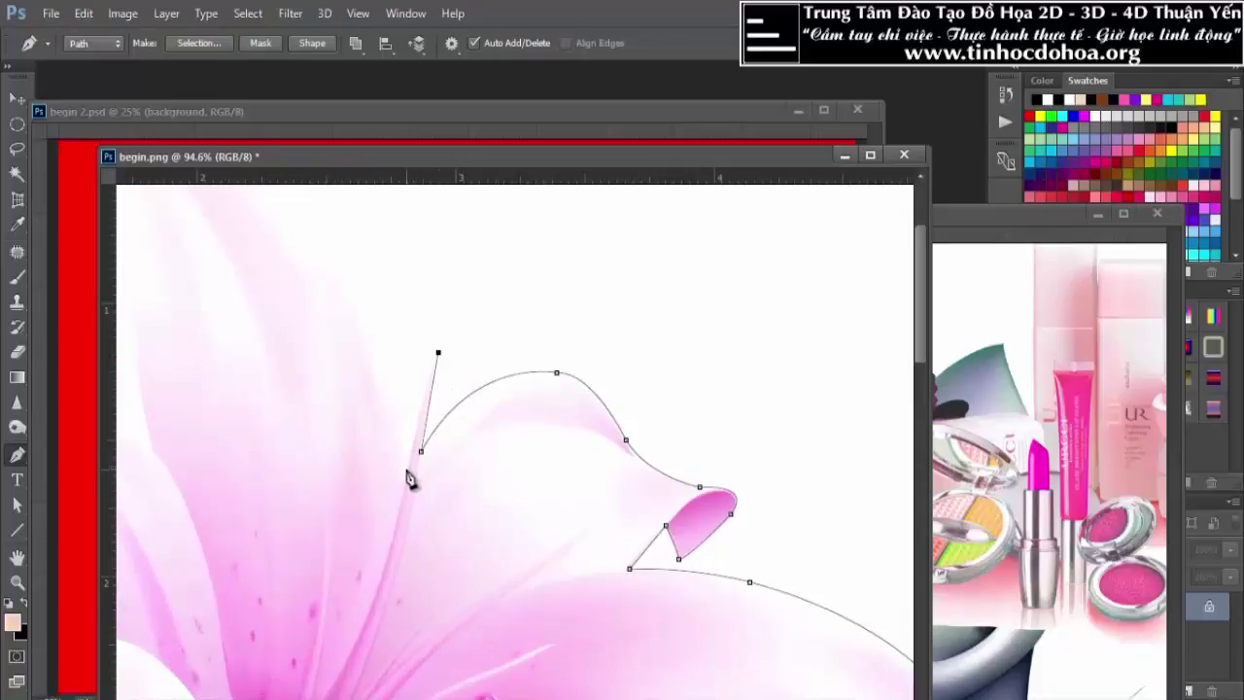
scroll(403, 452, "down", 2)
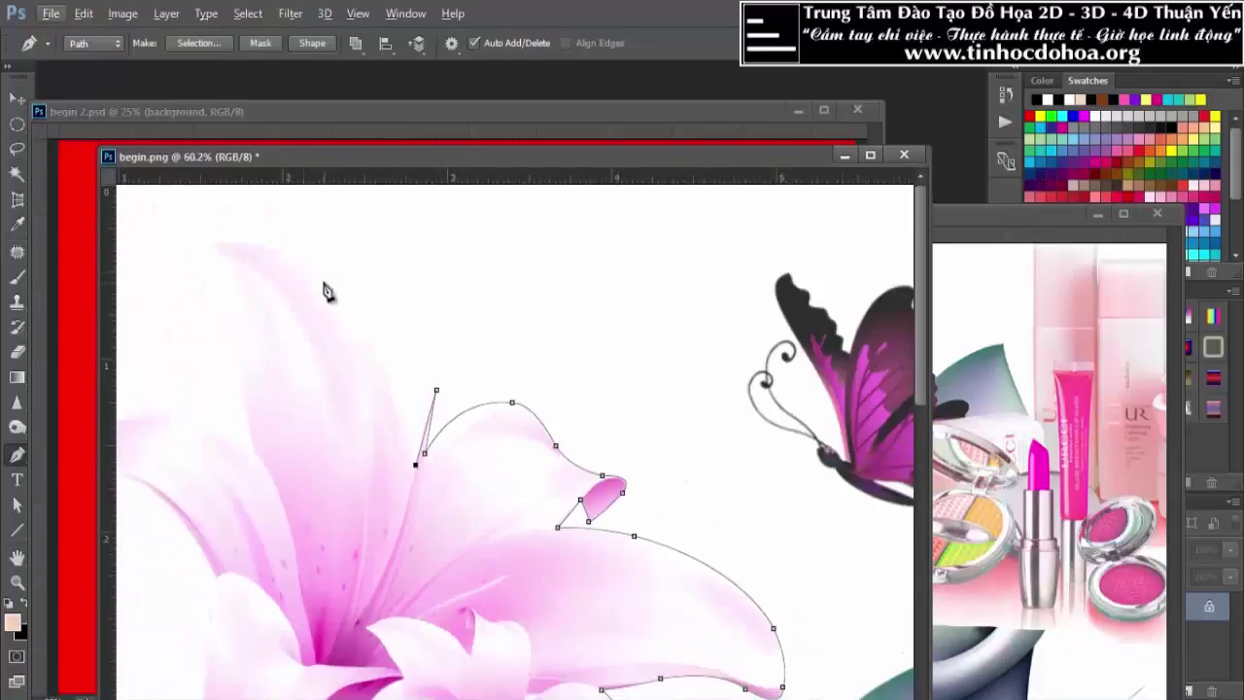
left_click_drag(233, 250, 163, 261)
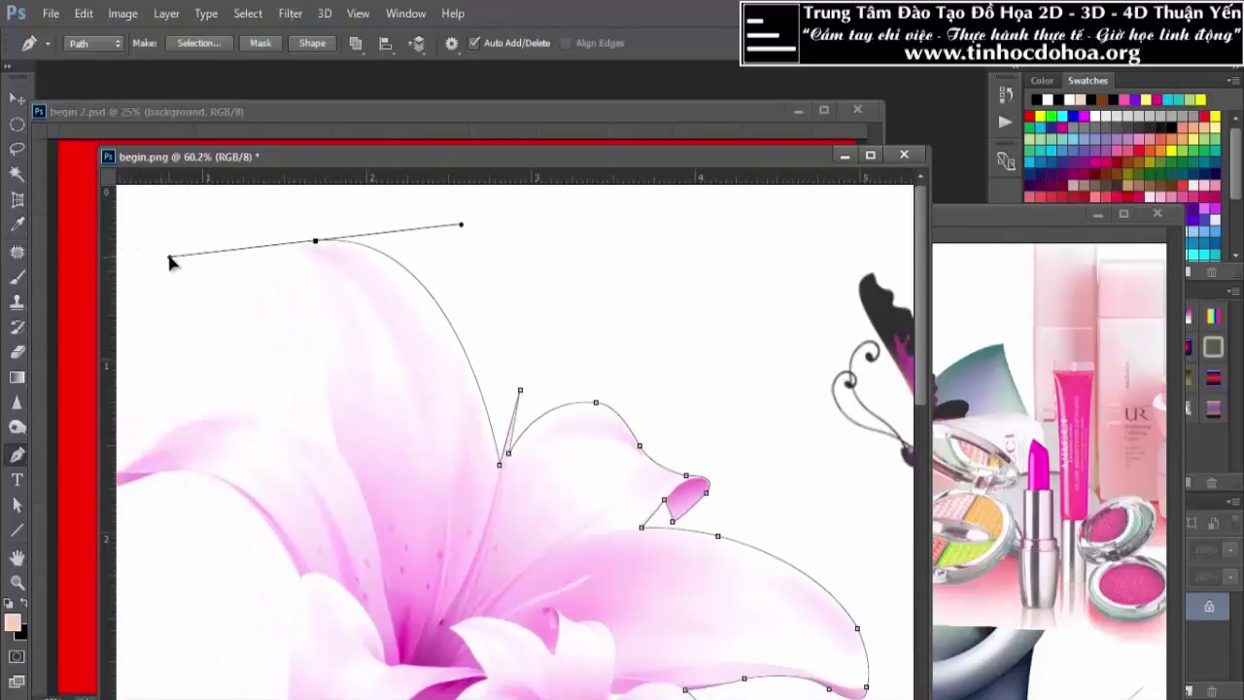
left_click(314, 240, "alt")
Add a corner at the petal tip and curved anchors along the left petal's edge and top
scroll(270, 233, "up", 3, "alt")
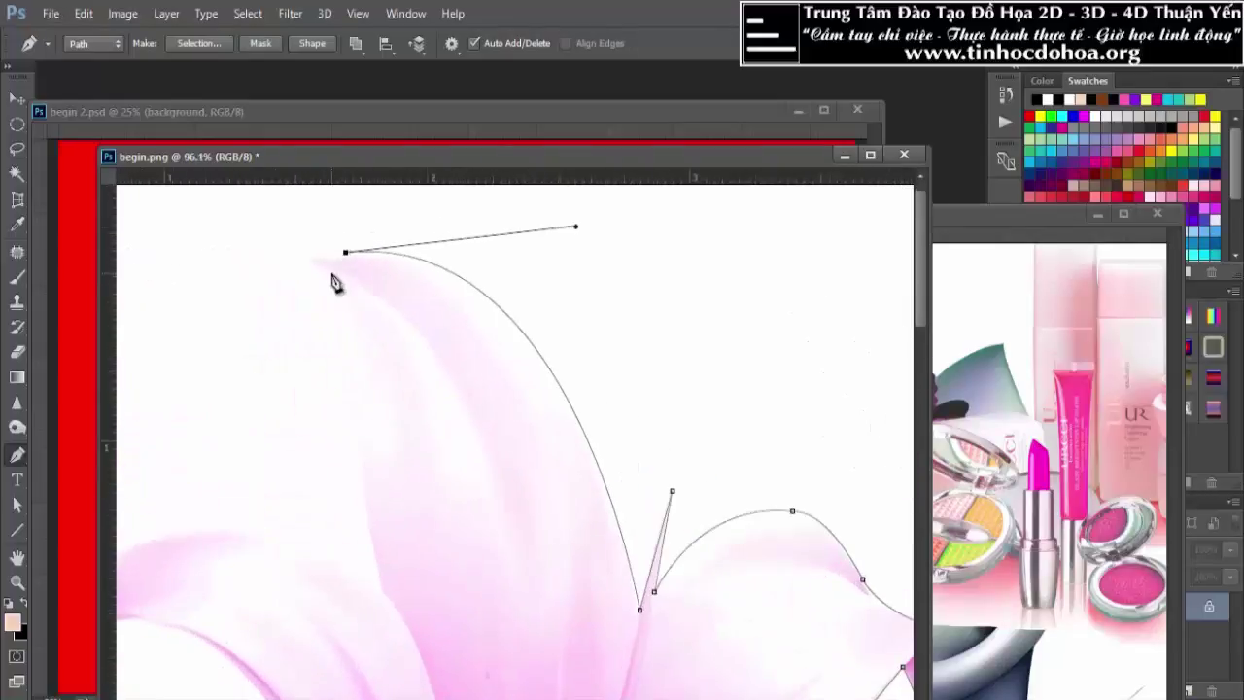
left_click(306, 259)
scroll(350, 267, "down", 3, "alt")
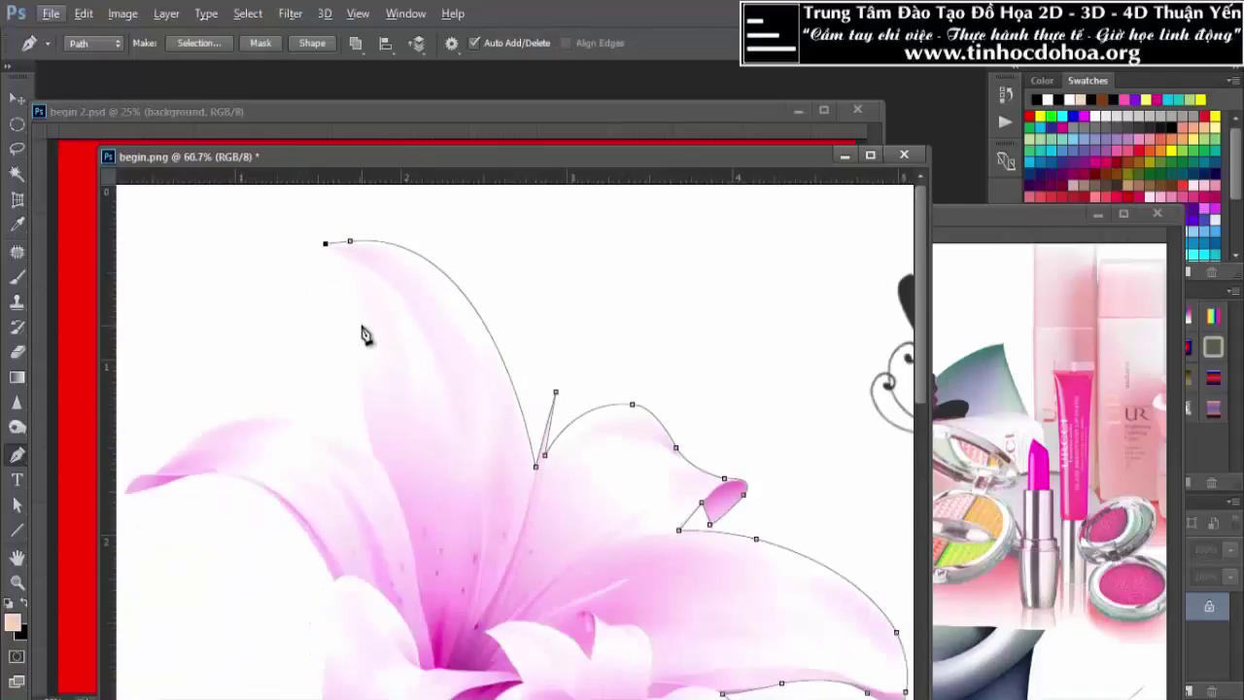
left_click_drag(373, 455, 384, 492)
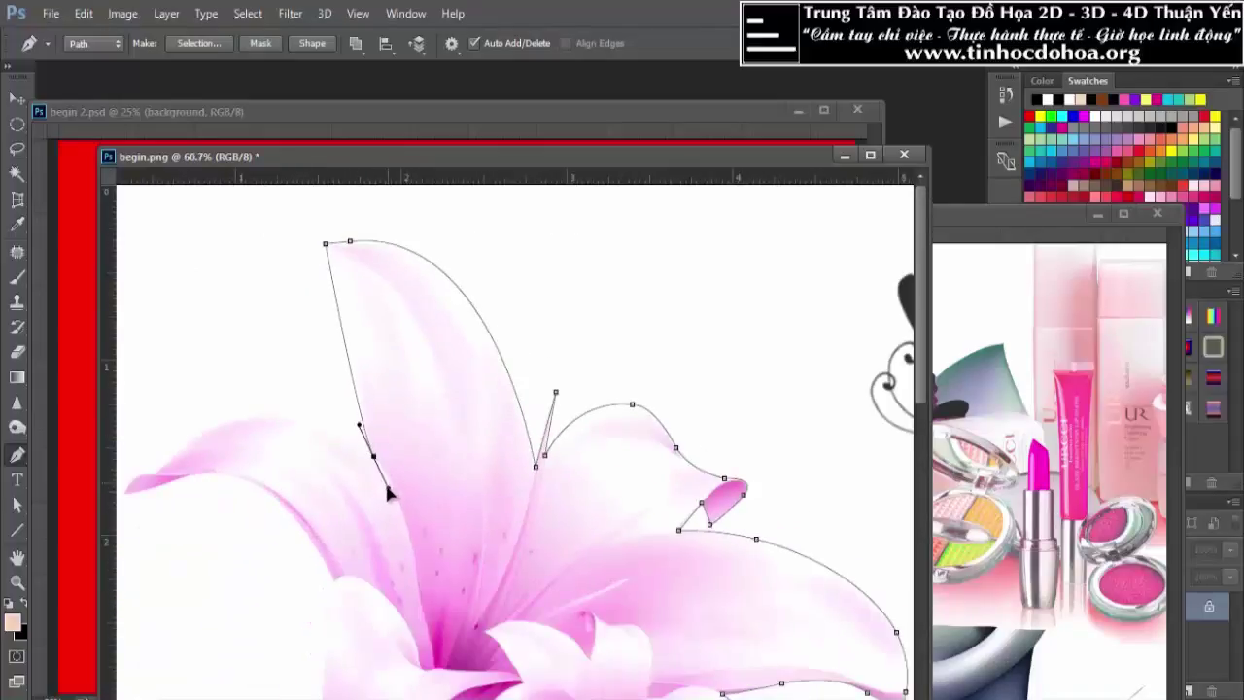
left_click(375, 456, "alt")
scroll(292, 389, "down", 3, "alt")
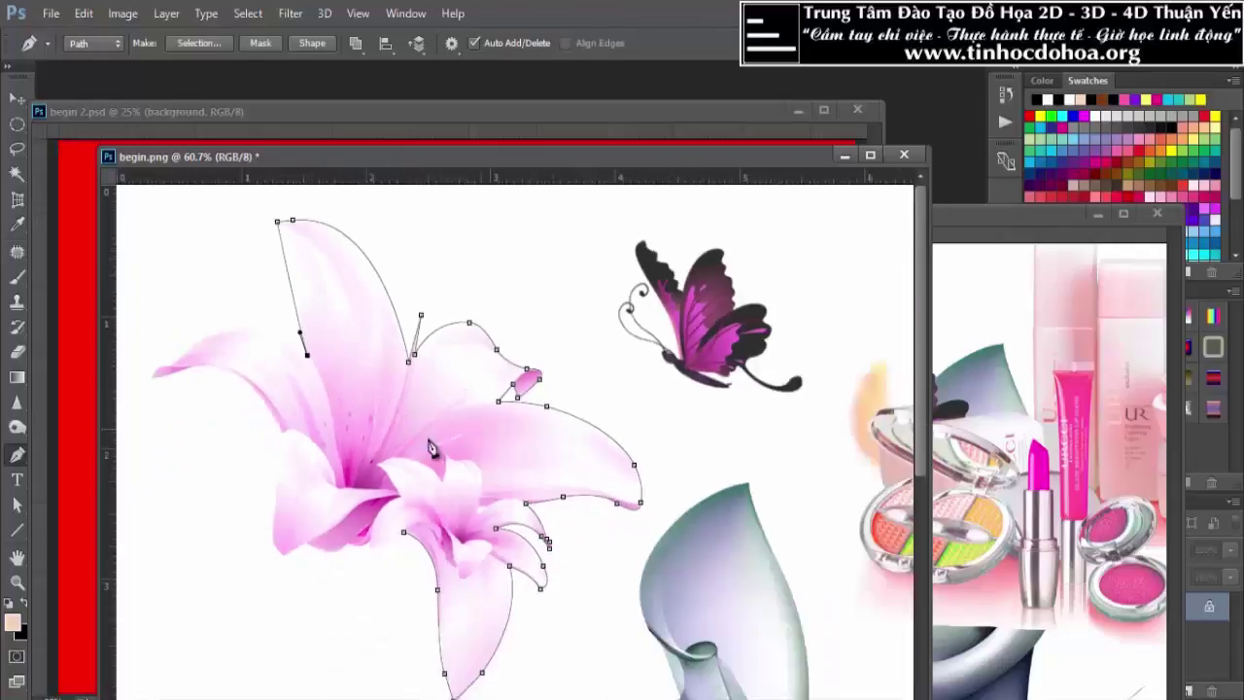
scroll(206, 332, "up", 3, "alt")
scroll(199, 330, "up", 1, "alt")
left_click_drag(242, 327, 154, 352)
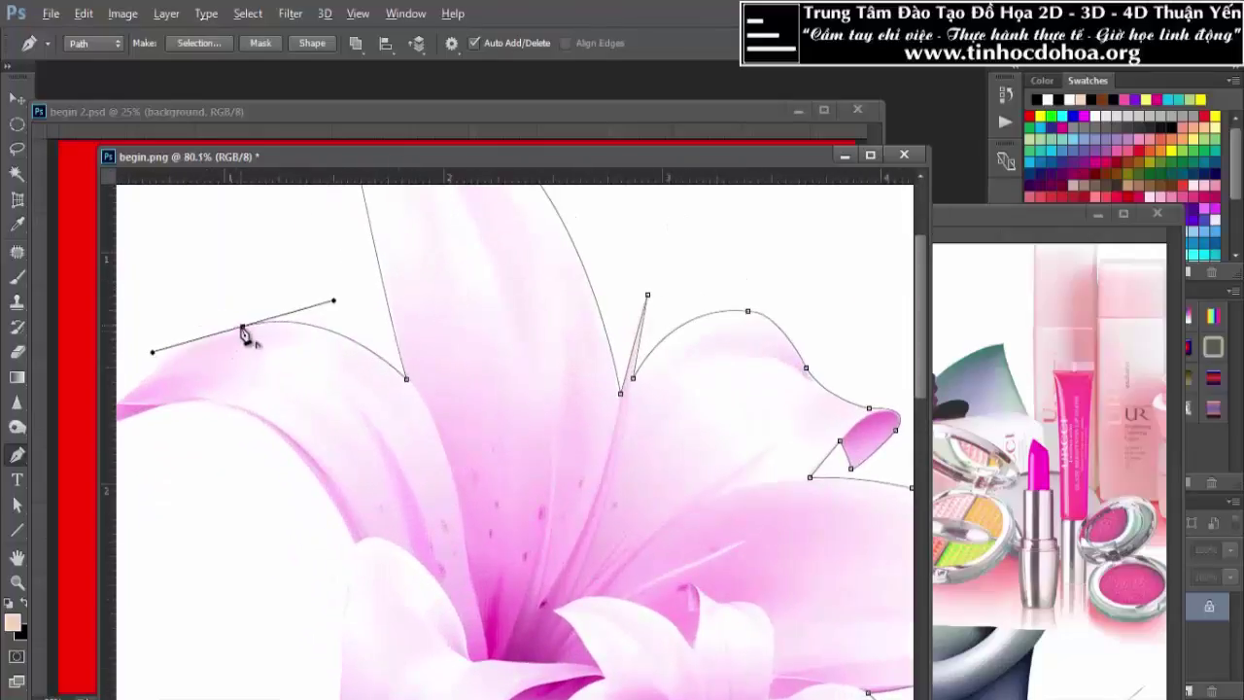
left_click(243, 327, "alt")
Trace down to the left petal tip and back along its underside with corner anchors
scroll(291, 370, "down", 2)
scroll(214, 330, "down", 1)
scroll(194, 399, "up", 3)
left_click_drag(189, 378, 129, 444)
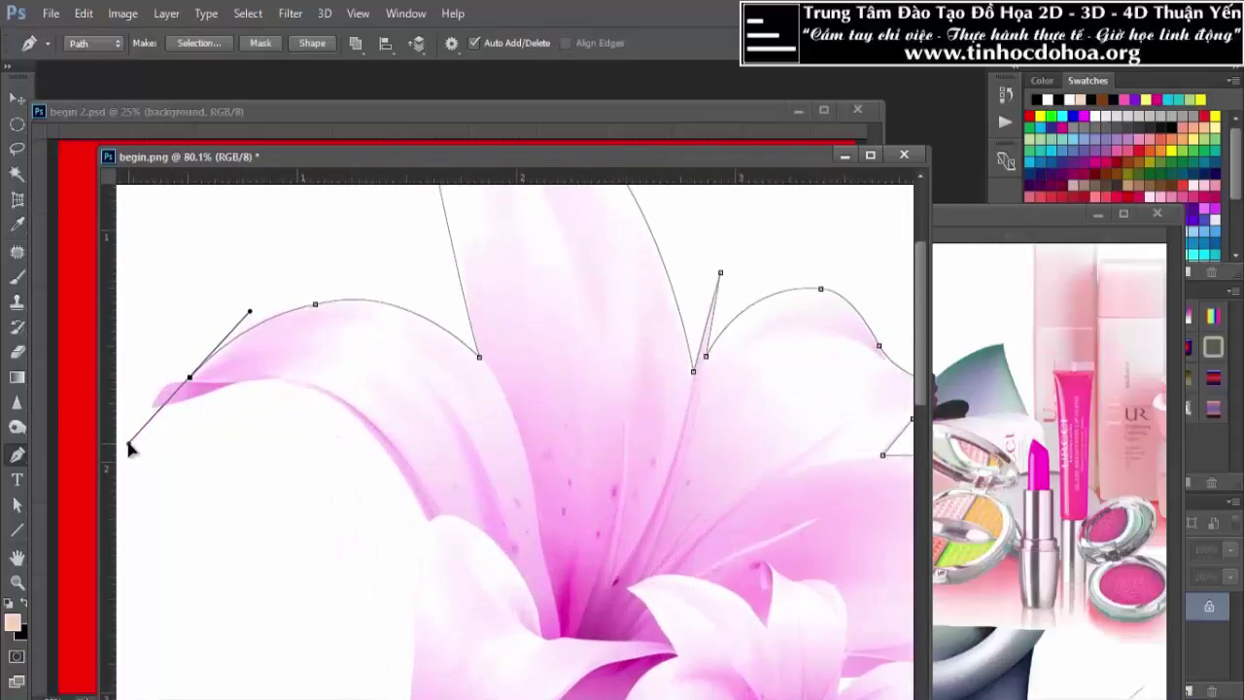
left_click(190, 377, "alt")
left_click(151, 410)
left_click_drag(151, 411, 150, 432)
left_click(151, 410, "alt")
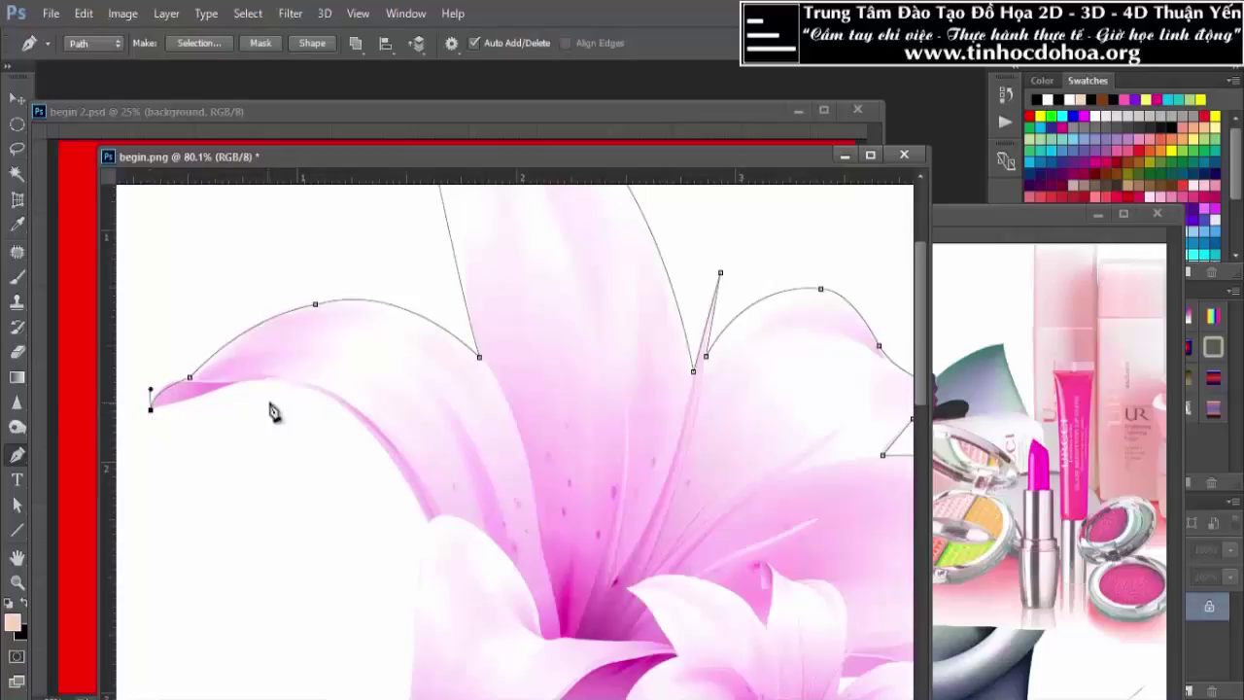
left_click_drag(336, 401, 393, 443)
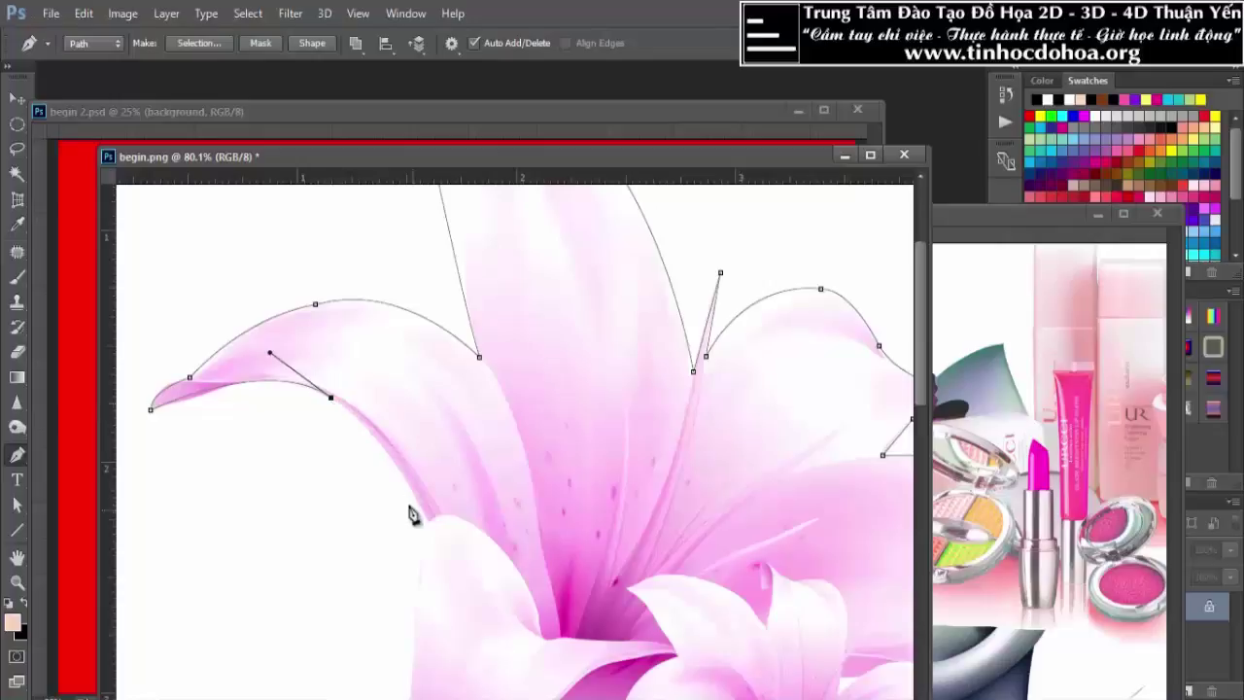
mouse_move(428, 518)
left_mouse_down()
mouse_move(437, 571)
mouse_move(463, 600)
left_mouse_up()
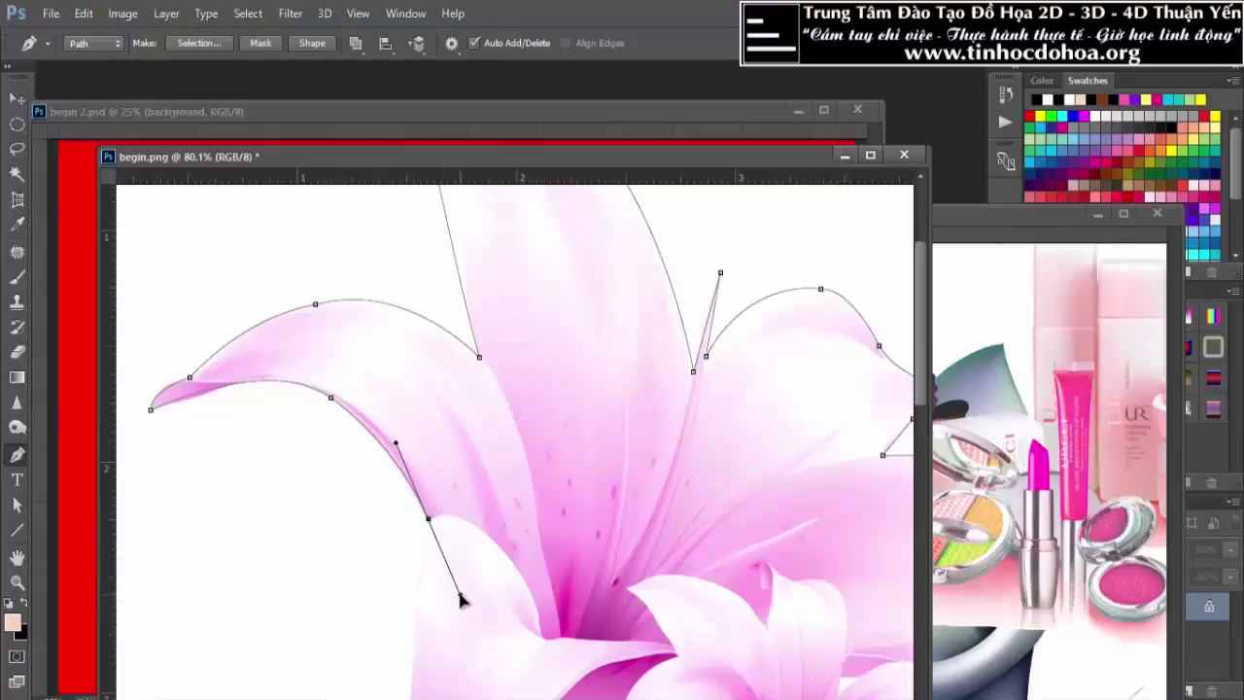
left_click(427, 518, "alt")
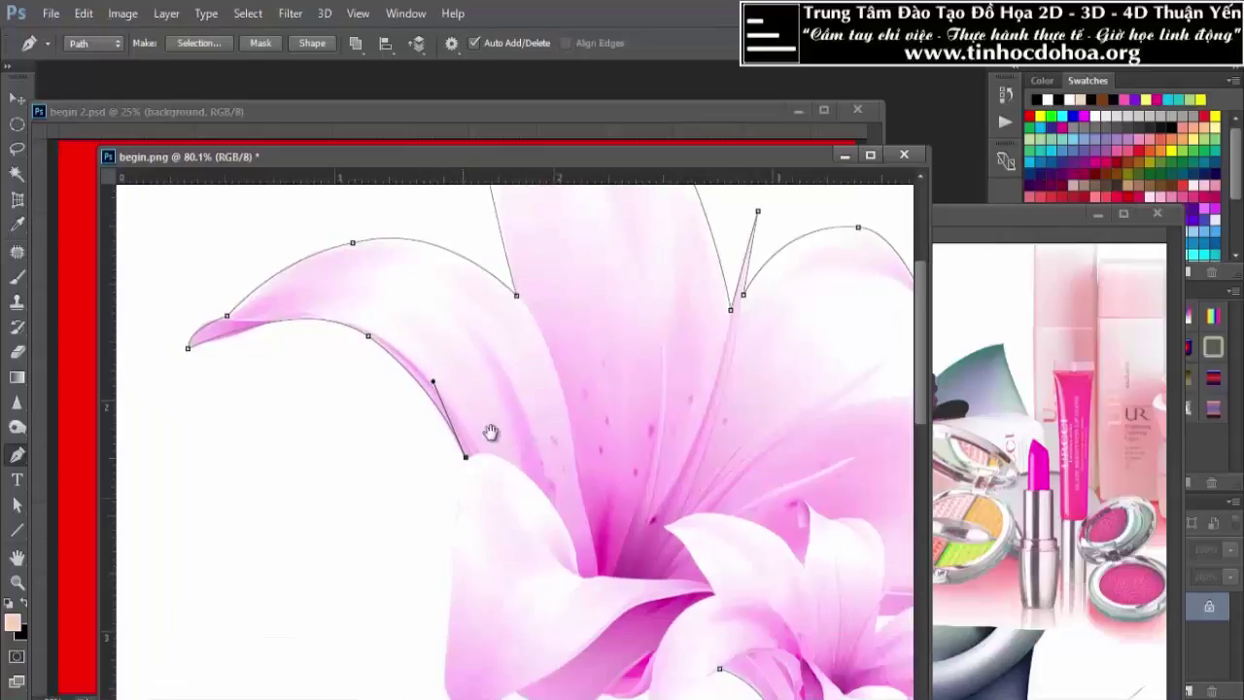
Outline the lower petals' bottom edges and close the path at its starting point
left_click_drag(467, 559, 506, 336)
left_click_drag(448, 465, 443, 500)
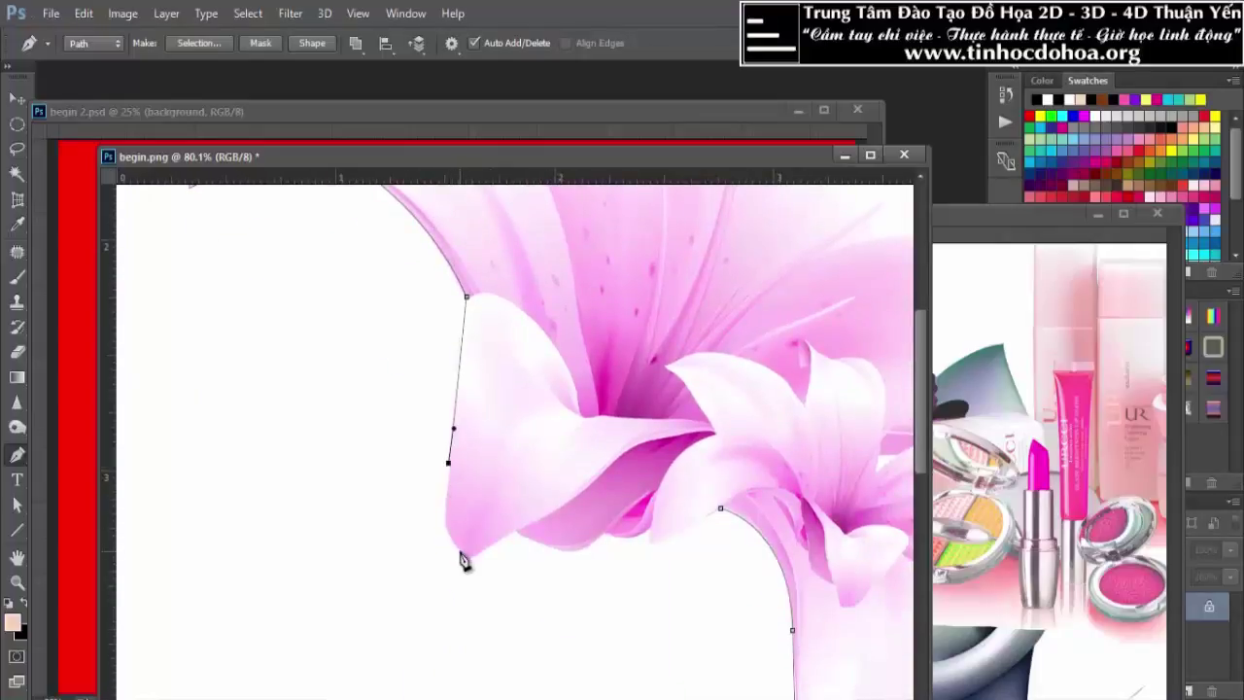
left_click_drag(467, 561, 500, 588)
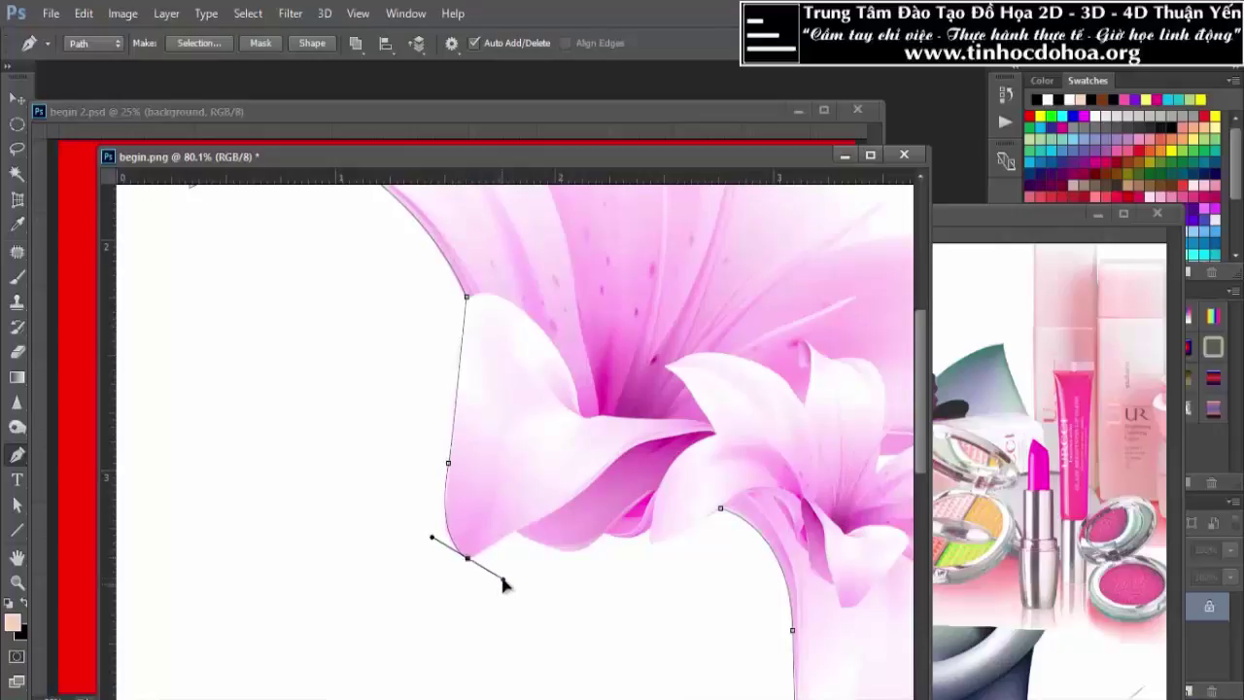
left_click(469, 563, "alt")
mouse_move(604, 535)
left_mouse_down()
mouse_move(646, 486)
mouse_move(658, 520)
left_mouse_up()
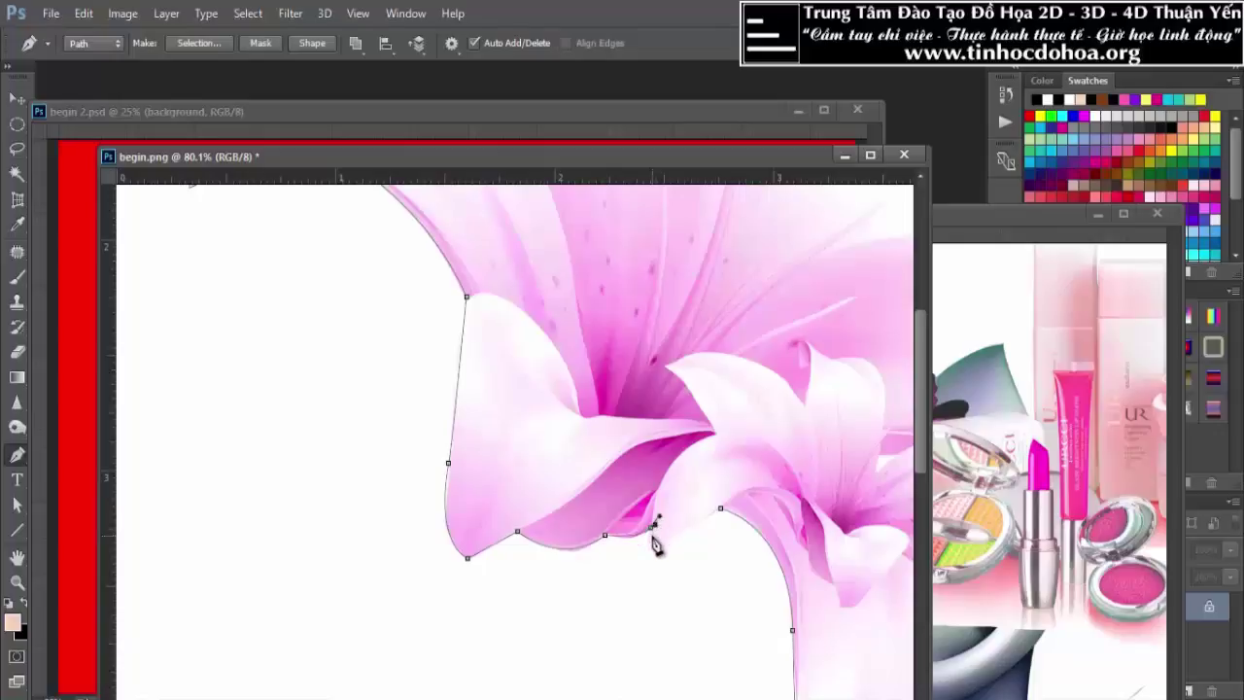
left_click_drag(721, 509, 746, 493)
scroll(722, 520, "down", 2)
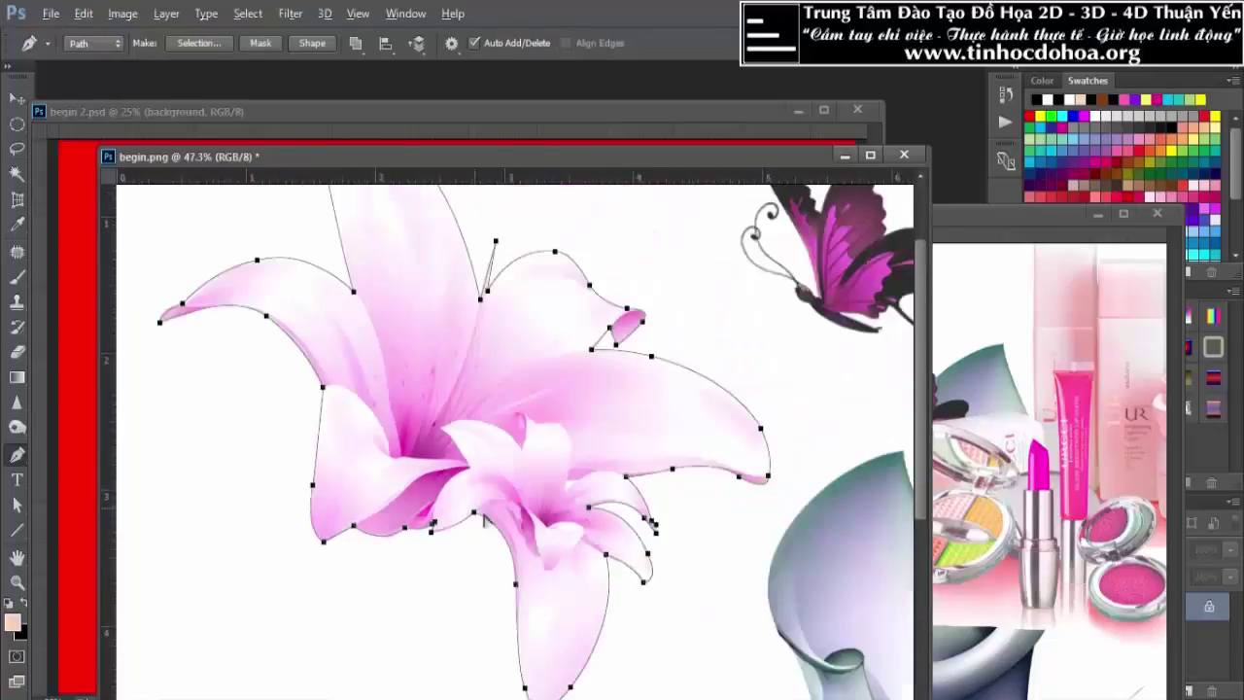
scroll(484, 521, "down", 2)
Load the lily path as a selection and move it into the Untitled-1 poster's lower left
key("ctrl+Return")
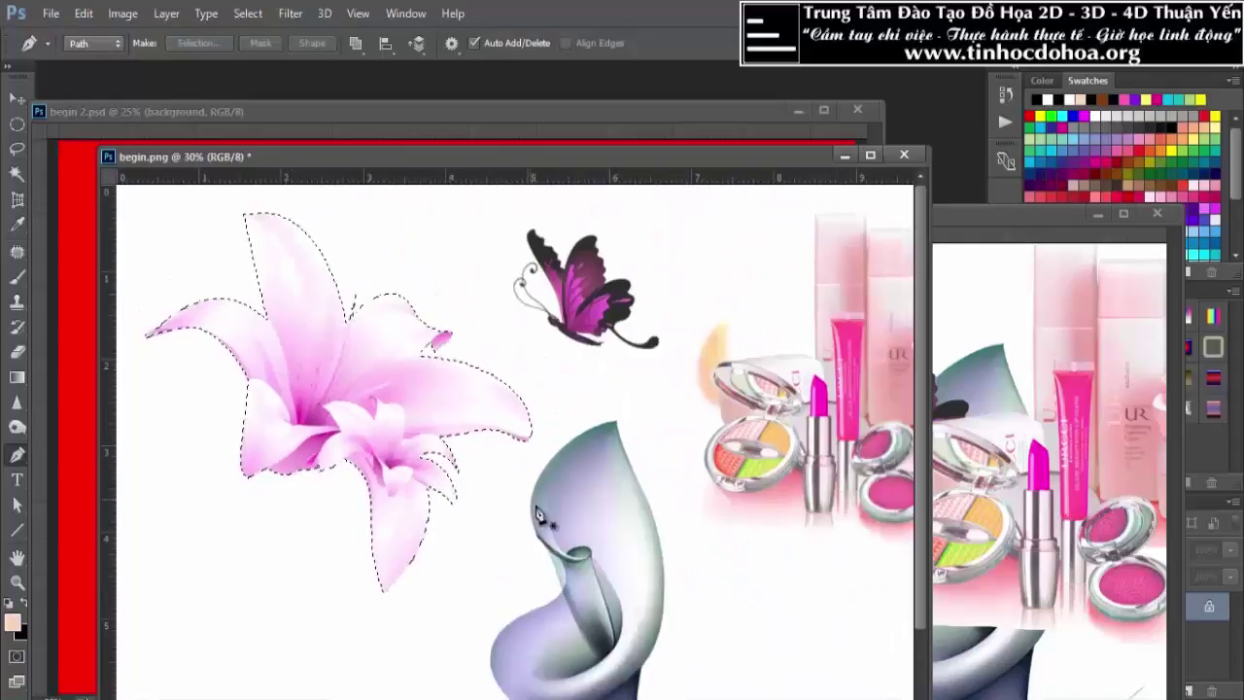
left_click(17, 99)
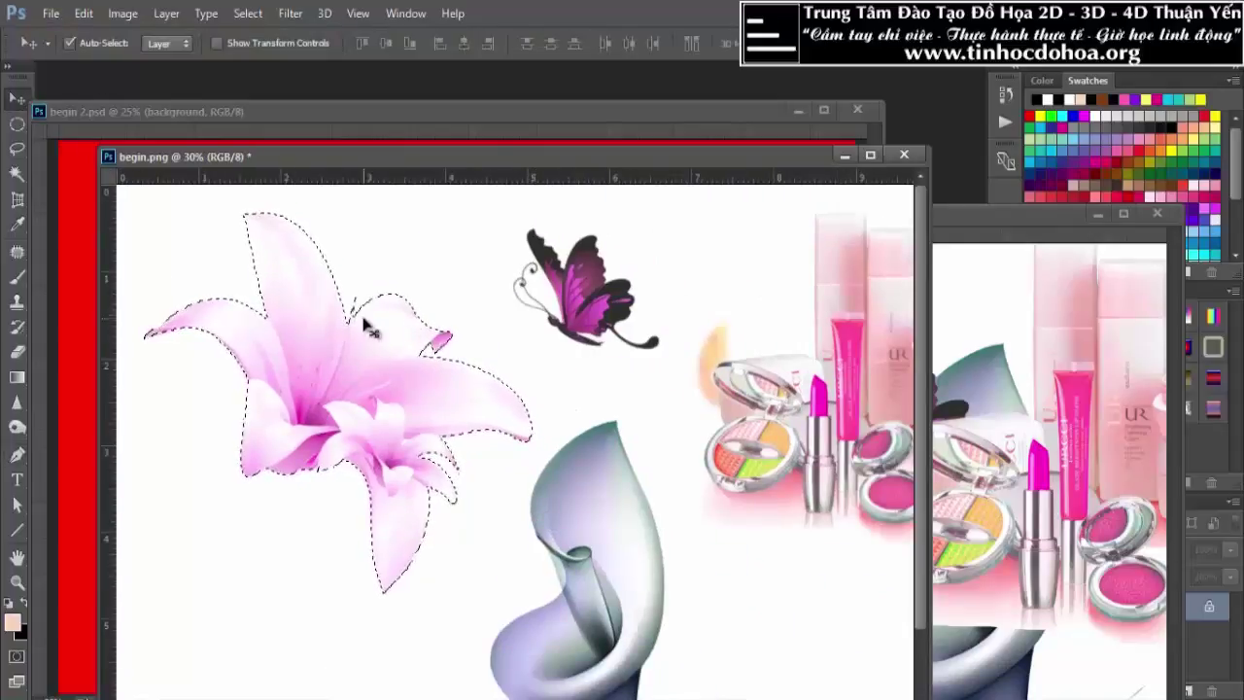
left_click_drag(333, 333, 1014, 359)
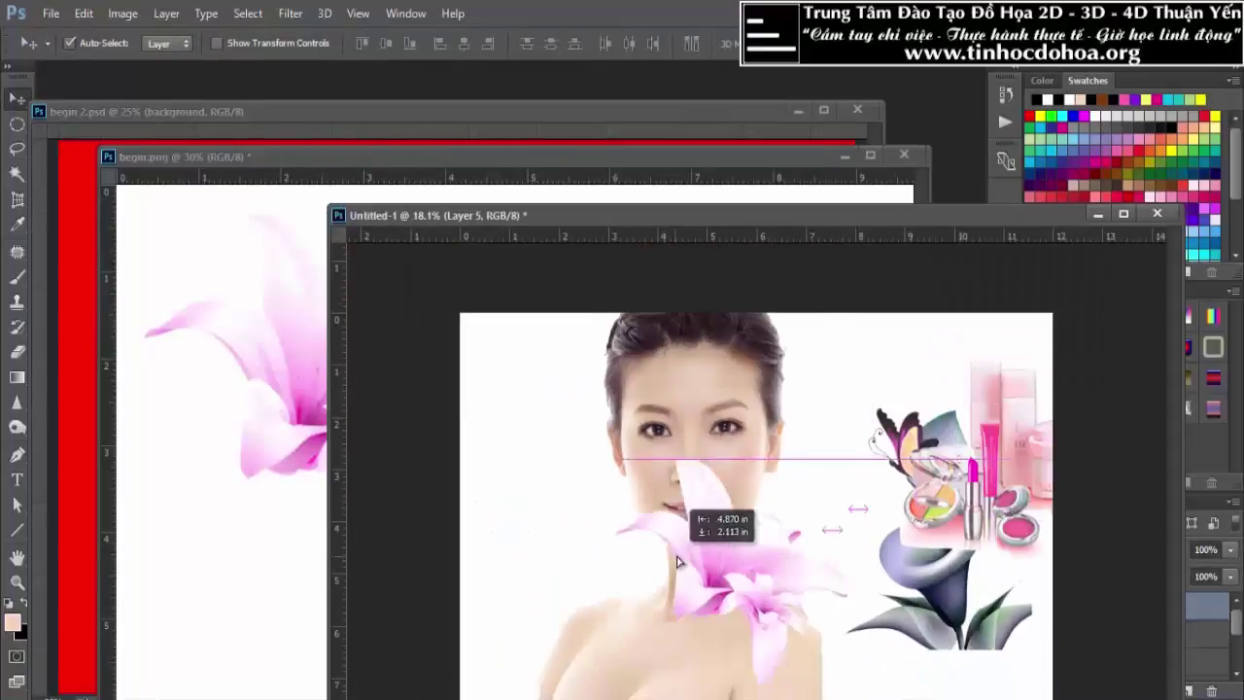
left_click_drag(938, 437, 525, 573)
Add a horizontal guide to the poster and close begin.png without saving
key("ctrl+minus")
key("ctrl+minus")
left_click_drag(761, 236, 777, 234)
left_click(896, 160)
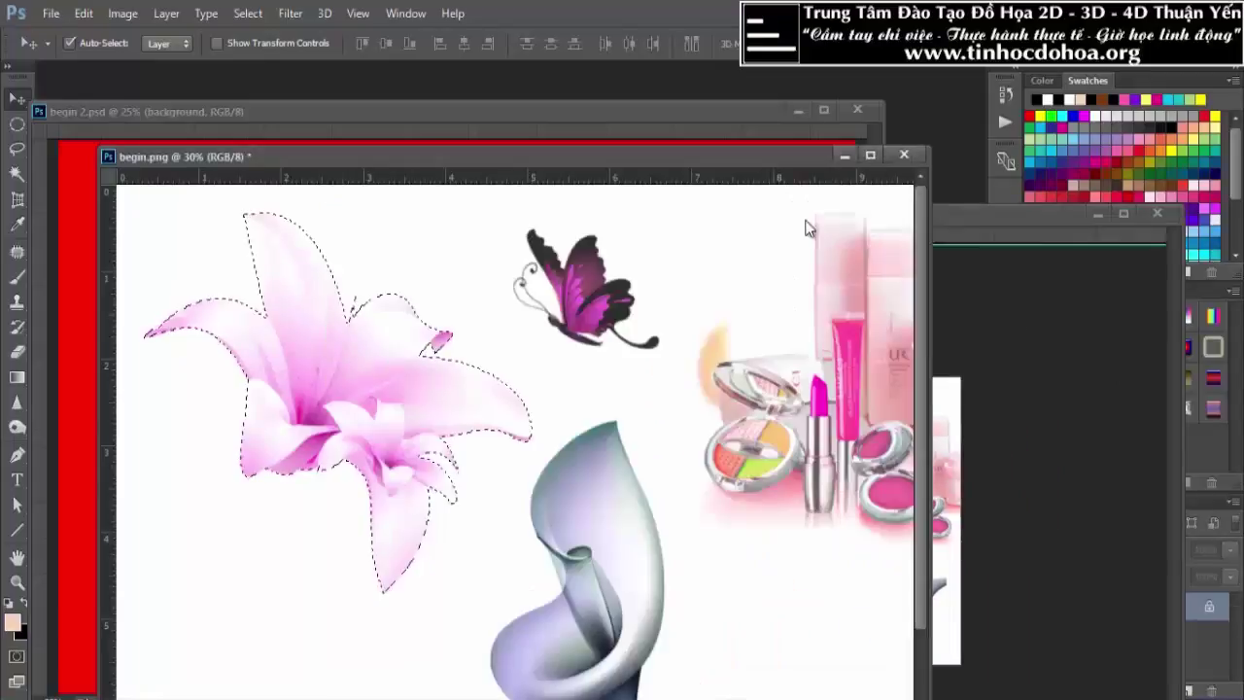
left_click(638, 286)
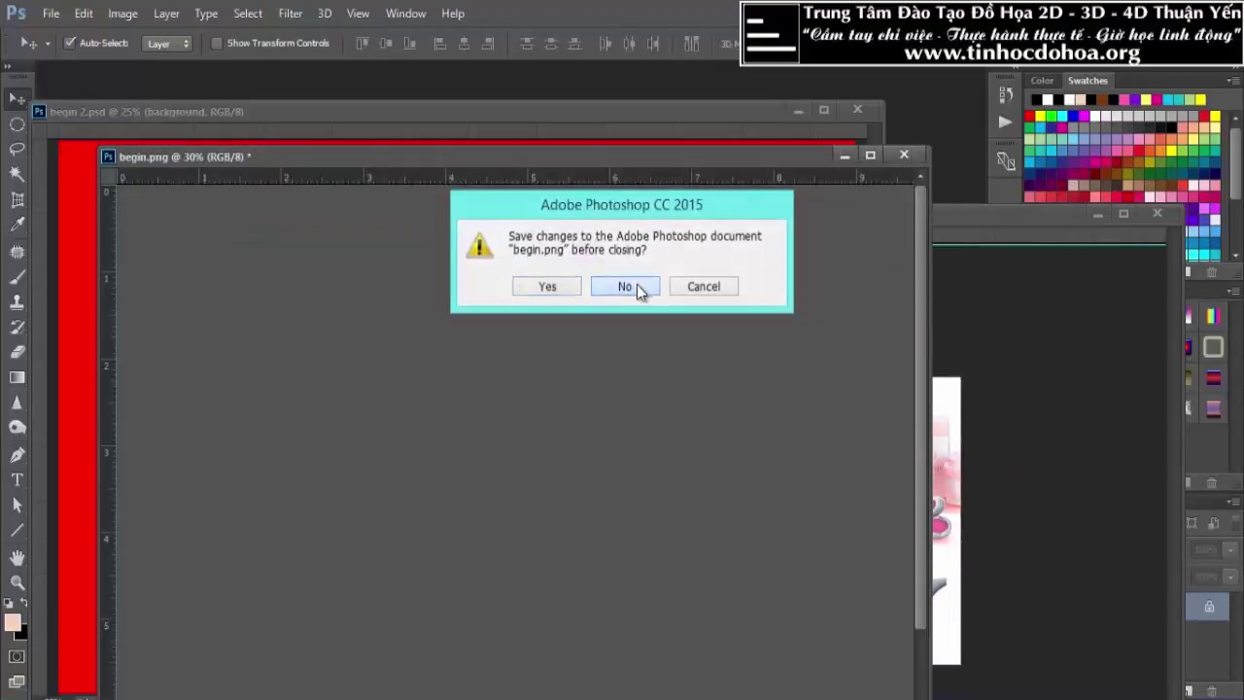
Settle the lily in the poster's lower-left corner beside the woman
mouse_move(825, 216)
left_mouse_down()
mouse_move(592, 127)
mouse_move(608, 152)
left_mouse_up()
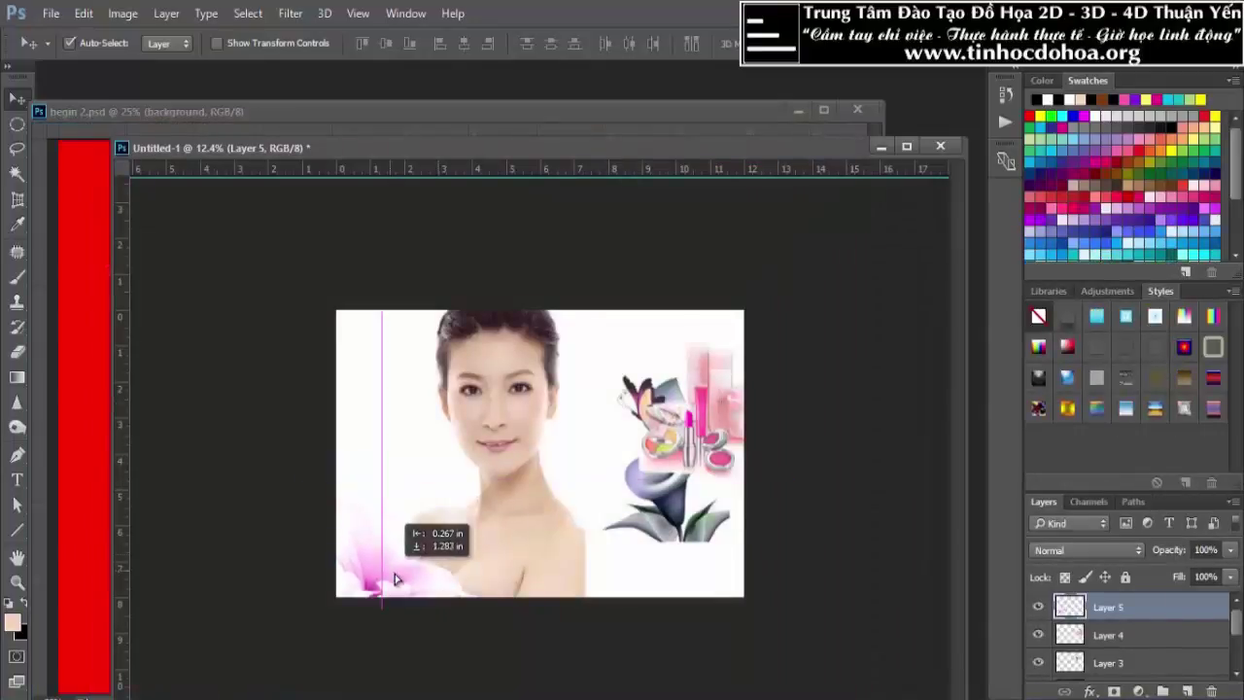
left_click_drag(408, 524, 578, 405)
key("ctrl+0")
scroll(384, 595, "up", 1)
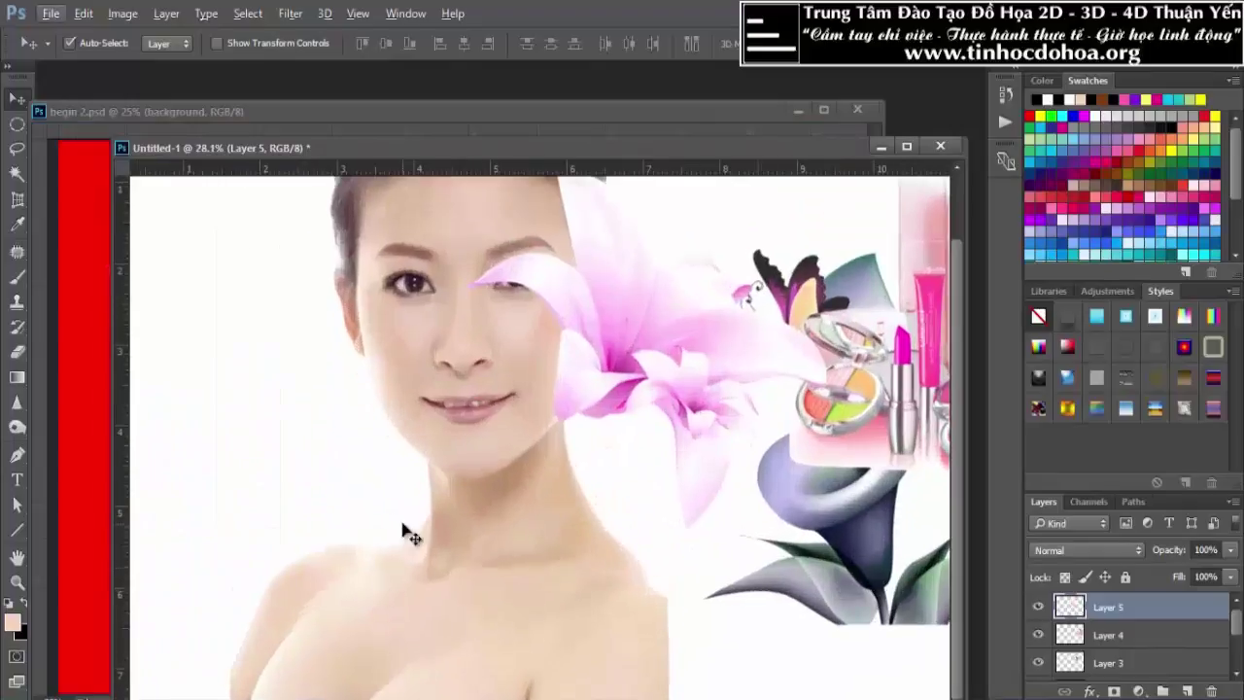
scroll(402, 529, "up", 1)
scroll(497, 393, "down", 3)
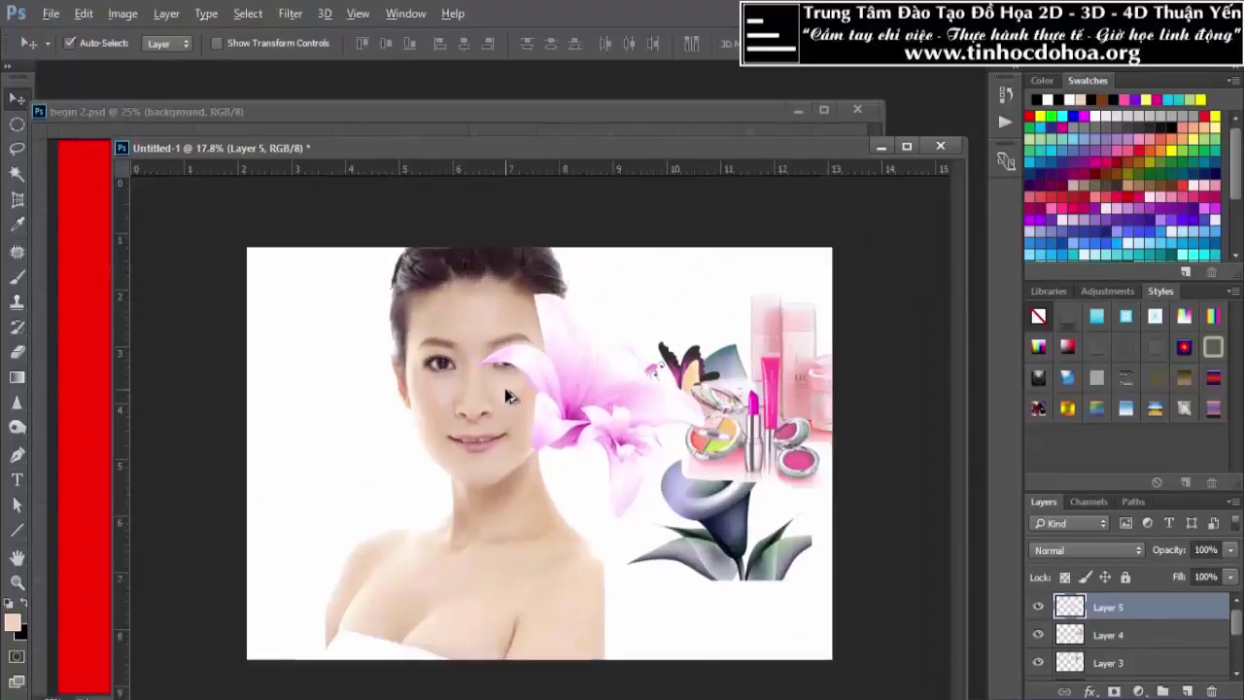
left_click_drag(578, 405, 403, 526)
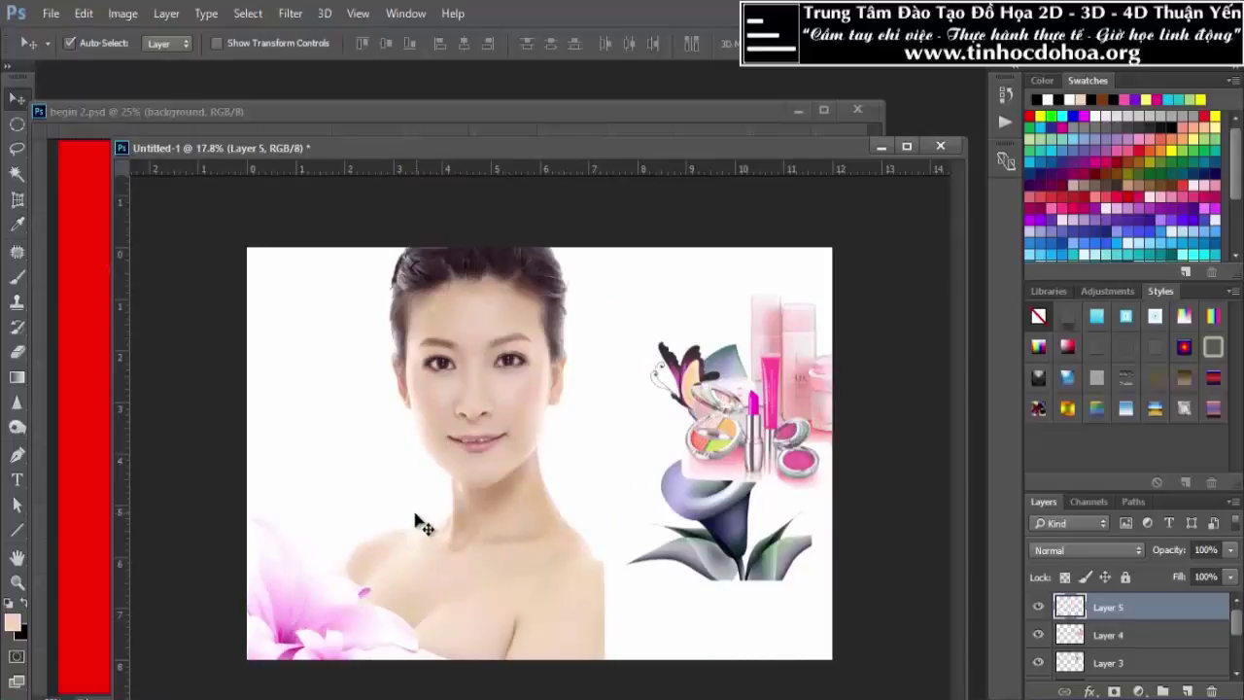
left_click_drag(336, 599, 358, 623)
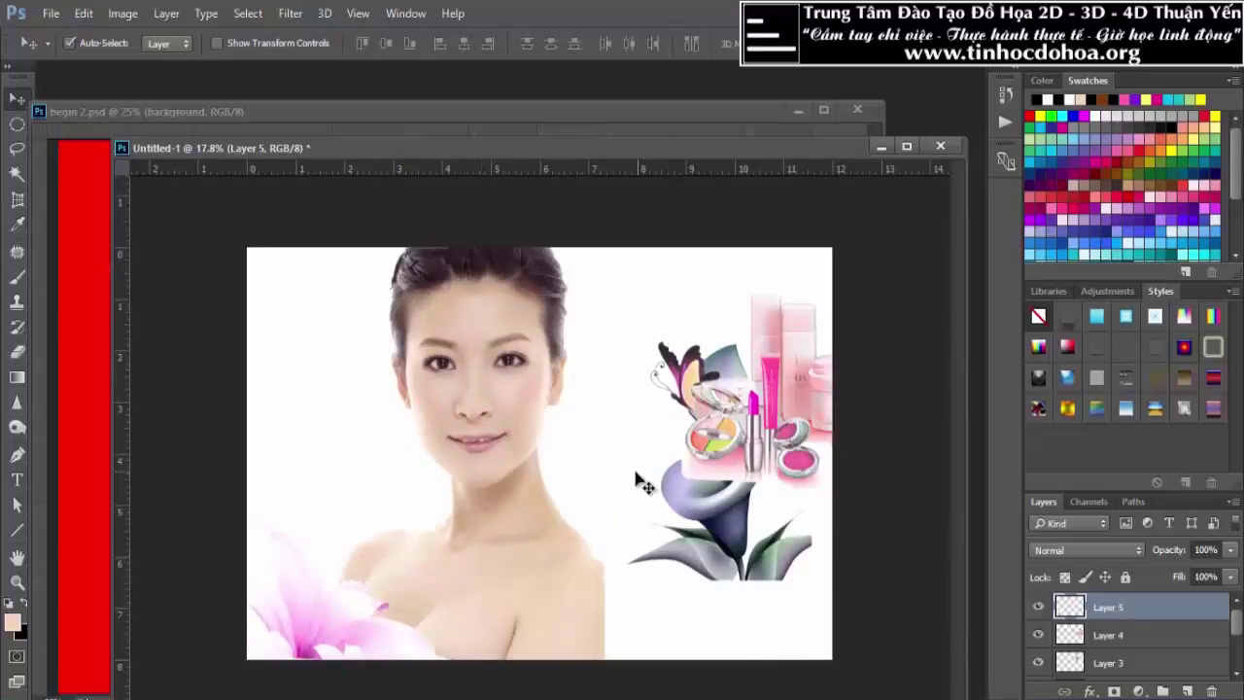
Rearrange the cosmetics to the lower right and shift the butterfly upward
mouse_move(735, 445)
left_mouse_down()
mouse_move(554, 453)
mouse_move(573, 561)
mouse_move(625, 572)
mouse_move(637, 624)
left_mouse_up()
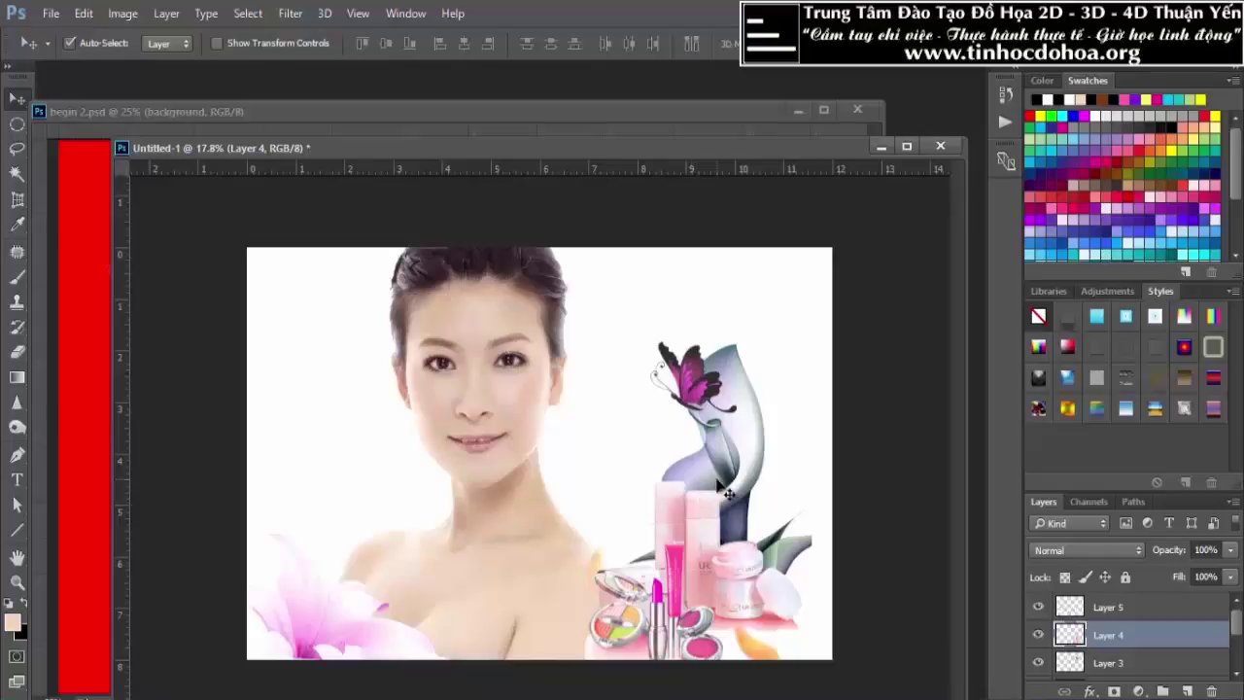
left_click_drag(728, 493, 646, 256)
mouse_move(720, 490)
left_mouse_down()
mouse_move(652, 586)
mouse_move(737, 581)
left_mouse_up()
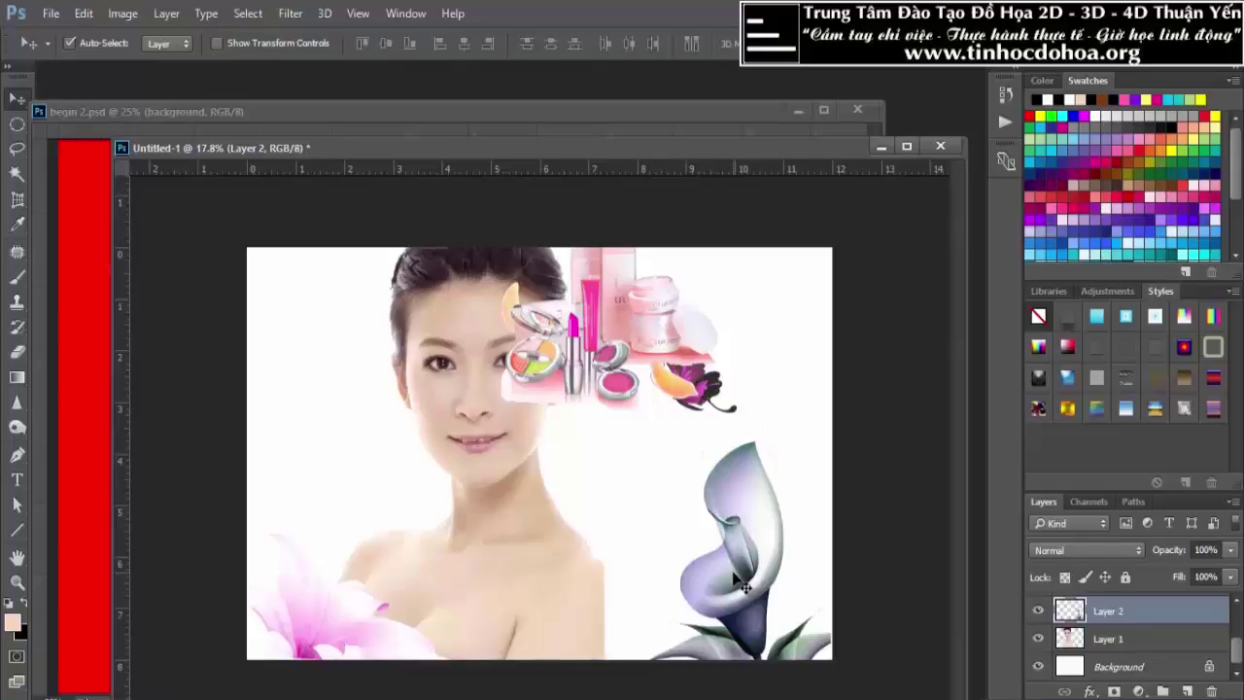
left_click_drag(641, 375, 455, 480)
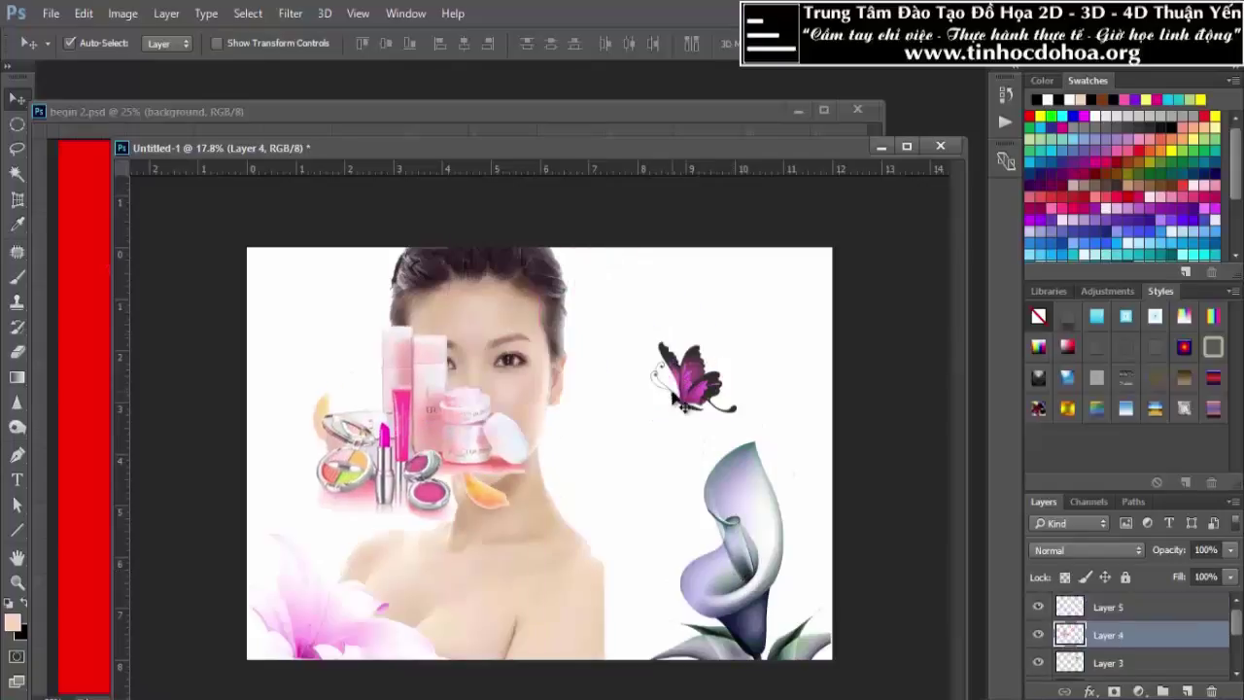
left_click_drag(684, 406, 692, 331)
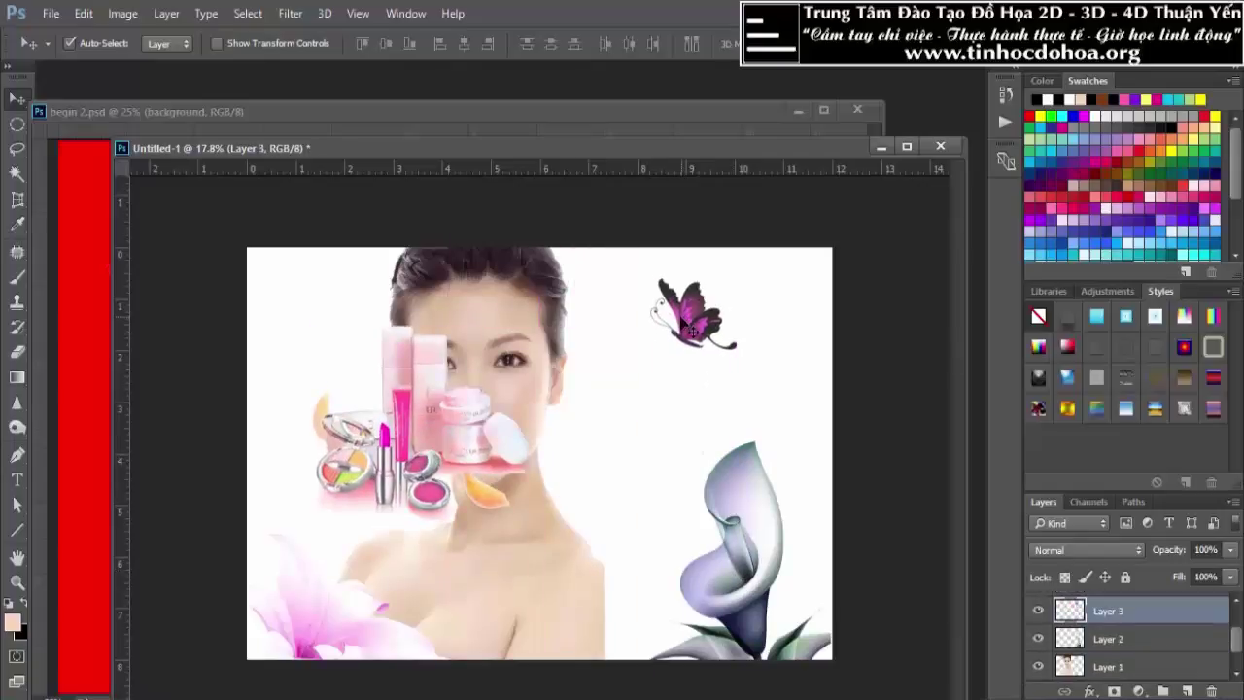
mouse_move(439, 433)
left_mouse_down()
mouse_move(720, 614)
mouse_move(821, 632)
left_mouse_up()
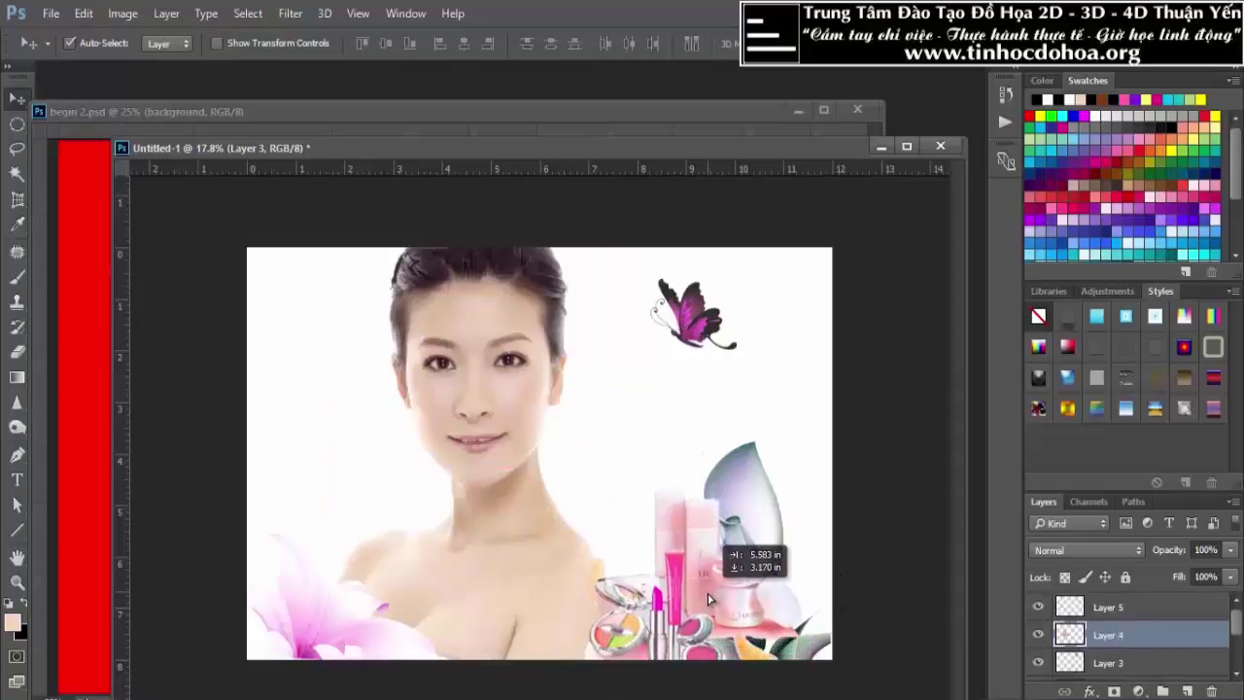
left_click_drag(810, 647, 795, 529)
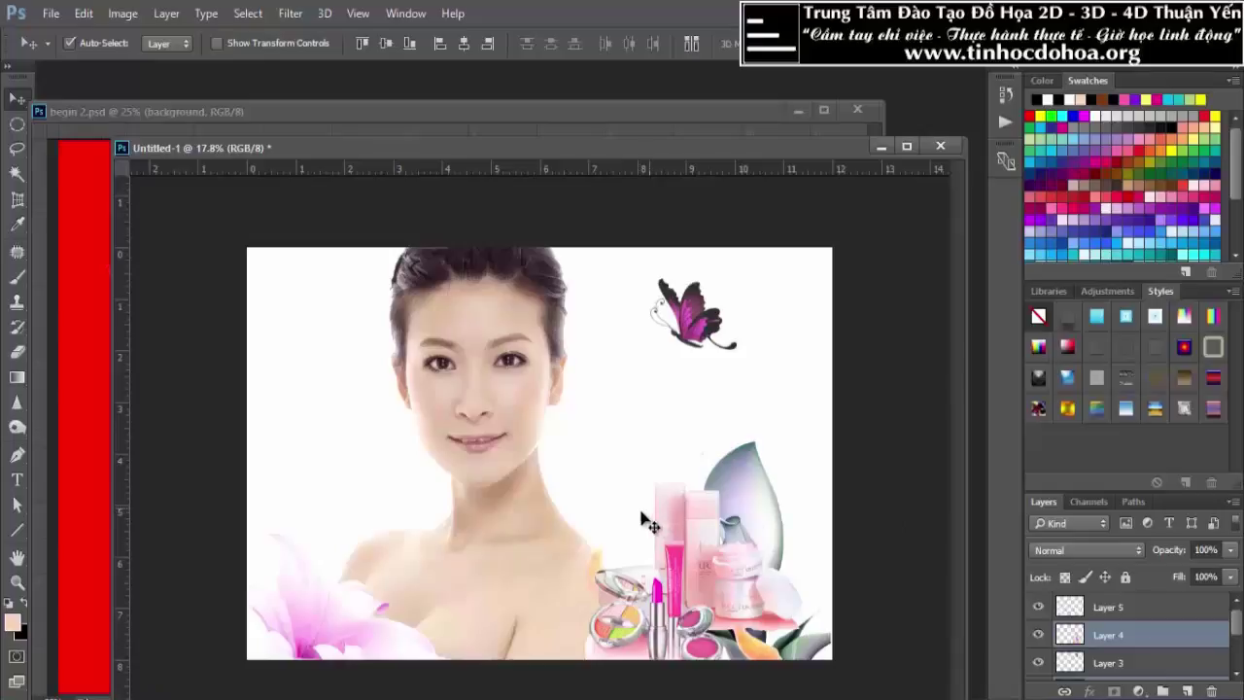
left_click_drag(746, 517, 777, 416)
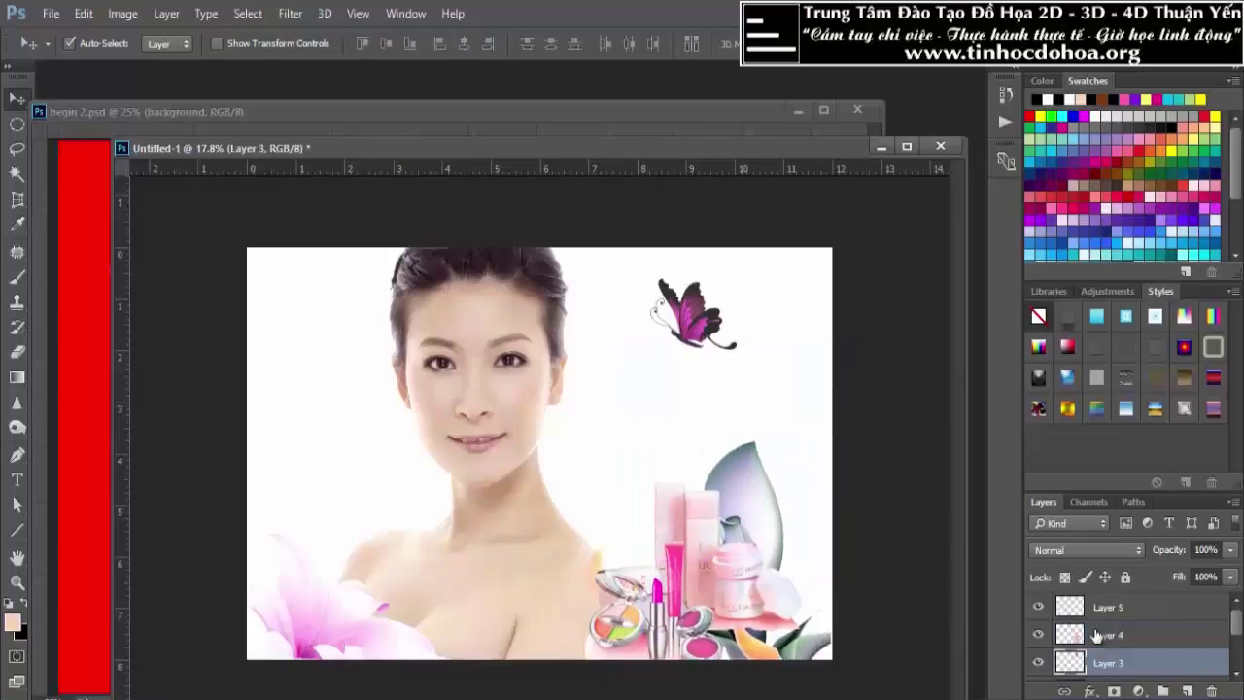
Bring in the calla lily, scale it to about 79%, and place it bottom-right in front
left_click_drag(771, 328, 765, 376)
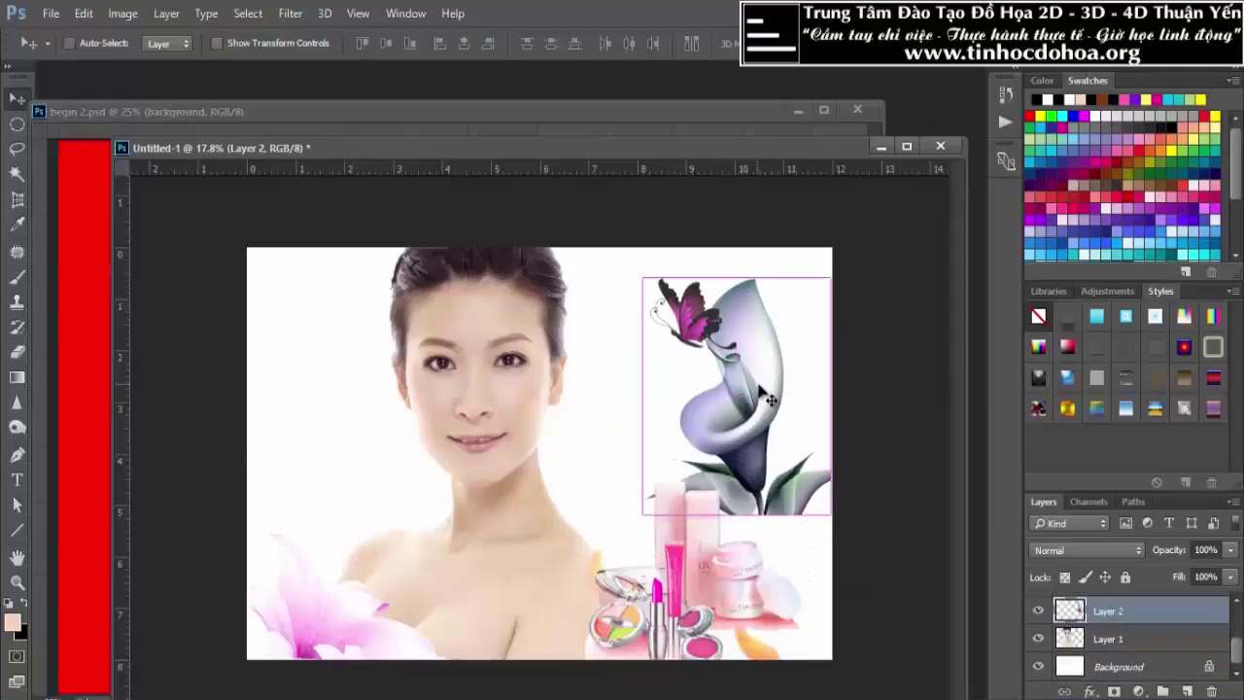
key("ctrl+t")
left_click_drag(829, 280, 790, 327)
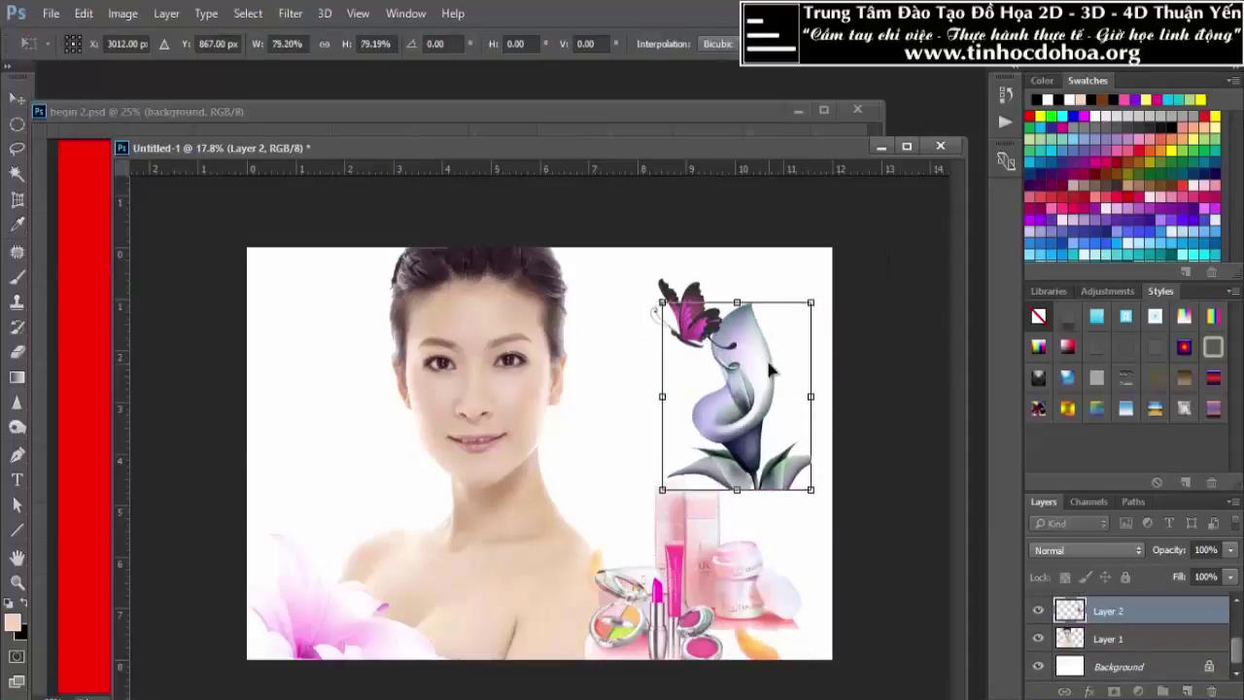
mouse_move(753, 407)
left_mouse_down()
mouse_move(816, 486)
mouse_move(846, 553)
left_mouse_up()
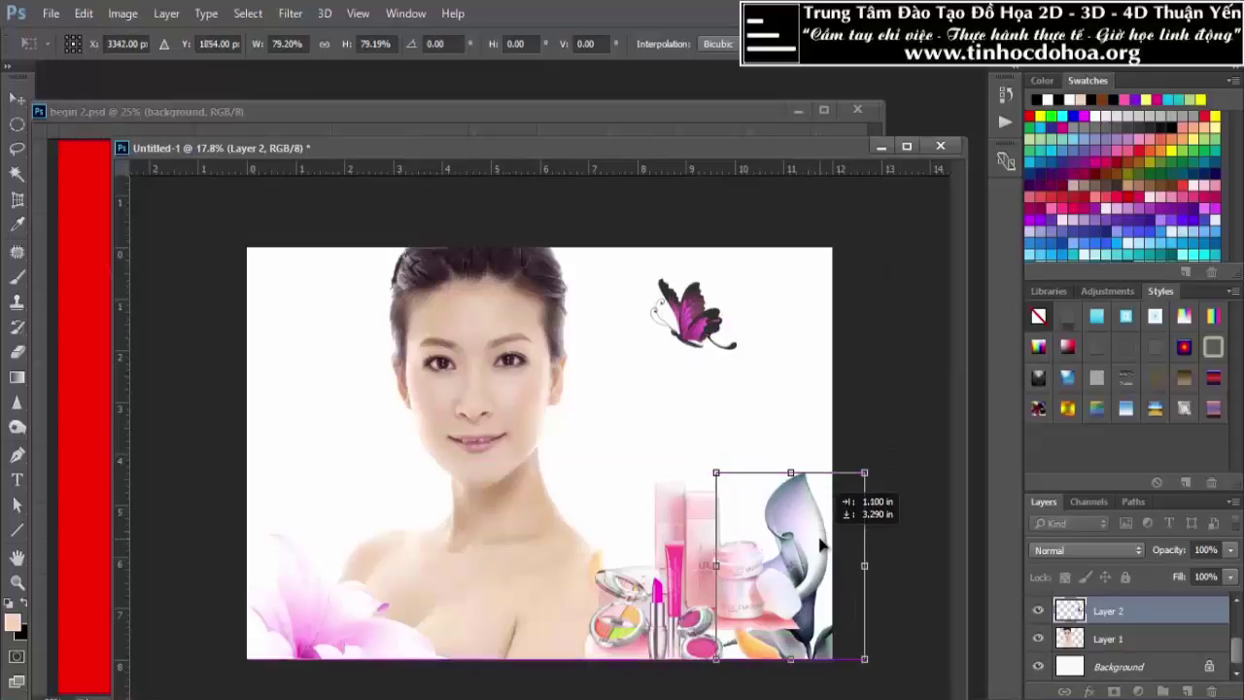
key("Return")
key("ctrl+z")
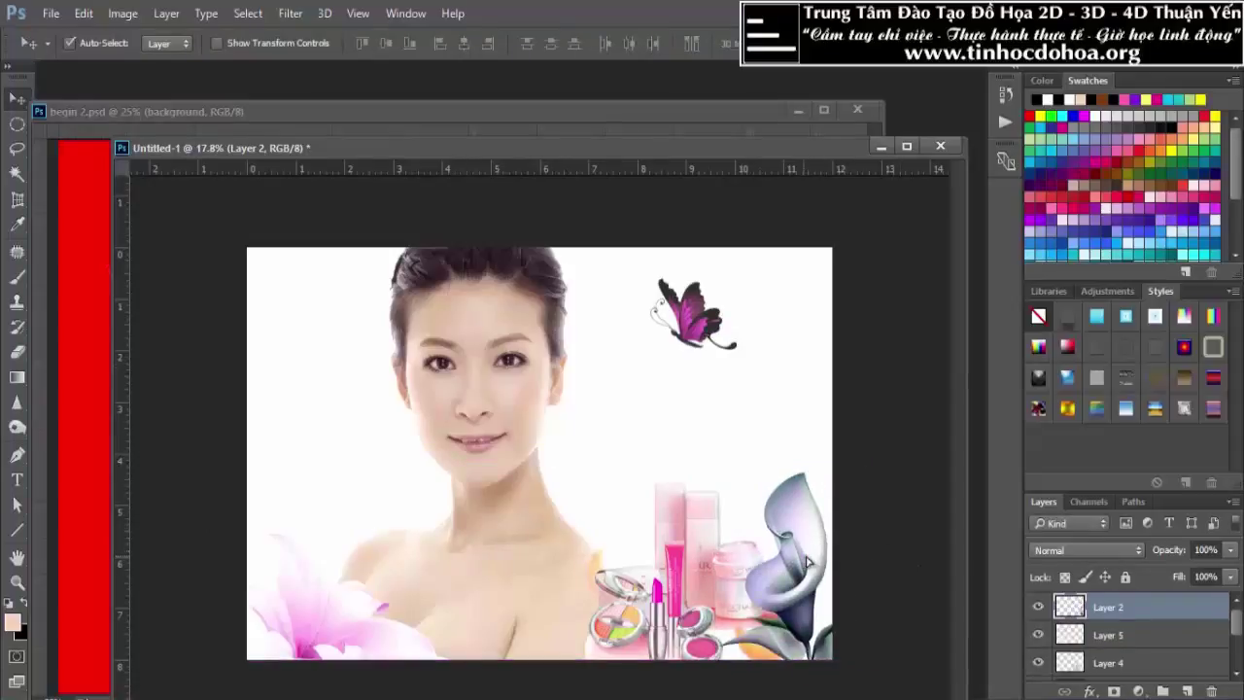
left_click_drag(806, 562, 809, 562)
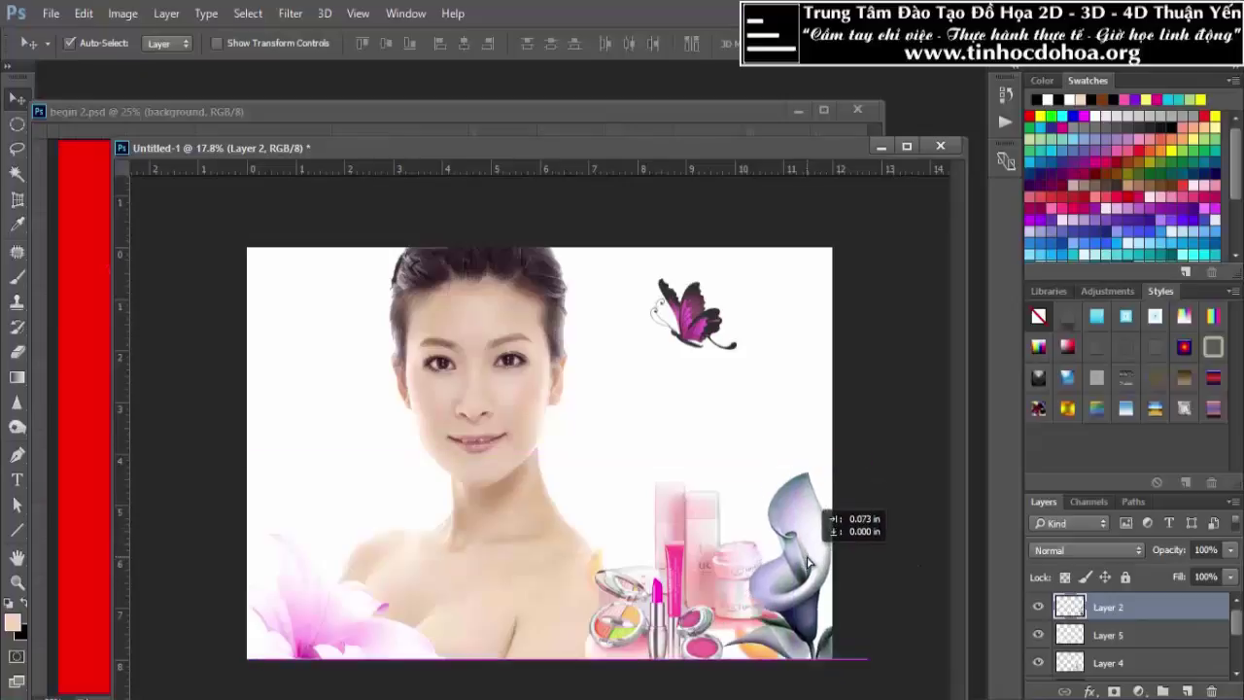
Add a new empty layer directly above the Background layer
left_click(736, 477)
scroll(735, 477, "up", 1)
scroll(605, 494, "down", 2)
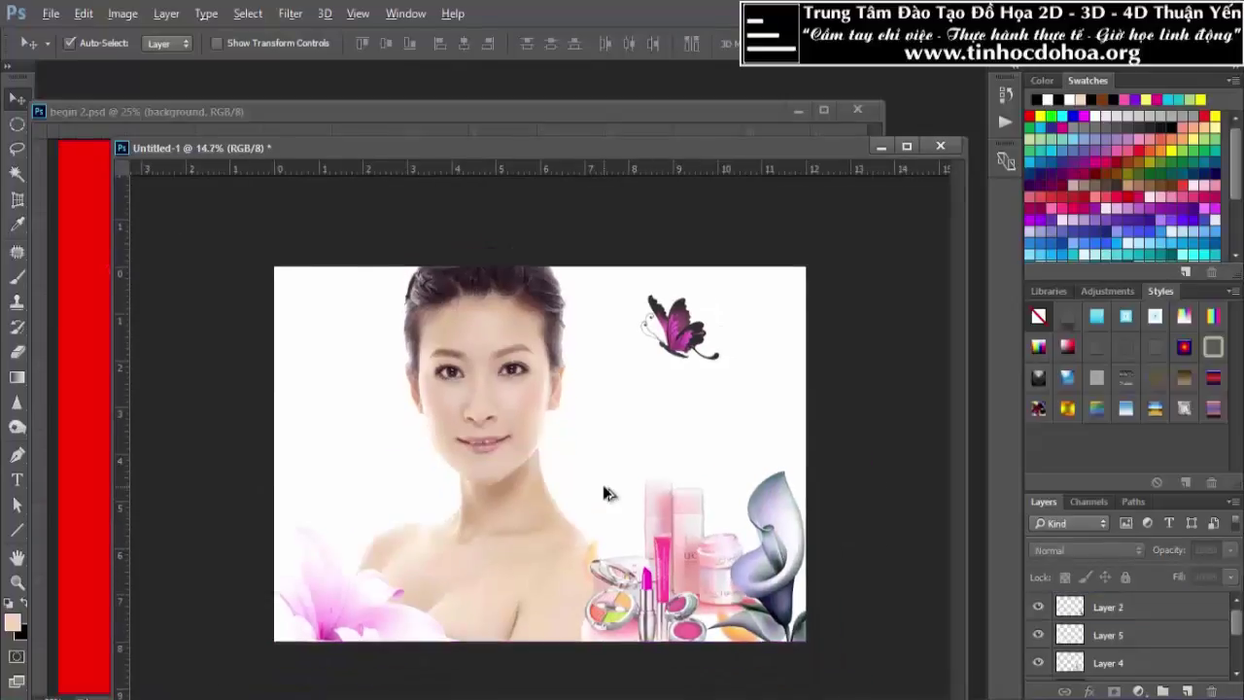
scroll(605, 495, "down", 1)
scroll(1168, 656, "down", 3)
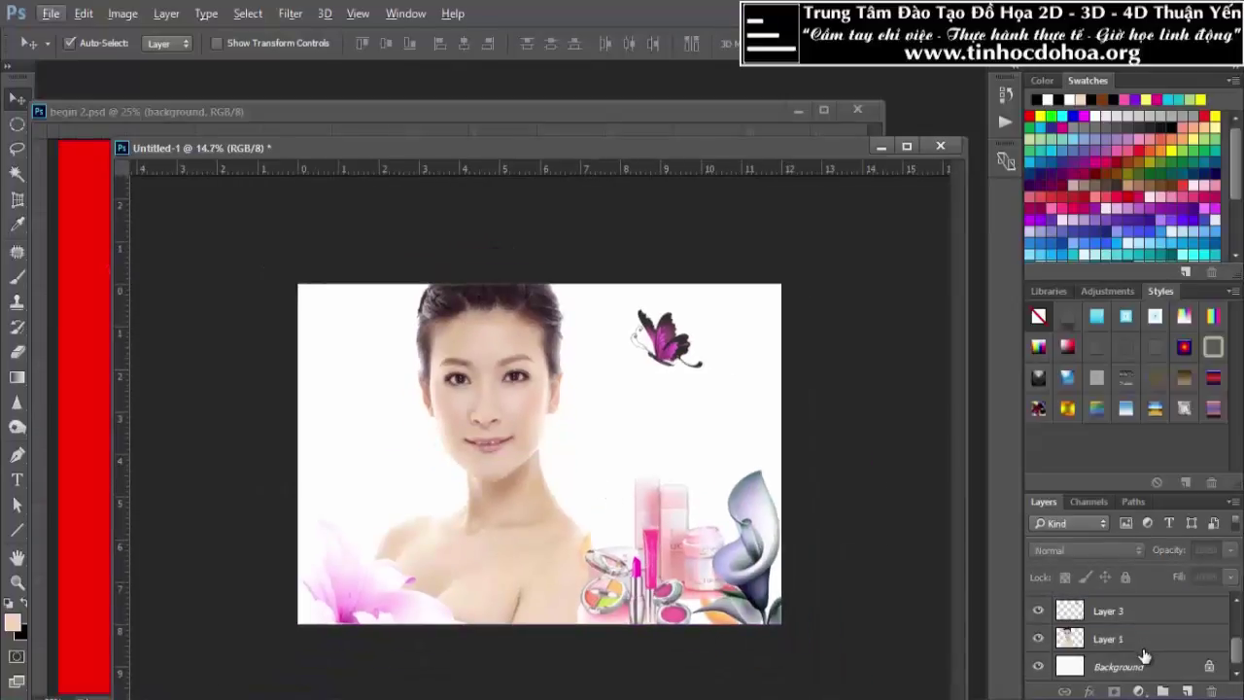
left_click(1157, 666)
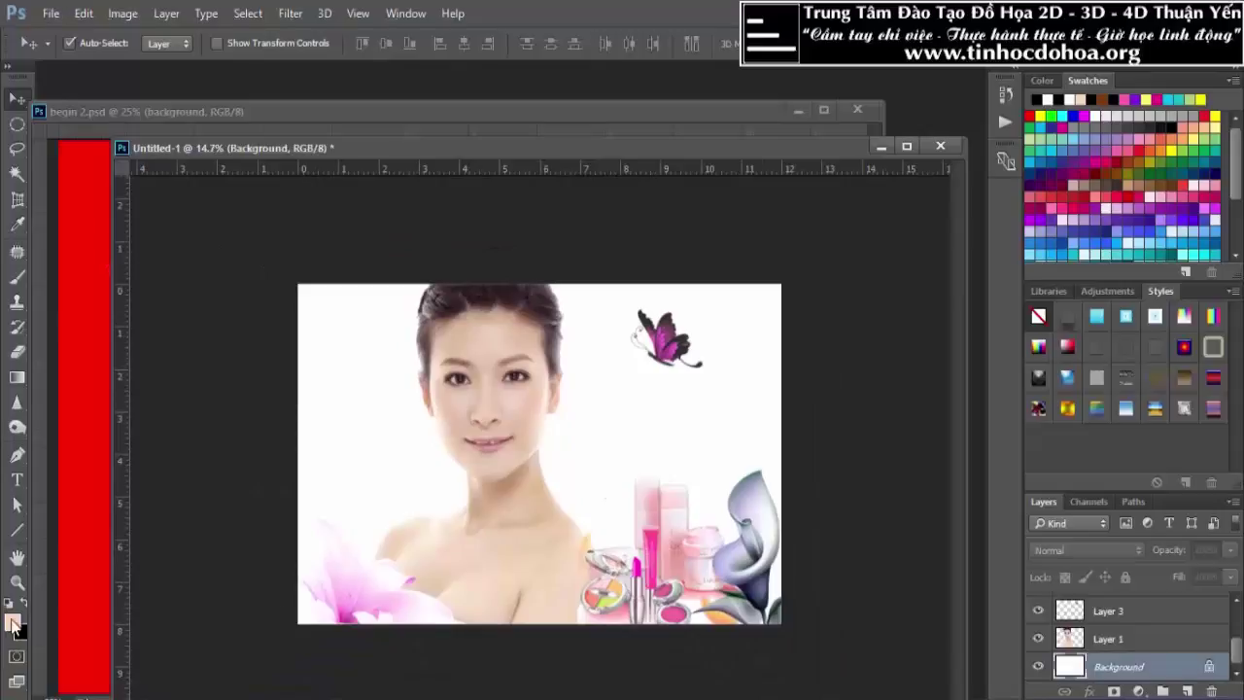
left_click(14, 623)
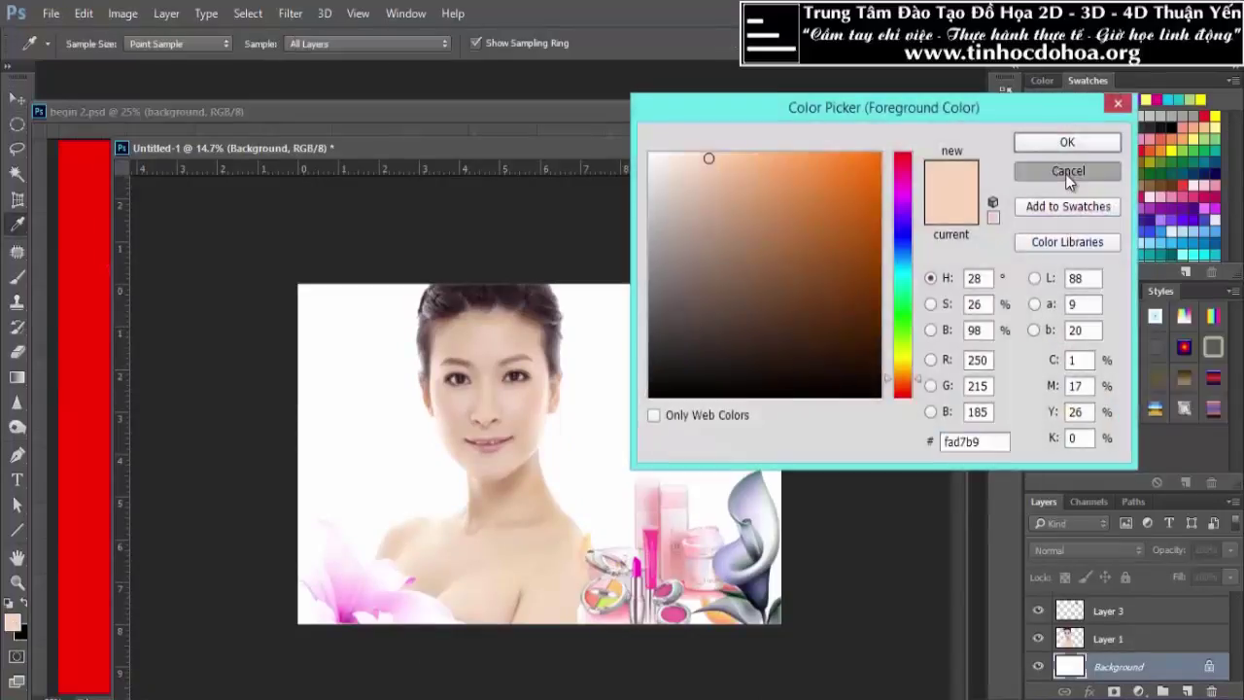
left_click(1065, 174)
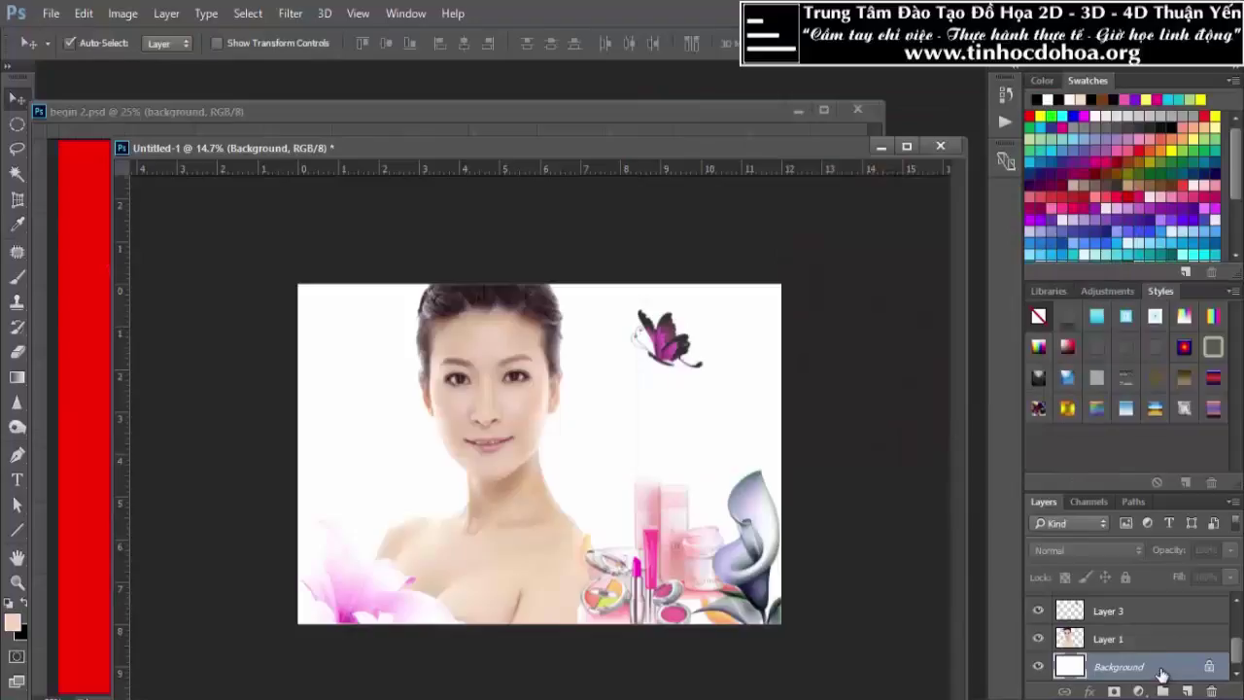
left_click(1185, 691)
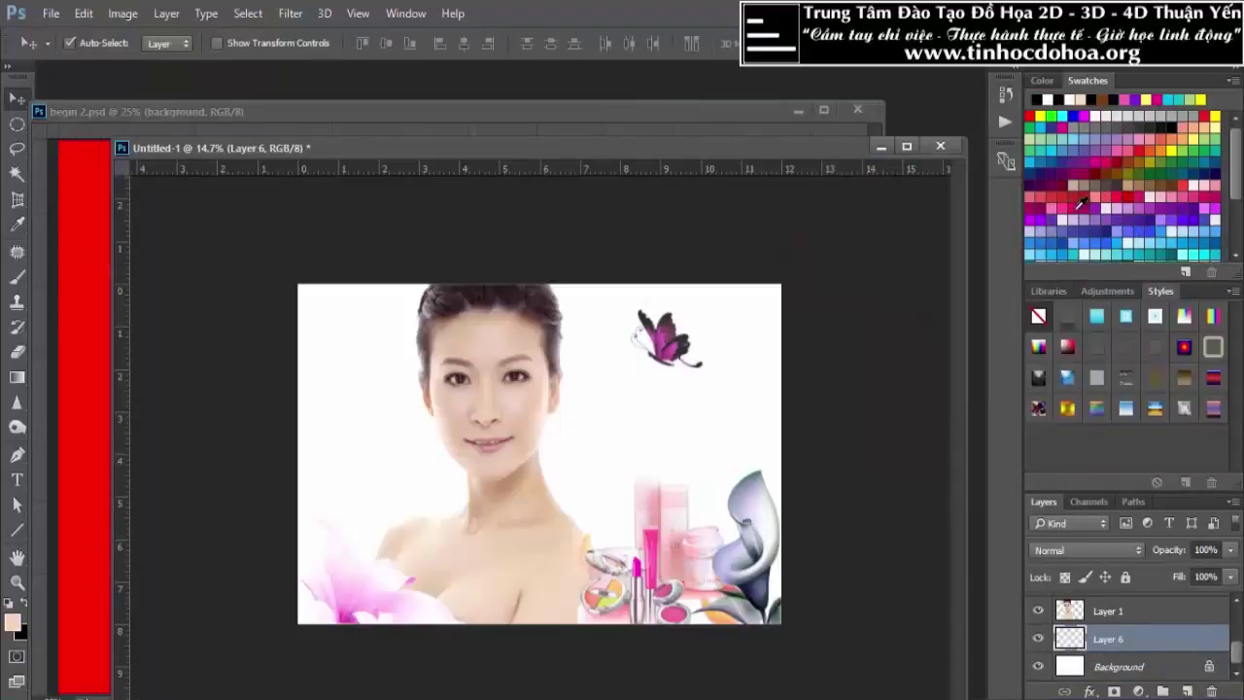
Fill the new layer with hot pink, after trying and undoing a deeper and a lighter pink
left_click(1065, 209)
key("alt+BackSpace")
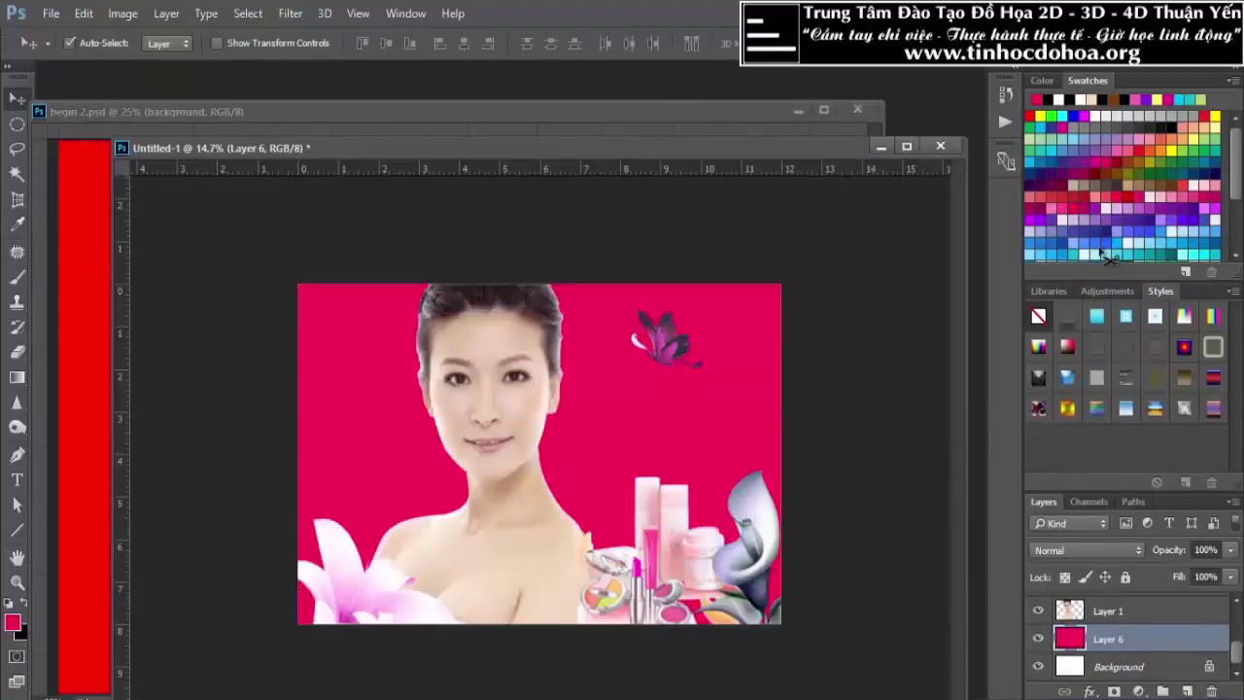
key("ctrl+z")
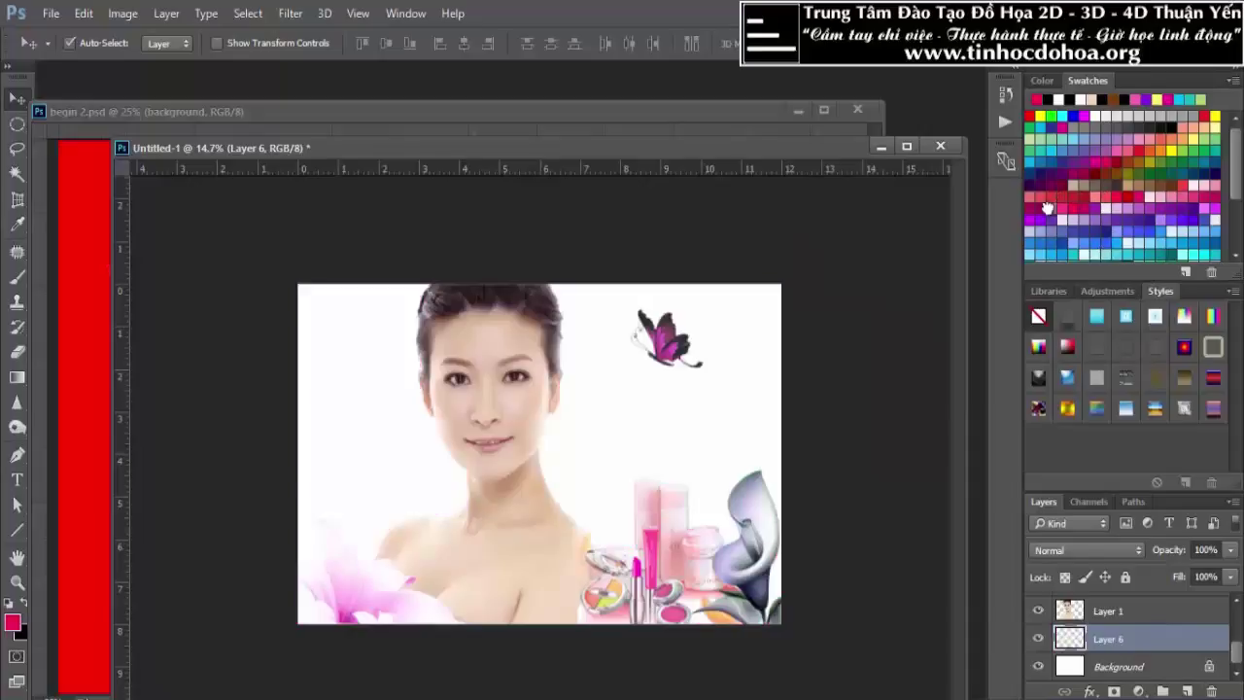
left_click(1047, 206)
key("alt+BackSpace")
key("ctrl")
key("ctrl+z")
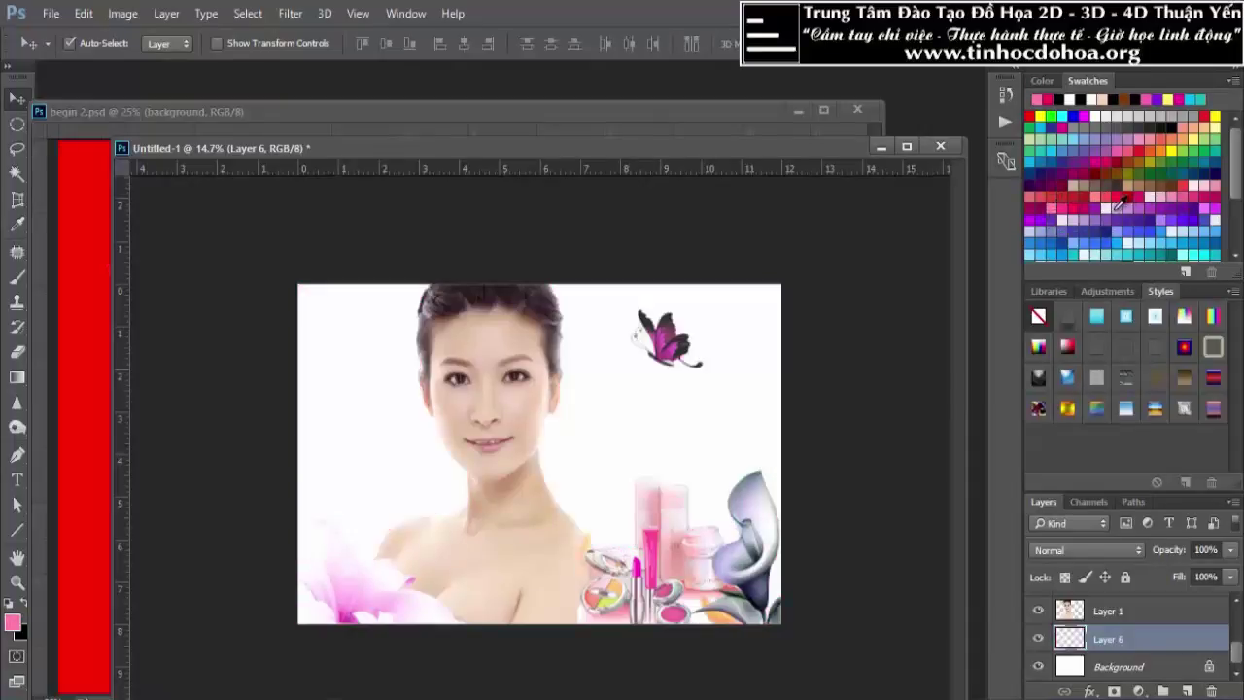
left_click(1069, 203)
key("alt+BackSpace")
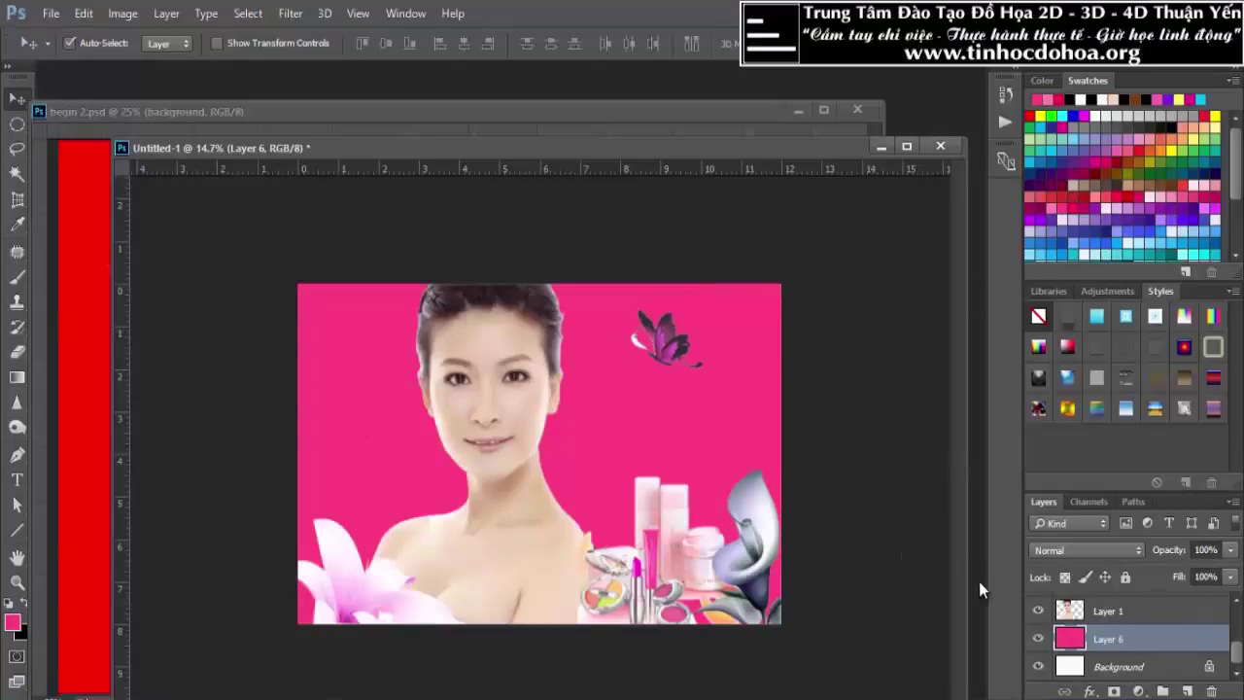
Add a layer mask to the pink layer and set up a soft 1100 px brush
left_click(1113, 691)
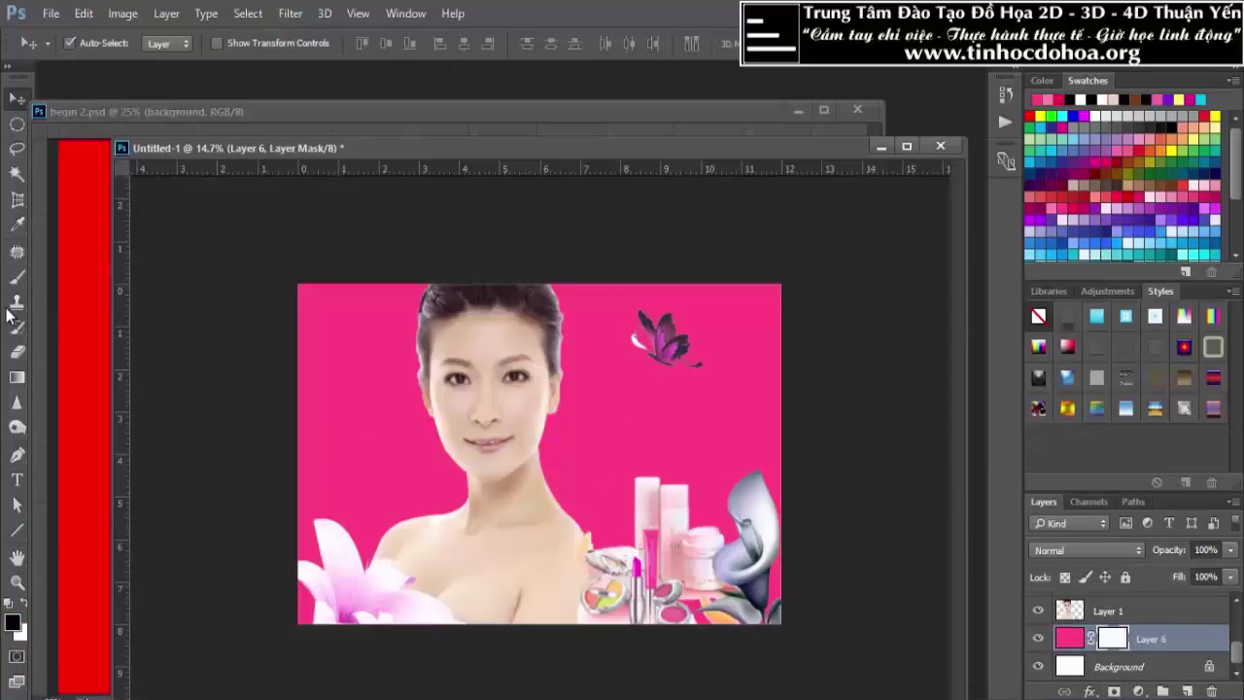
key("b")
right_click(521, 297)
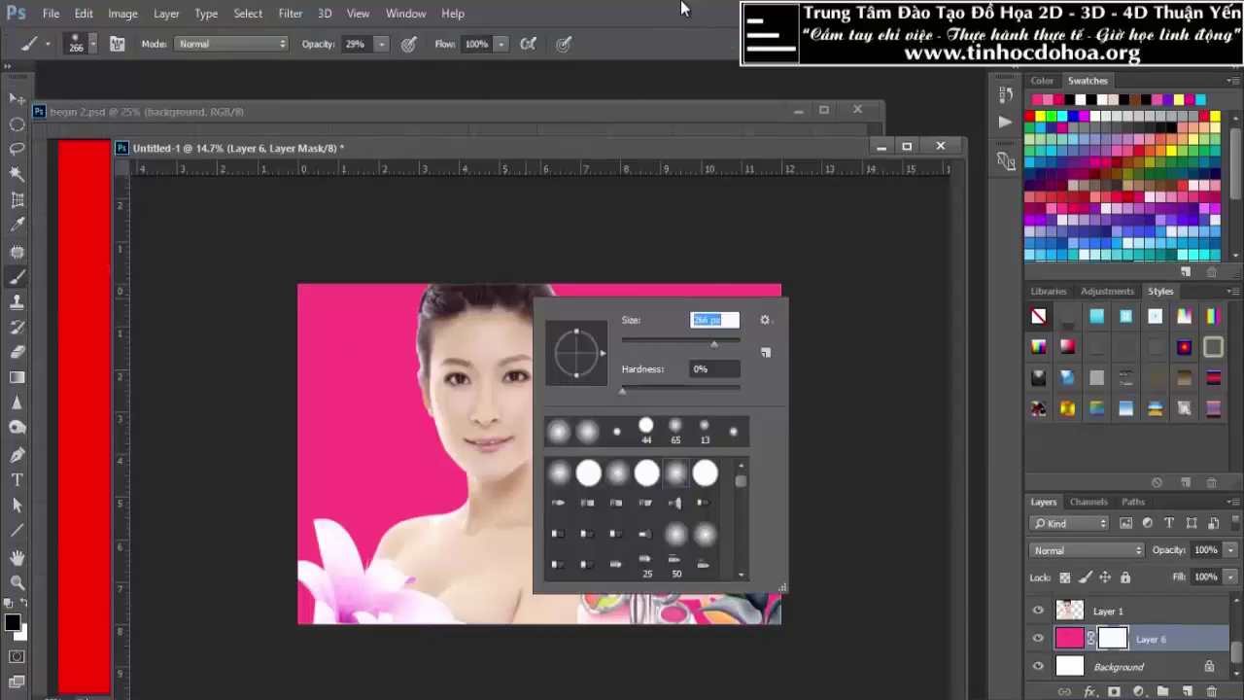
key("Return")
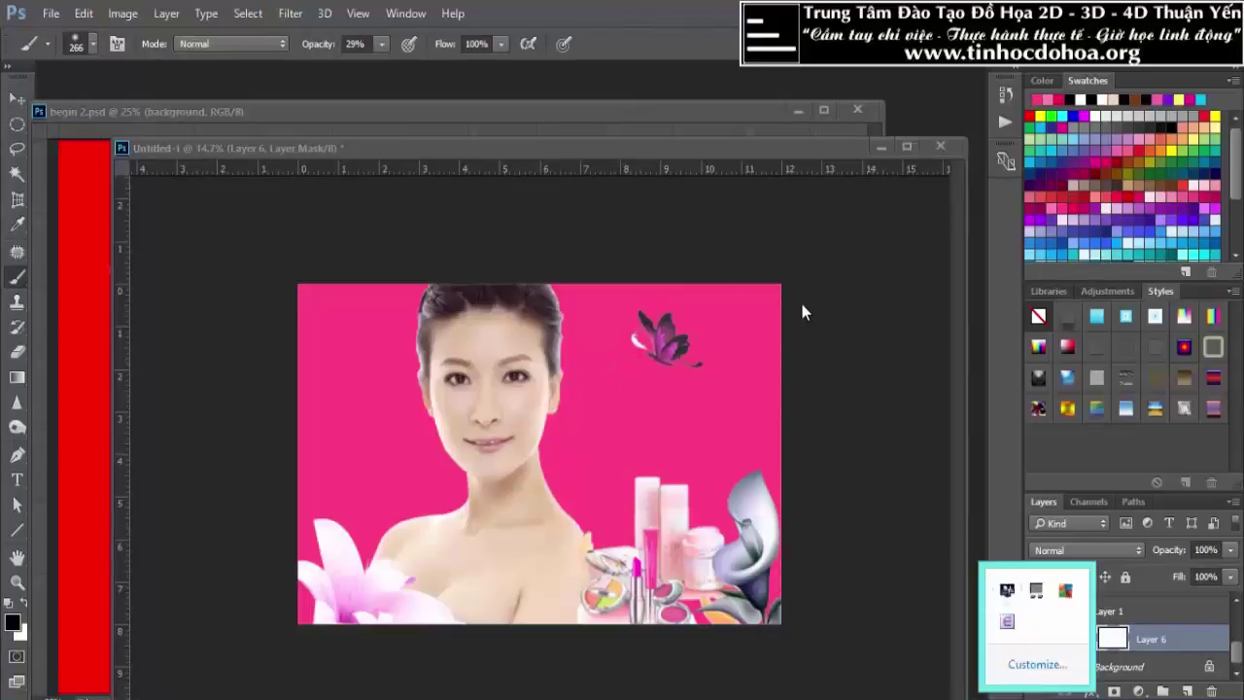
left_click(748, 153)
key("bracketright")
key("bracketright")
key("bracketright")
Paint on the mask to create soft lighter glows on both sides of the woman's head
left_click(629, 403)
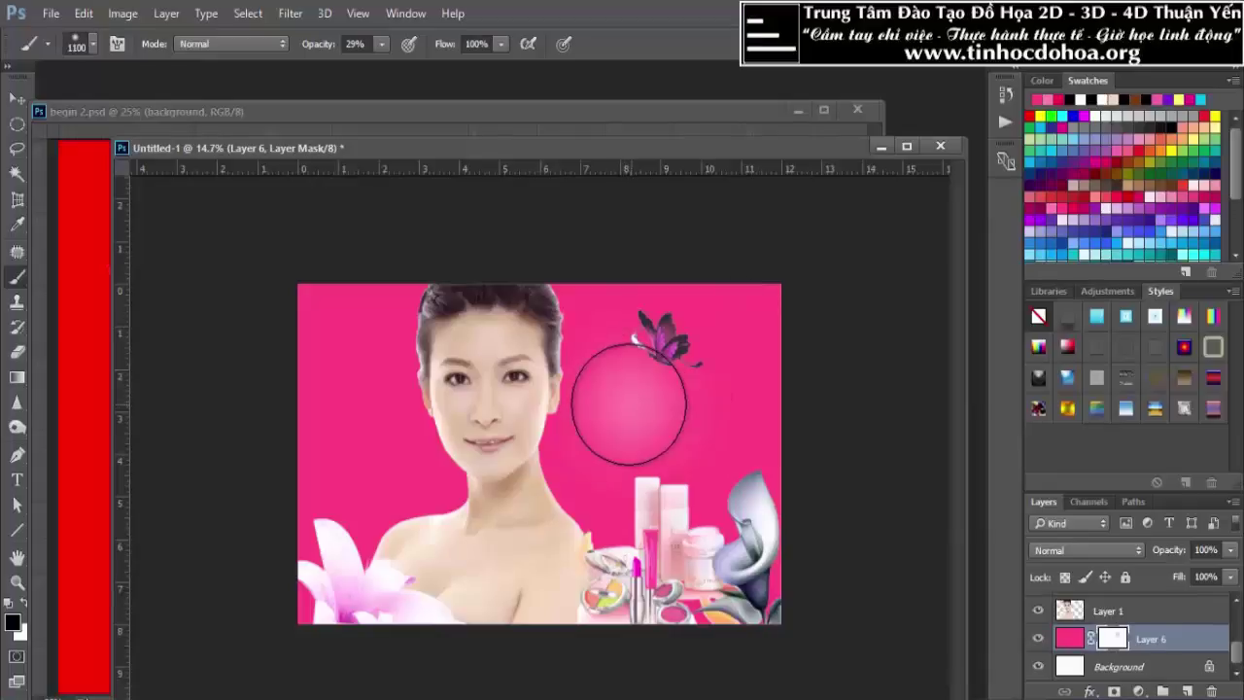
left_click(629, 403)
left_click(393, 372)
left_click(401, 415)
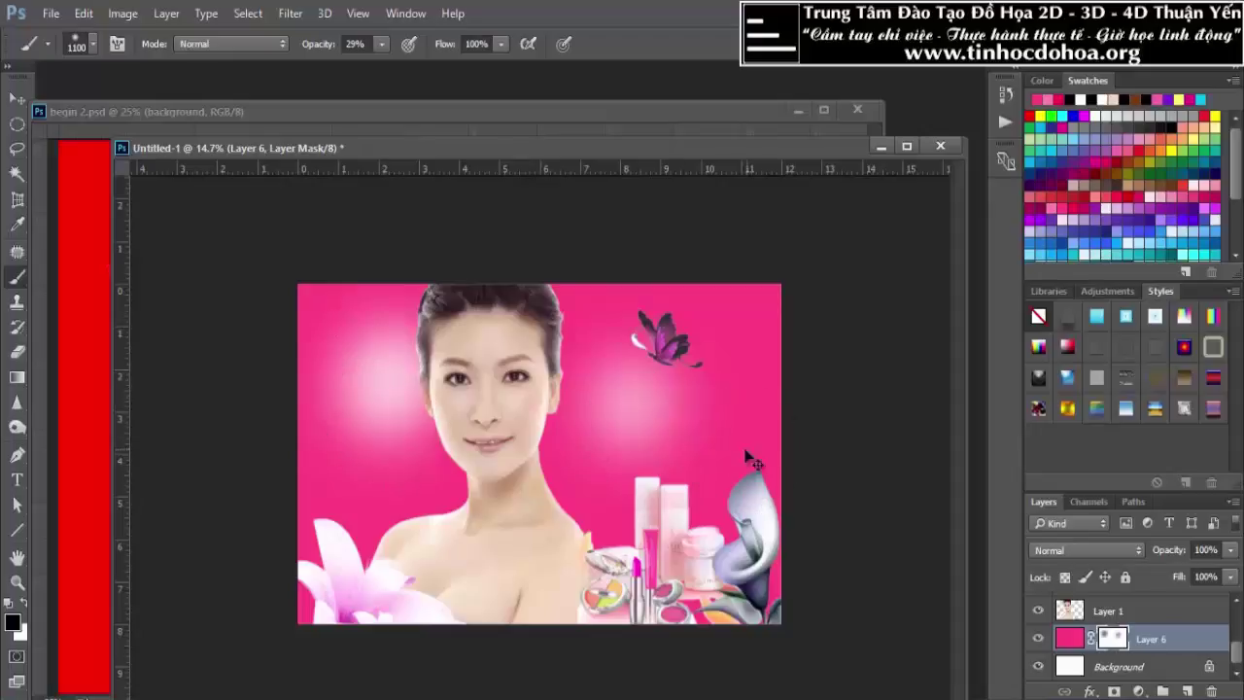
key("1")
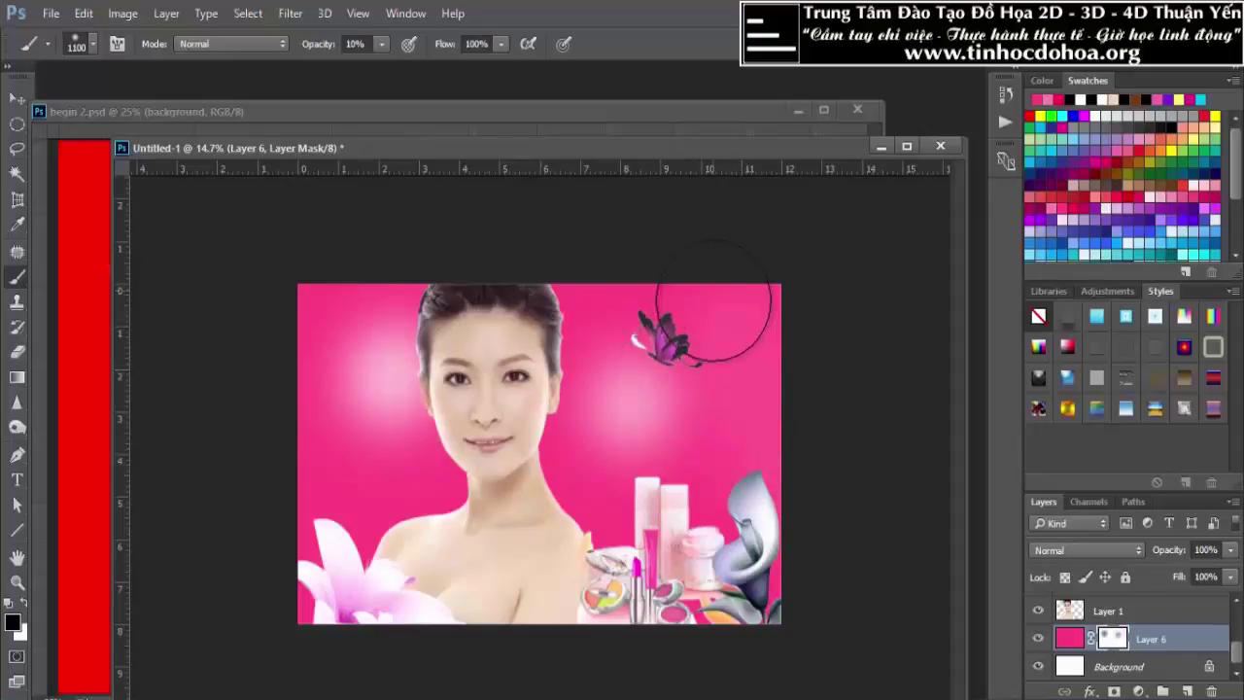
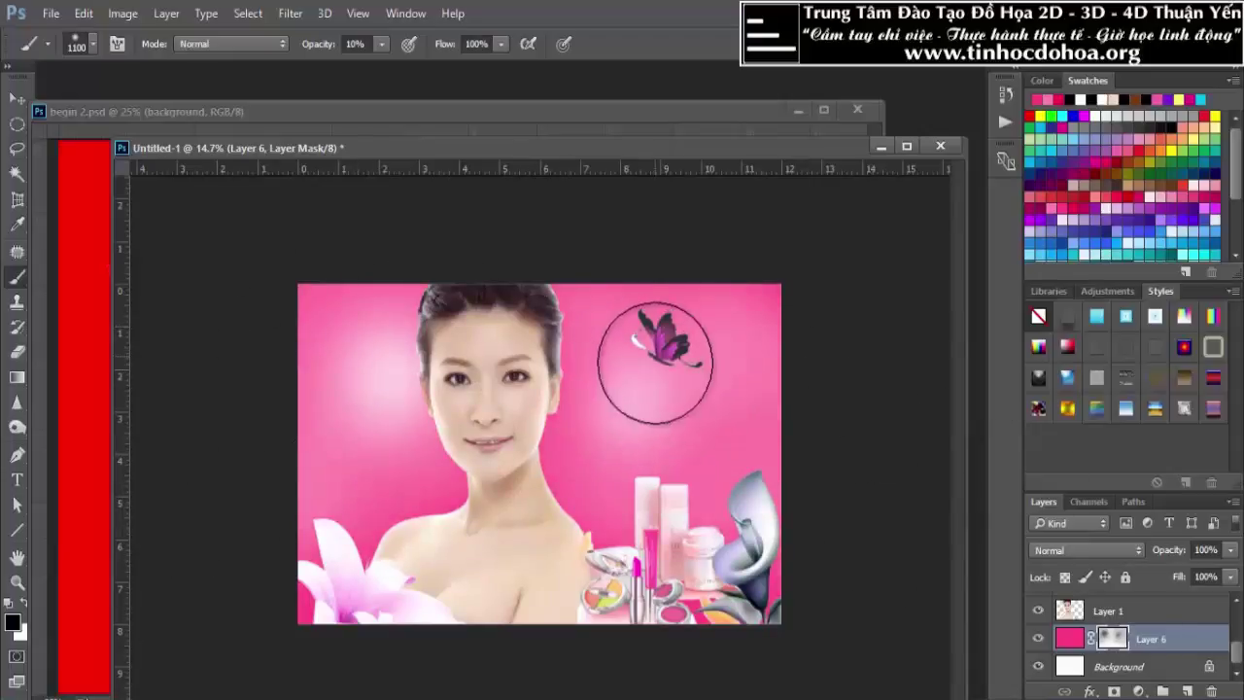
Lower Layer 6's opacity to 76% so the pink backdrop looks lighter
left_click(1232, 550)
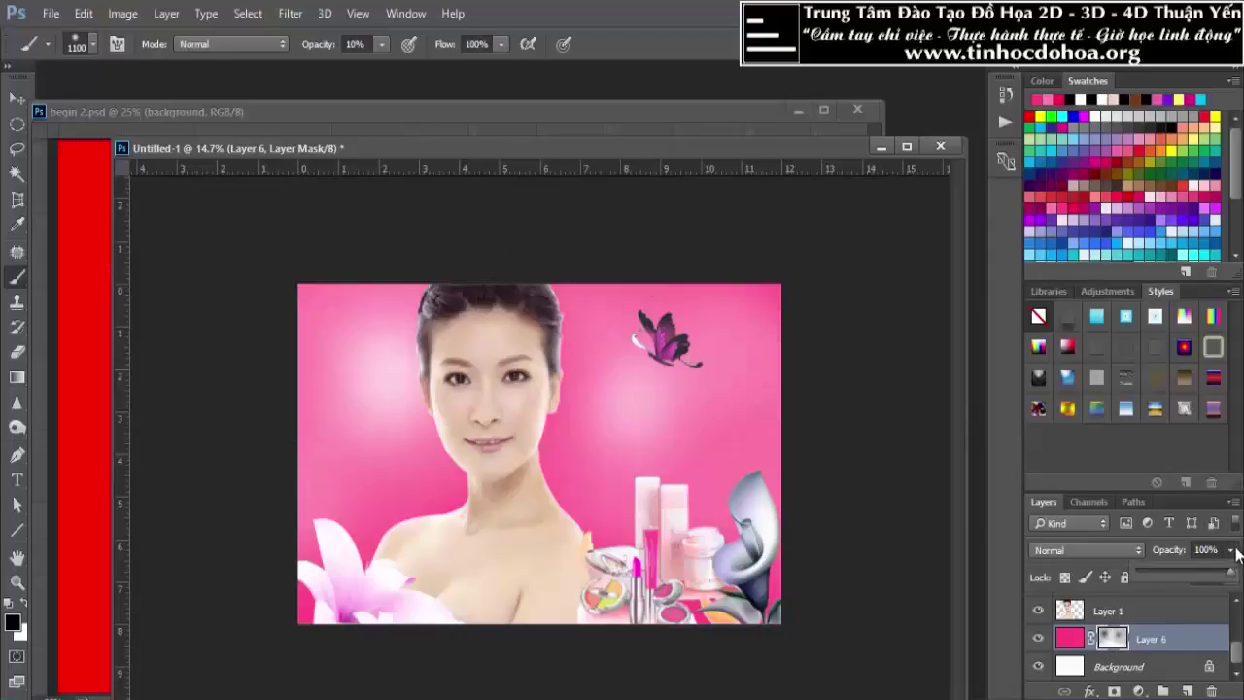
mouse_move(1198, 571)
left_mouse_down()
mouse_move(1214, 574)
mouse_move(1203, 575)
left_mouse_up()
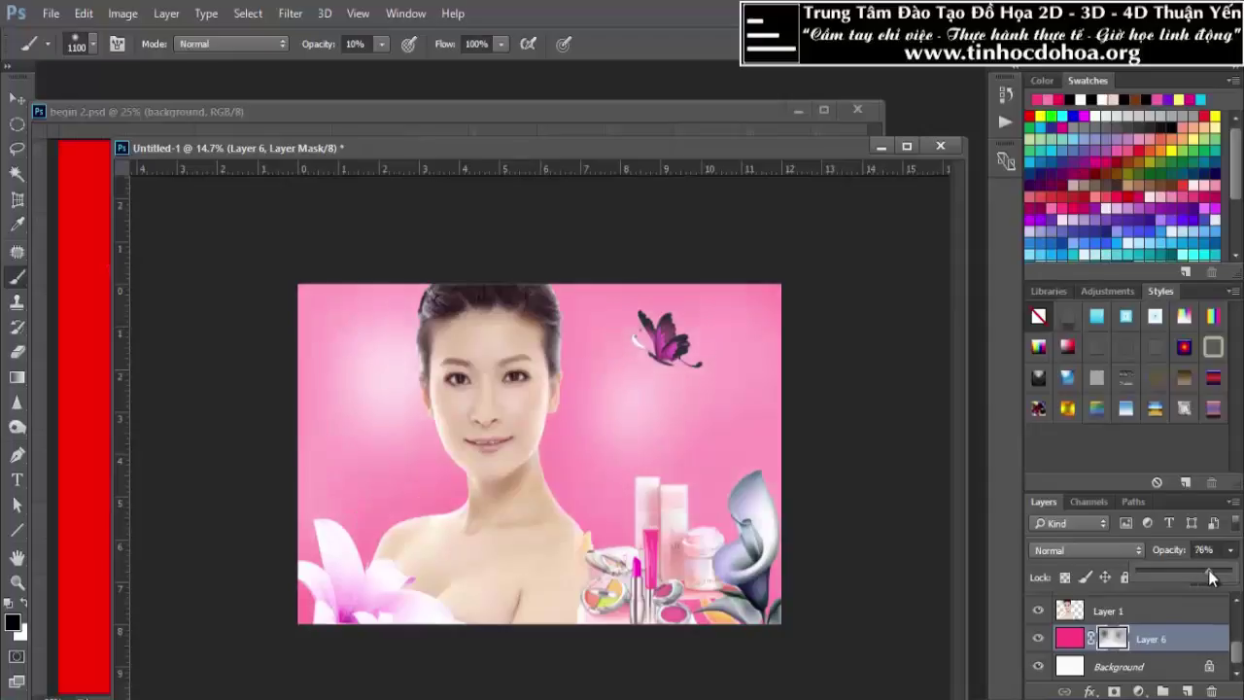
left_click(15, 101)
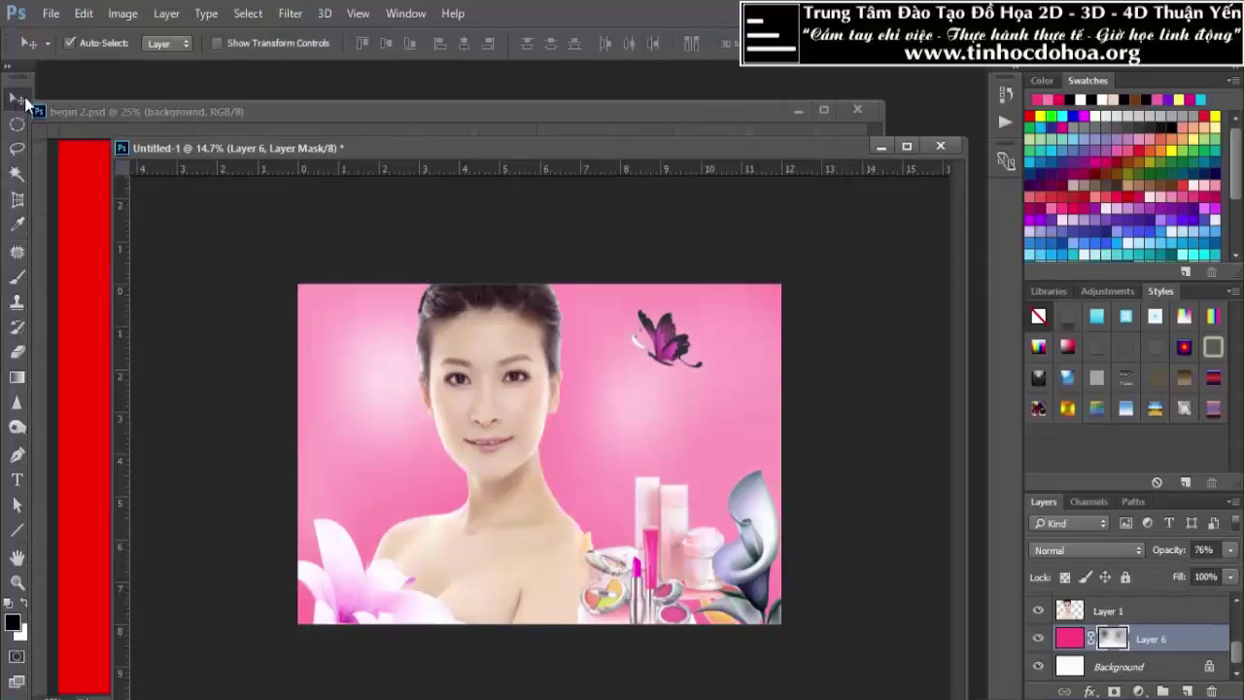
Shift the lower-right calla lily slightly and set Layer 2 to Luminosity blend mode
left_click_drag(758, 544, 754, 546)
left_click(1088, 551)
left_click(1058, 538)
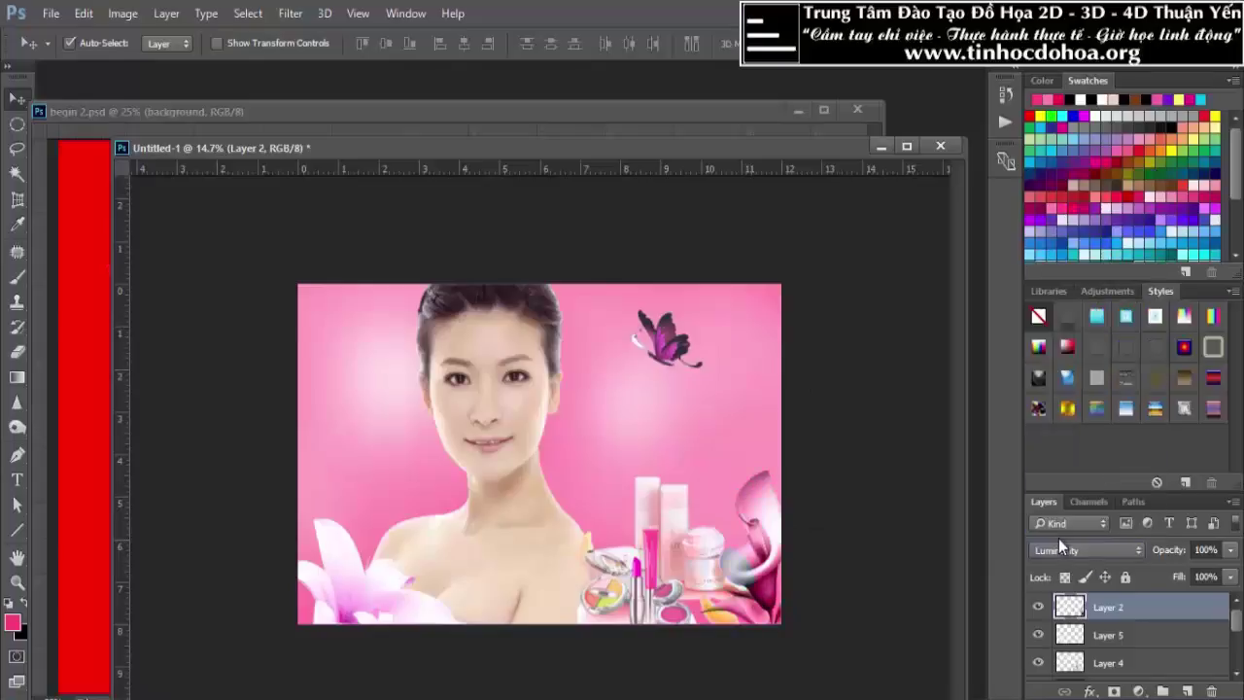
Cycle through Layer 2's blend modes to preview the lily, ending on Color
scroll(1058, 539, "up", 1)
scroll(1058, 538, "up", 2)
scroll(1058, 539, "up", 2)
scroll(1058, 538, "up", 1)
scroll(1058, 538, "up", 2)
scroll(1059, 540, "up", 1)
scroll(1058, 540, "up", 1)
scroll(1058, 540, "up", 1)
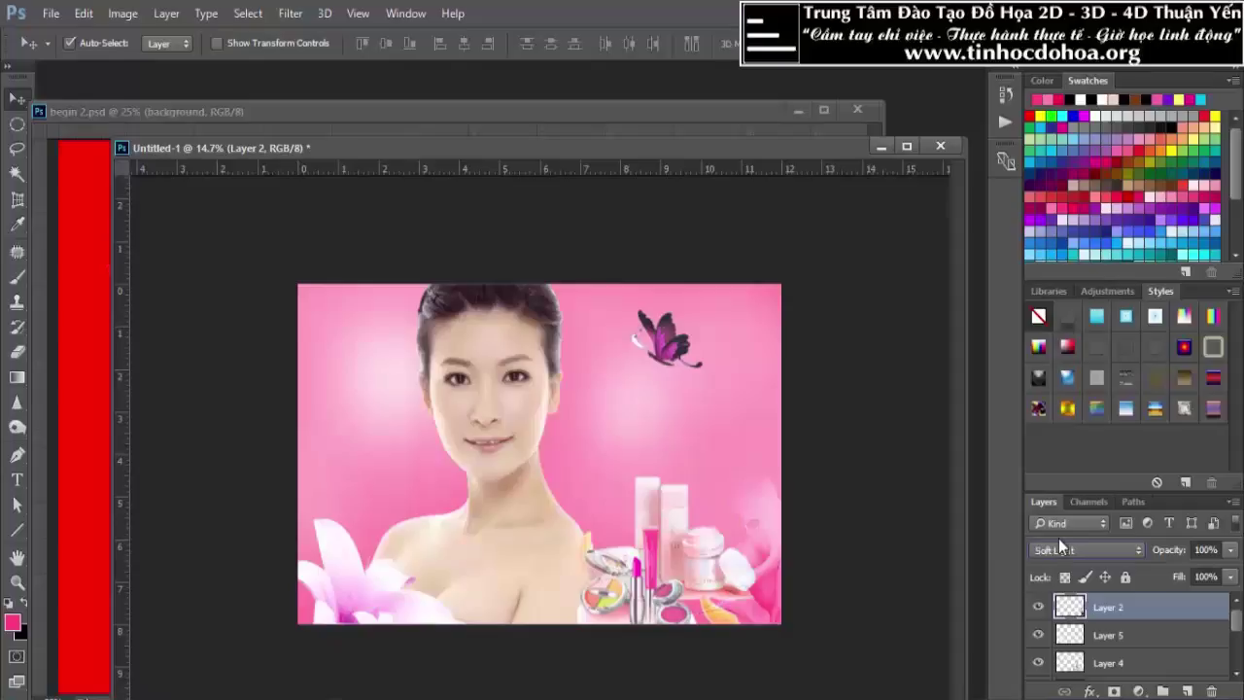
scroll(1058, 538, "up", 1)
scroll(1058, 538, "up", 1)
scroll(1058, 538, "up", 1)
scroll(1058, 539, "up", 2)
scroll(1058, 539, "up", 2)
scroll(1058, 538, "up", 1)
scroll(1059, 538, "up", 2)
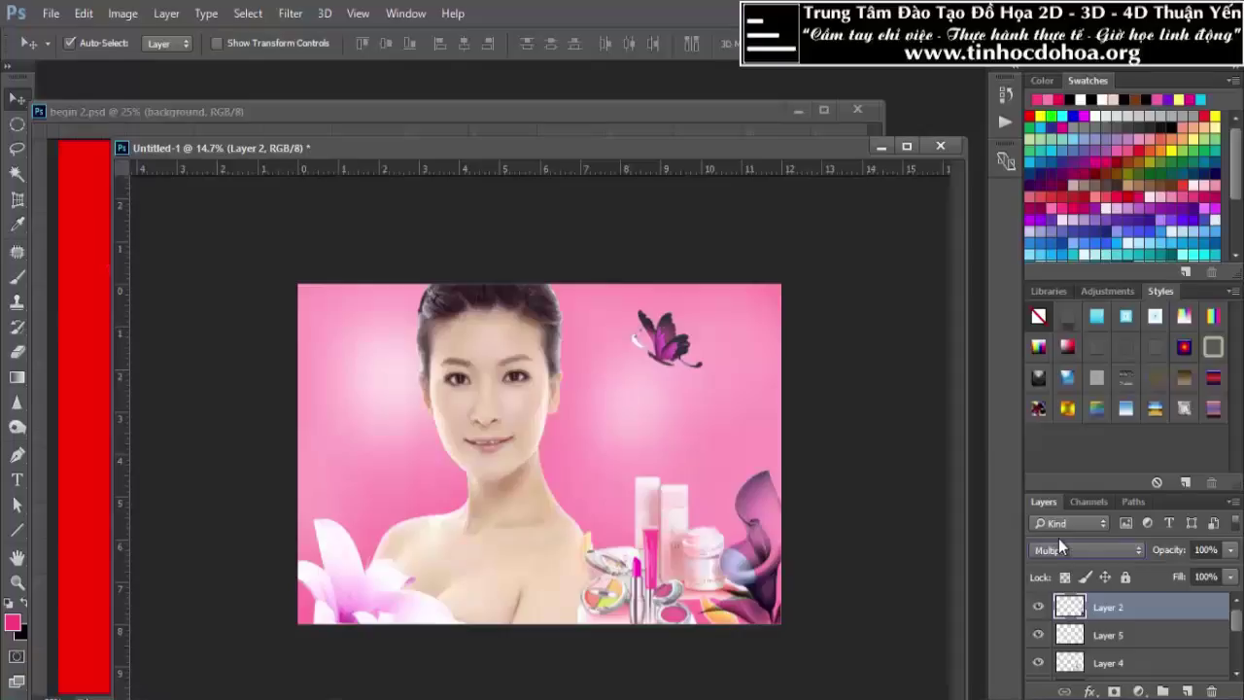
scroll(1059, 538, "up", 1)
scroll(1058, 539, "up", 1)
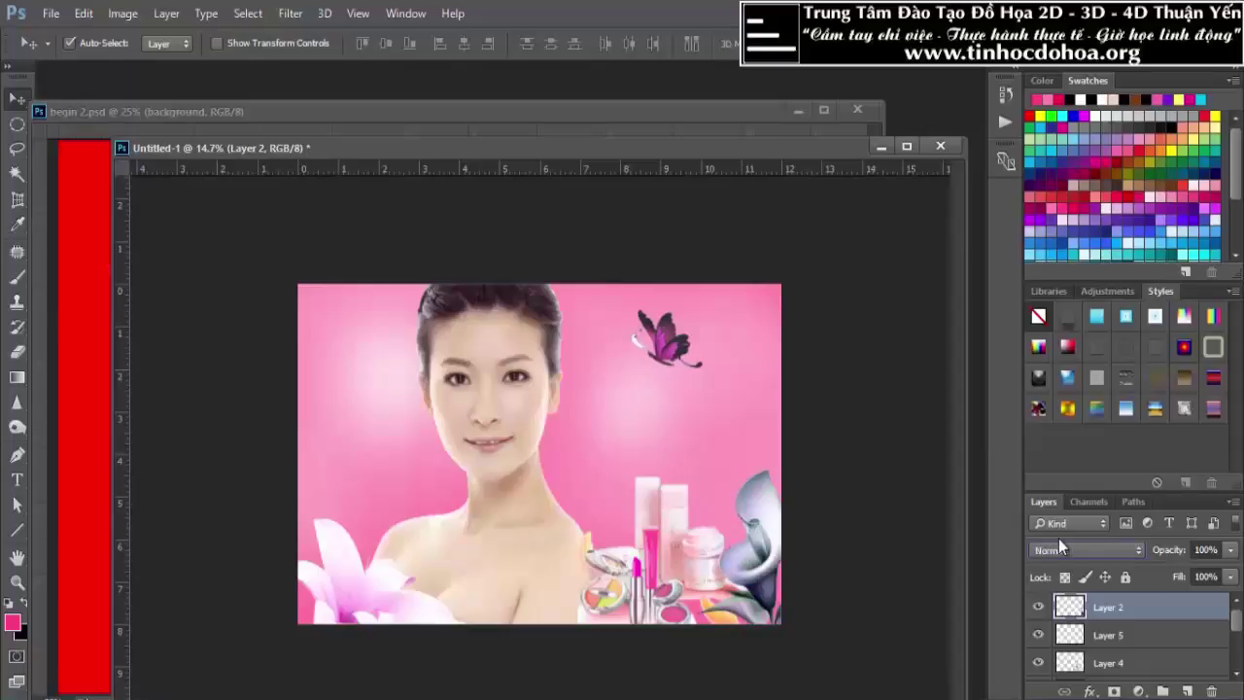
scroll(1059, 538, "down", 1)
scroll(1058, 539, "down", 2)
scroll(1058, 539, "down", 3)
scroll(1058, 538, "down", 3)
scroll(1058, 539, "down", 2)
scroll(1059, 538, "down", 2)
scroll(1058, 538, "down", 1)
scroll(1058, 539, "down", 2)
scroll(1059, 538, "down", 1)
scroll(1059, 538, "down", 2)
scroll(1058, 539, "down", 1)
scroll(1058, 538, "down", 1)
scroll(1058, 539, "down", 1)
scroll(1058, 538, "down", 1)
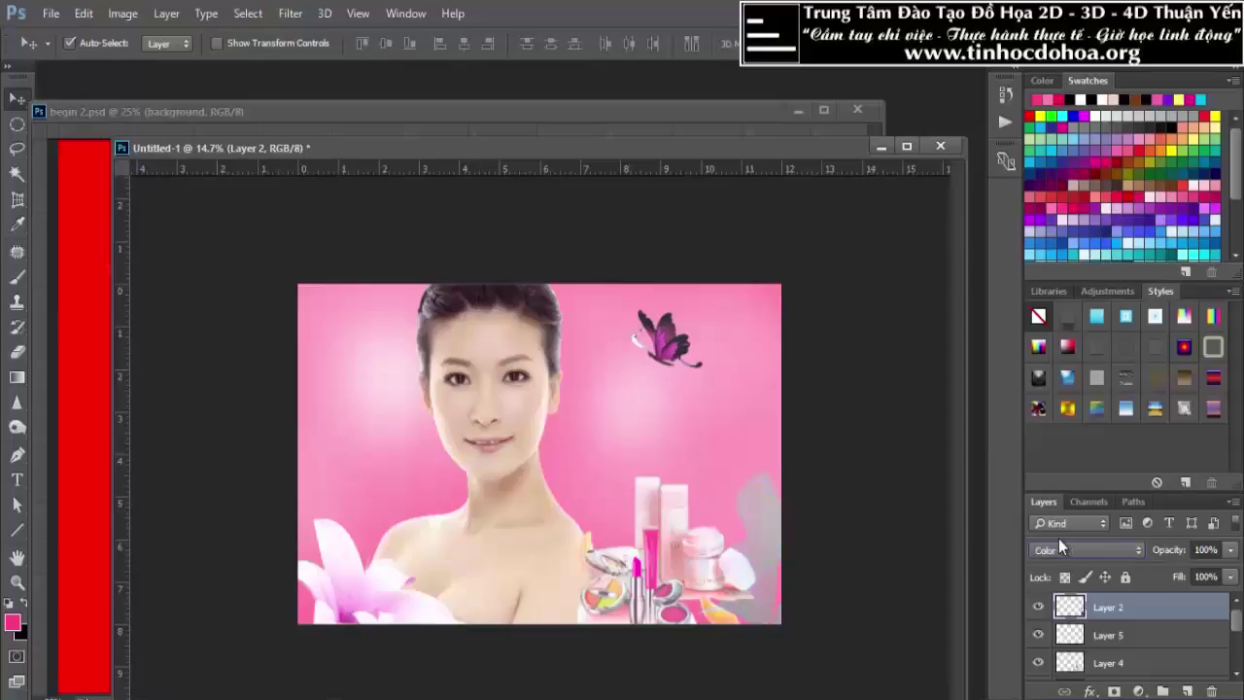
scroll(1058, 538, "down", 1)
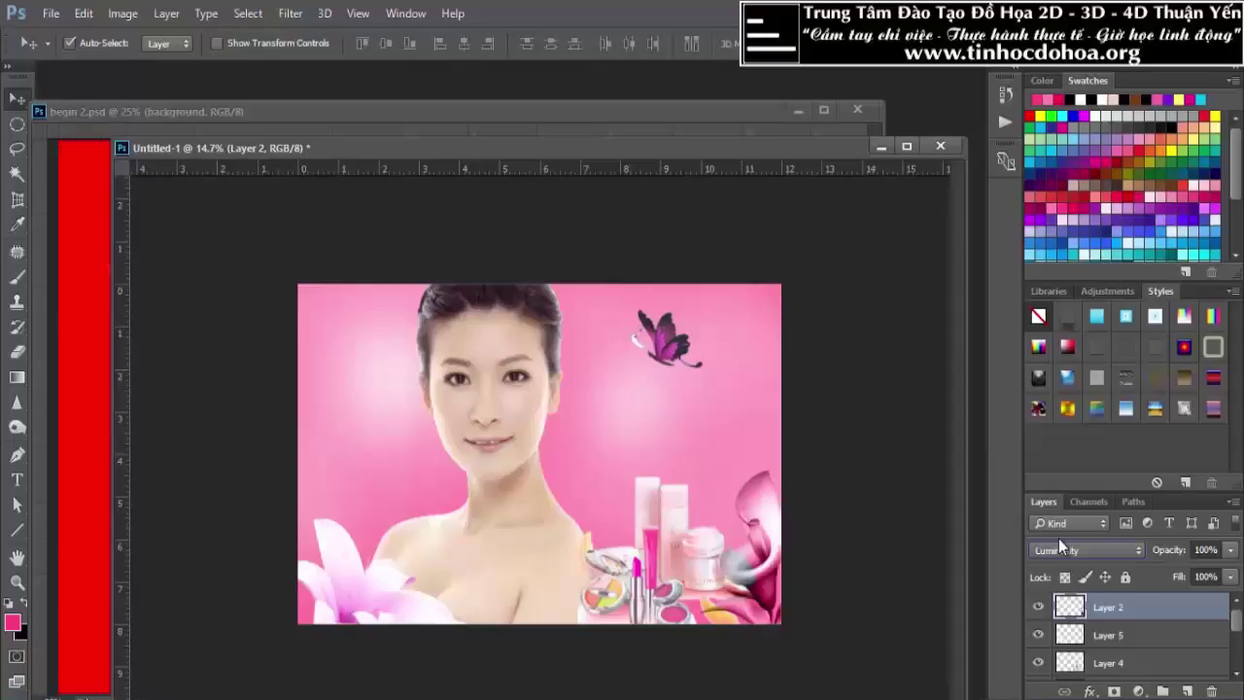
Move the cosmetics group on Layer 4 further left
mouse_move(665, 547)
left_mouse_down()
mouse_move(630, 547)
mouse_move(637, 556)
mouse_move(638, 537)
left_mouse_up()
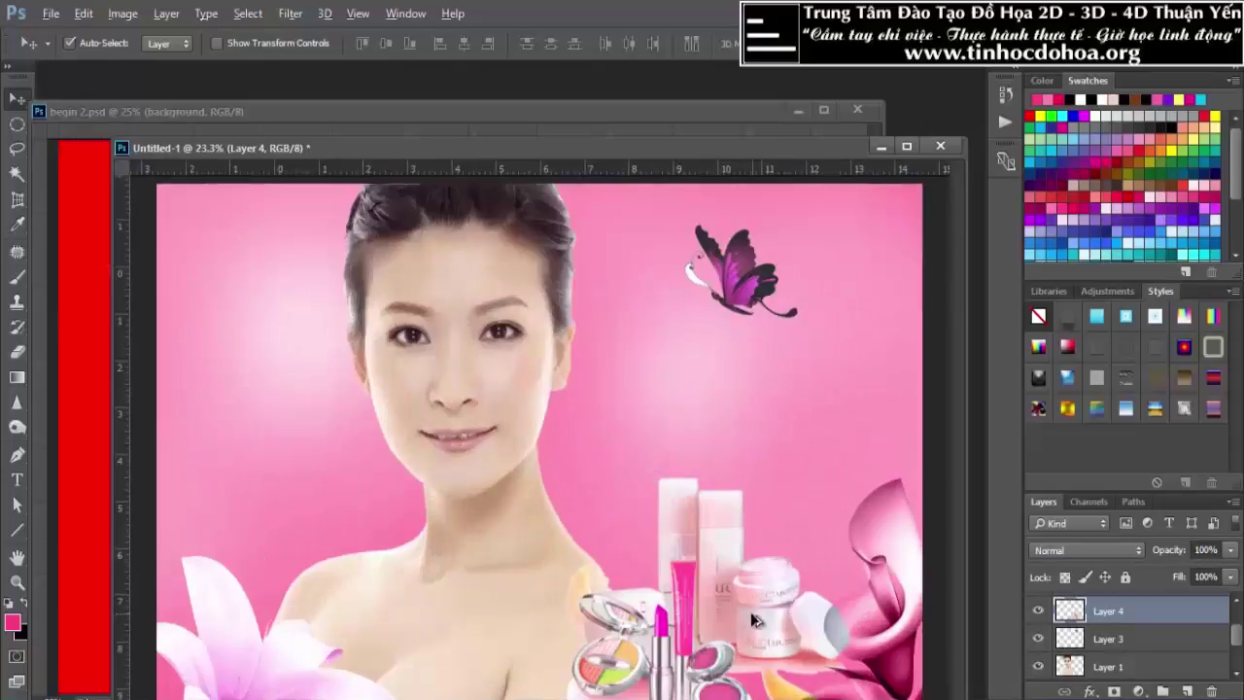
scroll(661, 563, "up", 5)
scroll(494, 535, "down", 1)
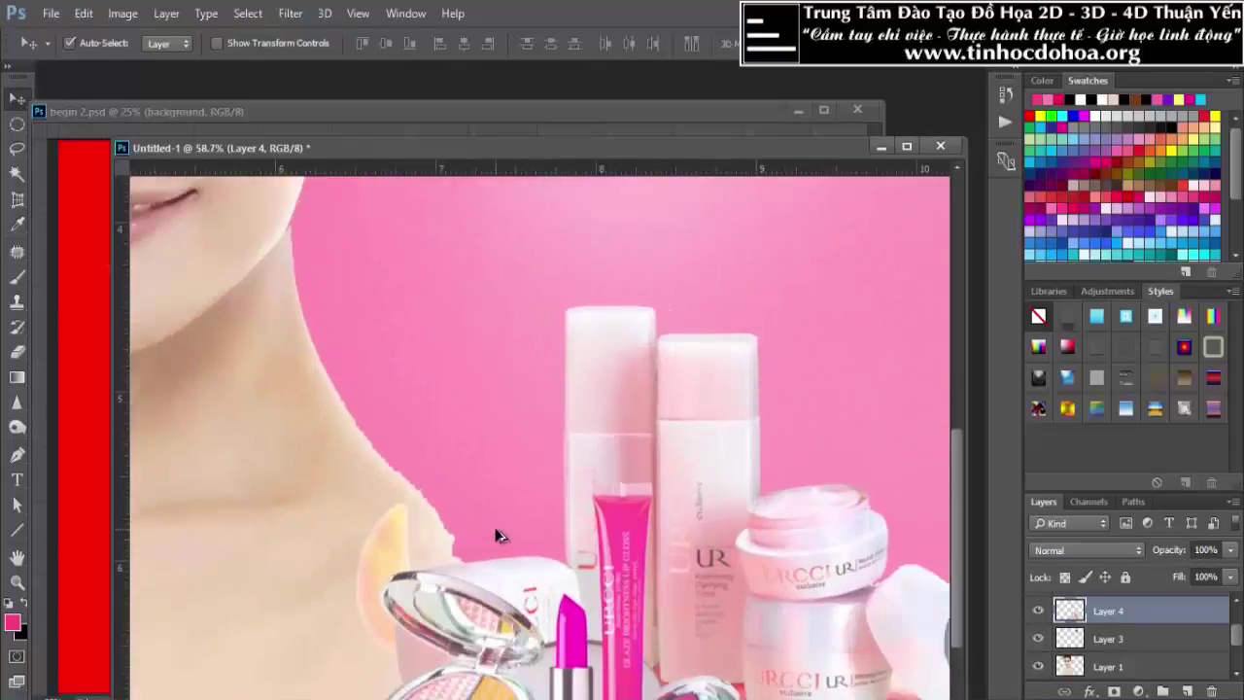
scroll(505, 466, "down", 1)
scroll(523, 410, "down", 1)
scroll(583, 506, "down", 2)
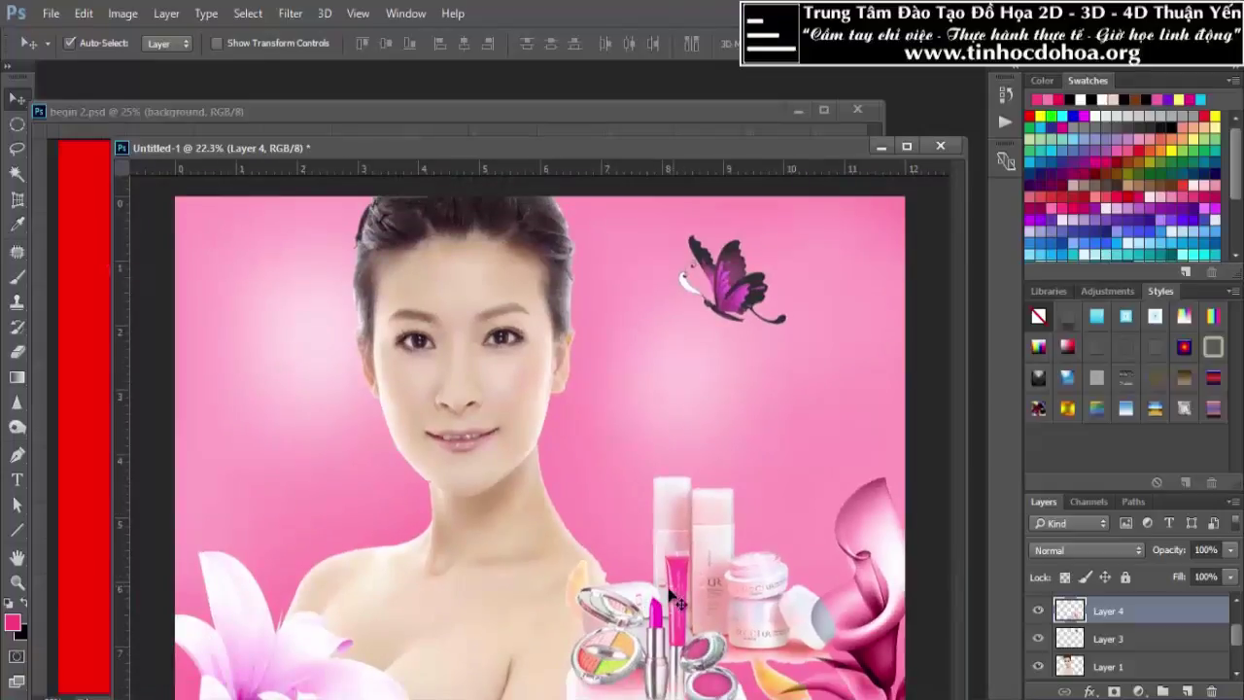
Scale the cosmetics group up to about 110% and nudge it into place
key("ctrl+t")
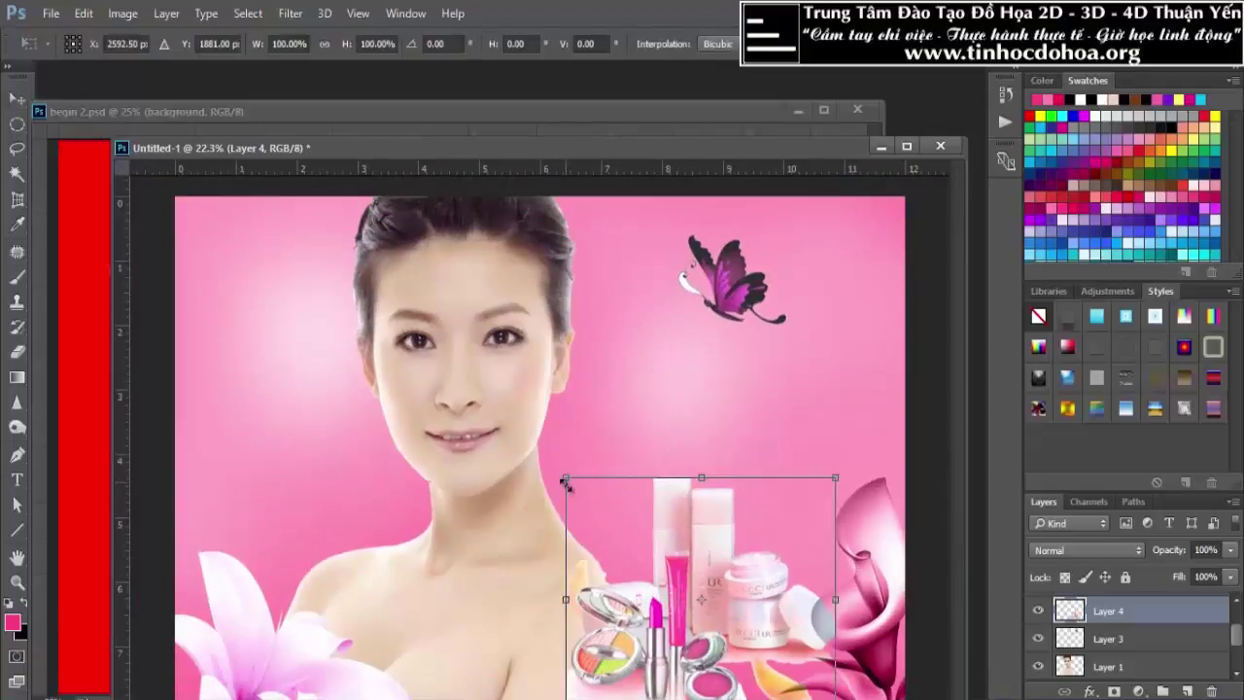
left_click_drag(565, 482, 538, 453)
left_click_drag(693, 566, 680, 566)
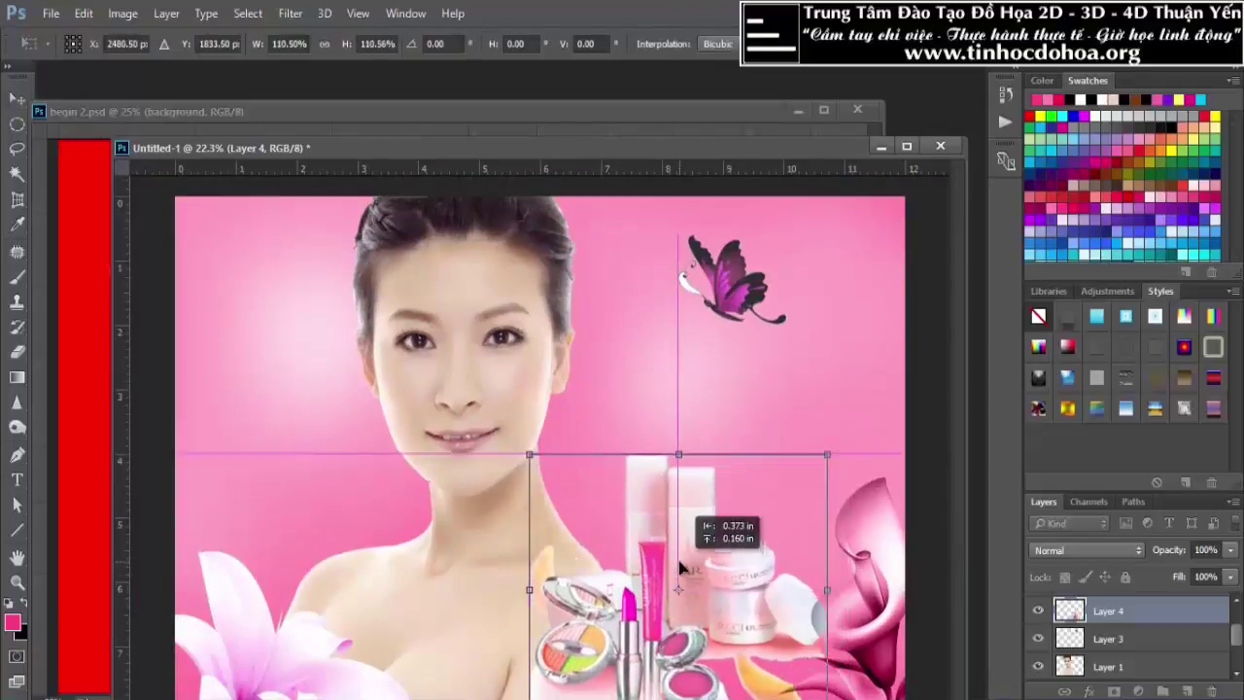
key("Return")
scroll(792, 628, "up", 1)
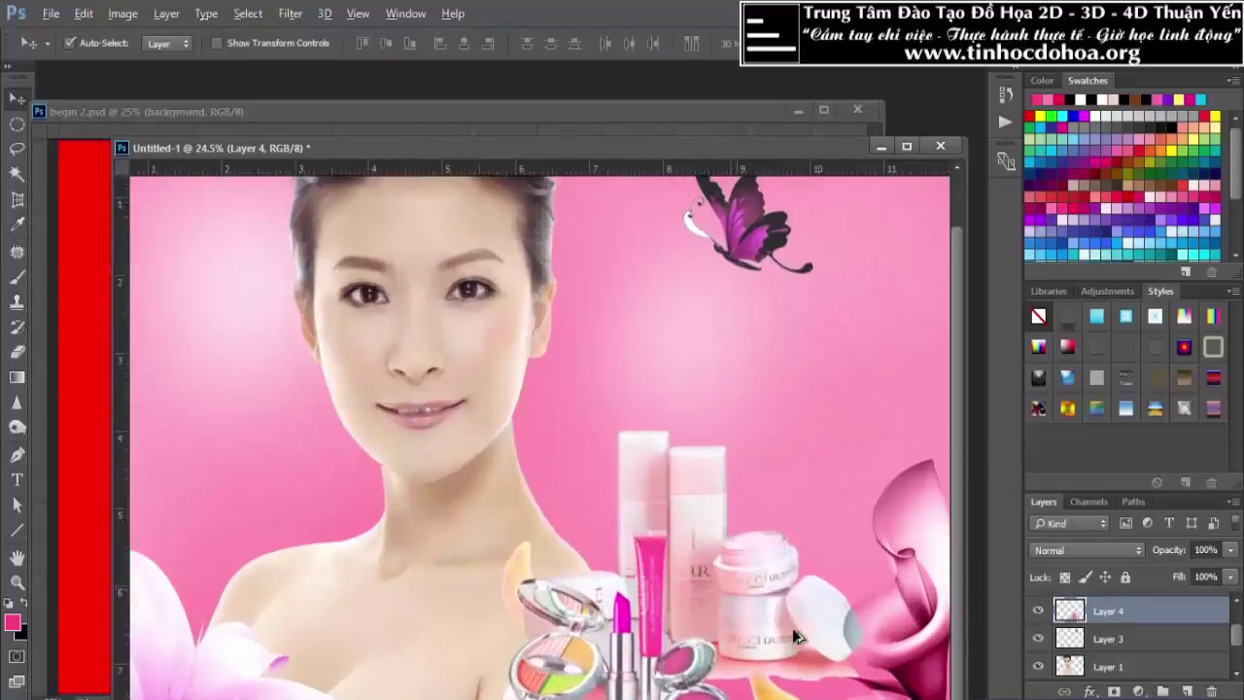
scroll(792, 628, "up", 1)
scroll(782, 636, "up", 1)
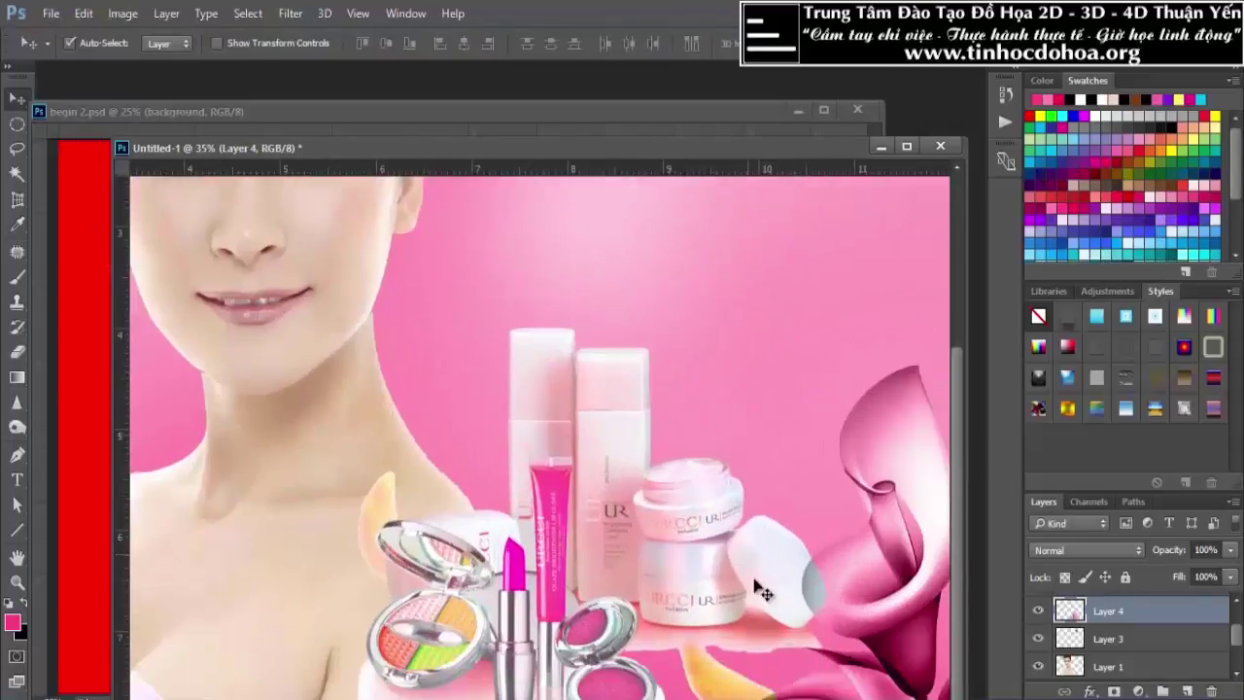
scroll(763, 593, "down", 1)
scroll(606, 477, "down", 1)
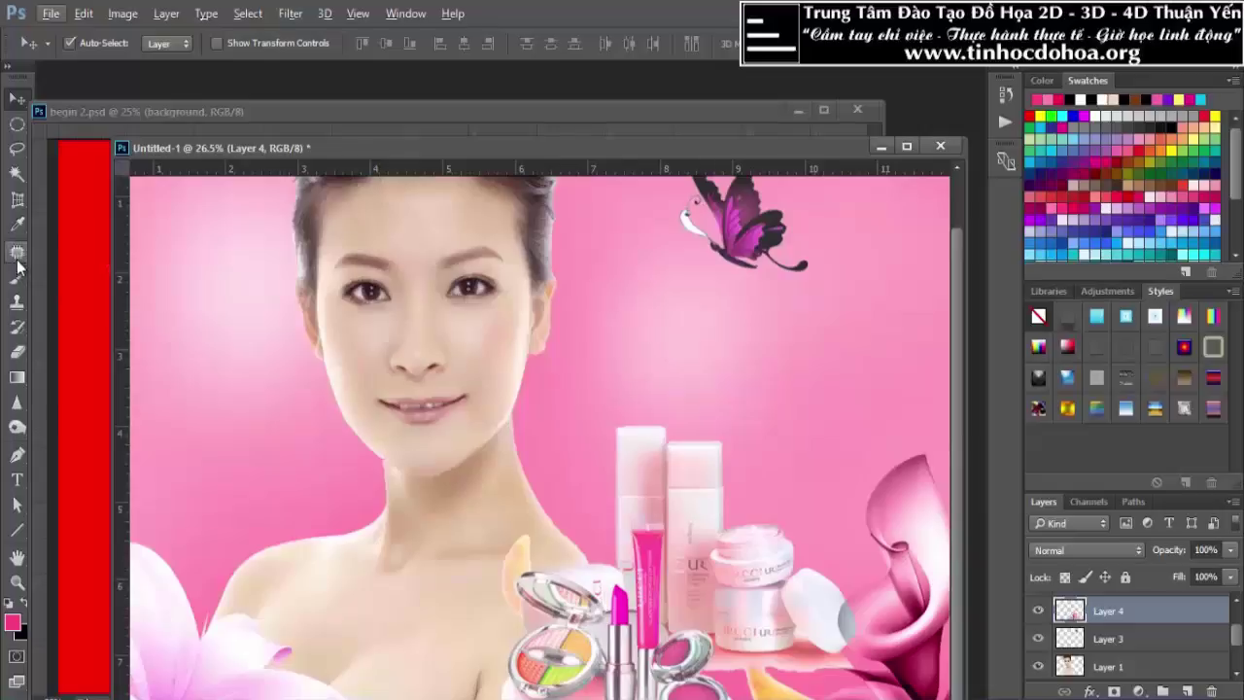
Select the Eraser with a 60 px hard brush
left_click(17, 352)
scroll(503, 585, "up", 3)
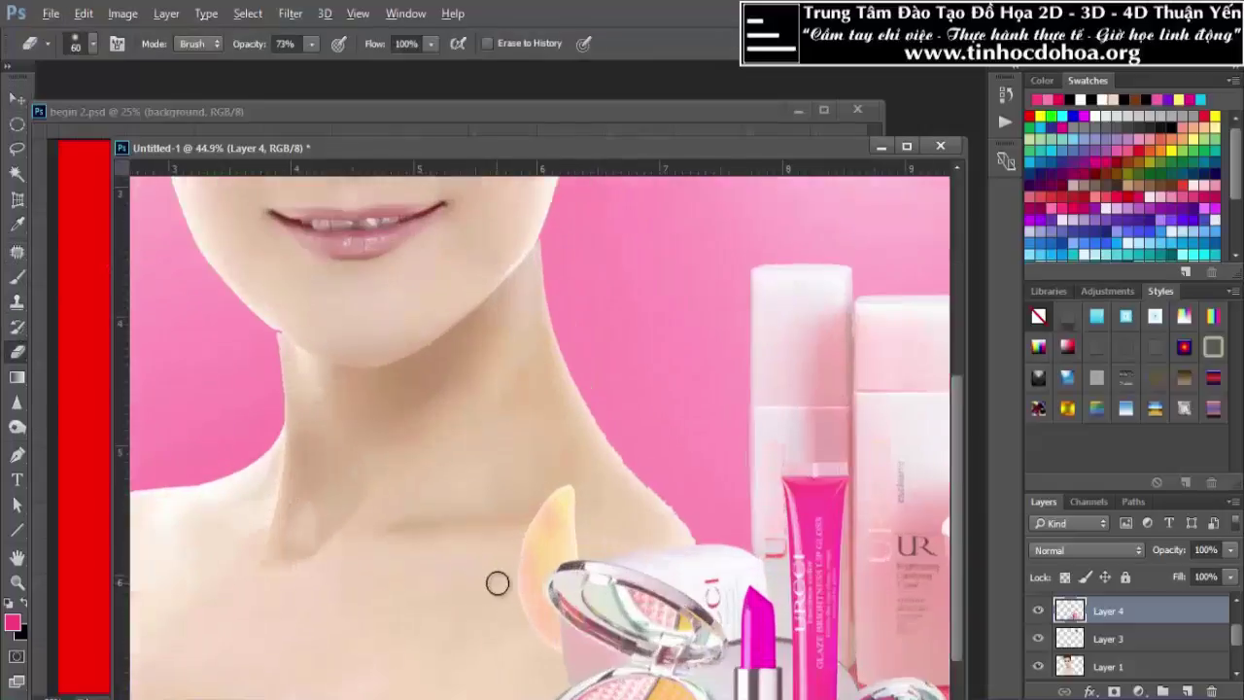
scroll(496, 583, "up", 3)
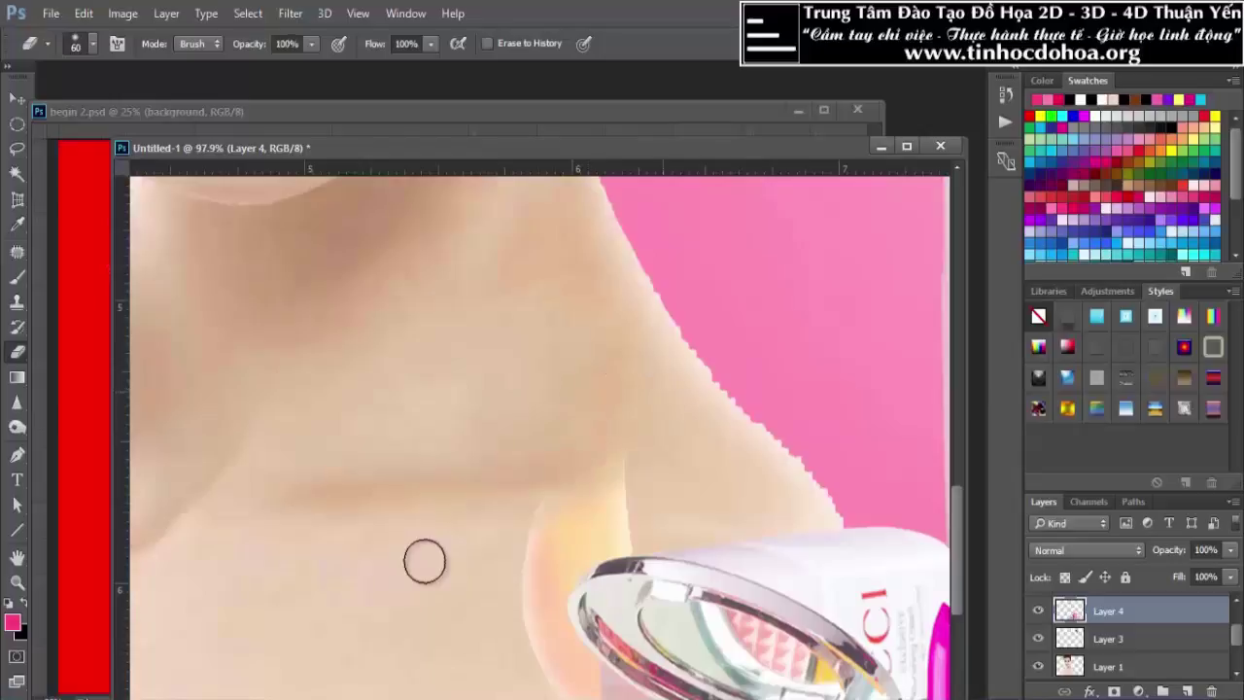
right_click(578, 379)
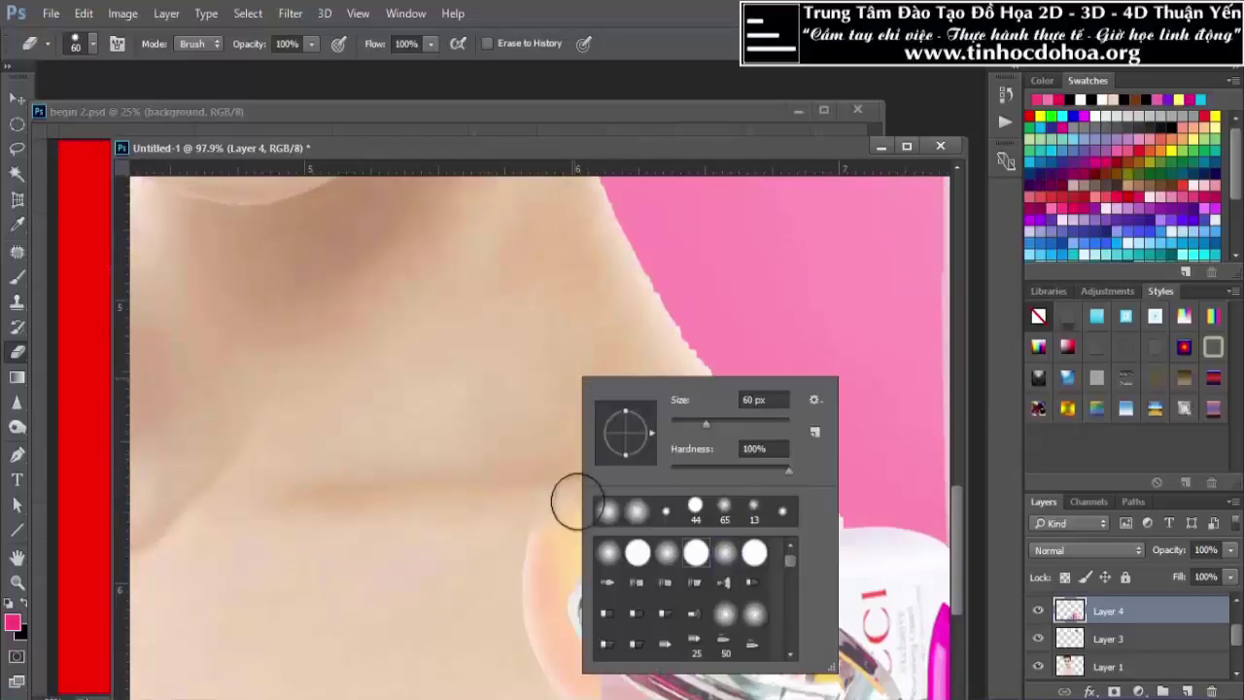
left_click(570, 499)
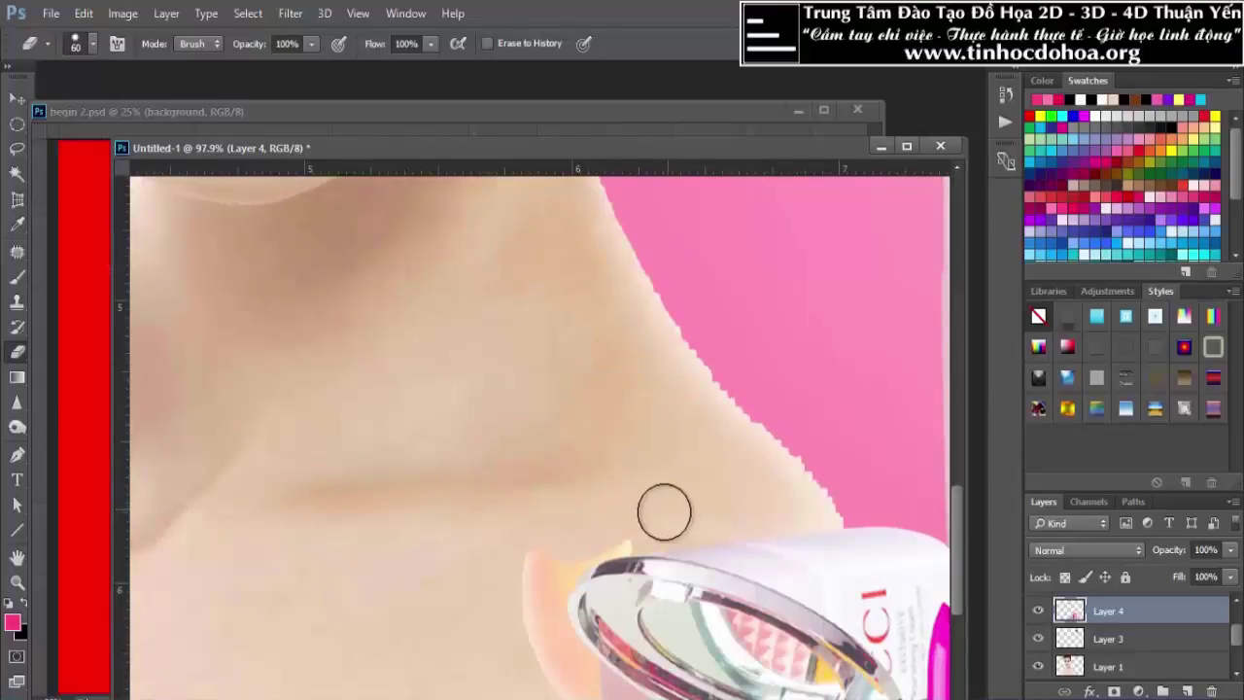
Erase the pink fringe left of the compact on Layer 4
left_click_drag(485, 512, 447, 227)
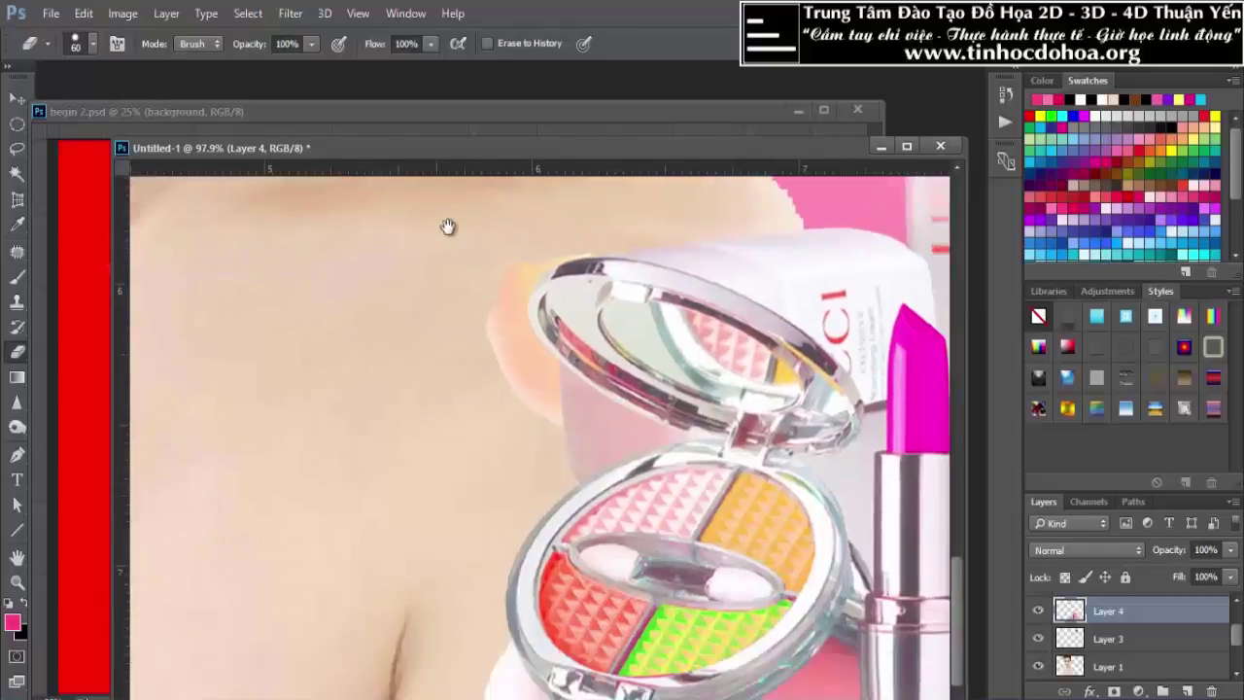
mouse_move(566, 442)
left_mouse_down()
mouse_move(547, 311)
mouse_move(506, 223)
mouse_move(586, 222)
mouse_move(514, 255)
left_mouse_up()
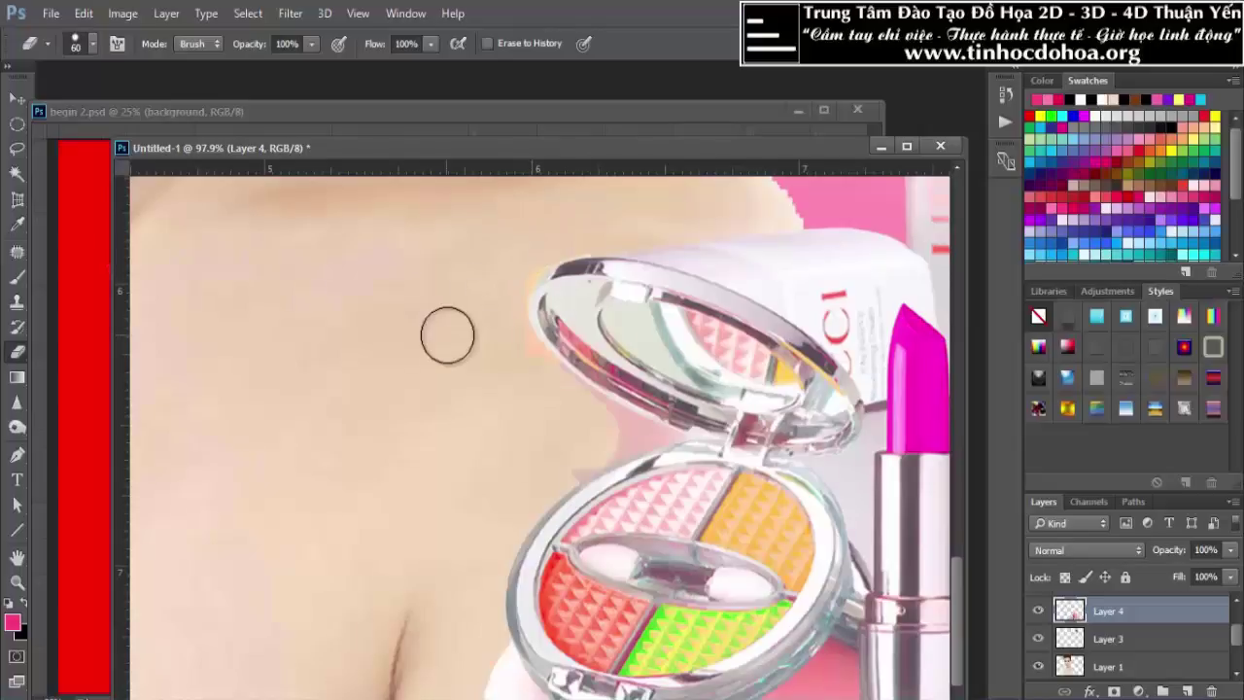
key("p")
scroll(563, 262, "up", 3)
Trace a Pen path along the compact's rim and lower left edge
scroll(581, 270, "up", 2)
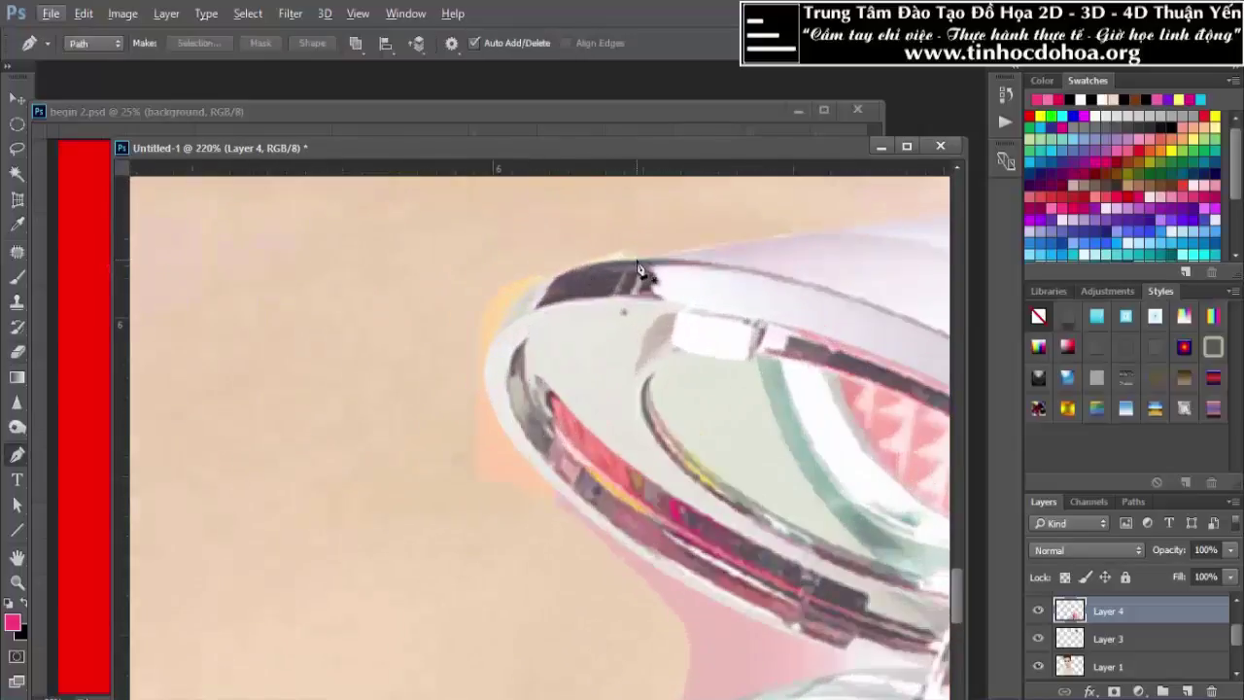
left_click(625, 258)
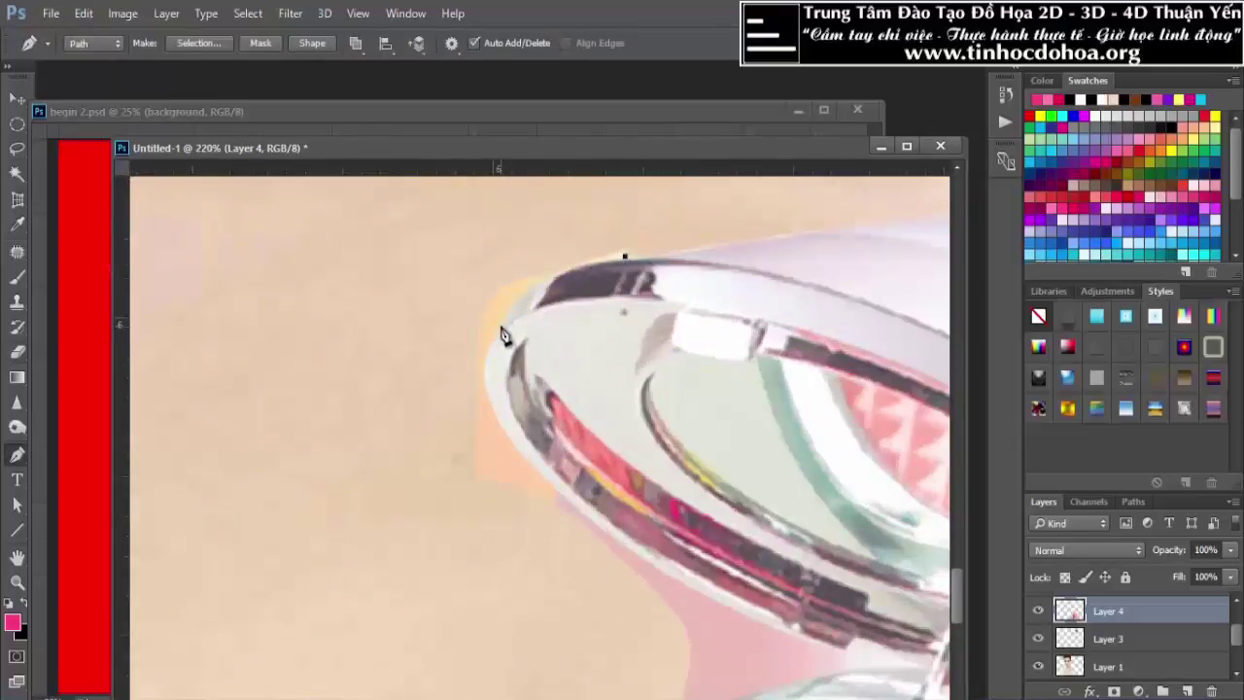
left_click_drag(500, 326, 473, 389)
mouse_move(587, 516)
left_mouse_down()
mouse_move(743, 644)
mouse_move(739, 633)
left_mouse_up()
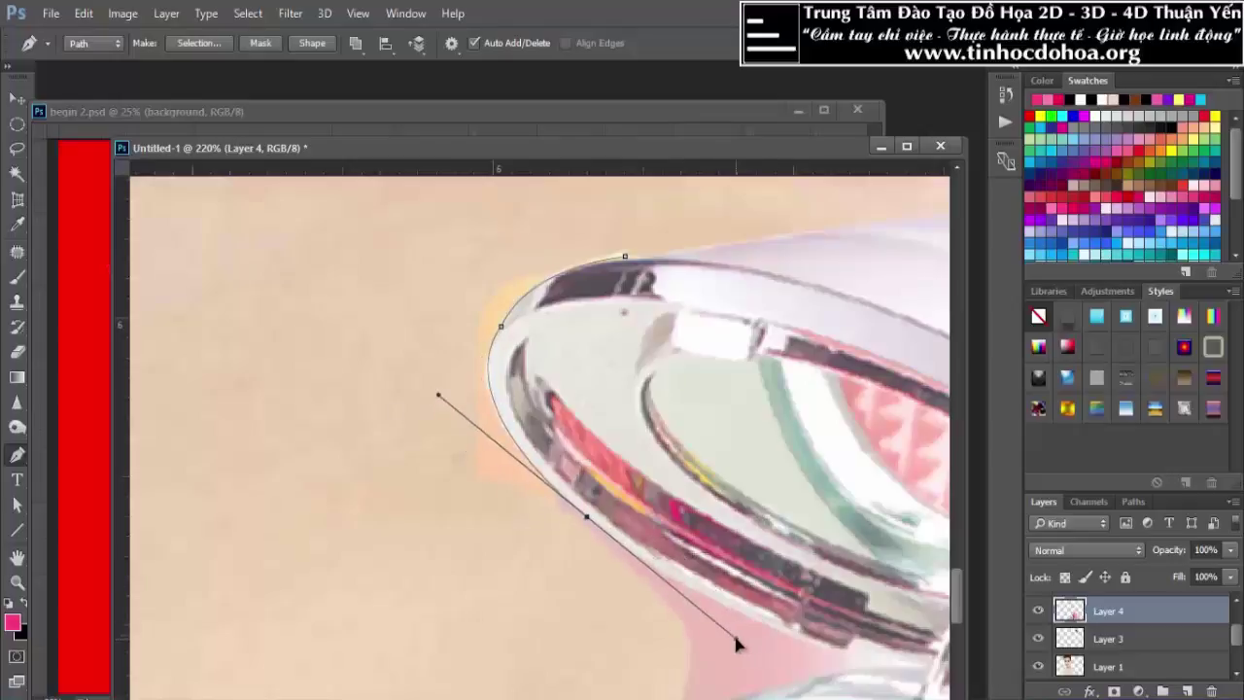
left_click(588, 518, "alt")
scroll(592, 525, "down", 5)
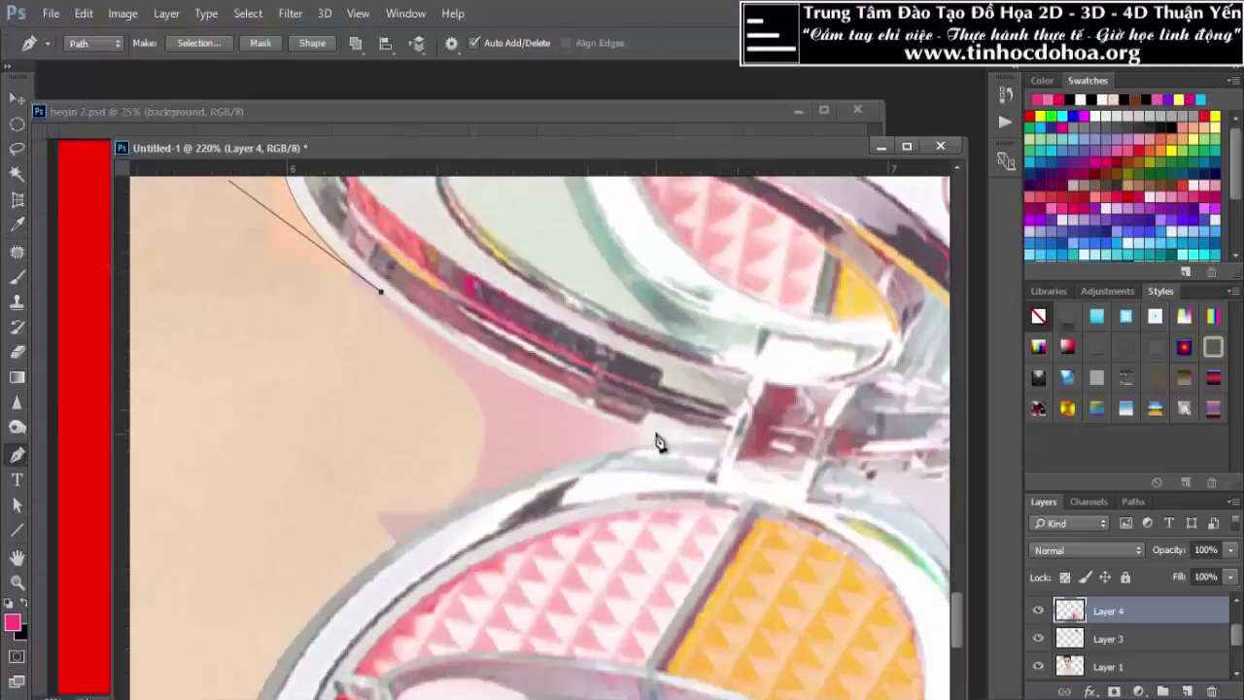
left_click_drag(668, 436, 784, 448)
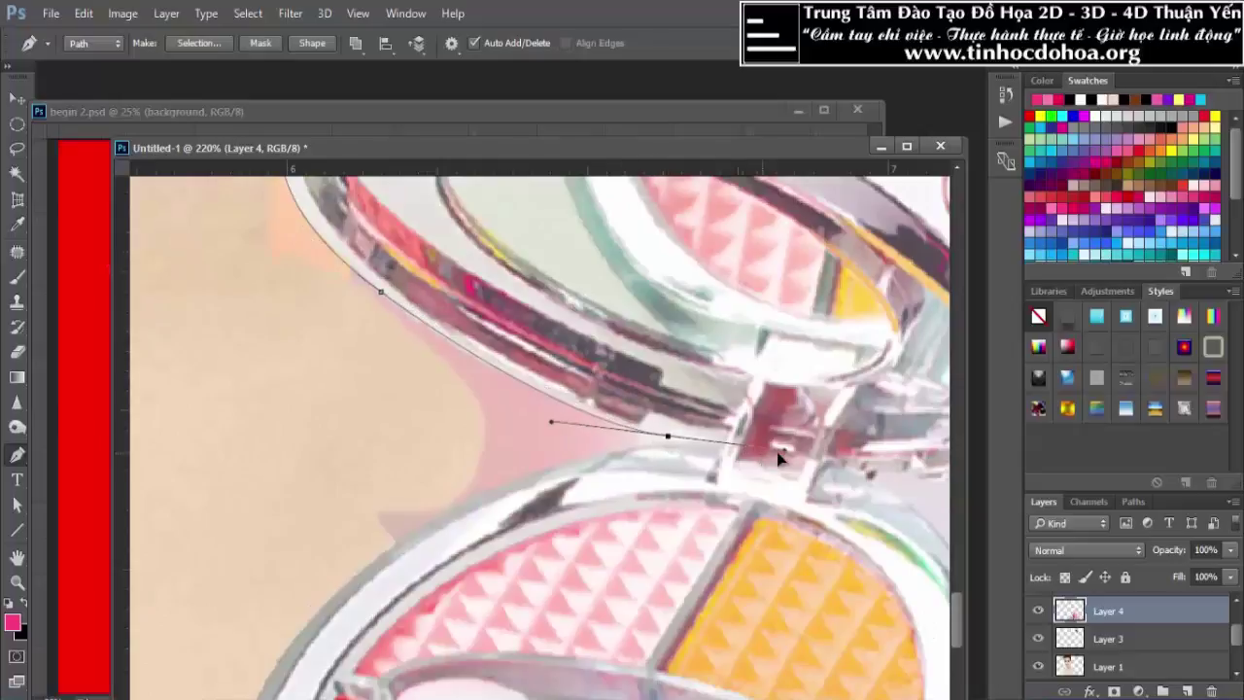
left_click(669, 437, "alt")
Close the outline around the beige background by the lid, load it as a selection, and reset default colours
left_click_drag(391, 545, 294, 624)
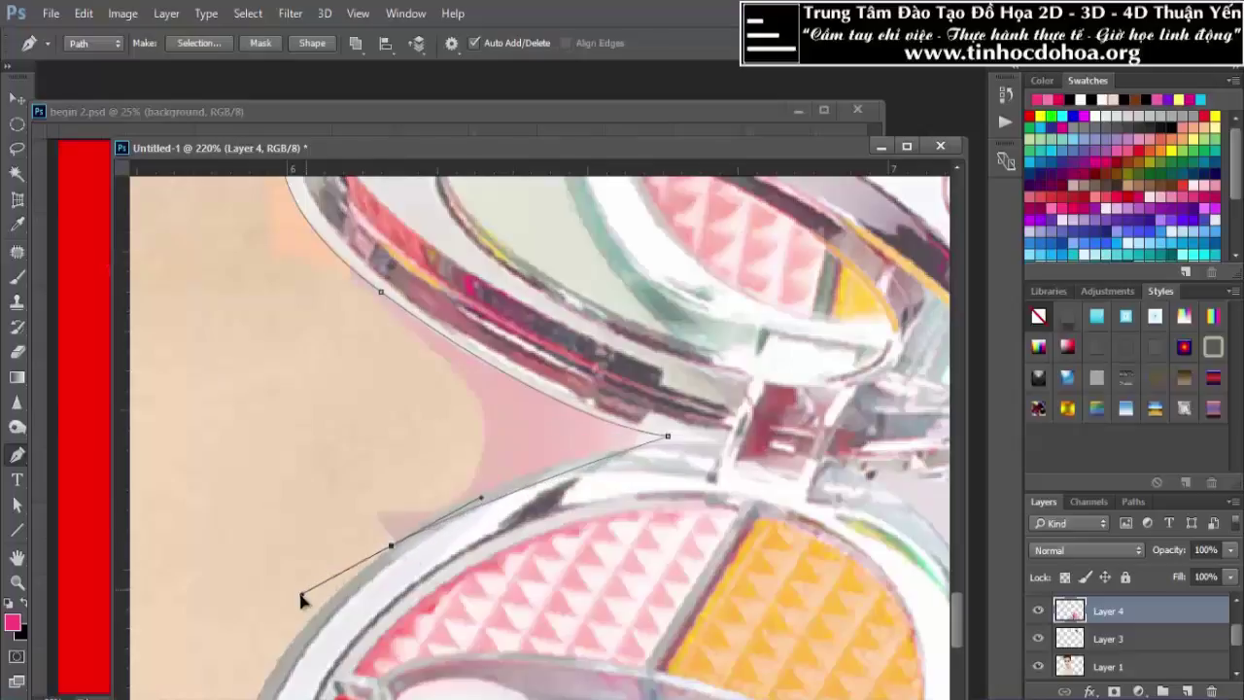
left_click_drag(246, 558, 256, 423)
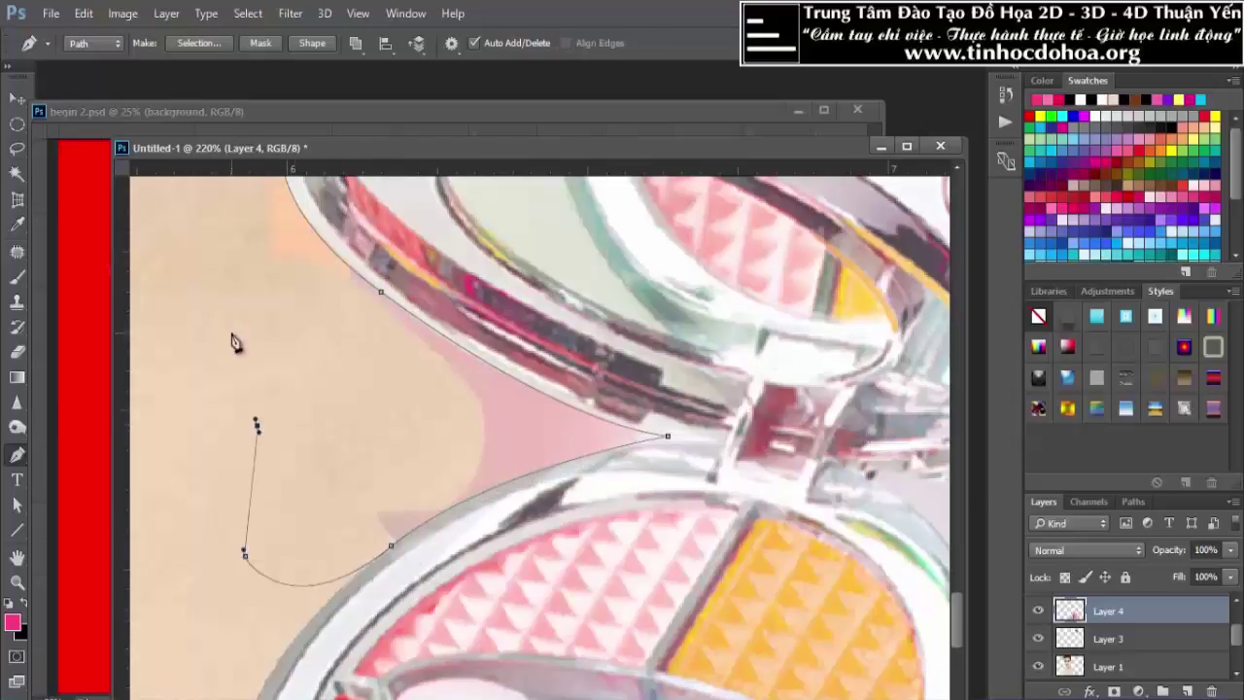
scroll(451, 489, "down", 2)
scroll(289, 308, "down", 2)
scroll(296, 263, "up", 2)
scroll(304, 226, "up", 1)
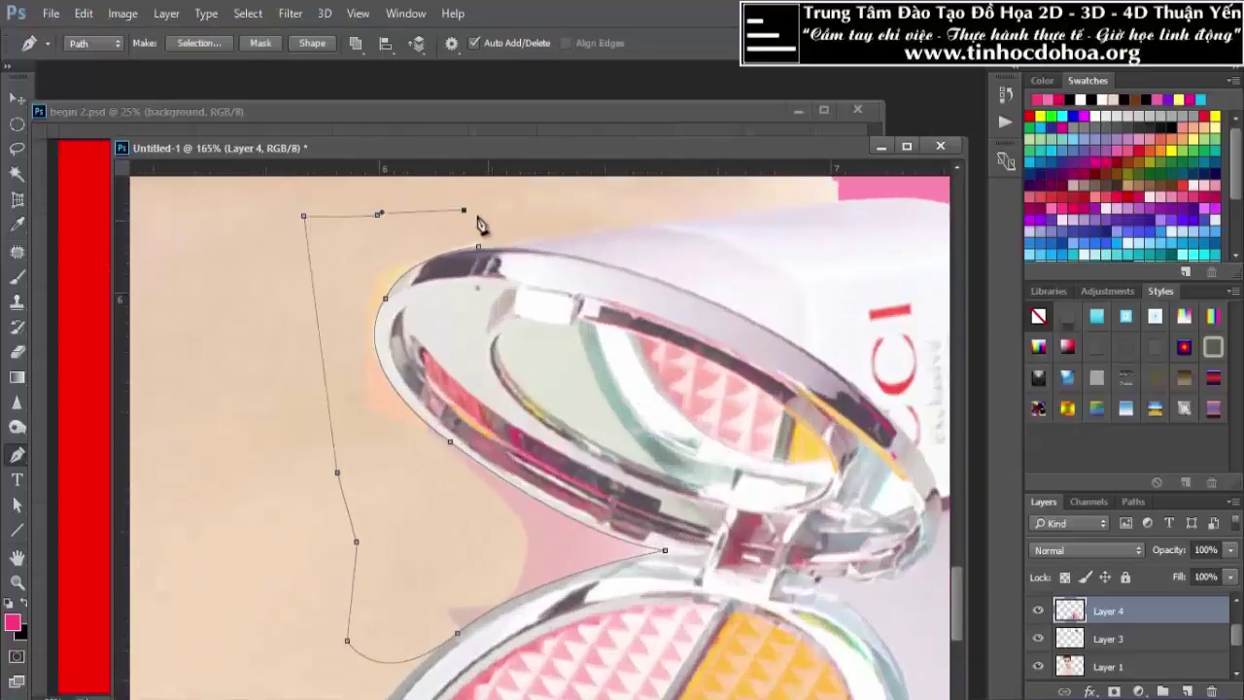
key("ctrl+Return")
key("d")
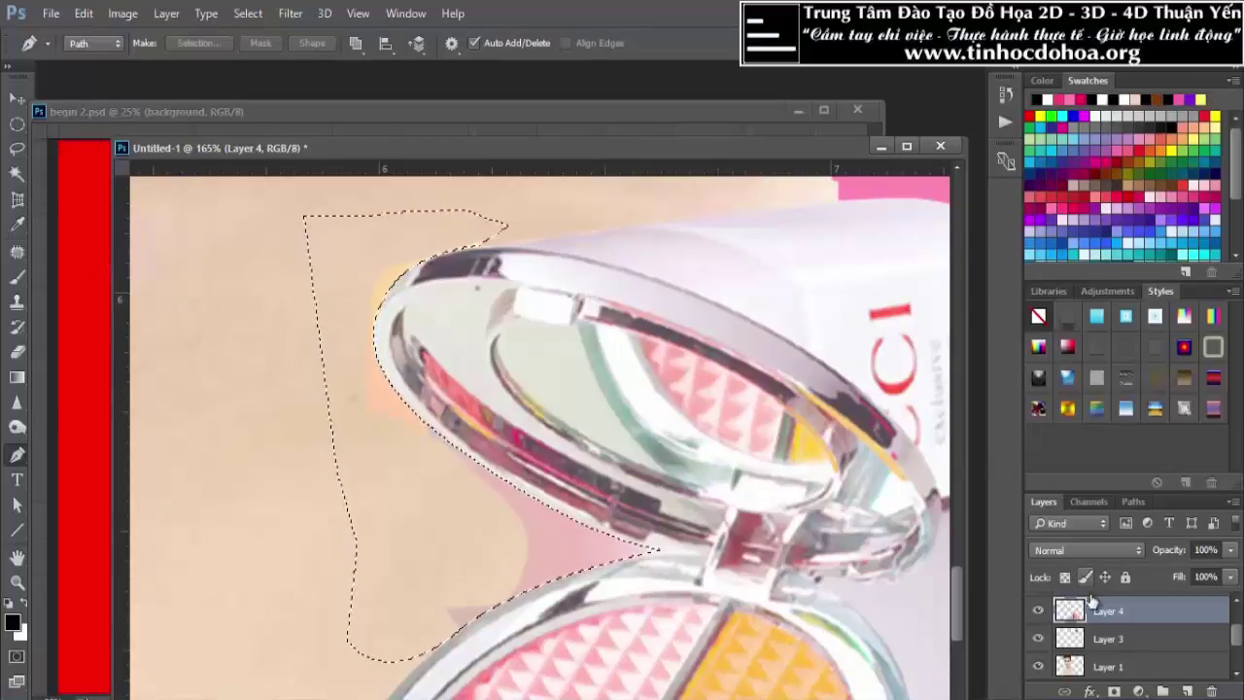
Delete the selected beige patch from Layer 4 and zoom in to inspect the neck edge
left_click(14, 100)
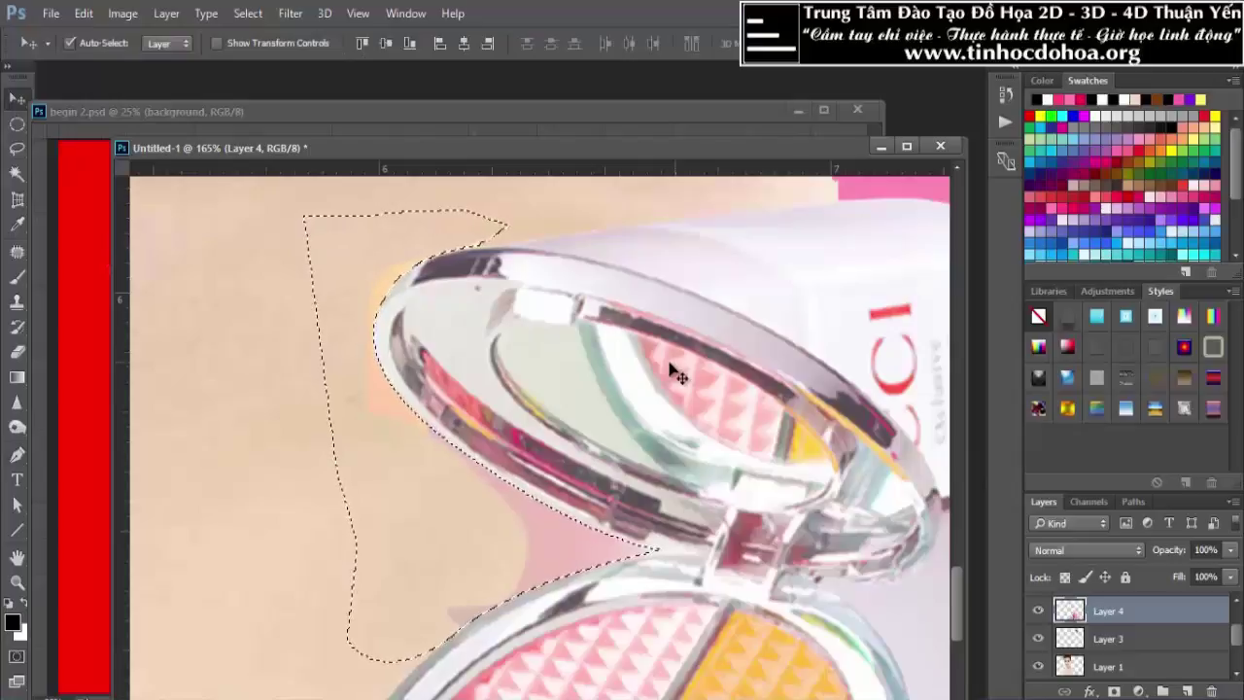
key("ctrl")
scroll(678, 375, "down", 5)
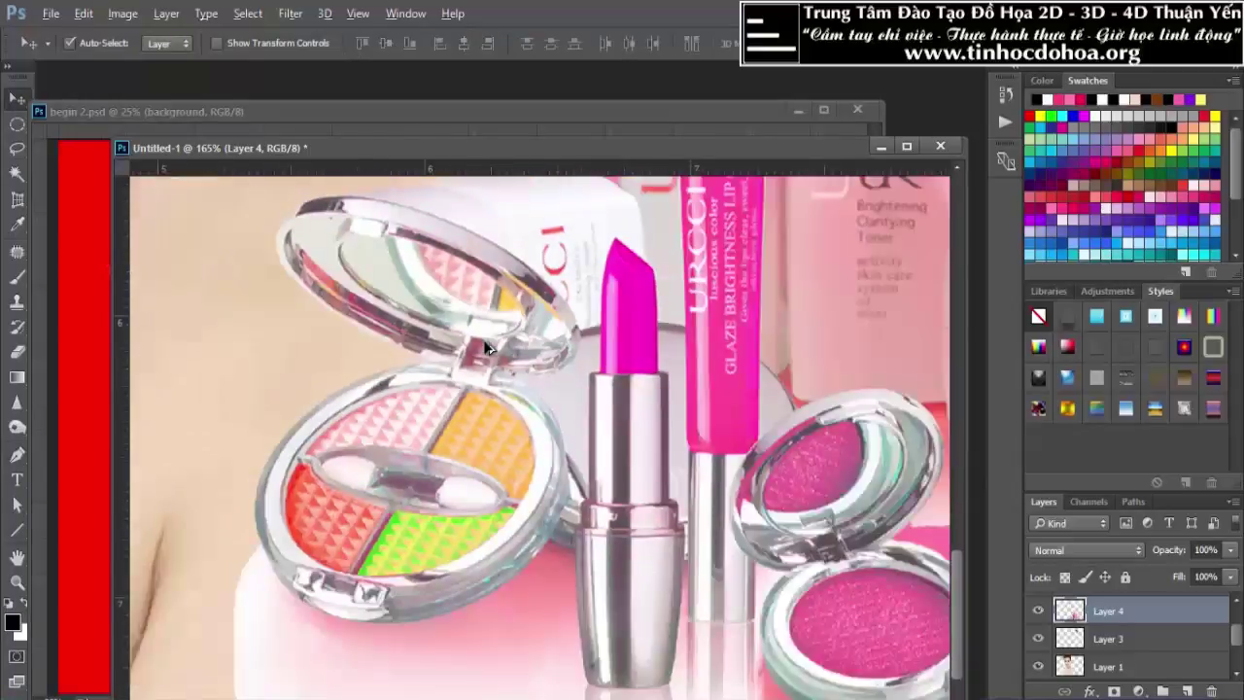
scroll(500, 385, "down", 3)
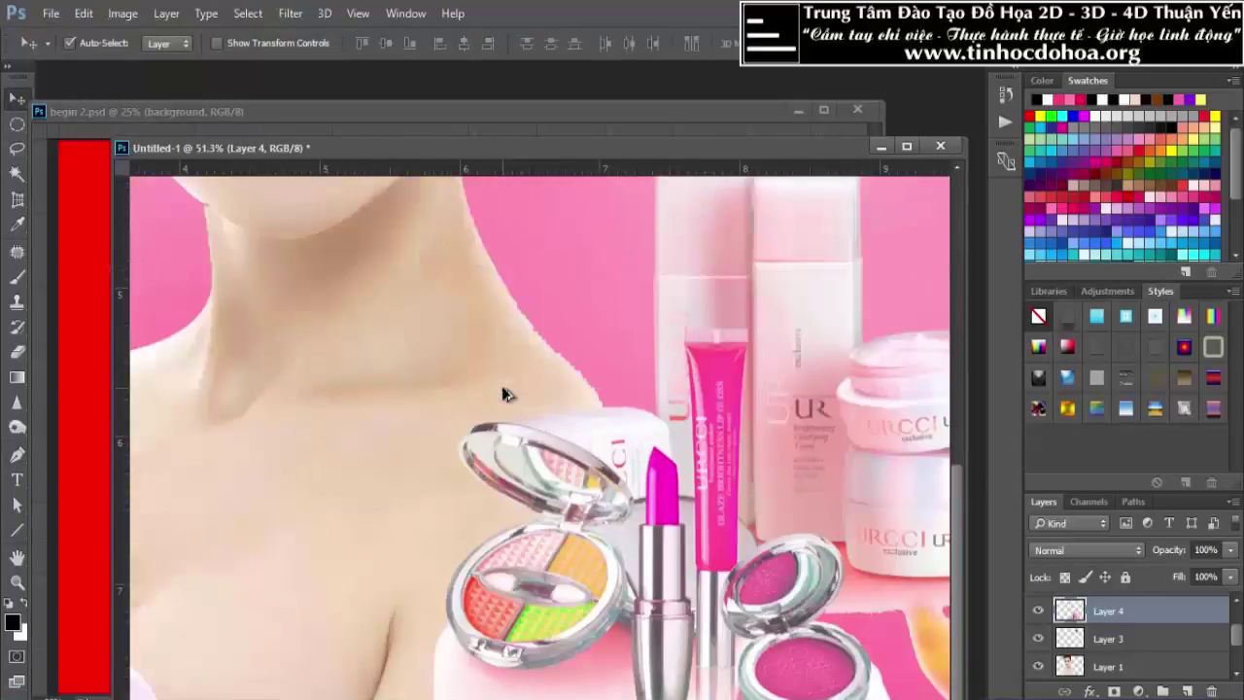
scroll(516, 394, "up", 2)
scroll(601, 301, "up", 2)
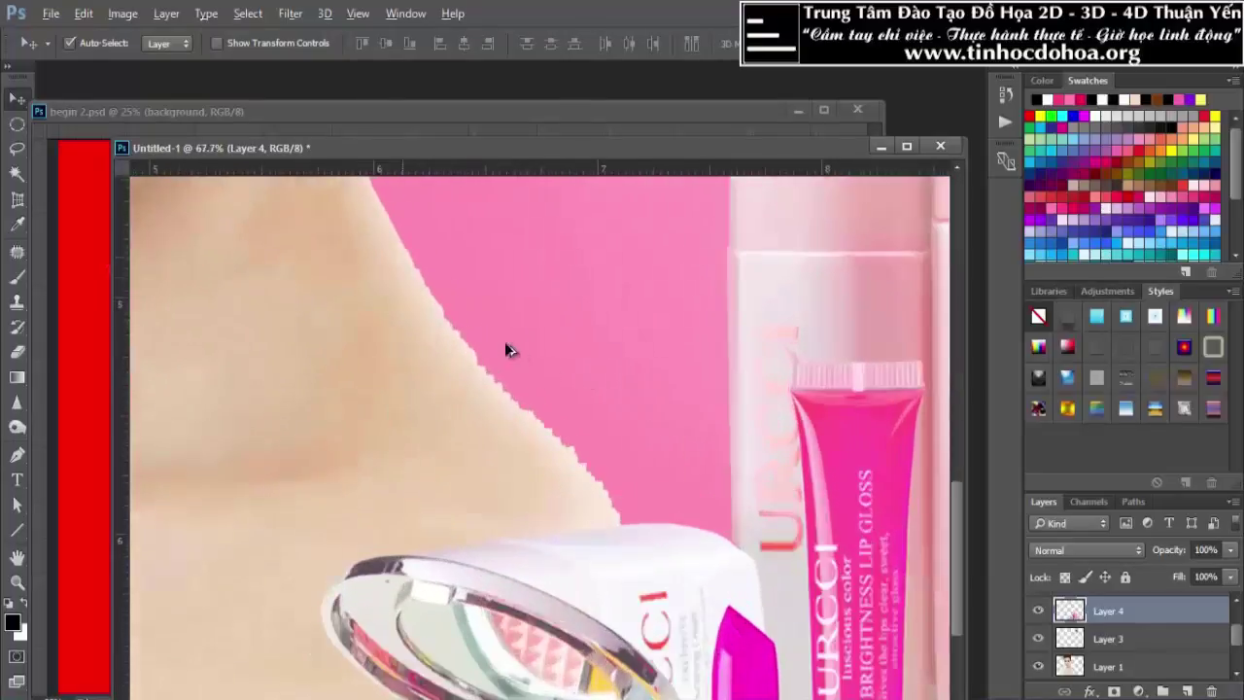
scroll(462, 307, "up", 1)
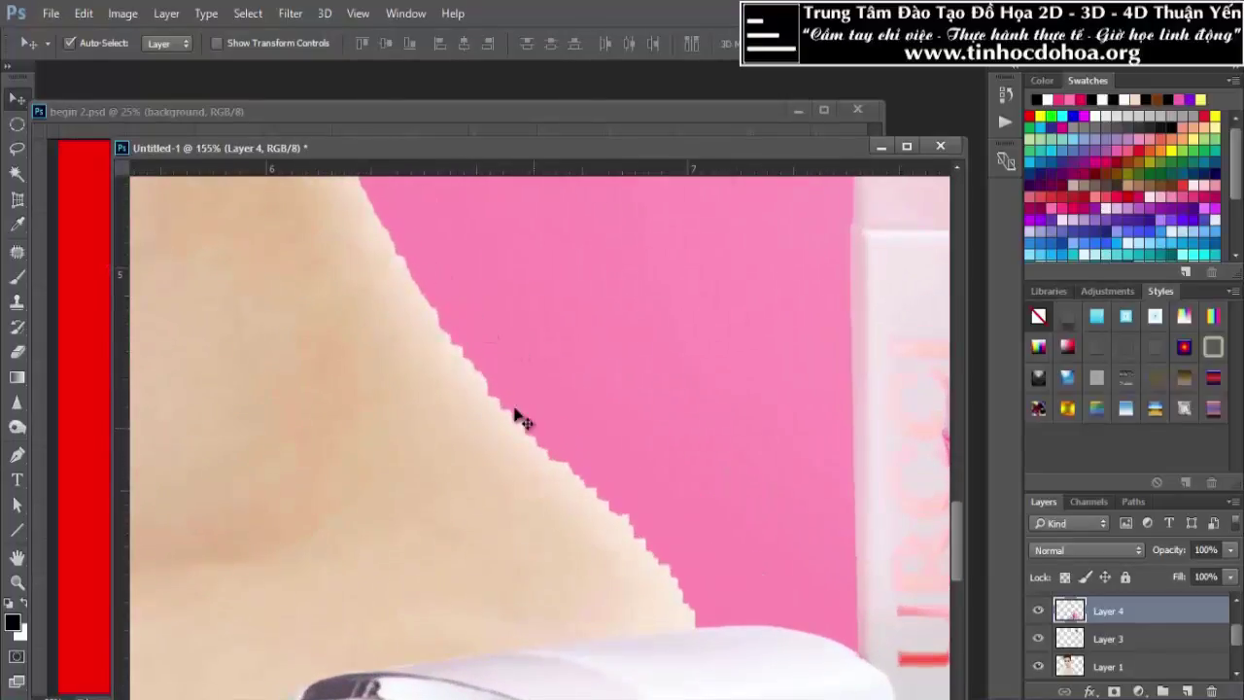
scroll(626, 498, "down", 1)
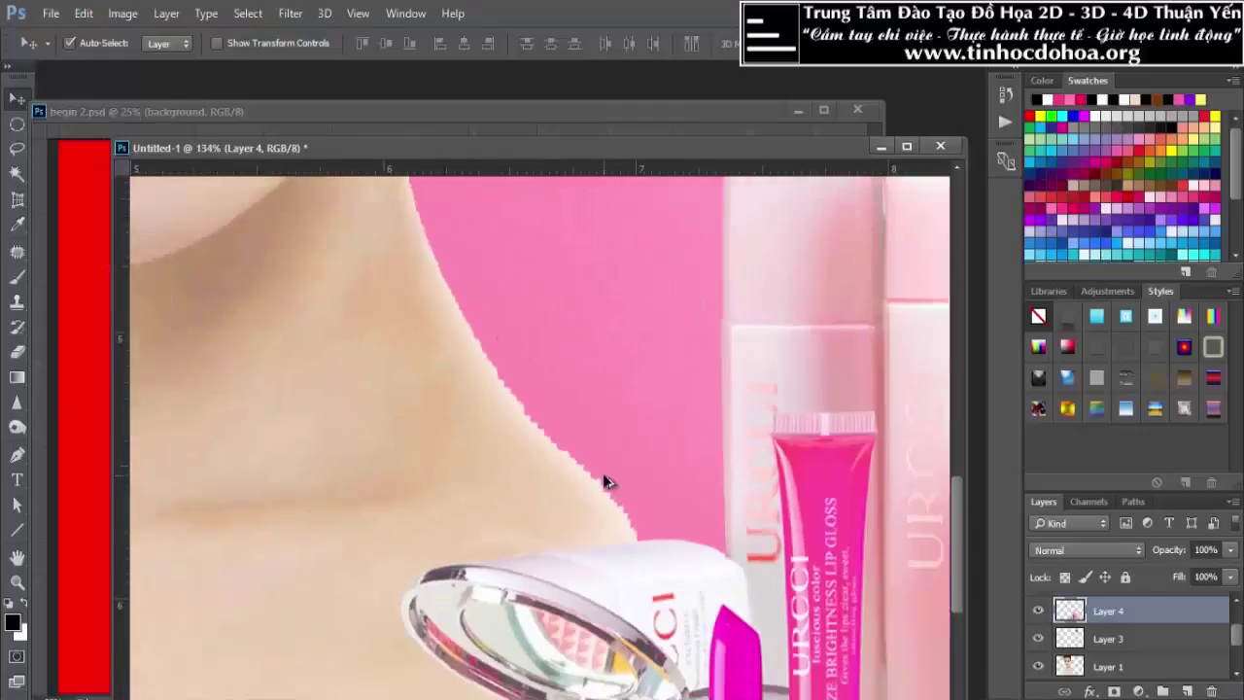
scroll(604, 481, "down", 5)
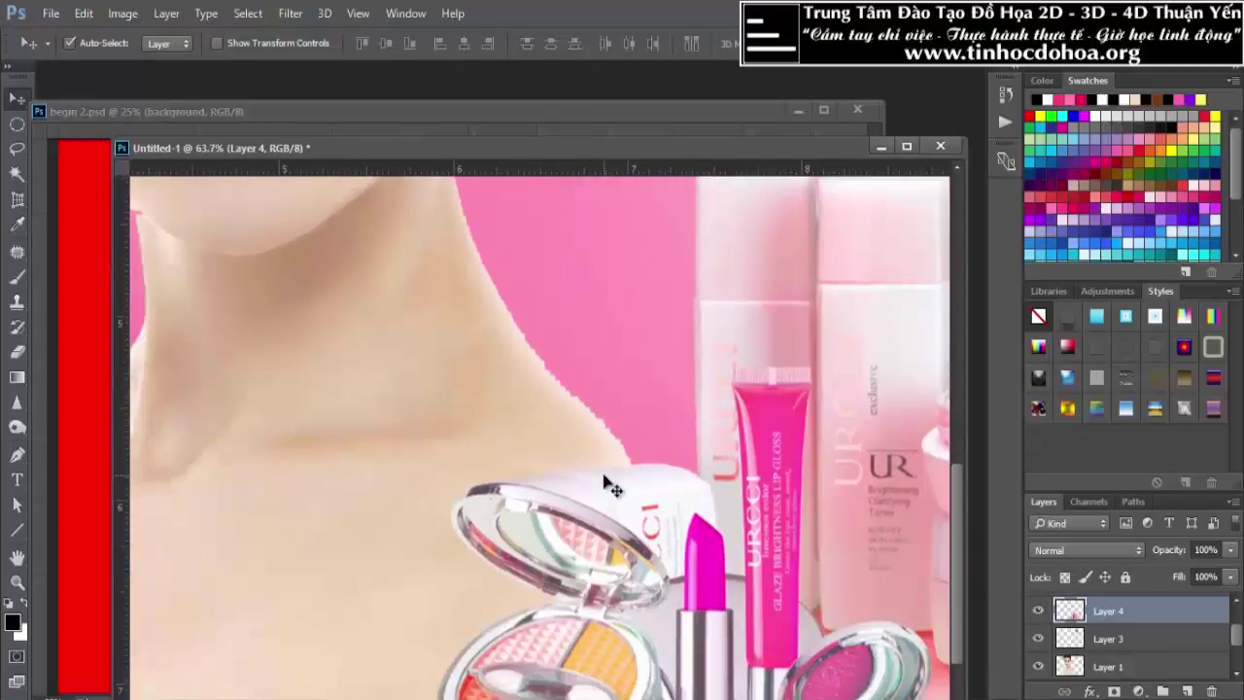
scroll(611, 473, "down", 3)
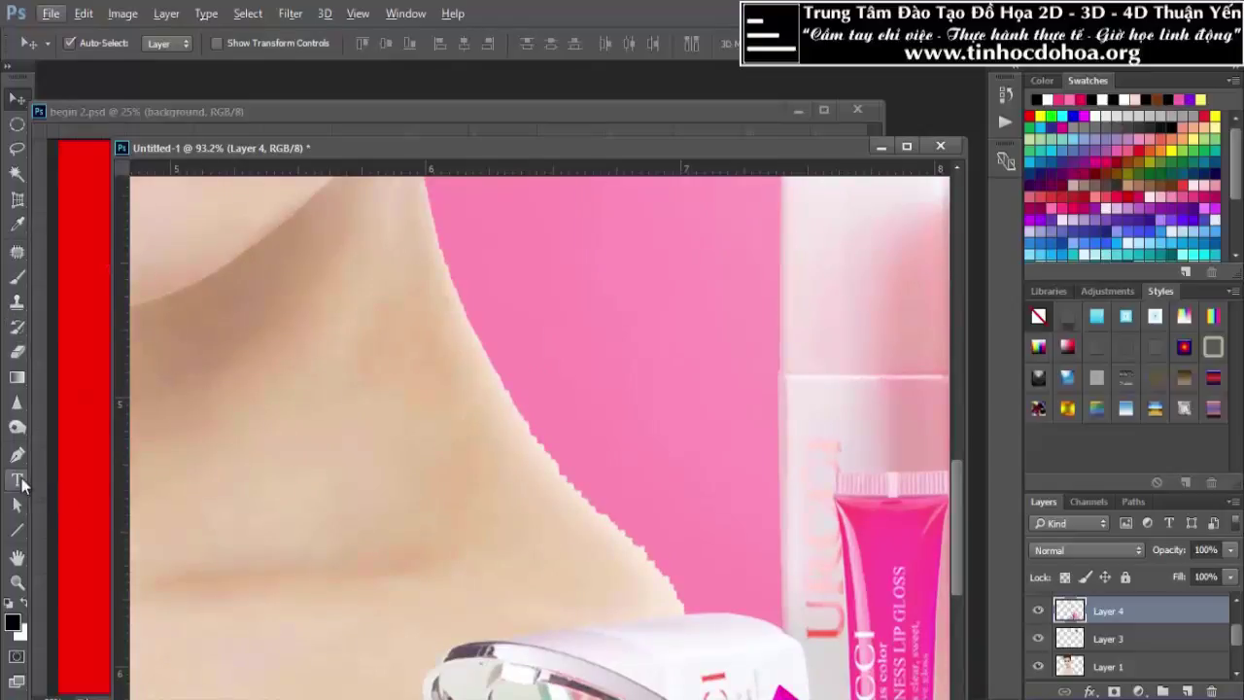
Pen-trace the pink area beside the upper neck edge, select it, and clean it on Layer 1
key("p")
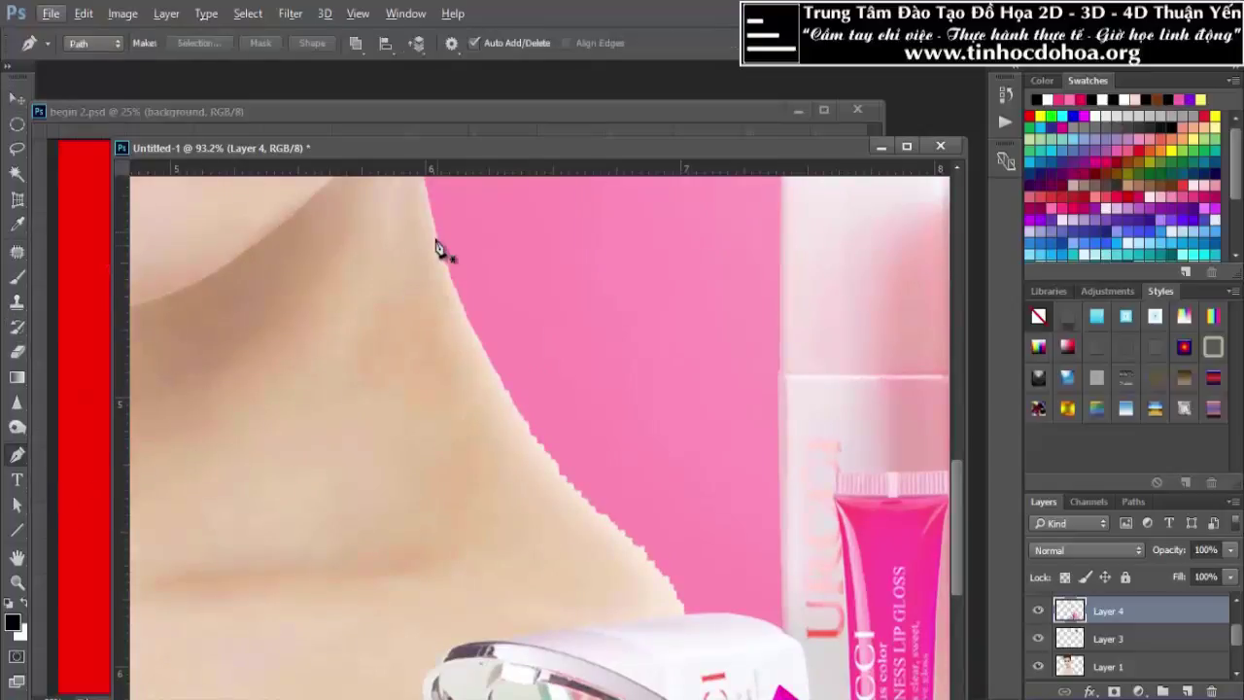
left_click(437, 234)
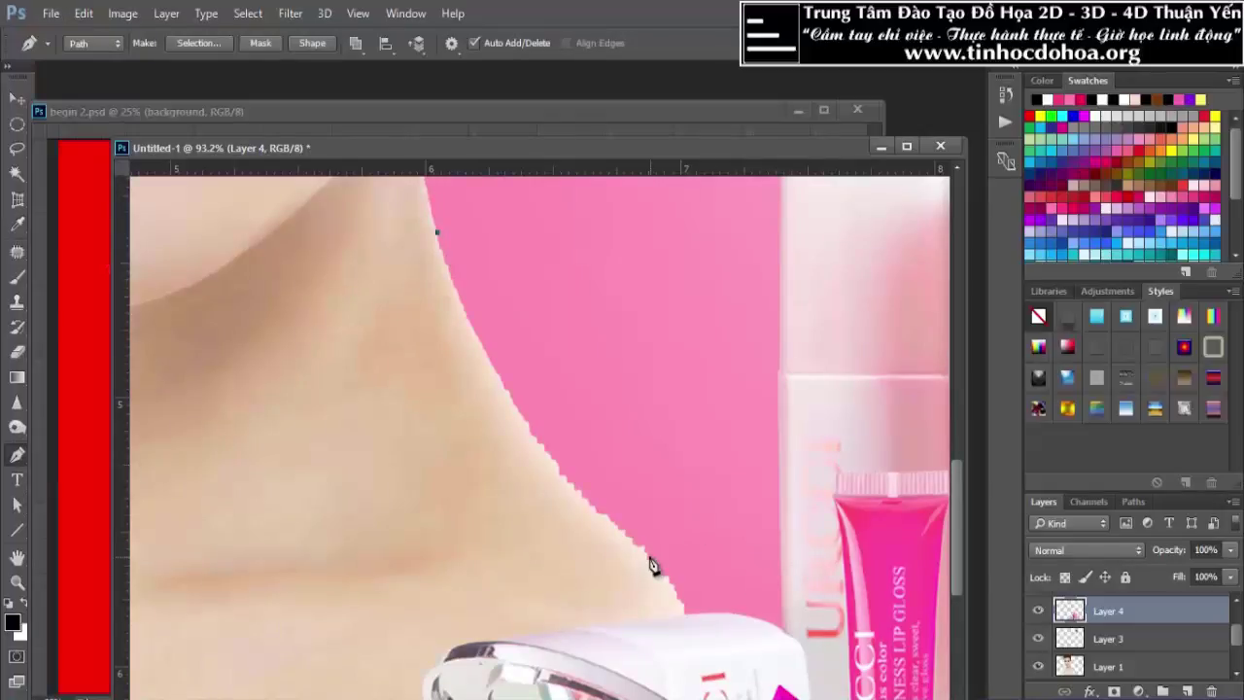
mouse_move(720, 619)
left_mouse_down()
mouse_move(802, 644)
mouse_move(831, 699)
mouse_move(836, 690)
left_mouse_up()
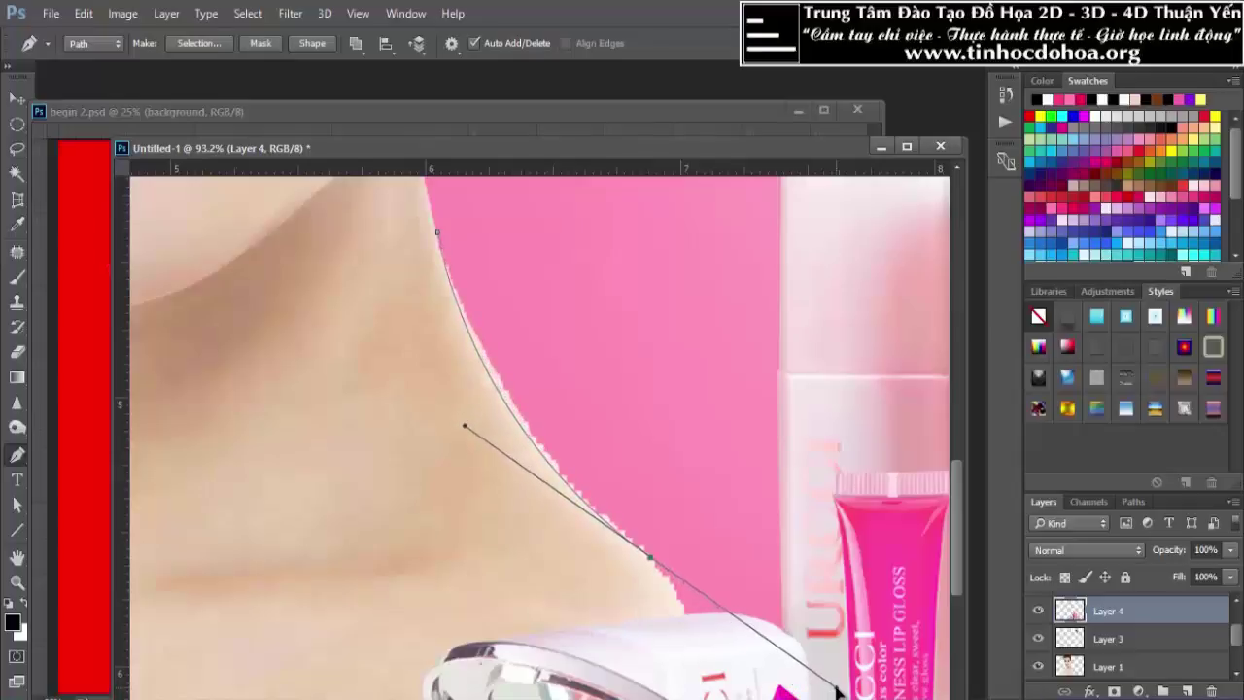
left_click(718, 553)
left_click(710, 384)
left_click(581, 234)
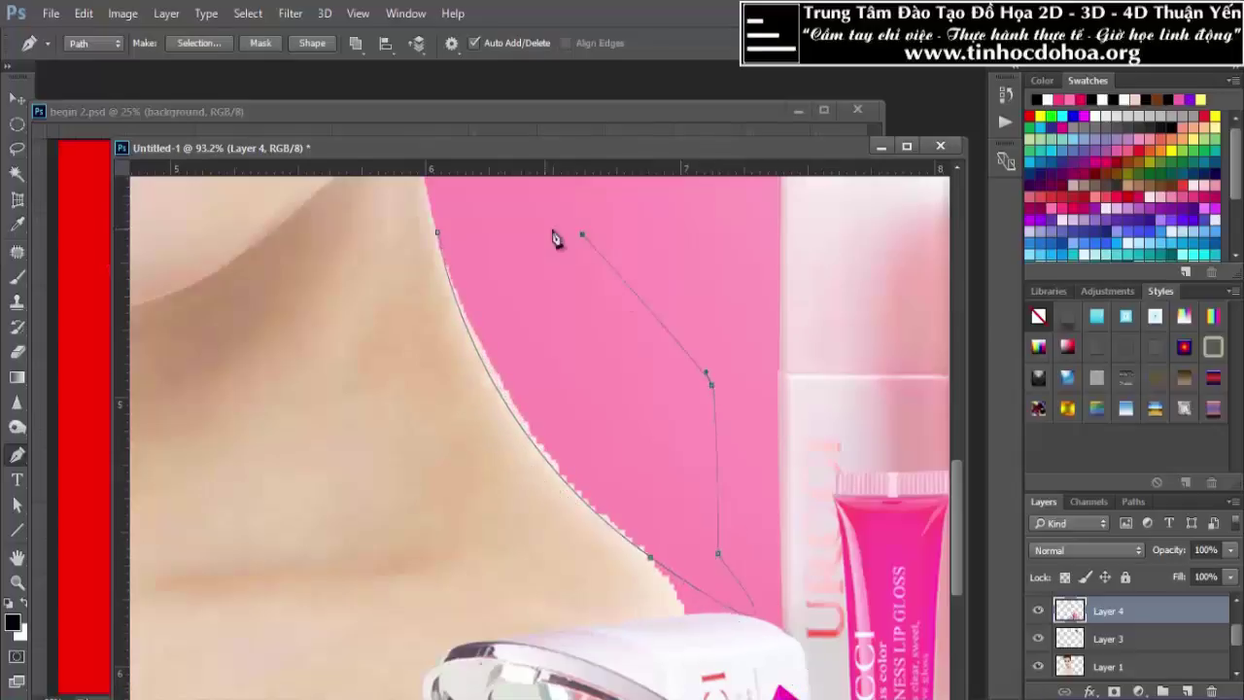
key("ctrl+Return")
left_click(1108, 666)
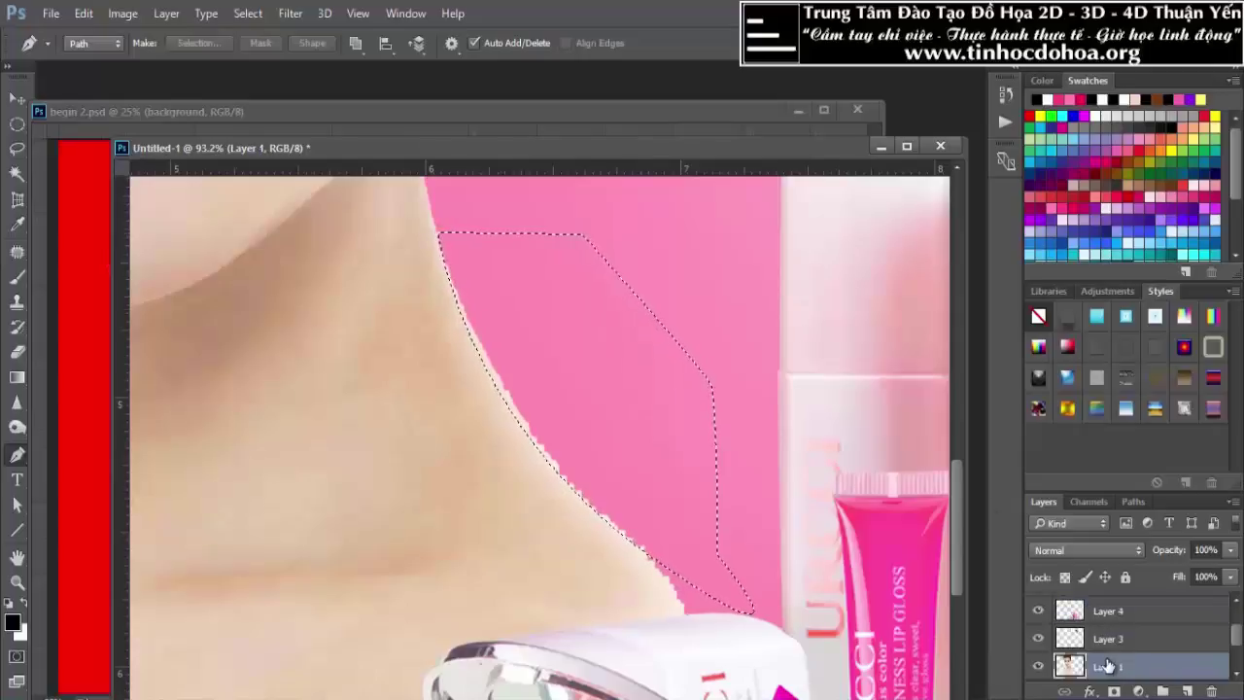
key("ctrl+d")
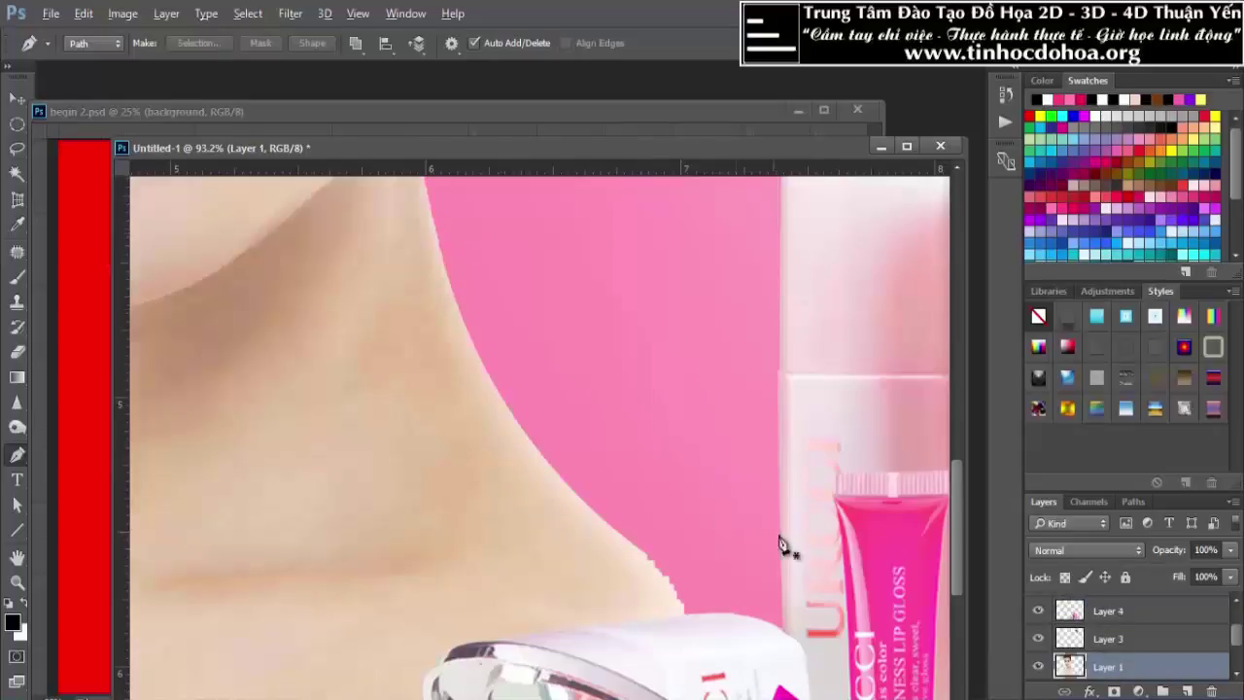
scroll(780, 542, "down", 3)
scroll(728, 528, "up", 1)
scroll(680, 506, "up", 2)
scroll(631, 486, "up", 1)
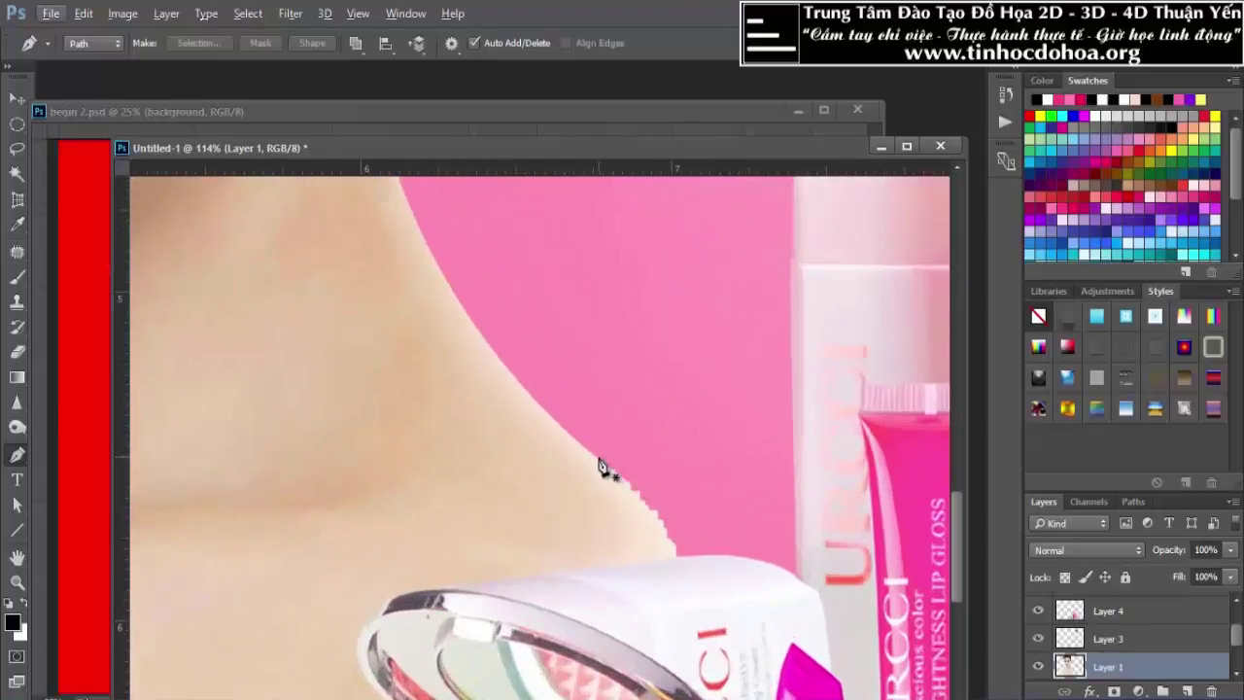
Trace the lower skin edge with the Pen and load it as a selection
left_click(598, 461)
left_click_drag(677, 576, 687, 648)
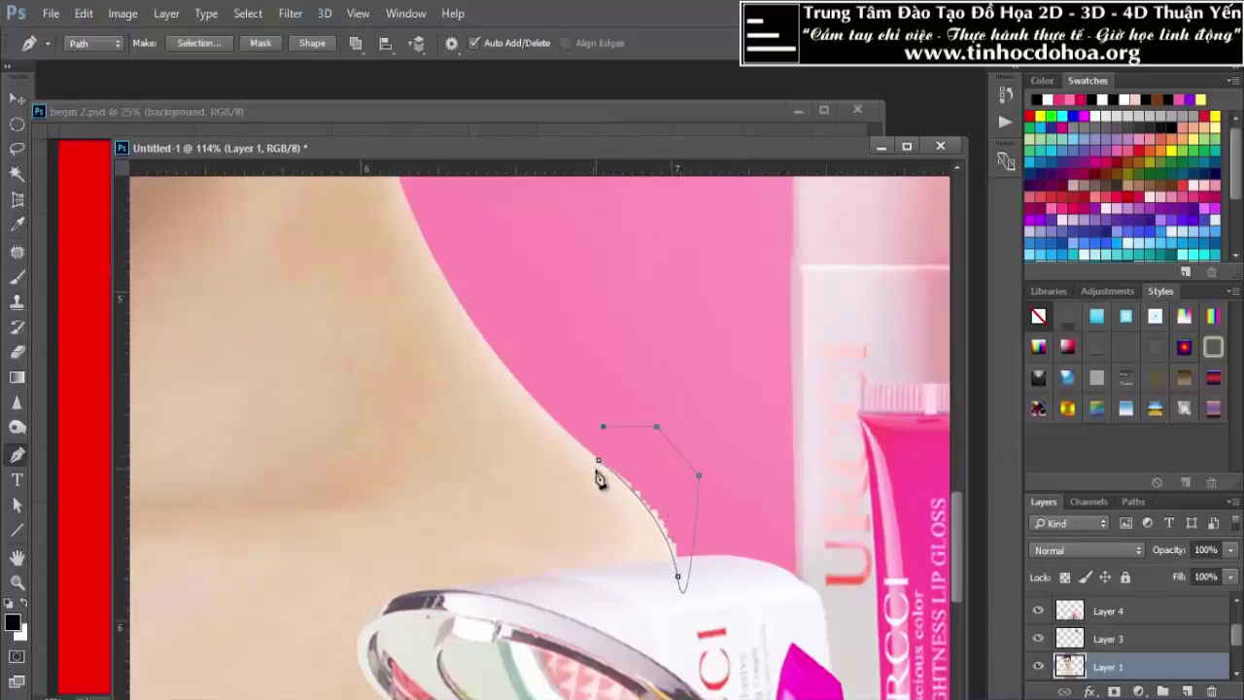
key("ctrl+Return")
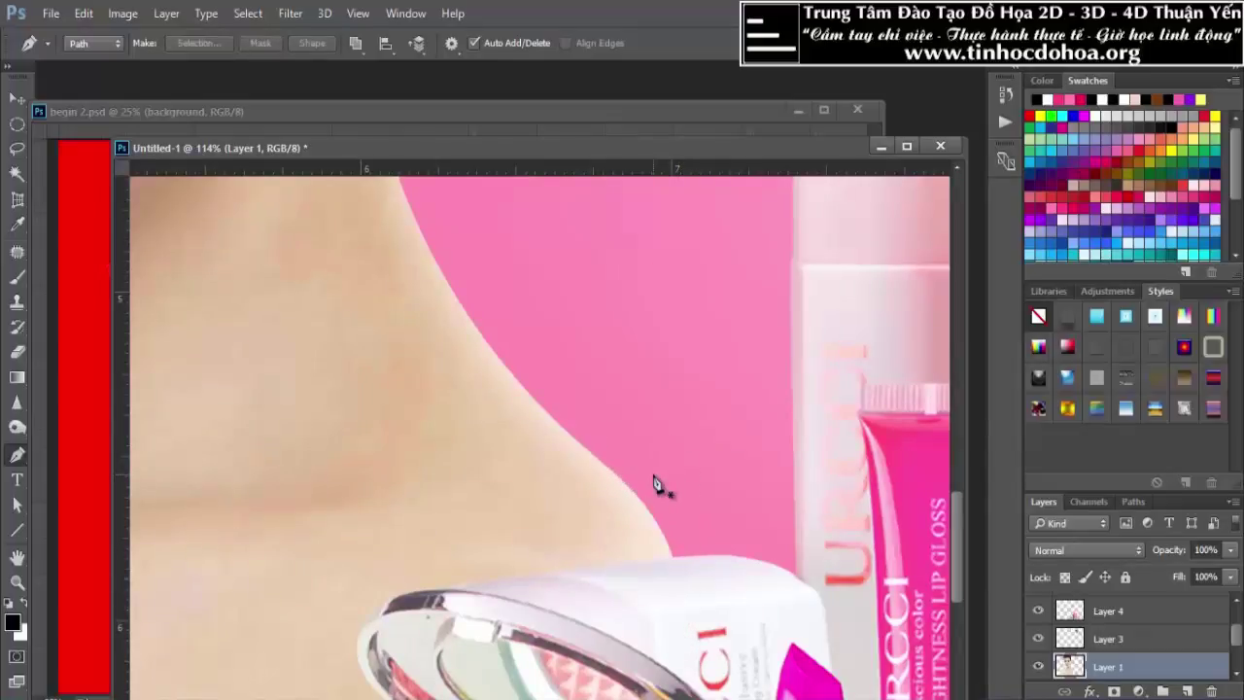
scroll(564, 417, "down", 5, "alt")
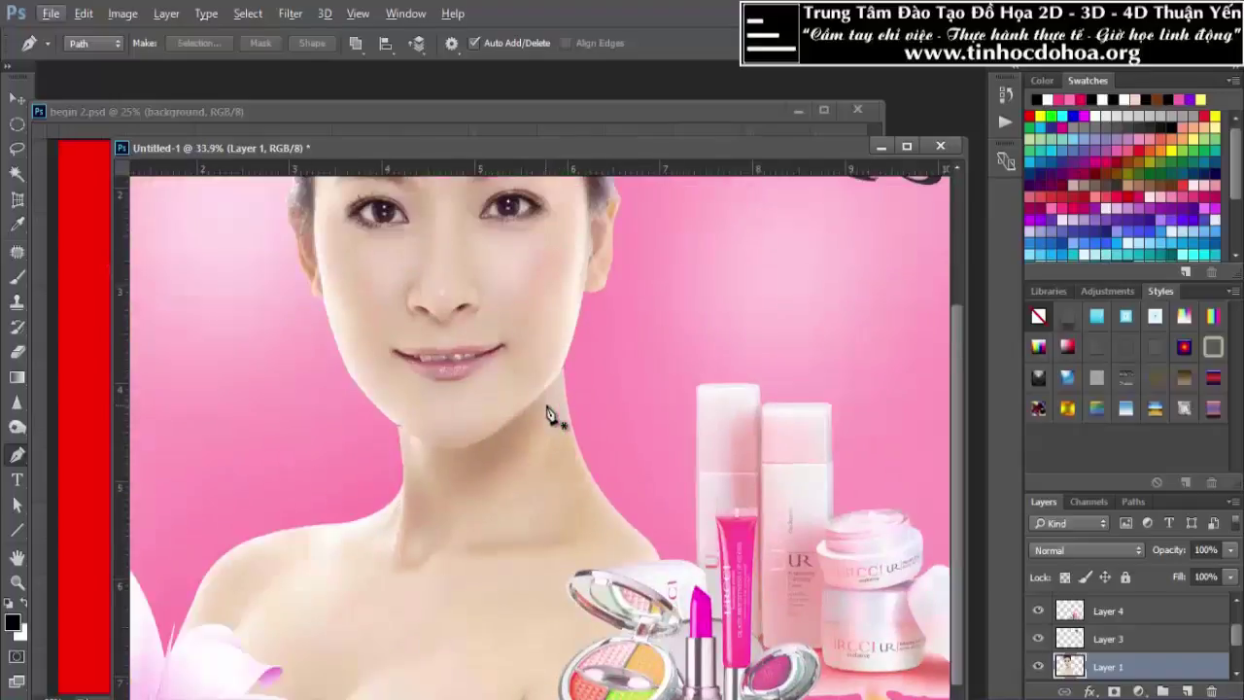
scroll(547, 413, "up", 2)
scroll(453, 350, "up", 2)
scroll(450, 408, "up", 1)
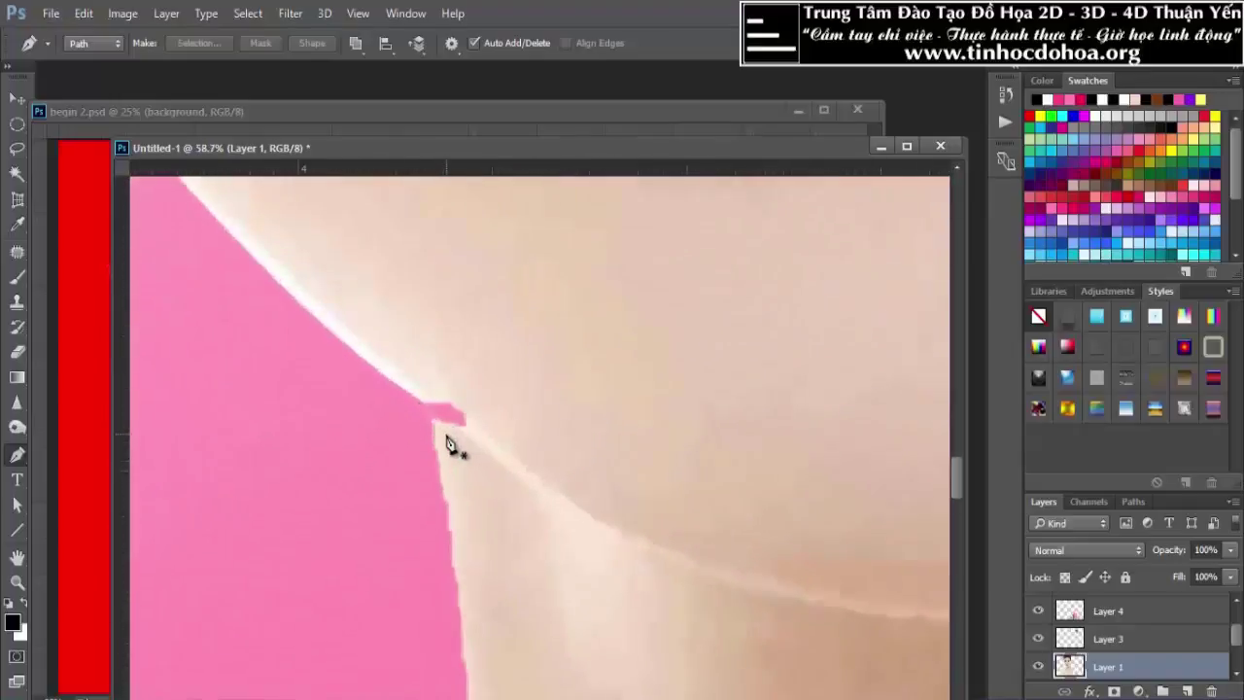
Clone Stamp skin from a nearby source over the pink notch along the neck edge
left_click(20, 98)
left_click(16, 304)
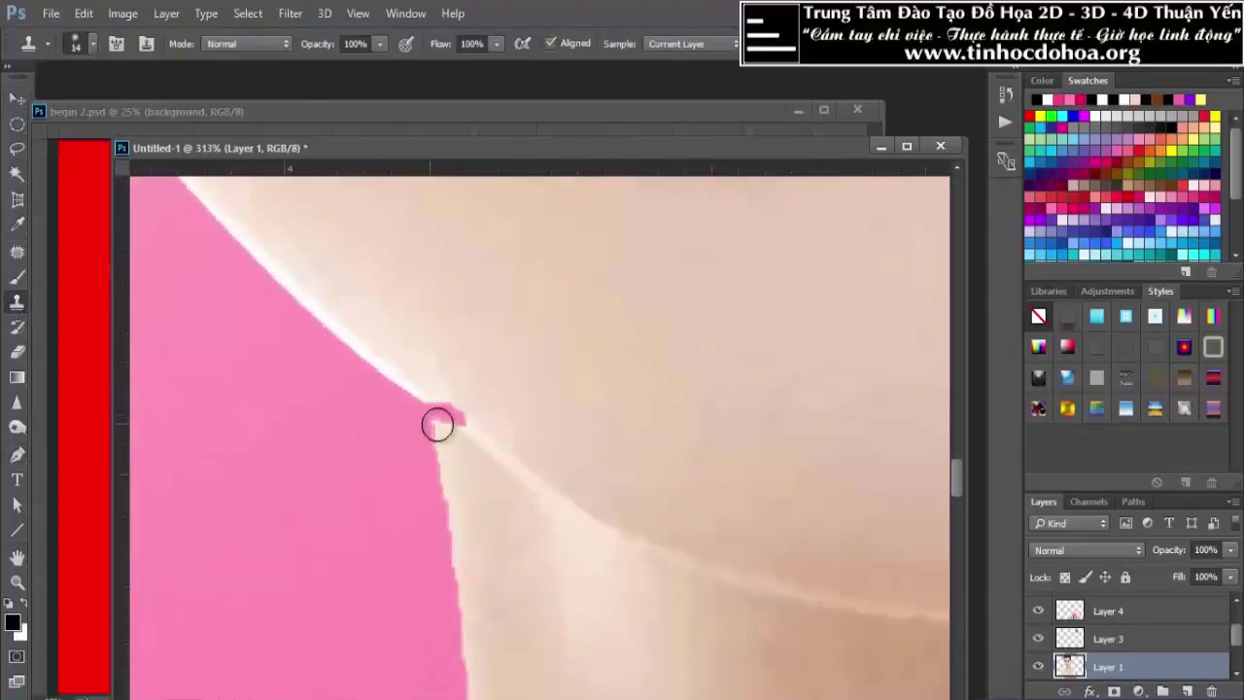
left_click_drag(458, 444, 455, 427)
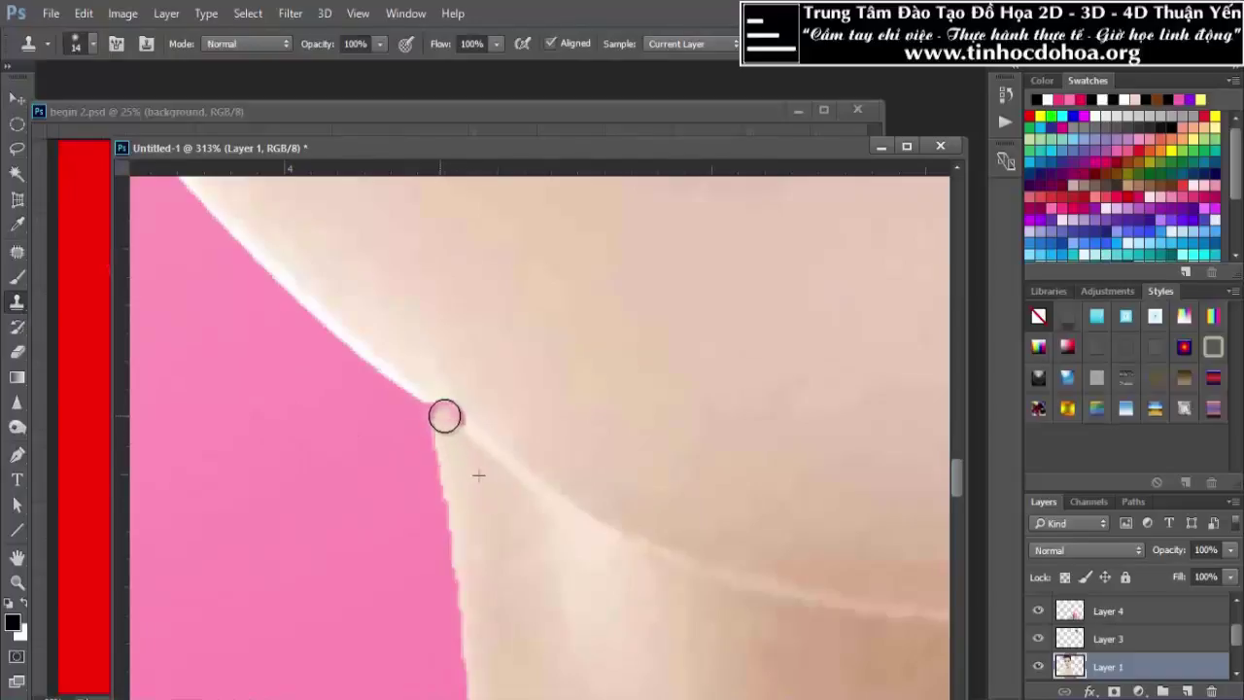
scroll(428, 413, "down", 2)
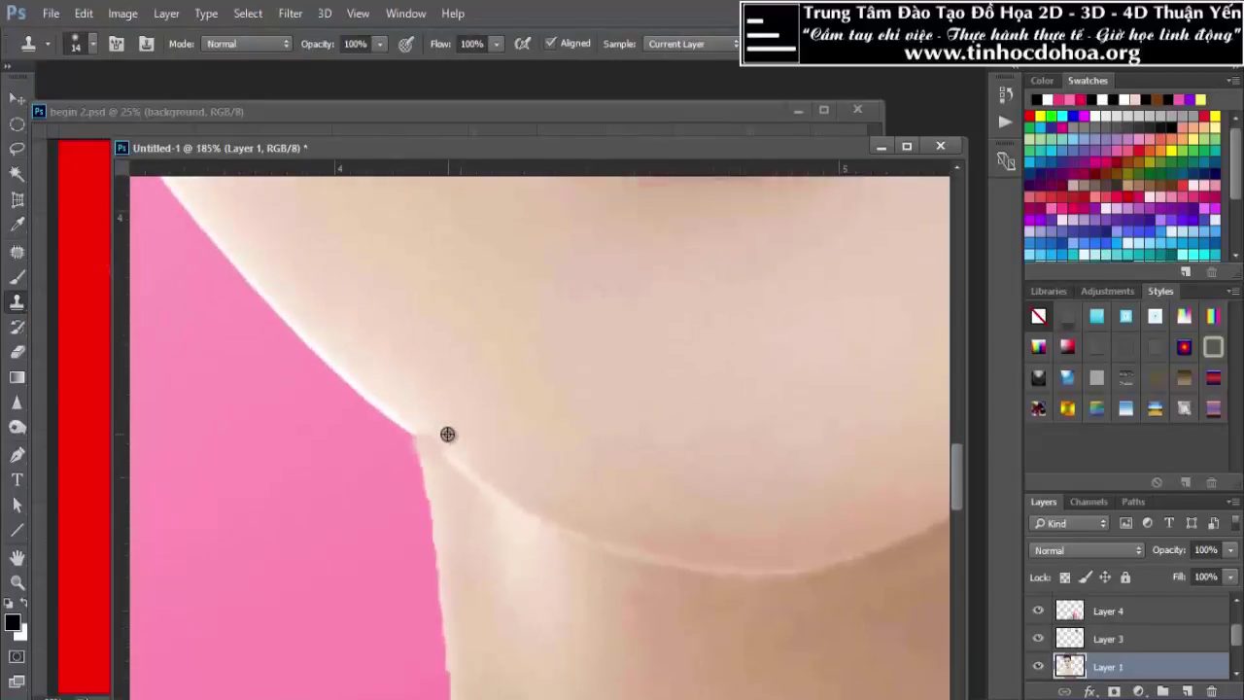
scroll(418, 427, "up", 2)
left_click(370, 394, "alt")
left_click_drag(355, 391, 436, 446)
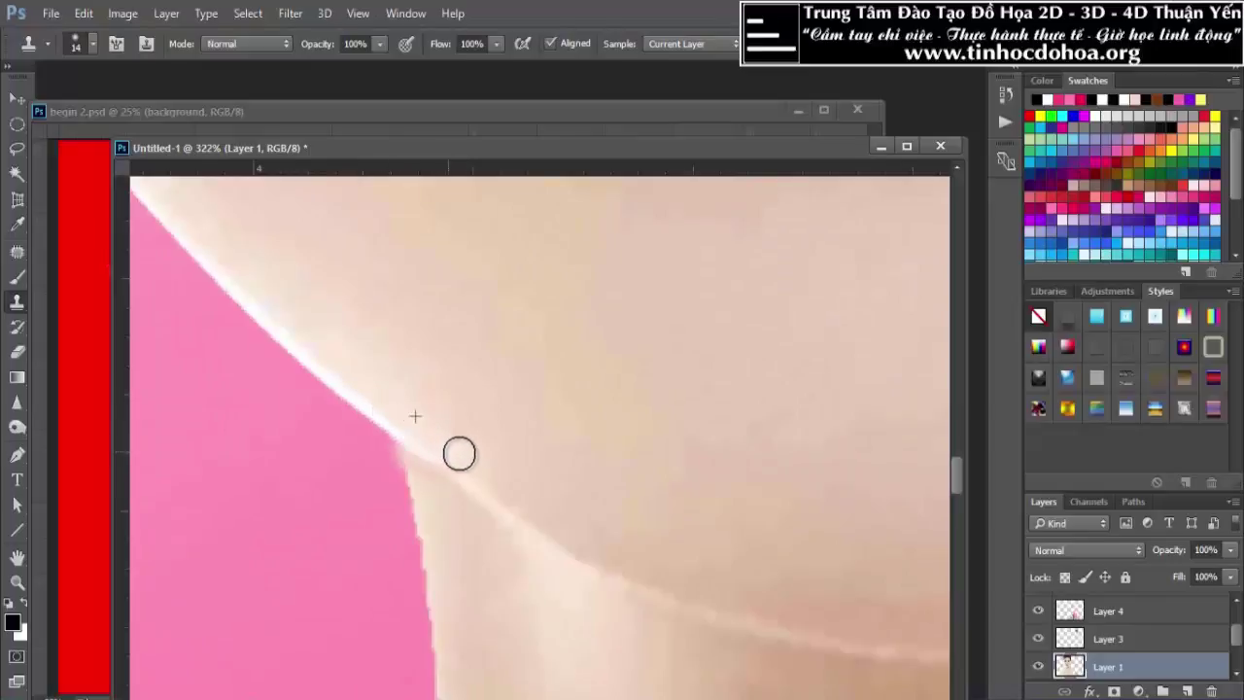
Clone from a new source over the remaining rough neck edge, then zoom out
scroll(459, 452, "down", 2)
scroll(383, 480, "down", 1)
scroll(302, 463, "down", 1)
scroll(522, 367, "up", 1)
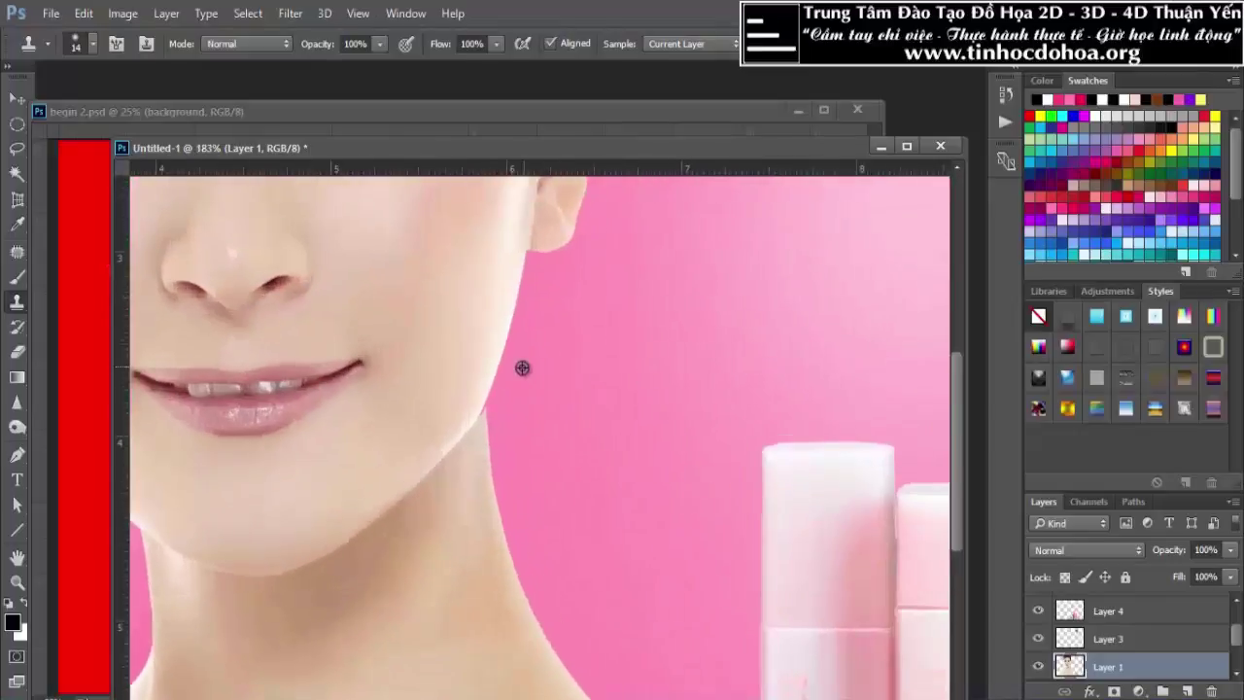
scroll(522, 367, "up", 1)
left_click(411, 605, "alt")
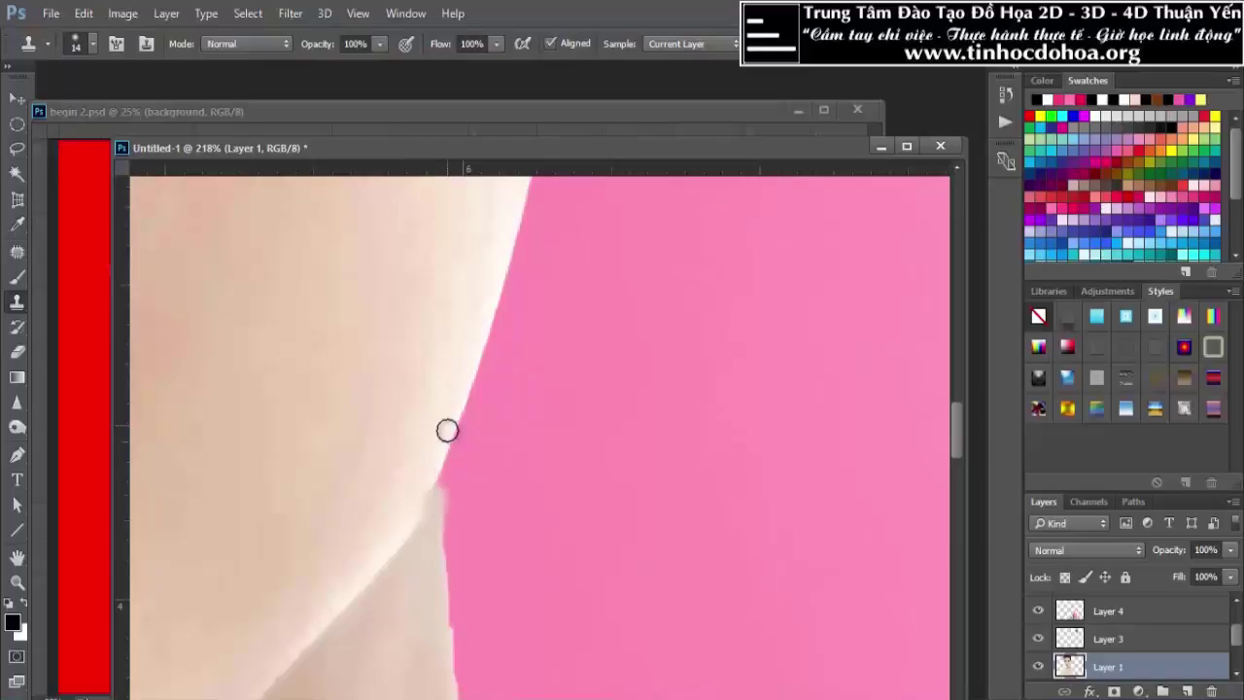
left_click_drag(444, 439, 424, 504)
scroll(541, 450, "down", 5)
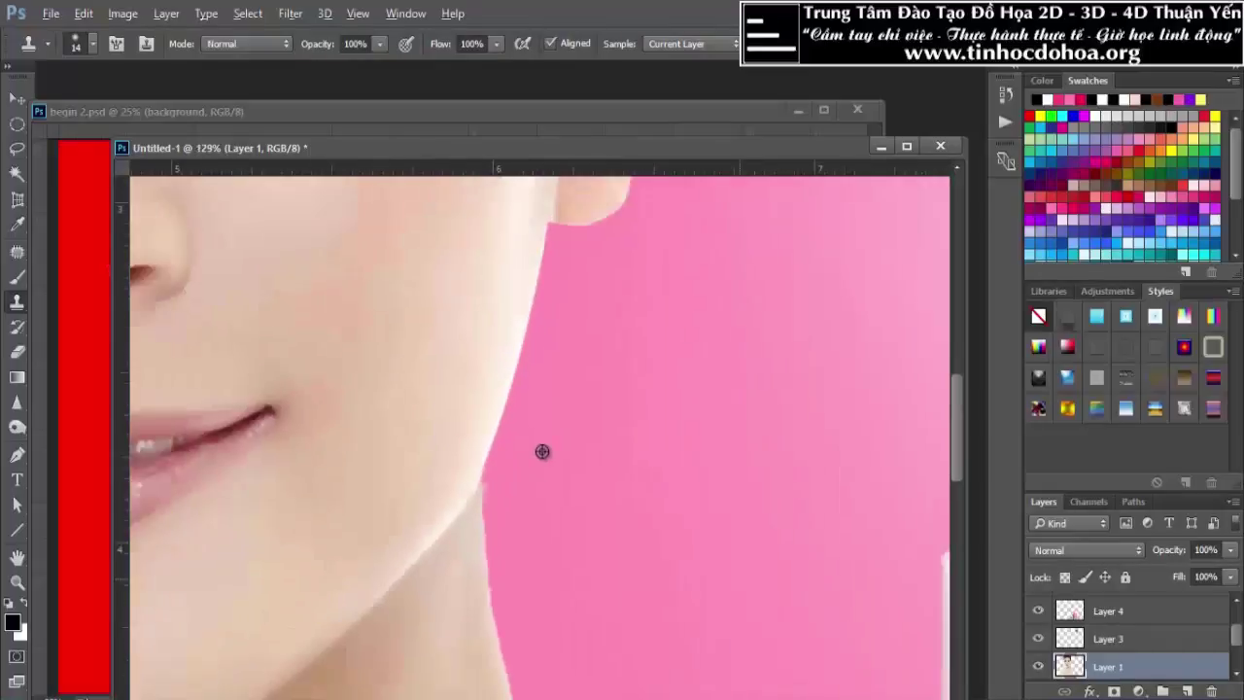
scroll(544, 441, "down", 4)
scroll(546, 437, "down", 2)
Make the cosmetics Layer 4 active and set the Eraser to 20% opacity
scroll(549, 435, "down", 2)
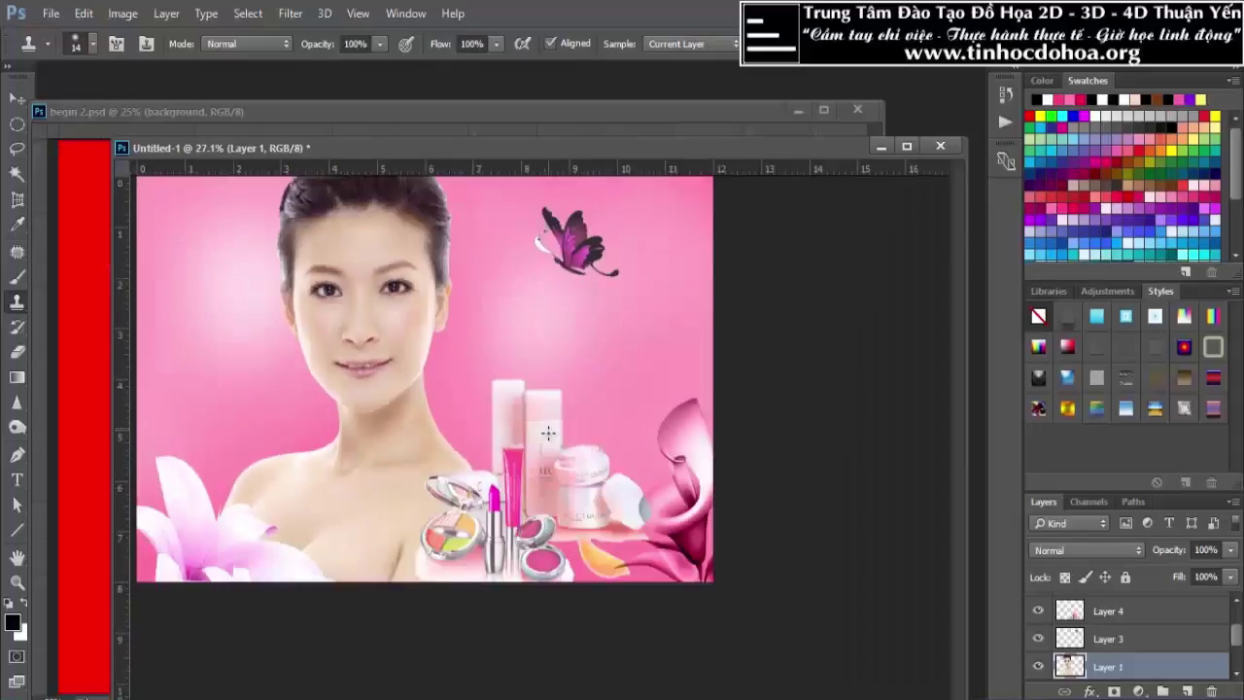
scroll(553, 408, "down", 1)
left_click(16, 98)
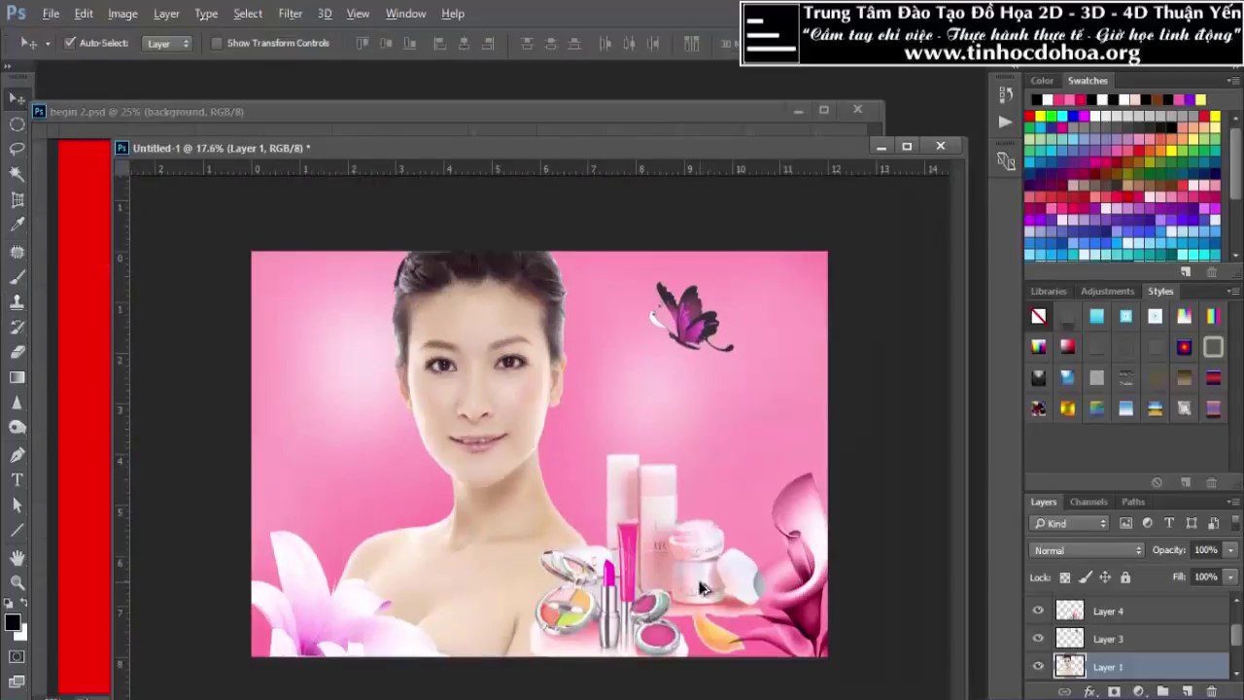
scroll(706, 588, "up", 2)
scroll(756, 610, "up", 2)
scroll(756, 610, "up", 5)
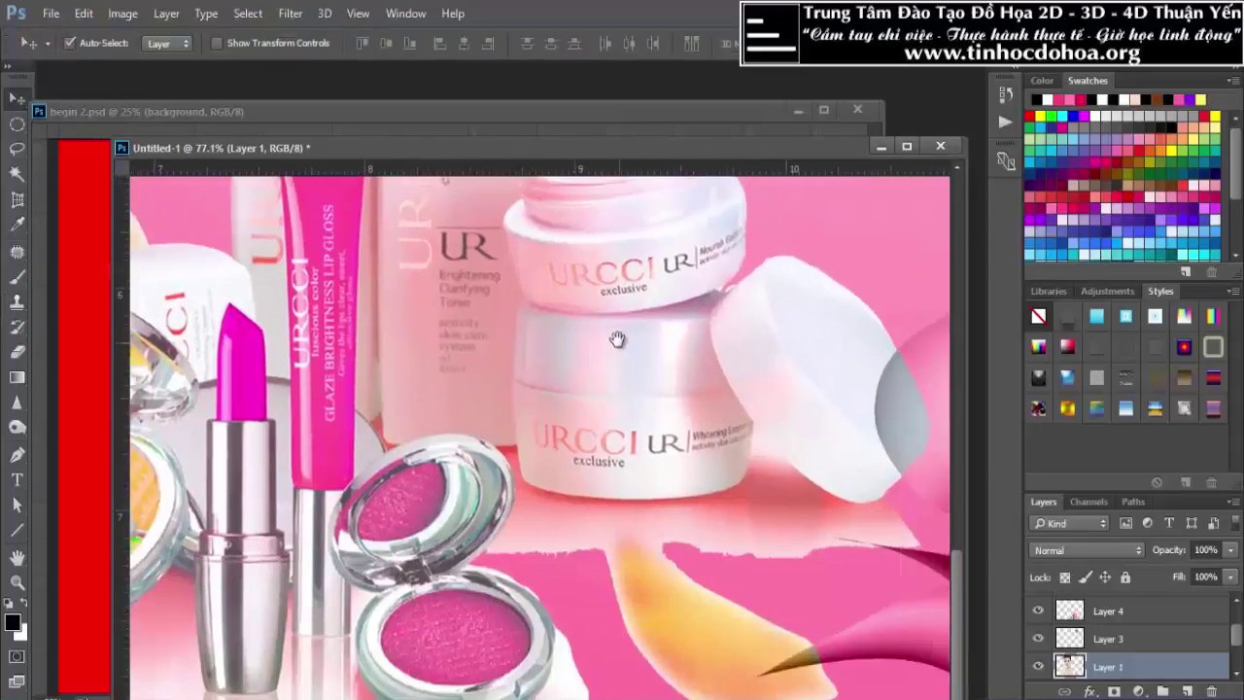
scroll(680, 505, "up", 4)
left_click(767, 532)
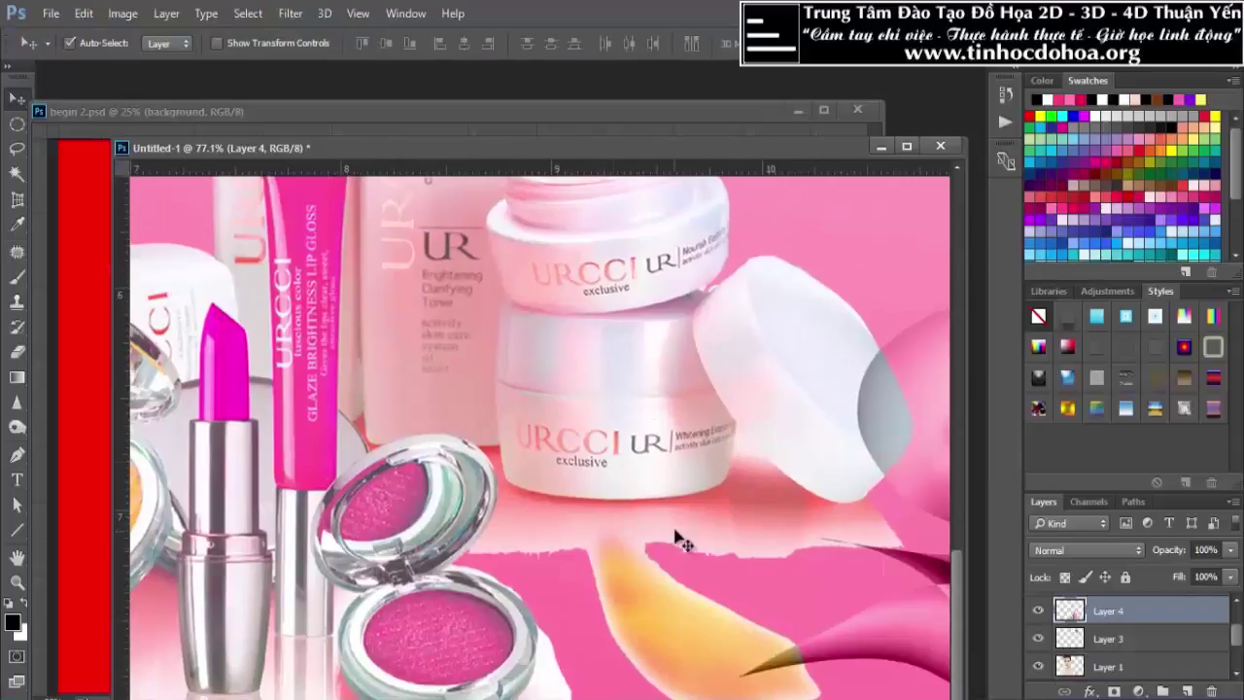
scroll(680, 539, "down", 3)
scroll(575, 341, "up", 2)
left_click(17, 351)
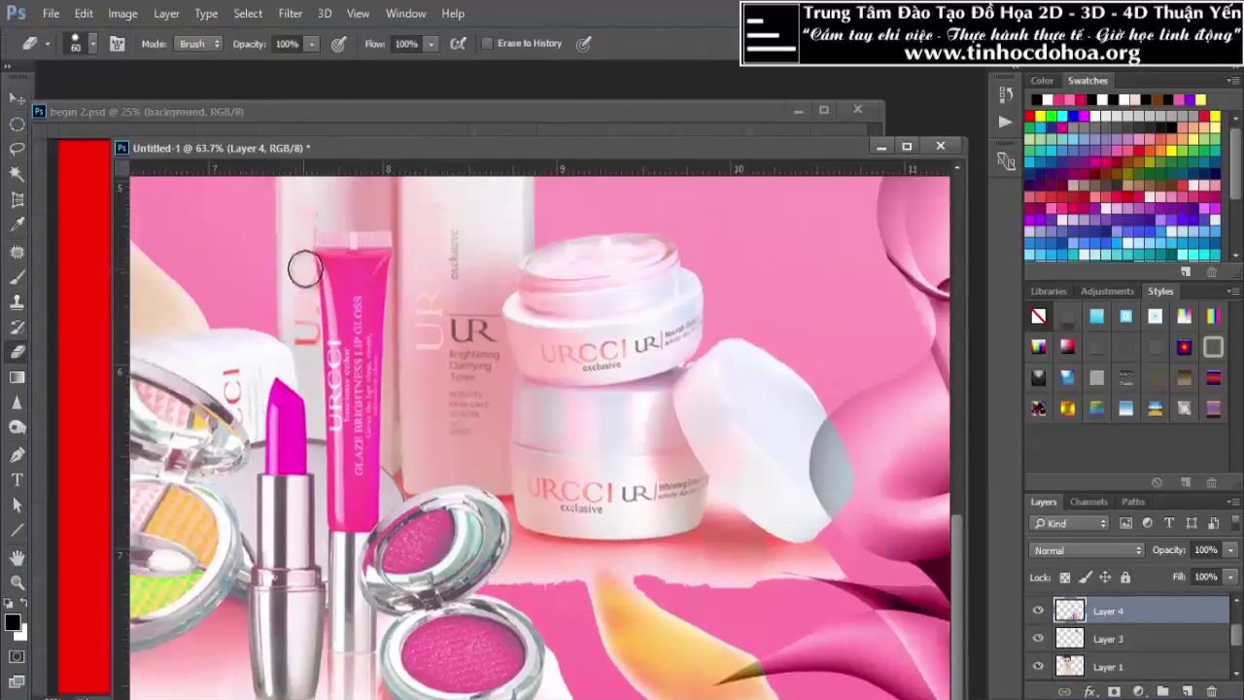
right_click(379, 295)
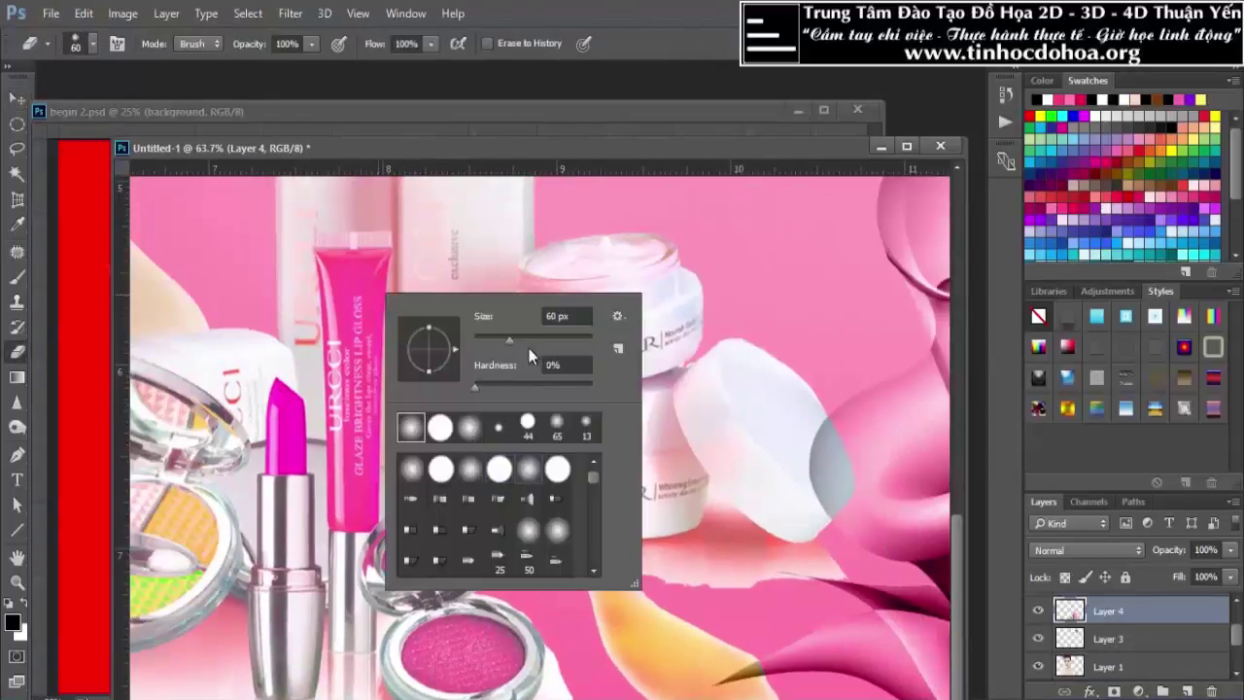
Erase along the torn pink edge below the products so it fades into the background
left_click(529, 144)
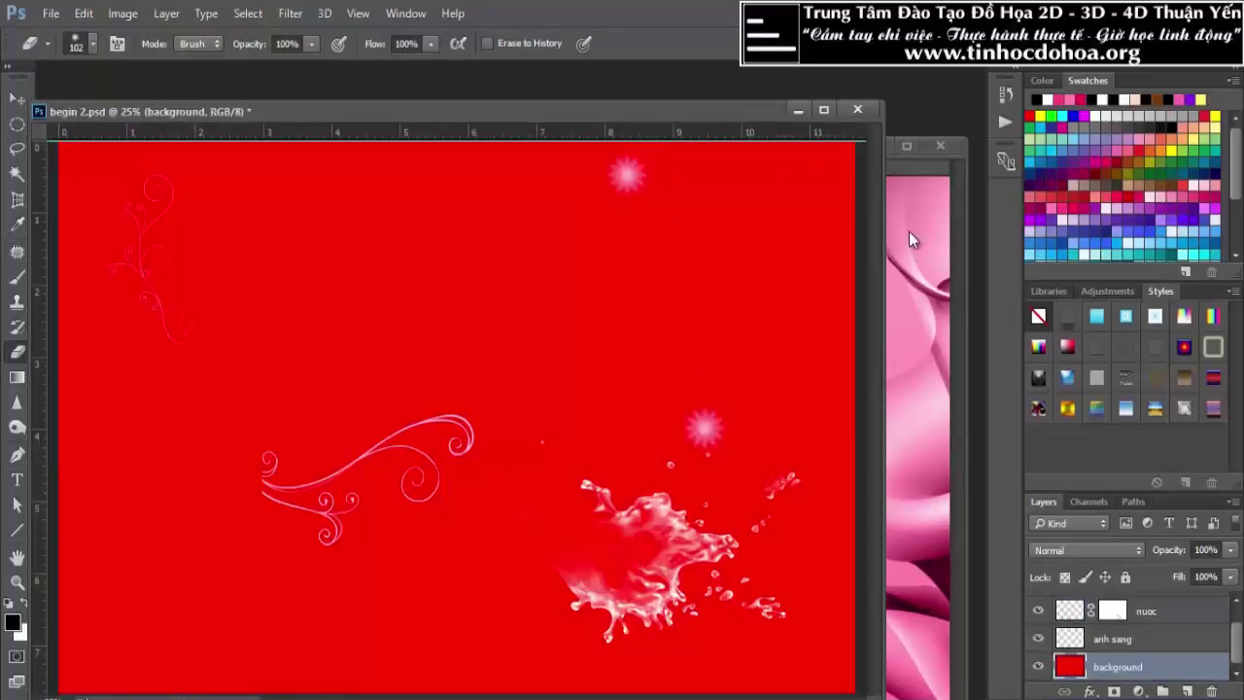
left_click(911, 240)
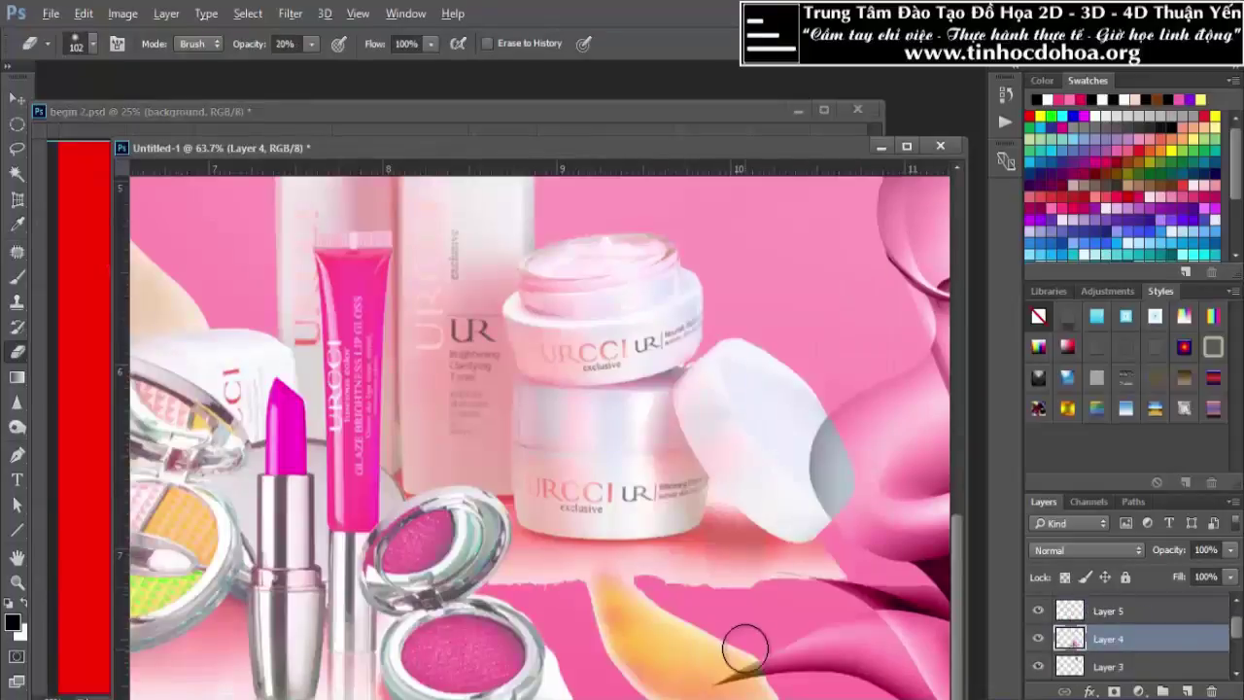
scroll(738, 622, "up", 2)
mouse_move(653, 579)
left_mouse_down()
mouse_move(852, 572)
mouse_move(744, 555)
mouse_move(572, 583)
mouse_move(605, 622)
mouse_move(697, 570)
left_mouse_up()
left_click_drag(636, 433, 563, 379)
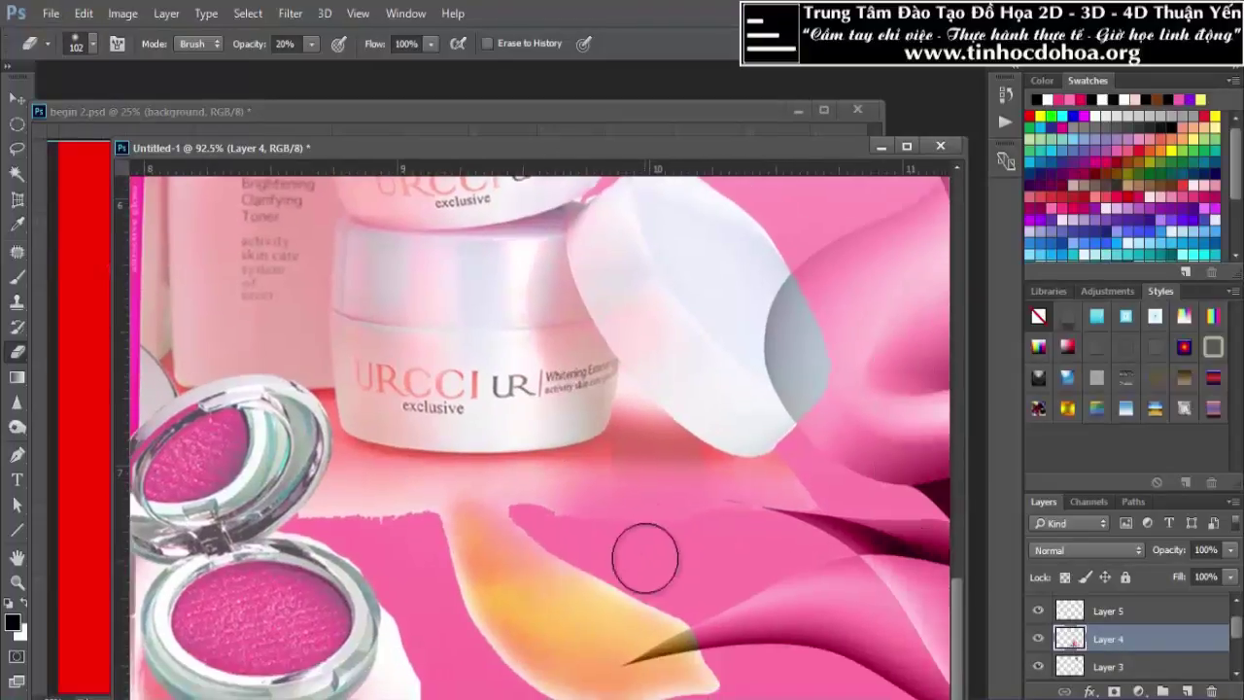
key("l")
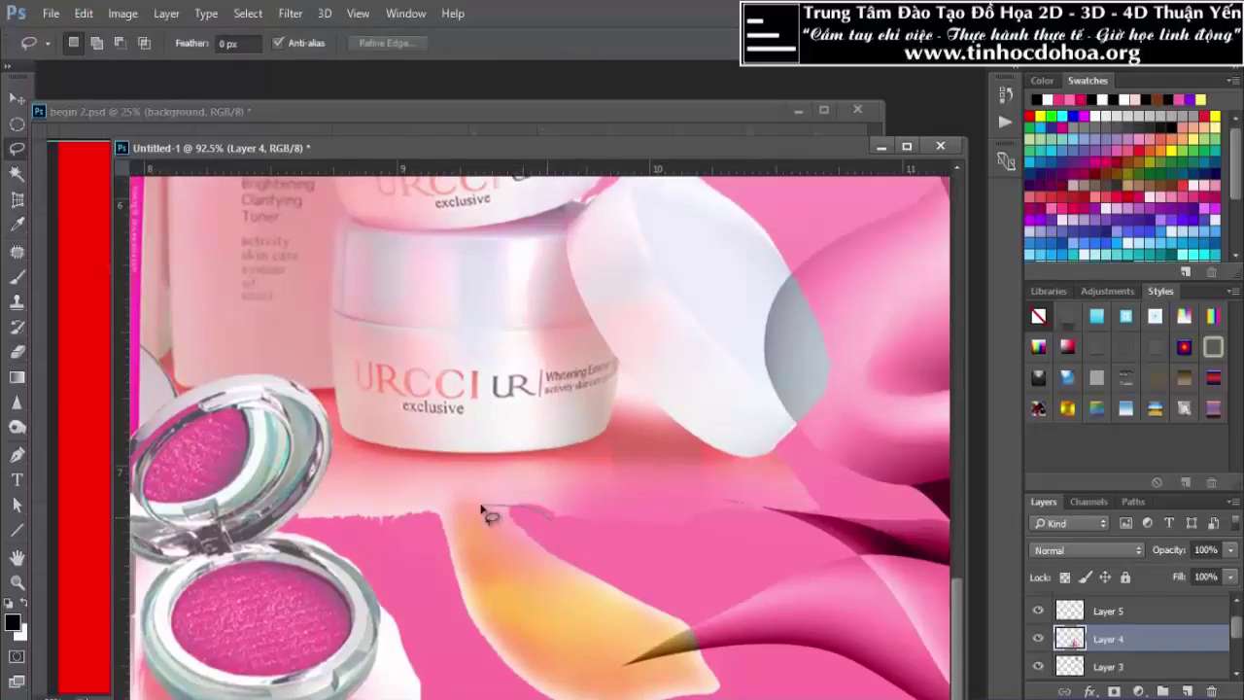
Lasso the orange streak below the cosmetics, feather it, delete it and deselect
left_click_drag(596, 534, 493, 506)
key("Caps_Lock")
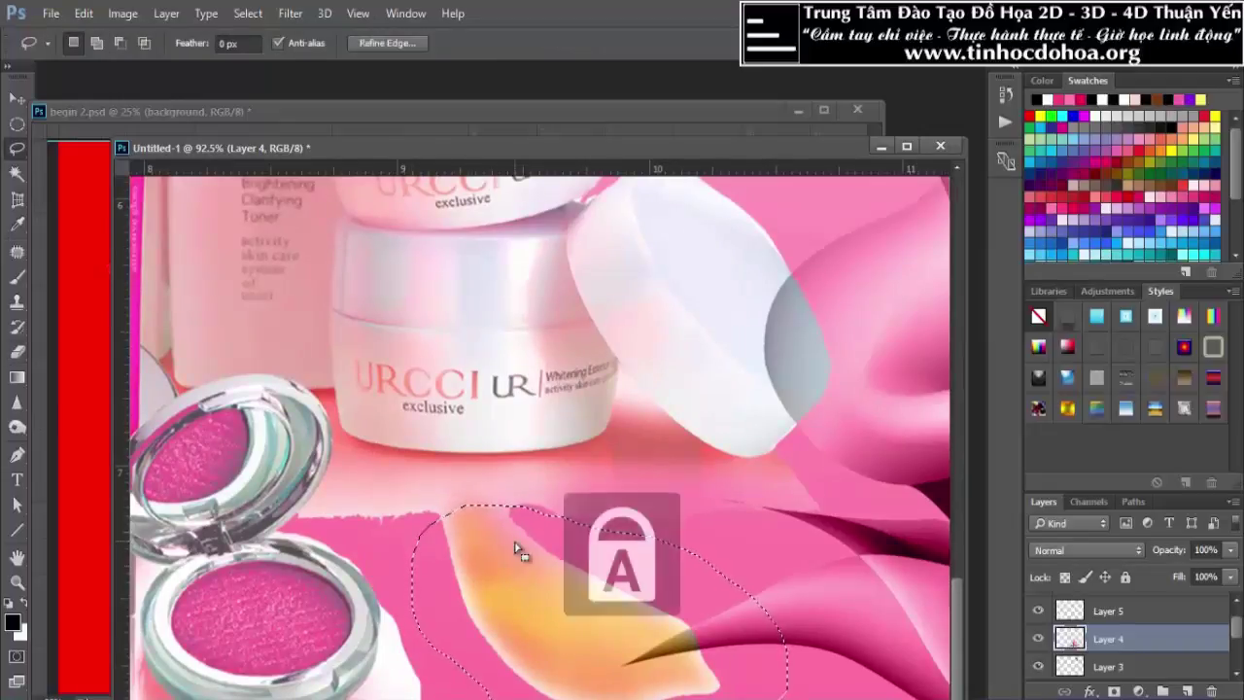
key("Caps_Lock")
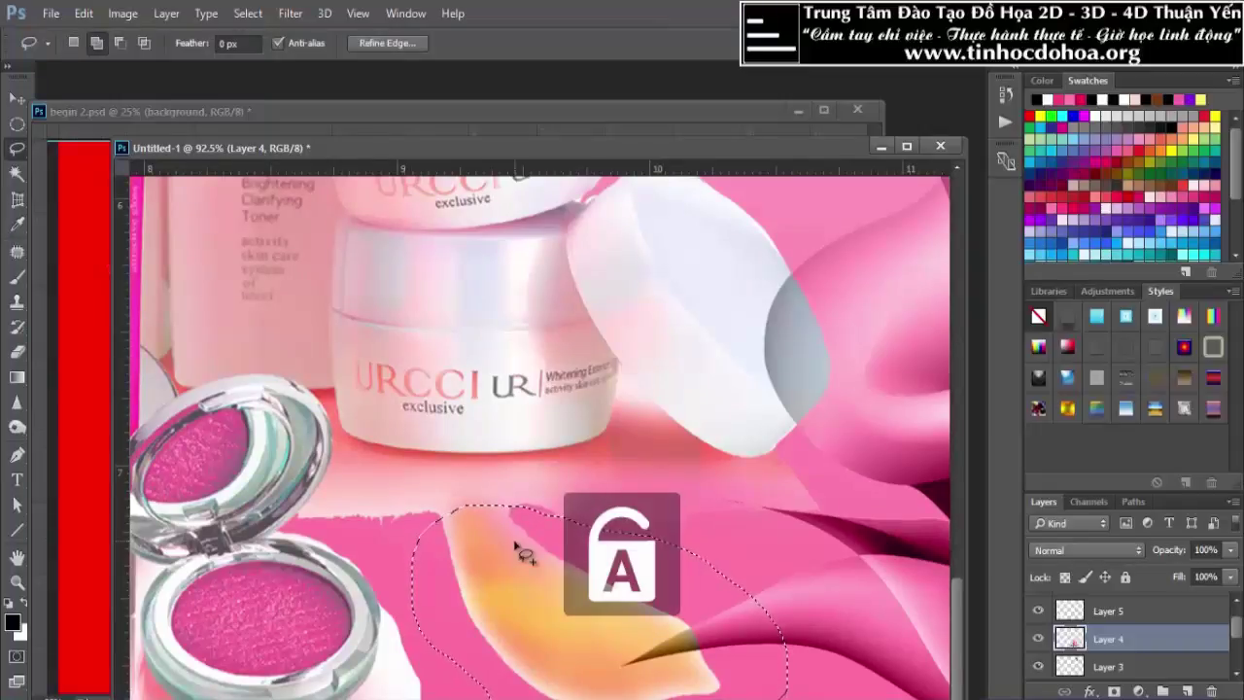
key("shift+F6")
key("Return")
key("Delete")
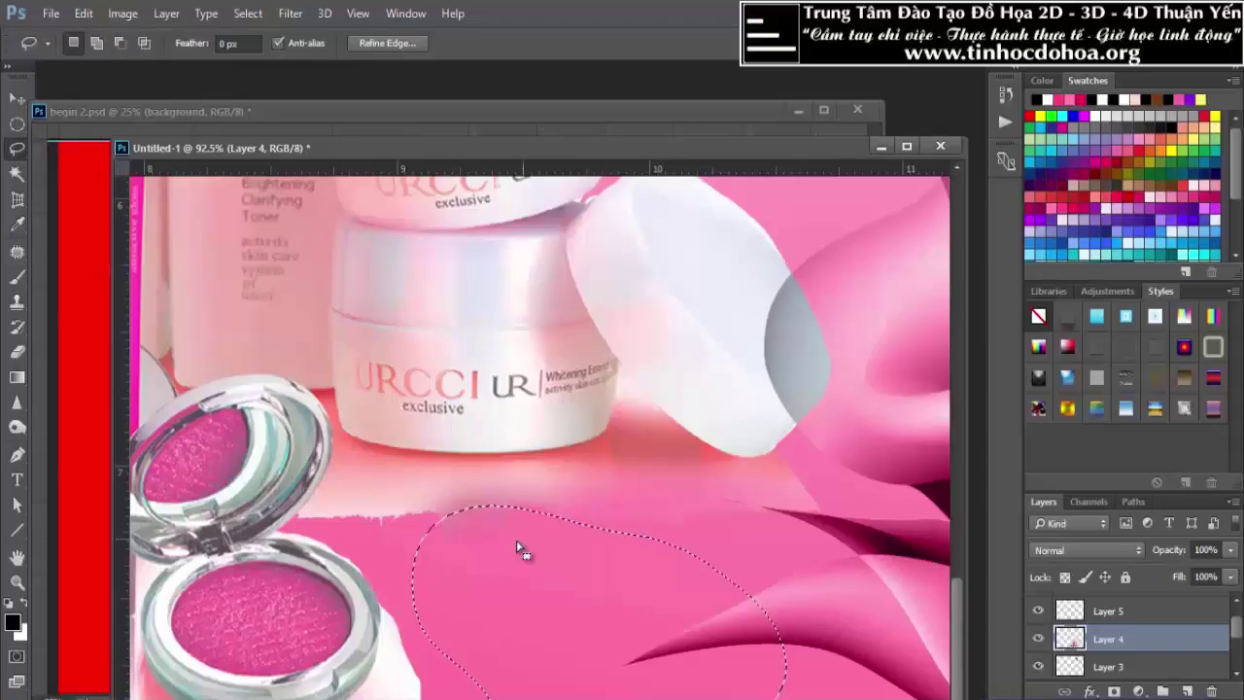
key("ctrl+d")
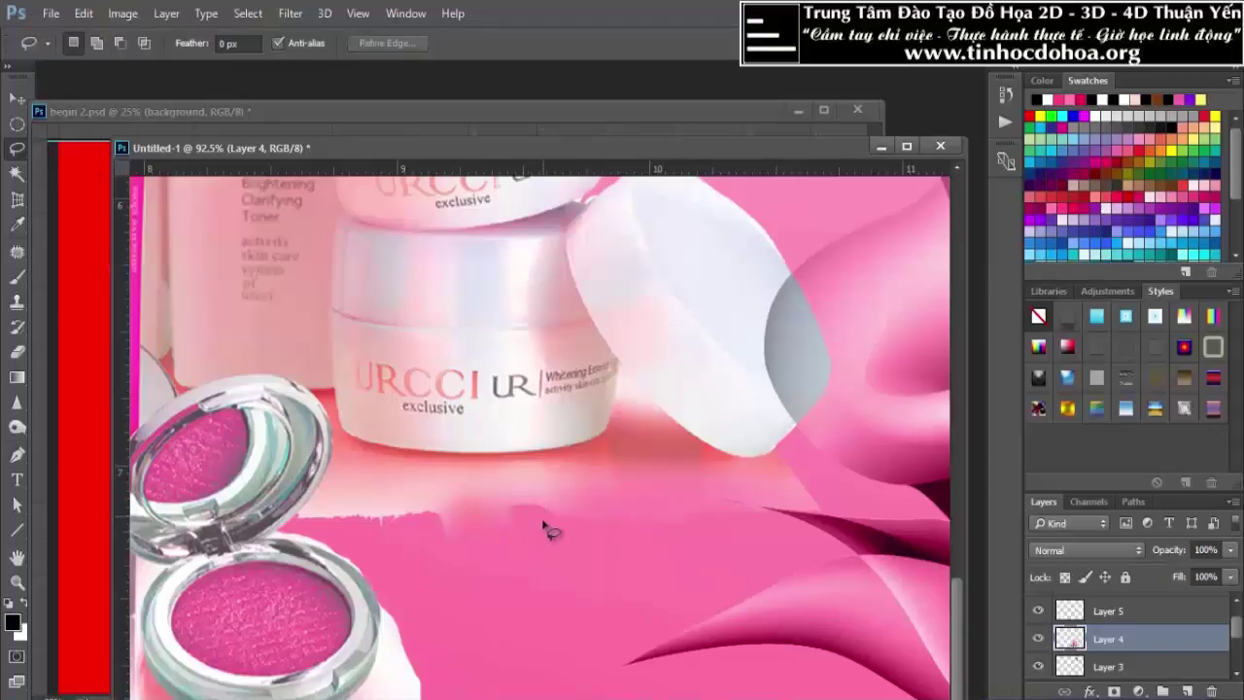
Soften the light strip along the torn edge with a smaller 20% eraser
key("e")
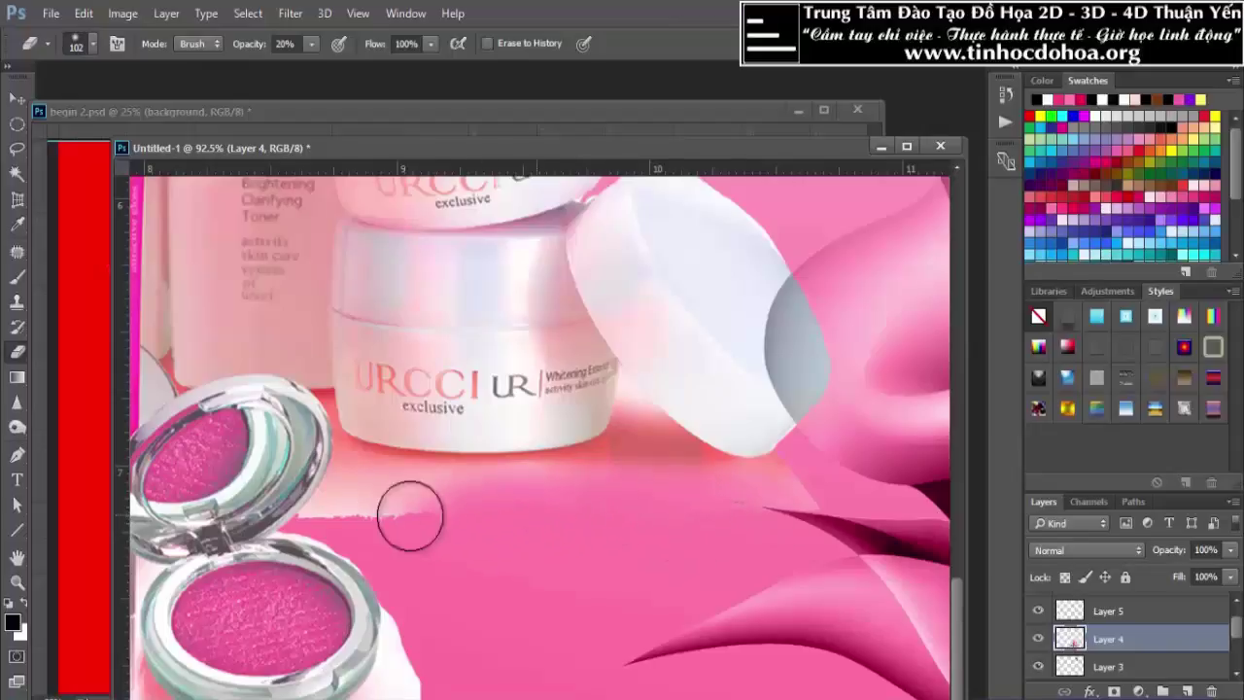
key("bracketleft")
key("bracketleft")
key("bracketleft")
key("bracketleft")
mouse_move(406, 515)
left_mouse_down()
mouse_move(304, 519)
mouse_move(378, 508)
mouse_move(312, 514)
mouse_move(375, 514)
mouse_move(334, 531)
left_mouse_up()
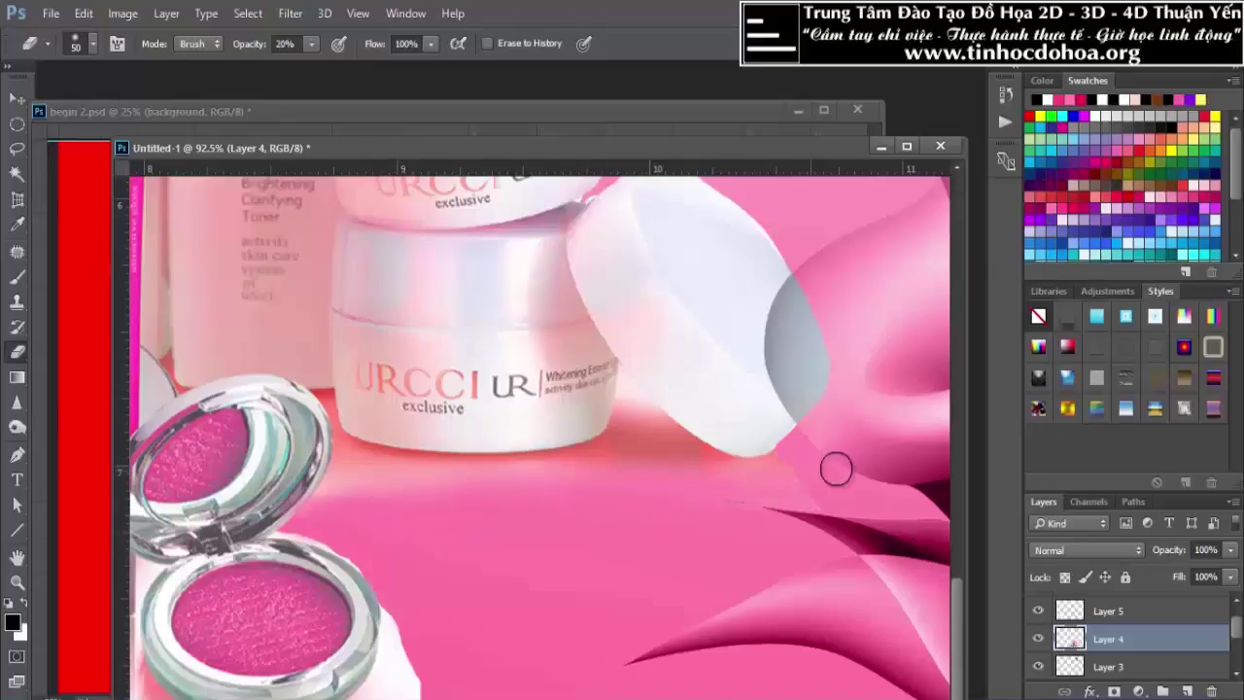
scroll(838, 509, "down", 5)
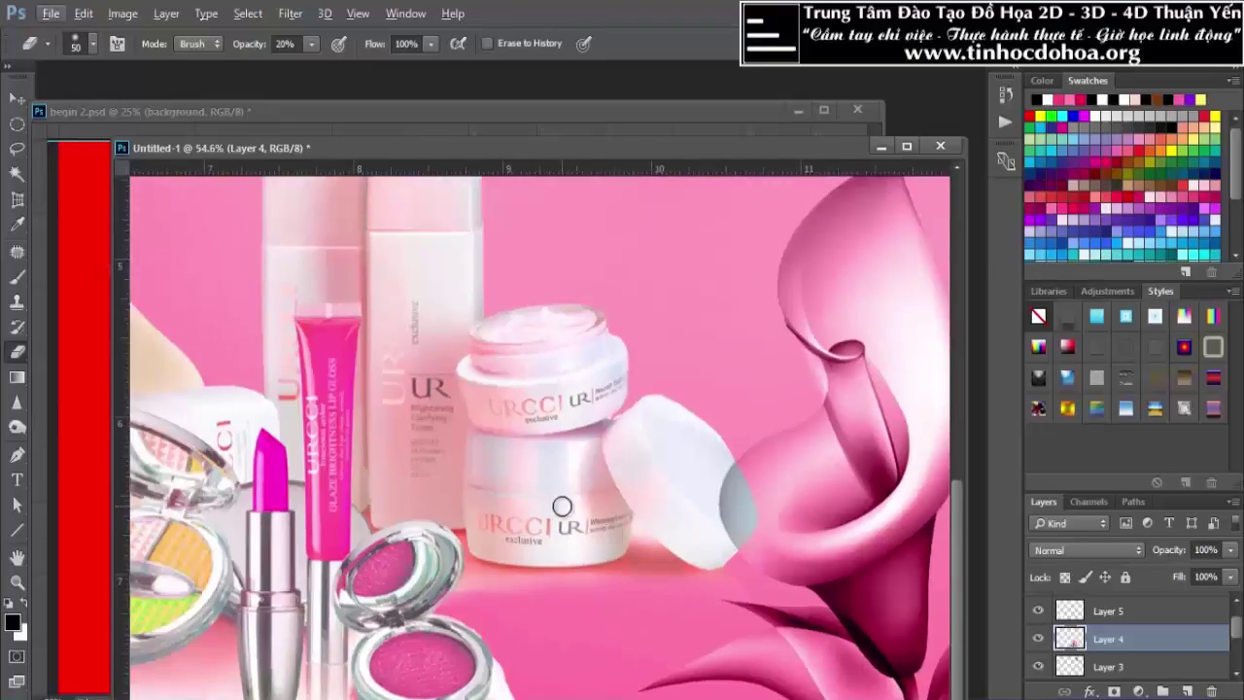
Move the cosmetics group (Layer 4) into a new position
left_click(17, 99)
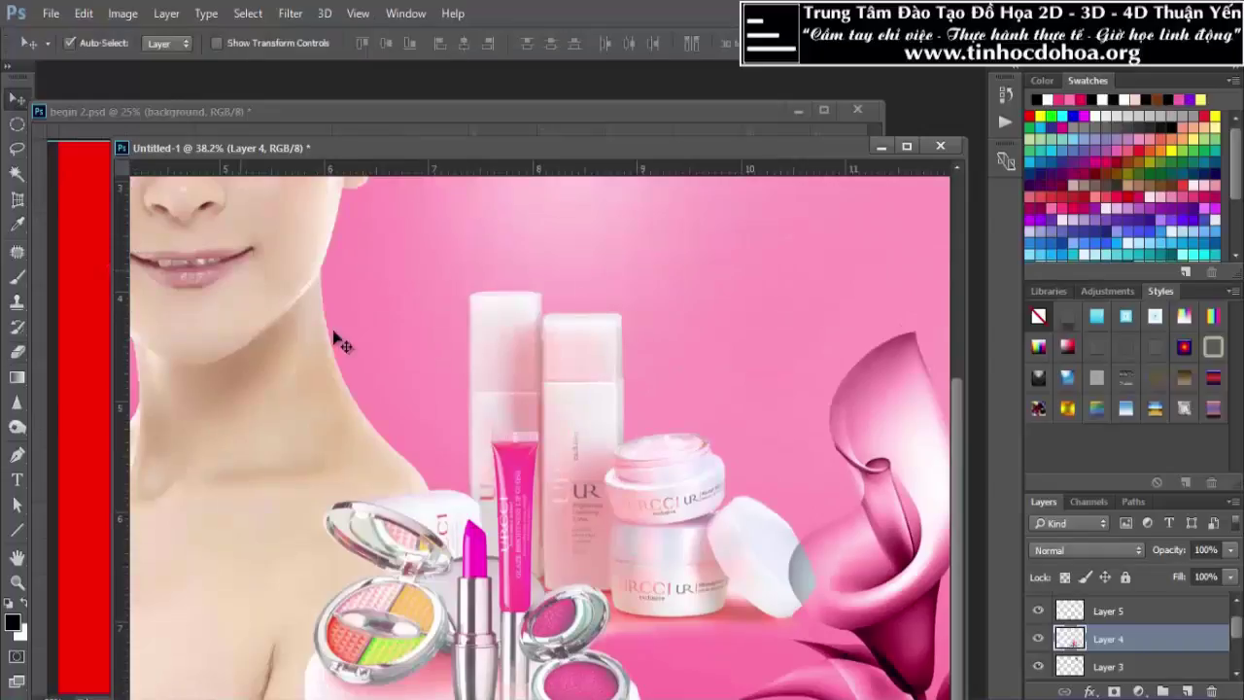
left_click_drag(733, 573, 685, 555)
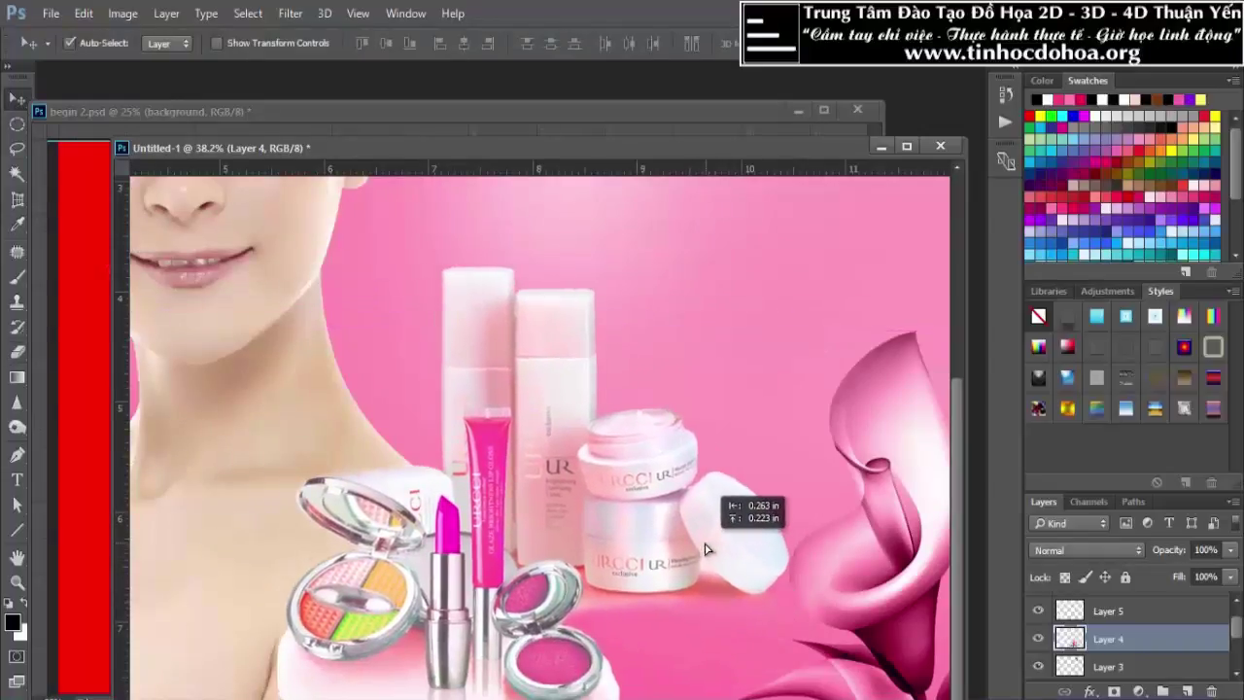
left_click_drag(685, 554, 727, 518)
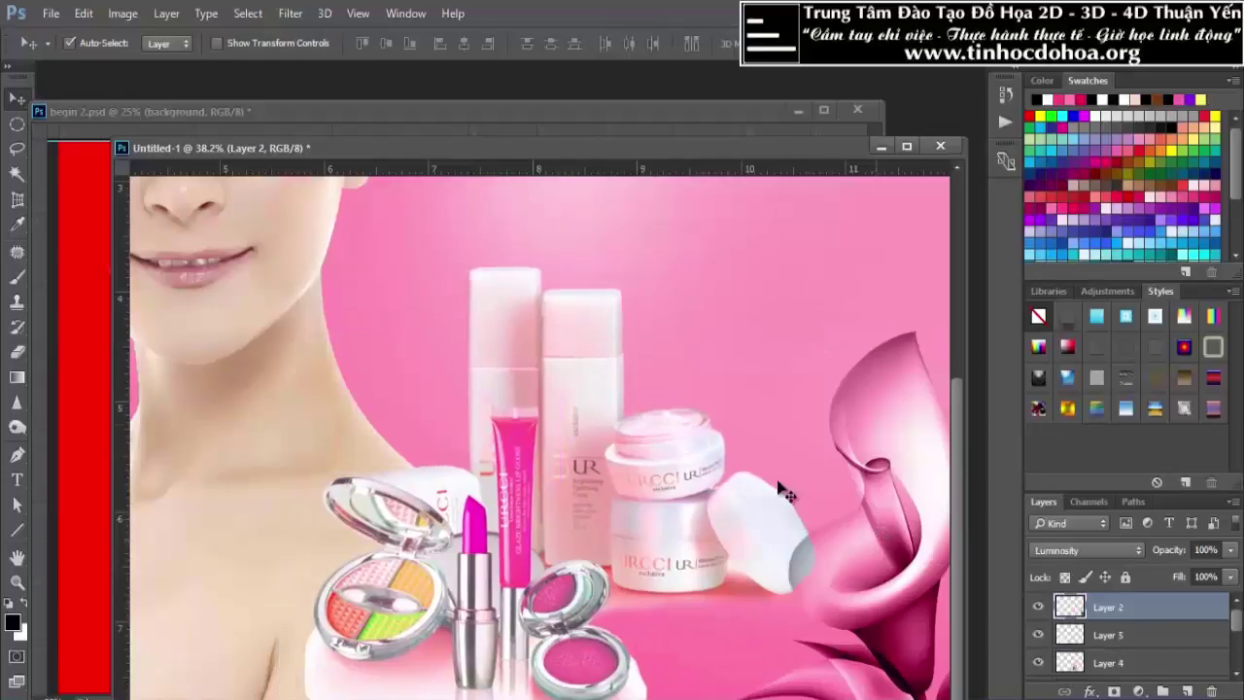
key("ctrl+0")
Shift the calla flower (Layer 2) right and scale it to about 96.5%
left_click_drag(890, 625, 930, 615)
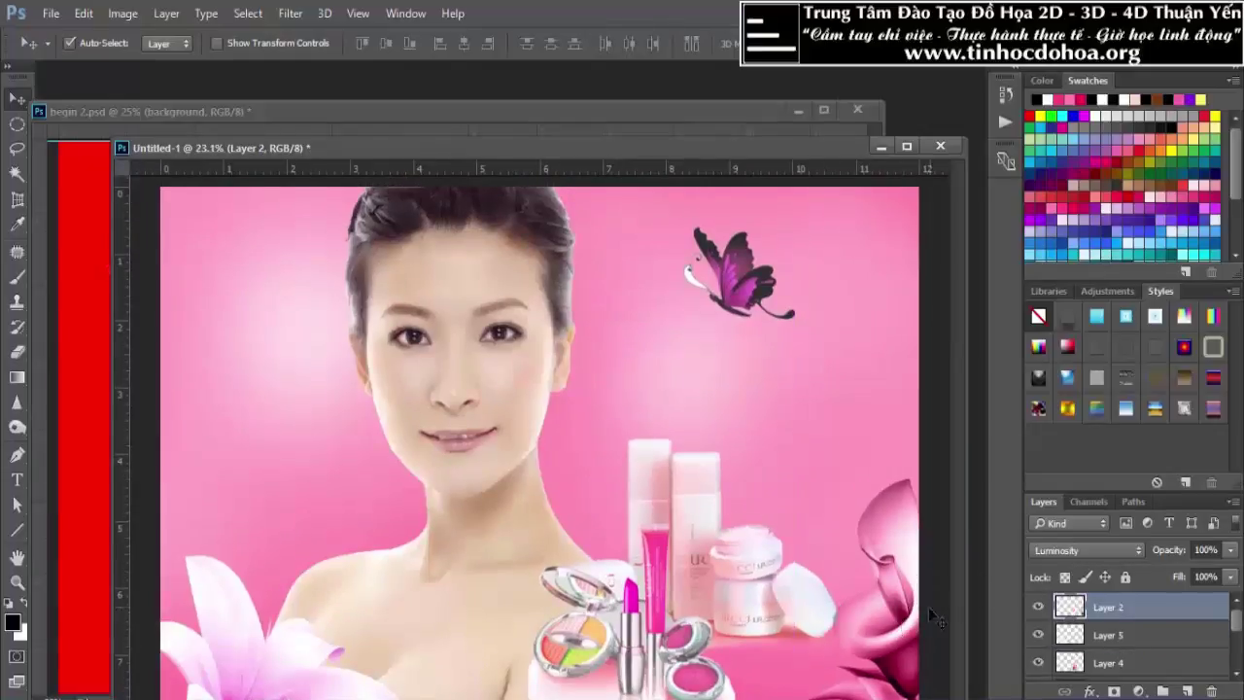
key("ctrl+t")
left_click_drag(798, 479, 801, 485)
key("Return")
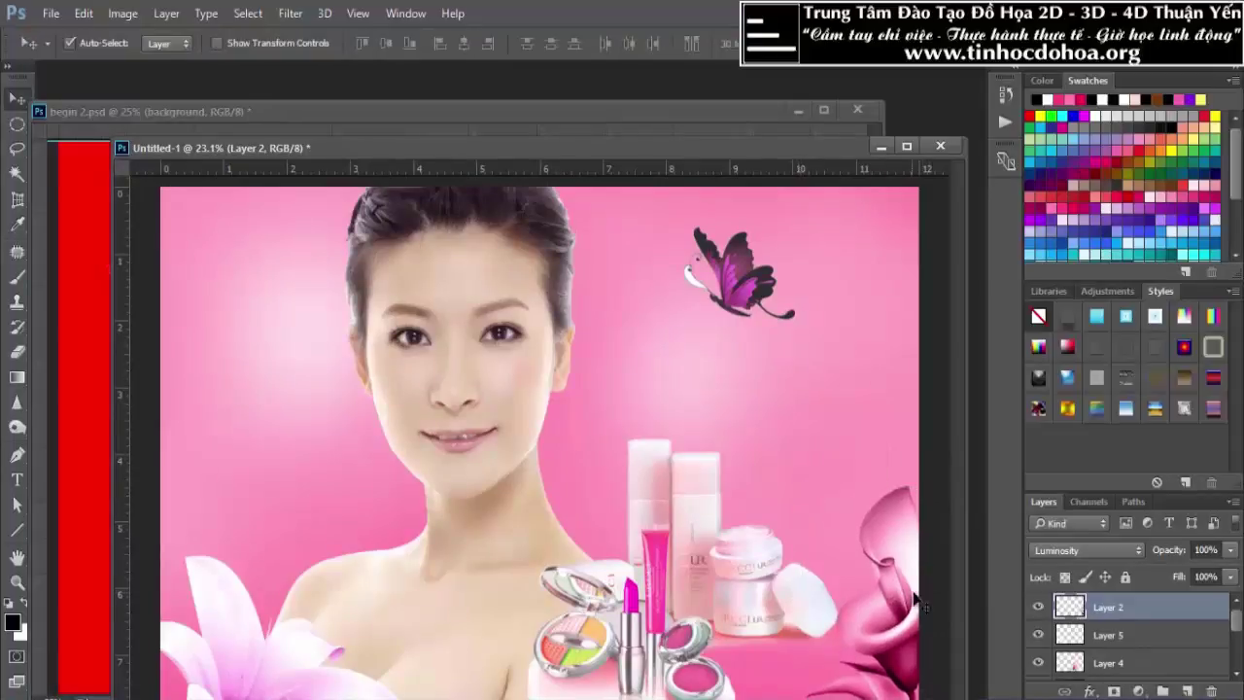
scroll(755, 477, "down", 2)
scroll(755, 477, "down", 2)
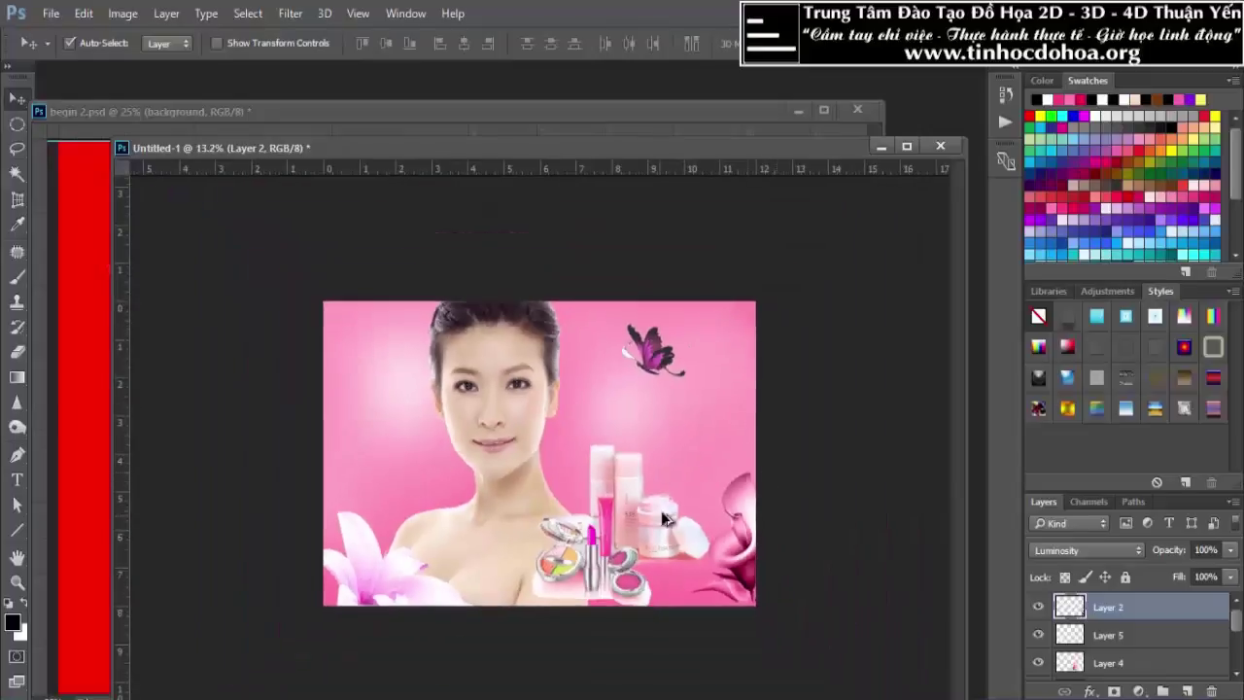
scroll(781, 486, "up", 2)
Reposition the cosmetics group and move the calla flower inward beside the cream jar
left_click_drag(626, 614, 595, 641)
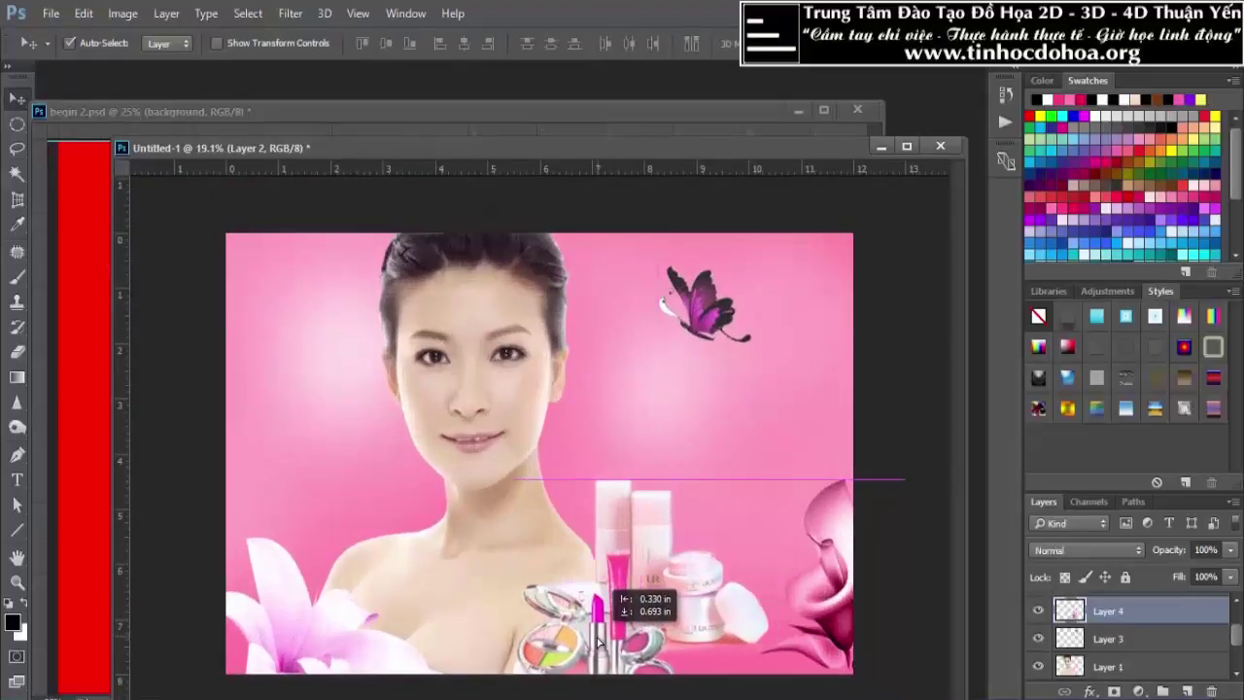
left_click_drag(842, 609, 817, 605)
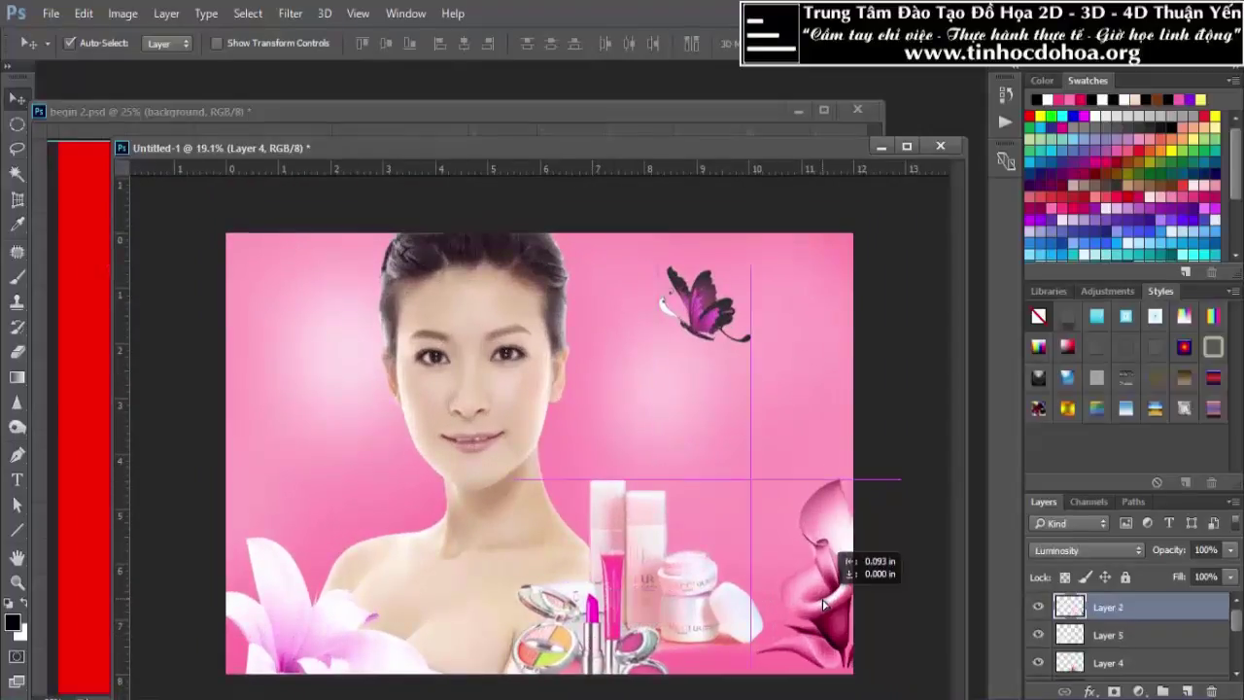
mouse_move(818, 605)
left_mouse_down()
mouse_move(790, 611)
mouse_move(821, 608)
left_mouse_up()
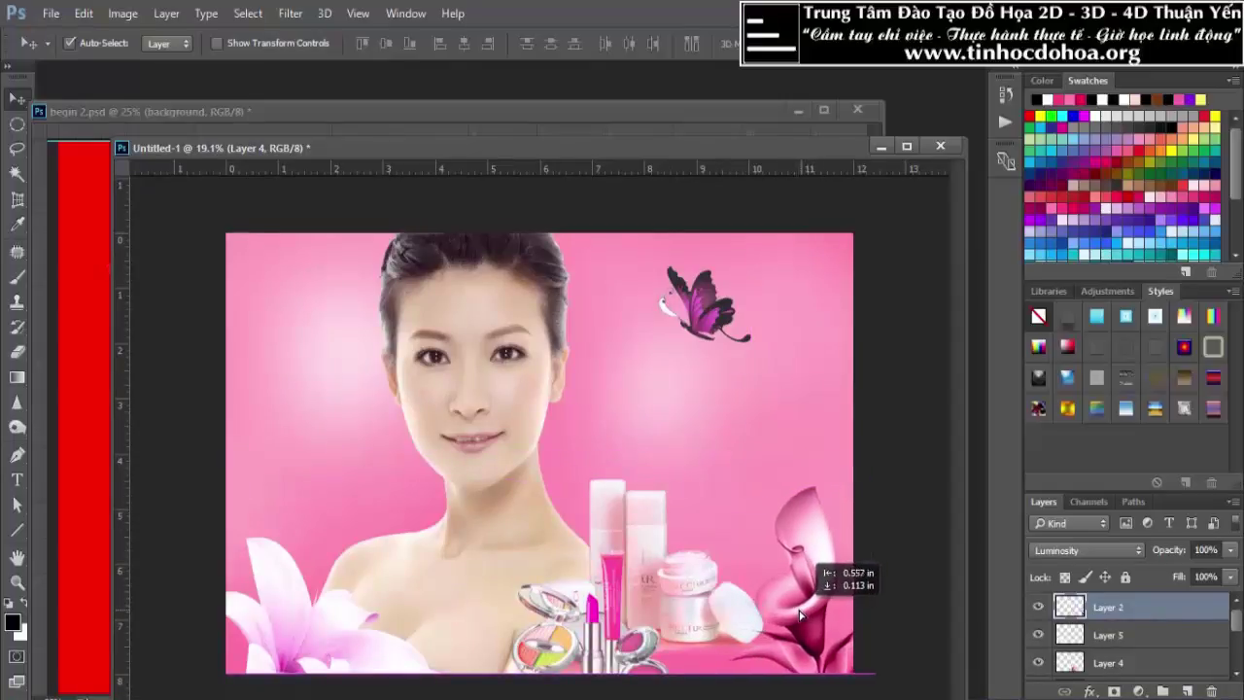
scroll(718, 440, "down", 1)
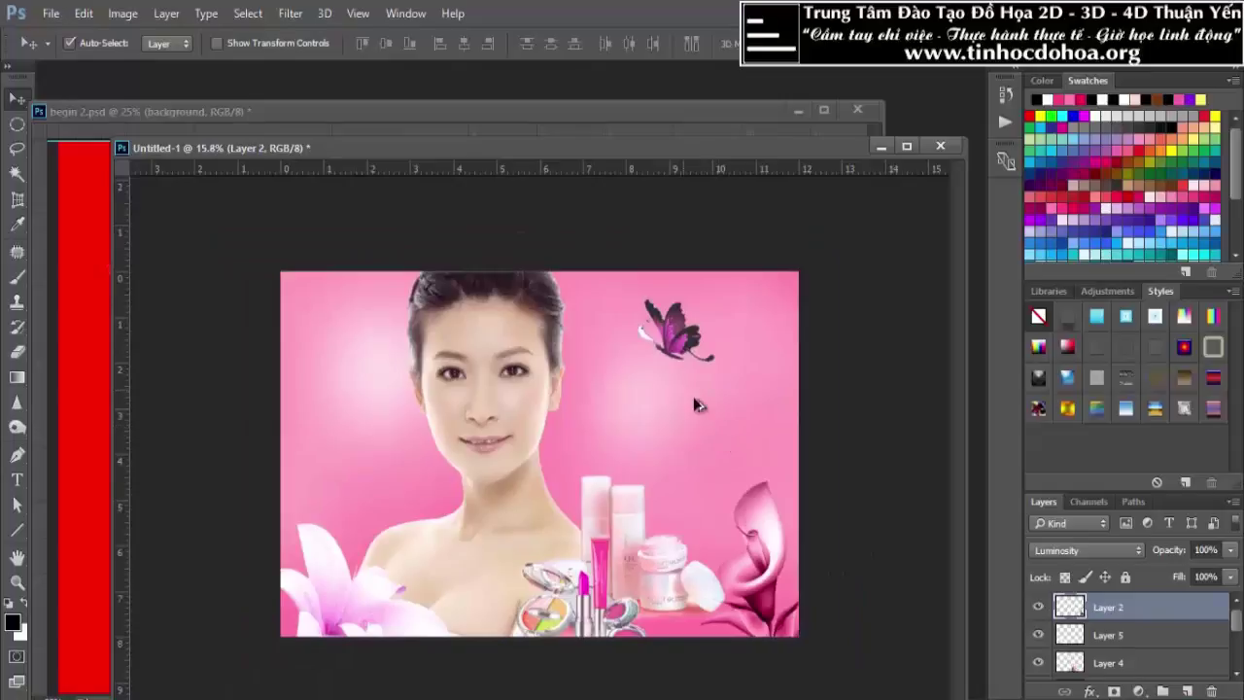
scroll(695, 403, "up", 3)
scroll(680, 399, "down", 2)
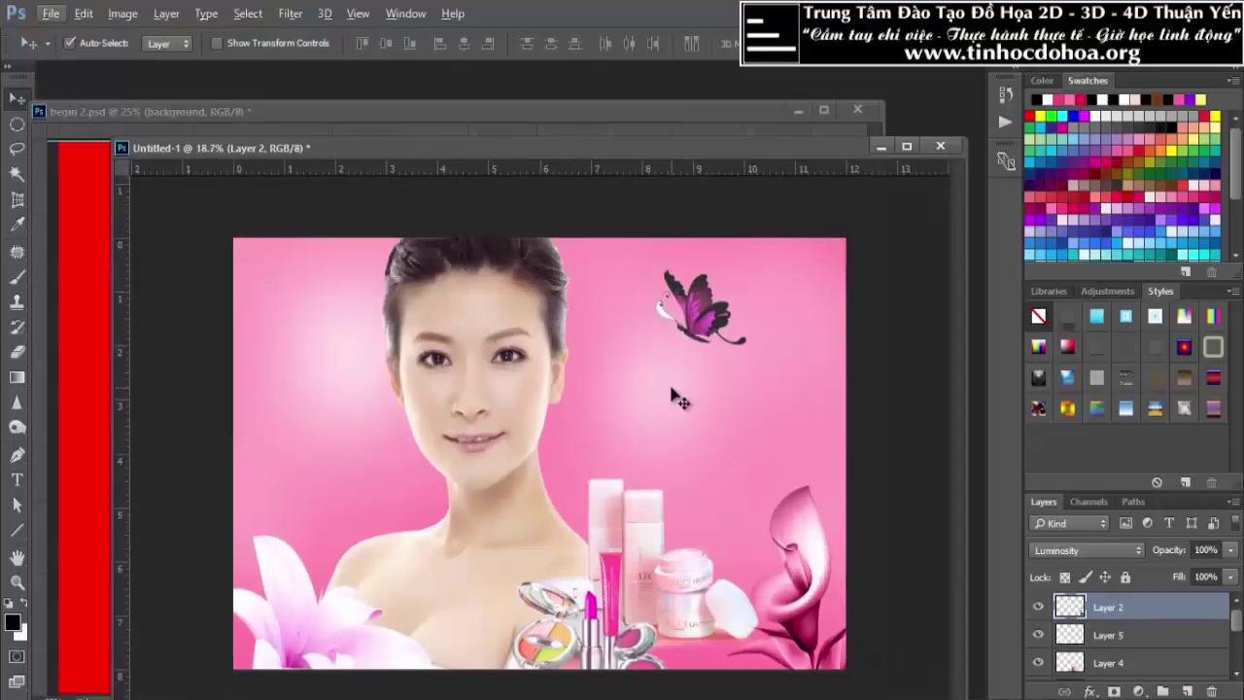
Copy the nuoc water splash layer from begin 2.psd into Untitled-1
left_click(102, 284)
scroll(505, 282, "down", 2)
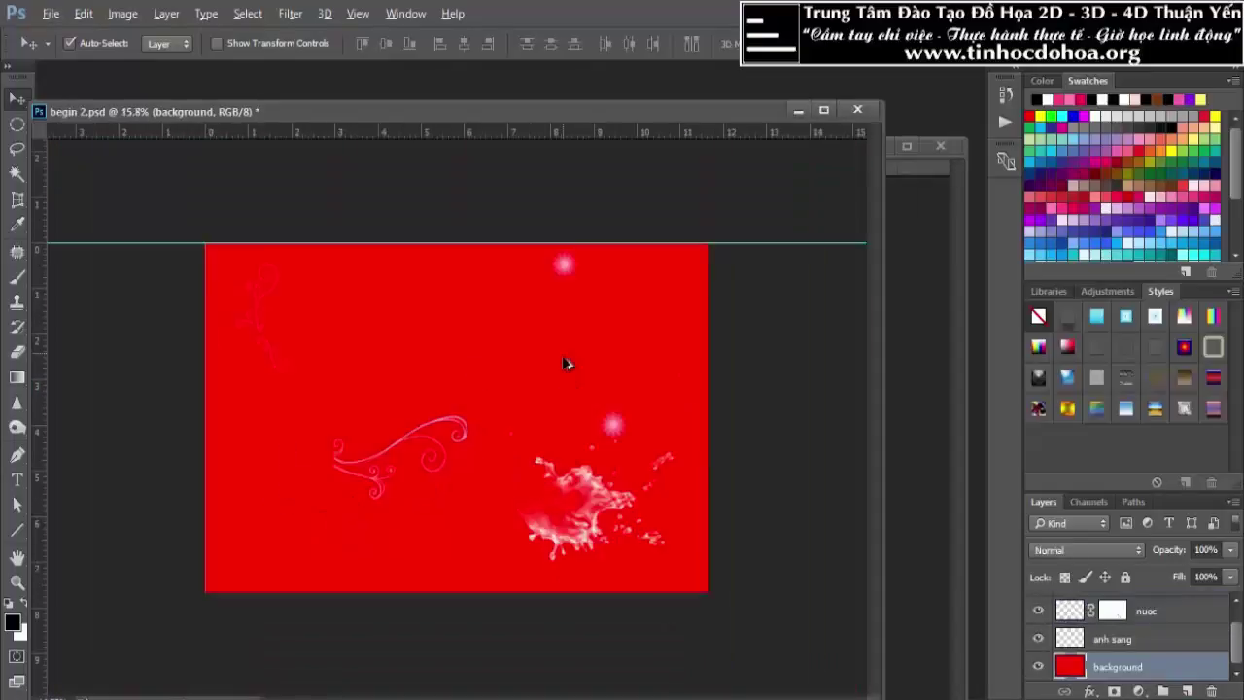
scroll(631, 277, "down", 1)
mouse_move(697, 114)
left_mouse_down()
mouse_move(340, 181)
mouse_move(486, 189)
mouse_move(646, 237)
mouse_move(444, 346)
mouse_move(581, 180)
mouse_move(760, 143)
left_mouse_up()
left_click_drag(280, 550, 686, 561)
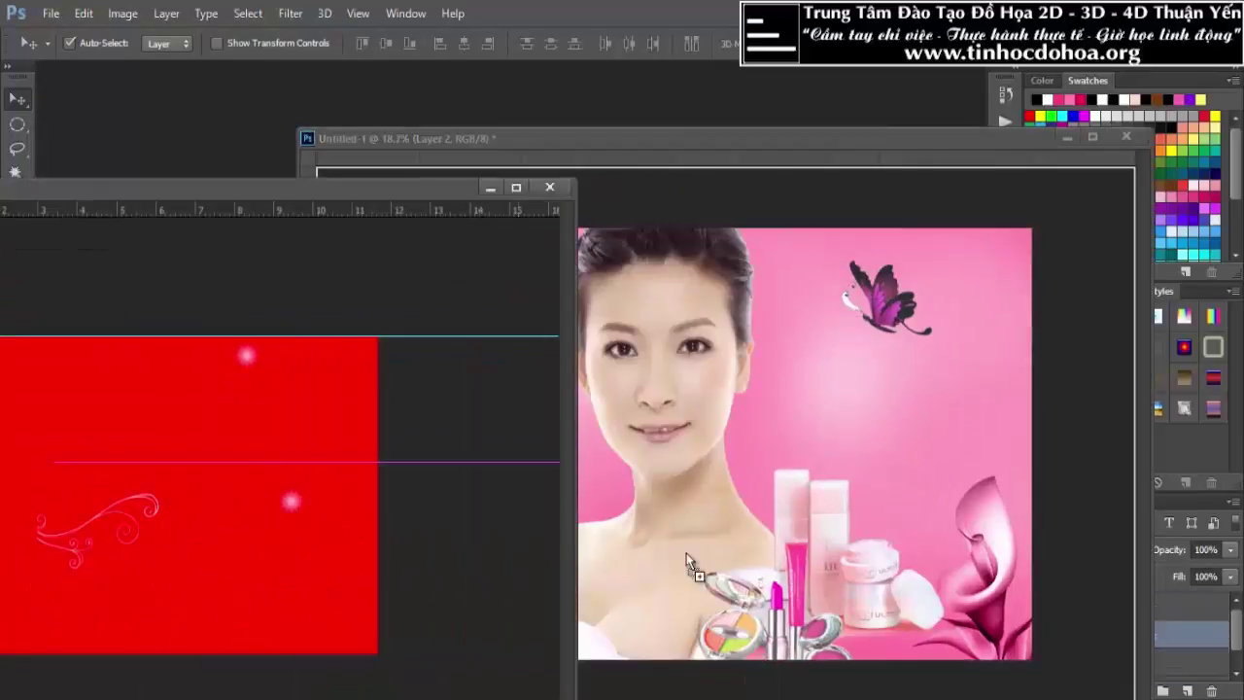
left_click_drag(787, 573, 435, 547)
left_click(261, 559)
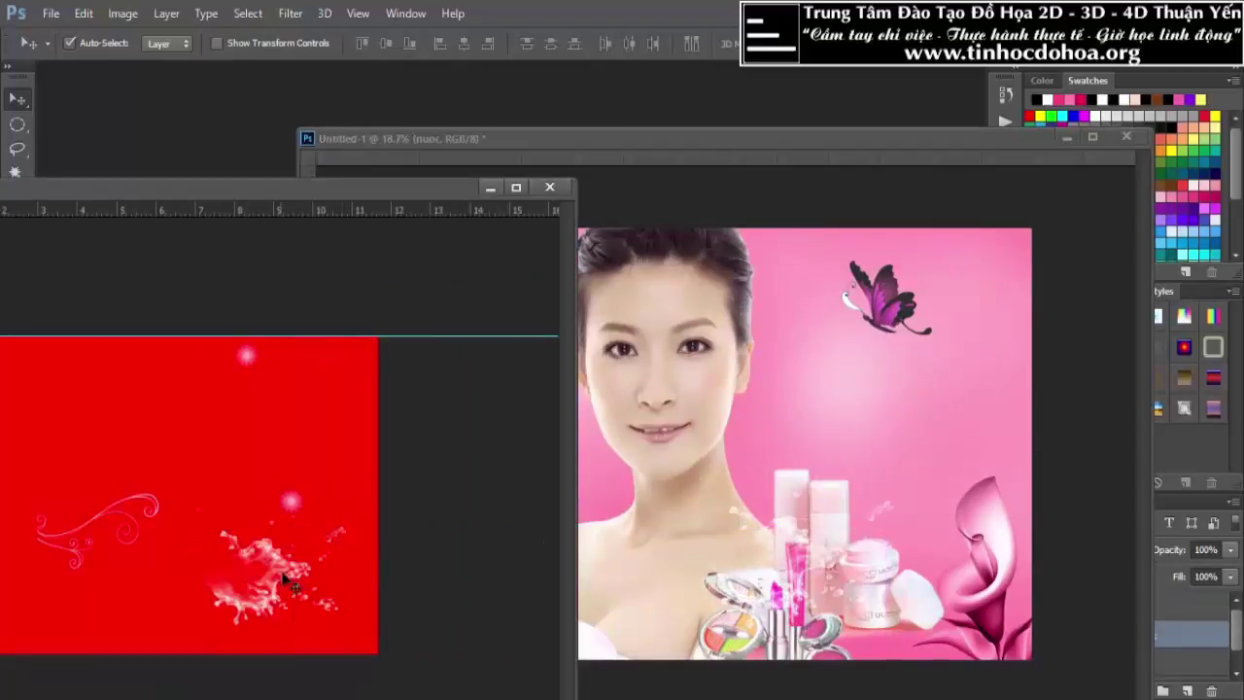
left_click_drag(289, 581, 653, 552)
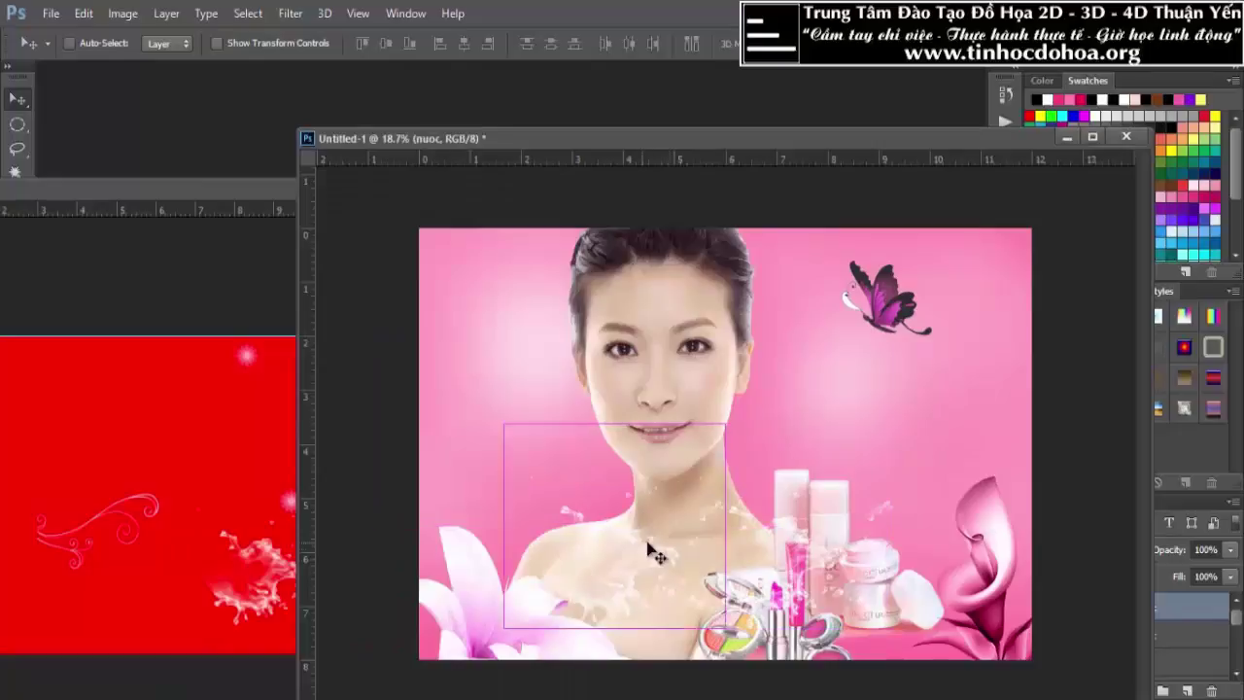
Rotate and enlarge the splash and place it over the woman's shoulder
key("ctrl+t")
left_click_drag(720, 393, 714, 384)
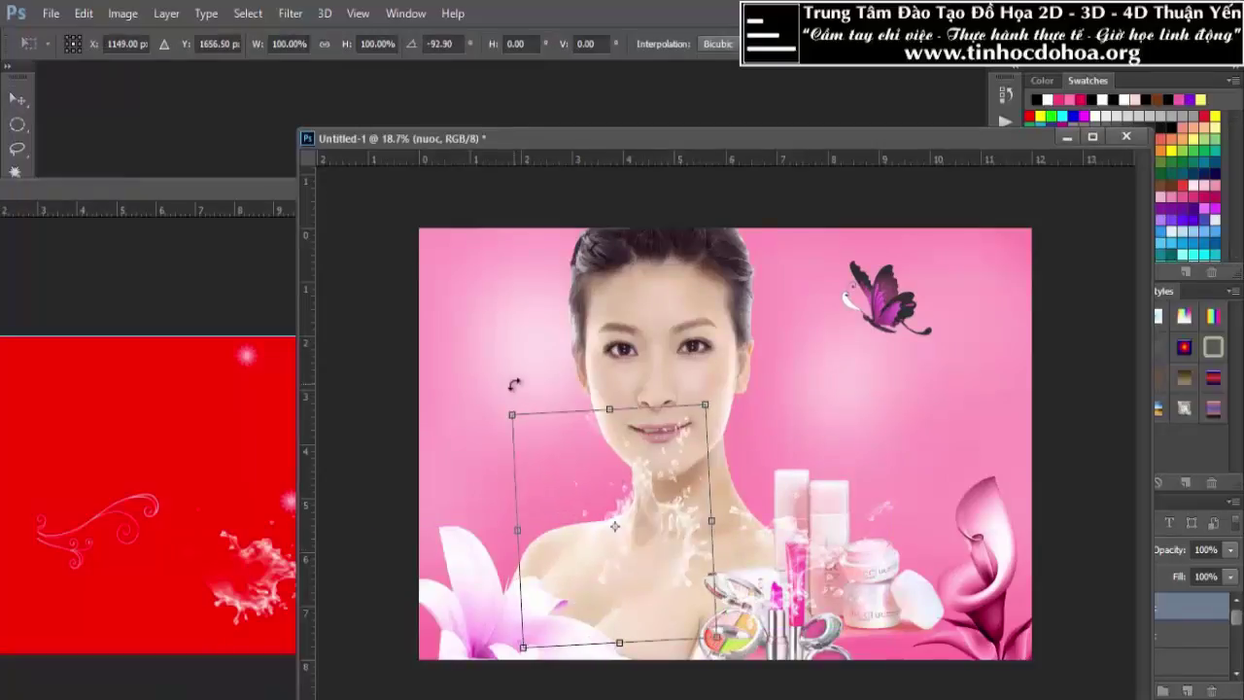
left_click_drag(514, 384, 438, 515)
left_click_drag(583, 515, 530, 583)
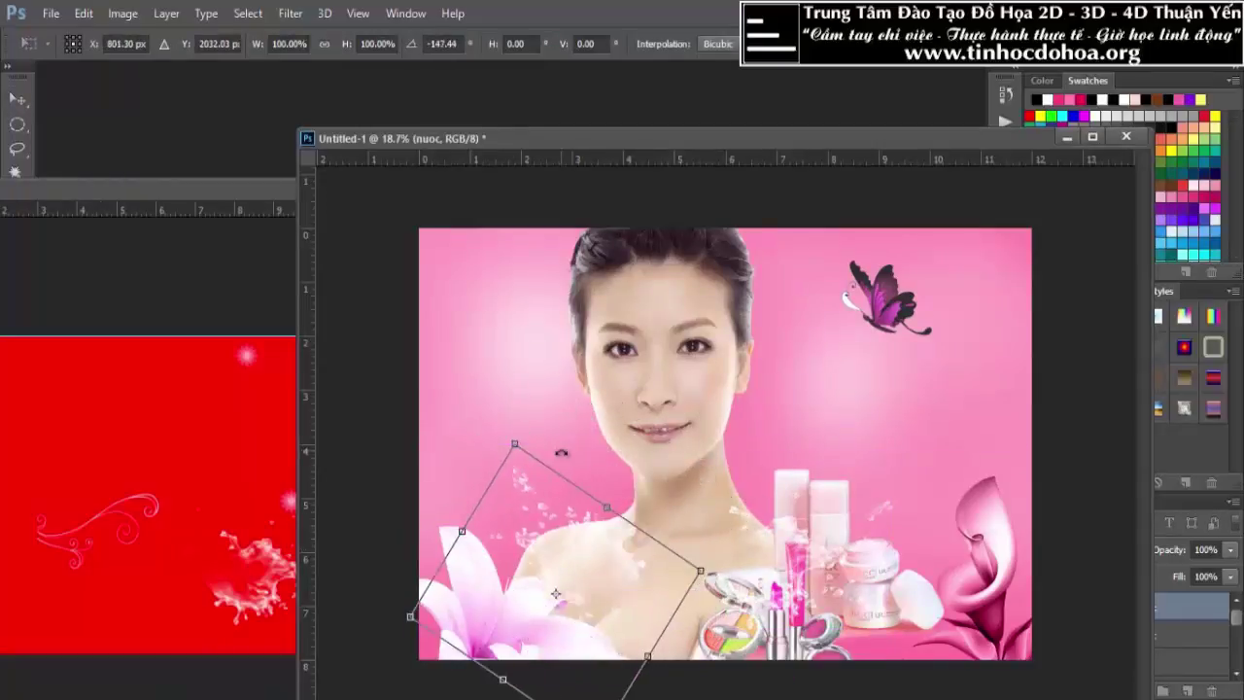
left_click_drag(515, 446, 499, 390)
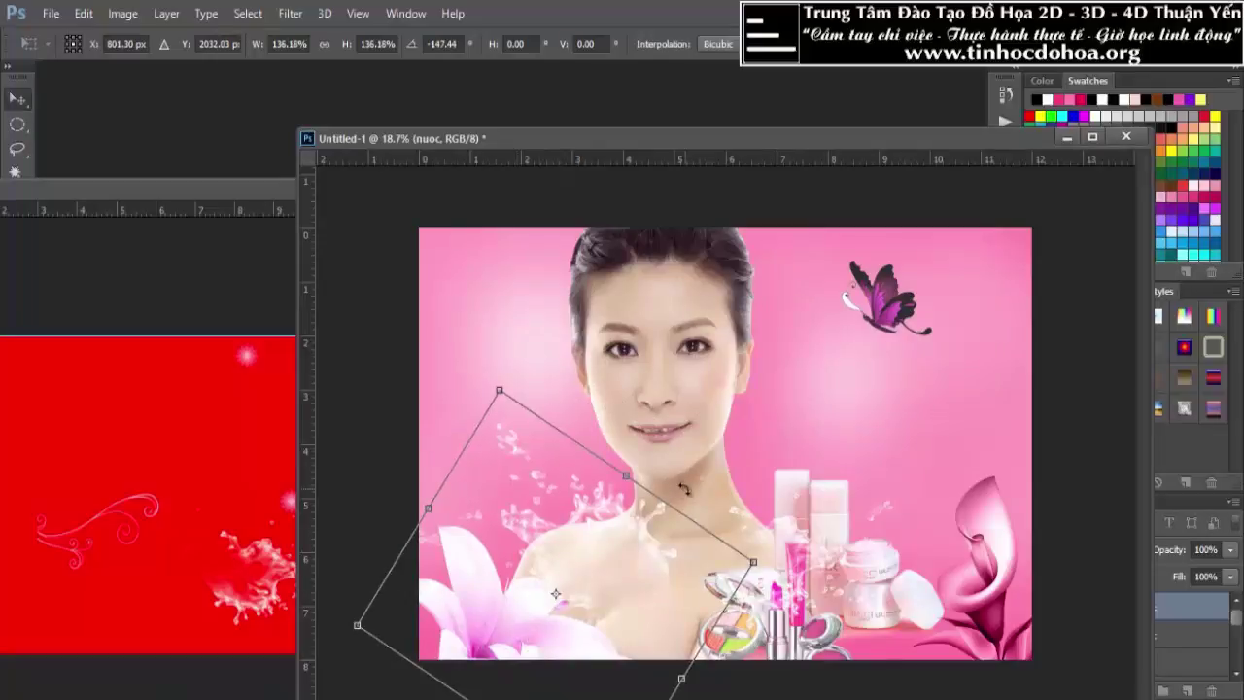
key("Return")
left_click_drag(814, 559, 828, 573)
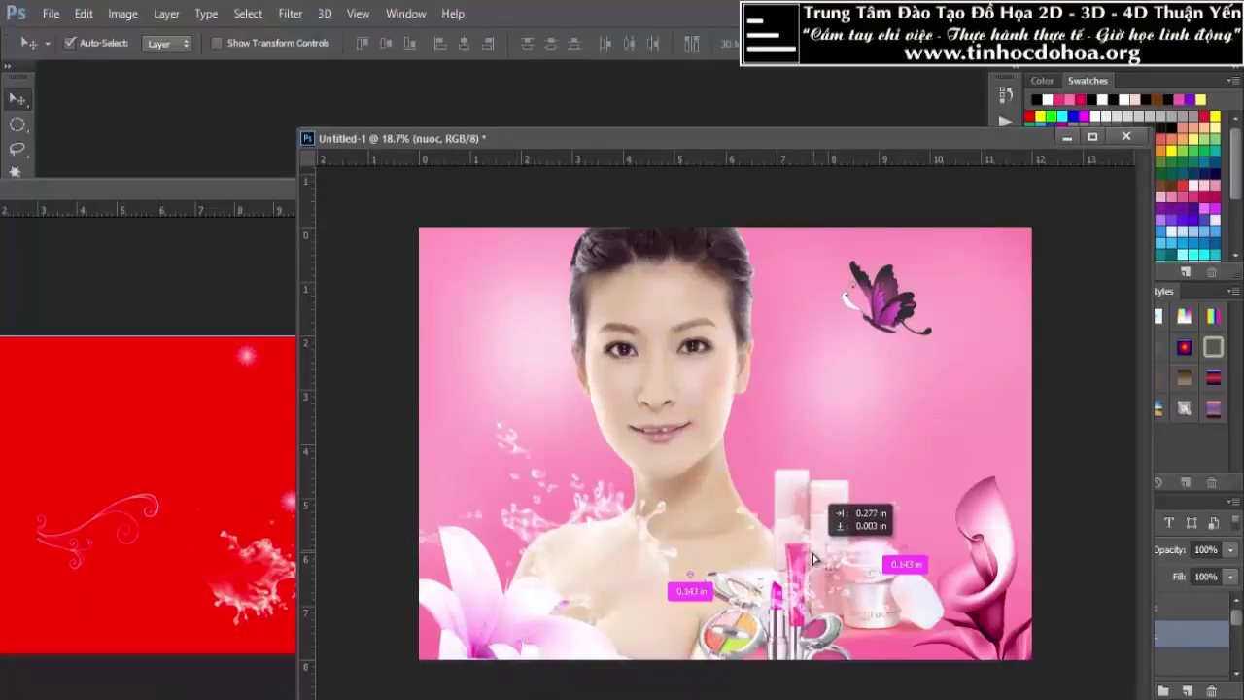
scroll(494, 438, "down", 2)
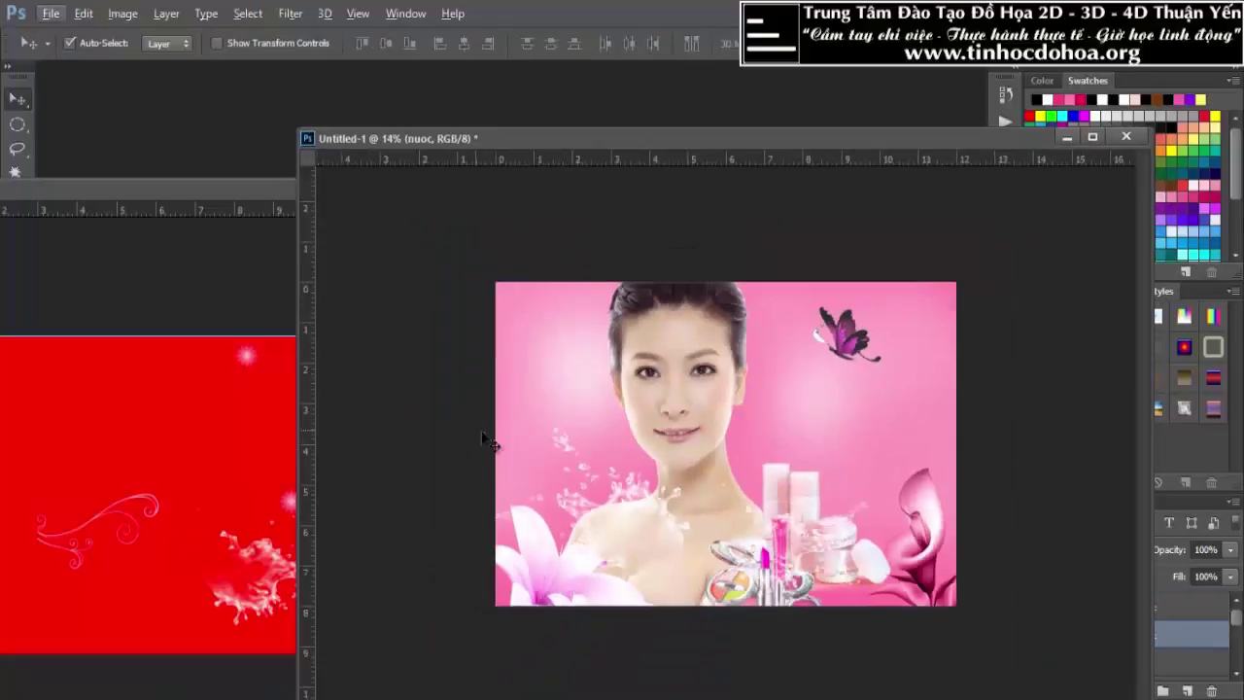
left_click(248, 413)
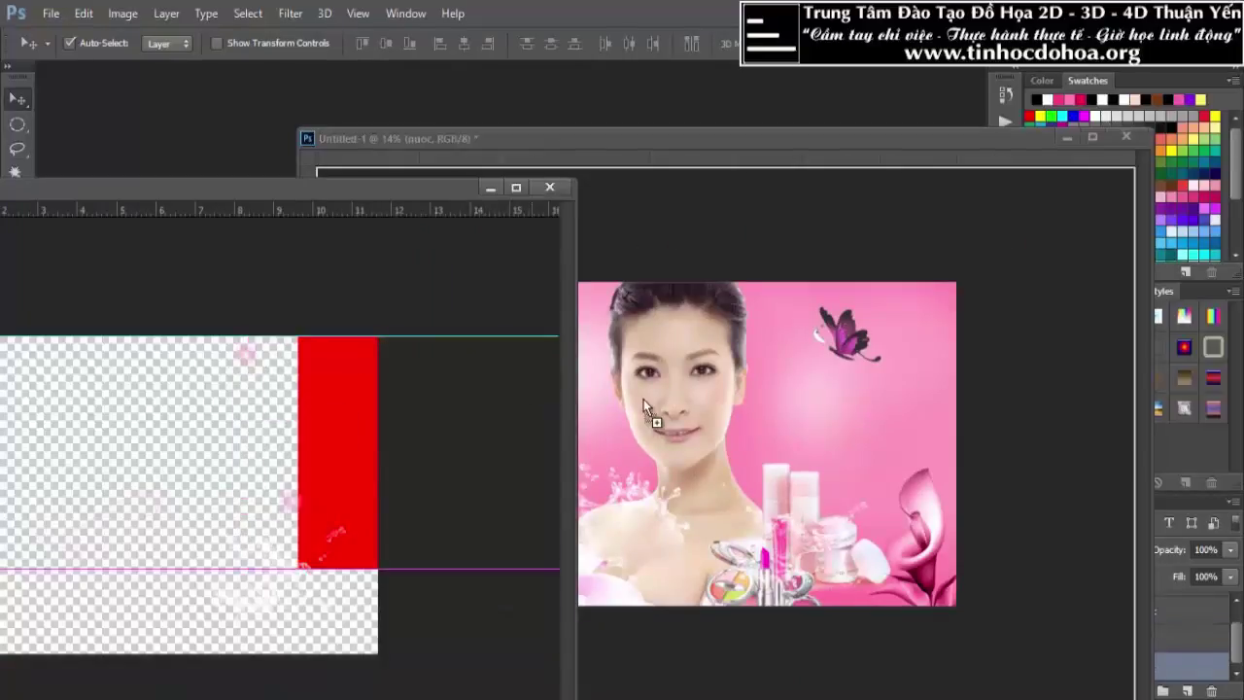
Copy the hoa van swirl ornament layer from begin 2.psd into the composite
mouse_move(160, 506)
left_mouse_down()
mouse_move(389, 462)
mouse_move(182, 513)
mouse_move(271, 481)
left_mouse_up()
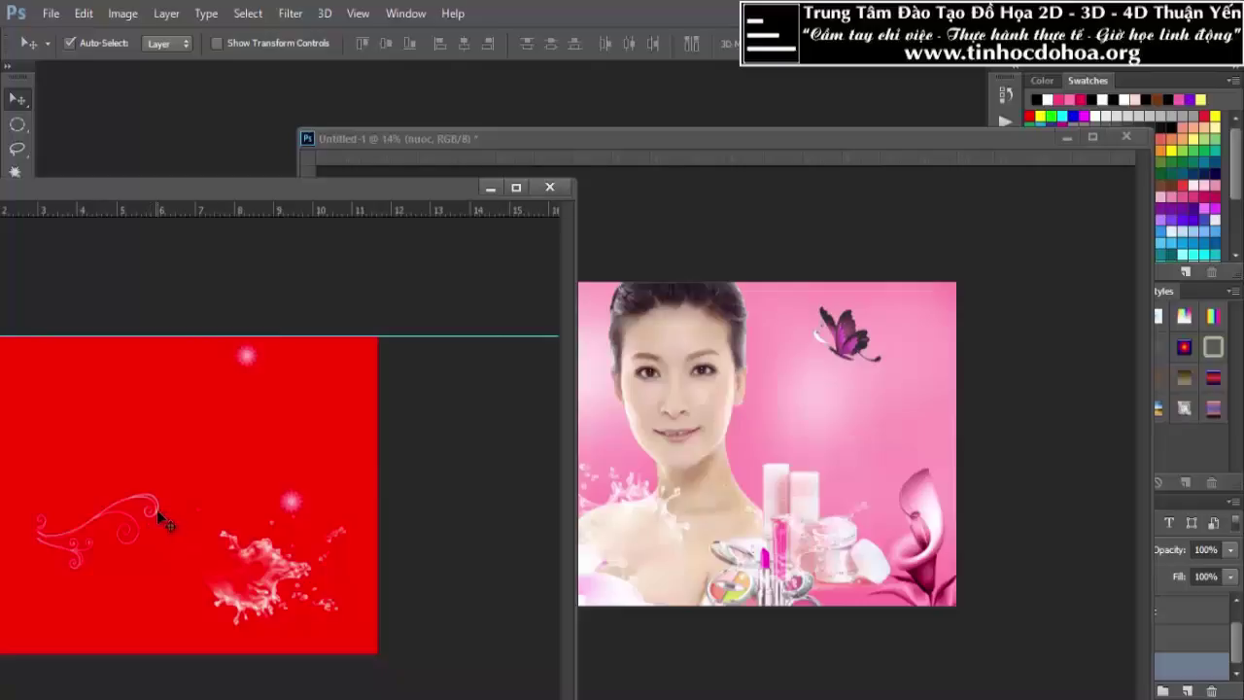
left_click(159, 515)
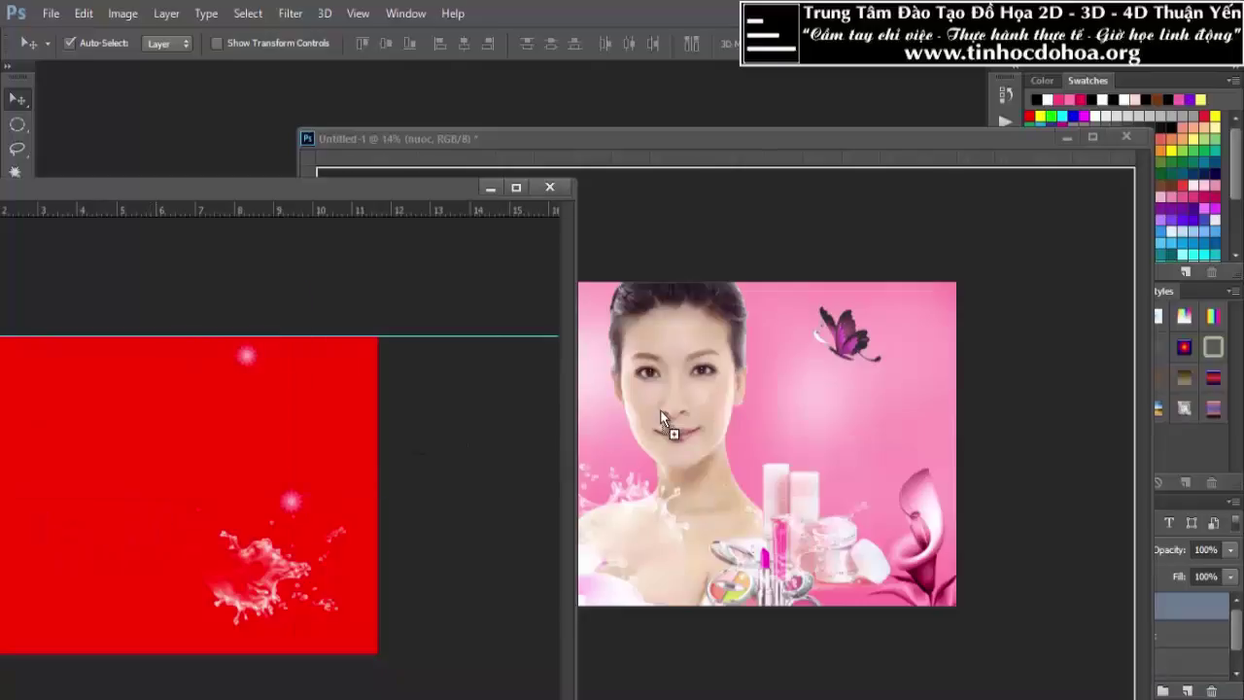
left_click_drag(160, 519, 660, 409)
mouse_move(247, 354)
left_mouse_down()
mouse_move(802, 406)
mouse_move(580, 418)
mouse_move(552, 367)
mouse_move(605, 352)
left_mouse_up()
Rotate the swirl about -79° and move it left beside the splash
key("ctrl+t")
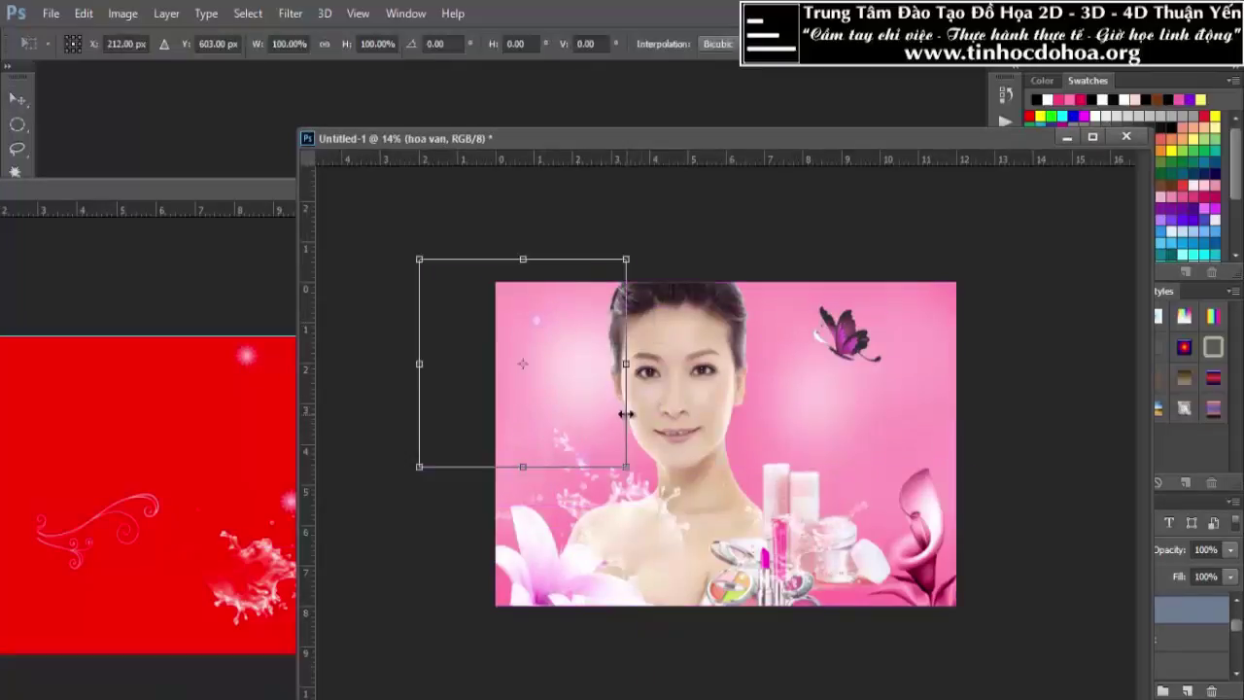
left_click_drag(672, 452, 572, 293)
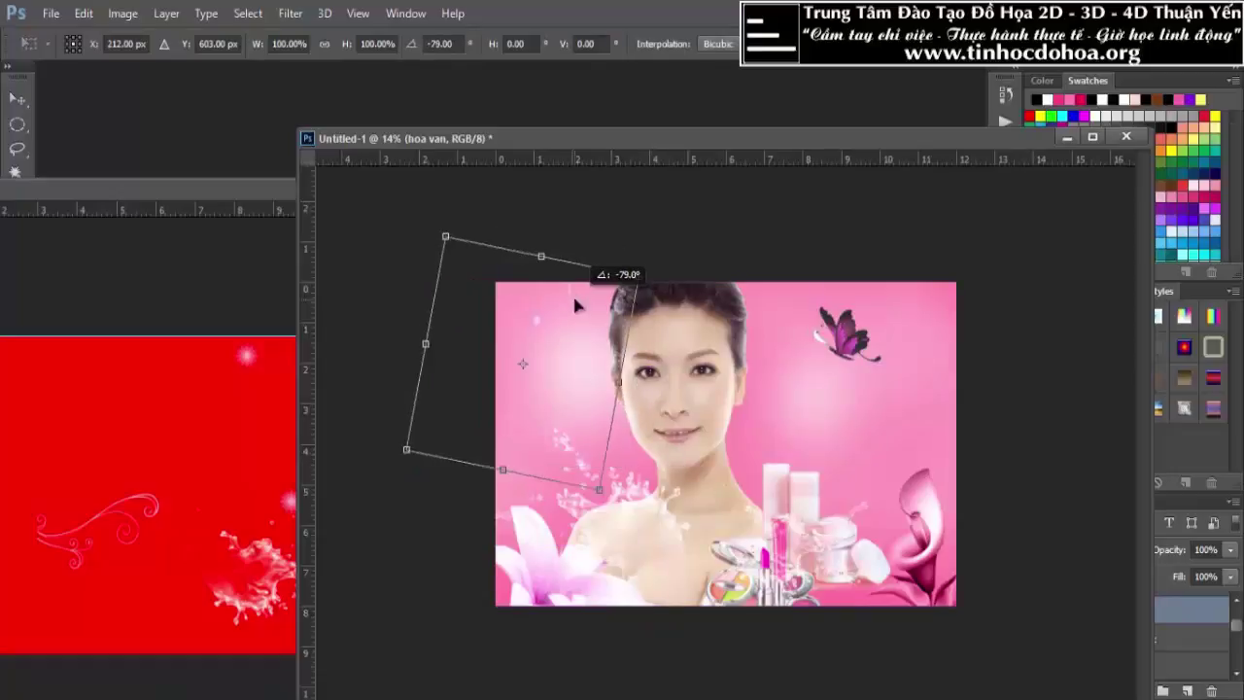
mouse_move(583, 350)
left_mouse_down()
mouse_move(524, 428)
mouse_move(522, 463)
left_mouse_up()
key("Return")
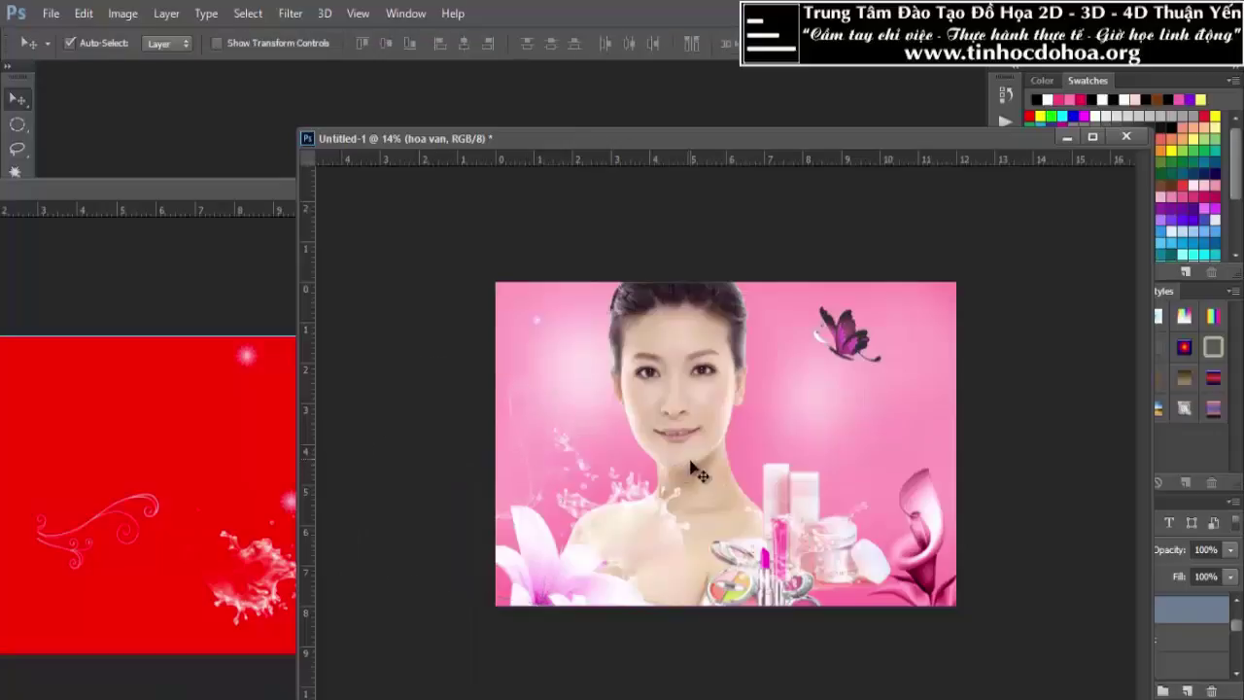
scroll(603, 438, "up", 3)
scroll(573, 461, "down", 1)
scroll(573, 461, "down", 1)
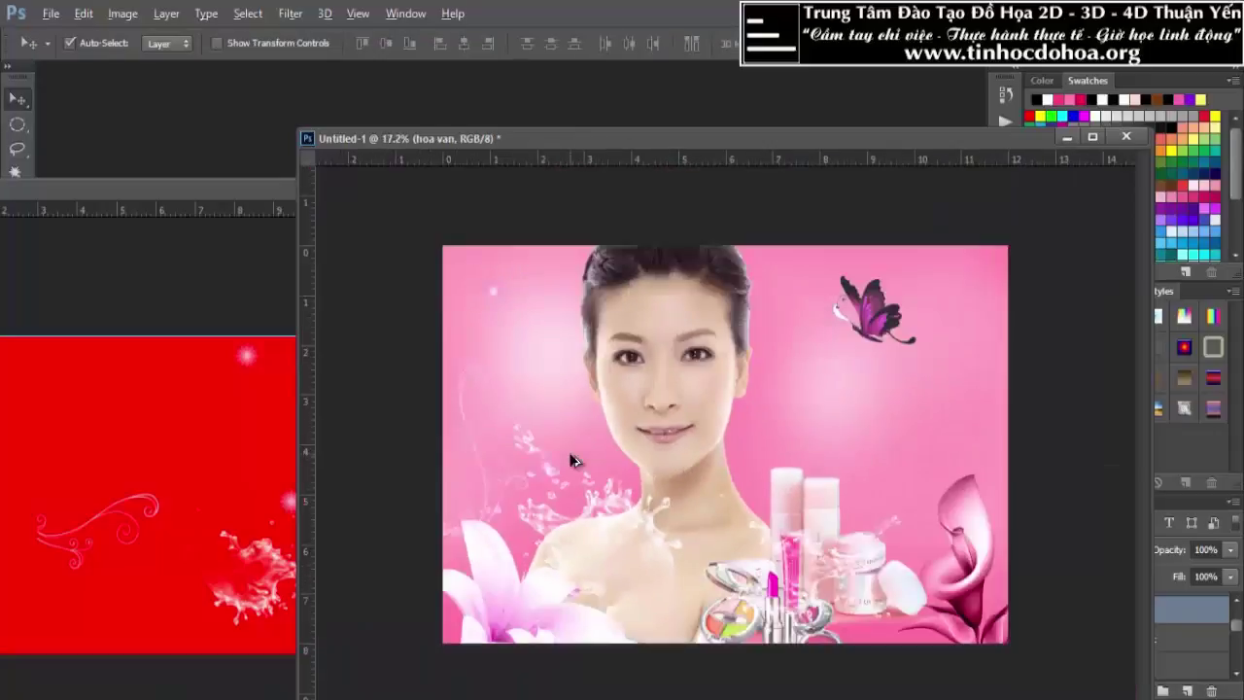
left_click(245, 359)
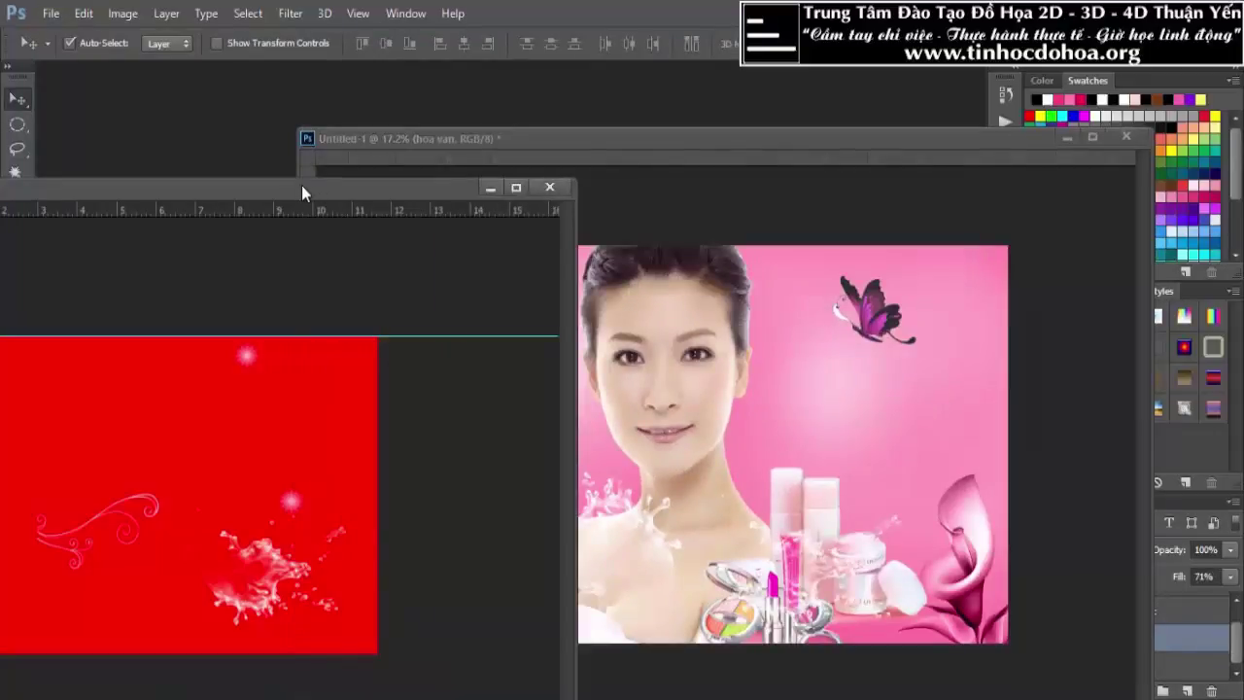
Close begin 2.psd, choosing No to saving changes
left_click_drag(301, 191, 649, 191)
left_click(905, 192)
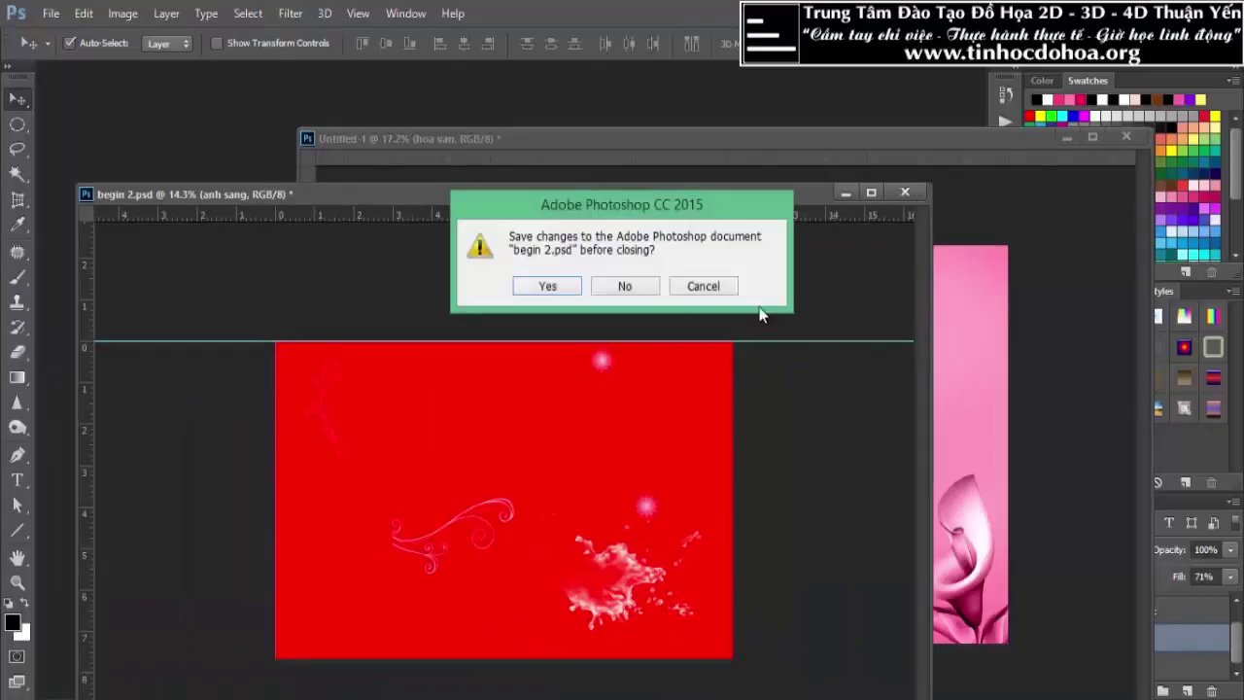
left_click(625, 285)
Make the nuoc splash layer active in the Layers panel
scroll(606, 436, "up", 1)
scroll(583, 531, "up", 1)
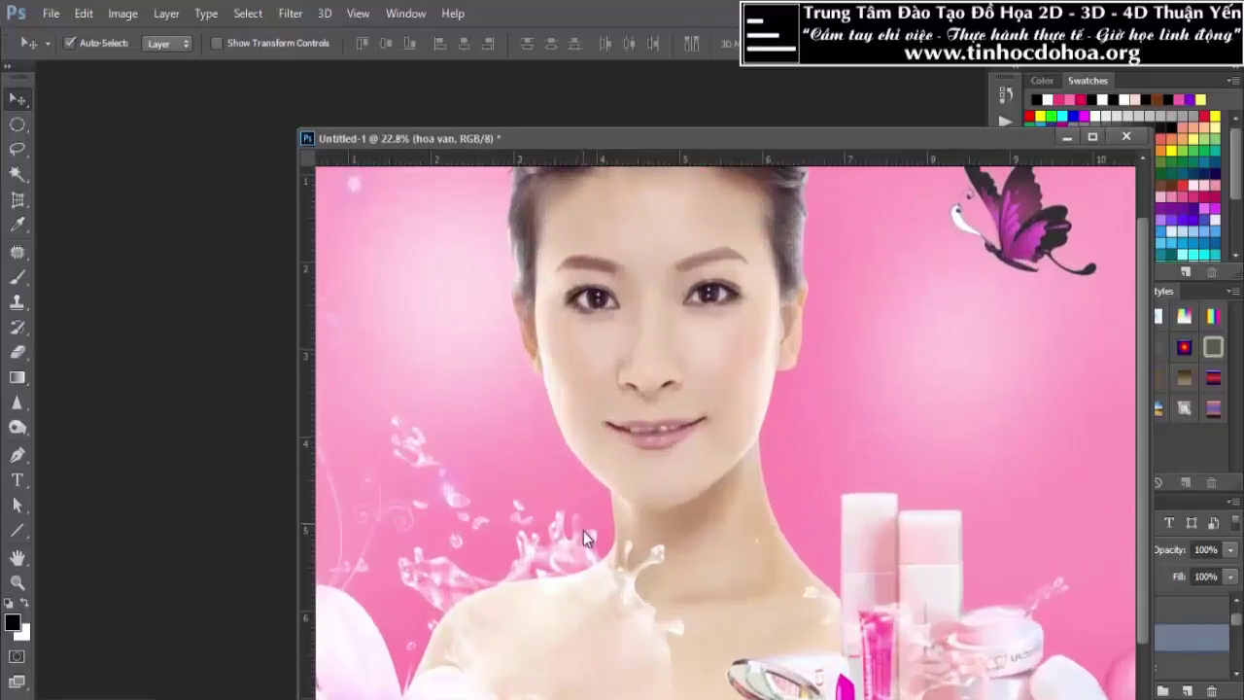
left_click(583, 531)
scroll(545, 408, "down", 1)
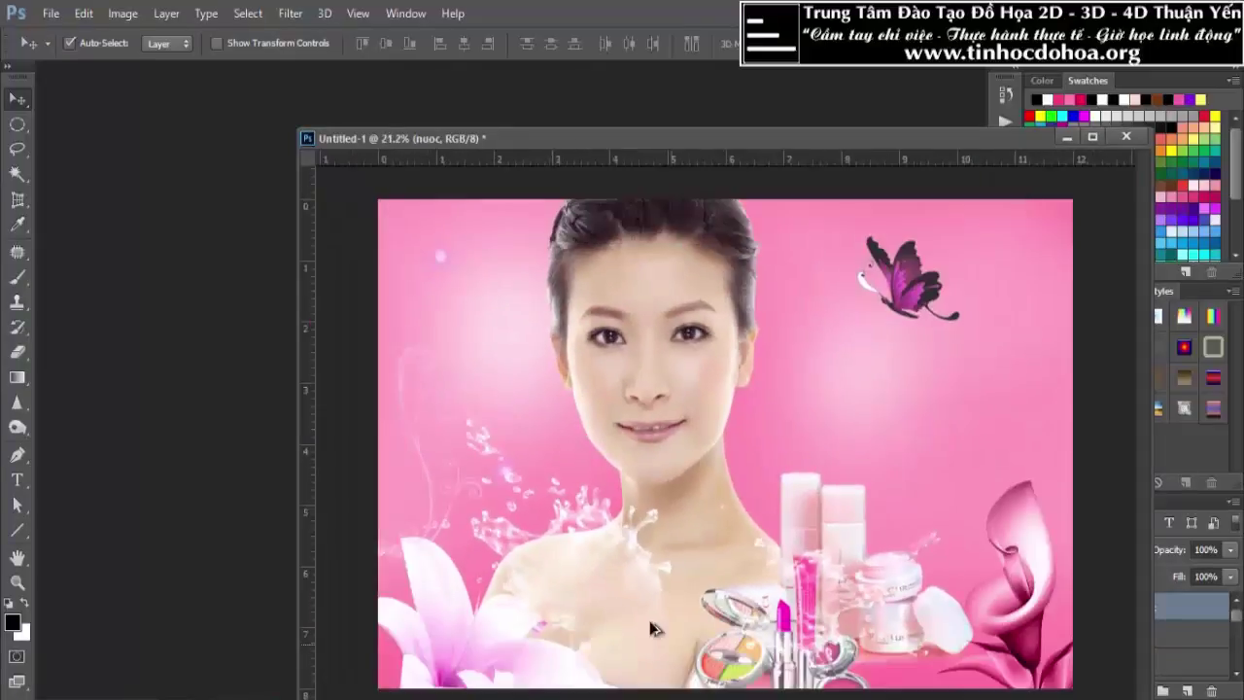
scroll(653, 629, "up", 1)
scroll(602, 583, "down", 1)
scroll(661, 485, "down", 2)
scroll(695, 416, "down", 1)
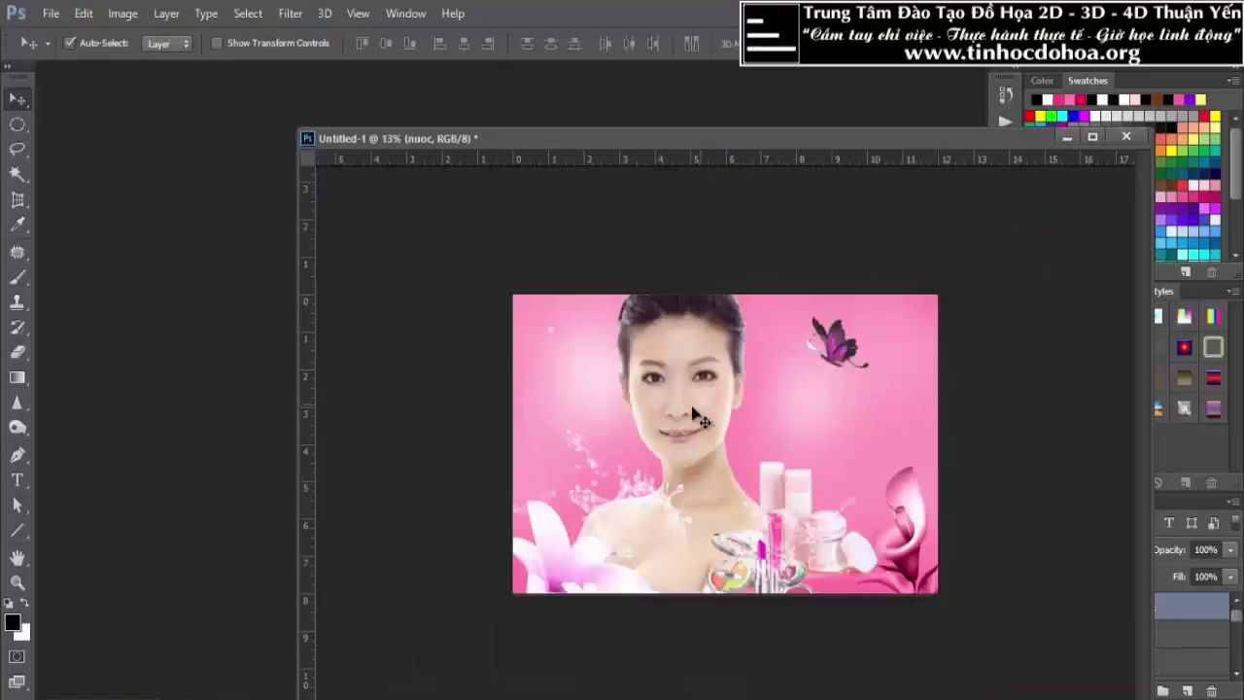
scroll(695, 416, "up", 3)
Add a new layer above Layer 3 and select a small circle right of the butterfly
left_click_drag(786, 144, 551, 119)
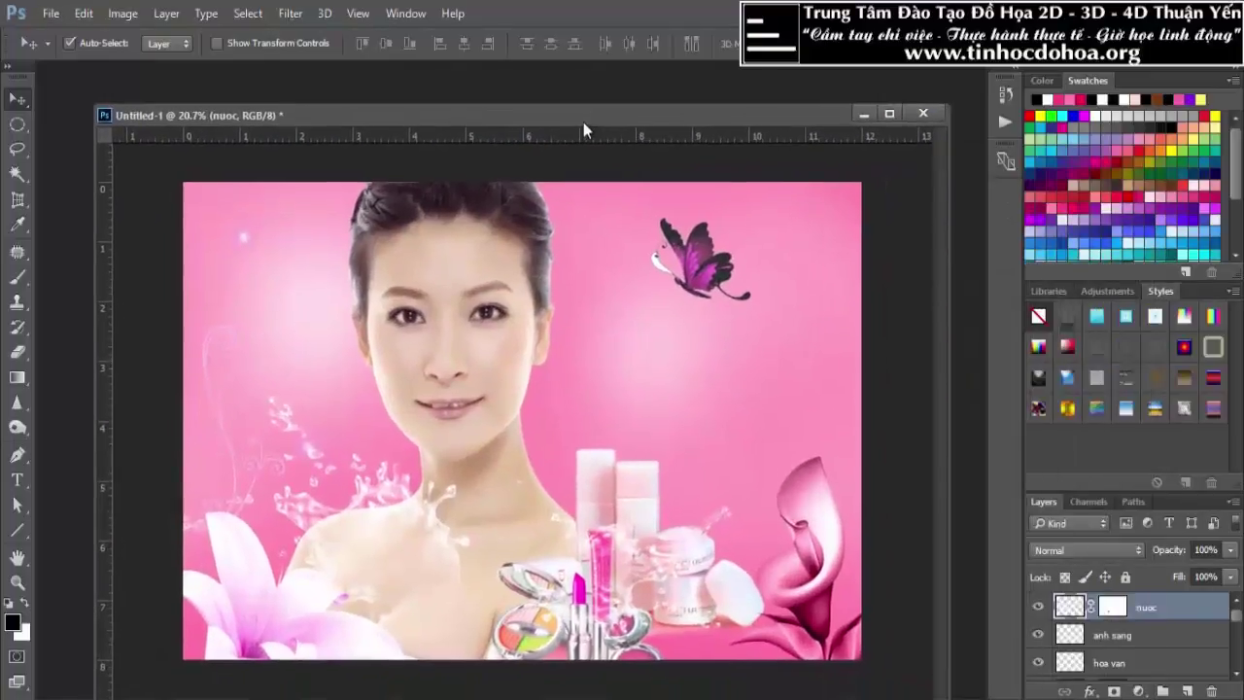
left_click(660, 264)
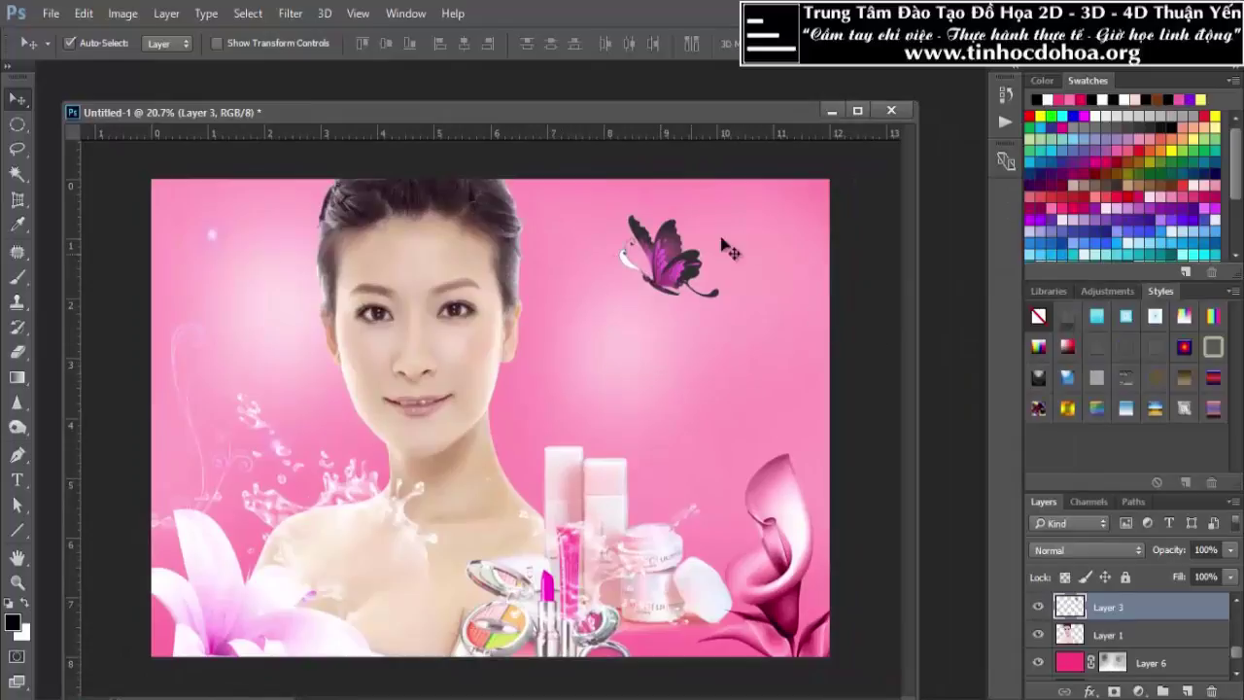
left_click(1183, 688)
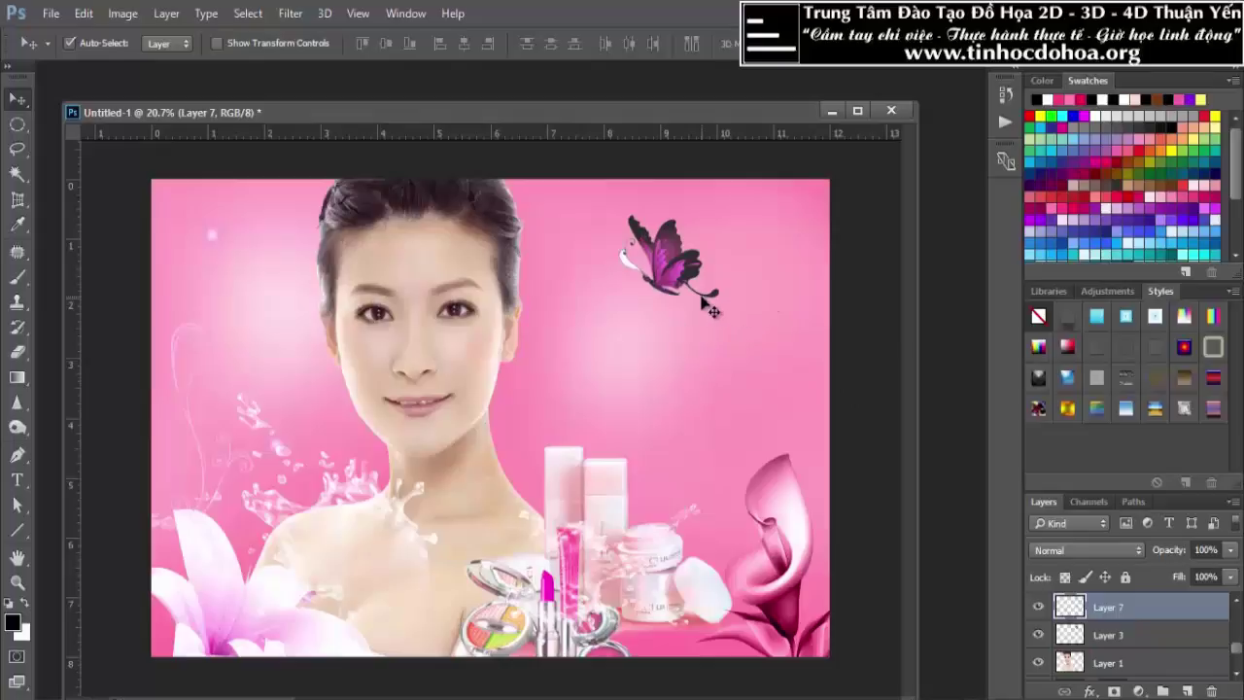
left_click(17, 127)
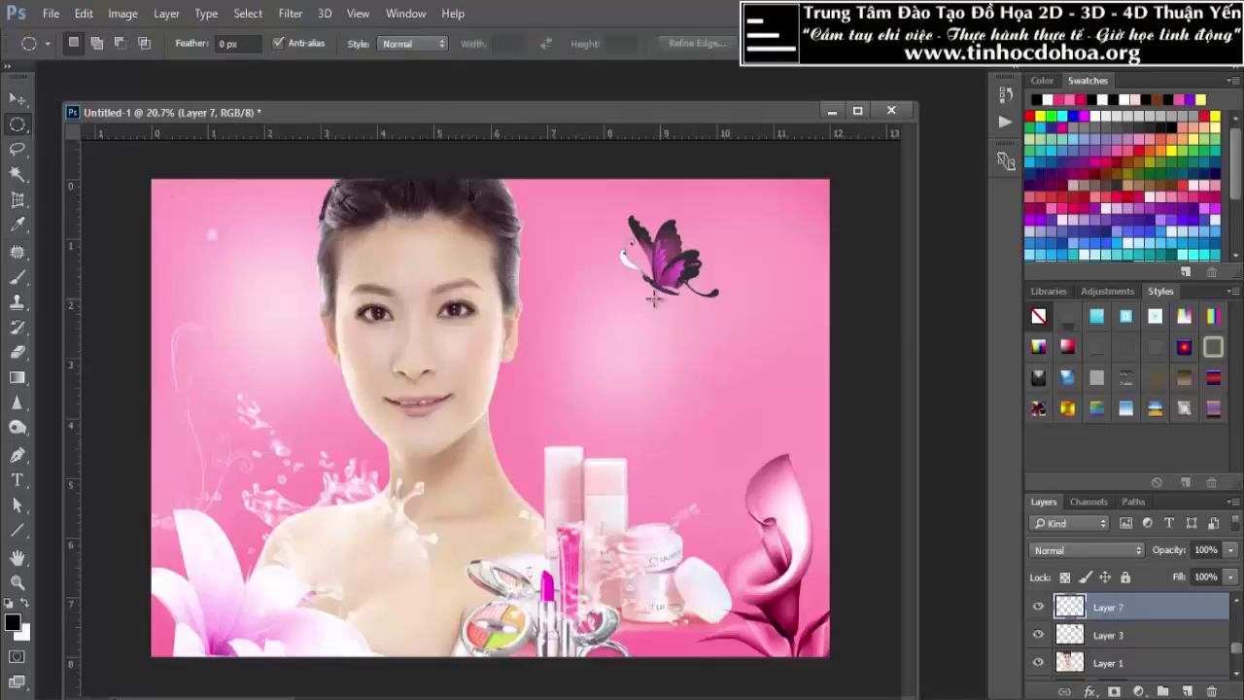
left_click_drag(756, 245, 770, 272)
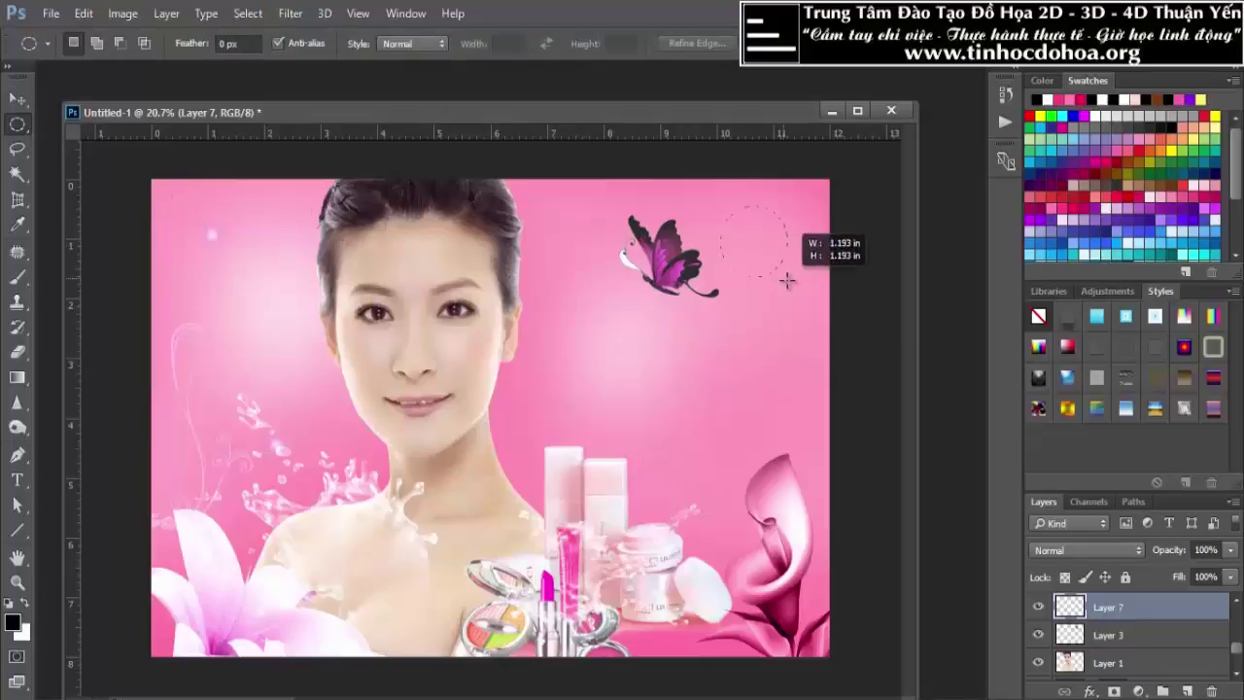
key("ctrl+plus")
key("ctrl+plus")
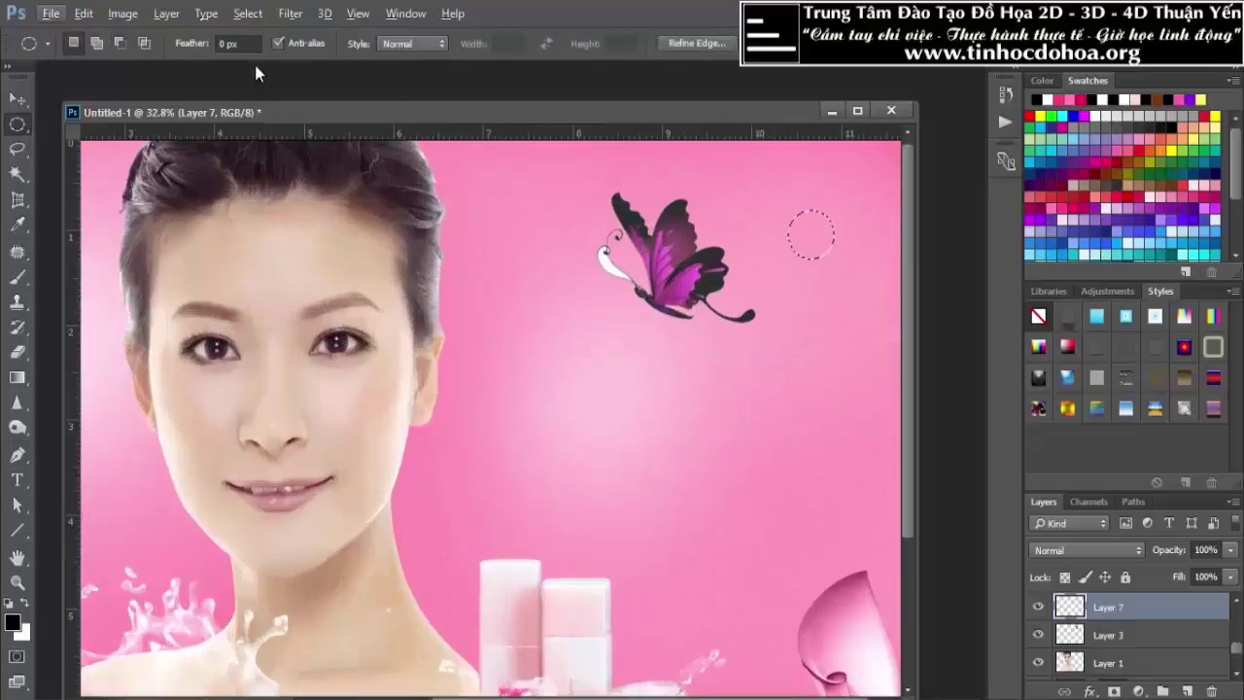
Stroke the circular selection in white to form a thin ring, then deselect
left_click(84, 13)
left_click(145, 284)
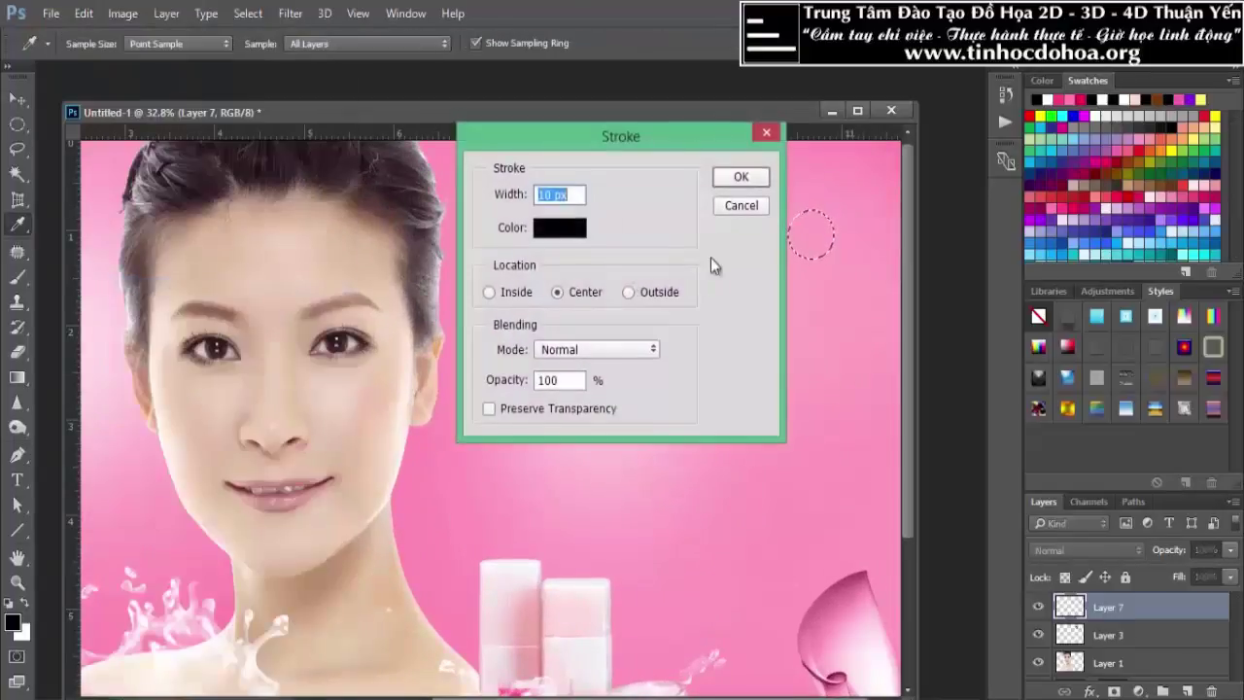
left_click_drag(632, 141, 494, 170)
left_click(420, 257)
left_click(650, 154)
left_click(1047, 144)
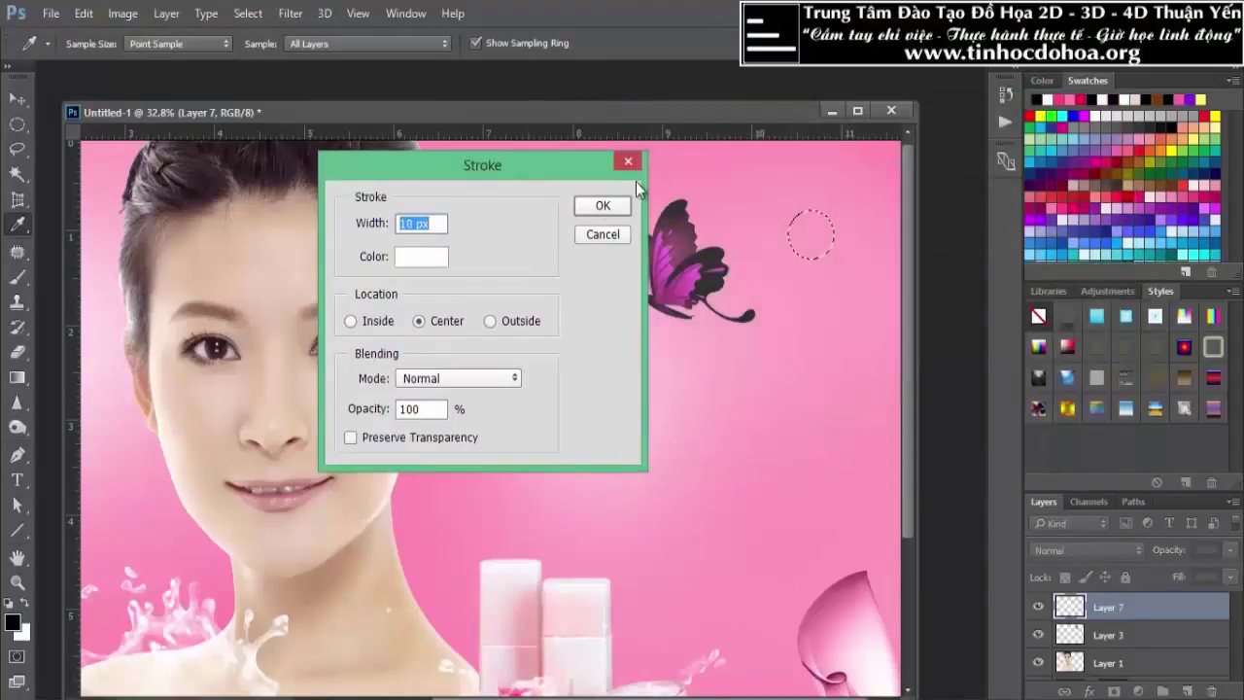
left_click(603, 205)
key("ctrl+d")
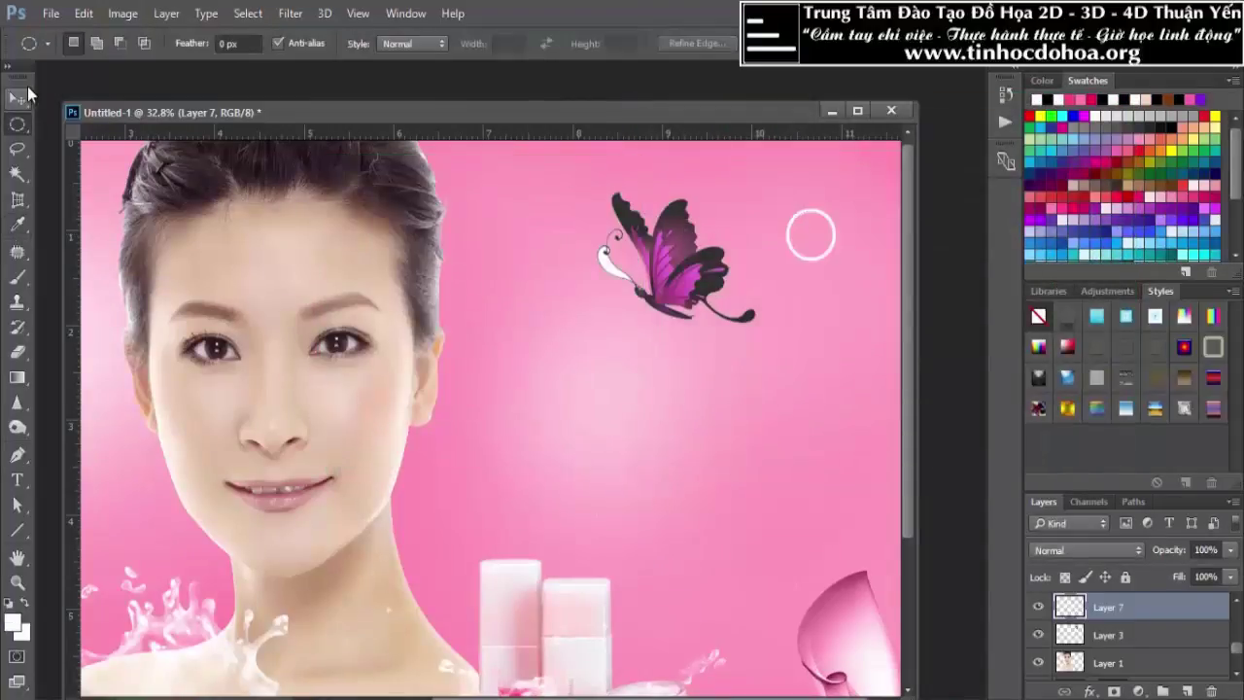
left_click(17, 98)
Duplicate the white ring lower down and to the lower right, shrinking that copy to 59%
mouse_move(816, 262)
left_mouse_down()
mouse_move(728, 327)
mouse_move(753, 425)
mouse_move(719, 330)
mouse_move(603, 358)
mouse_move(625, 496)
left_mouse_up()
key("ctrl+0")
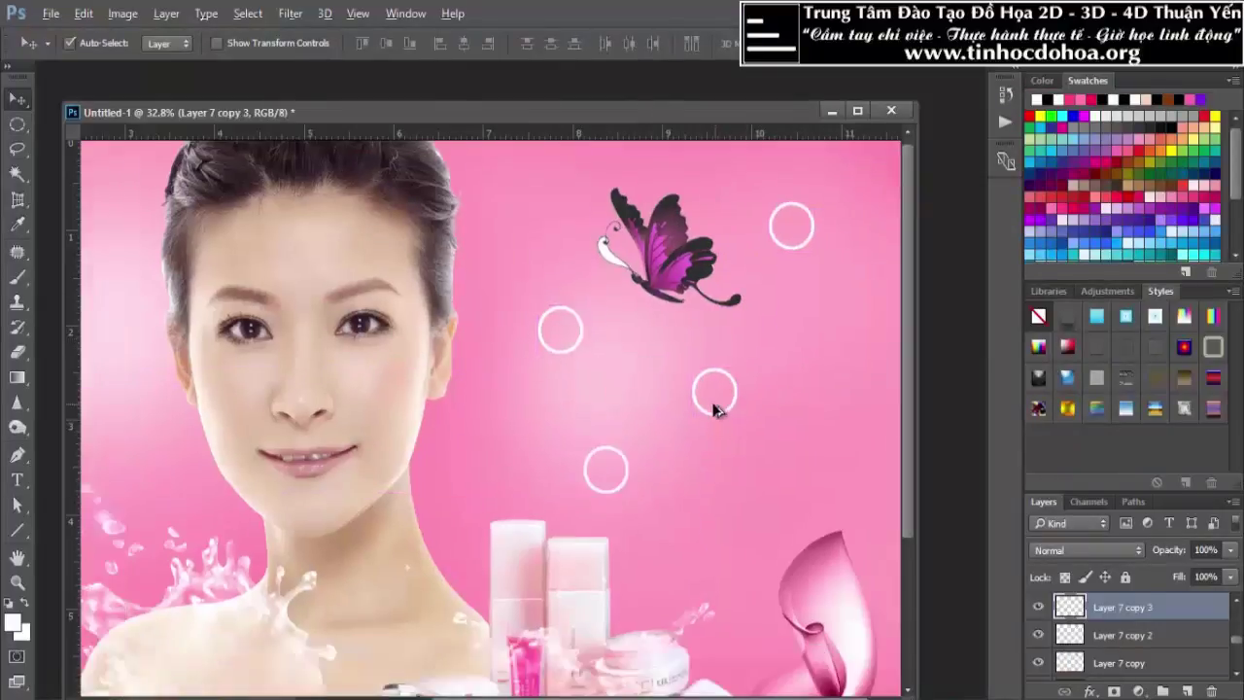
left_click_drag(724, 372, 782, 428)
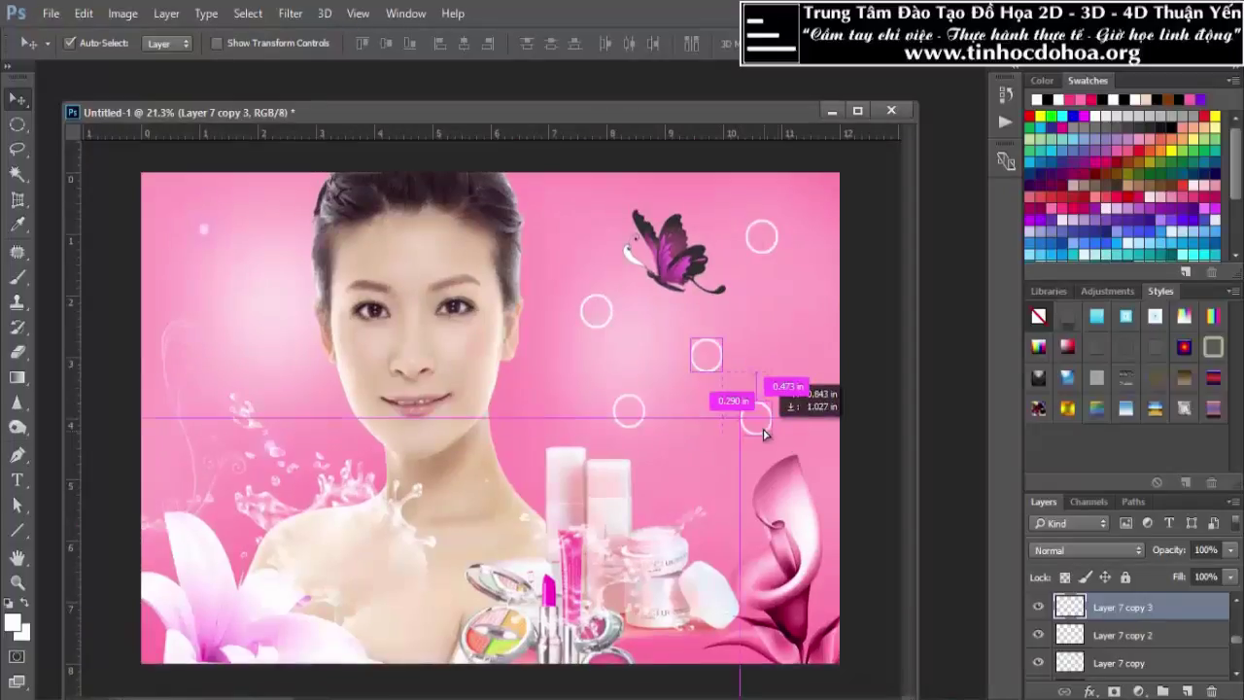
scroll(782, 425, "up", 1)
key("ctrl+t")
left_click_drag(815, 444, 806, 449)
key("Return")
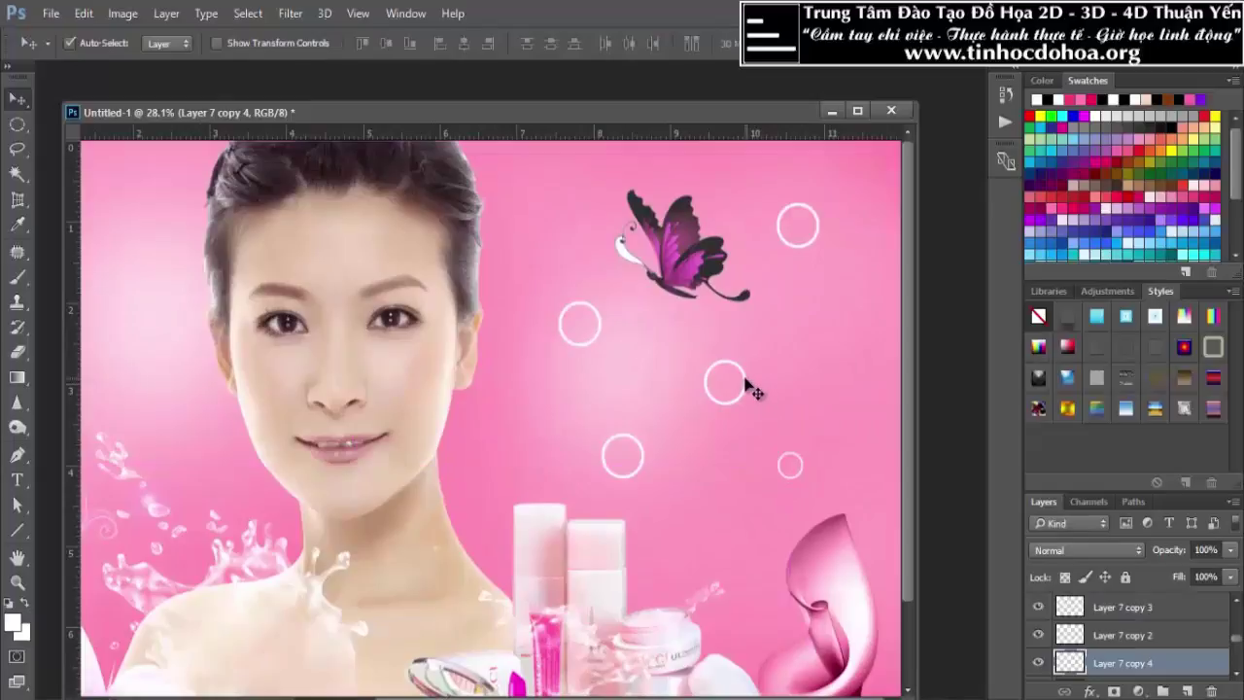
Copy a half-size ring up to the right and a smaller one down to the left
mouse_move(753, 390)
left_mouse_down()
mouse_move(812, 354)
mouse_move(795, 335)
left_mouse_up()
key("ctrl+t")
key("Return")
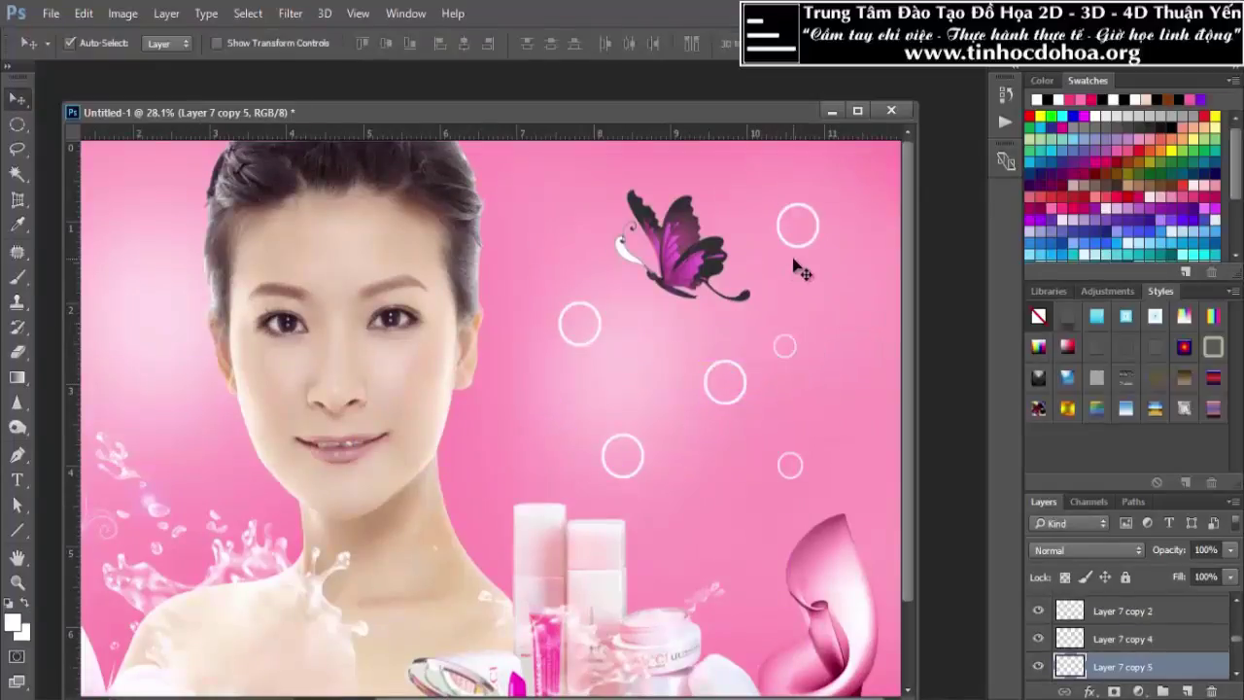
left_click_drag(798, 250, 673, 374)
key("ctrl+t")
left_click_drag(690, 338, 682, 347)
key("Return")
Shrink the left ring, then move the top-right ring higher and shrink it
left_click(600, 325)
key("ctrl+t")
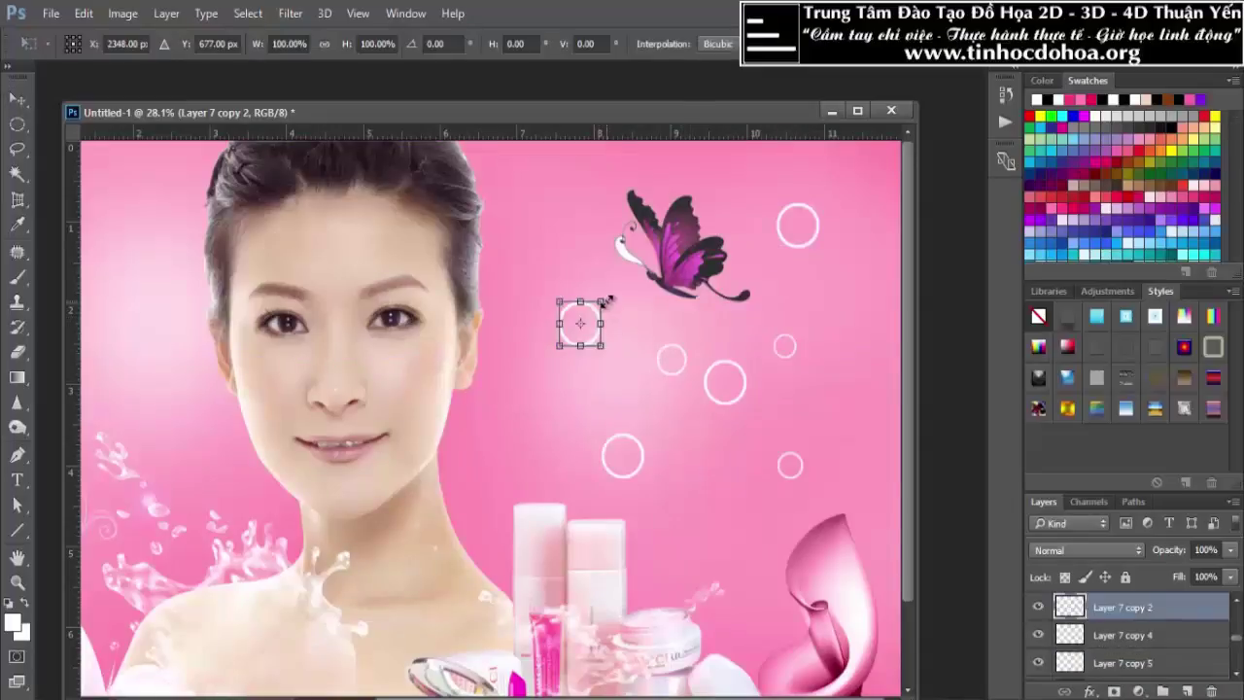
left_click_drag(603, 301, 595, 309)
key("Return")
mouse_move(789, 254)
left_mouse_down()
mouse_move(784, 204)
mouse_move(749, 306)
left_mouse_up()
key("ctrl+t")
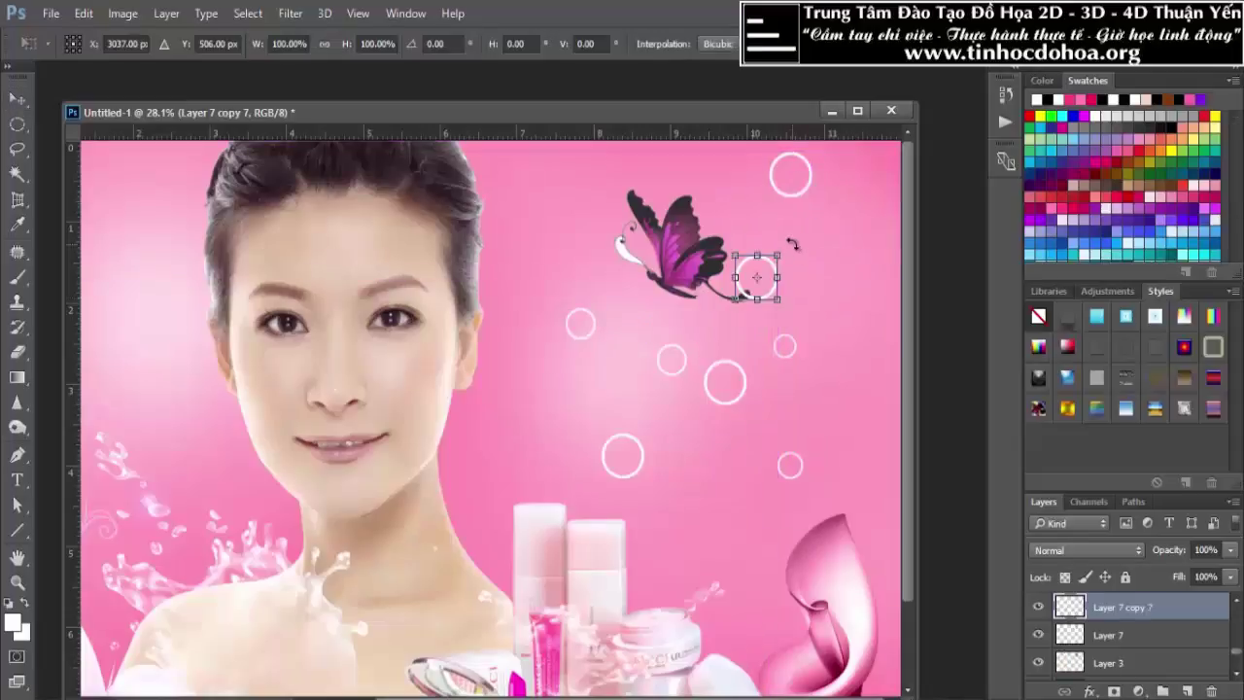
left_click_drag(780, 256, 768, 267)
key("Return")
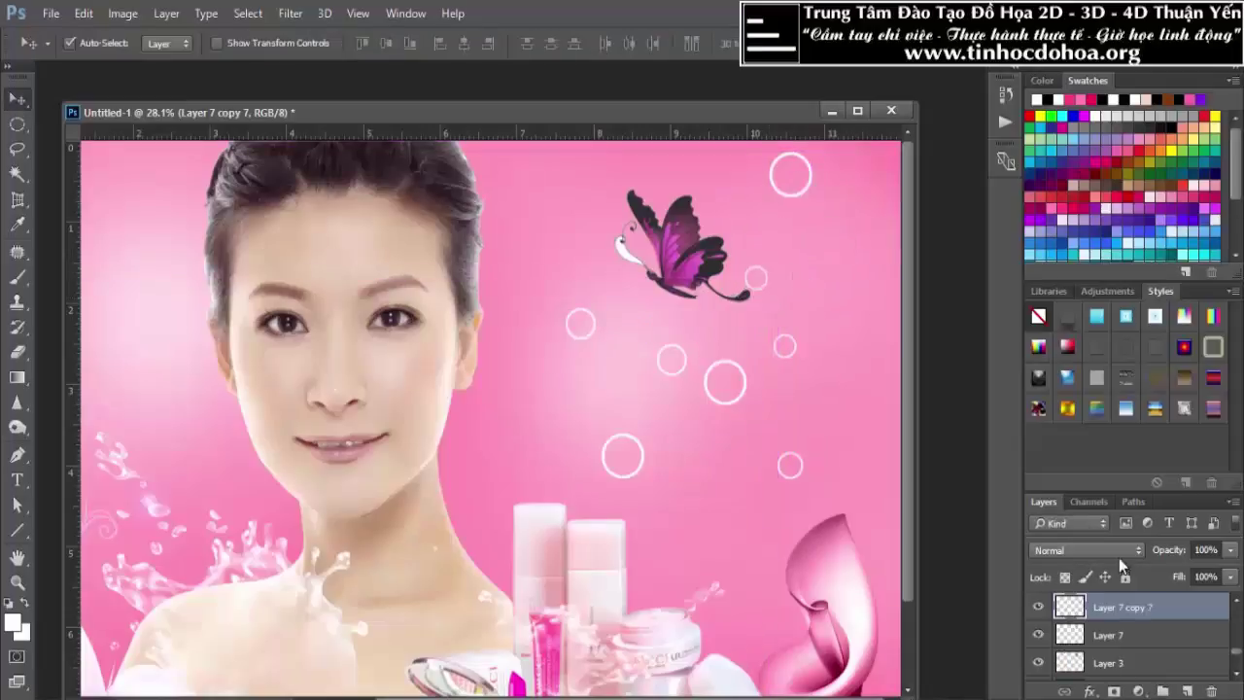
scroll(1145, 651, "down", 1)
scroll(1139, 646, "up", 1)
Add Layer 7 to the selection and copy a smaller ring up to the right
left_click(1125, 634, "shift")
left_click_drag(732, 405, 847, 307)
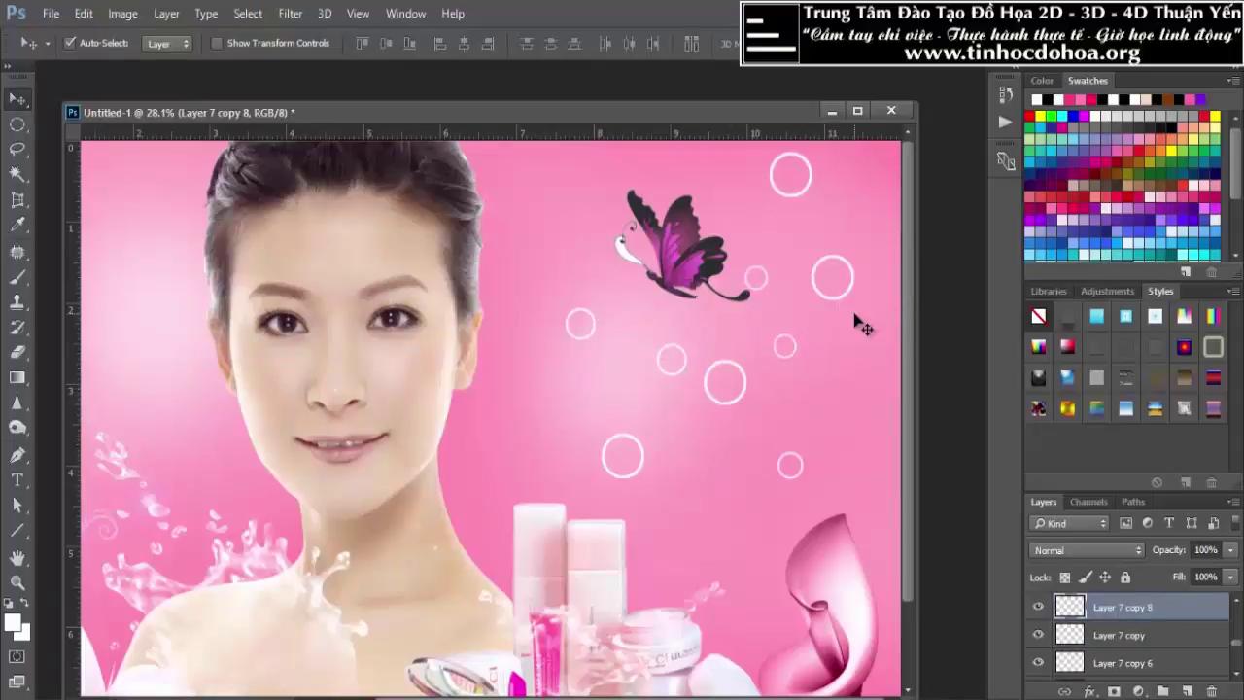
key("ctrl+t")
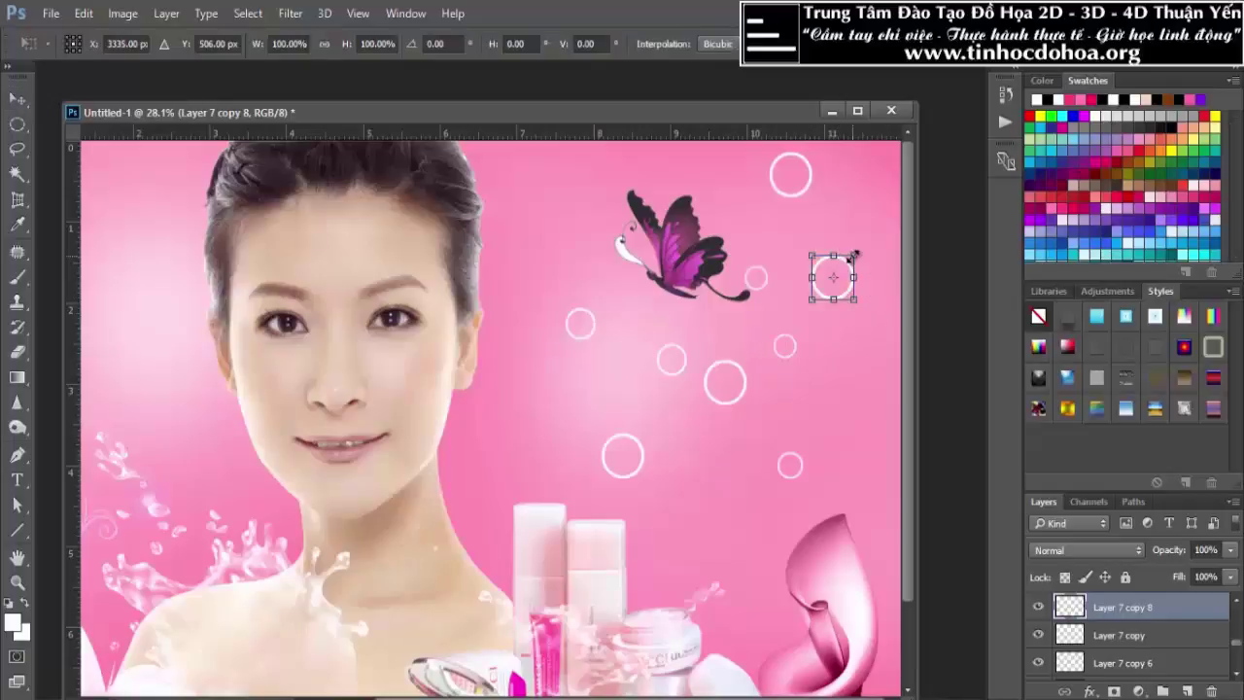
left_click_drag(853, 255, 844, 263)
key("Return")
scroll(1137, 657, "down", 1)
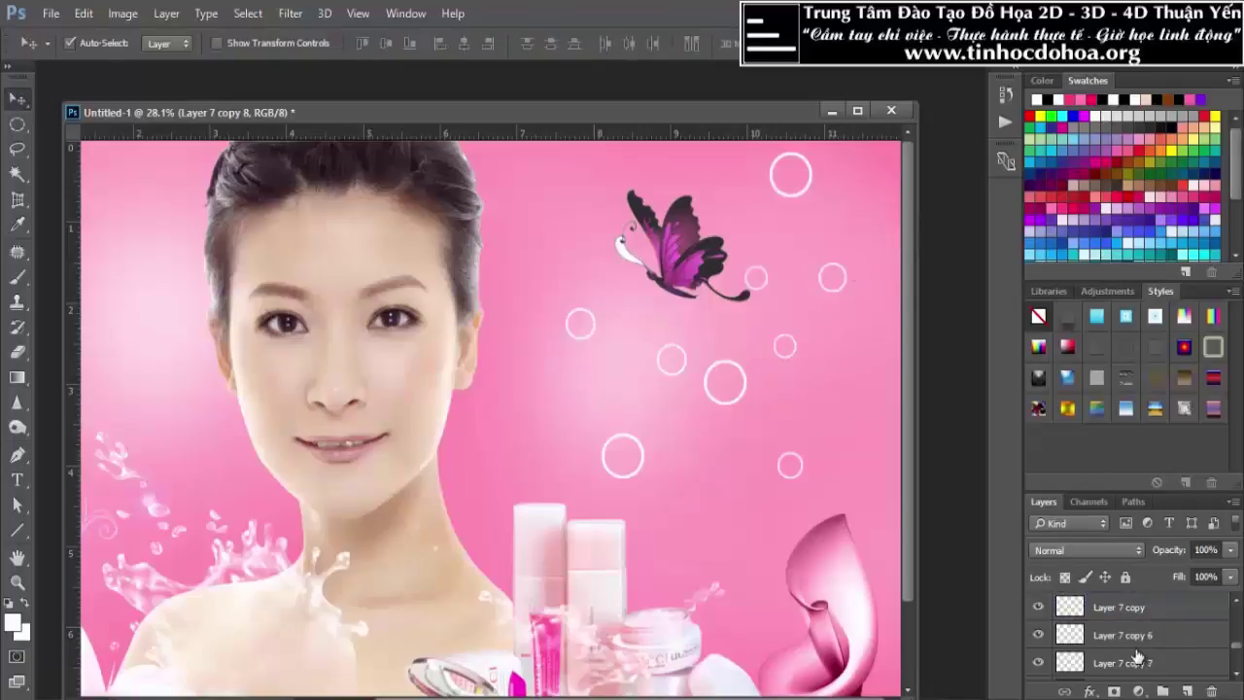
Select several ring layers and alt-drag duplicates of them across the sky
left_click(1117, 639)
scroll(1127, 633, "down", 3)
scroll(1132, 627, "up", 2)
scroll(1135, 630, "up", 2)
left_click(1131, 643, "shift")
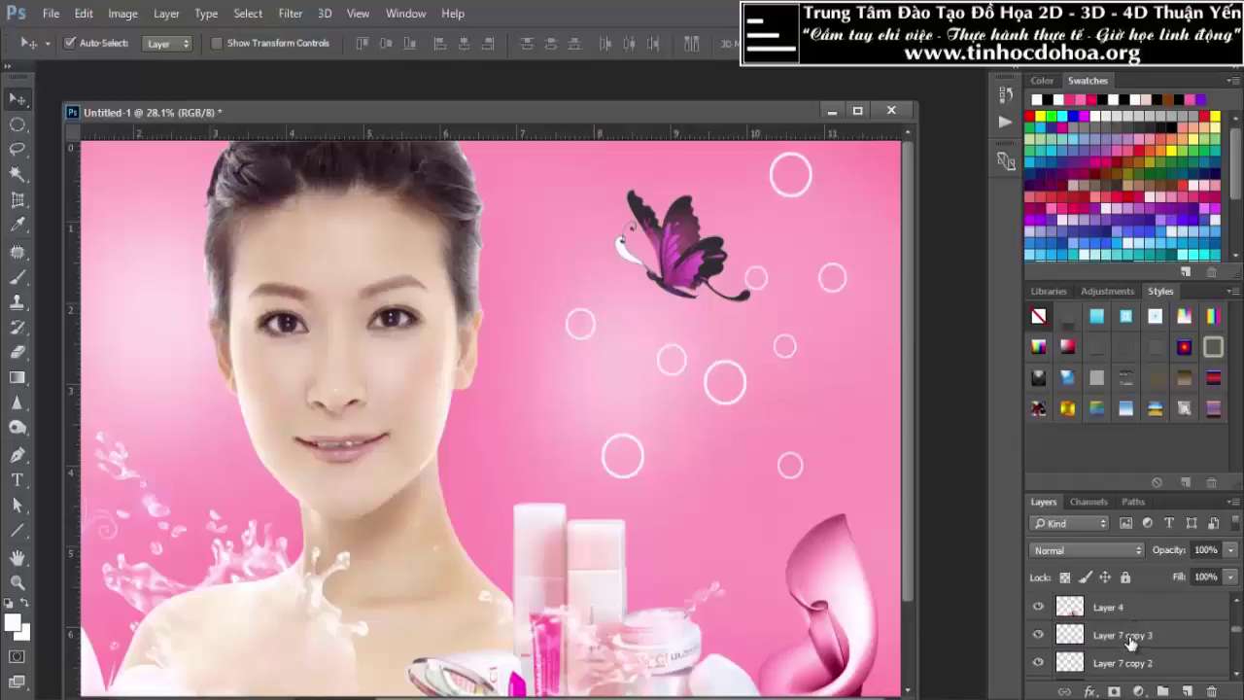
mouse_move(744, 398)
left_mouse_down()
mouse_move(618, 372)
mouse_move(605, 306)
left_mouse_up()
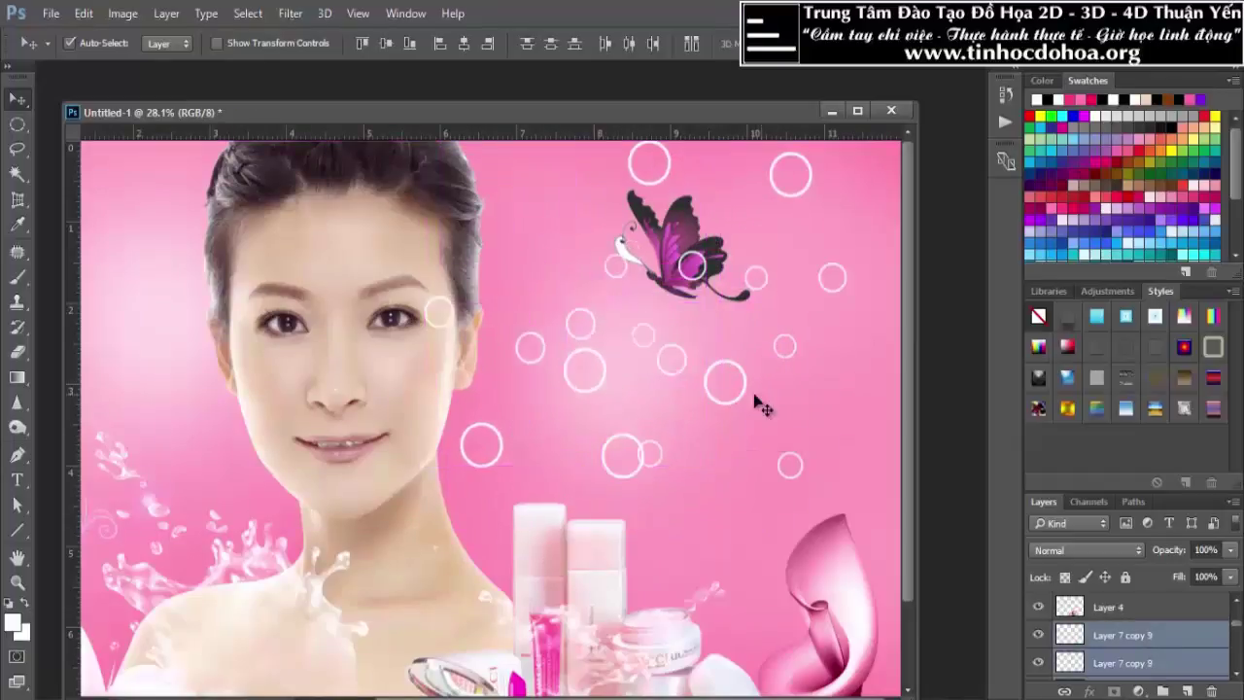
Move the butterfly layer up and to the left
left_click(685, 241)
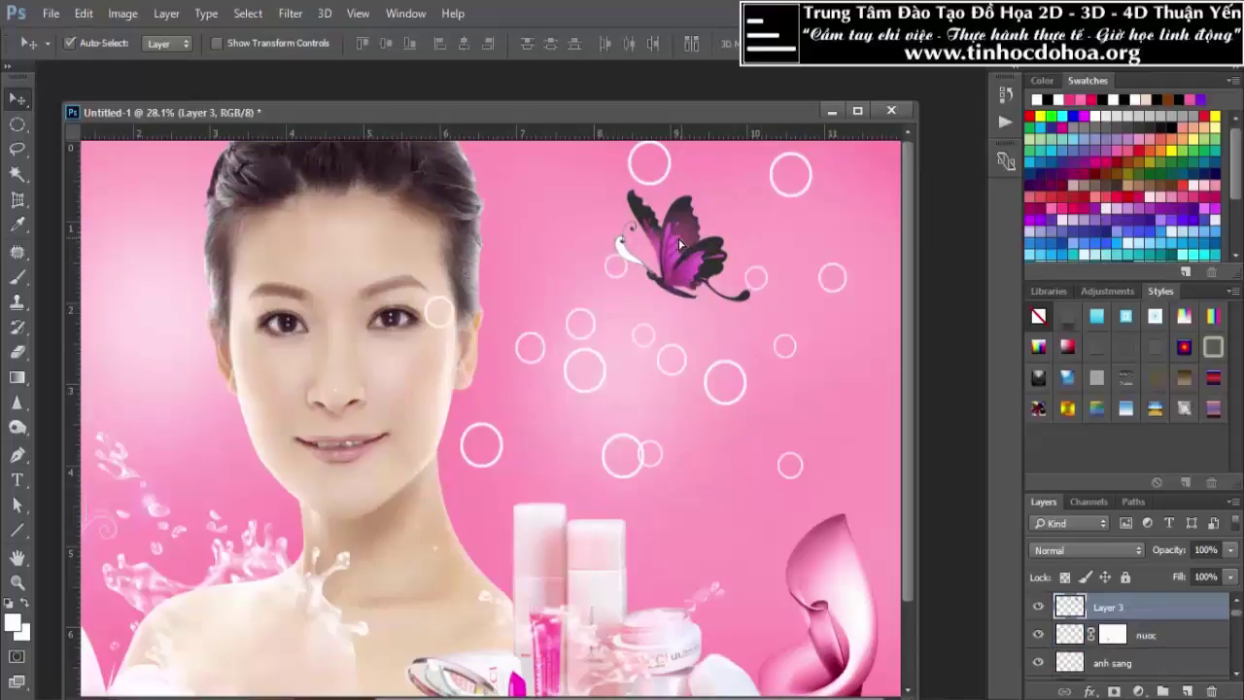
left_click_drag(680, 244, 580, 214)
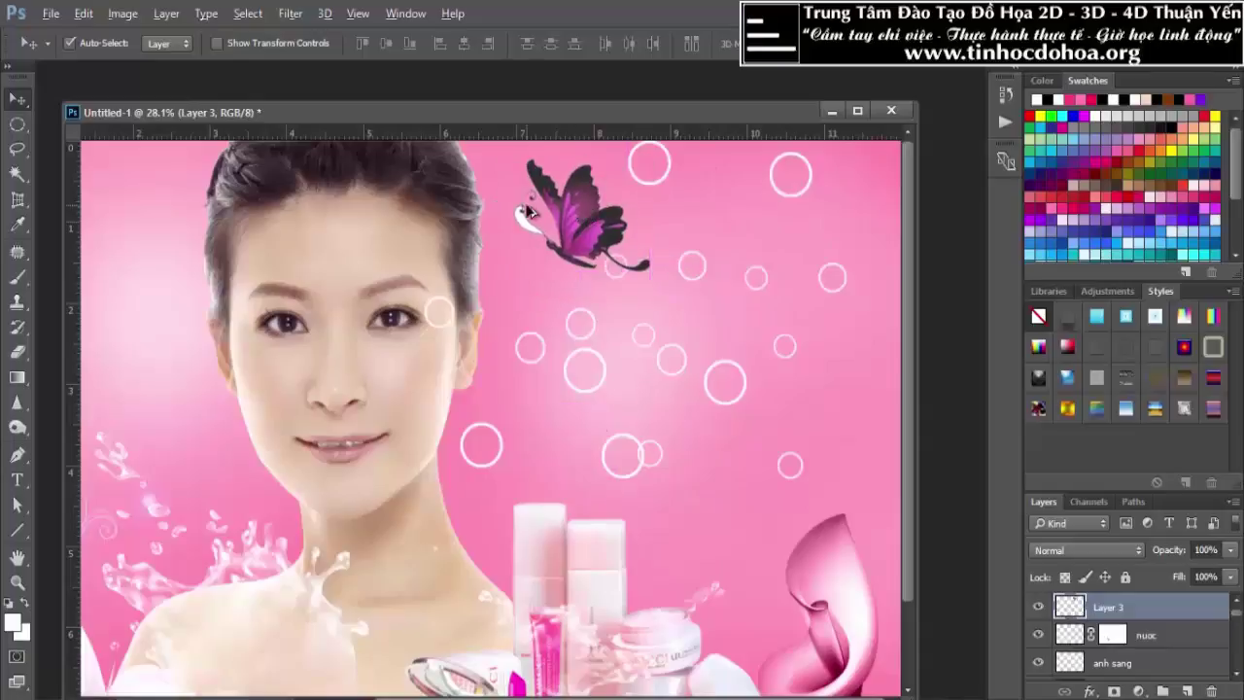
scroll(530, 211, "up", 3)
scroll(530, 211, "up", 2)
scroll(529, 212, "up", 2)
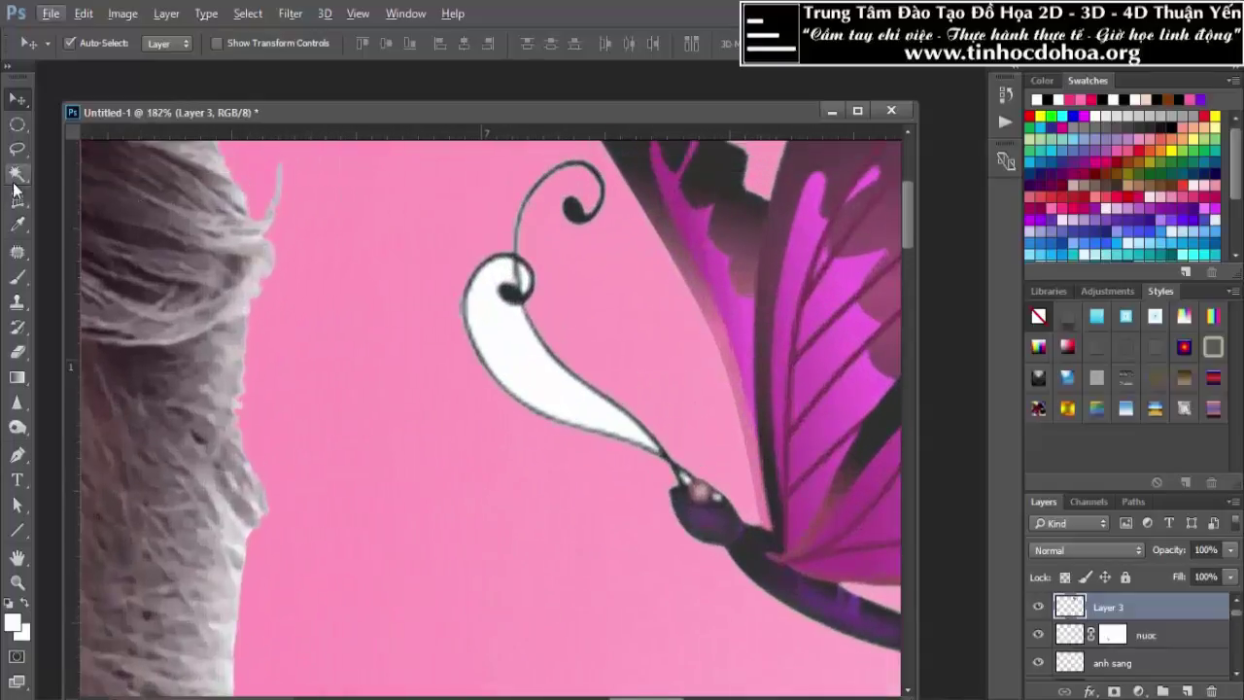
Magic Wand the white teardrop on the butterfly's antenna, delete it and make it black
left_click(17, 173)
left_click(533, 370)
key("Delete")
key("ctrl+d")
scroll(403, 244, "down", 1)
scroll(486, 224, "up", 2)
scroll(453, 300, "up", 2)
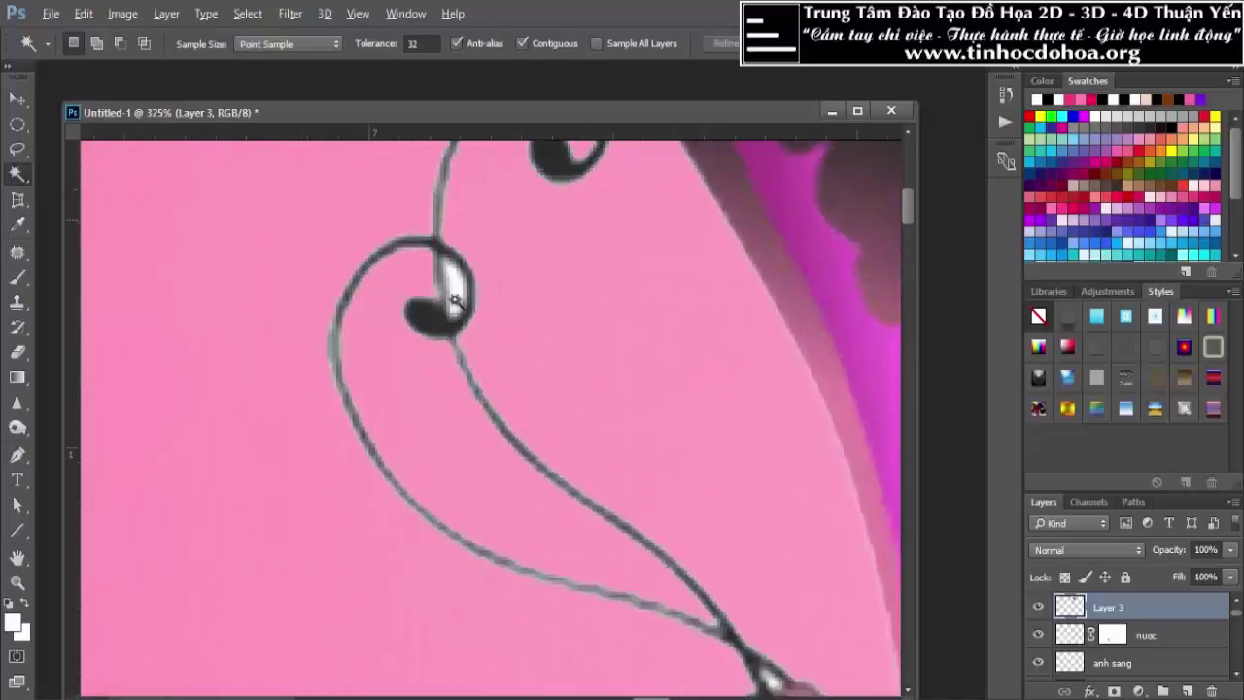
scroll(453, 299, "up", 2)
key("ctrl+z")
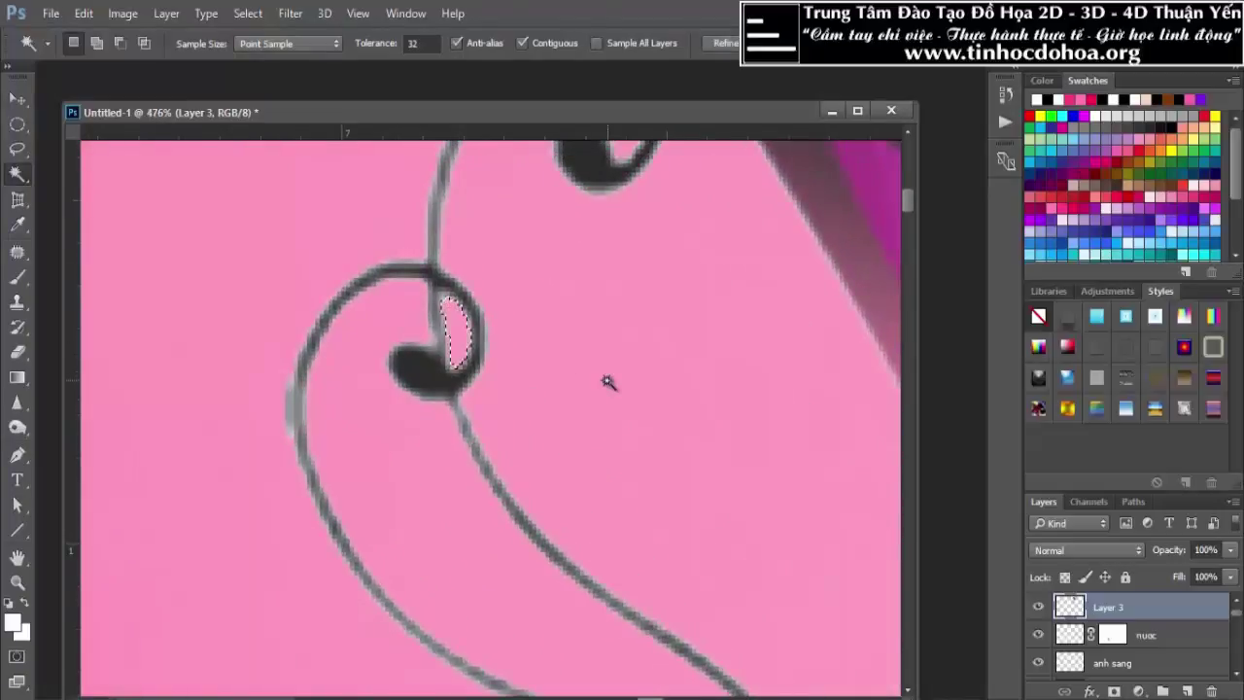
scroll(609, 302, "down", 2)
scroll(496, 361, "down", 2)
scroll(457, 269, "down", 2)
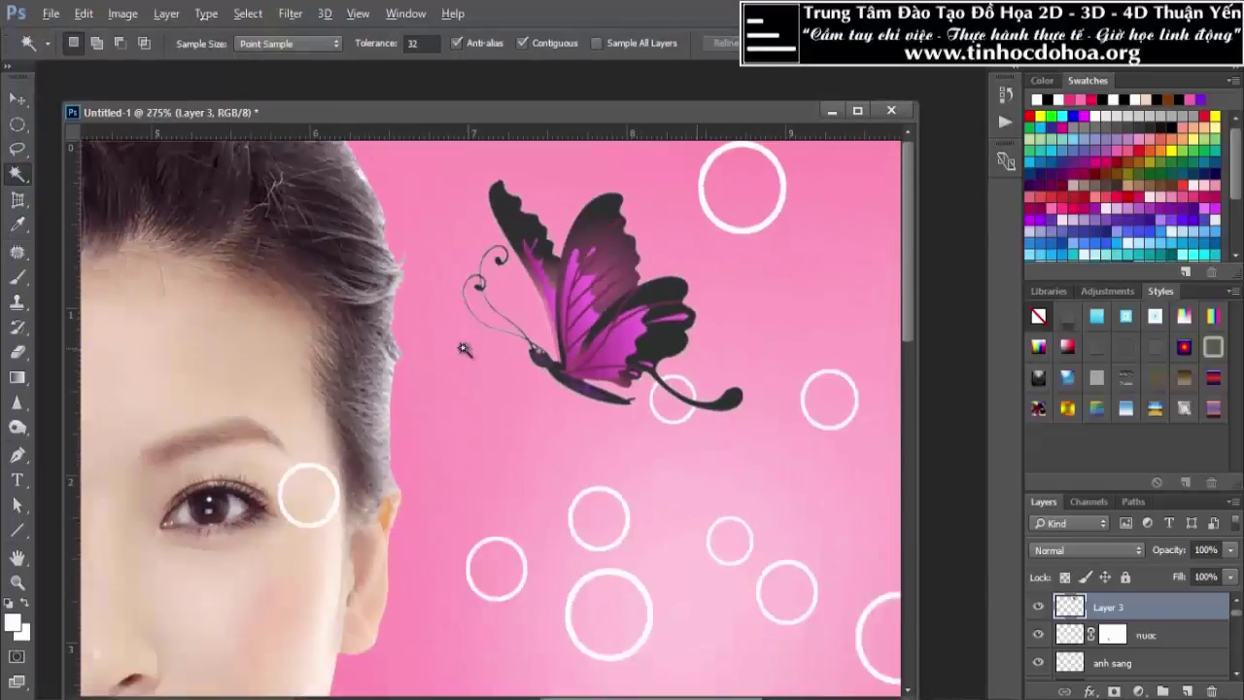
scroll(297, 203, "down", 1)
scroll(194, 165, "down", 1)
Shift the portrait slightly right and nudge the small bubble near the eye right
left_click(18, 98)
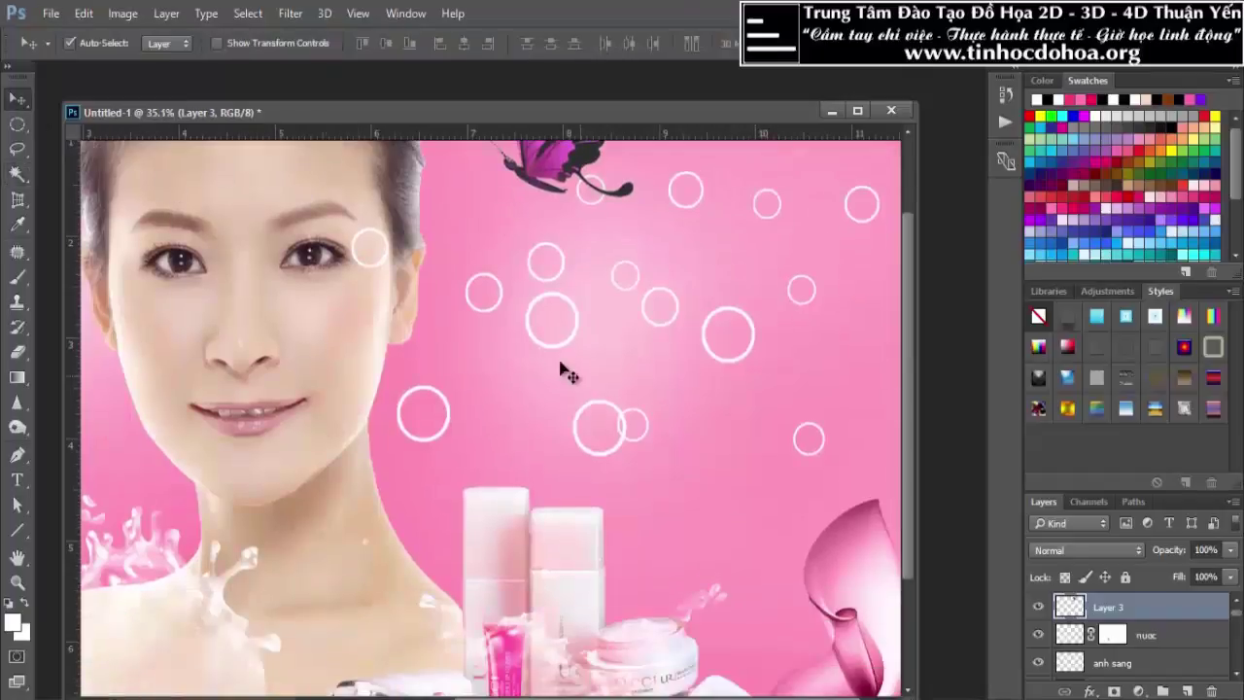
mouse_move(489, 279)
left_mouse_down()
mouse_move(615, 307)
mouse_move(427, 257)
mouse_move(708, 494)
left_mouse_up()
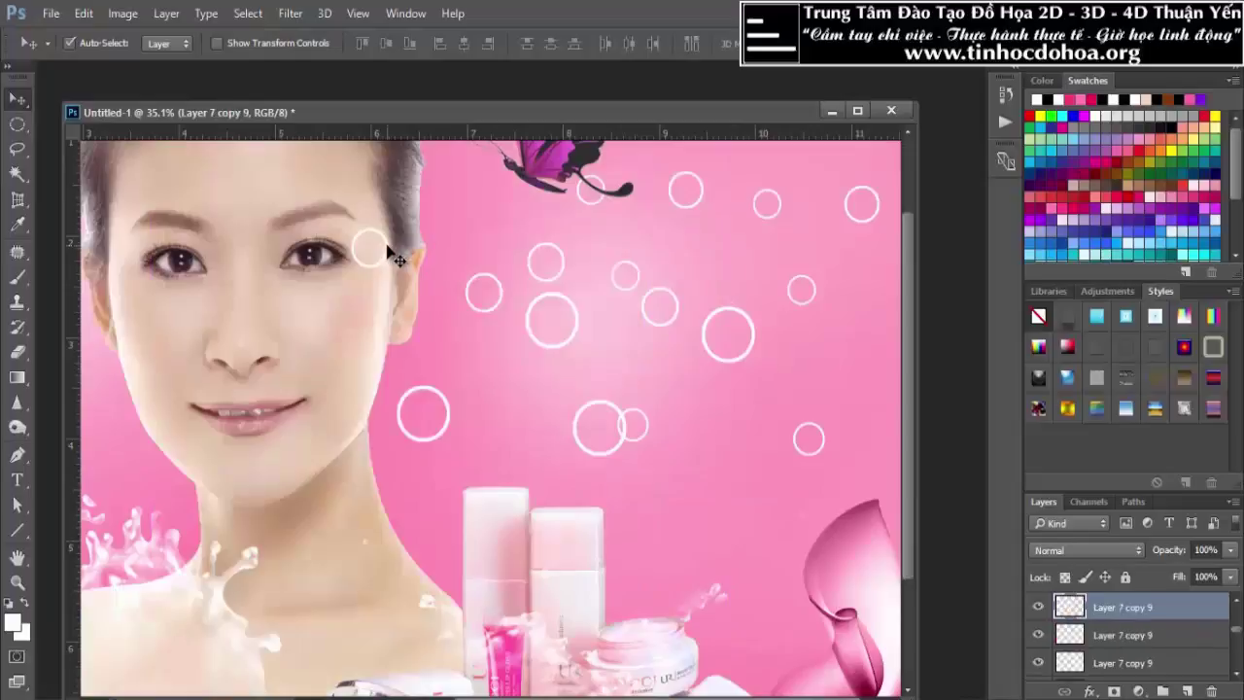
left_click_drag(653, 431, 720, 430)
scroll(680, 388, "down", 3)
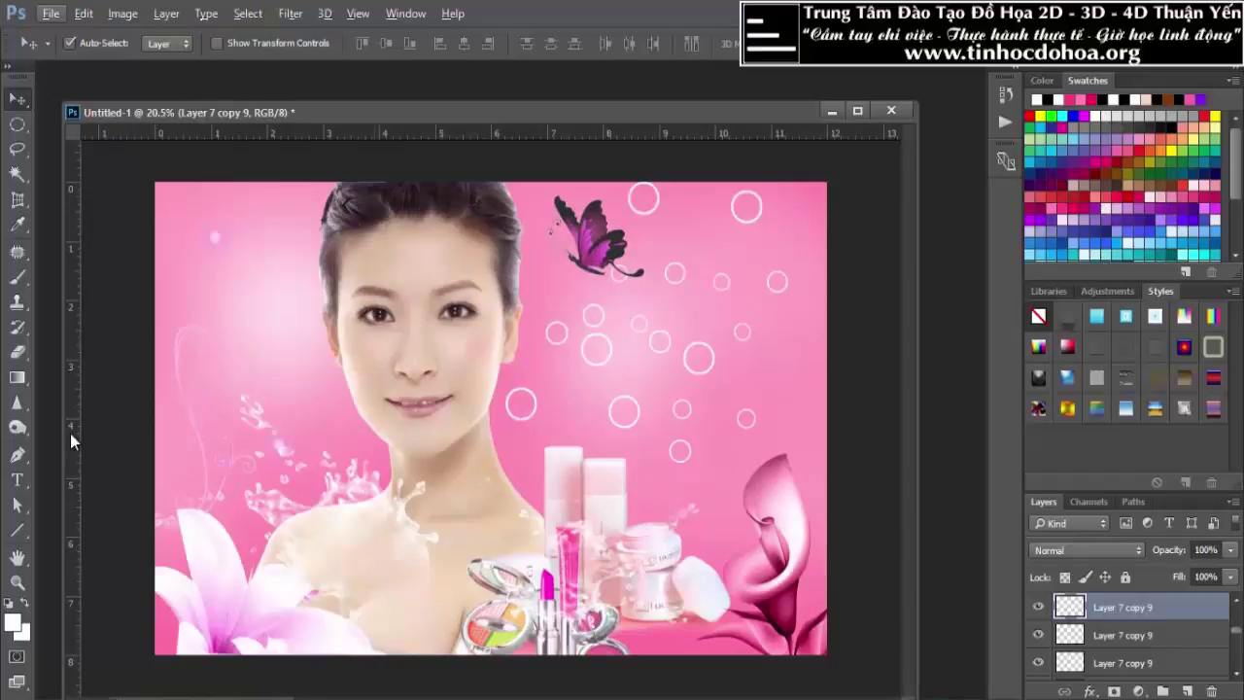
Add a new text layer near the butterfly reading 'URCCI' in capitals
left_click(16, 479)
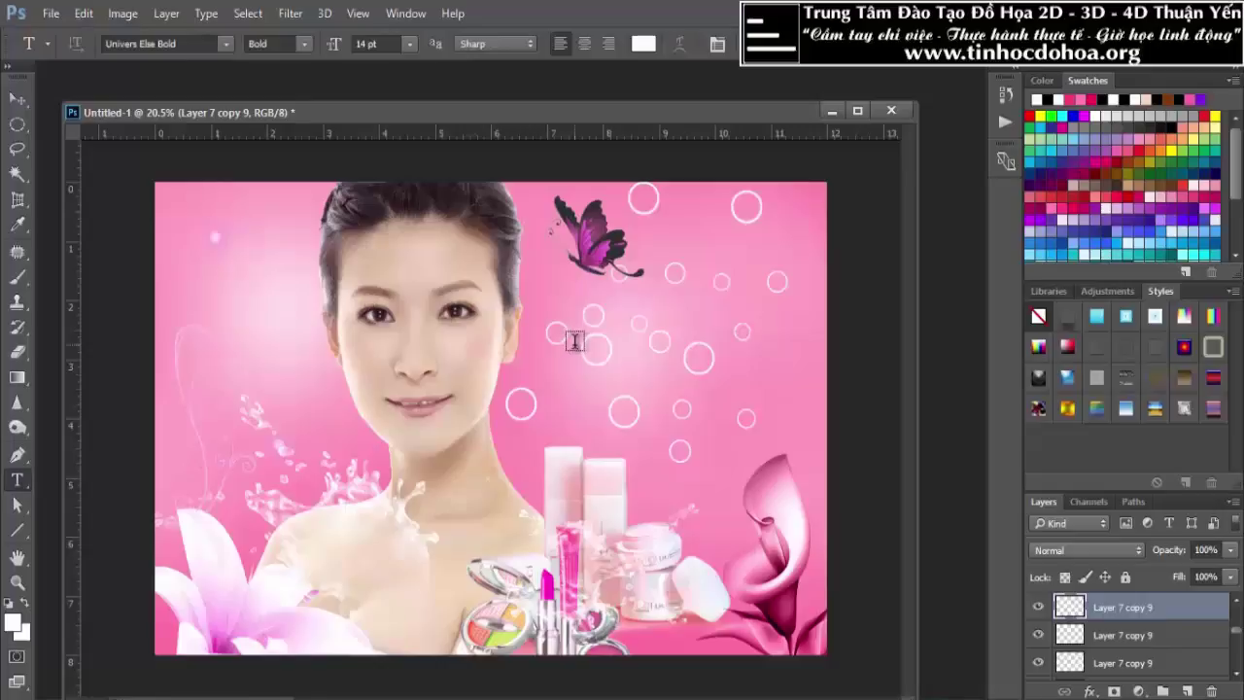
left_click(658, 242)
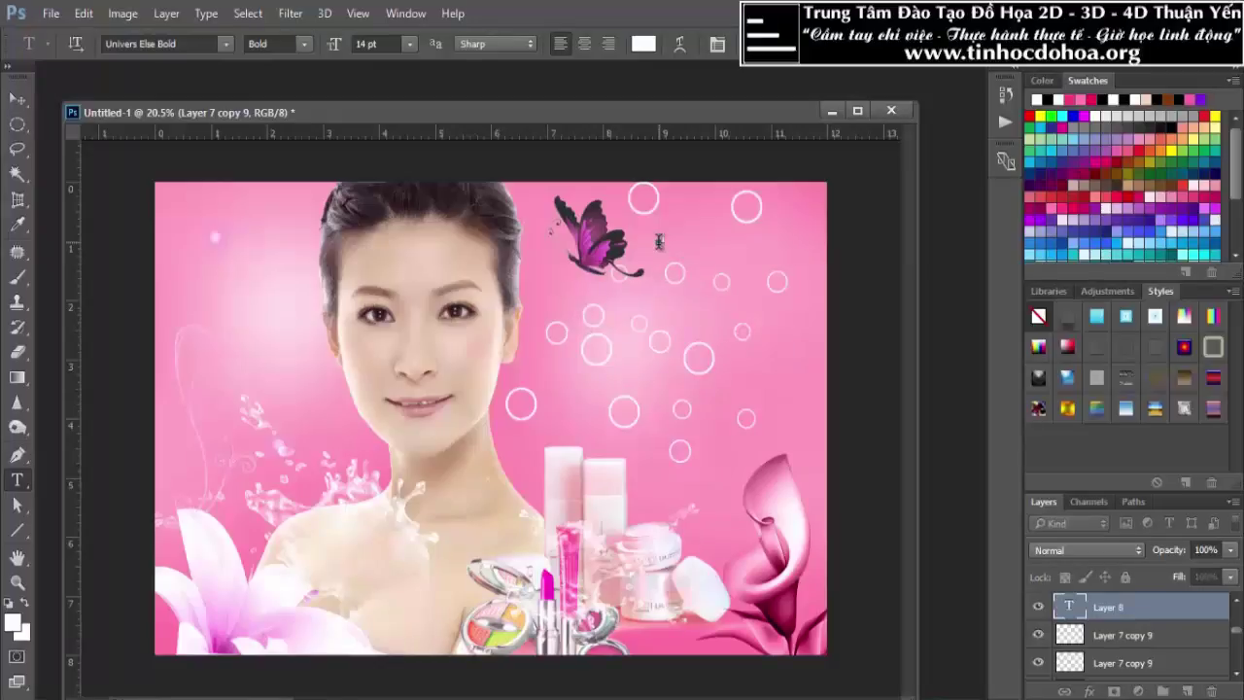
scroll(709, 244, "up", 3)
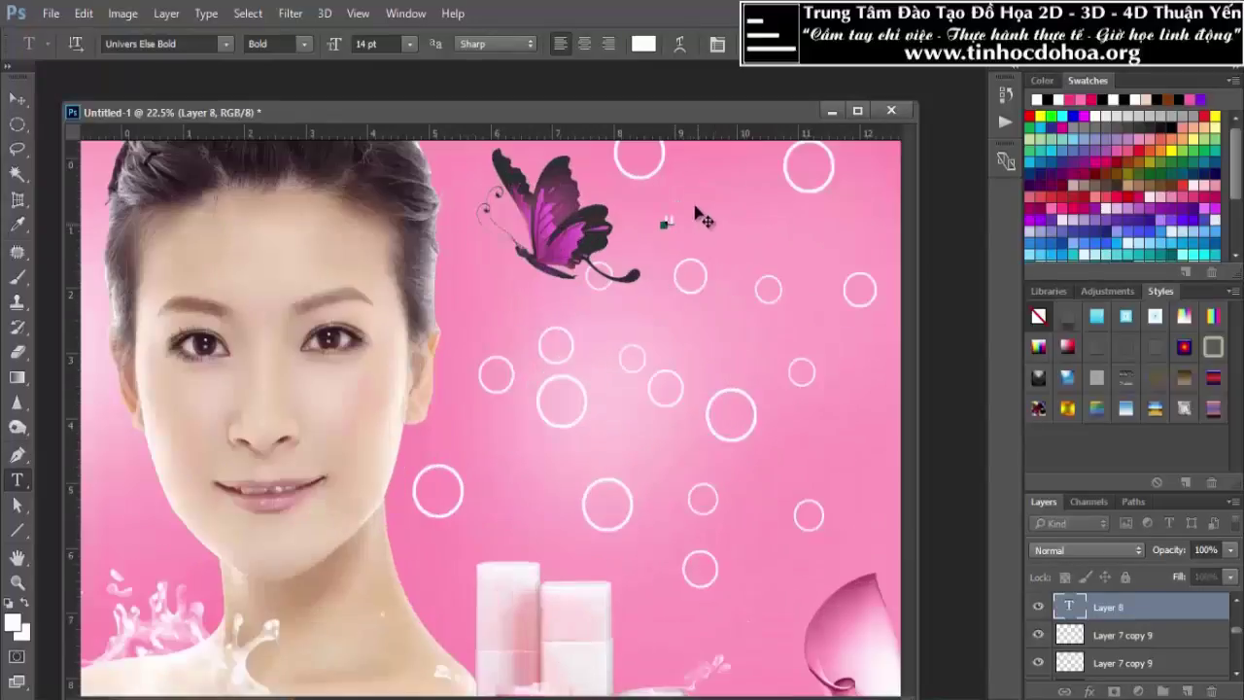
scroll(700, 238, "up", 3)
scroll(694, 228, "up", 2)
scroll(689, 234, "up", 2)
key("Caps_Lock")
type("URR")
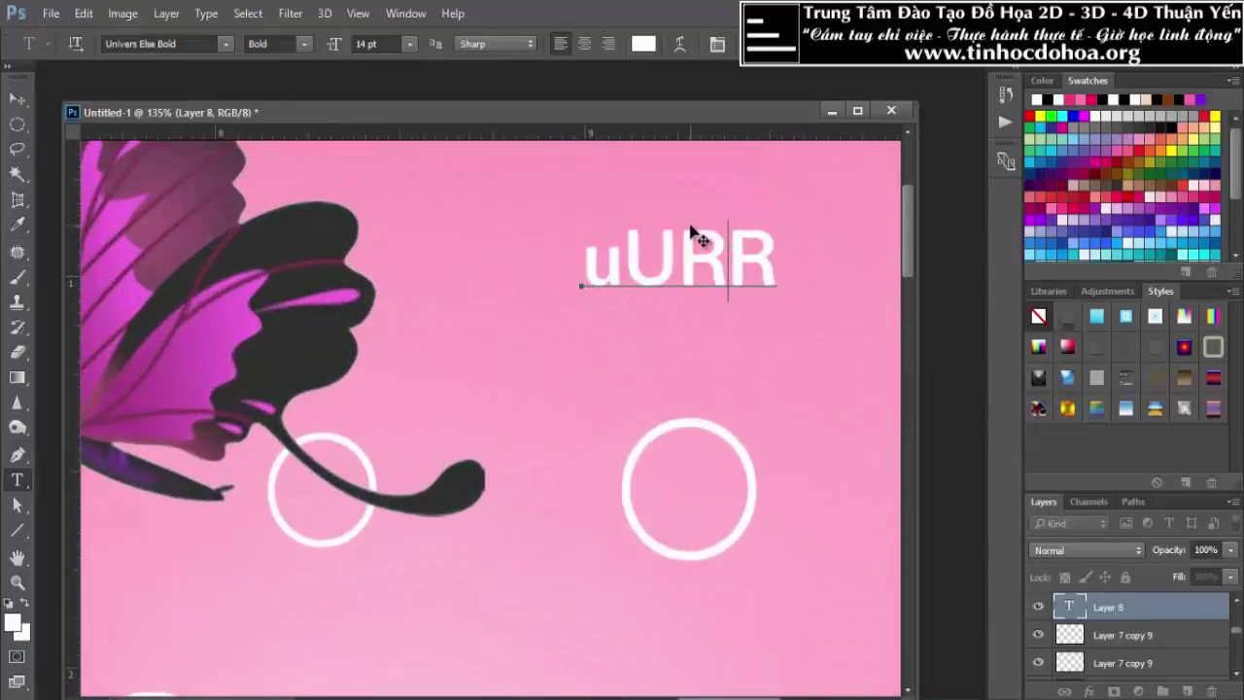
key("BackSpace")
key("BackSpace")
key("BackSpace")
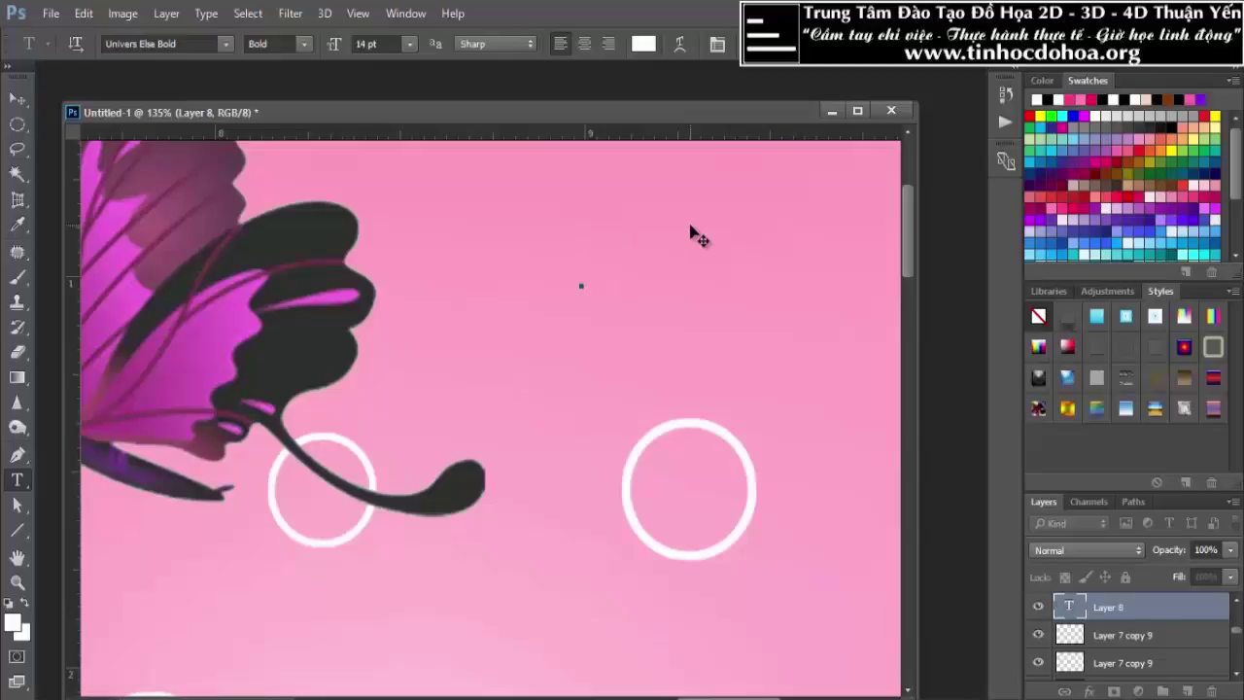
type("URCC")
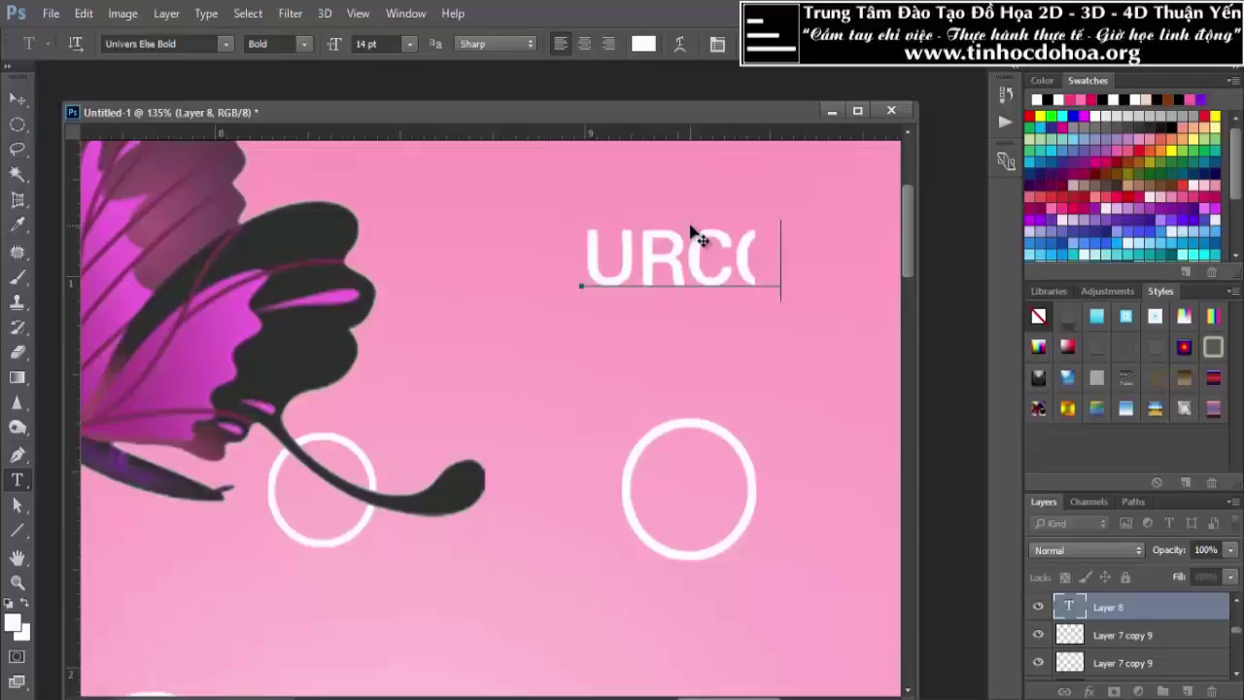
type("I")
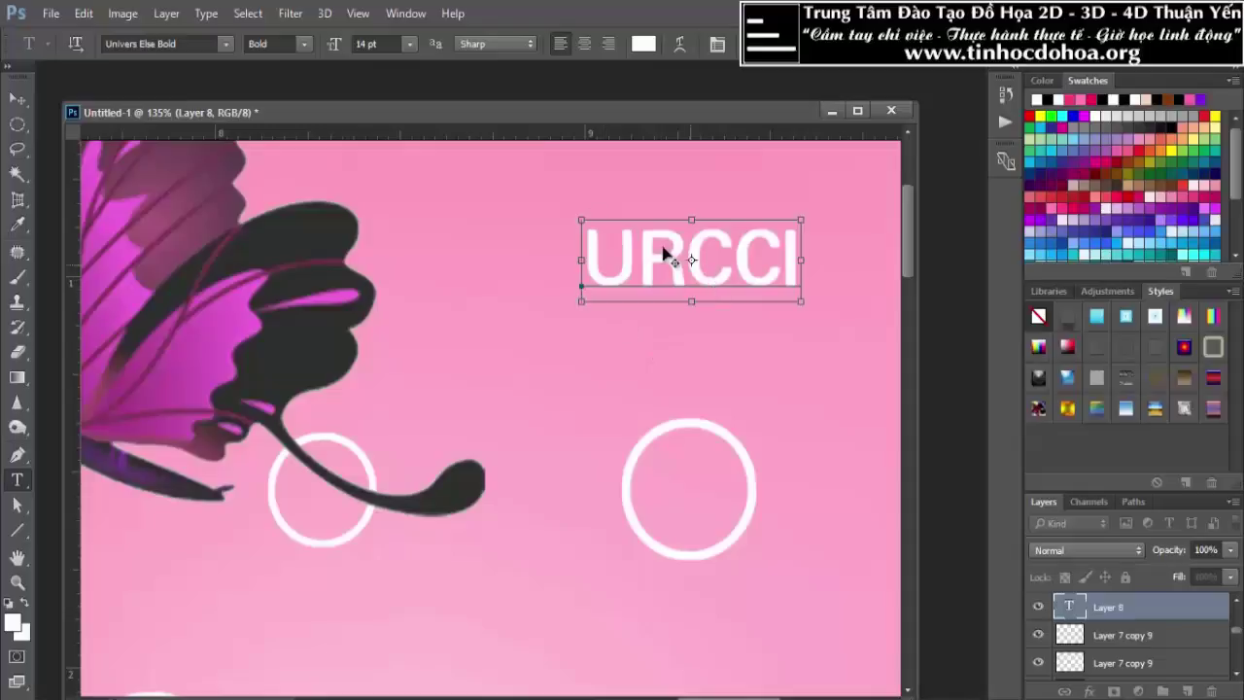
Set the URCCI text's font to UVN Gia Dinh Regular and commit it
key("ctrl+a")
left_click(223, 44)
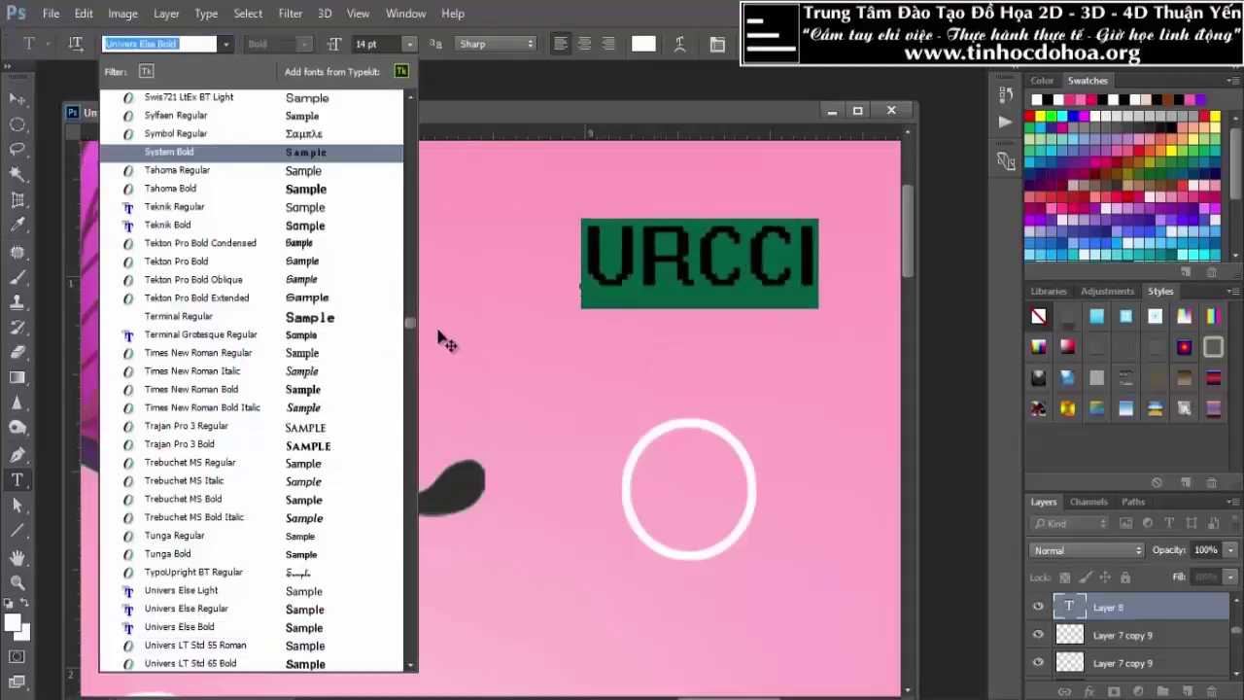
left_click_drag(409, 327, 412, 381)
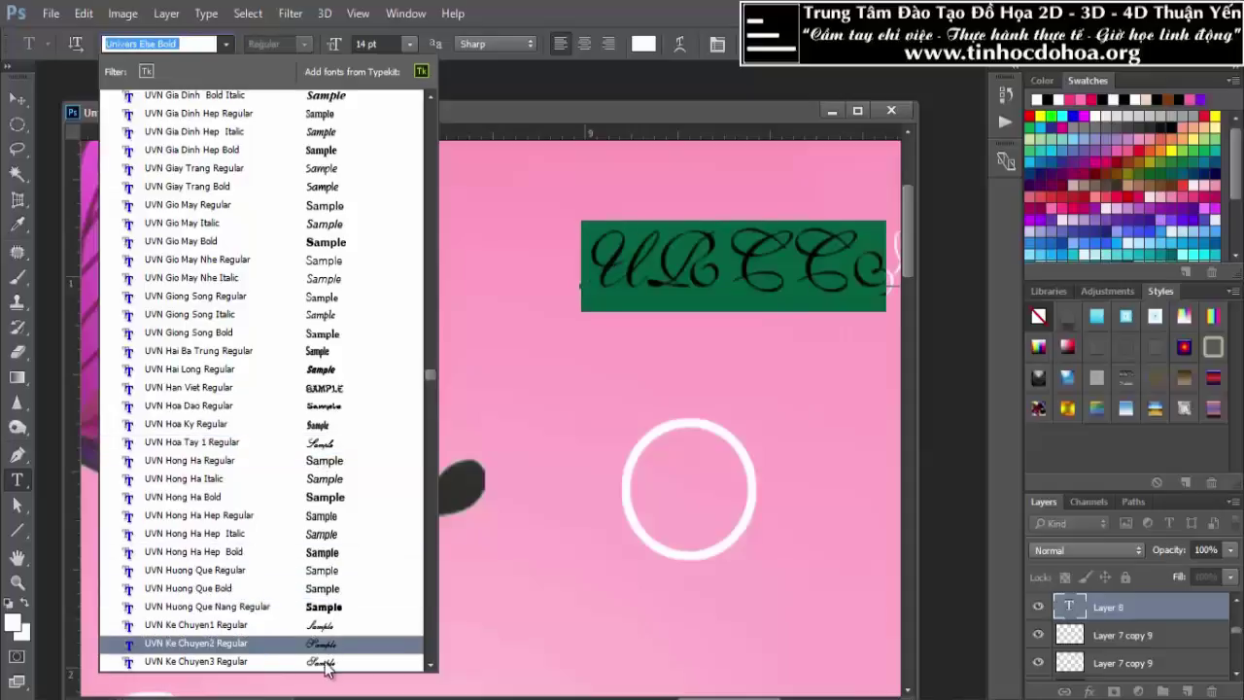
scroll(330, 296, "up", 3)
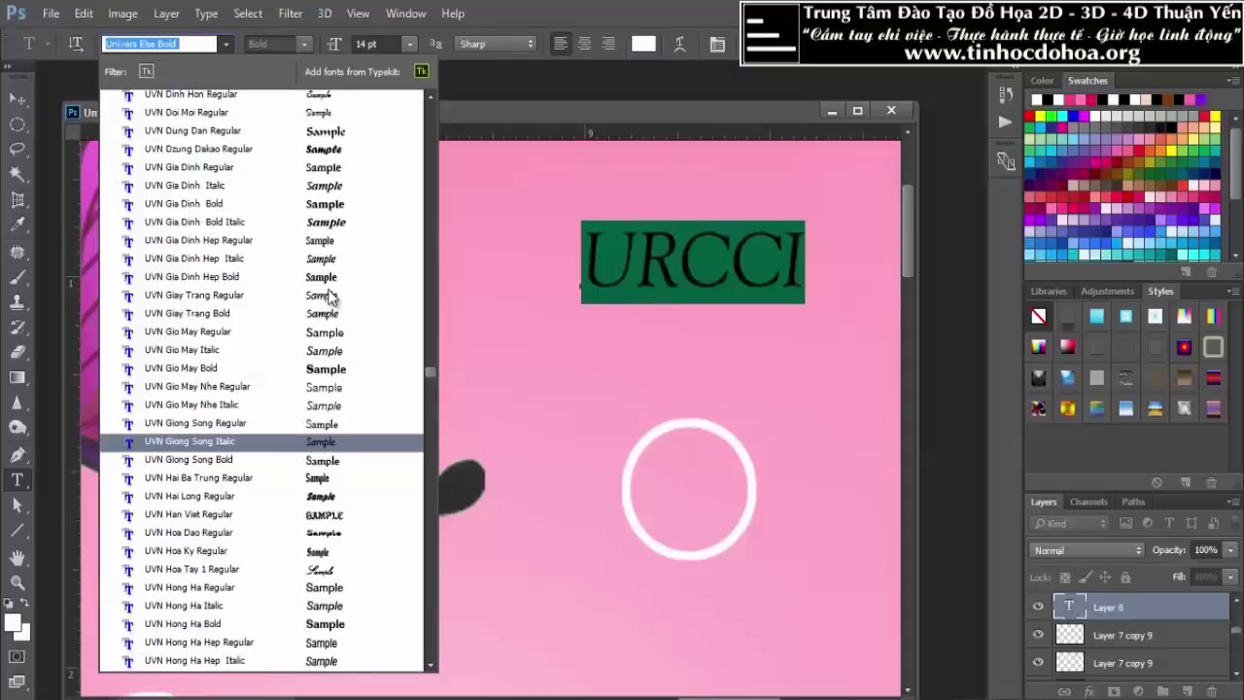
left_click(320, 173)
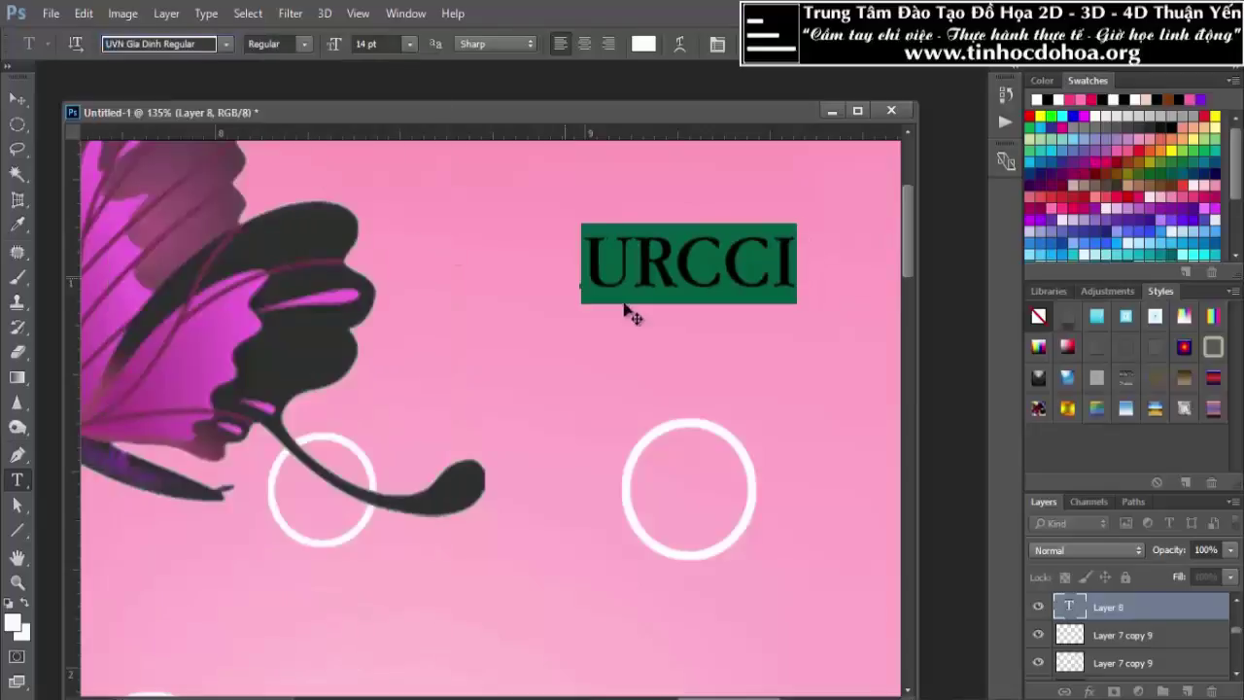
left_click(19, 99)
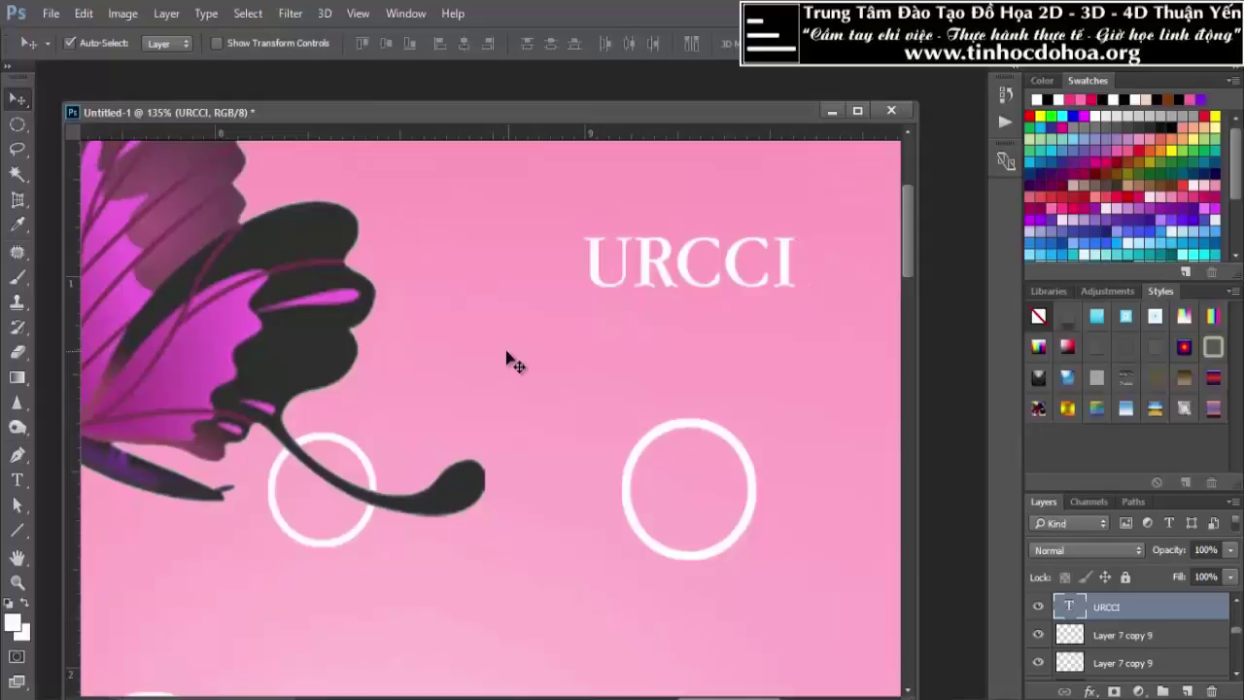
Add a new lowercase text layer reading 'exclusive' below the URCCI title
left_click(17, 479)
left_click(423, 392)
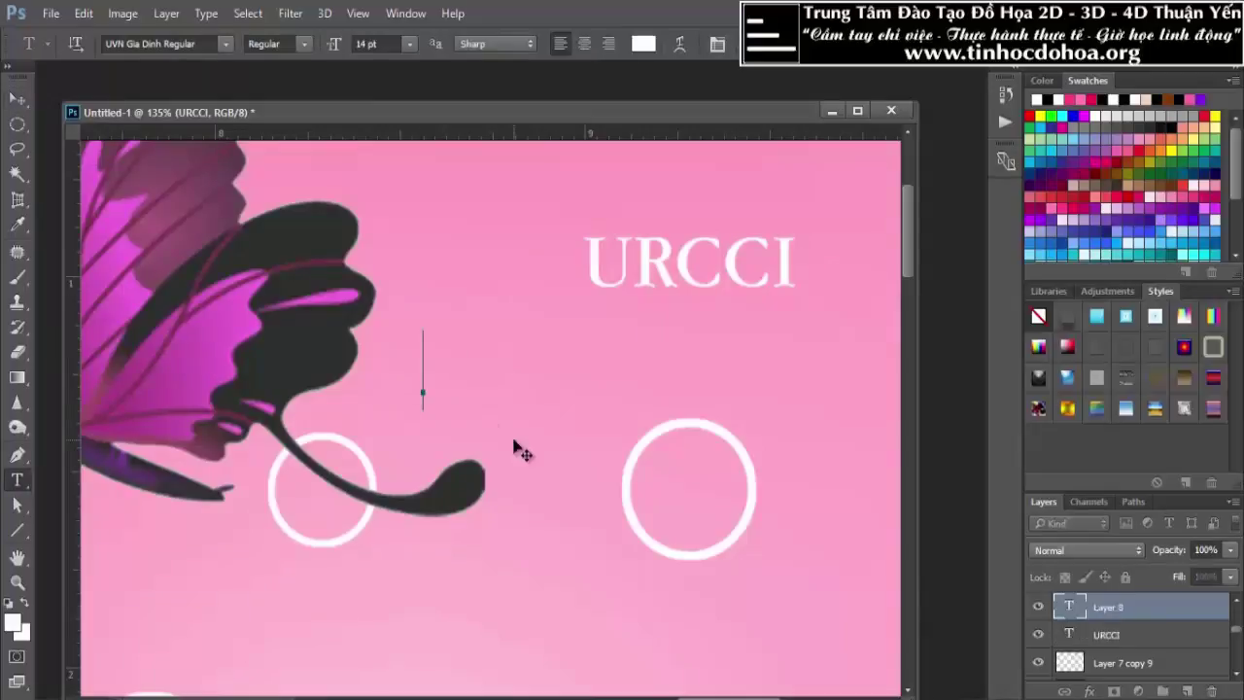
key("Caps_Lock")
type("exx")
key("BackSpace")
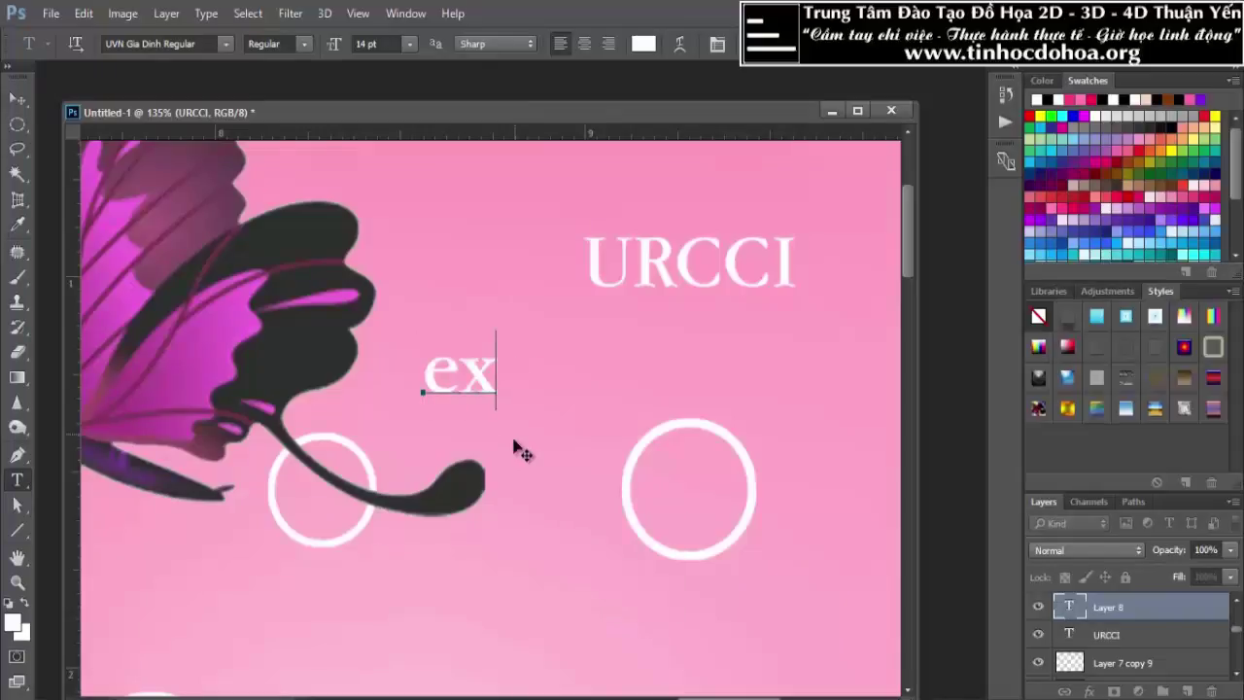
type("lusi")
type("ve")
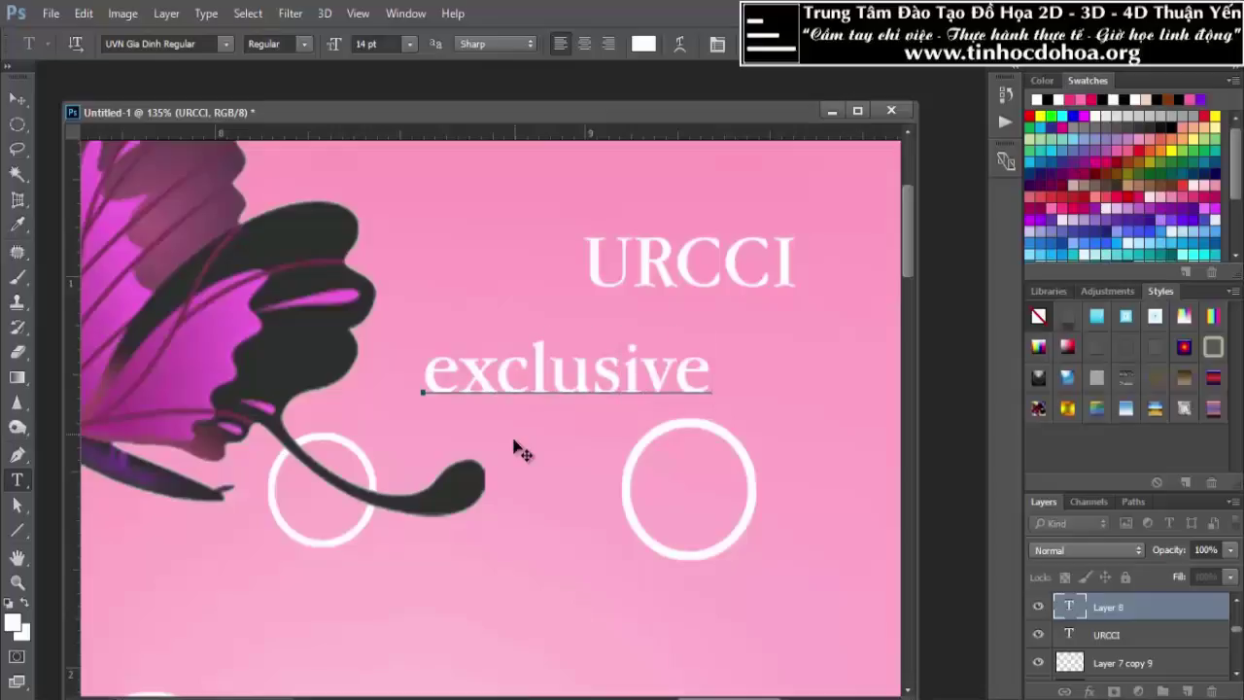
left_click(20, 96)
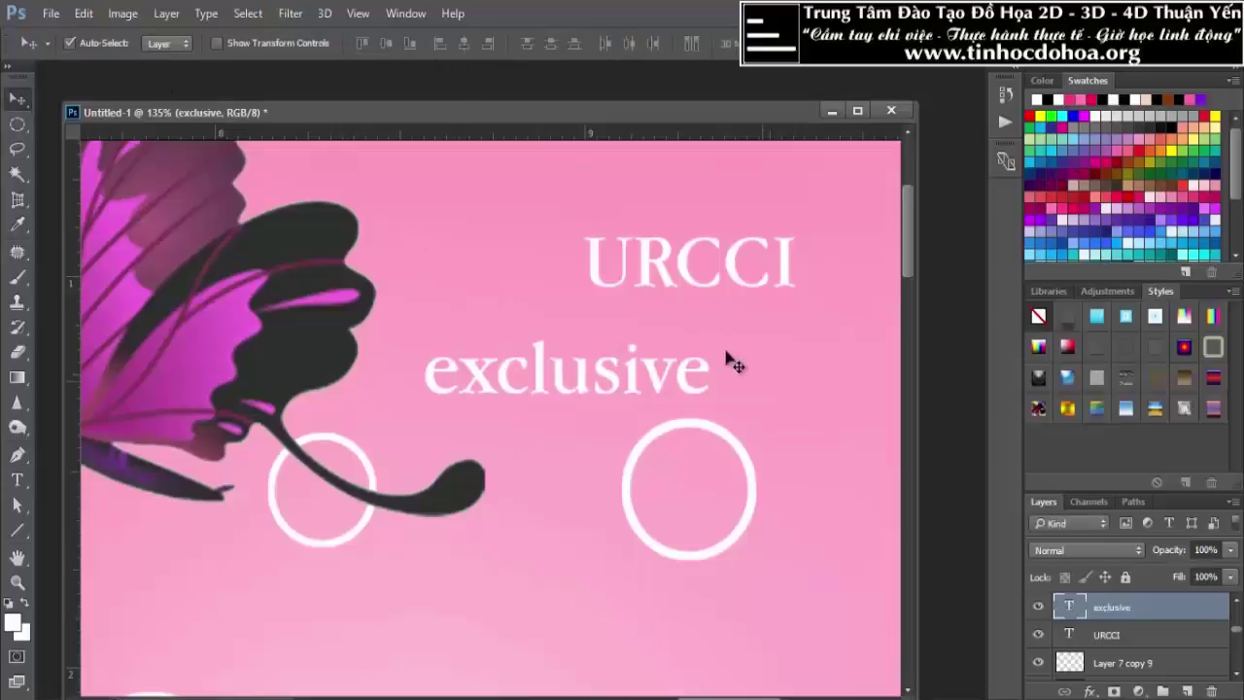
Shrink the 'exclusive' text to 6 pt and move it just under URCCI
double_click(1070, 607)
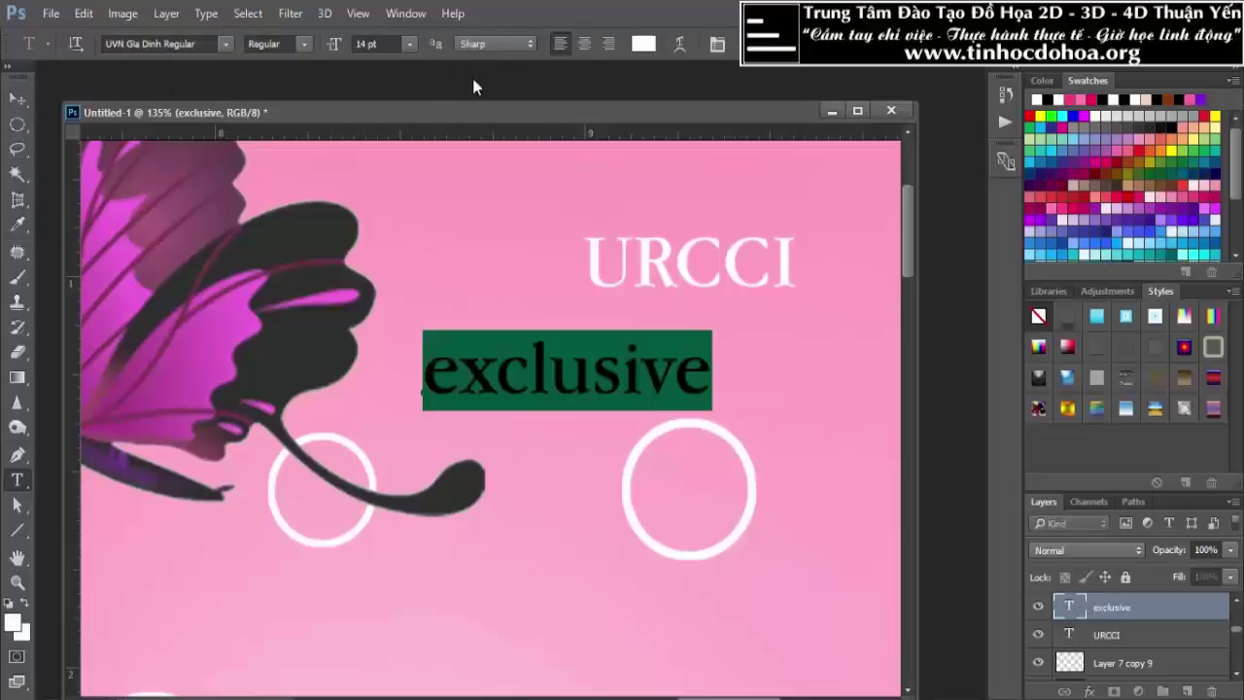
left_click(410, 44)
left_click(390, 94)
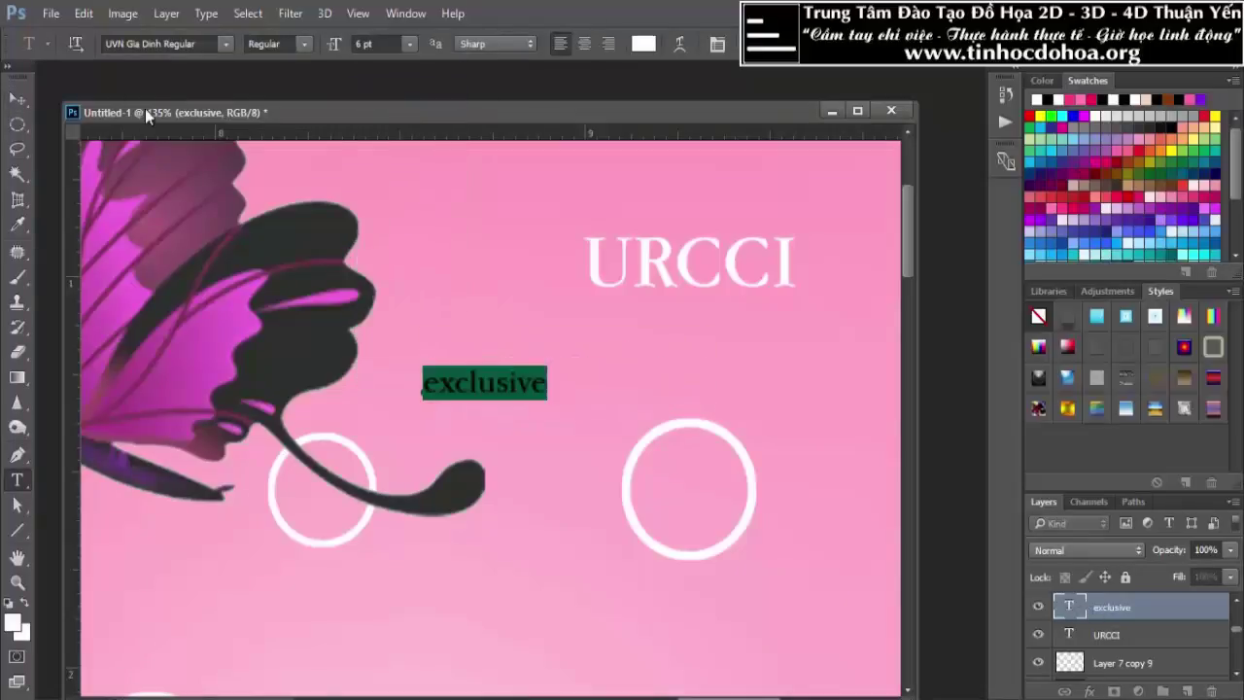
left_click(32, 95)
mouse_move(540, 385)
left_mouse_down()
mouse_move(737, 351)
mouse_move(769, 313)
left_mouse_up()
left_click(791, 269)
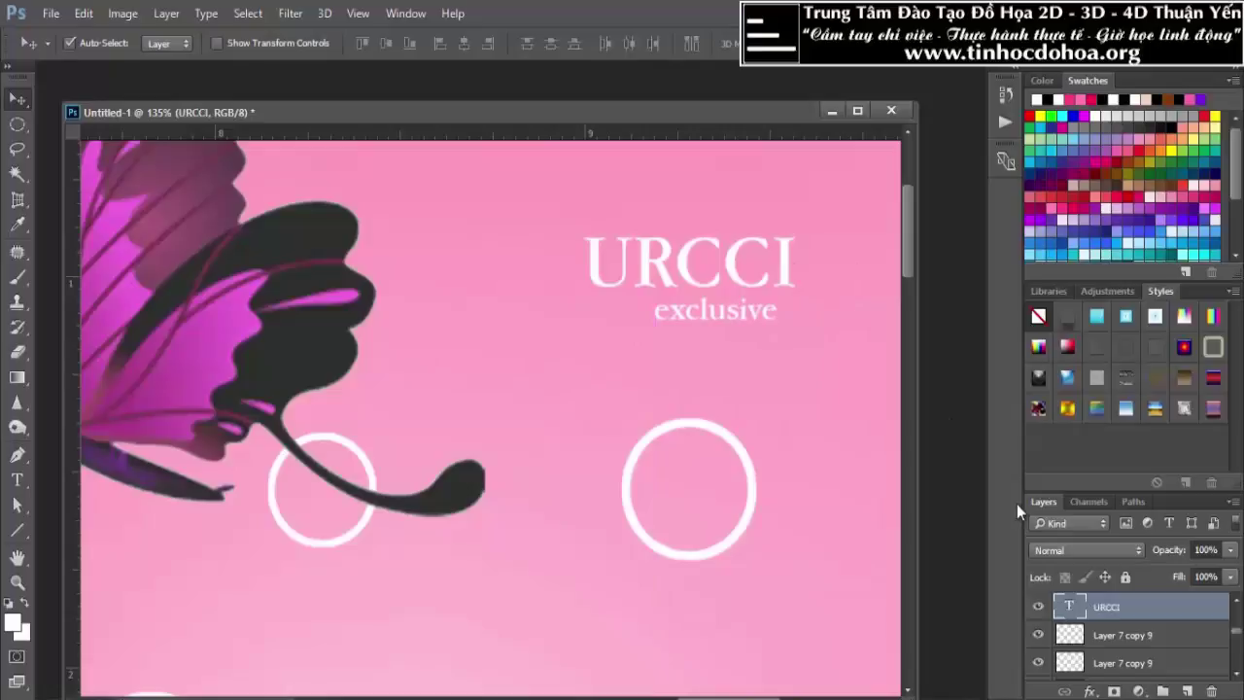
Change the URCCI title's text colour to bright magenta
double_click(1069, 606)
left_click(642, 45)
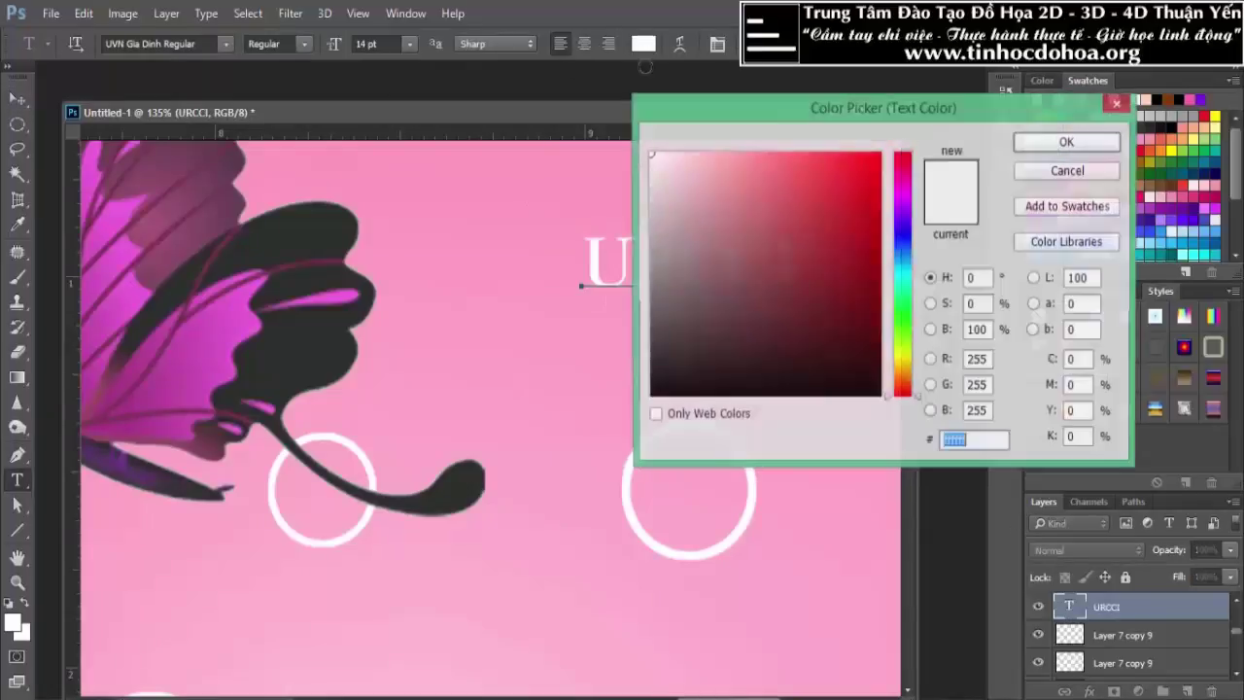
left_click_drag(901, 192, 880, 153)
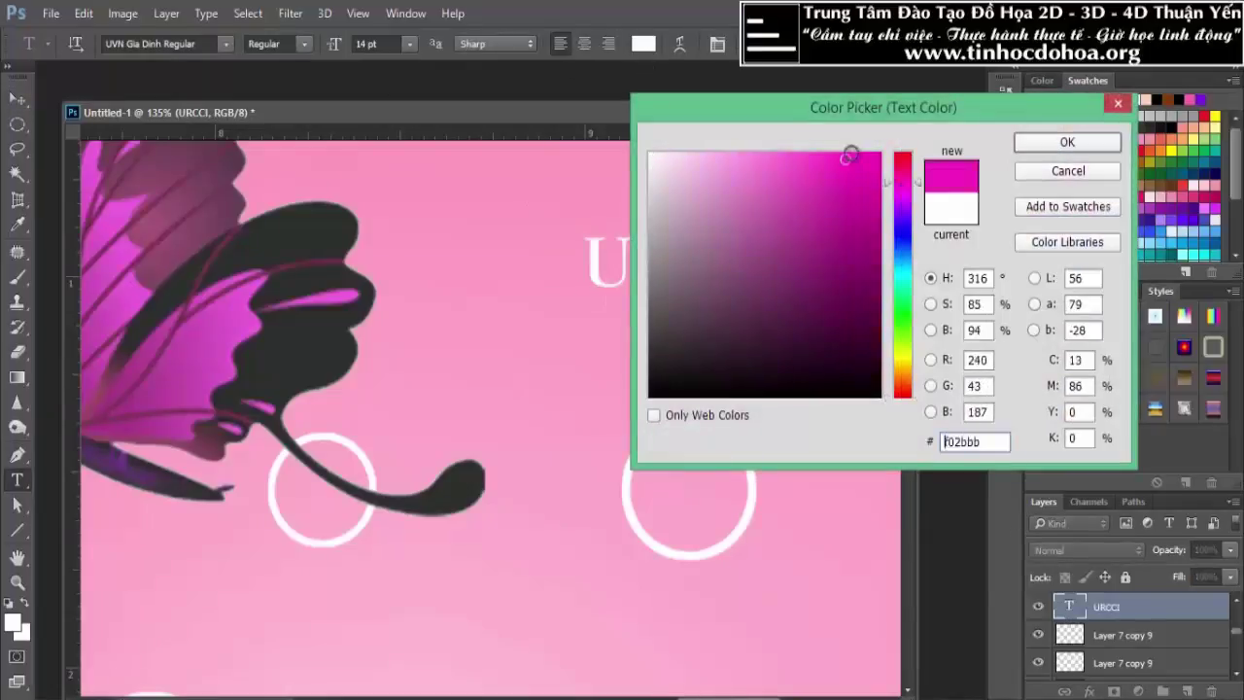
left_click(1046, 142)
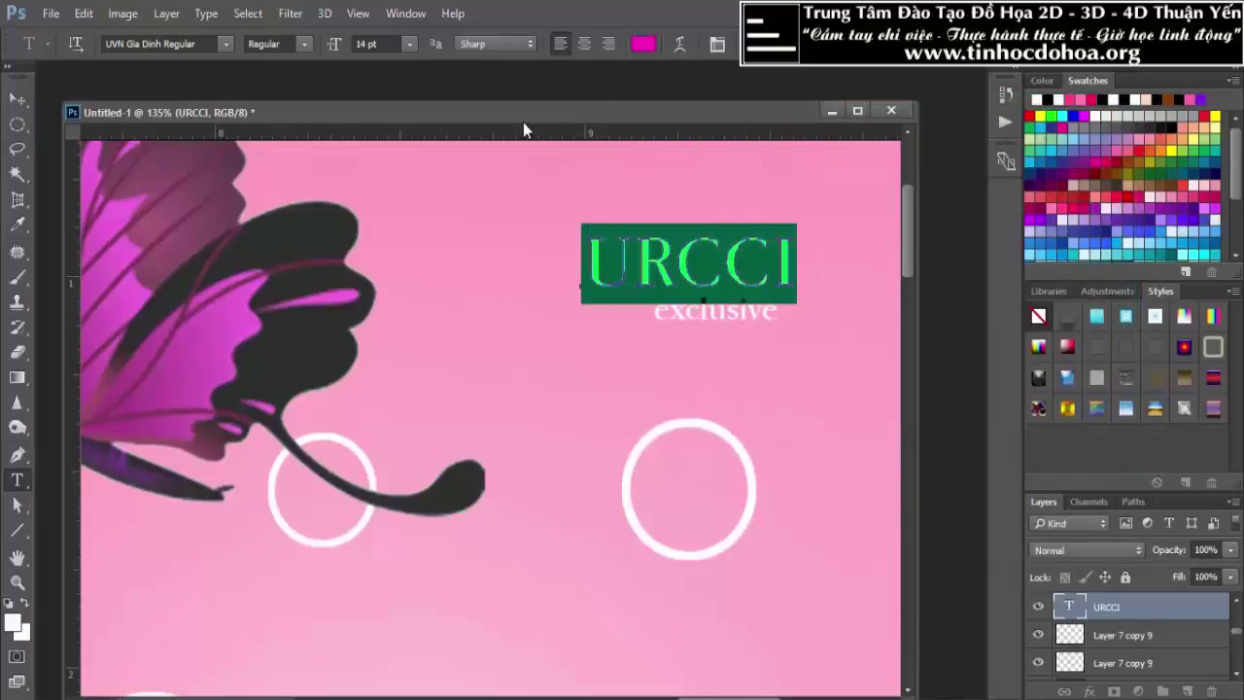
left_click(16, 102)
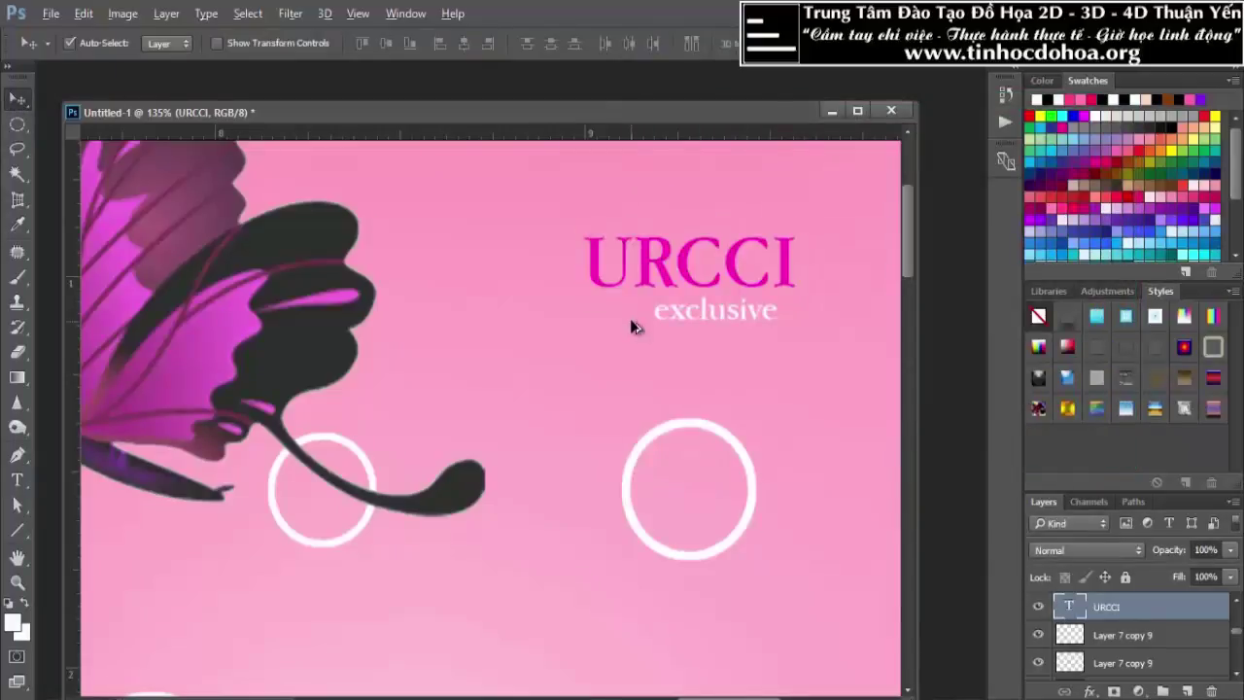
scroll(669, 345, "down", 5)
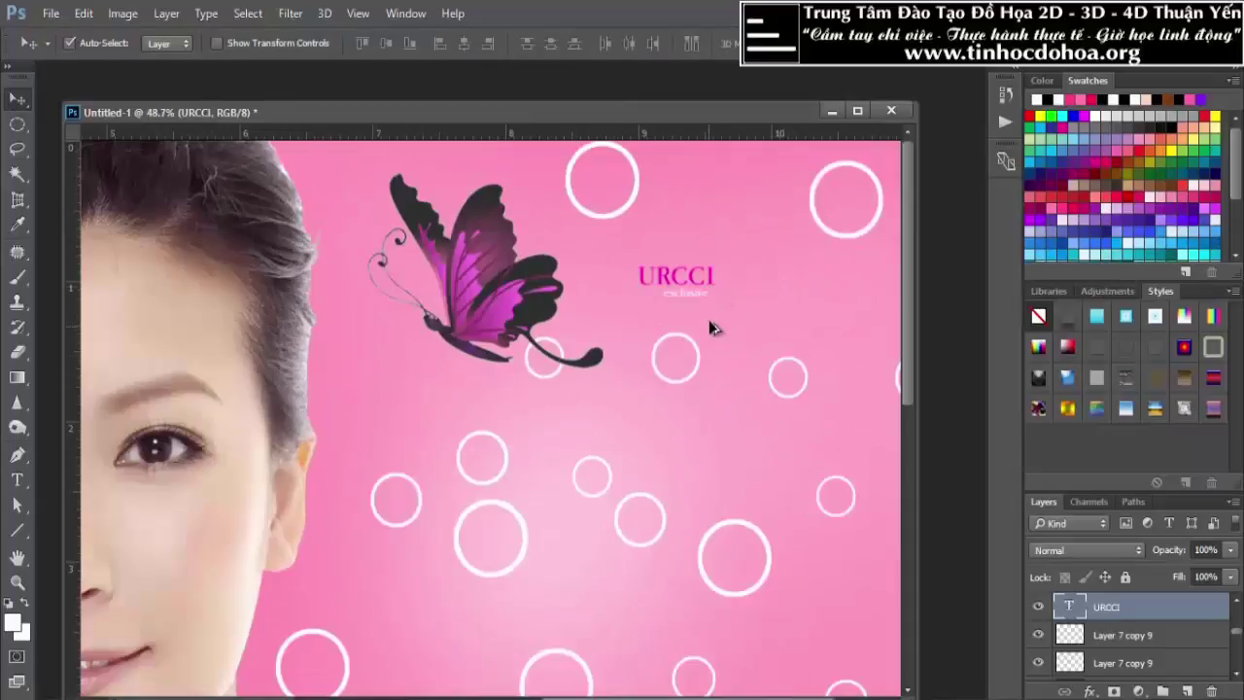
scroll(711, 327, "down", 2)
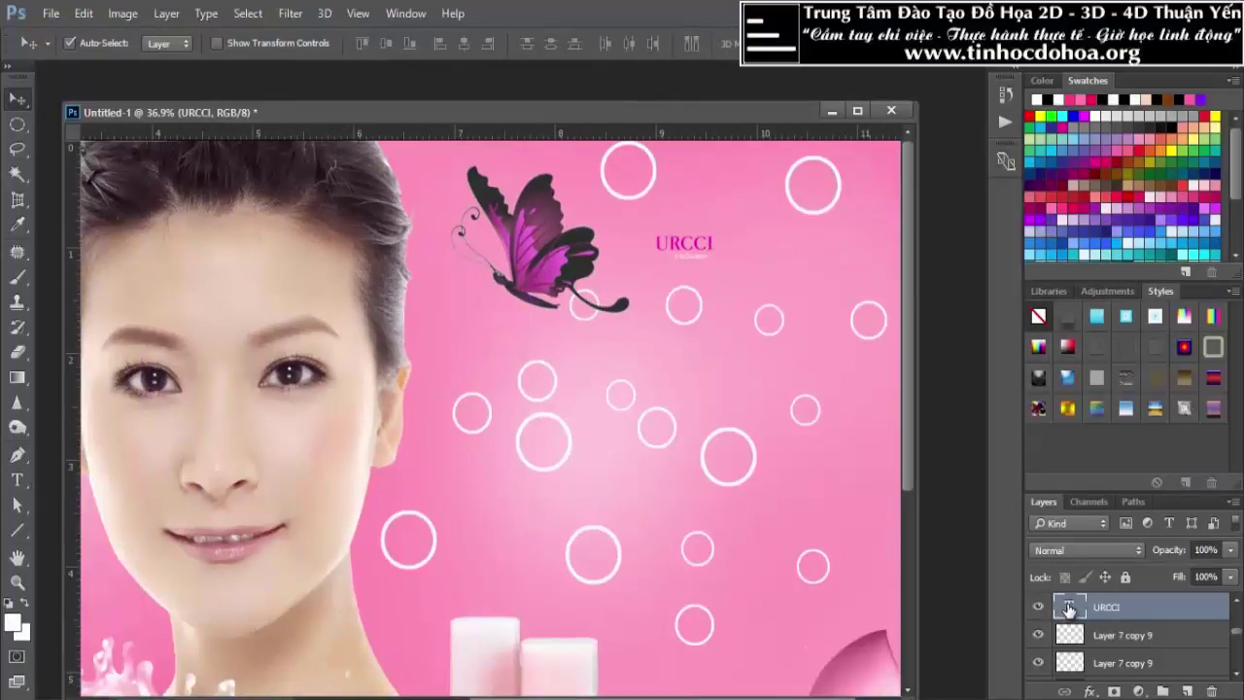
Enlarge the URCCI title from 50 pt up to 70 pt
double_click(1068, 607)
left_click(377, 44)
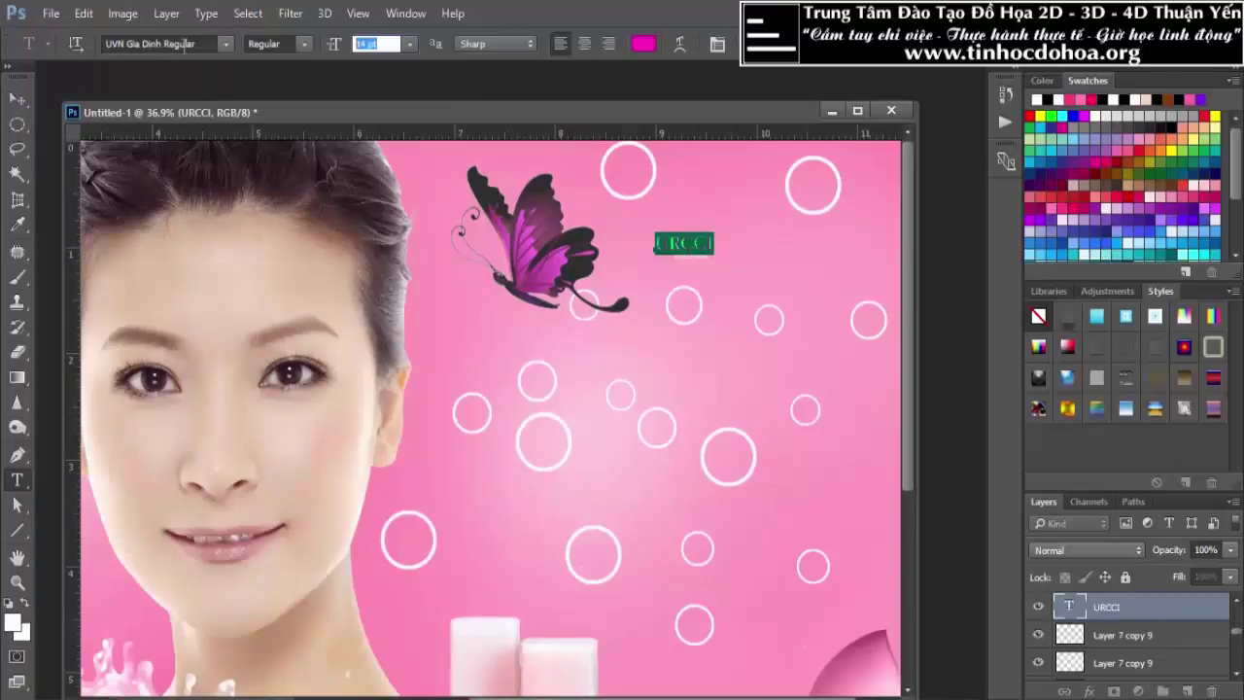
type("50")
key("Return")
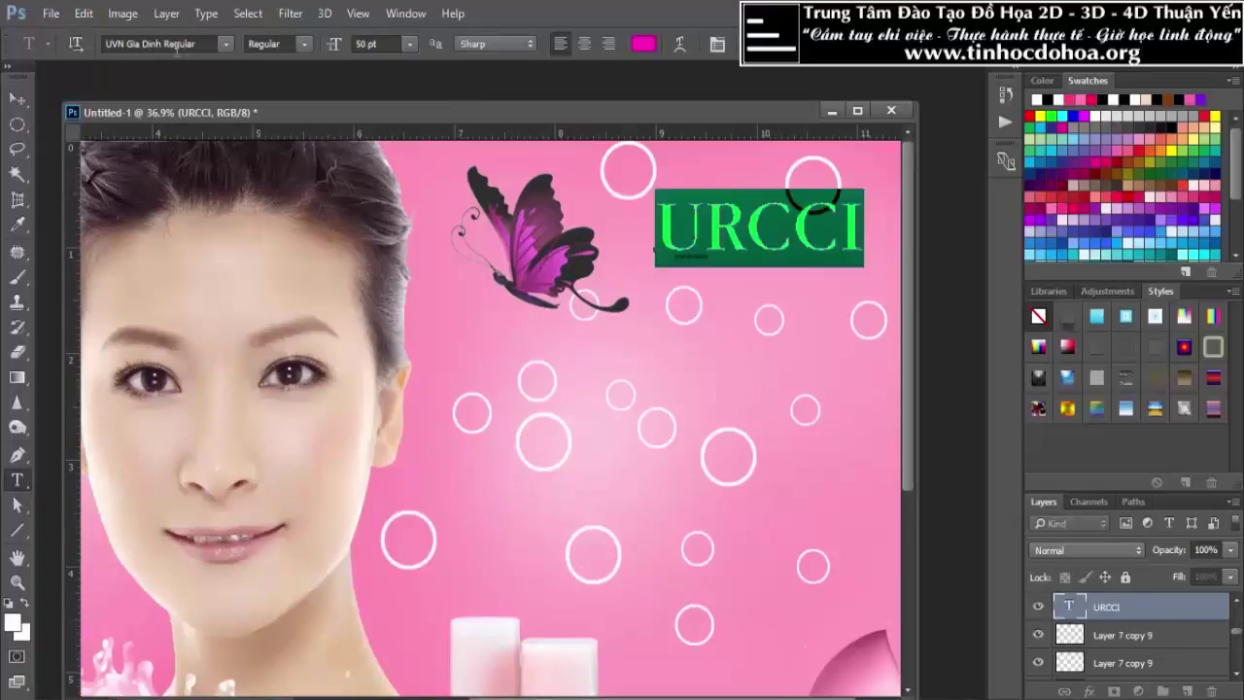
left_click_drag(329, 52, 19, 89)
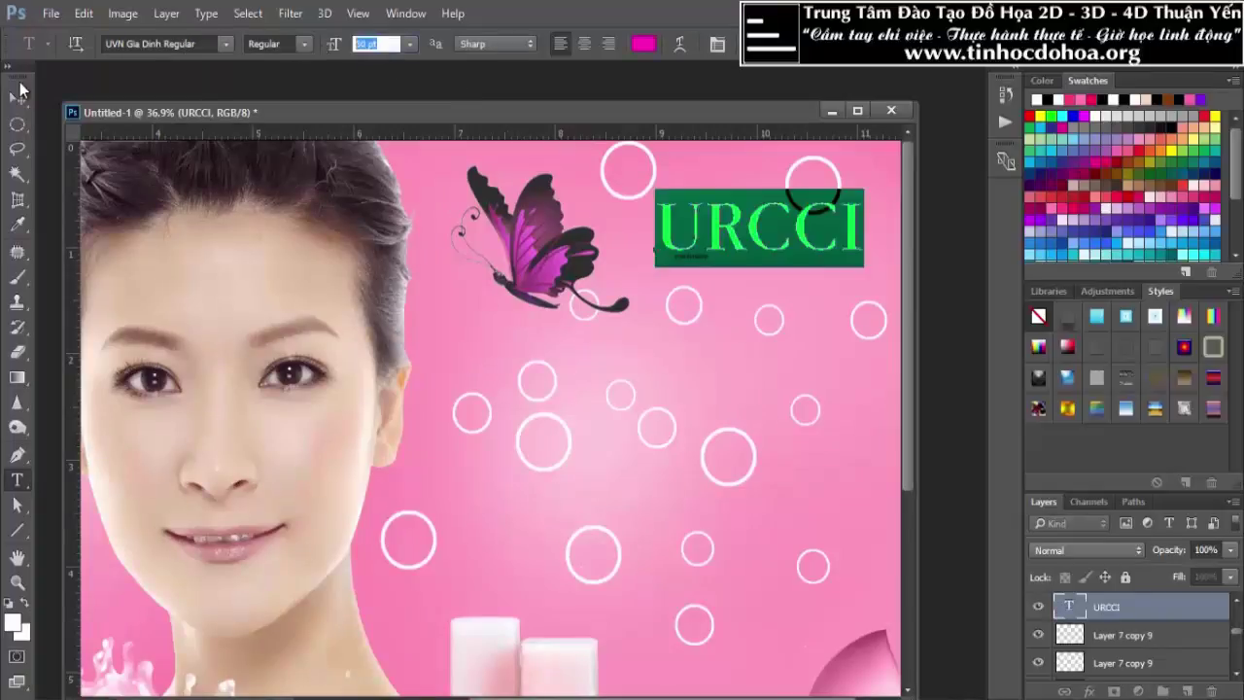
type("70")
left_click(18, 99)
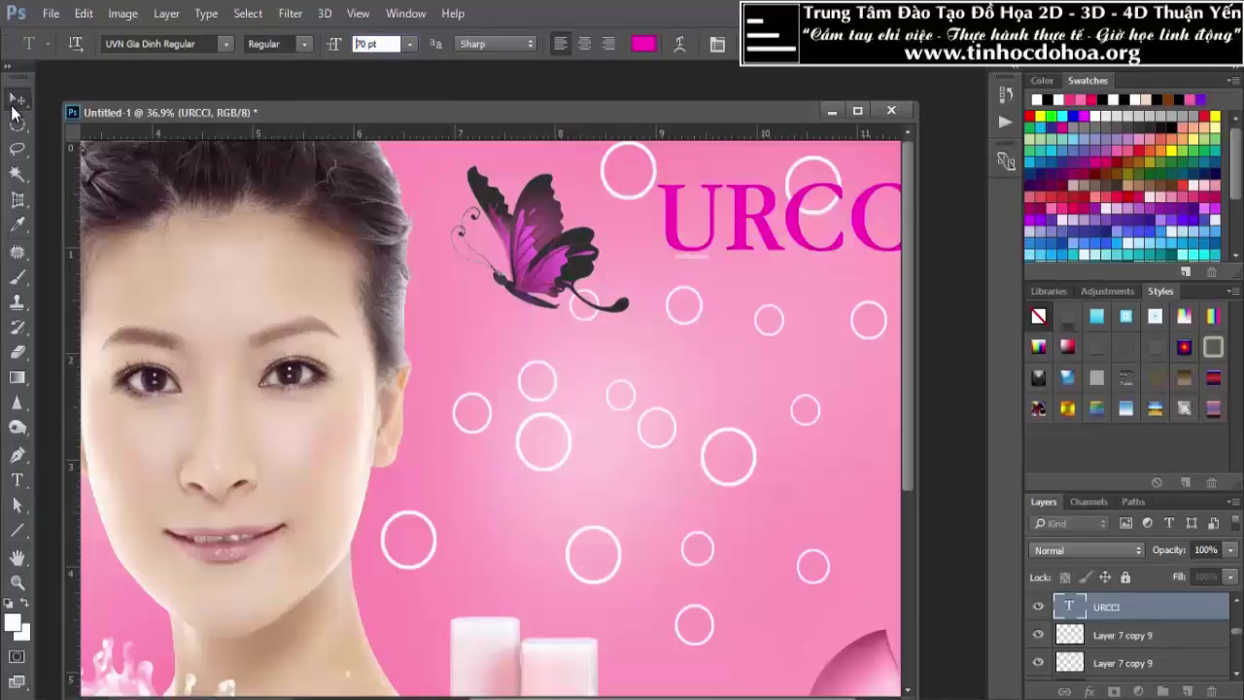
scroll(727, 230, "down", 3)
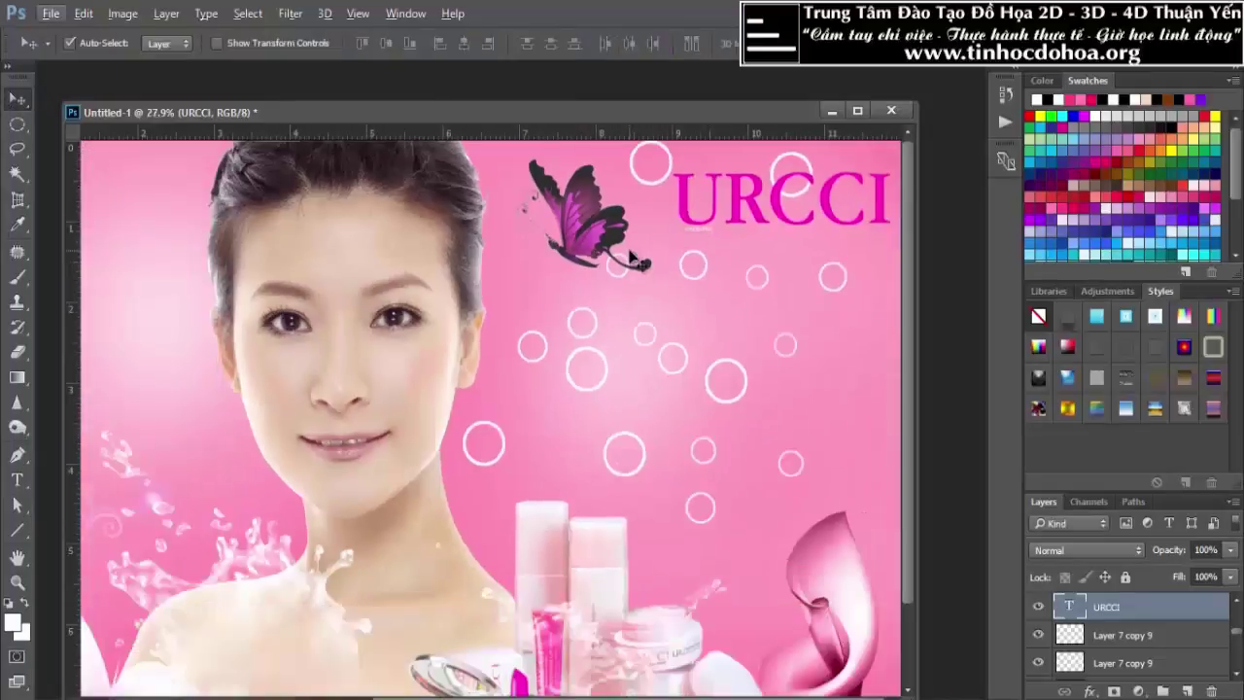
scroll(856, 243, "down", 1)
scroll(821, 228, "down", 1)
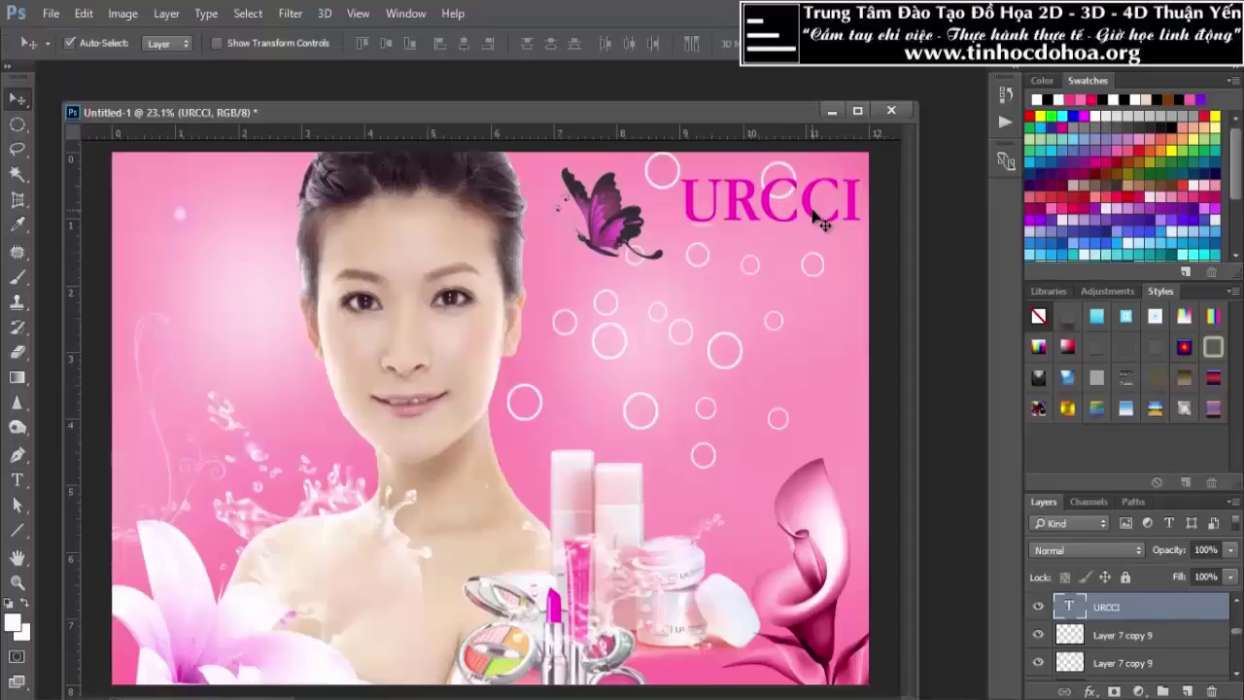
Move URCCI left inside the page and enlarge the 'exclusive' subtitle to 30 pt
mouse_move(815, 222)
left_mouse_down()
mouse_move(735, 233)
mouse_move(792, 239)
left_mouse_up()
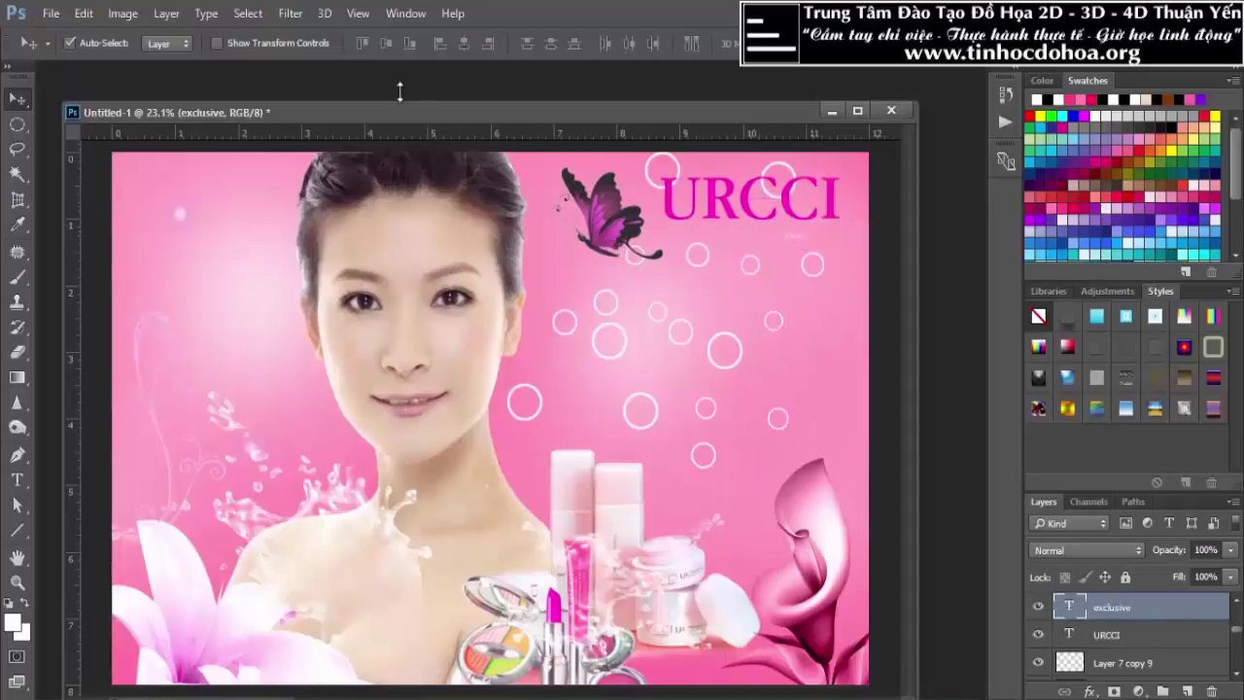
double_click(1069, 606)
left_click(374, 43)
type("30")
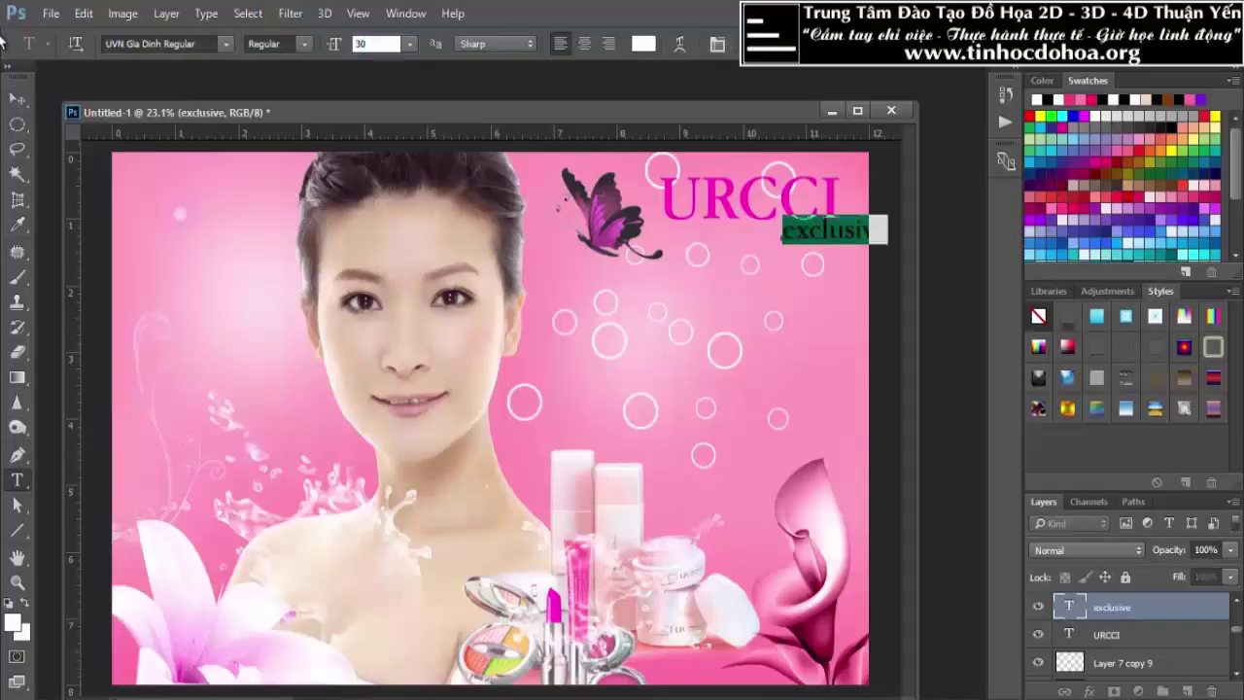
left_click(18, 98)
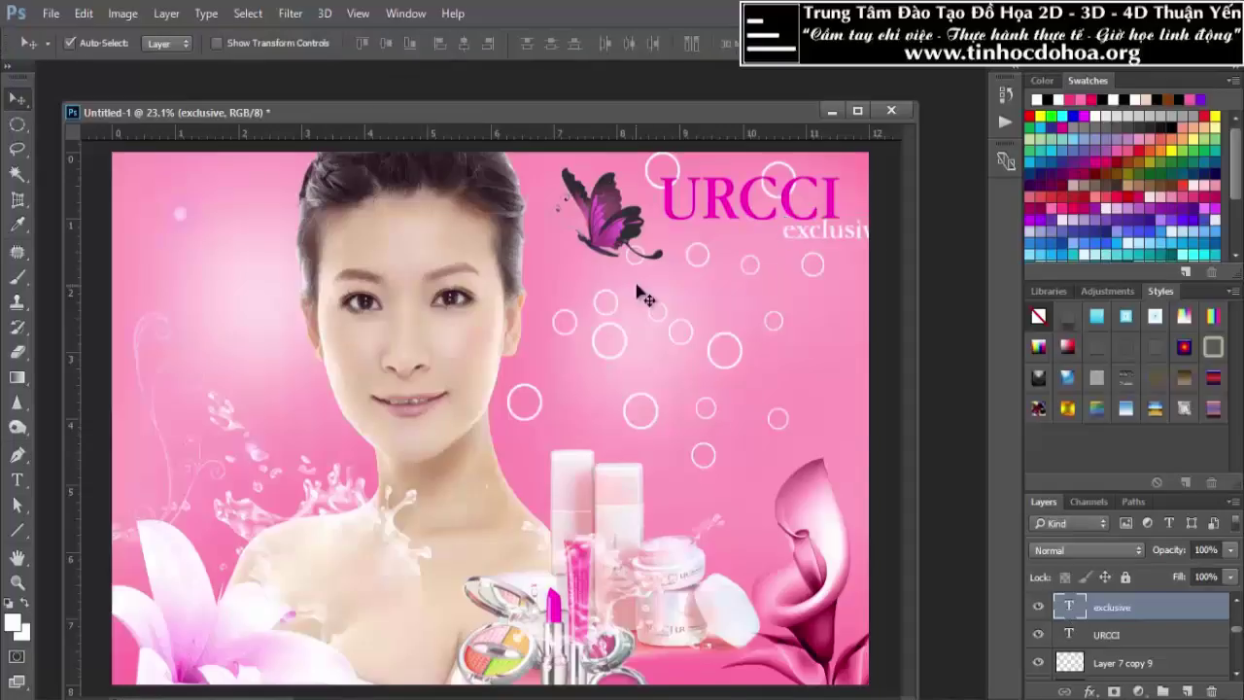
Select URCCI and 'exclusive' together and align their right edges
left_click(830, 203, "shift")
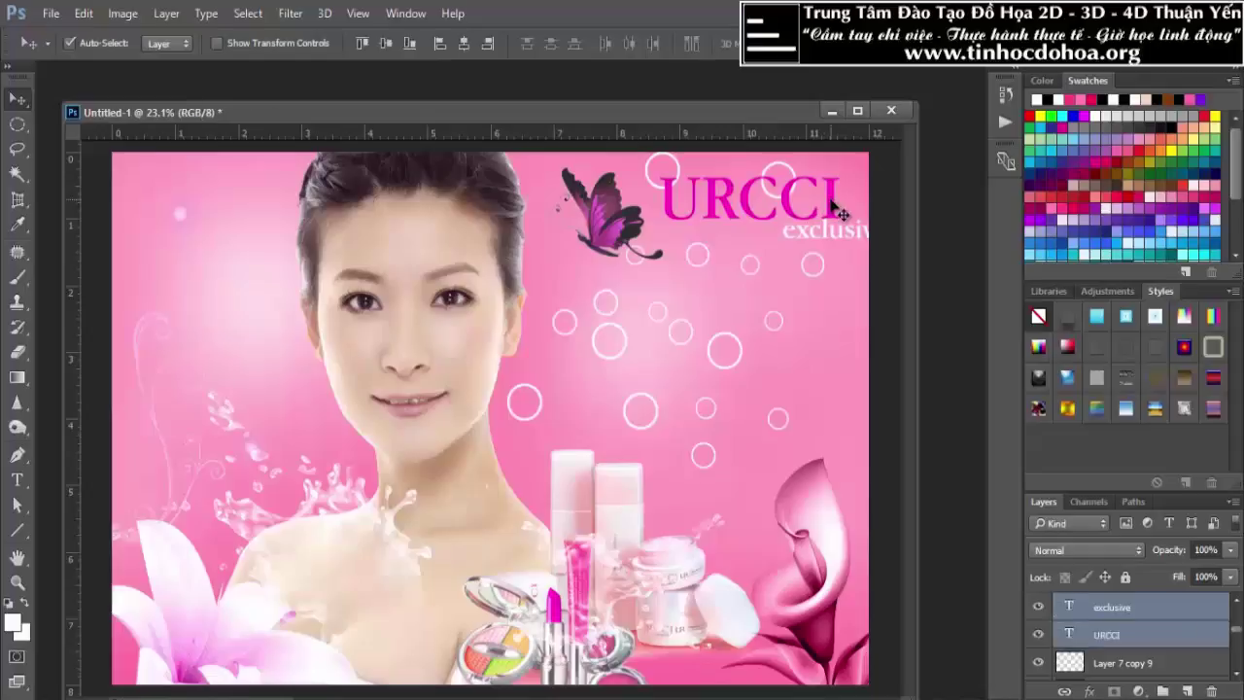
left_click(440, 43)
left_click(488, 42)
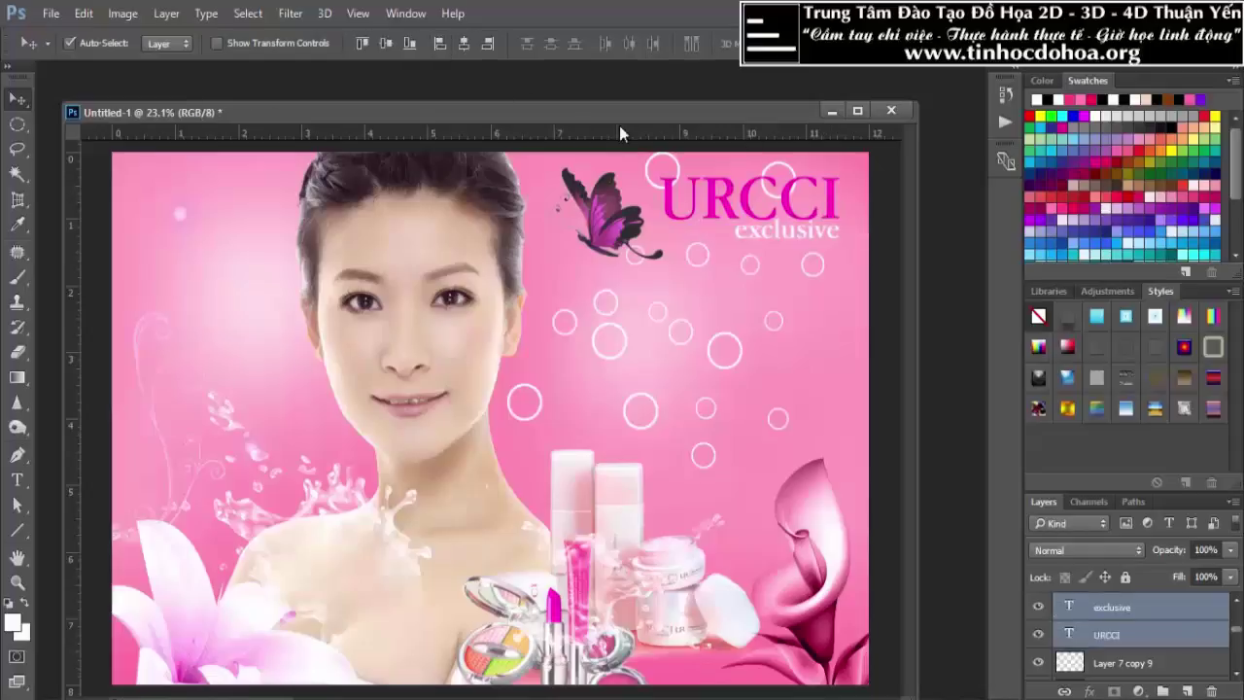